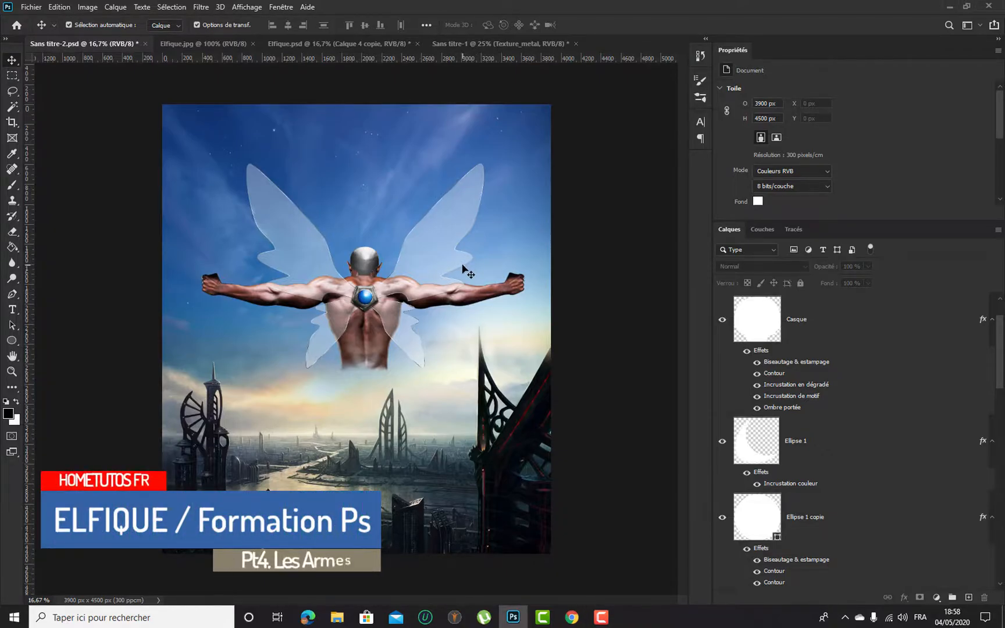
# Select the lower right wing and set the Move tool's automatic selection to Calque so it picks individual layers
pyautogui.hotkey('ctrl', '+')
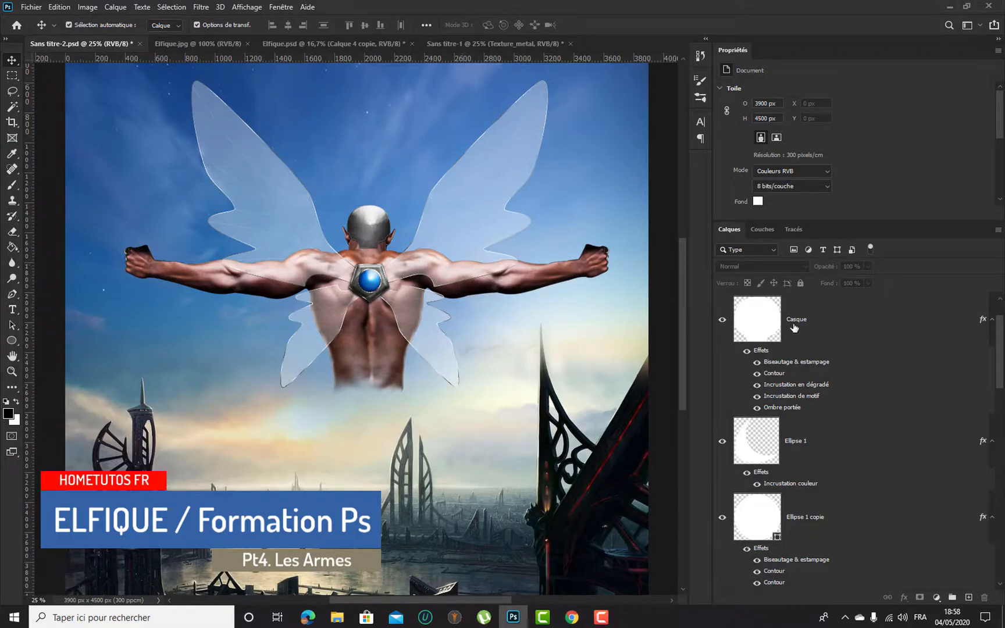
pyautogui.scroll(1, 686, 282)
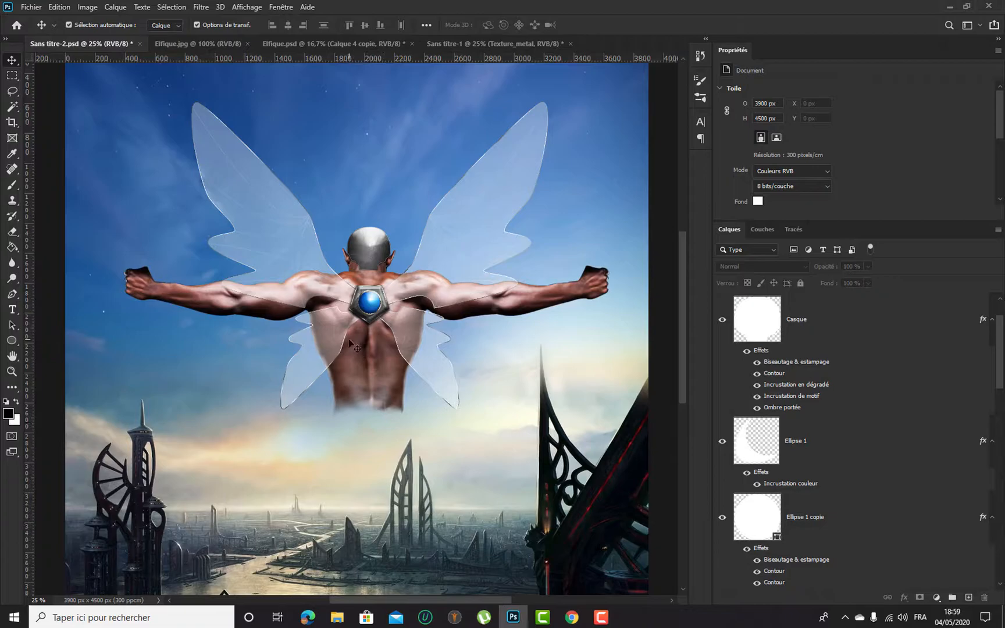
pyautogui.hotkey('ctrl', '+')
pyautogui.hotkey('ctrl', '+')
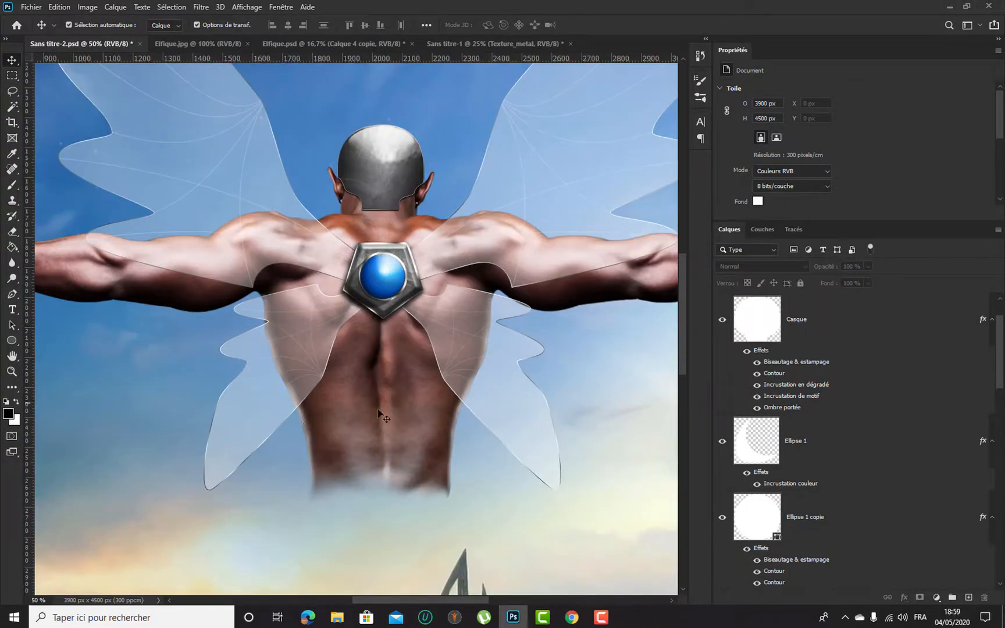
pyautogui.click(465, 330)
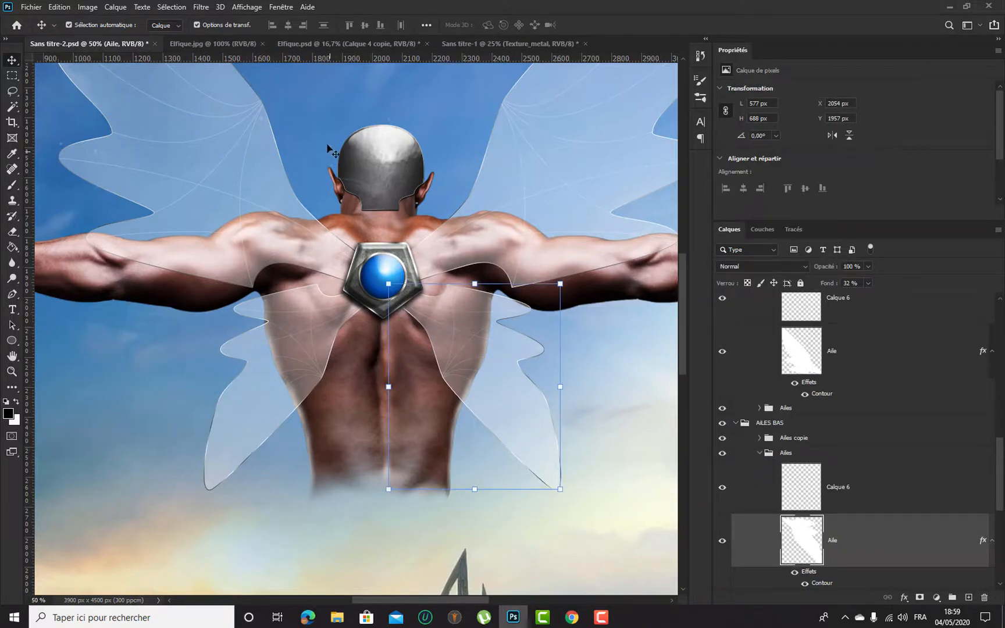
pyautogui.click(167, 25)
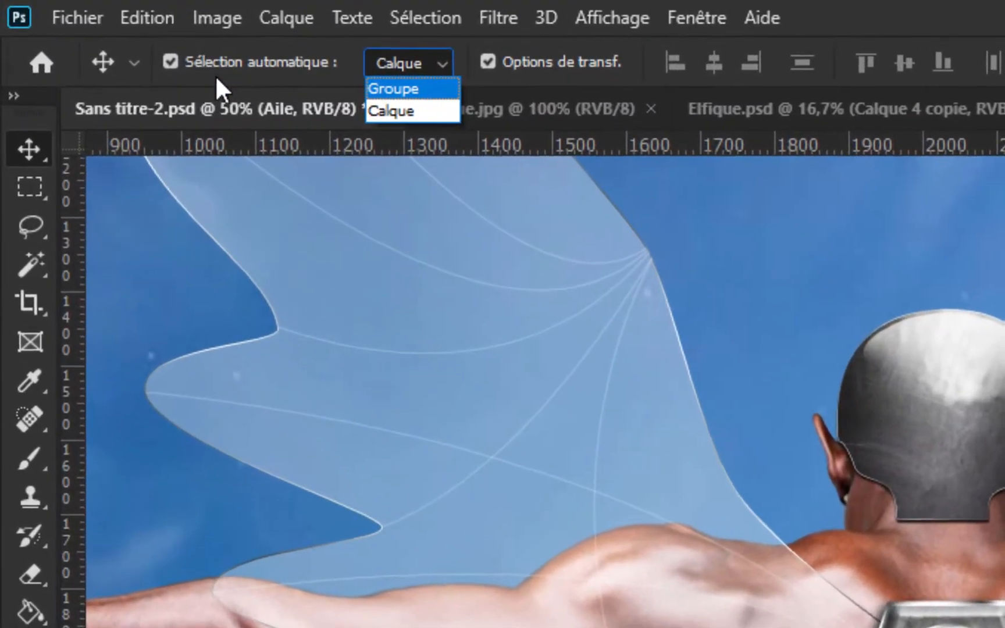
pyautogui.click(111, 23)
pyautogui.click(405, 64)
pyautogui.click(414, 112)
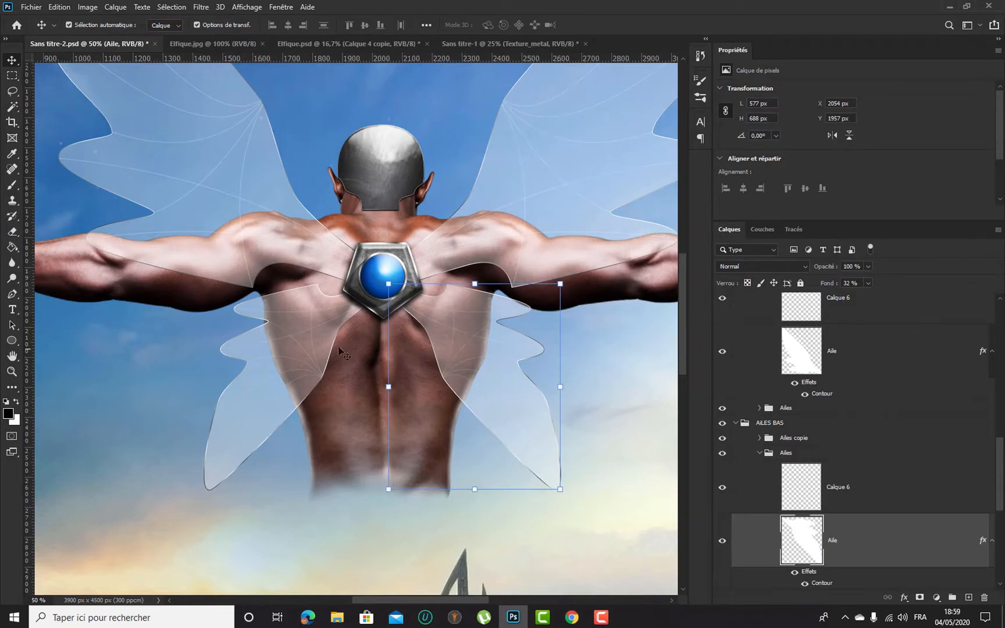
# Link the Aile and Calque 6 layers of the lower right wing in the Ailes group of AILES BAS
pyautogui.click(470, 563)
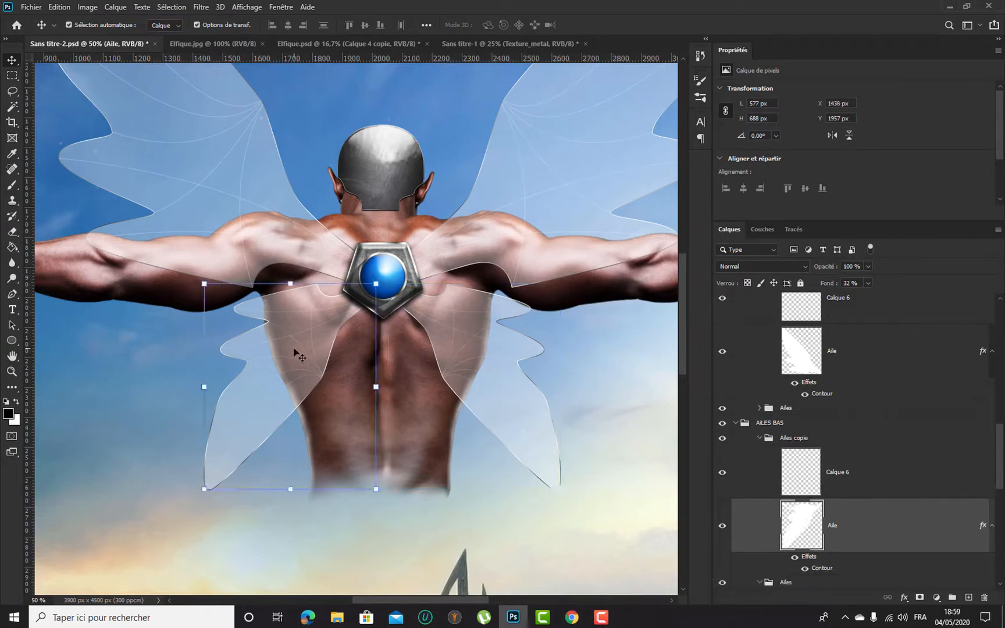
pyautogui.click(471, 347)
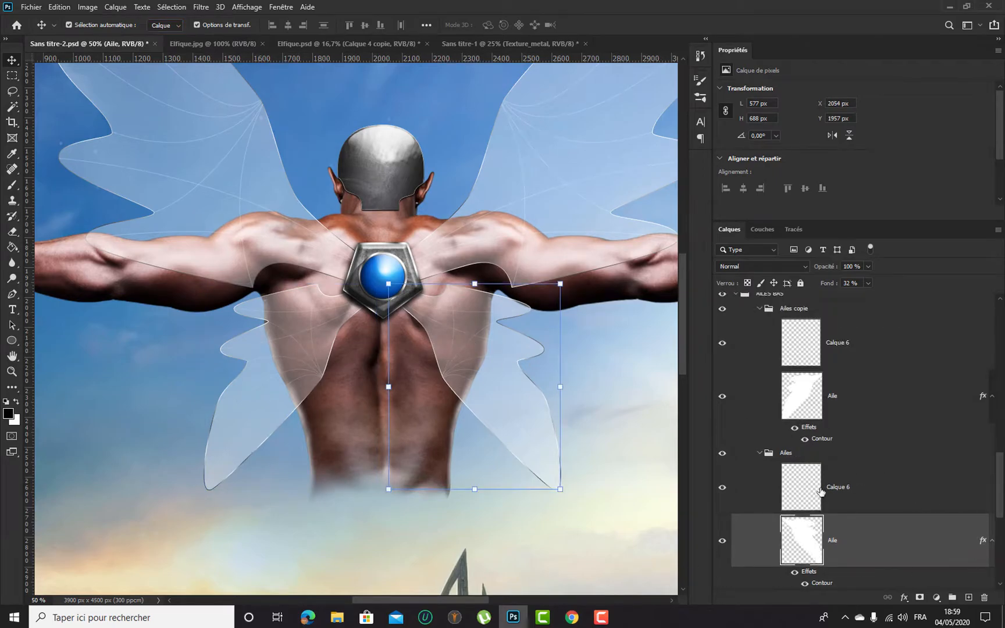
pyautogui.keyDown('ctrl'); pyautogui.click(871, 498); pyautogui.keyUp('ctrl')
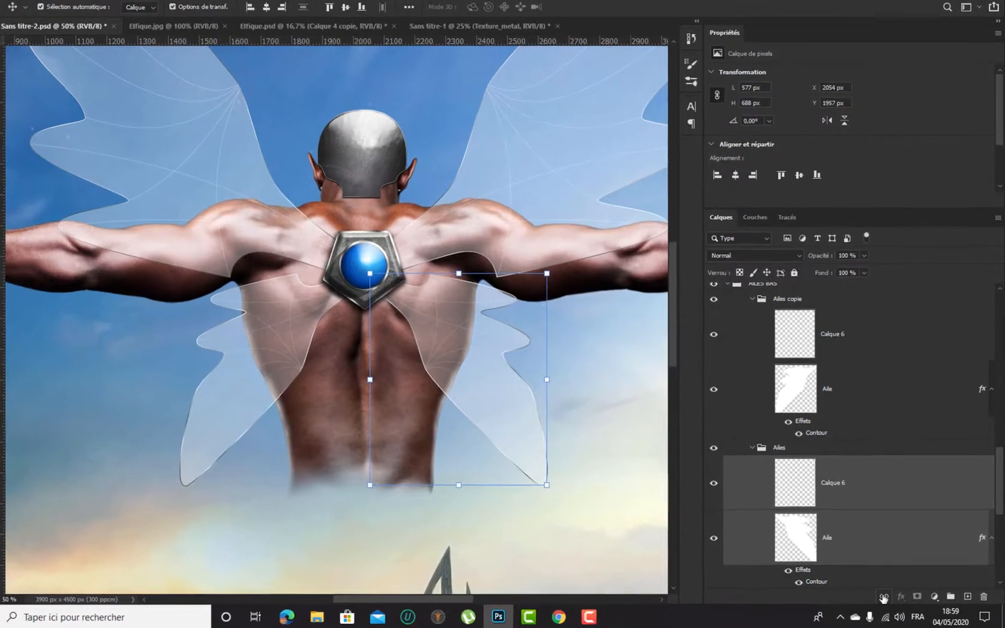
pyautogui.click(883, 597)
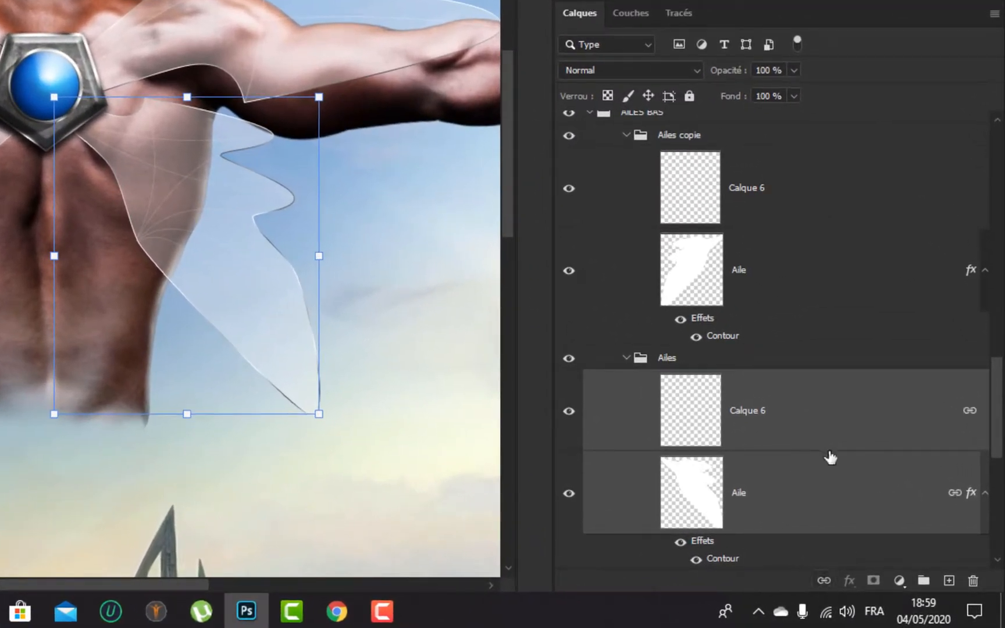
# Try moving the linked lower right wing slightly and undo the move
pyautogui.click(647, 461)
pyautogui.moveTo(231, 197); pyautogui.dragTo(257, 202)
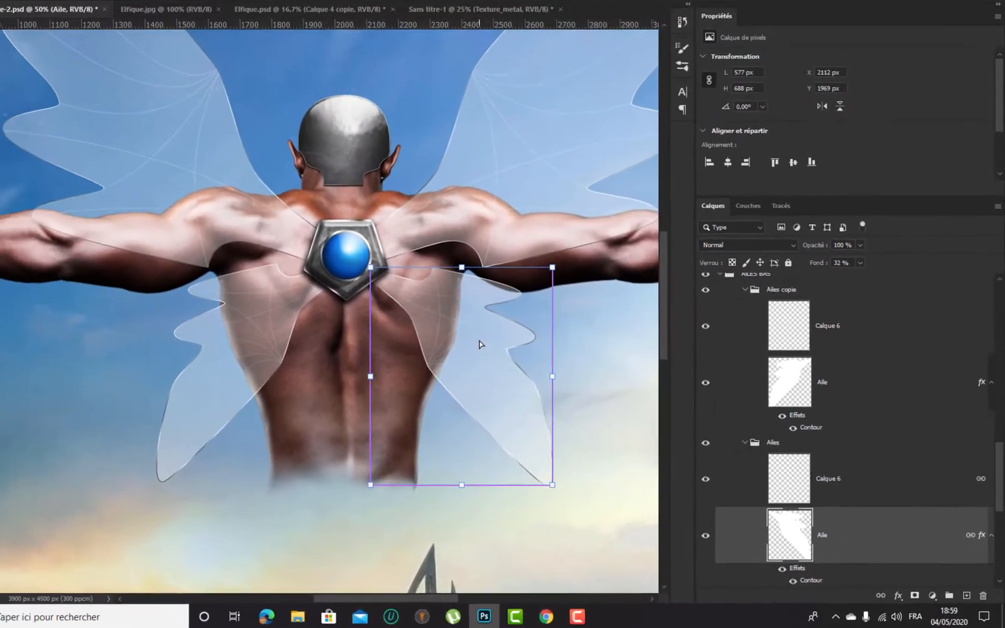
pyautogui.hotkey('ctrl', 'z')
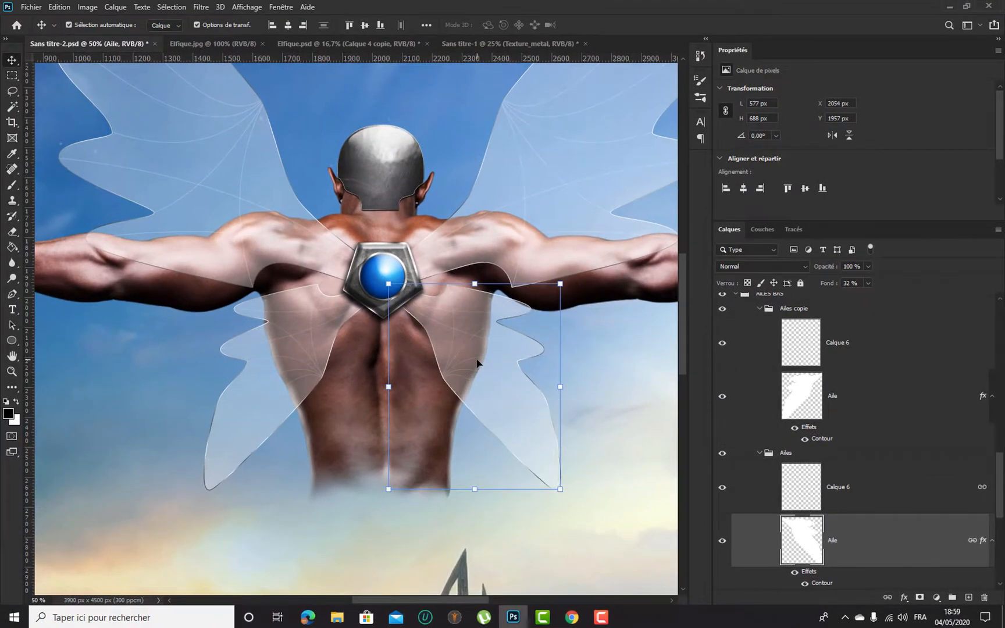
# Flip the lower right wing vertically and rotate it clockwise so its tip points down and outward from the back
pyautogui.hotkey('ctrl', 't')
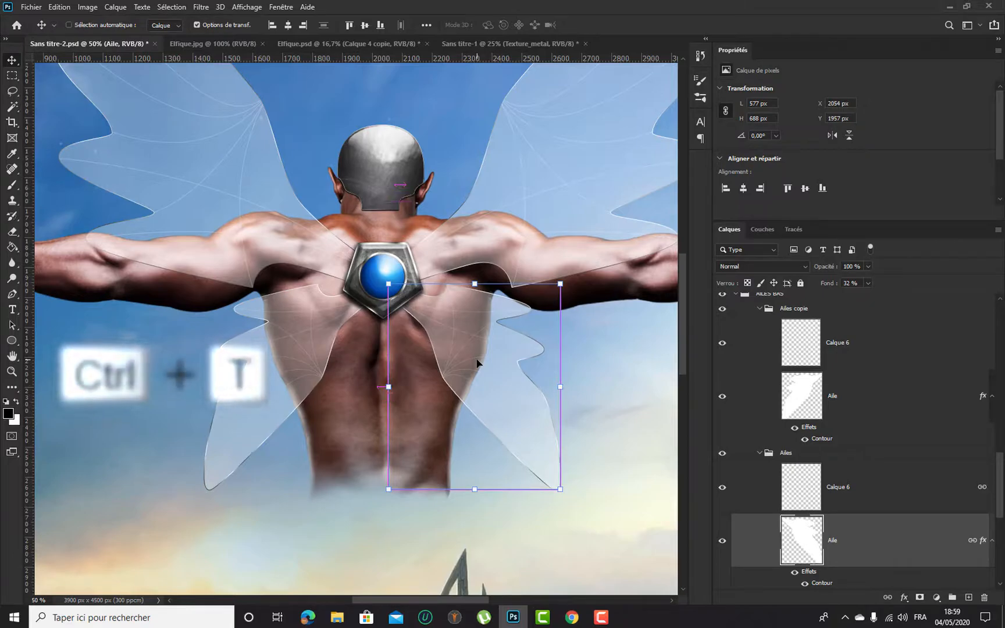
pyautogui.rightClick(466, 326)
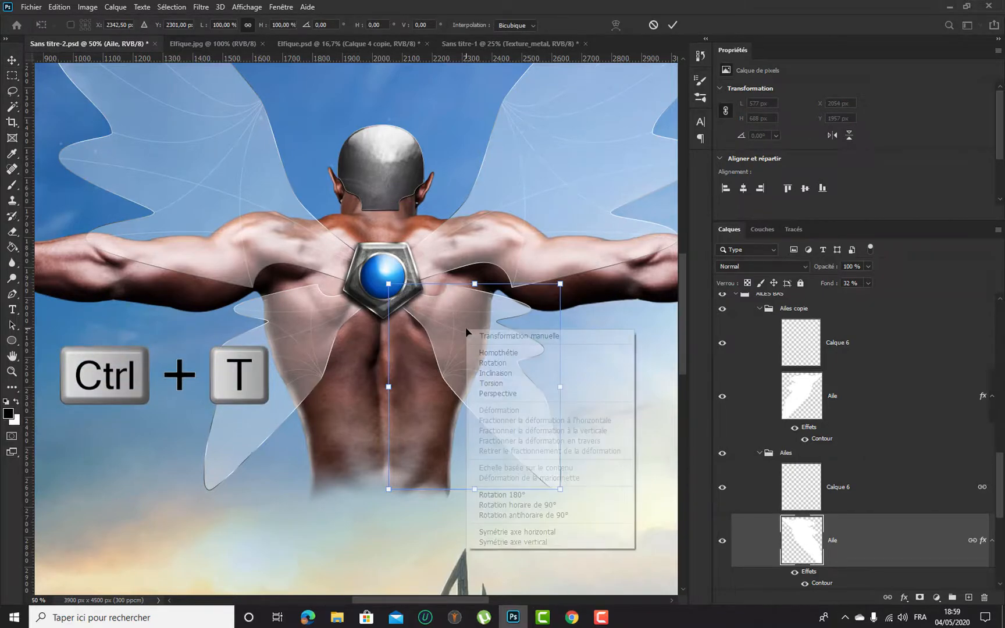
pyautogui.click(526, 543)
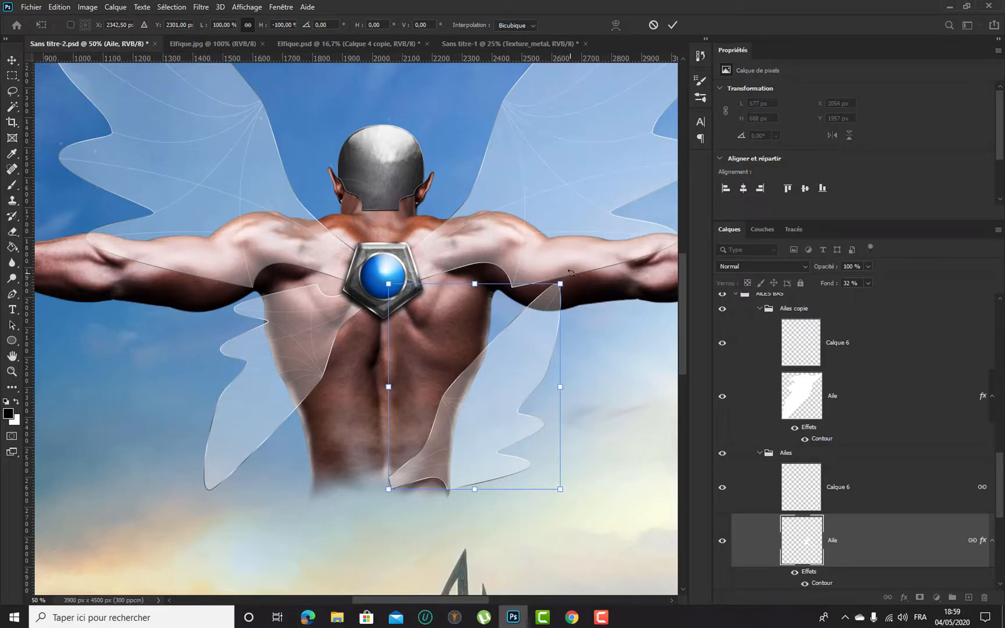
pyautogui.moveTo(469, 238); pyautogui.dragTo(587, 411)
pyautogui.press('Return')
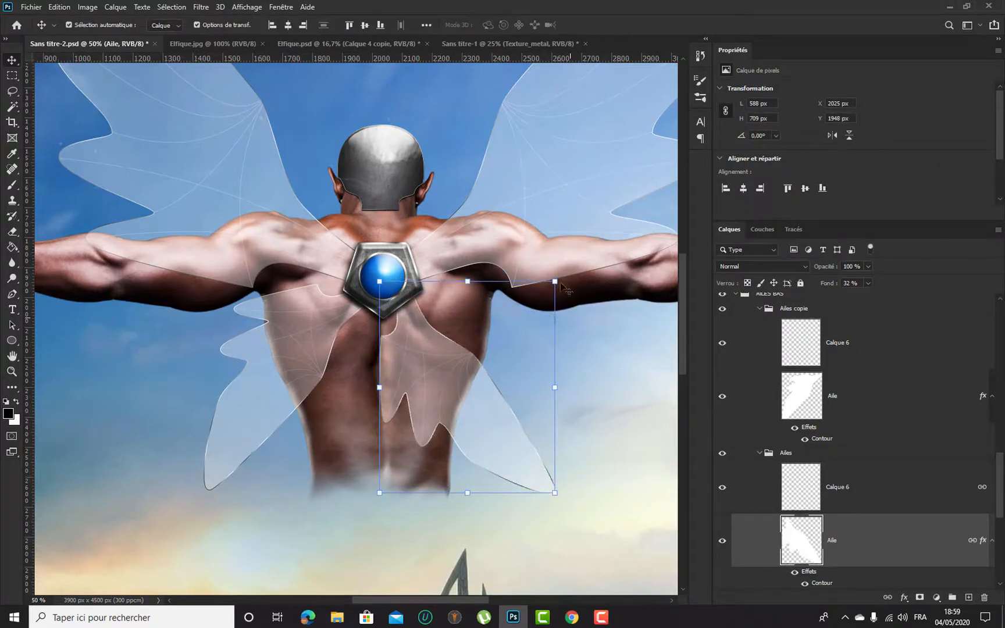
# Rotate the lower right wing by -7° and shift it about 32 px to the right
pyautogui.moveTo(535, 234); pyautogui.dragTo(425, 275)
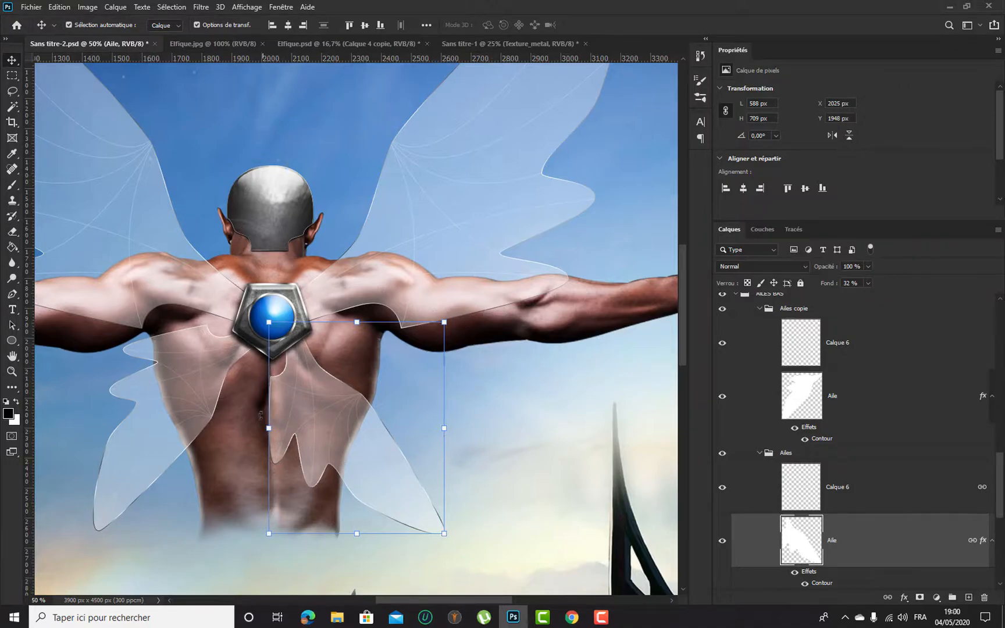
pyautogui.moveTo(456, 316); pyautogui.dragTo(446, 302)
pyautogui.moveTo(325, 406); pyautogui.dragTo(332, 405)
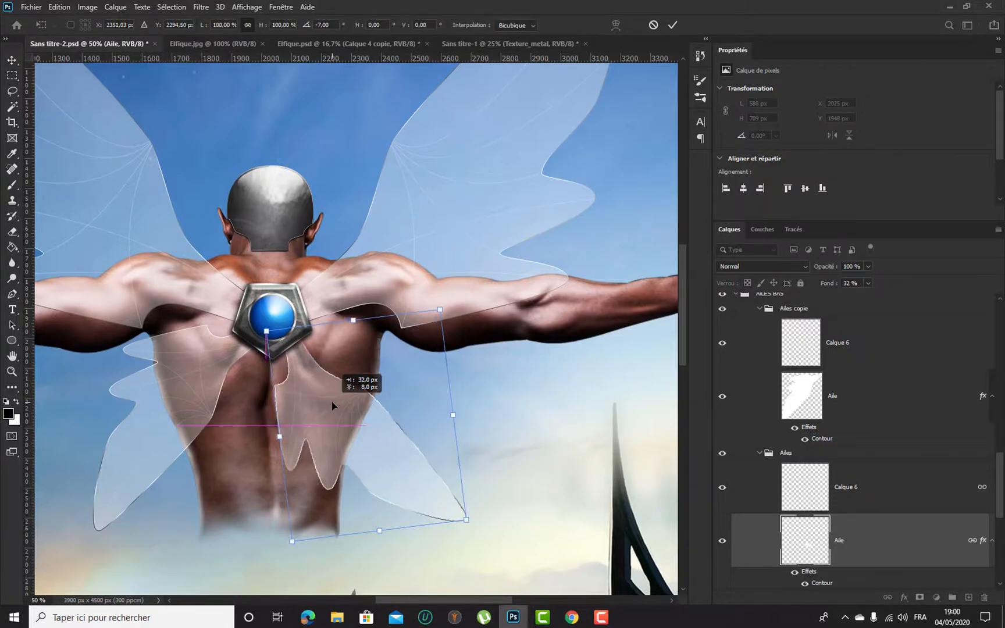
pyautogui.press('Return')
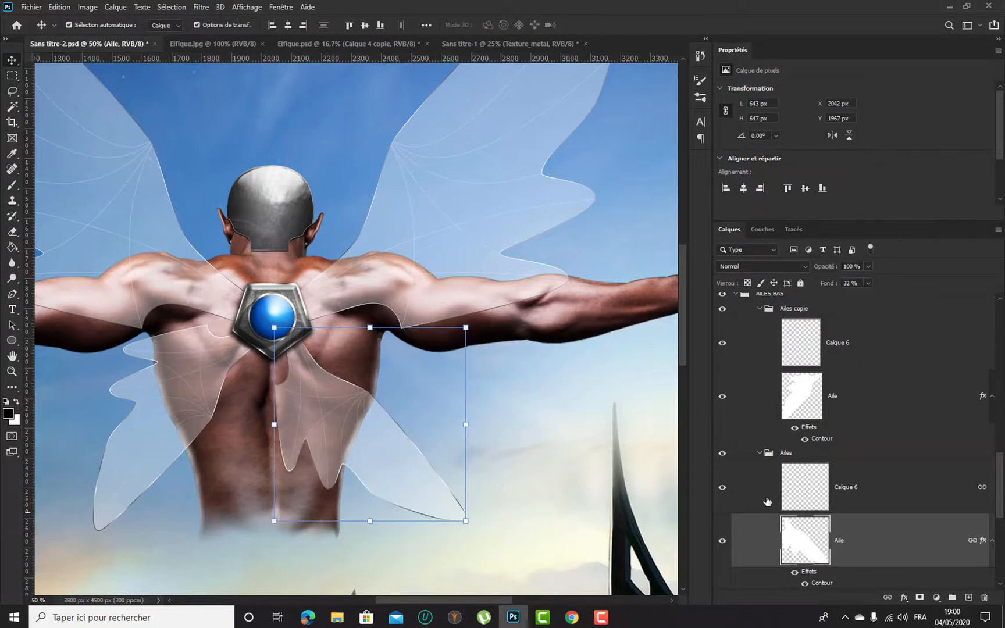
# Delete the Ailes copie group in AILES BAS and duplicate the remaining Ailes group
pyautogui.scroll(1, 876, 381)
pyautogui.click(812, 365)
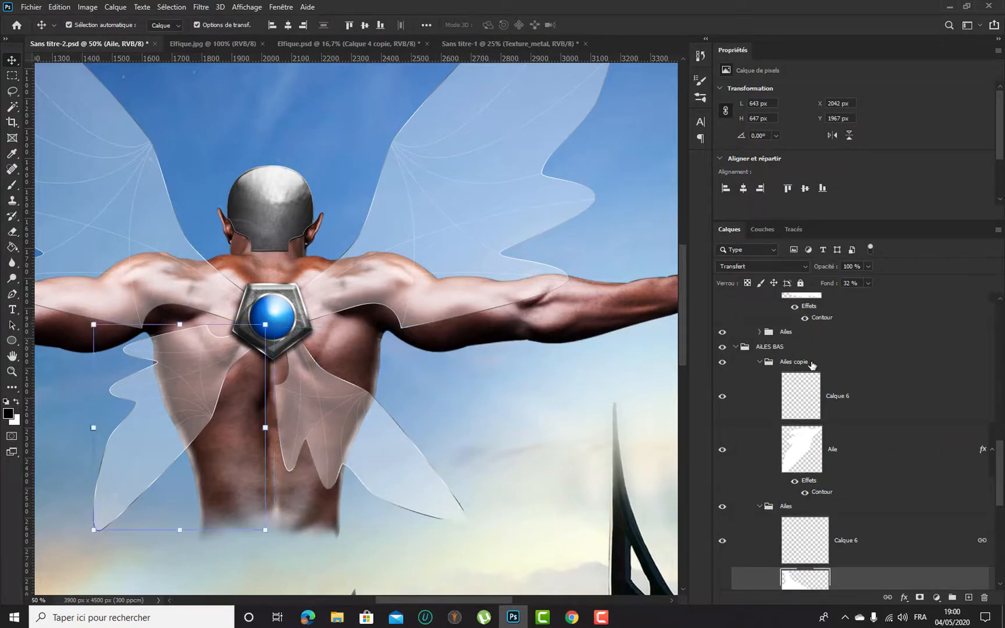
pyautogui.press('Delete')
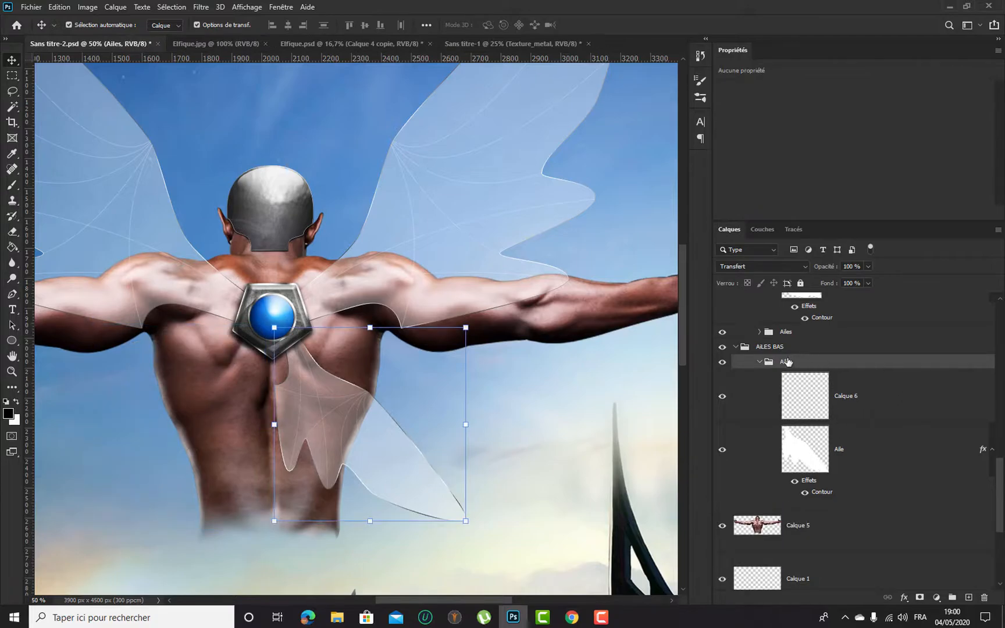
pyautogui.click(818, 349)
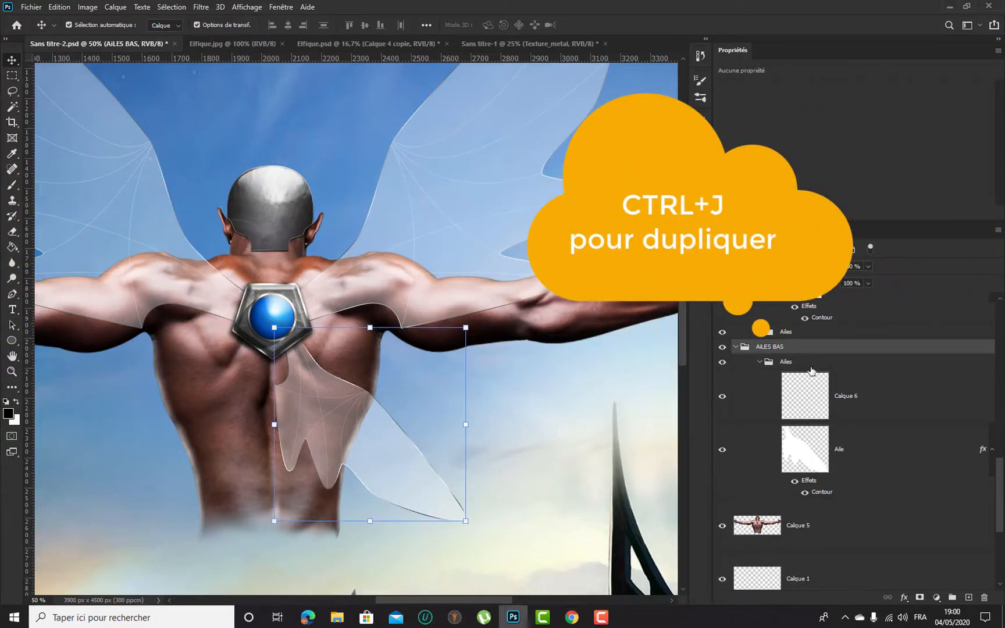
pyautogui.click(795, 366)
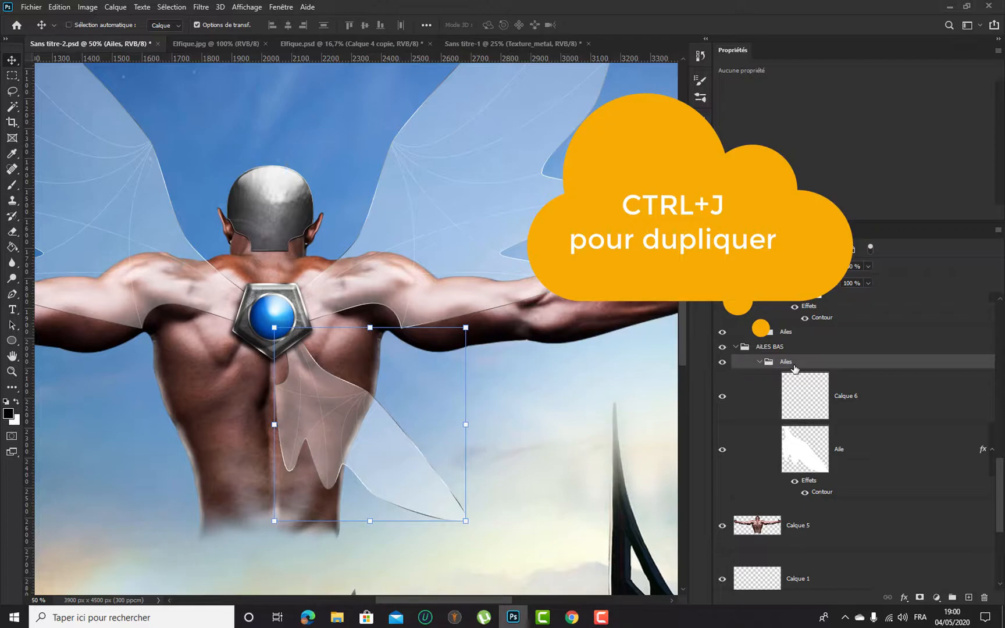
pyautogui.hotkey('ctrl', 'j')
# Flip the duplicated wing group horizontally and move it about 691 px left to the opposite side of the back
pyautogui.rightClick(341, 363)
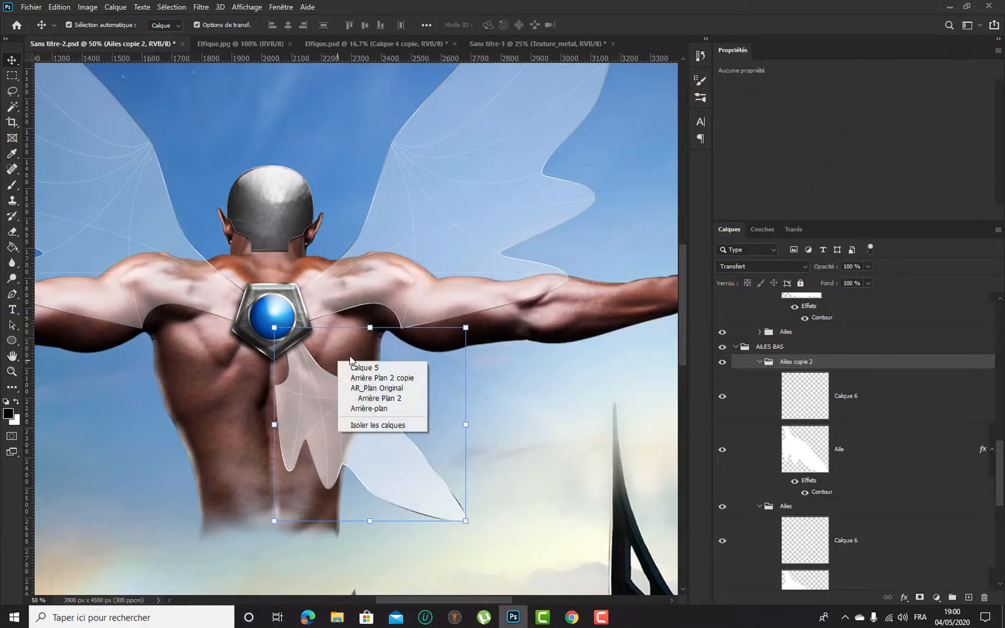
pyautogui.hotkey('ctrl', 't')
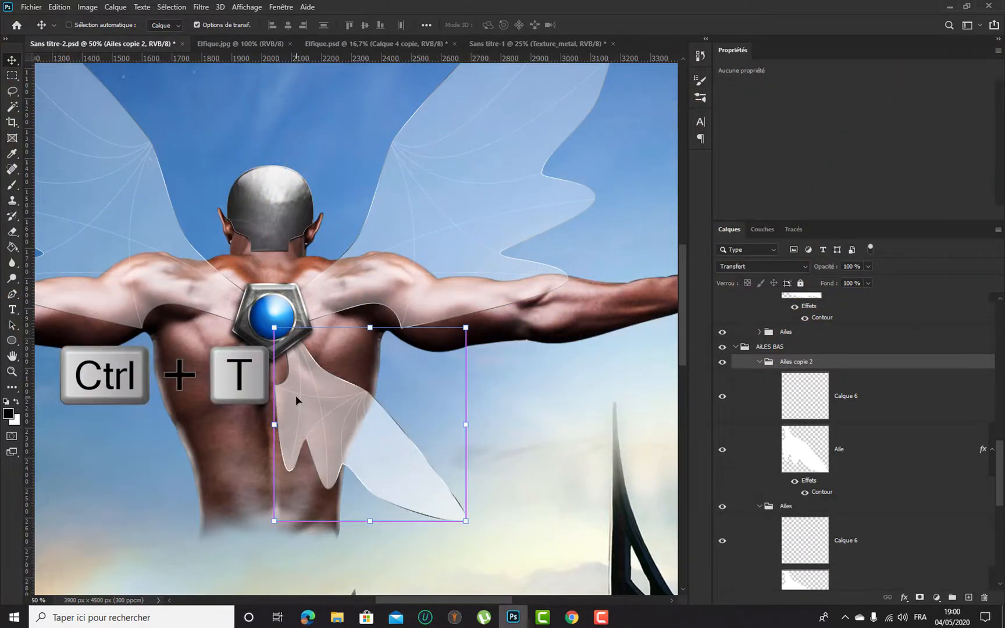
pyautogui.rightClick(347, 395)
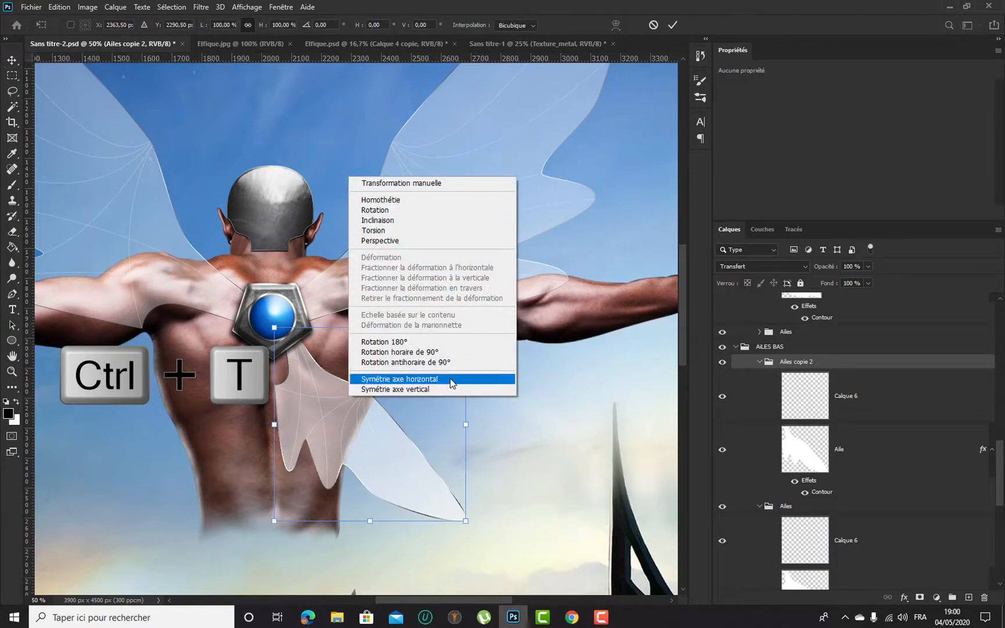
pyautogui.click(457, 441)
pyautogui.moveTo(391, 415); pyautogui.dragTo(189, 423)
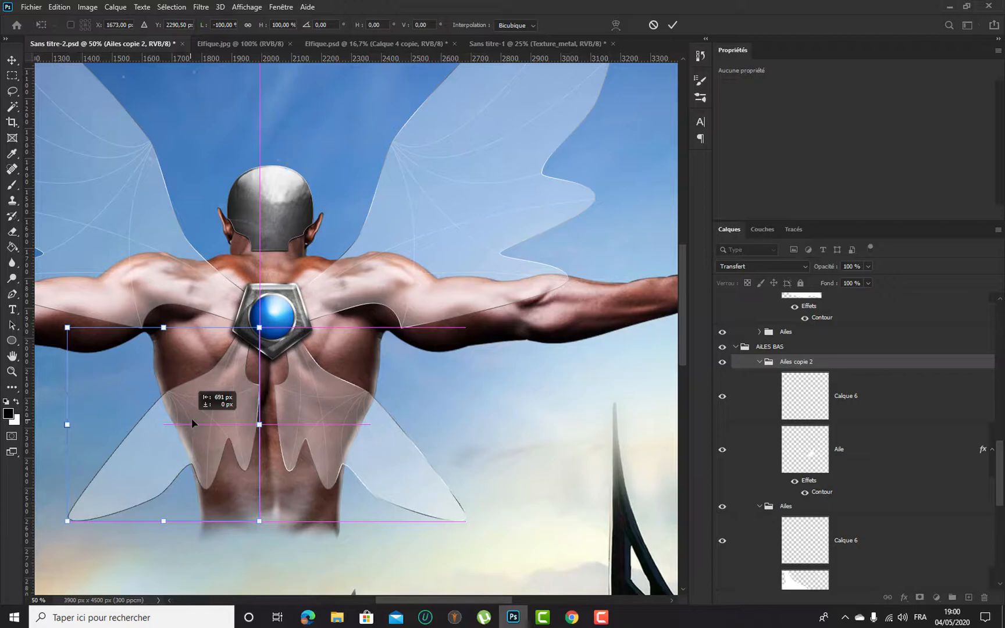
pyautogui.moveTo(192, 418); pyautogui.dragTo(191, 419)
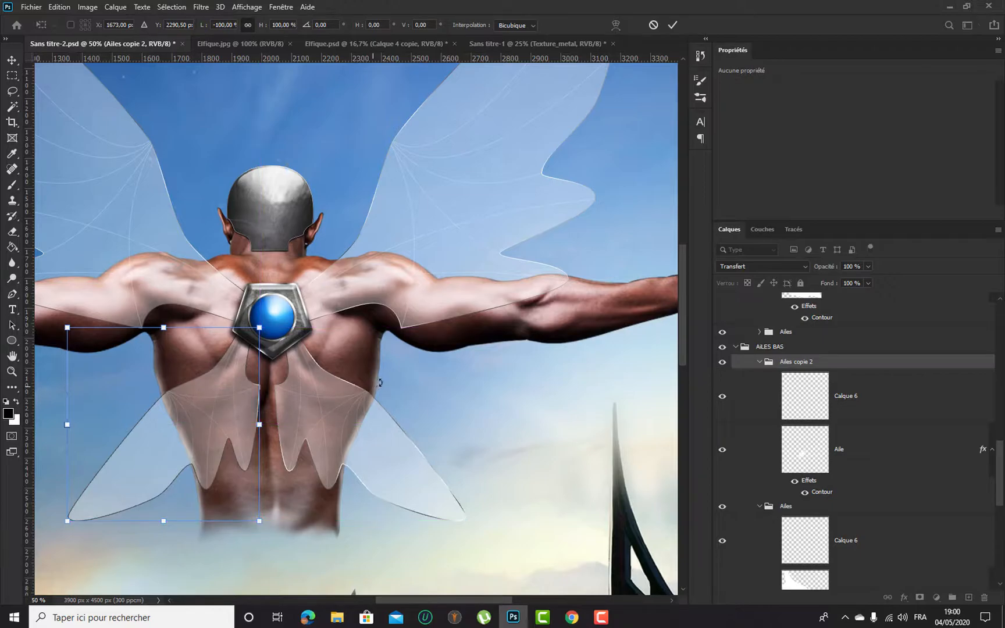
# Nudge the mirrored left wing 8 px right, then rotate it slightly clockwise and reposition it beneath the pentagonal medallion
pyautogui.press('Right')
pyautogui.press('Right')
pyautogui.press('Right')
pyautogui.press('Right')
pyautogui.press('Right')
pyautogui.press('Right')
pyautogui.press('Right')
pyautogui.press('Right')
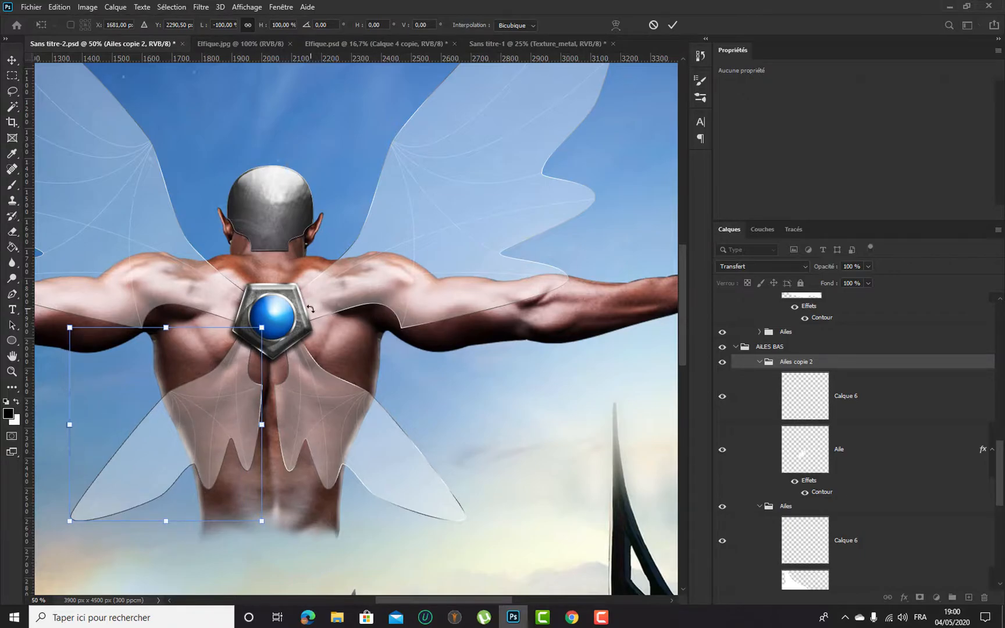
pyautogui.moveTo(310, 308); pyautogui.dragTo(319, 324)
pyautogui.moveTo(224, 419); pyautogui.dragTo(245, 419)
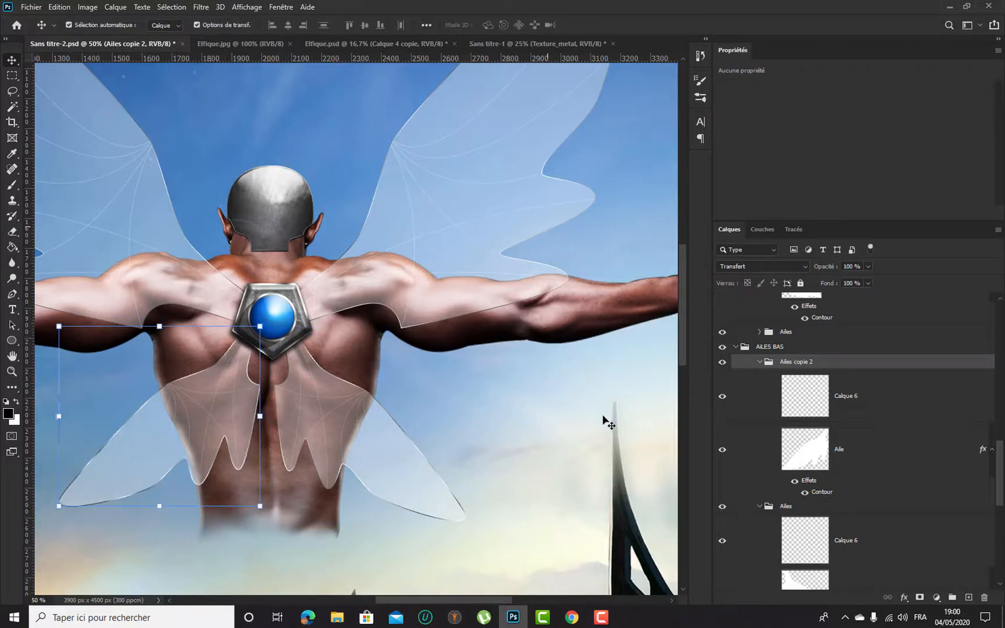
pyautogui.press('Return')
# Undo and restore the mirrored left wing's transformation to compare the two versions
pyautogui.click(577, 488)
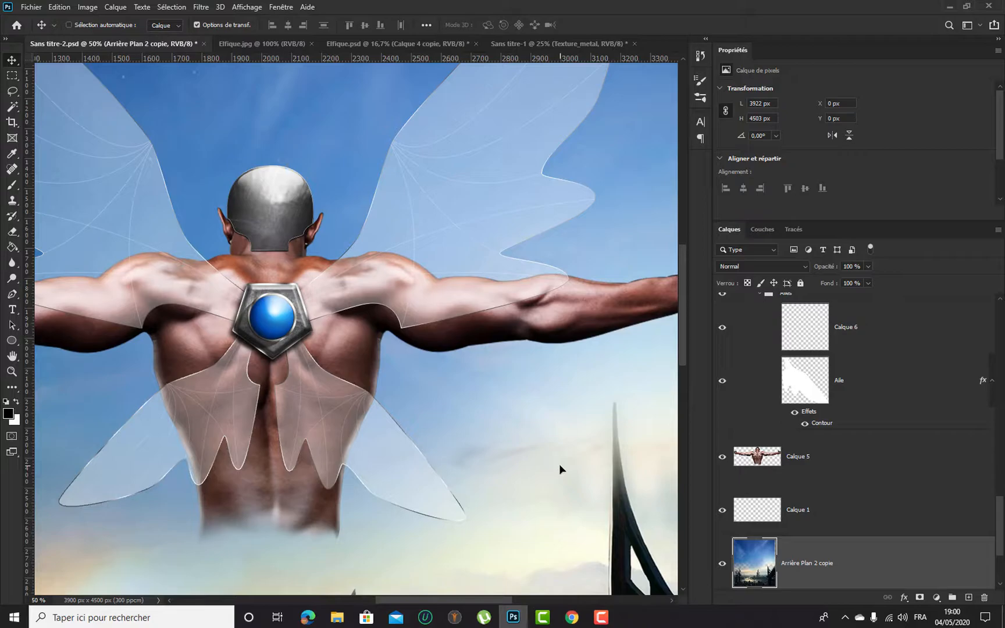
pyautogui.hotkey('ctrl', 'z')
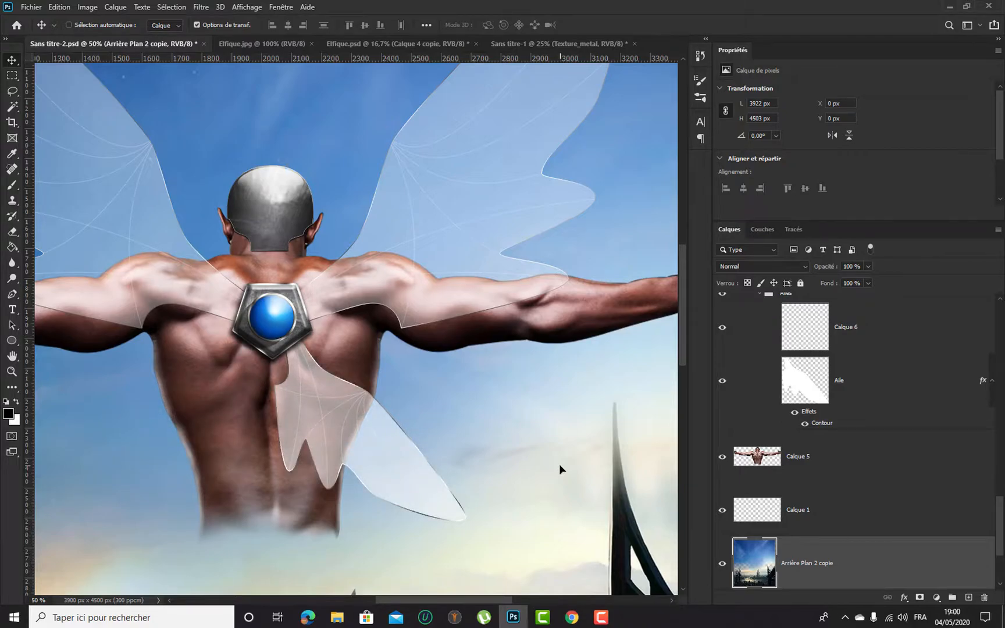
pyautogui.hotkey('ctrl', 'shift', 'z')
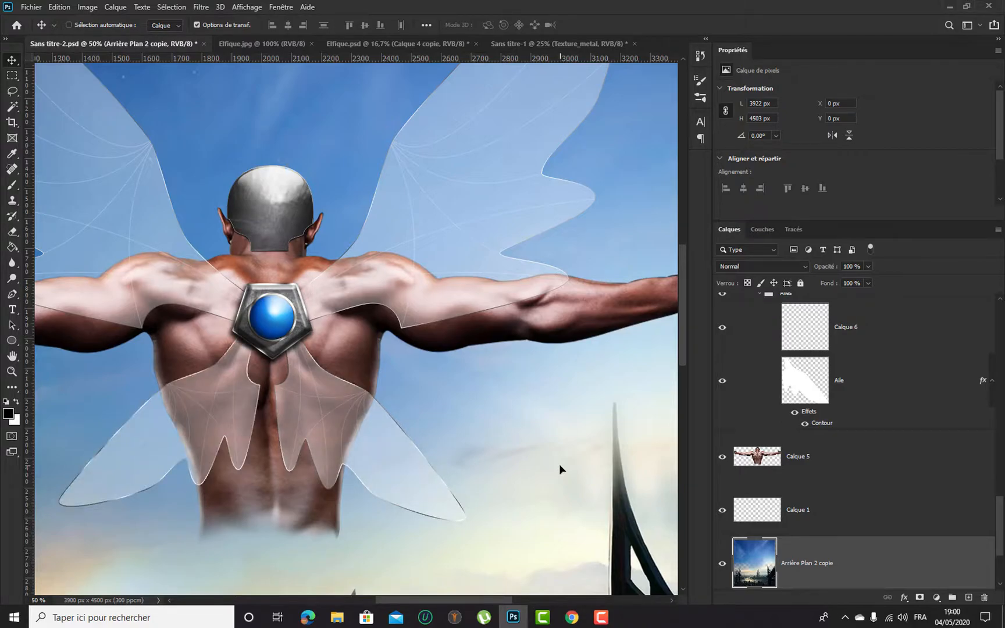
# Rotate the lower right wing slightly counterclockwise and shift it slightly outward to match the left wing's angle
pyautogui.keyDown('ctrl'); pyautogui.click(316, 438); pyautogui.keyUp('ctrl')
pyautogui.click(488, 323)
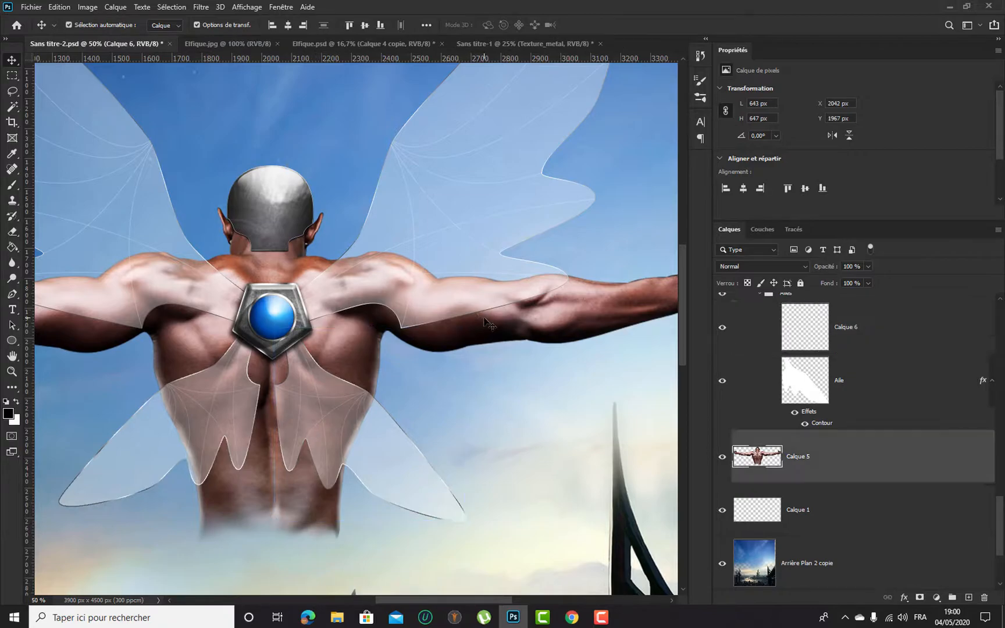
pyautogui.click(336, 428)
pyautogui.moveTo(473, 327); pyautogui.dragTo(461, 298)
pyautogui.moveTo(367, 415); pyautogui.dragTo(374, 412)
pyautogui.press('Return')
# Rotate the mirrored lower left wing shape about 5° clockwise and shift it slightly towards the spine
pyautogui.click(209, 405)
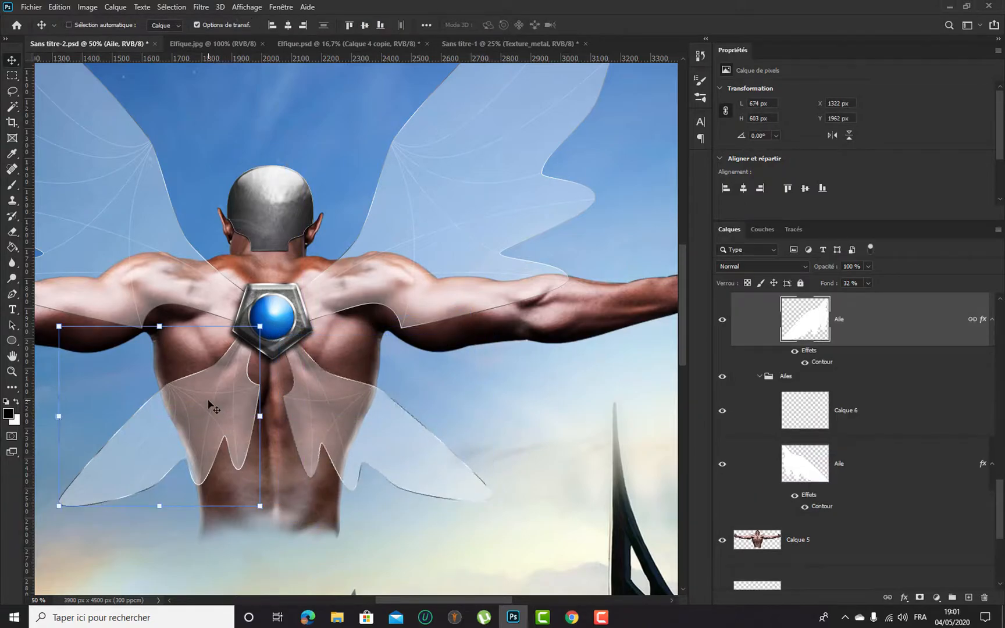
pyautogui.hotkey('ctrl', 't')
pyautogui.moveTo(283, 313); pyautogui.dragTo(293, 318)
pyautogui.moveTo(217, 407); pyautogui.dragTo(226, 412)
pyautogui.press('Return')
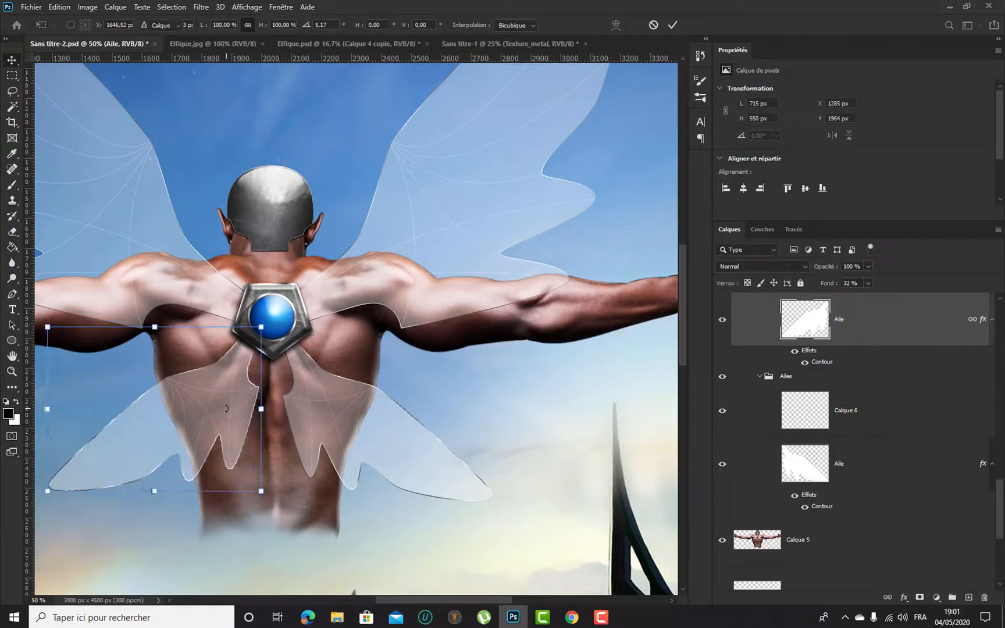
# Delete the lower left wing shape and the remaining Ailes copie 2 group from the lower wings
pyautogui.press('Delete')
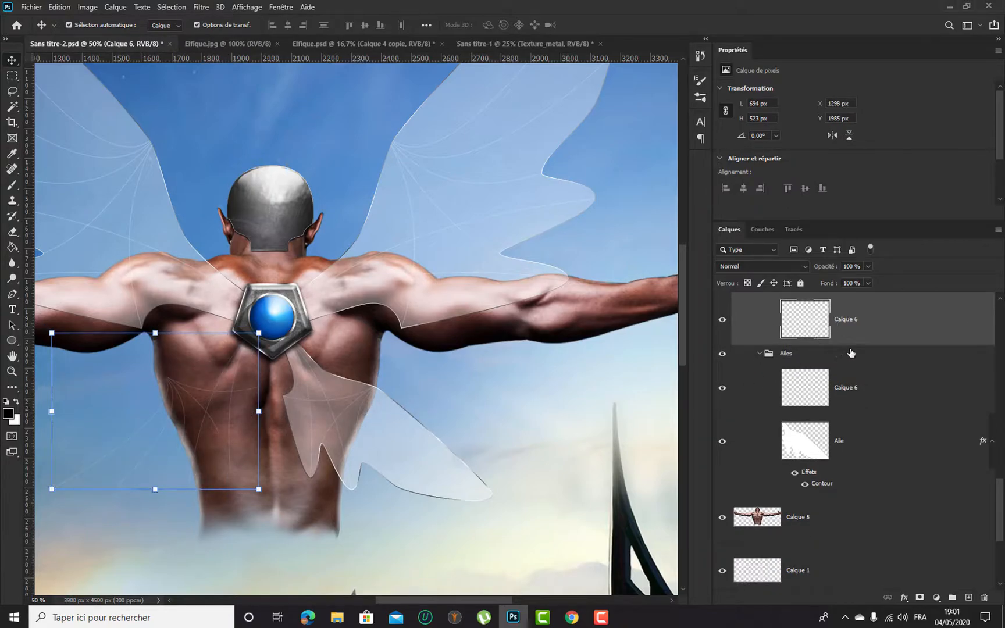
pyautogui.scroll(3, 846, 355)
pyautogui.click(809, 447)
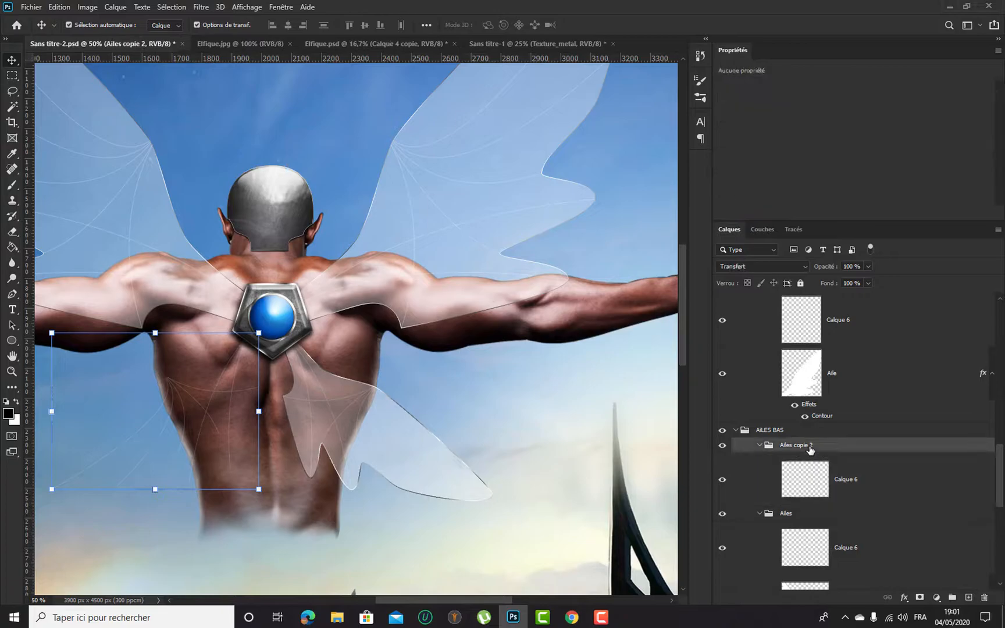
pyautogui.press('Delete')
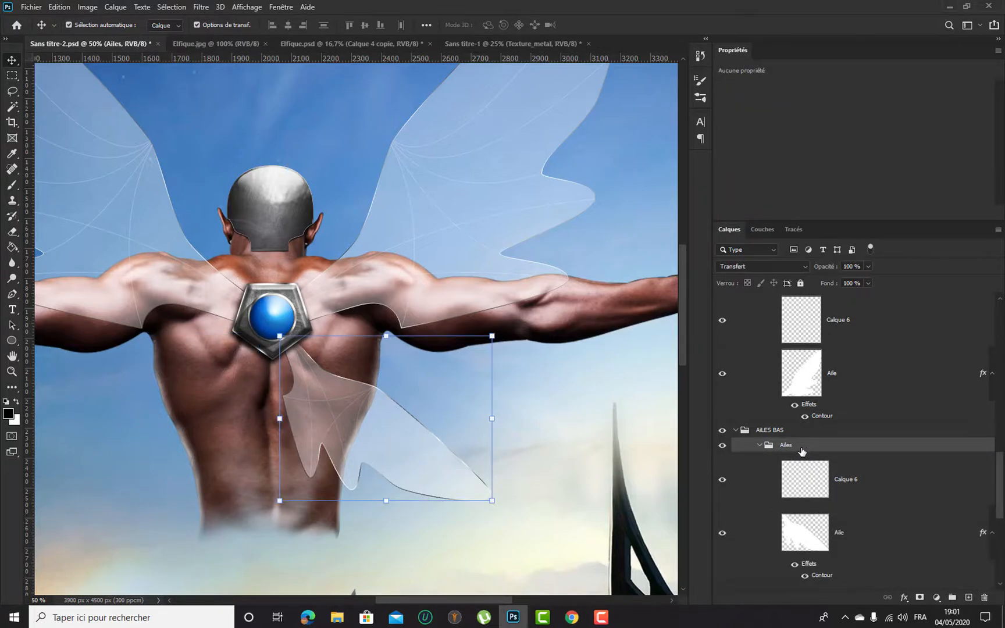
# Duplicate the lower right wing group, flipping the copy horizontally and moving it about 757 px left beneath the medallion
pyautogui.hotkey('ctrl', 'j')
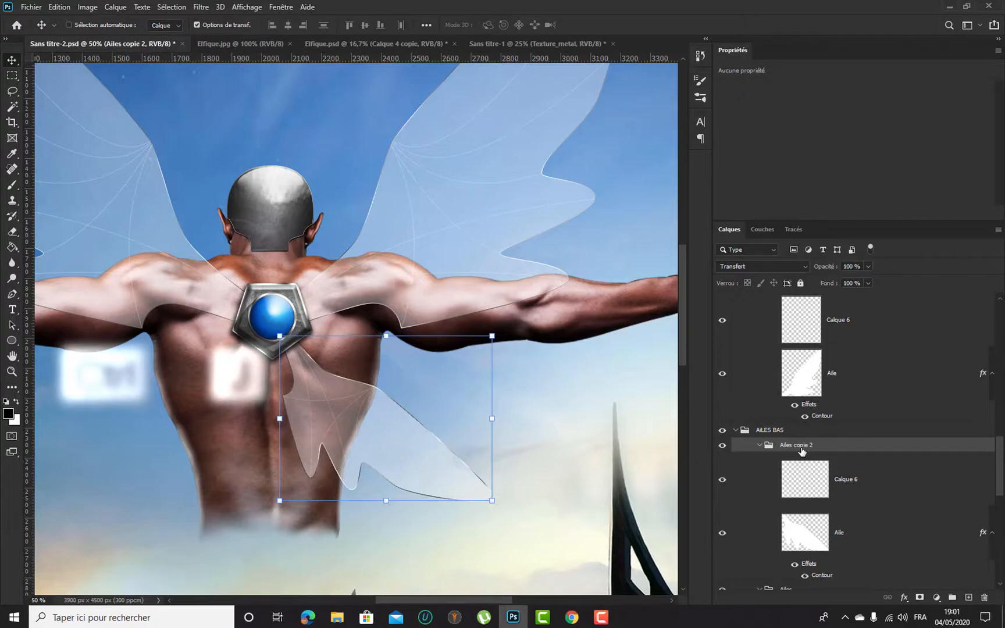
pyautogui.hotkey('ctrl', 't')
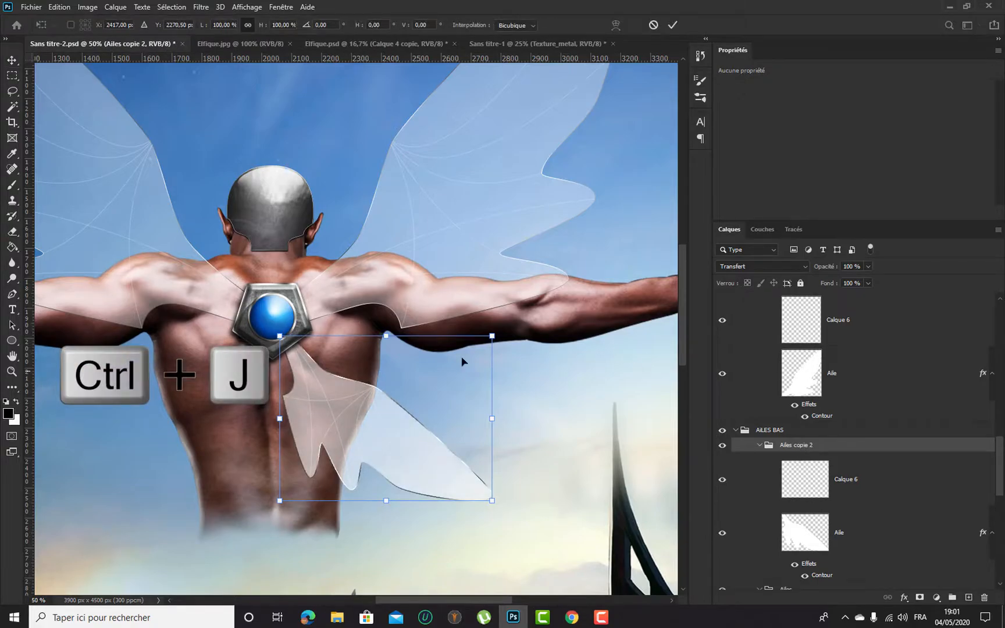
pyautogui.rightClick(390, 373)
pyautogui.click(442, 574)
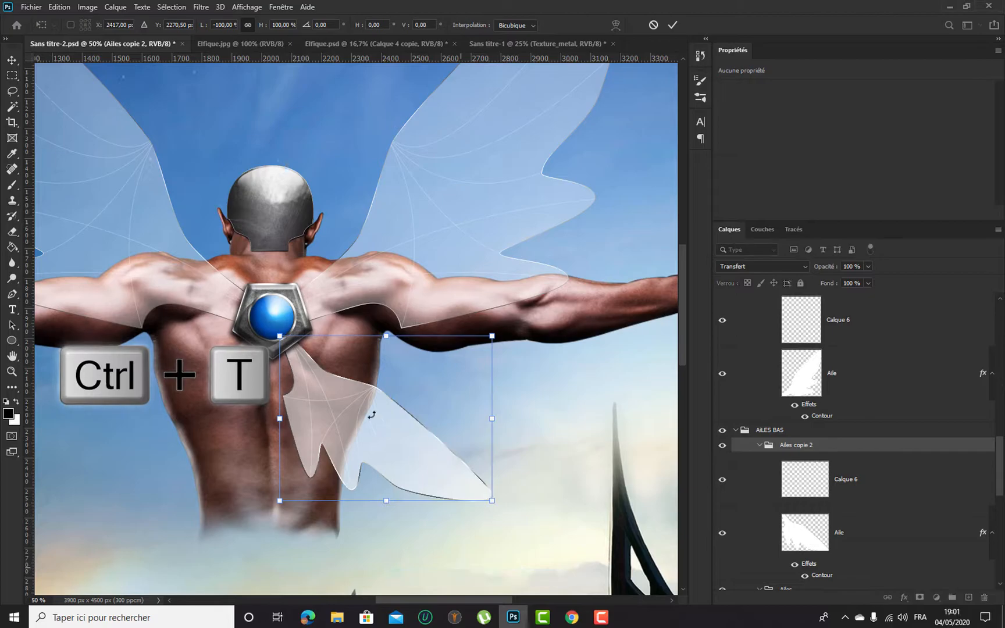
pyautogui.moveTo(435, 398); pyautogui.dragTo(217, 402)
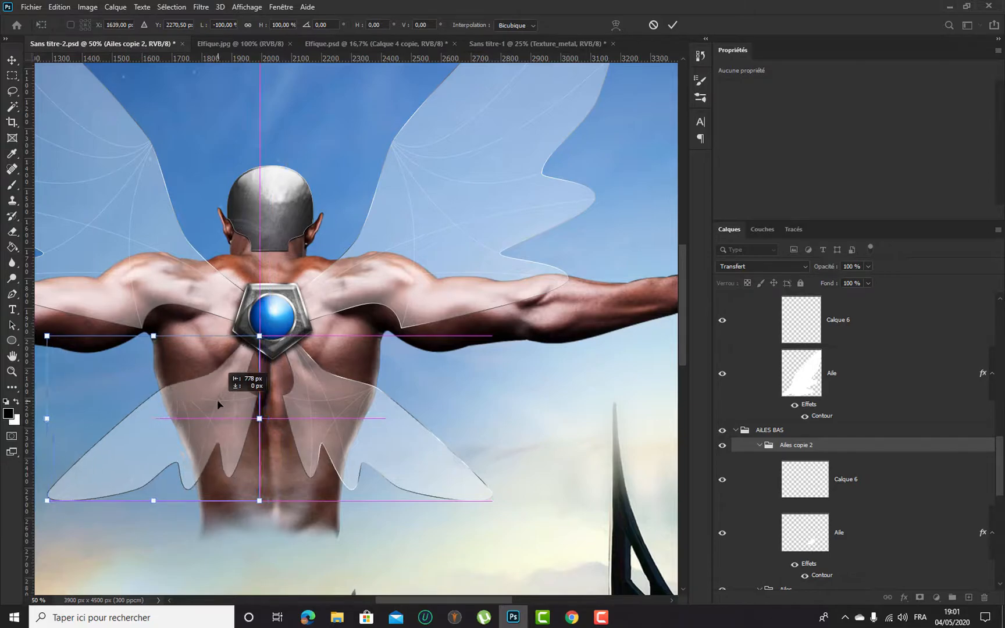
pyautogui.moveTo(217, 402); pyautogui.dragTo(219, 398)
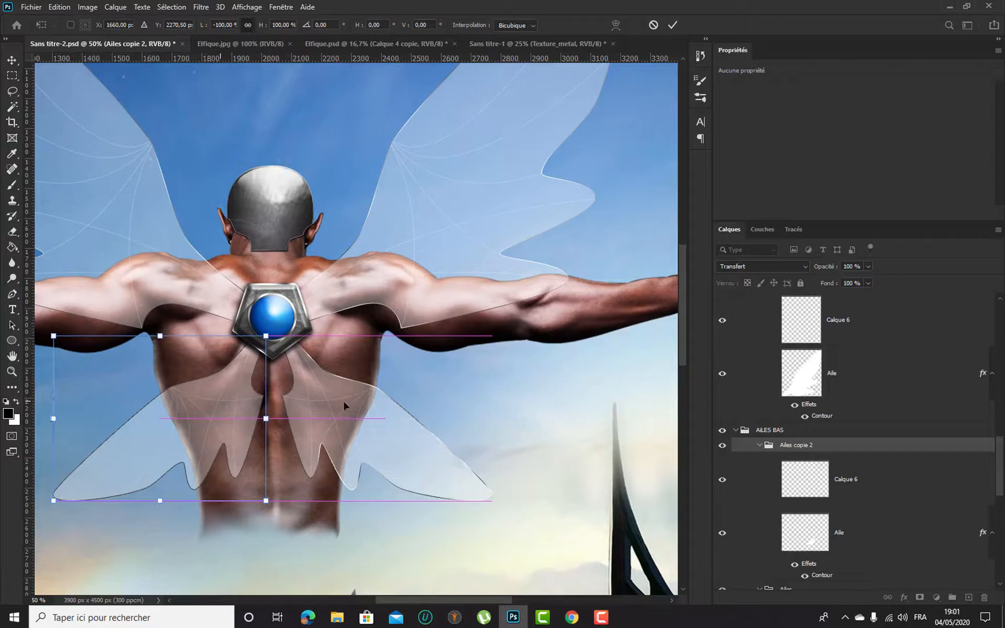
# Nudge the mirrored lower left wing 8 px left and apply the transformation
pyautogui.press('Left')
pyautogui.press('Left')
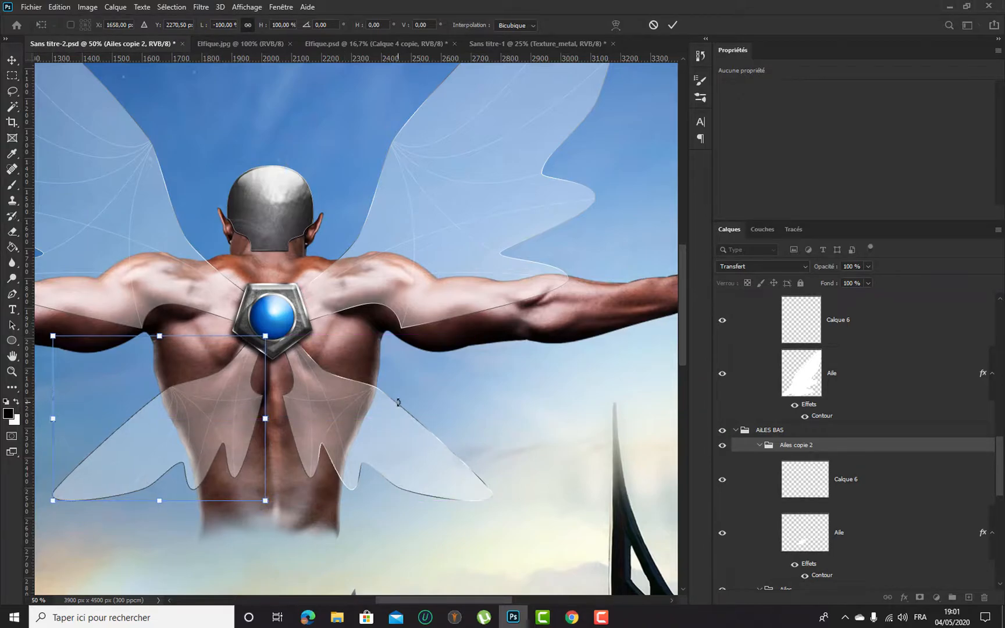
pyautogui.press('Left')
pyautogui.press('Left')
pyautogui.press('Left')
pyautogui.press('Left')
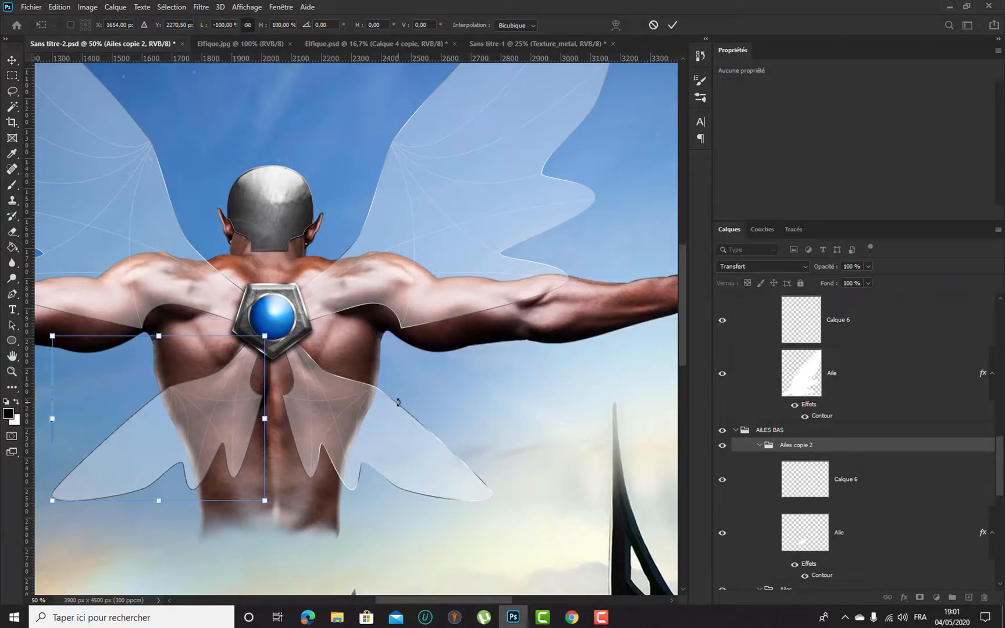
pyautogui.press('Left')
pyautogui.press('Left')
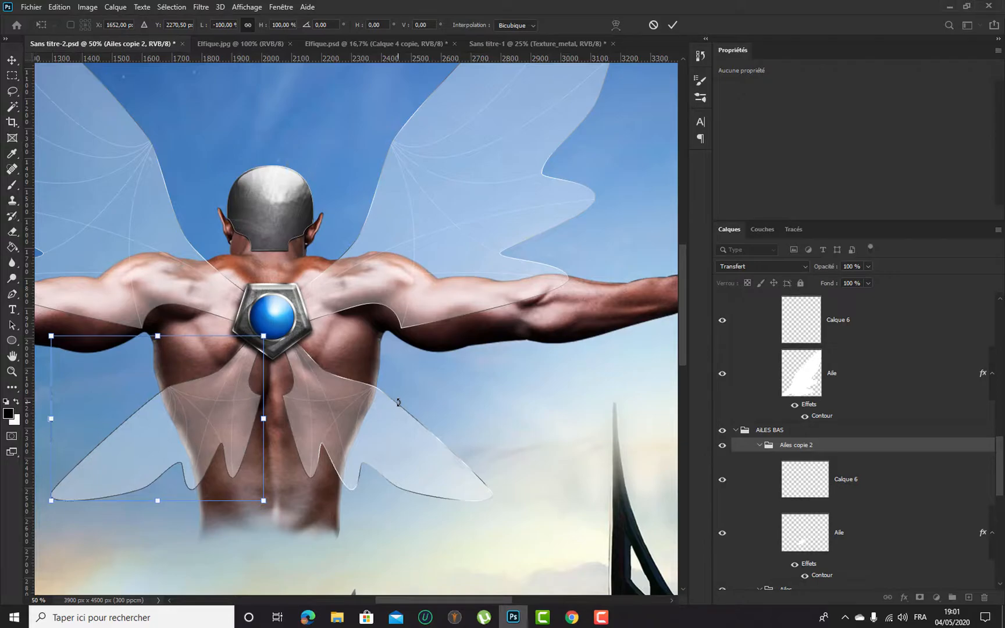
pyautogui.press('Return')
# Collapse the Ailes Hauts group and scale the whole AiLES BAS group down slightly, keeping its upper edge beneath the medallion
pyautogui.hotkey('ctrl', '-')
pyautogui.hotkey('ctrl', '-')
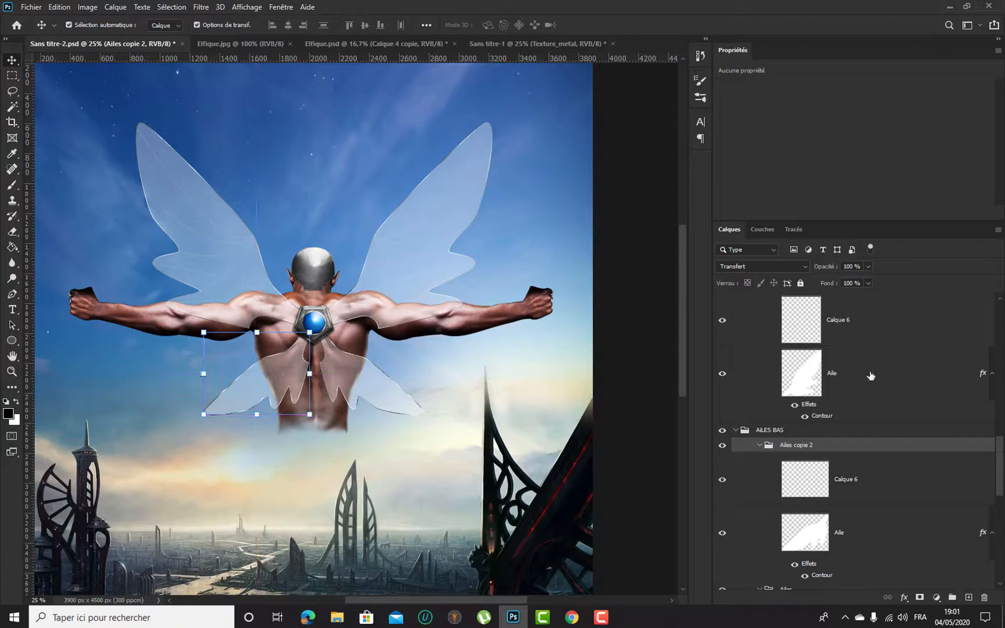
pyautogui.scroll(3, 756, 431)
pyautogui.click(772, 342)
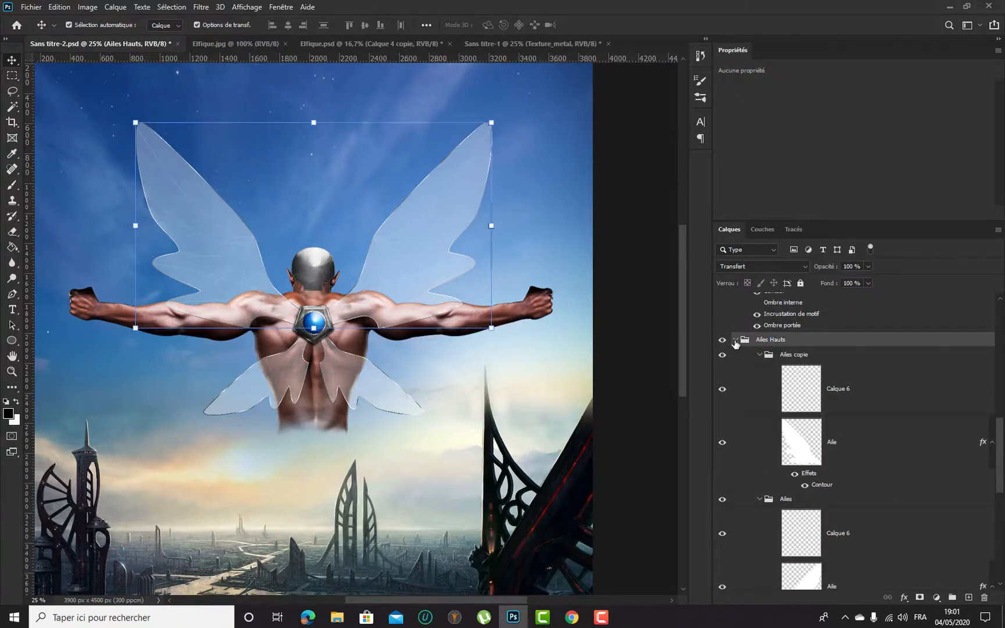
pyautogui.click(735, 341)
pyautogui.click(780, 356)
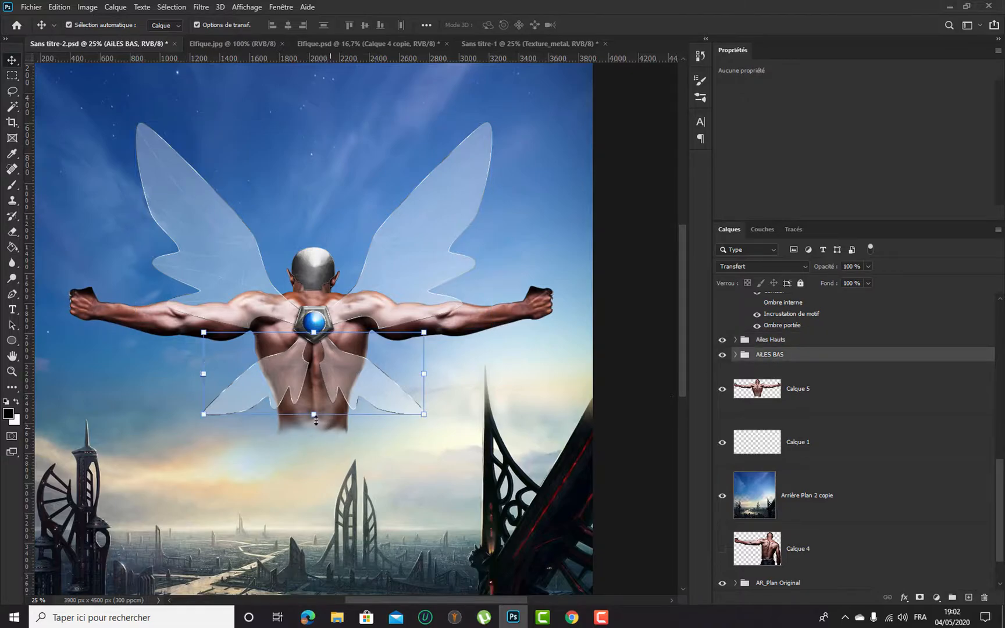
pyautogui.hotkey('ctrl', 't')
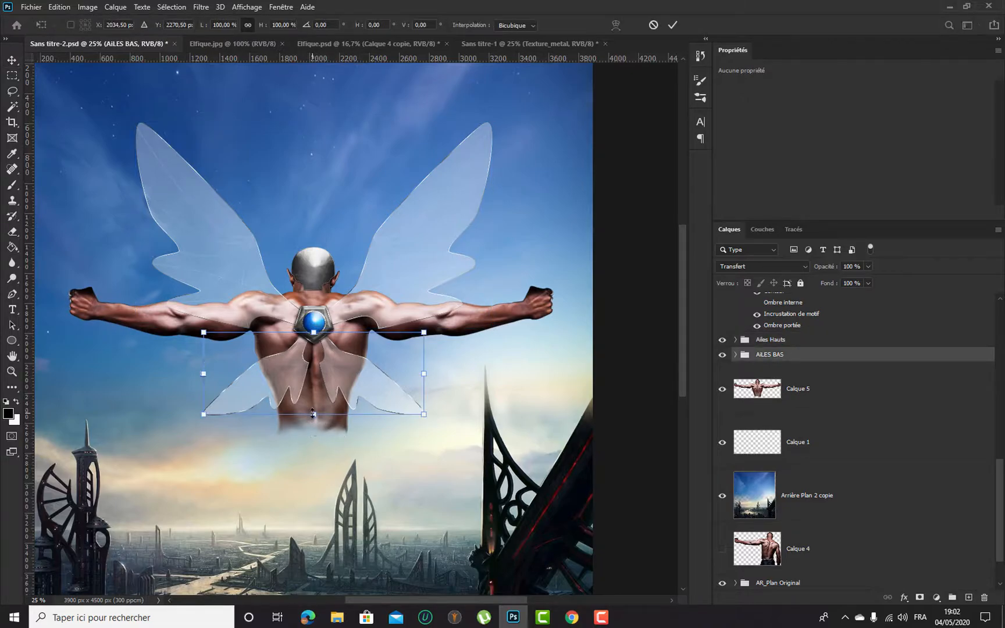
pyautogui.moveTo(313, 413); pyautogui.dragTo(312, 399)
pyautogui.press('Return')
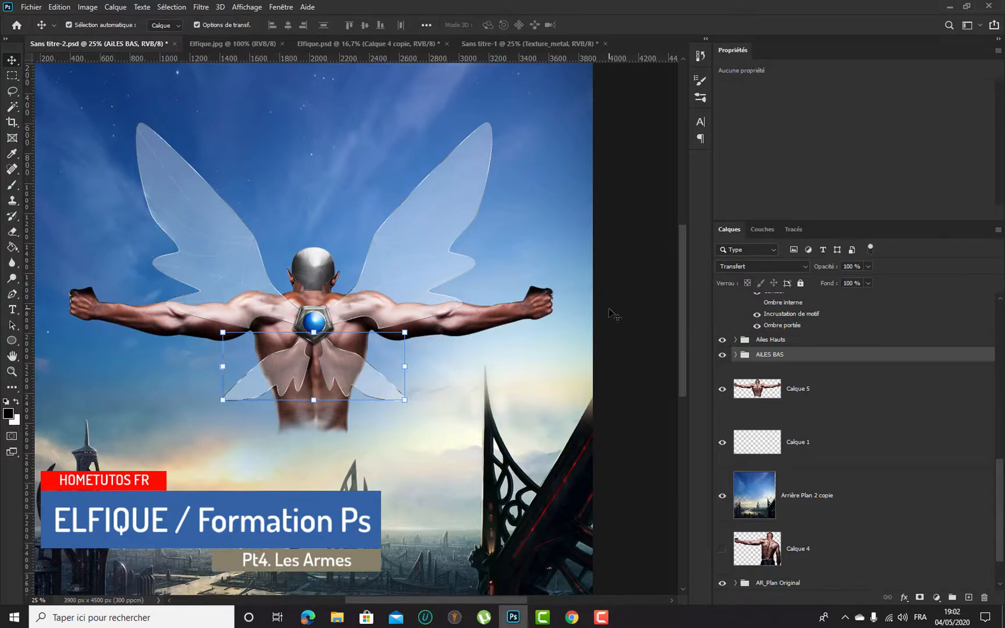
# Add a gradient overlay (Incrustation en dégradé) to the Aile layer of the upper right wing
pyautogui.hotkey('ctrl', '+')
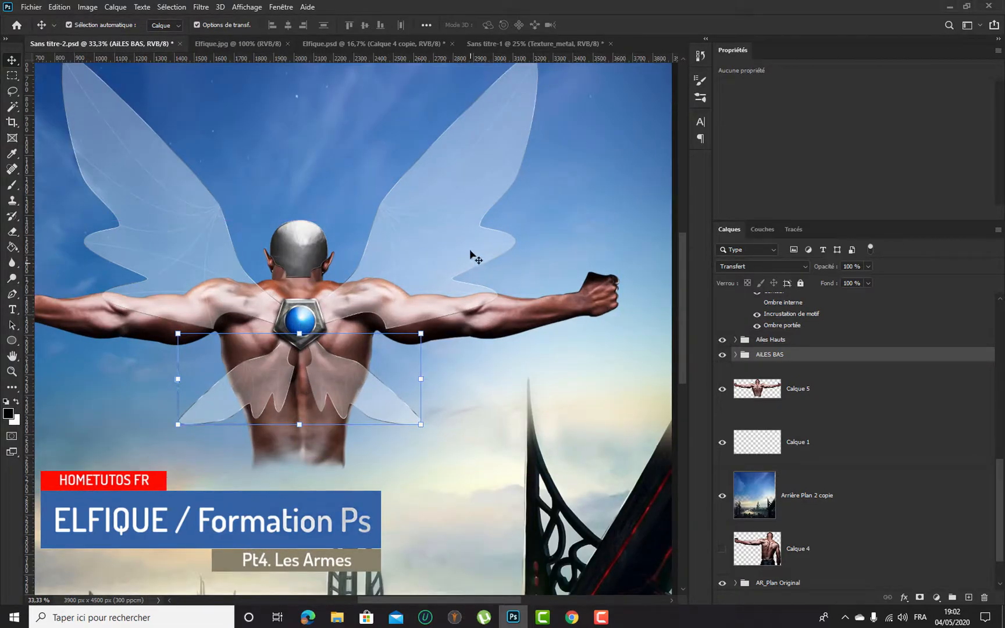
pyautogui.moveTo(294, 194); pyautogui.dragTo(314, 254)
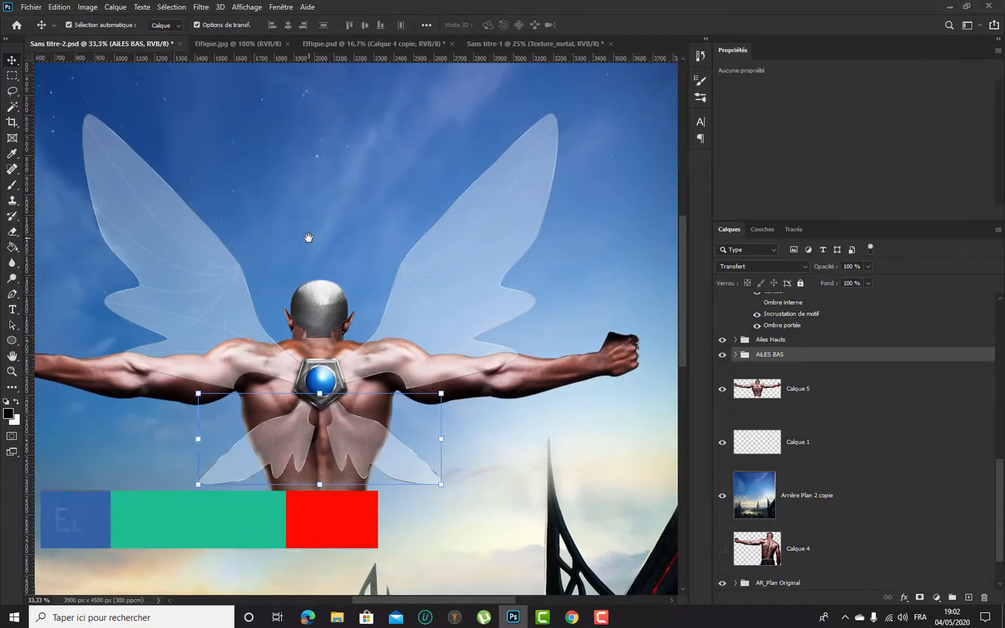
pyautogui.click(472, 223)
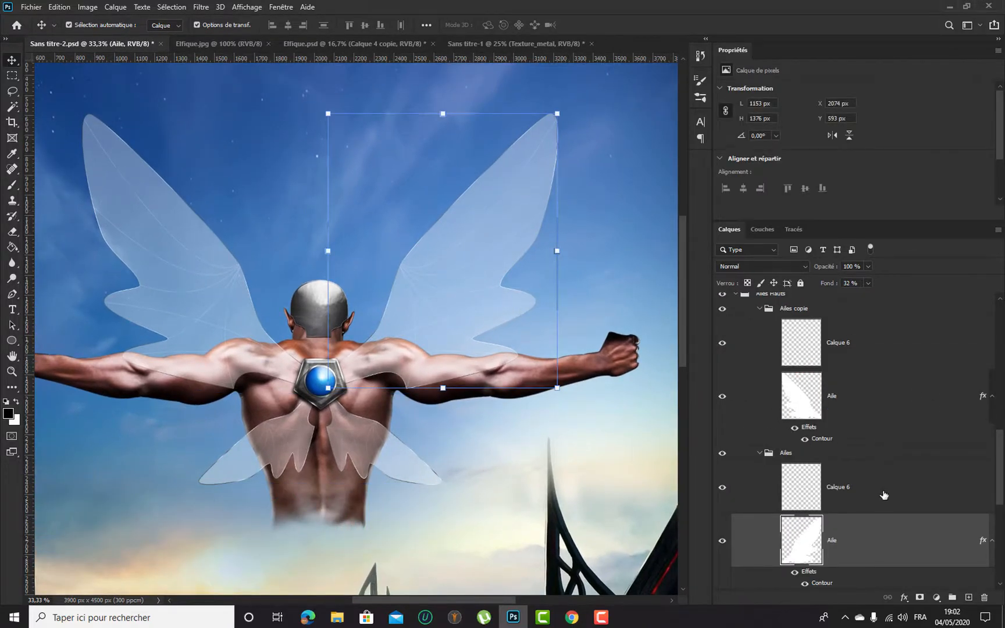
pyautogui.scroll(-2, 902, 418)
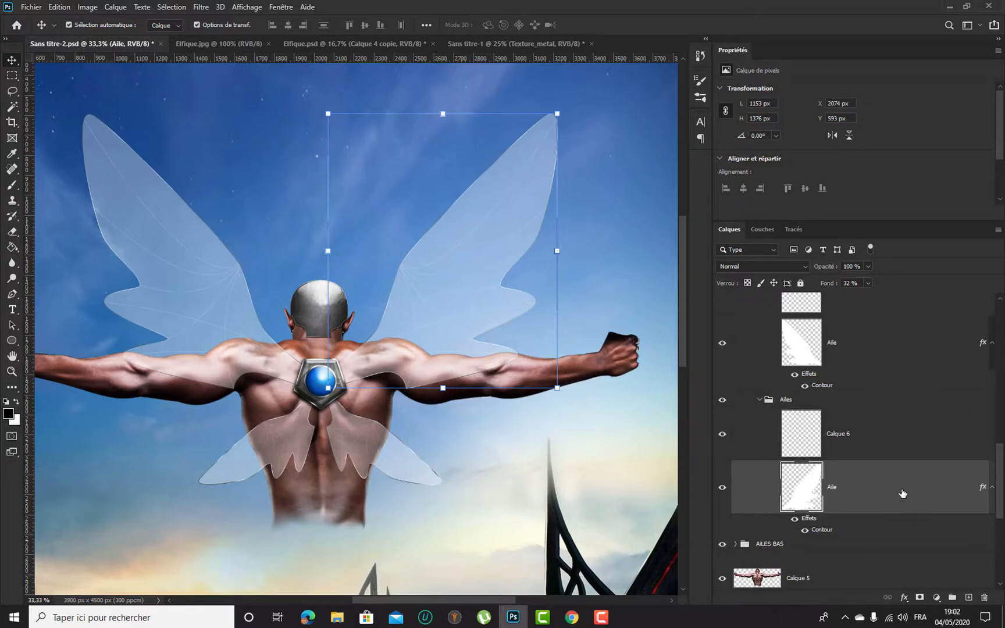
pyautogui.doubleClick(914, 475)
pyautogui.moveTo(619, 102); pyautogui.dragTo(706, 105)
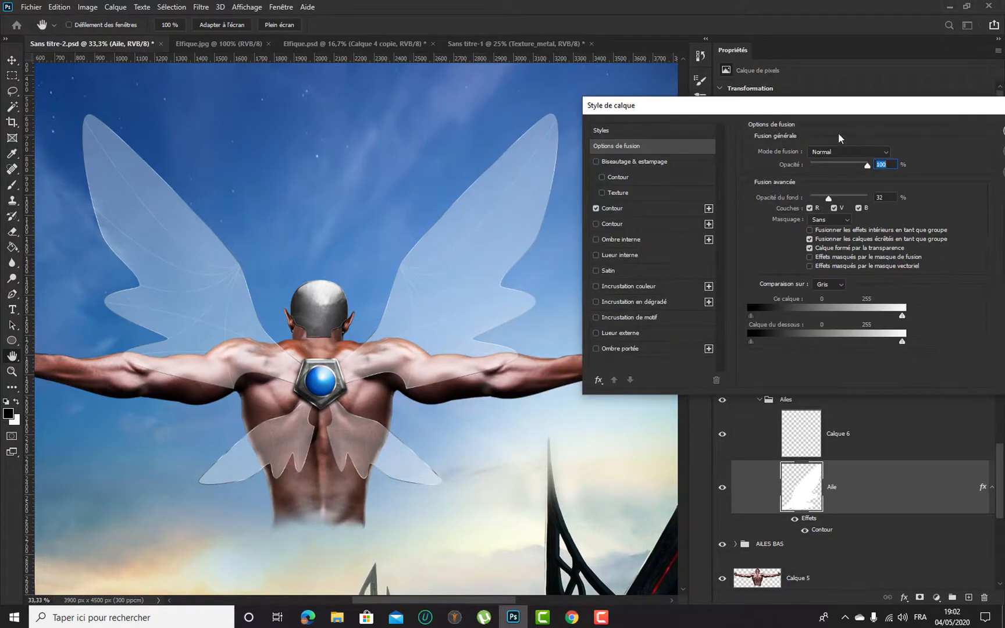
pyautogui.moveTo(839, 110); pyautogui.dragTo(870, 105)
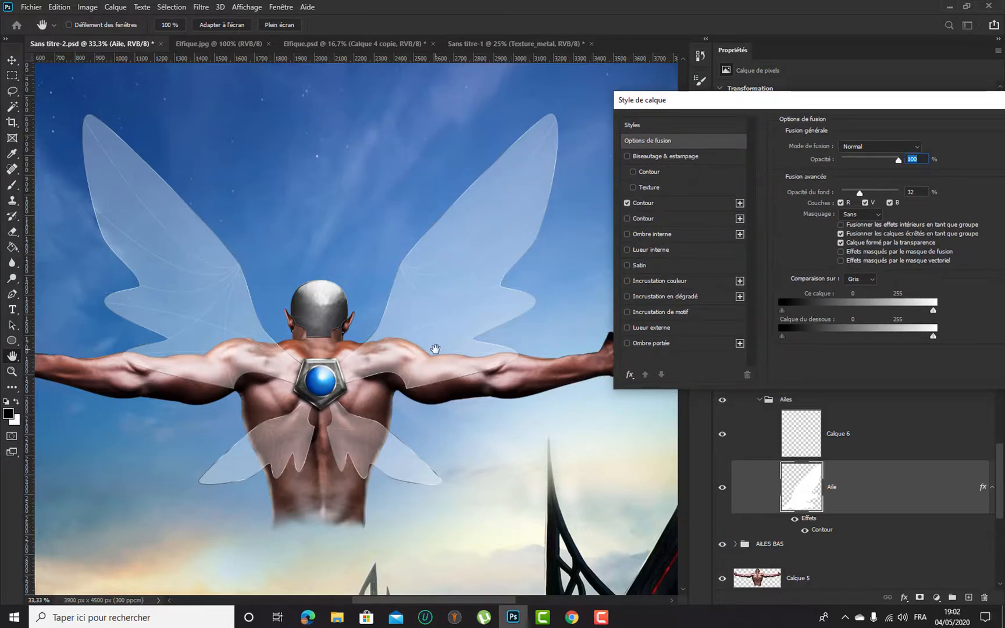
pyautogui.click(710, 295)
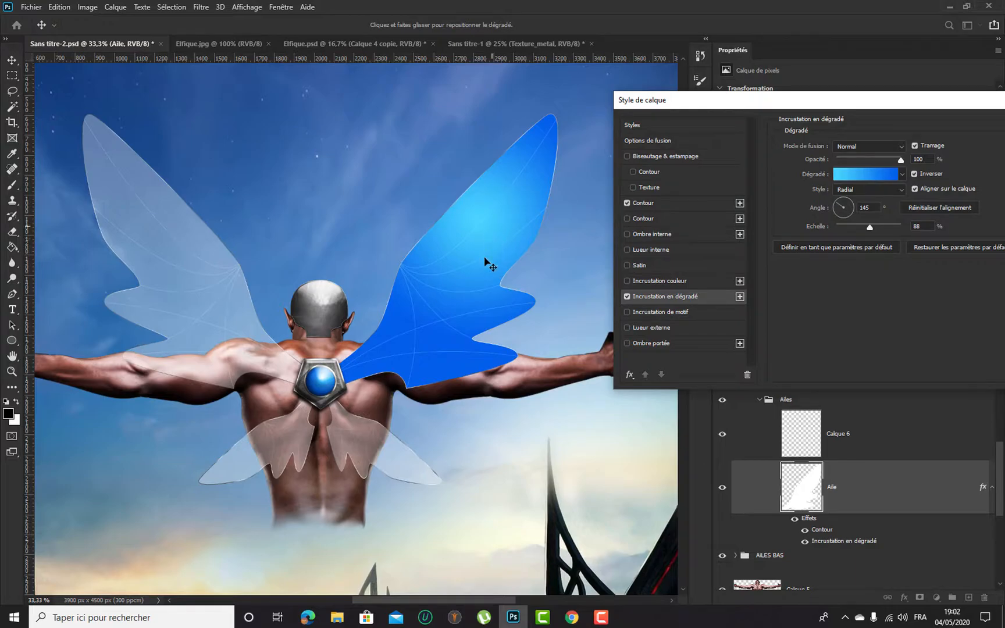
# Set the gradient overlay's style to Réfléchi, its scale to 78 % and its angle to 175°
pyautogui.click(850, 189)
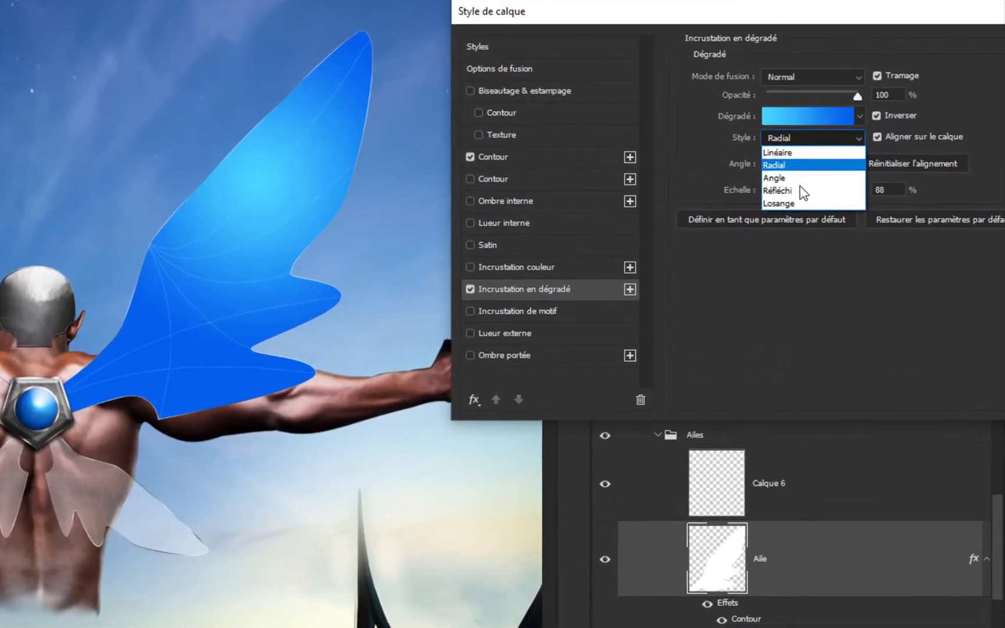
pyautogui.click(852, 224)
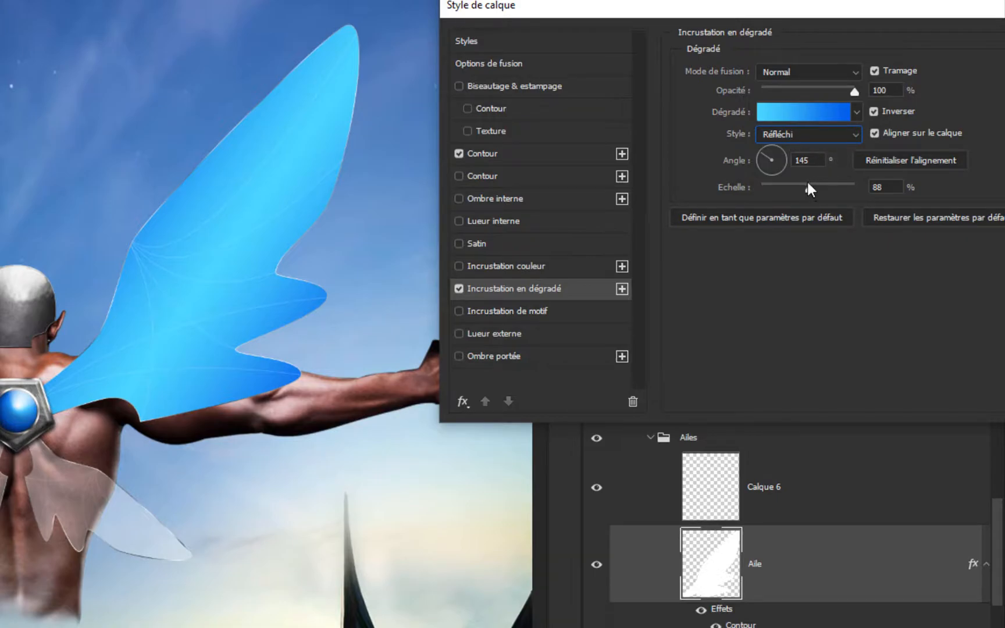
pyautogui.moveTo(804, 185); pyautogui.dragTo(802, 185)
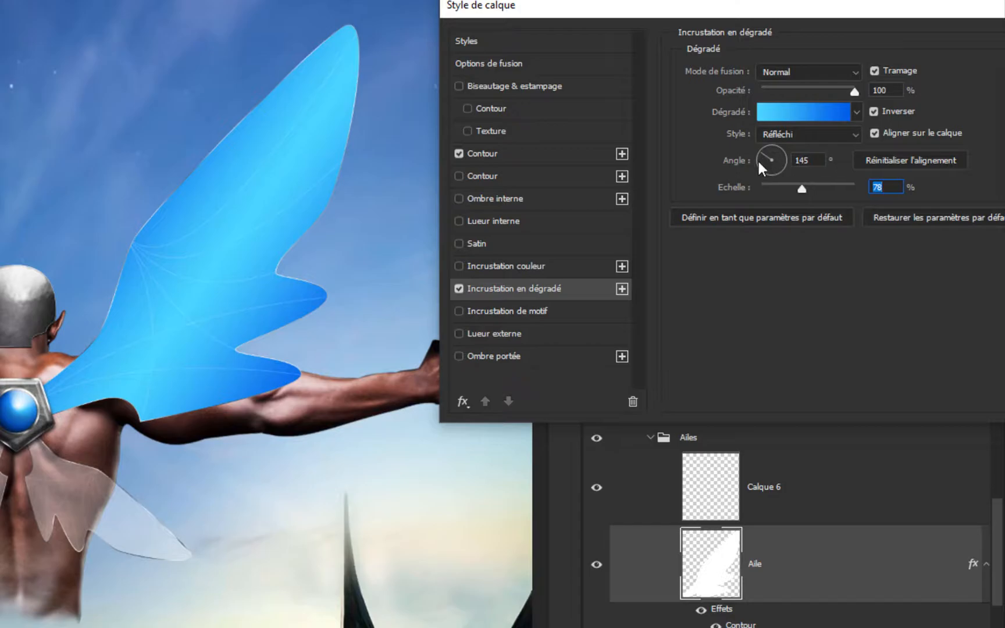
pyautogui.moveTo(758, 157); pyautogui.dragTo(761, 158)
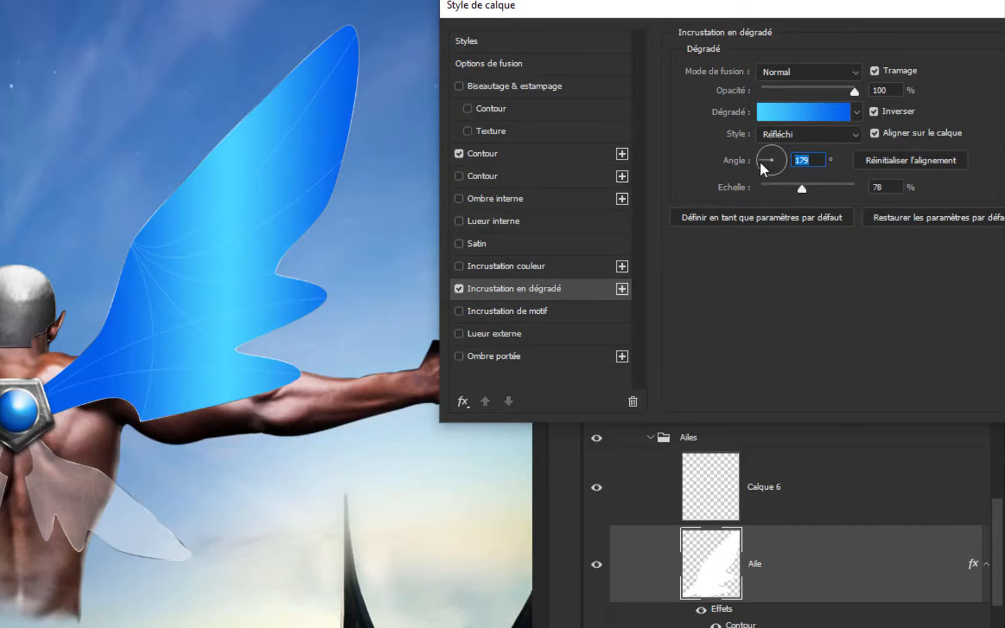
pyautogui.moveTo(759, 157); pyautogui.dragTo(759, 154)
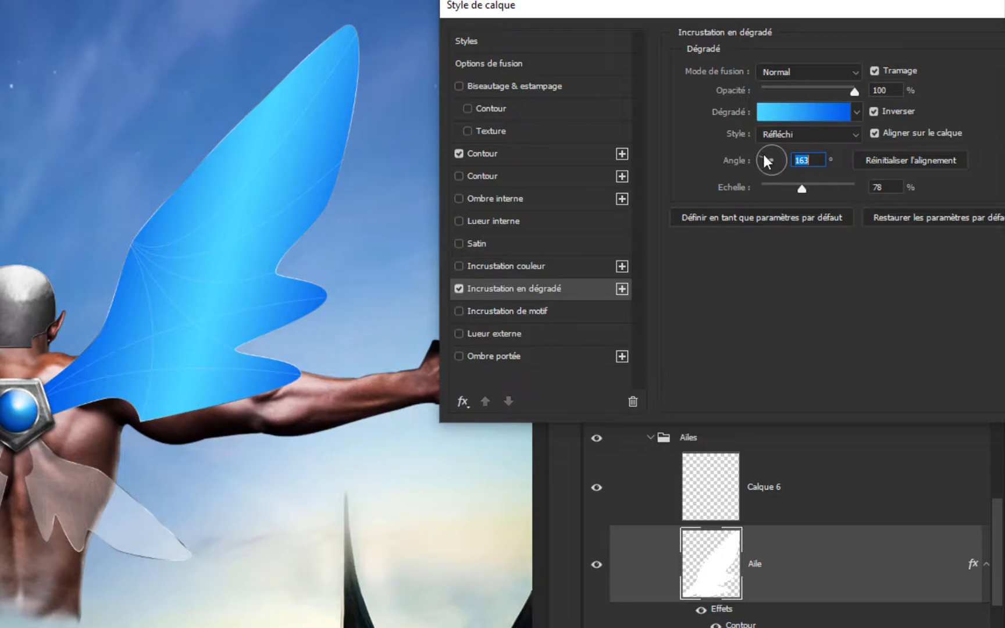
pyautogui.click(758, 156)
pyautogui.click(758, 157)
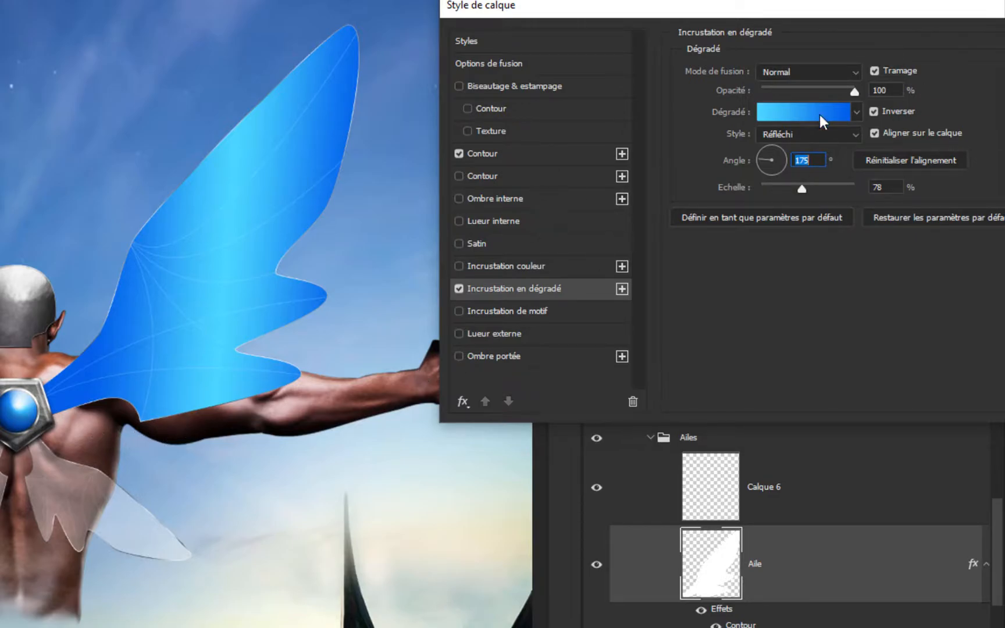
# Edit the overlay's gradient and recolour its 0 % colour stop with the dark sky blue 3362a6 sampled from the image
pyautogui.click(801, 115)
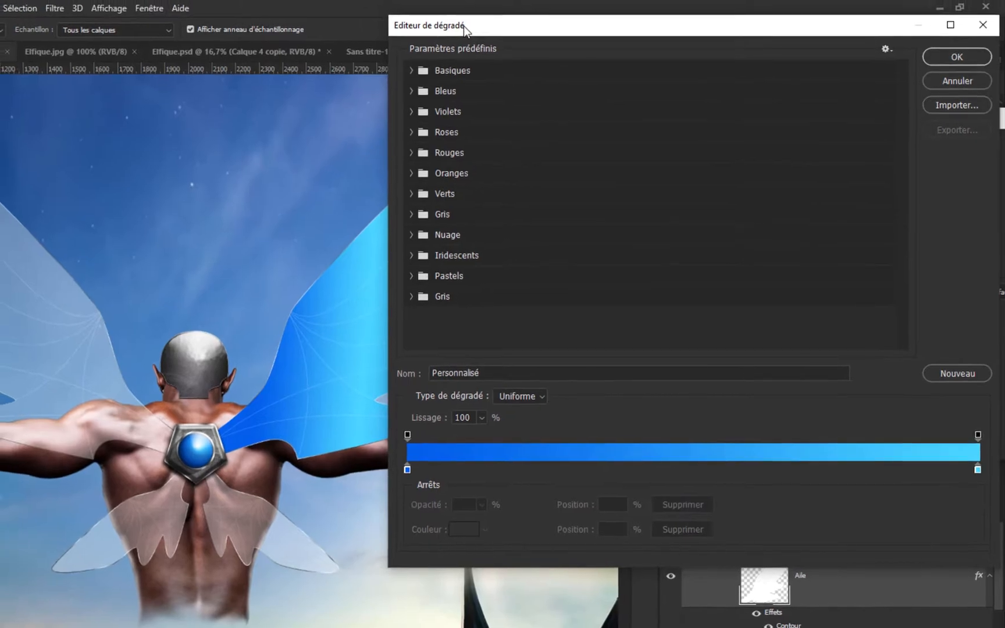
pyautogui.moveTo(462, 26); pyautogui.dragTo(587, 30)
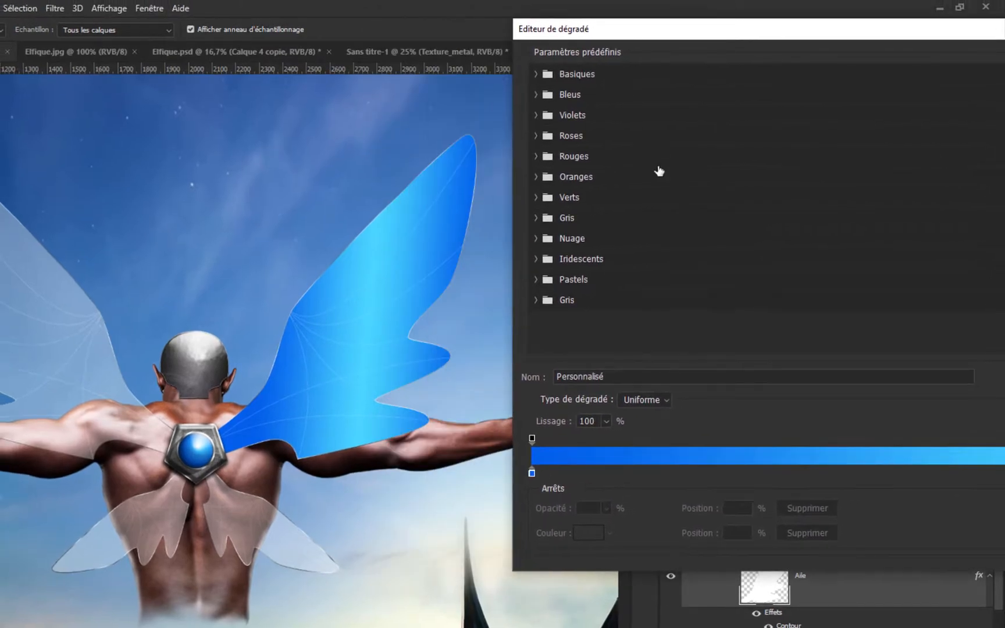
pyautogui.click(532, 472)
pyautogui.click(587, 533)
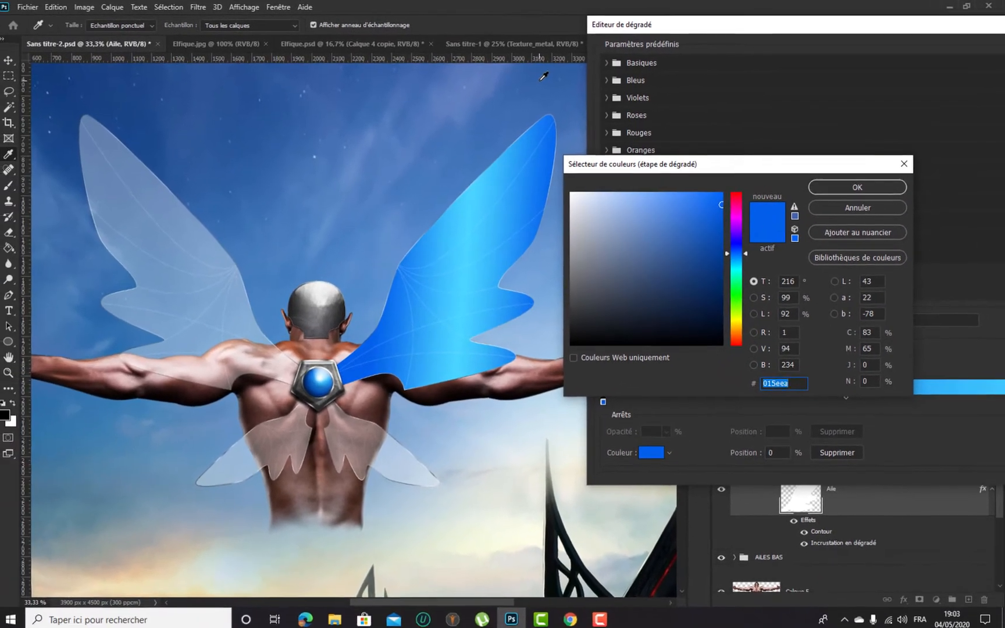
pyautogui.click(470, 101)
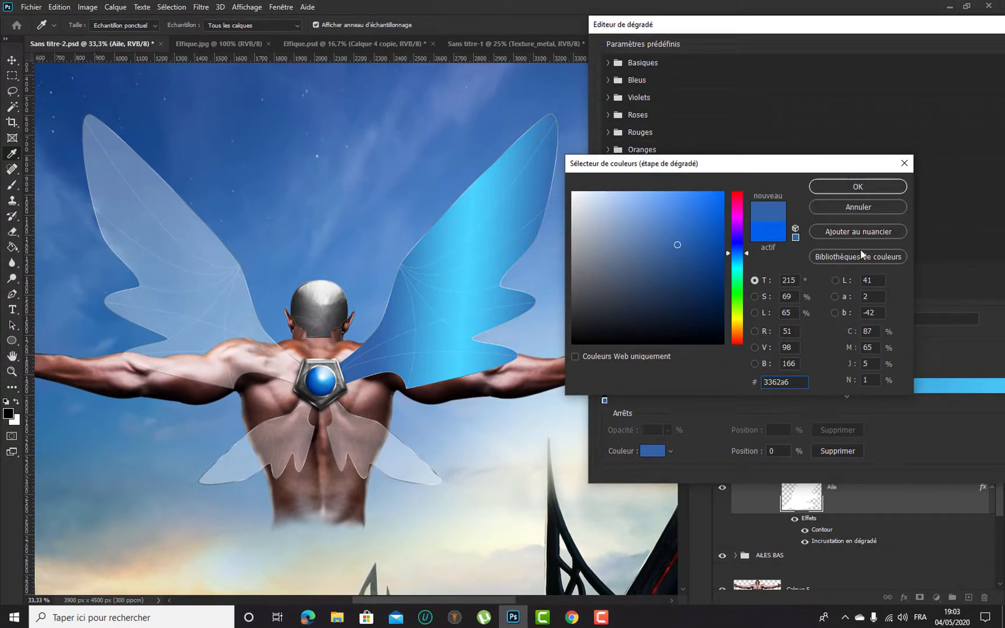
pyautogui.click(831, 187)
# Recolour the gradient's 100 % colour stop with the medium blue 5e8fc9 sampled from the sky above the head
pyautogui.moveTo(743, 31); pyautogui.dragTo(640, 80)
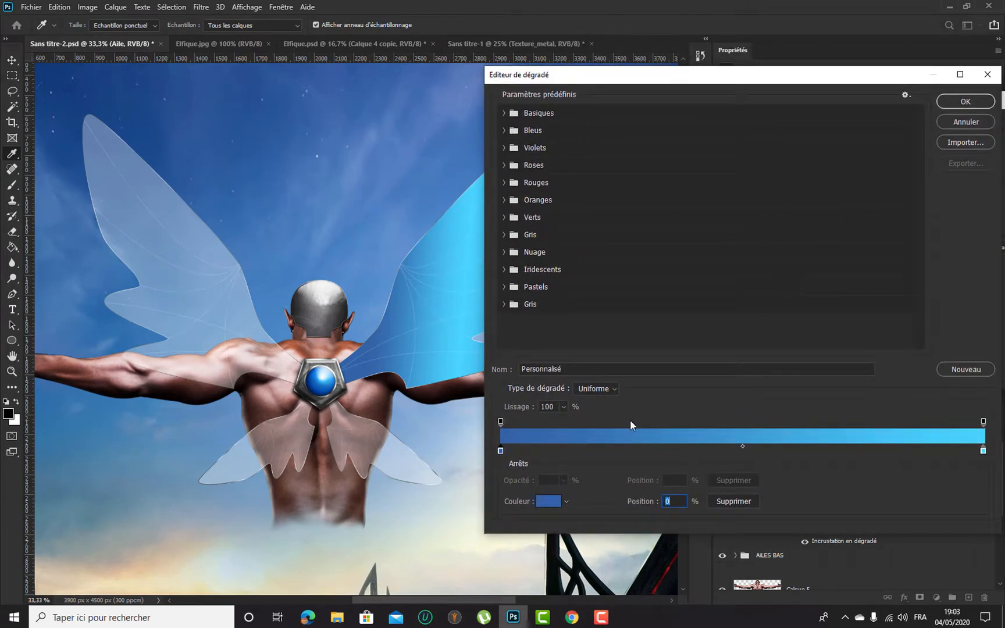
pyautogui.click(983, 451)
pyautogui.click(547, 502)
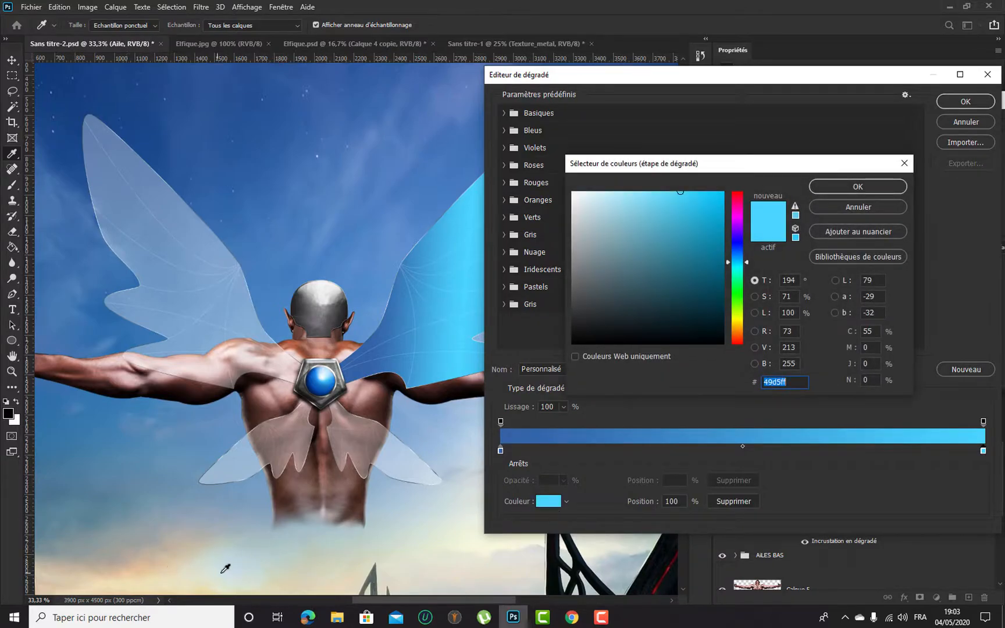
pyautogui.click(442, 542)
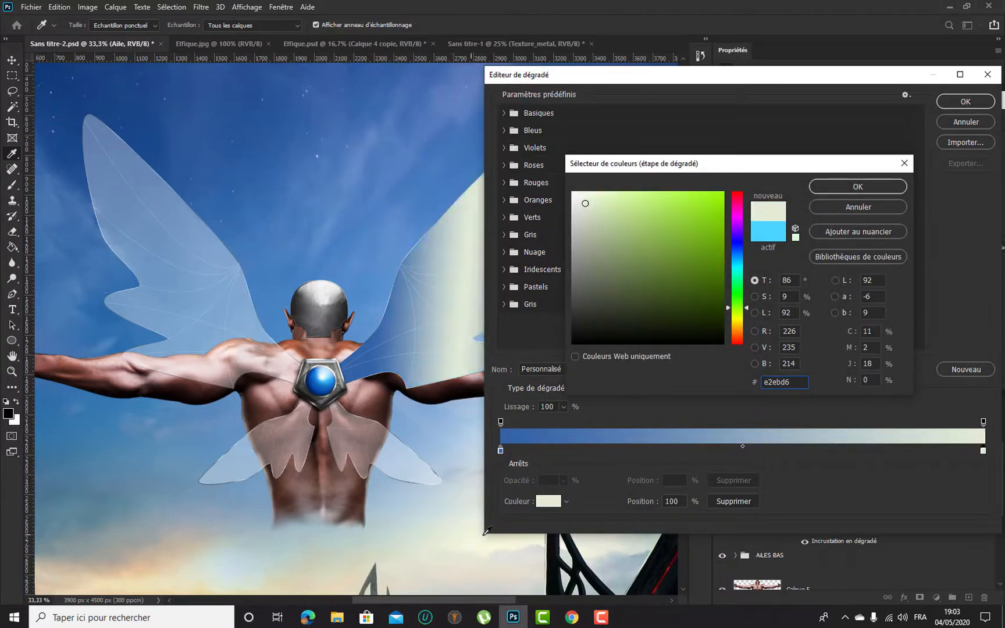
pyautogui.click(331, 224)
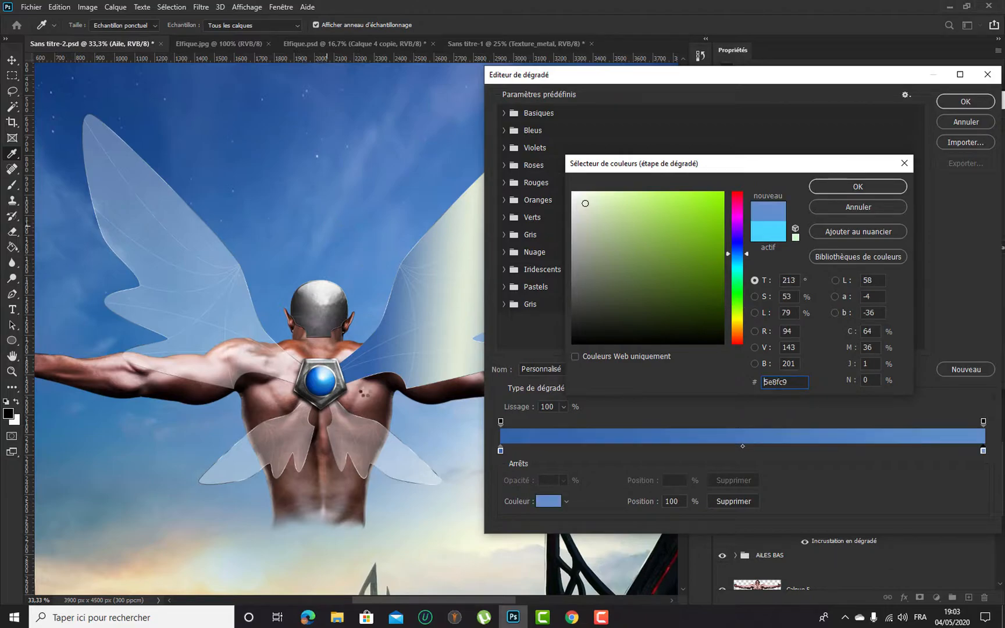
pyautogui.click(835, 185)
# Lighten the 100 % colour stop to pale blue 9abee8 and accept the edited gradient
pyautogui.click(540, 499)
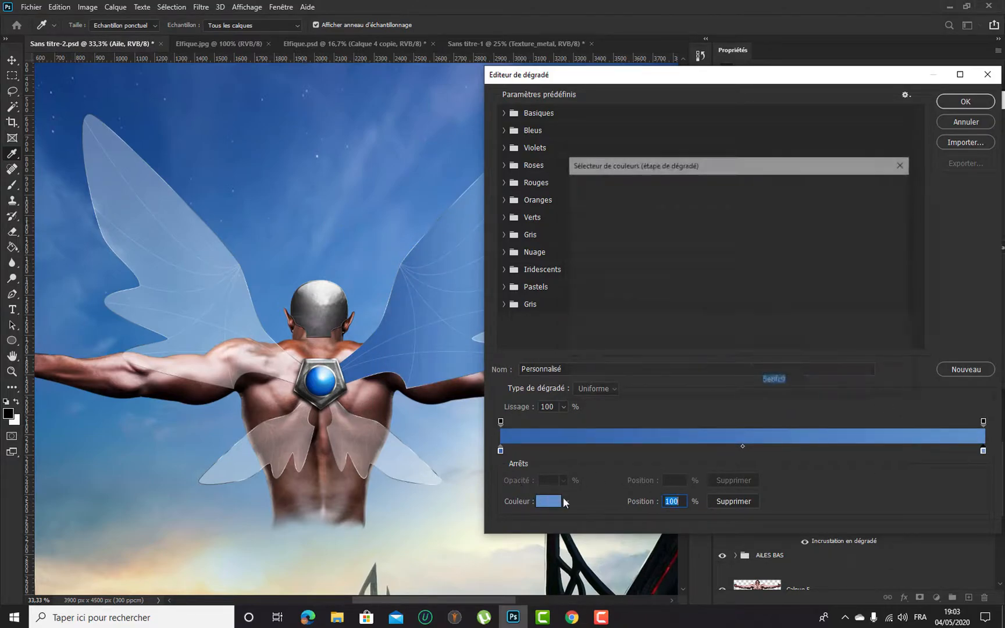
pyautogui.moveTo(633, 215); pyautogui.dragTo(621, 204)
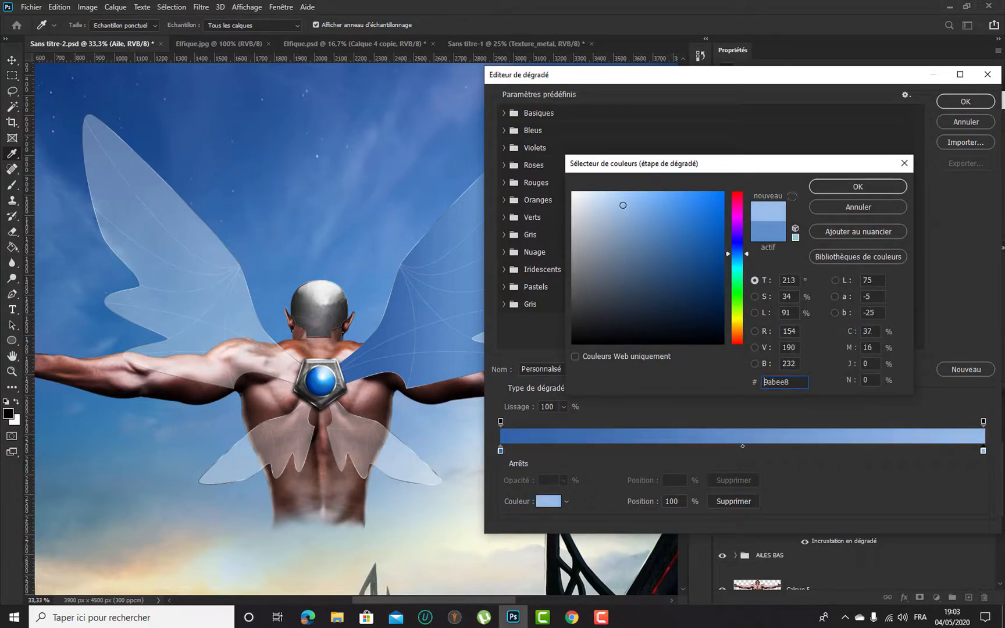
pyautogui.click(843, 191)
pyautogui.moveTo(717, 77); pyautogui.dragTo(509, 232)
pyautogui.click(749, 259)
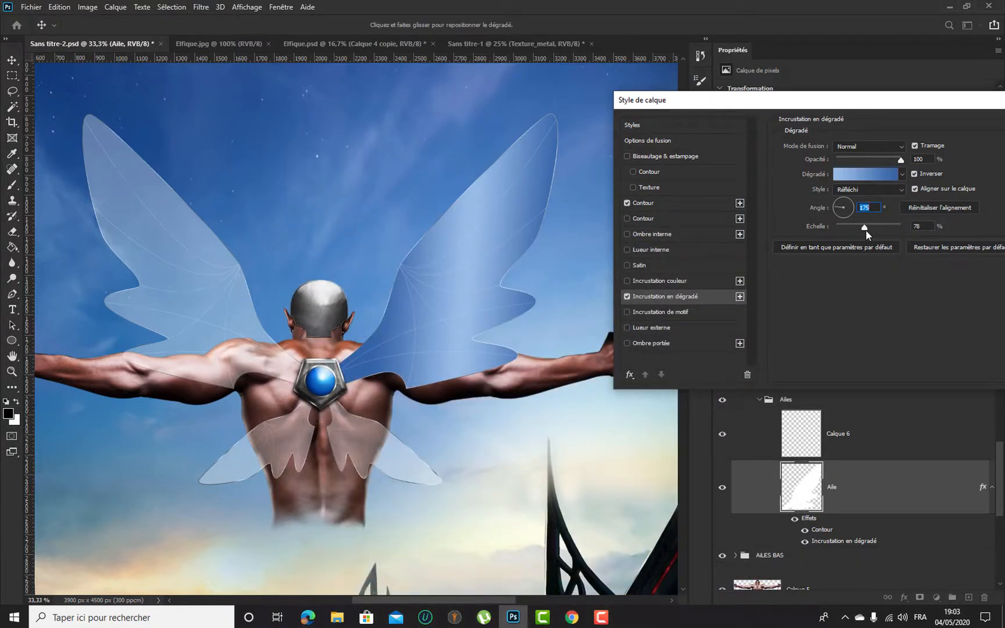
# Set the gradient overlay's angle to 167°, its opacity to 43 % and its scale to 100 %
pyautogui.click(836, 209)
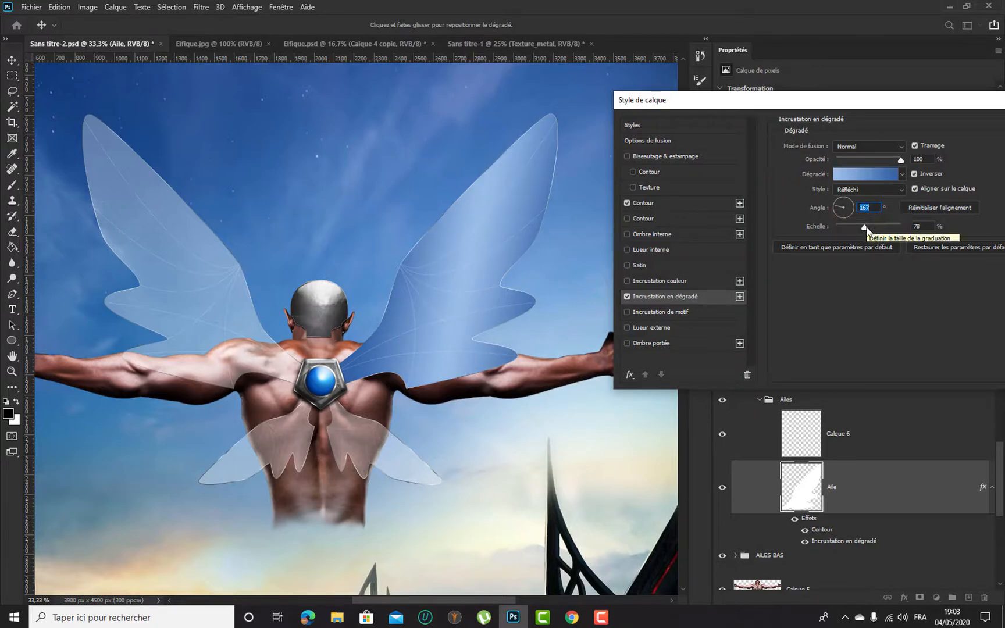
pyautogui.click(872, 227)
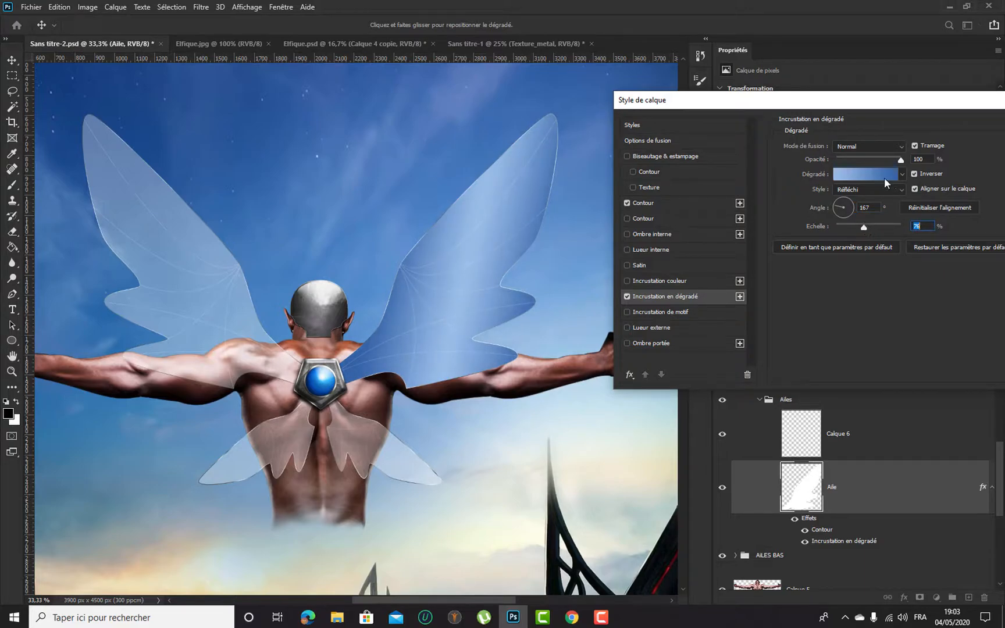
pyautogui.moveTo(901, 159); pyautogui.dragTo(866, 165)
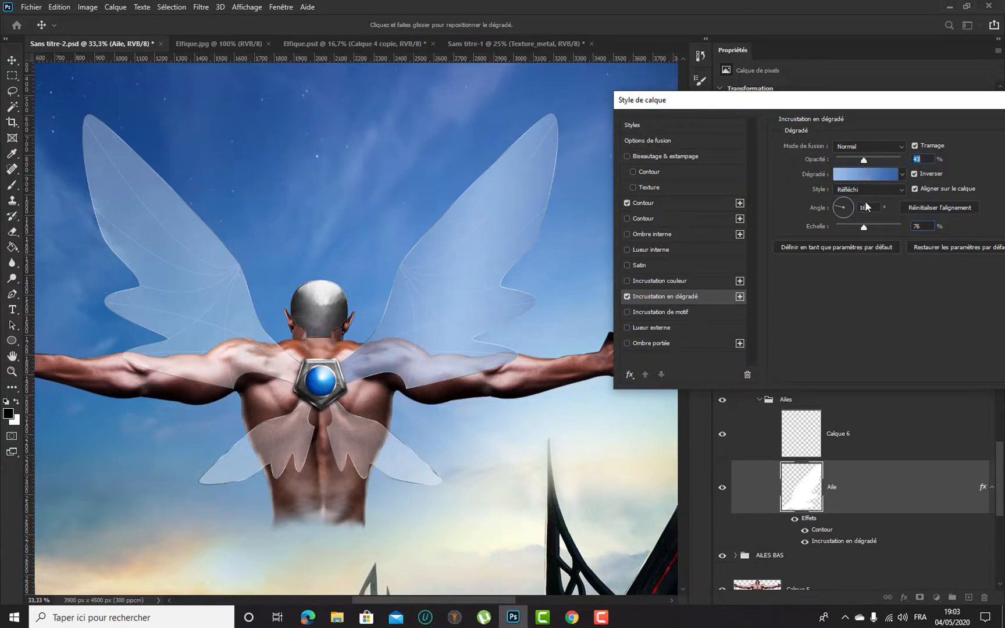
pyautogui.click(855, 225)
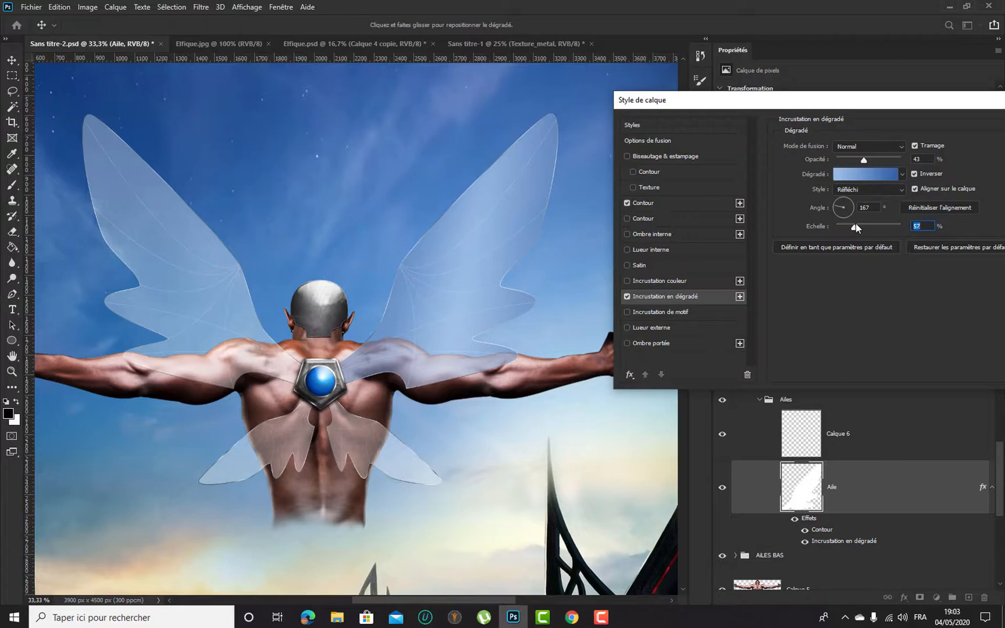
pyautogui.moveTo(856, 225); pyautogui.dragTo(859, 225)
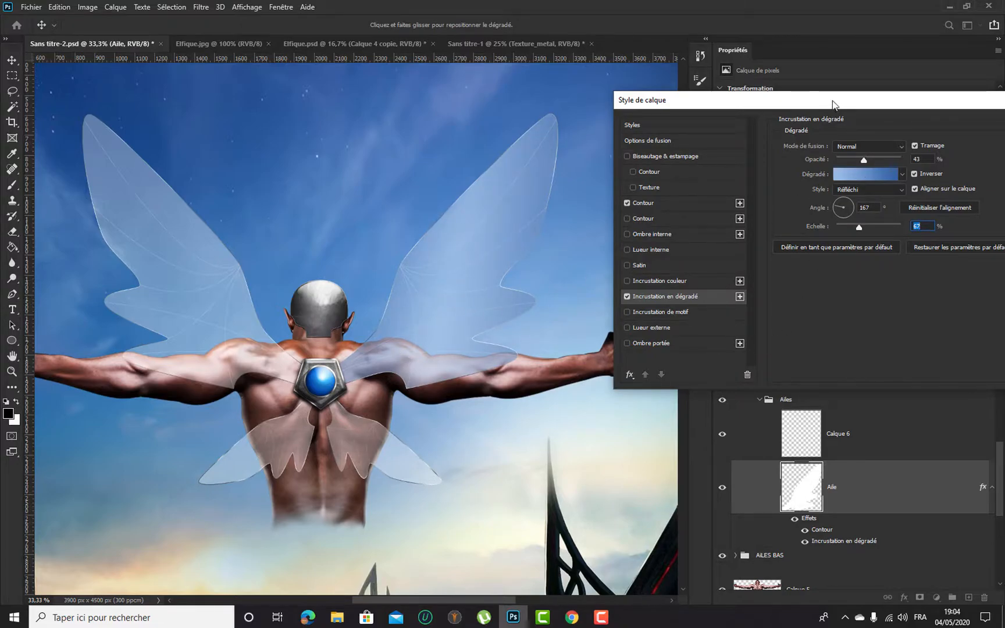
pyautogui.hotkey('ctrl', '-')
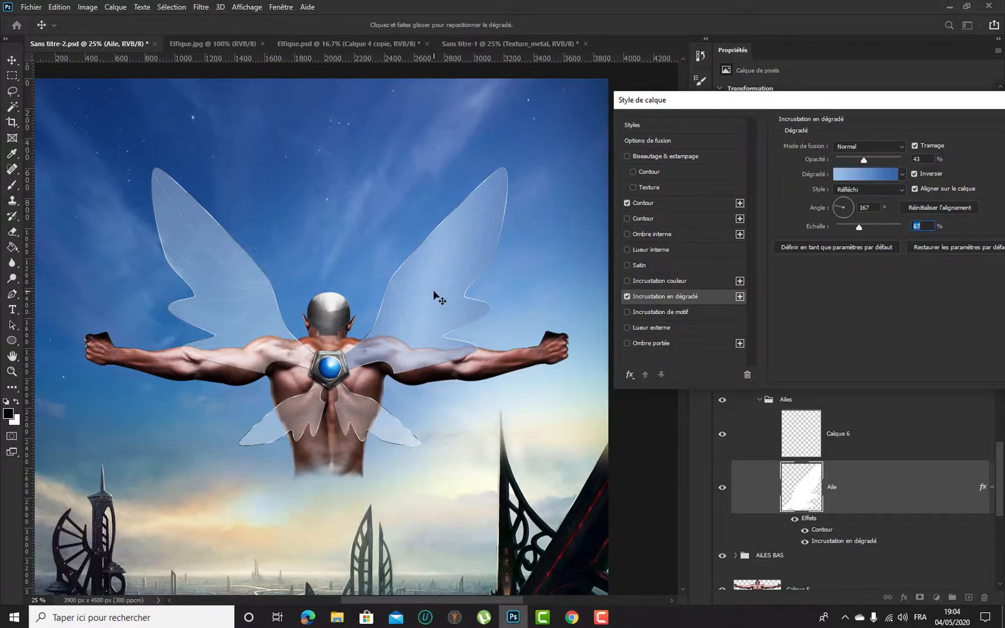
pyautogui.click(877, 225)
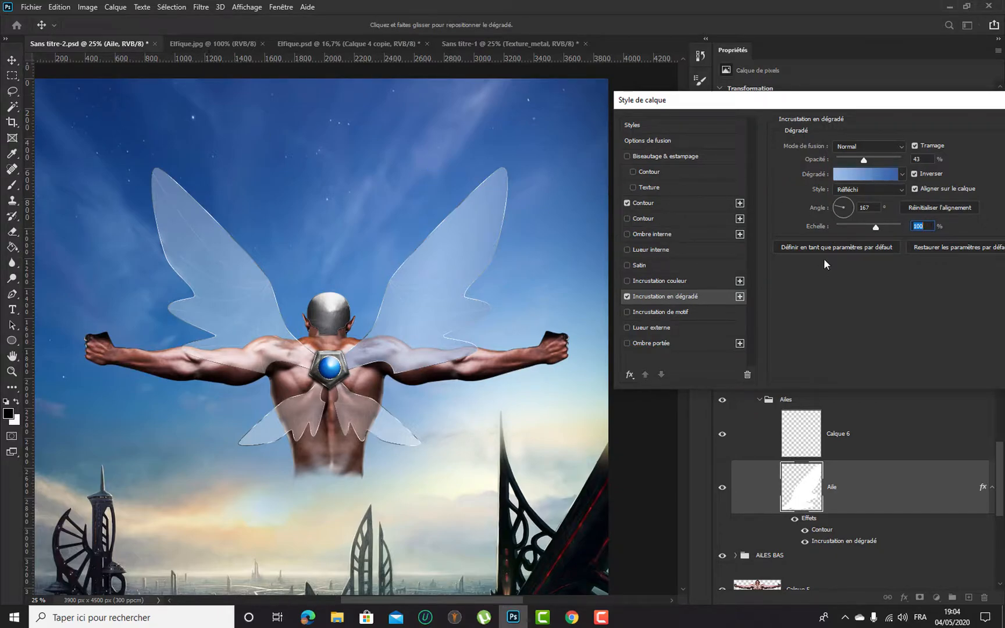
# Darken the gradient's 0 % colour stop to a navy blue and apply the layer style to the upper right wing
pyautogui.click(859, 174)
pyautogui.click(292, 517)
pyautogui.moveTo(382, 133); pyautogui.dragTo(704, 83)
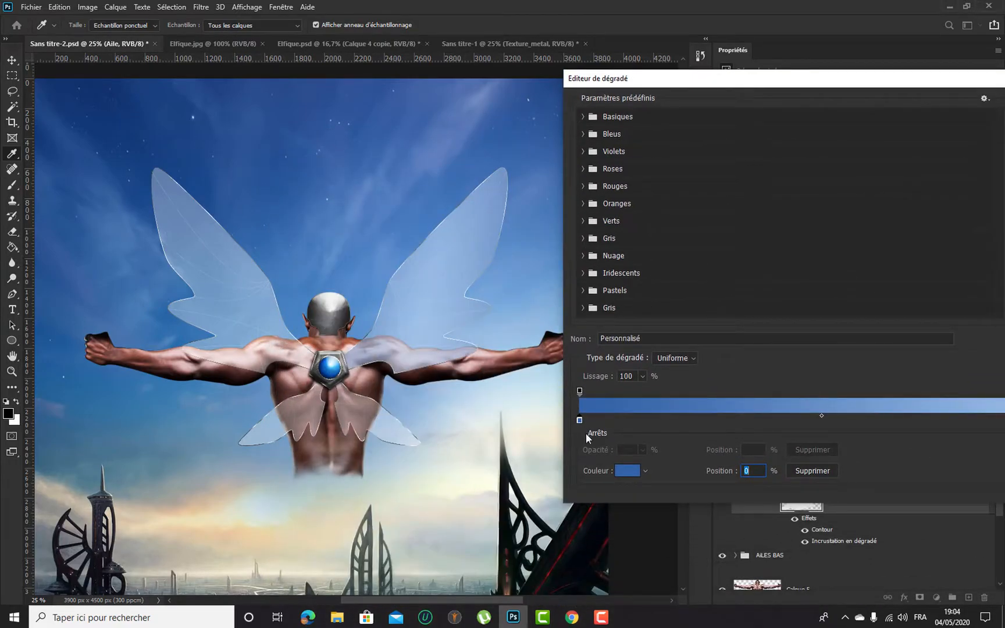
pyautogui.click(624, 476)
pyautogui.moveTo(681, 269); pyautogui.dragTo(695, 287)
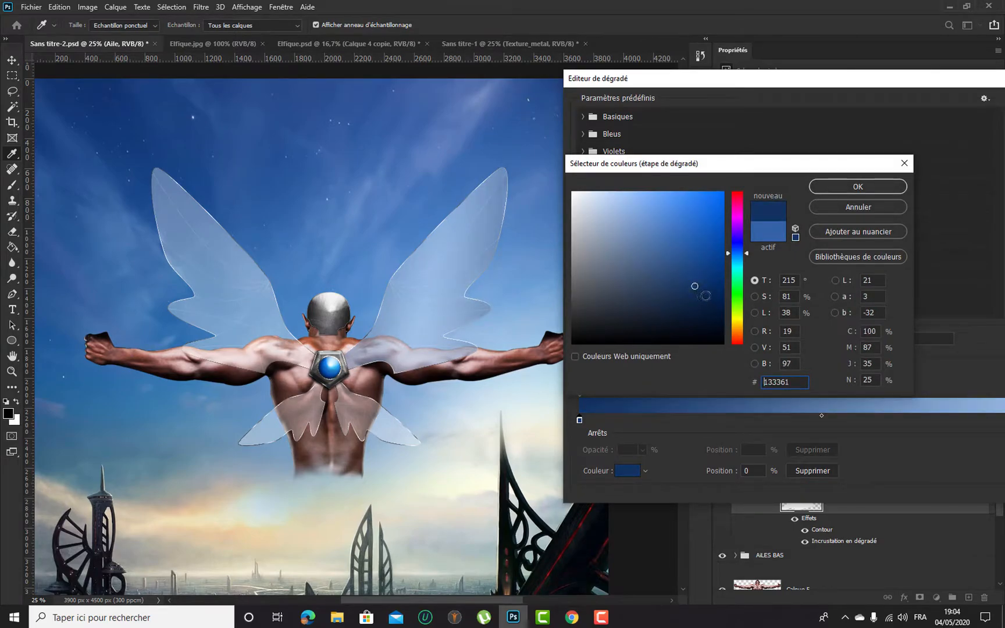
pyautogui.click(713, 289)
pyautogui.click(858, 186)
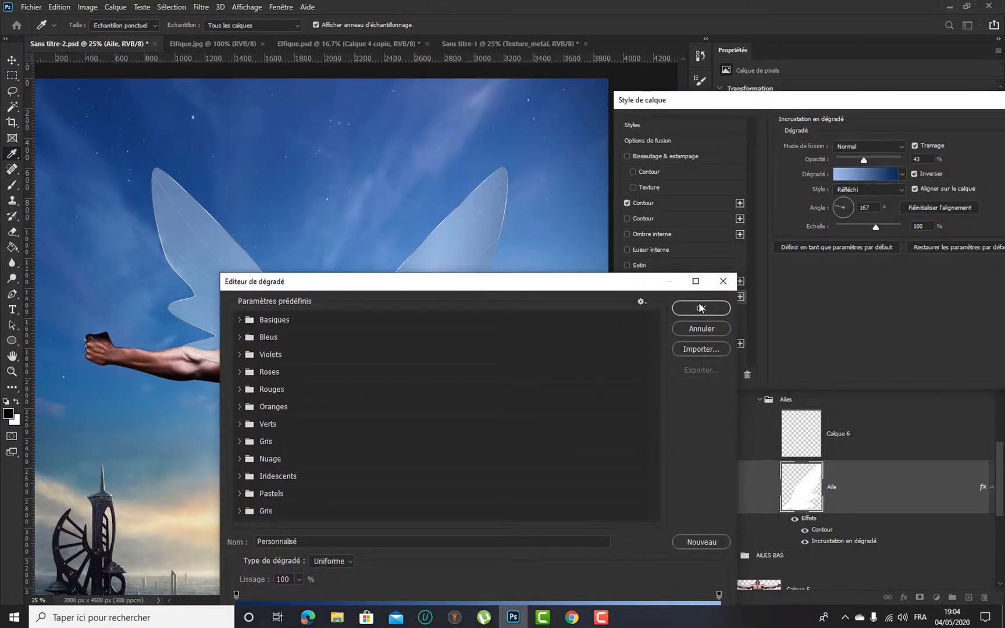
pyautogui.click(701, 308)
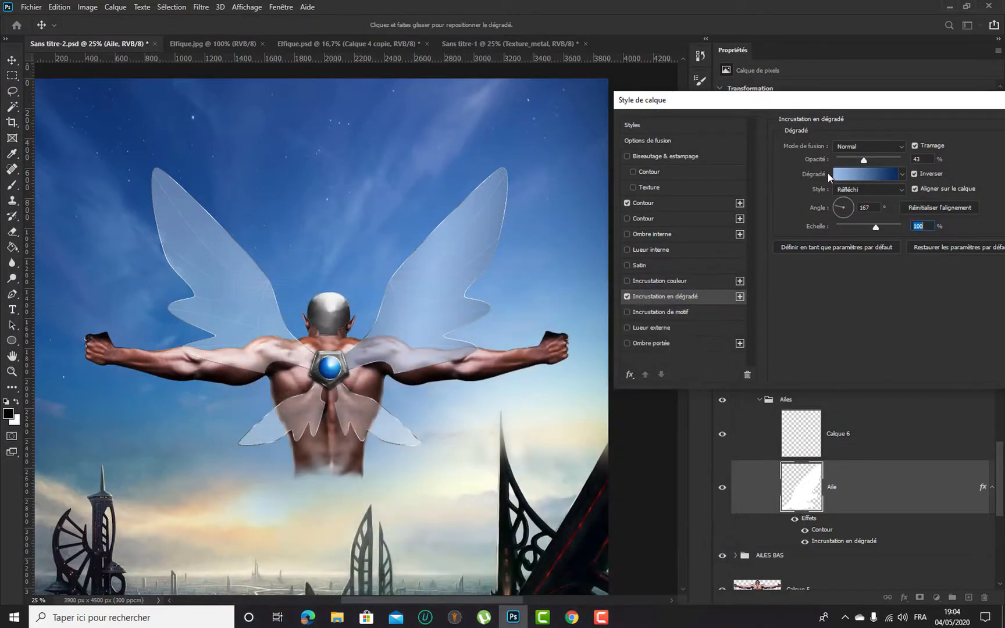
pyautogui.click(913, 200)
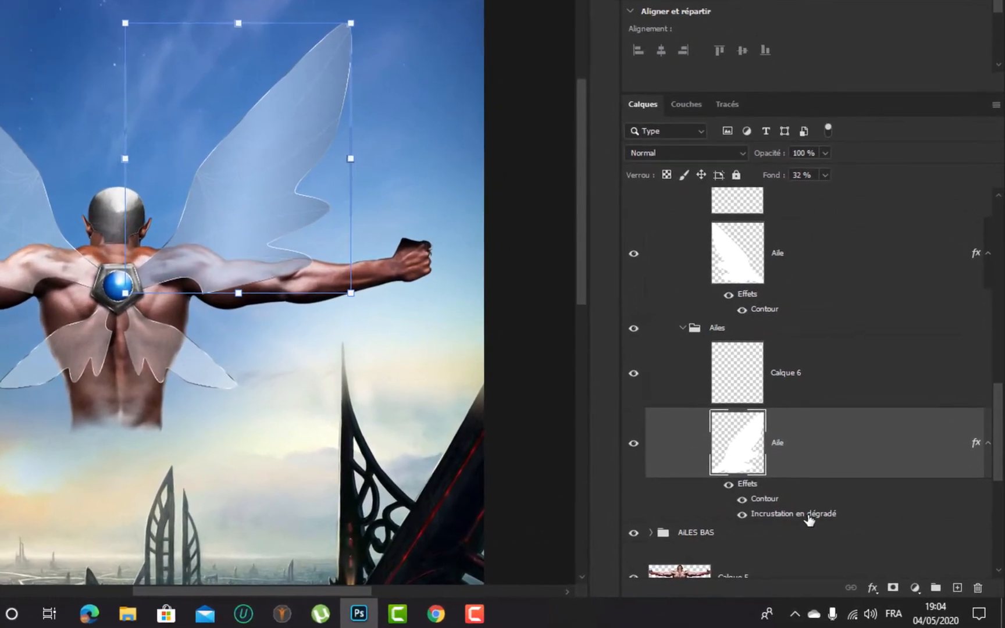
# Copy the upper right wing's layer style and paste it onto the Aile layer of the upper left wing
pyautogui.rightClick(855, 545)
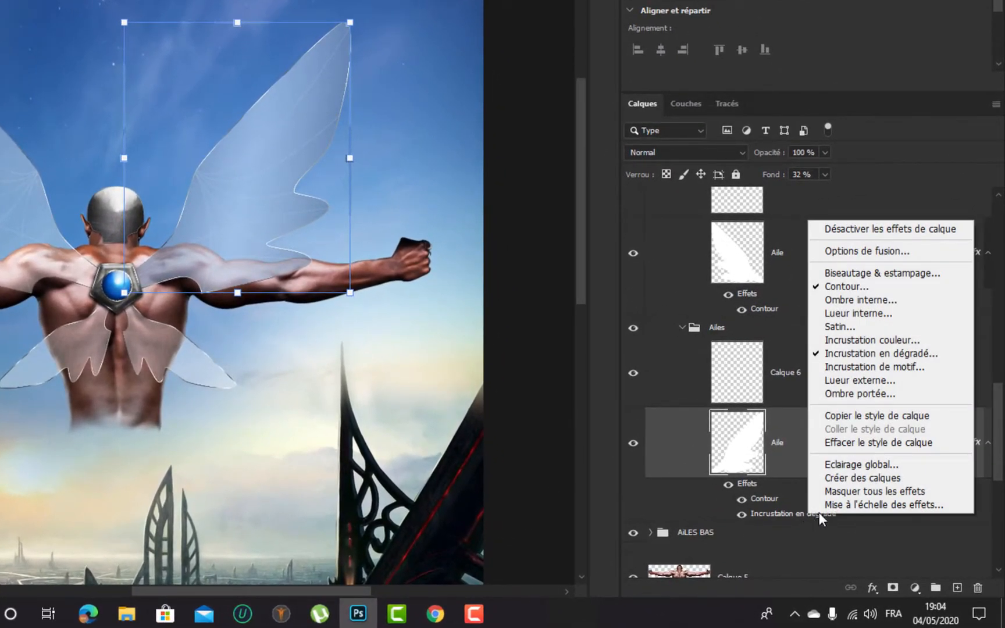
pyautogui.click(861, 418)
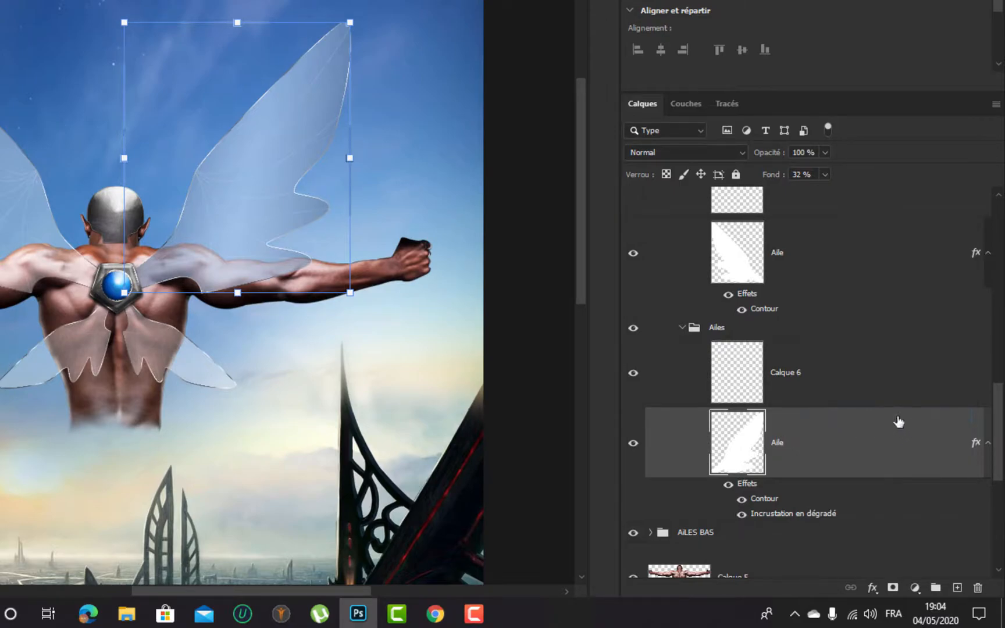
pyautogui.click(858, 258)
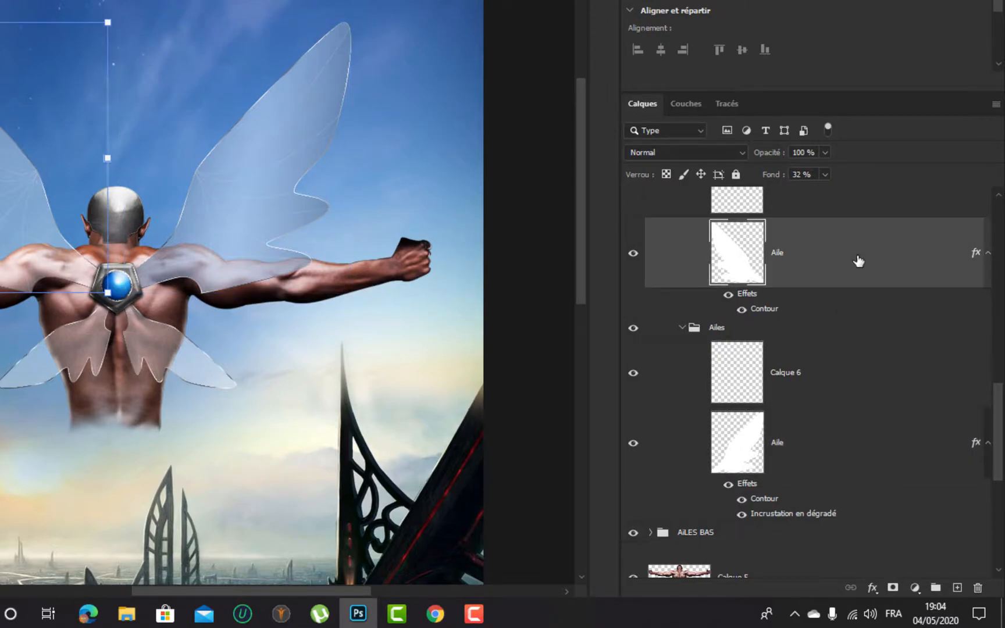
pyautogui.rightClick(858, 260)
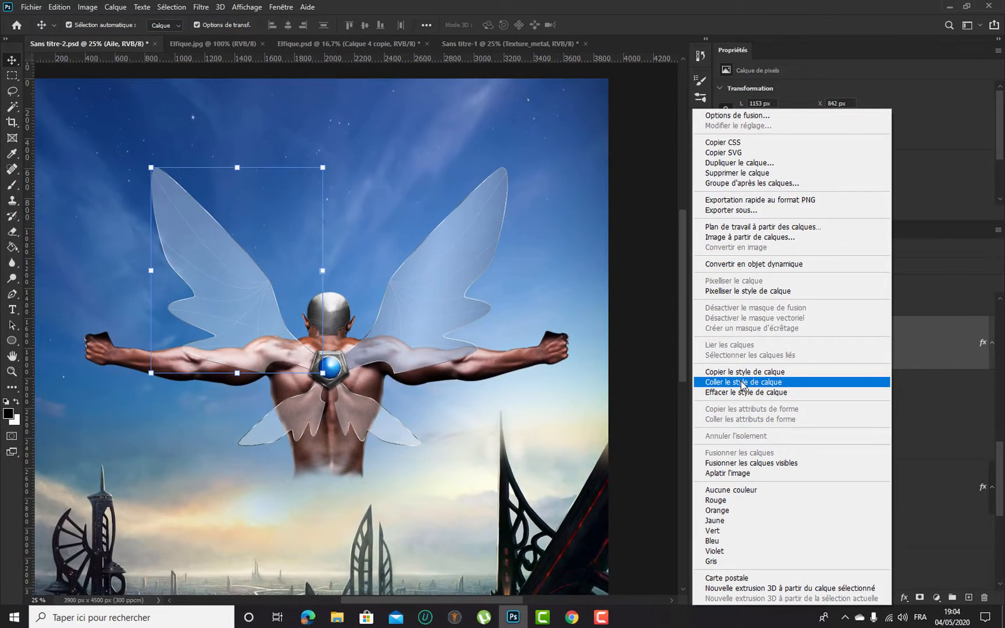
pyautogui.click(726, 368)
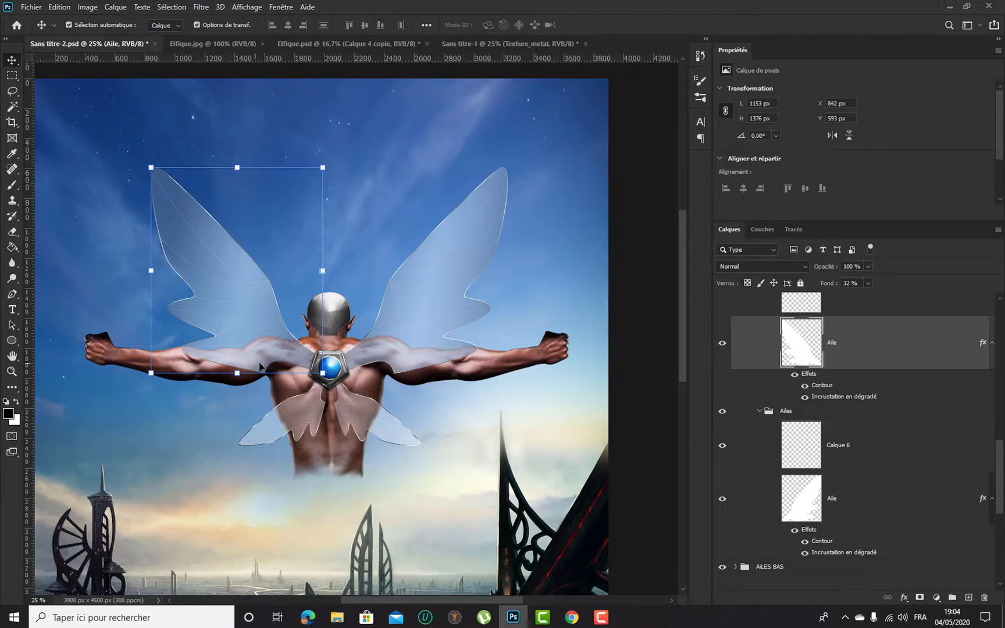
# Paste the copied layer style onto the Aile layer of the lower right wing
pyautogui.scroll(2, 754, 349)
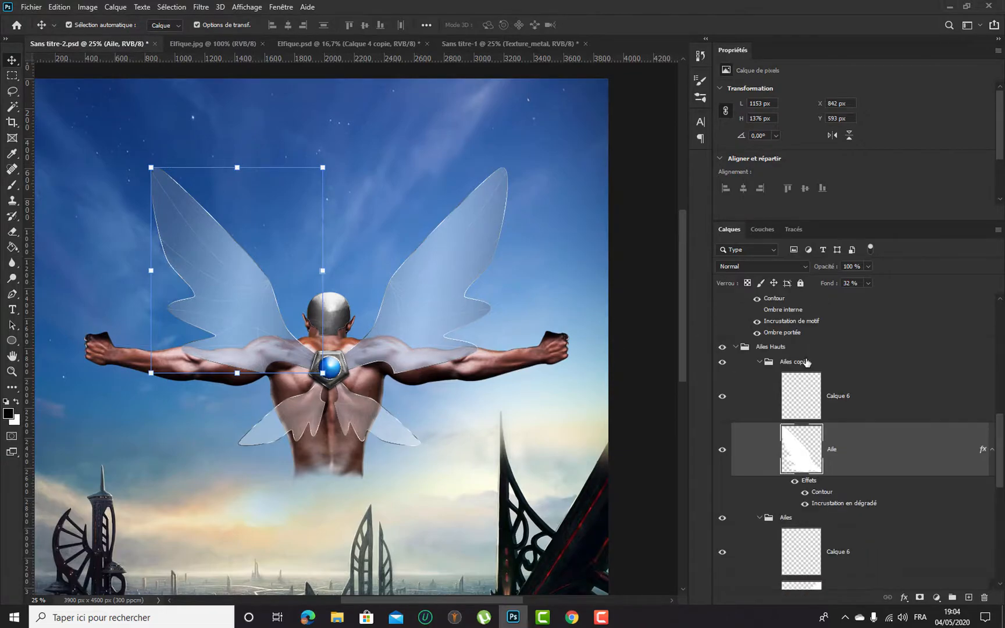
pyautogui.click(394, 435)
pyautogui.scroll(-1, 906, 539)
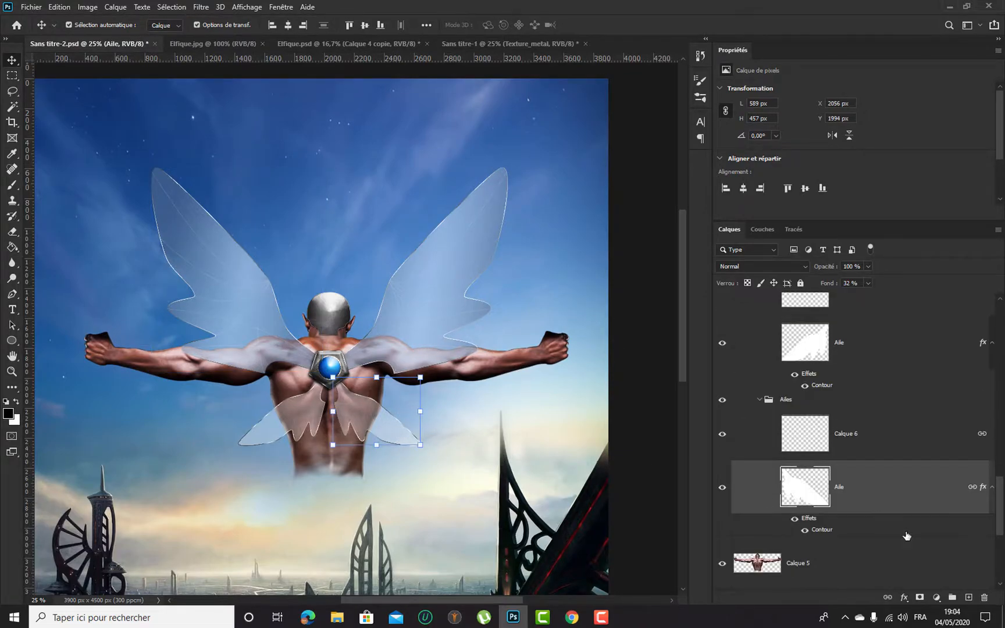
pyautogui.rightClick(894, 487)
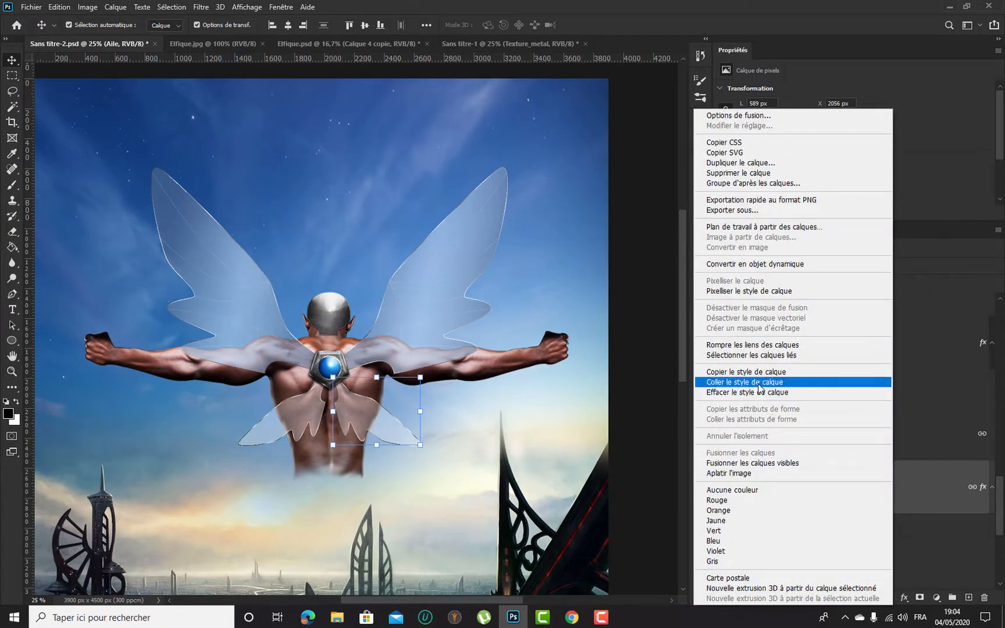
pyautogui.click(715, 382)
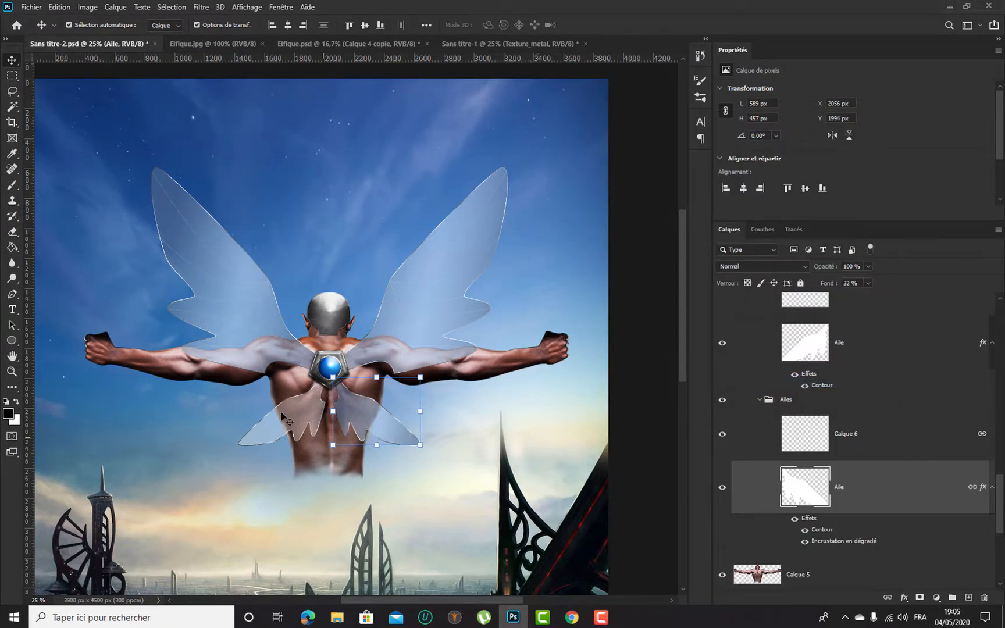
# Paste the copied layer style onto the Aile layer of the lower left wing and deselect all layers
pyautogui.click(283, 422)
pyautogui.rightClick(899, 350)
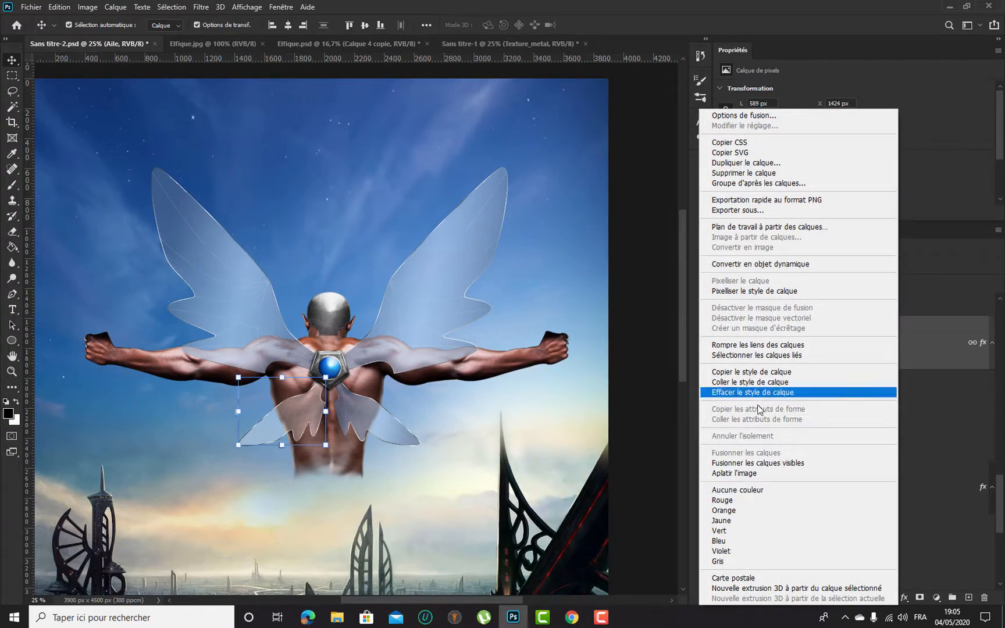
pyautogui.click(740, 382)
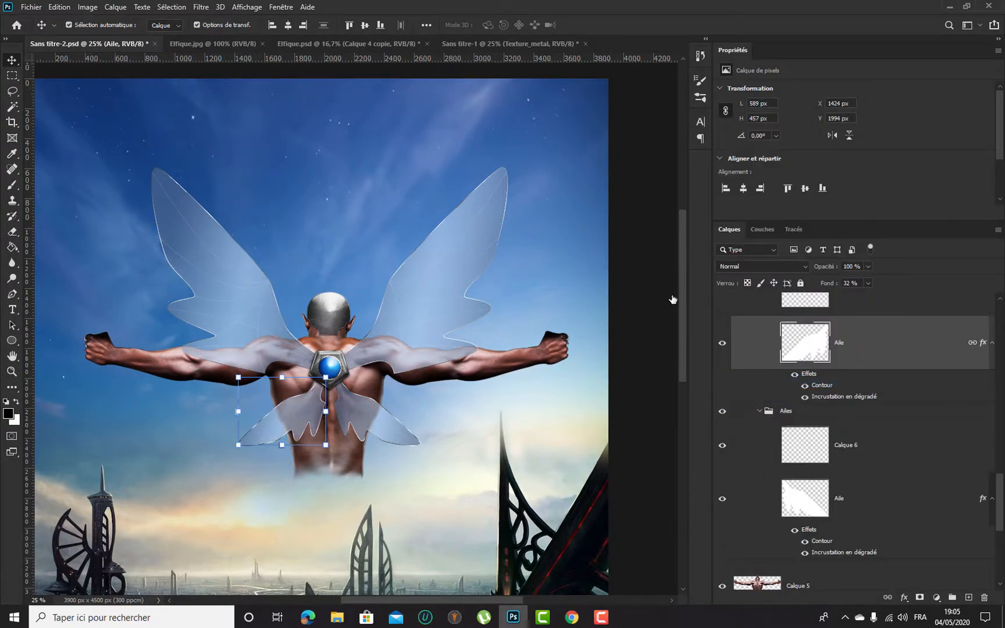
pyautogui.click(632, 287)
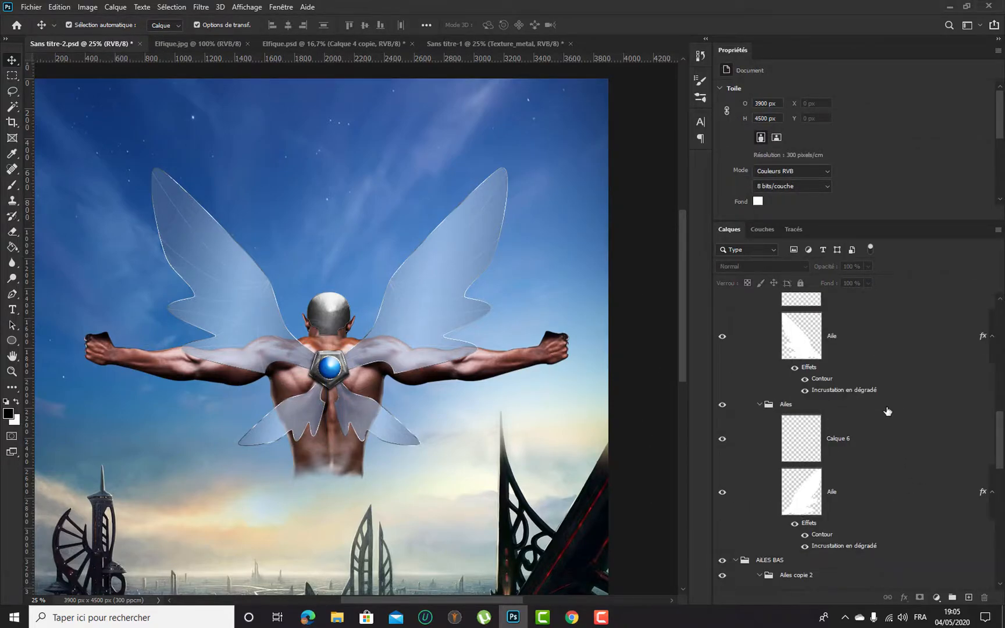
# Collapse the Ailes Hauts and AILES BAS layer groups
pyautogui.scroll(3, 887, 411)
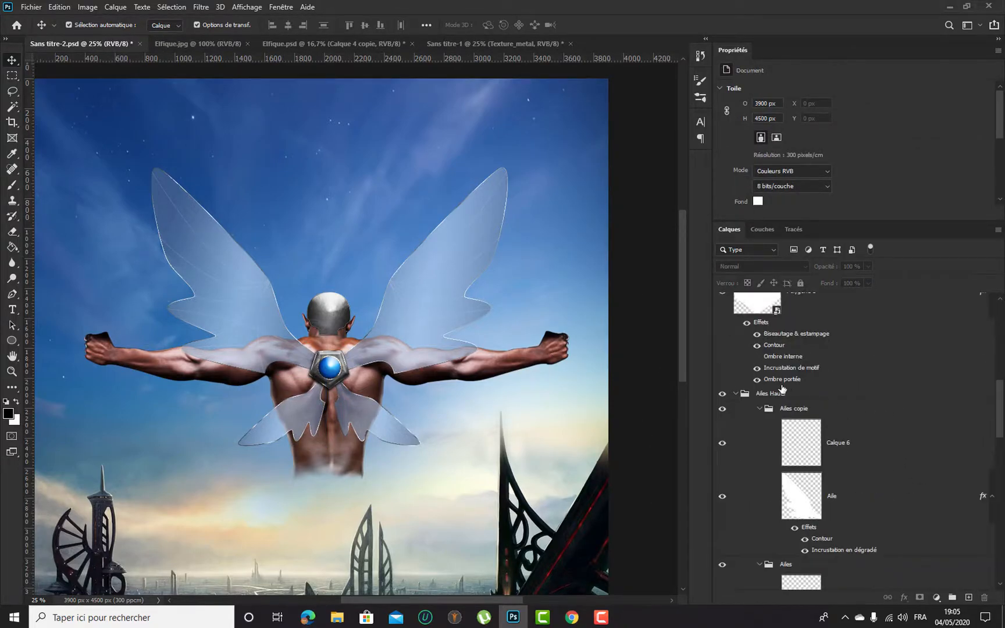
pyautogui.click(736, 394)
pyautogui.click(737, 411)
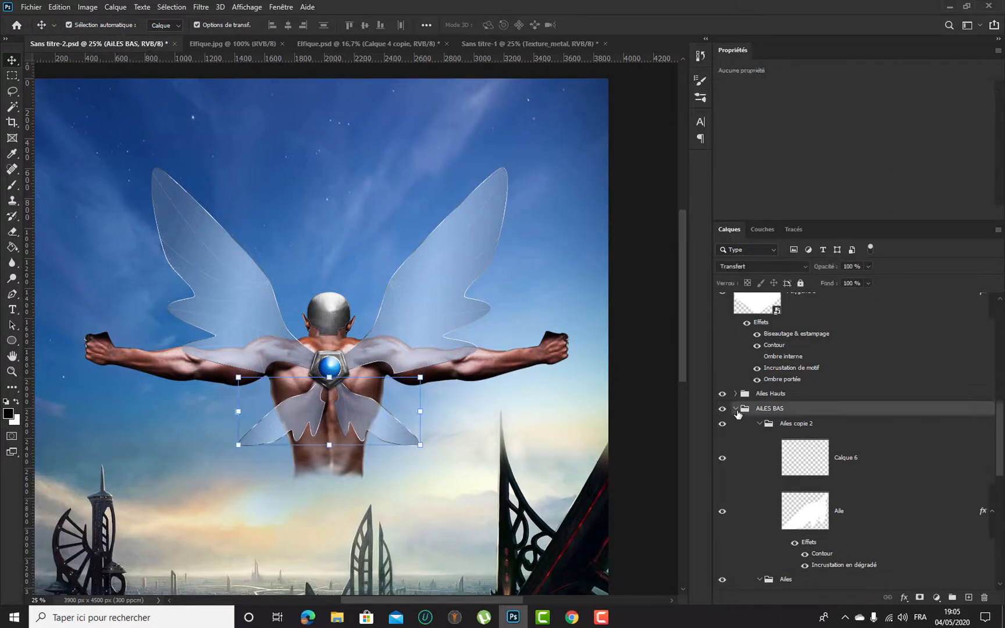
pyautogui.click(736, 409)
pyautogui.click(789, 394)
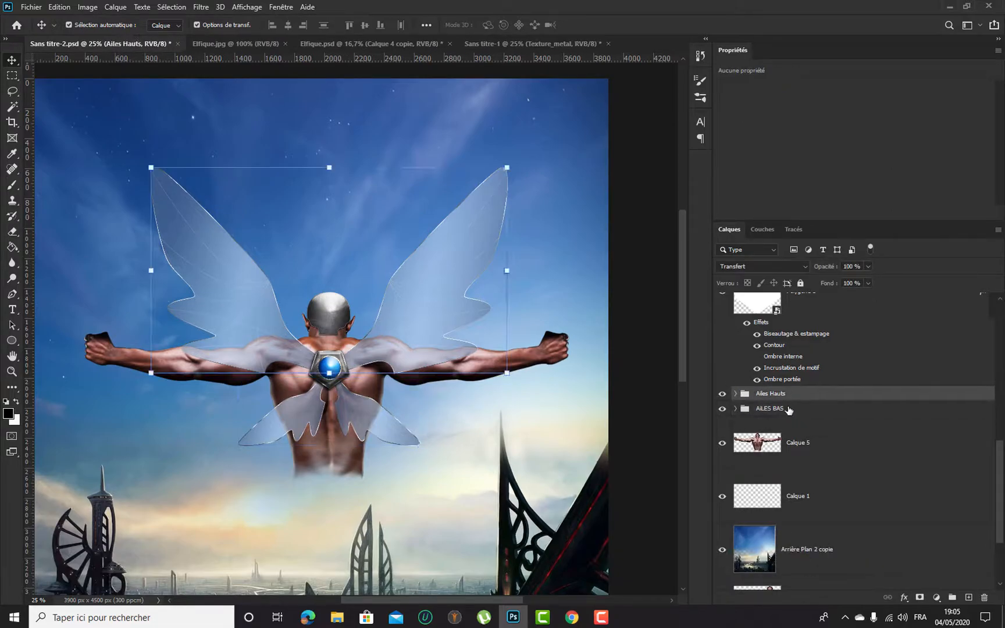
pyautogui.click(793, 411)
# Add an empty layer directly above Calque 5 and set up a Brush at 100 % flow for painting wing shadows
pyautogui.click(842, 438)
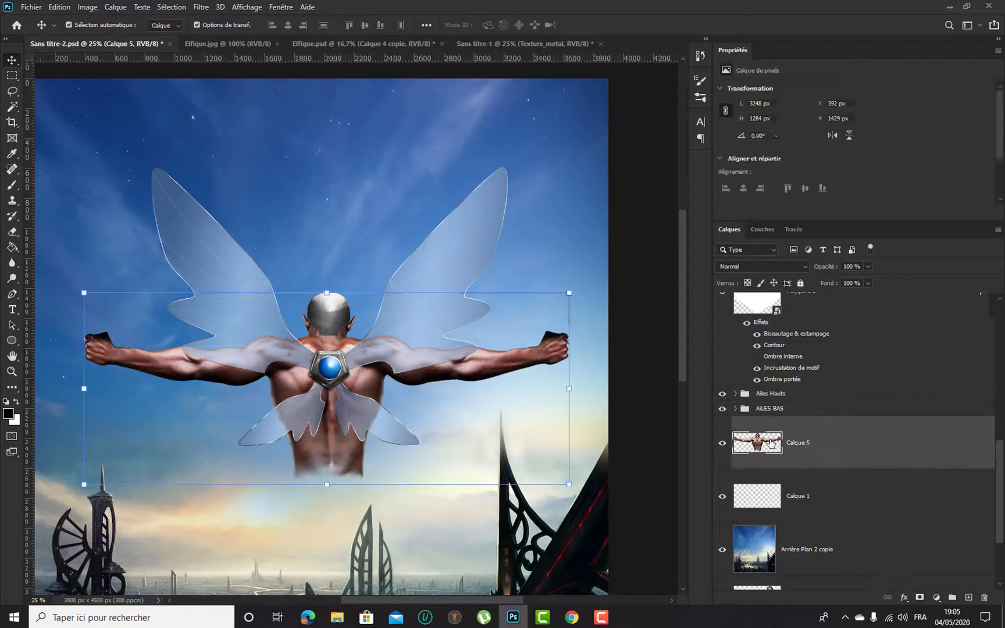
pyautogui.click(968, 597)
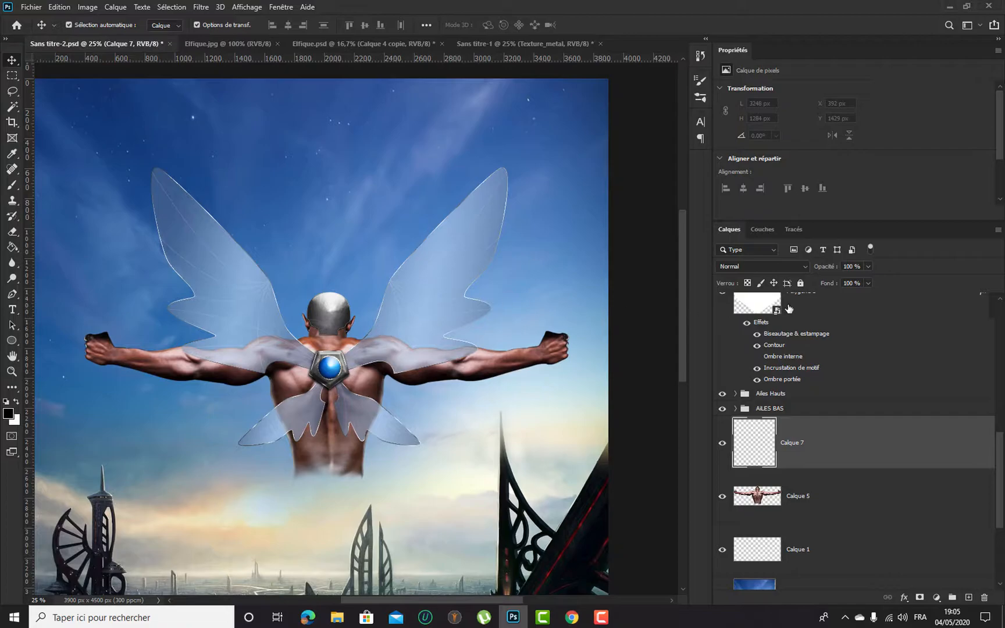
pyautogui.click(13, 185)
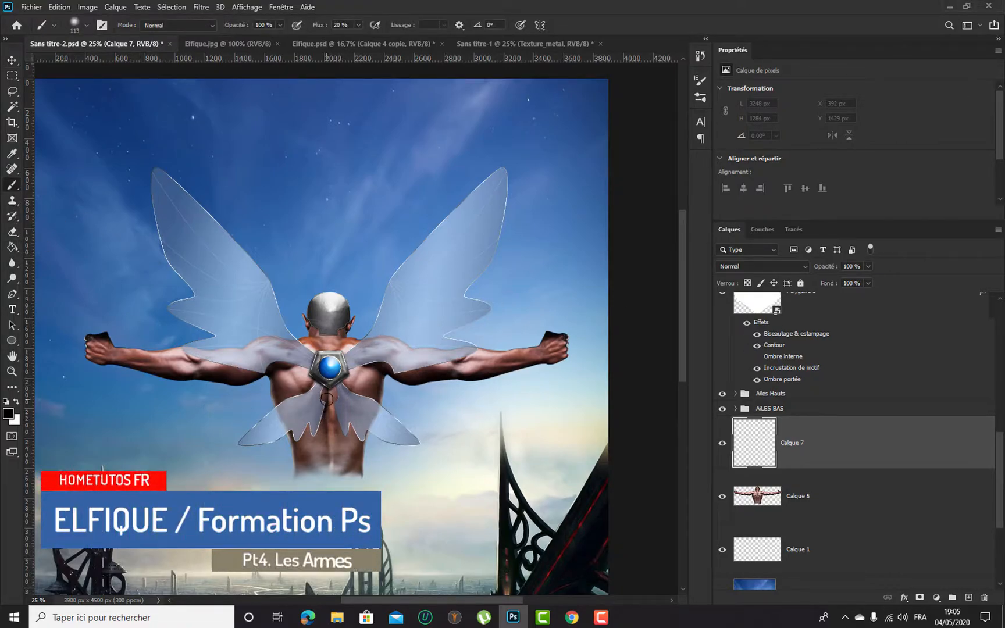
pyautogui.hotkey('ctrl', '+')
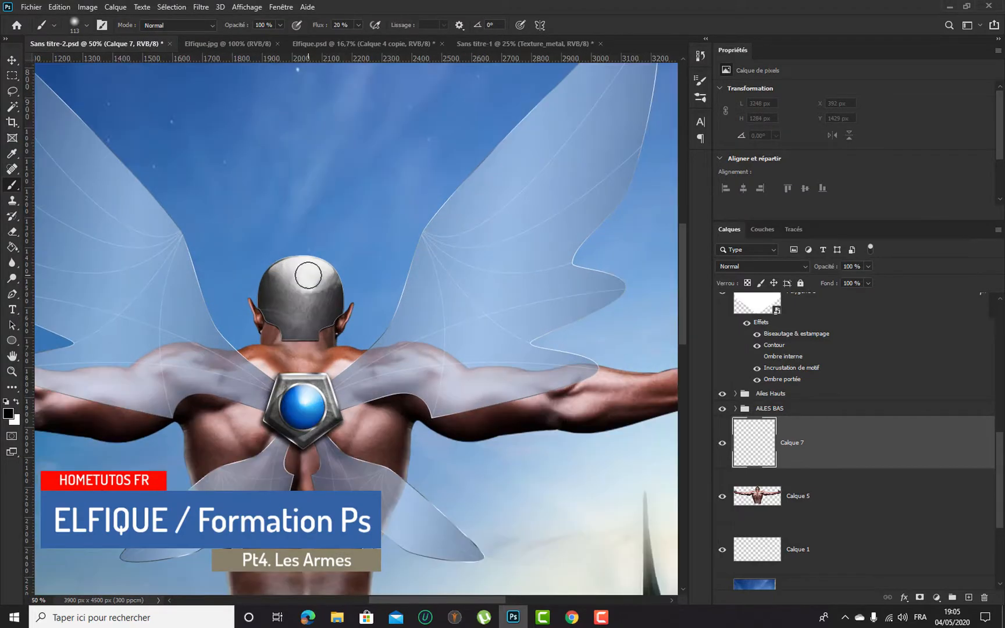
pyautogui.moveTo(369, 321); pyautogui.dragTo(487, 270)
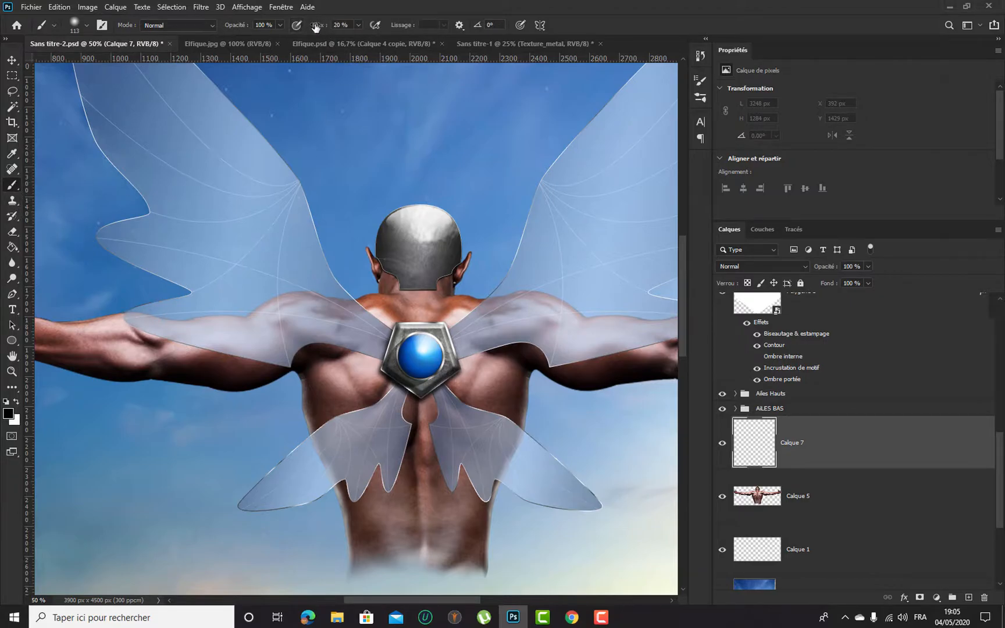
pyautogui.moveTo(332, 28); pyautogui.dragTo(463, 39)
# Paint soft black shadow on the new layer along the arm under the upper left wing and behind both lower wings
pyautogui.moveTo(142, 312)
pyautogui.mouseDown()
pyautogui.moveTo(128, 316)
pyautogui.moveTo(157, 329)
pyautogui.mouseUp()
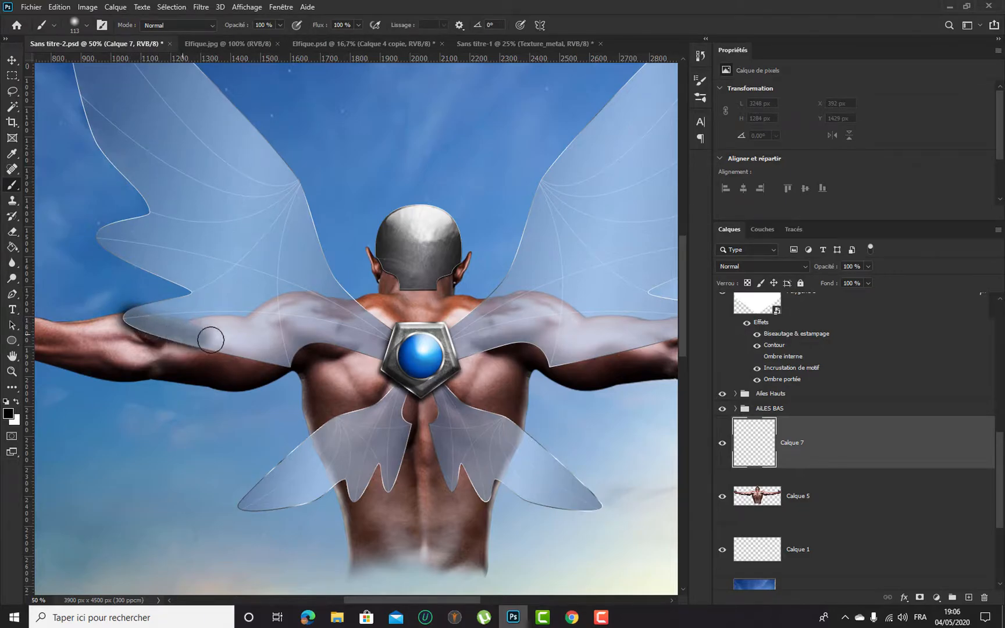
pyautogui.moveTo(233, 329)
pyautogui.mouseDown()
pyautogui.moveTo(206, 328)
pyautogui.moveTo(258, 325)
pyautogui.moveTo(196, 328)
pyautogui.moveTo(266, 323)
pyautogui.moveTo(283, 305)
pyautogui.moveTo(274, 305)
pyautogui.moveTo(325, 300)
pyautogui.moveTo(381, 346)
pyautogui.moveTo(348, 352)
pyautogui.moveTo(302, 329)
pyautogui.moveTo(329, 321)
pyautogui.moveTo(290, 318)
pyautogui.moveTo(340, 322)
pyautogui.mouseUp()
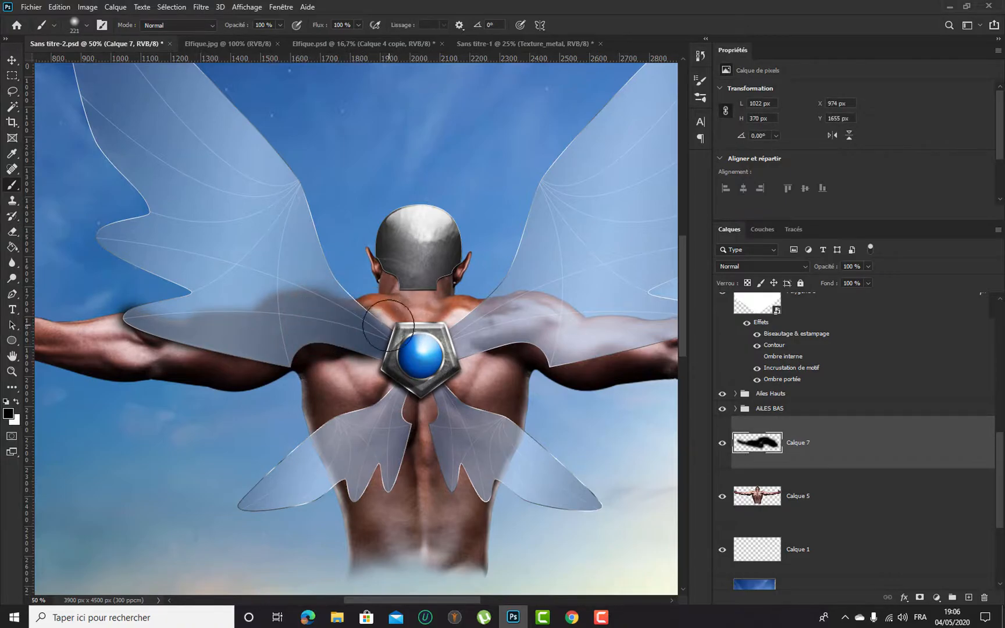
pyautogui.moveTo(382, 438)
pyautogui.mouseDown()
pyautogui.moveTo(339, 461)
pyautogui.moveTo(338, 445)
pyautogui.moveTo(384, 436)
pyautogui.mouseUp()
pyautogui.moveTo(486, 459)
pyautogui.mouseDown()
pyautogui.moveTo(458, 433)
pyautogui.moveTo(477, 439)
pyautogui.moveTo(482, 464)
pyautogui.moveTo(493, 441)
pyautogui.mouseUp()
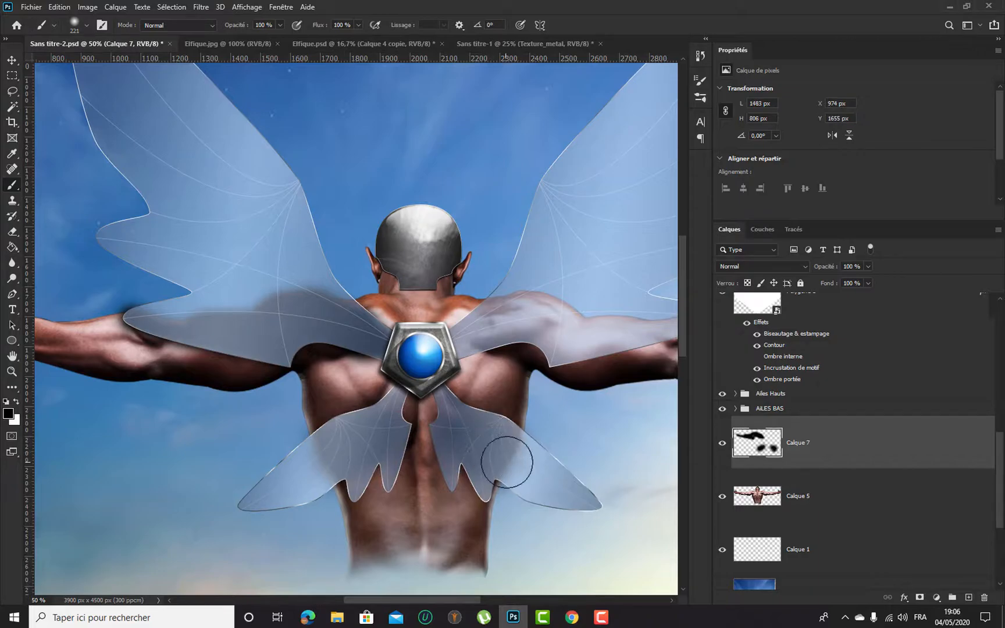
# Paint matching black shadow under the upper right wing with a 121 px brush and touch up the upper left wing's shadow
pyautogui.keyDown('alt'); pyautogui.rightClick(562, 308); pyautogui.keyUp('alt')
pyautogui.moveTo(558, 310); pyautogui.dragTo(534, 333)
pyautogui.moveTo(465, 339)
pyautogui.mouseDown()
pyautogui.moveTo(548, 323)
pyautogui.moveTo(502, 313)
pyautogui.moveTo(487, 323)
pyautogui.moveTo(525, 305)
pyautogui.moveTo(565, 319)
pyautogui.moveTo(557, 348)
pyautogui.moveTo(598, 333)
pyautogui.moveTo(531, 314)
pyautogui.moveTo(638, 334)
pyautogui.moveTo(609, 322)
pyautogui.moveTo(423, 317)
pyautogui.moveTo(225, 330)
pyautogui.moveTo(324, 343)
pyautogui.moveTo(182, 350)
pyautogui.moveTo(206, 346)
pyautogui.moveTo(176, 338)
pyautogui.moveTo(186, 366)
pyautogui.mouseUp()
pyautogui.moveTo(341, 324); pyautogui.dragTo(529, 314)
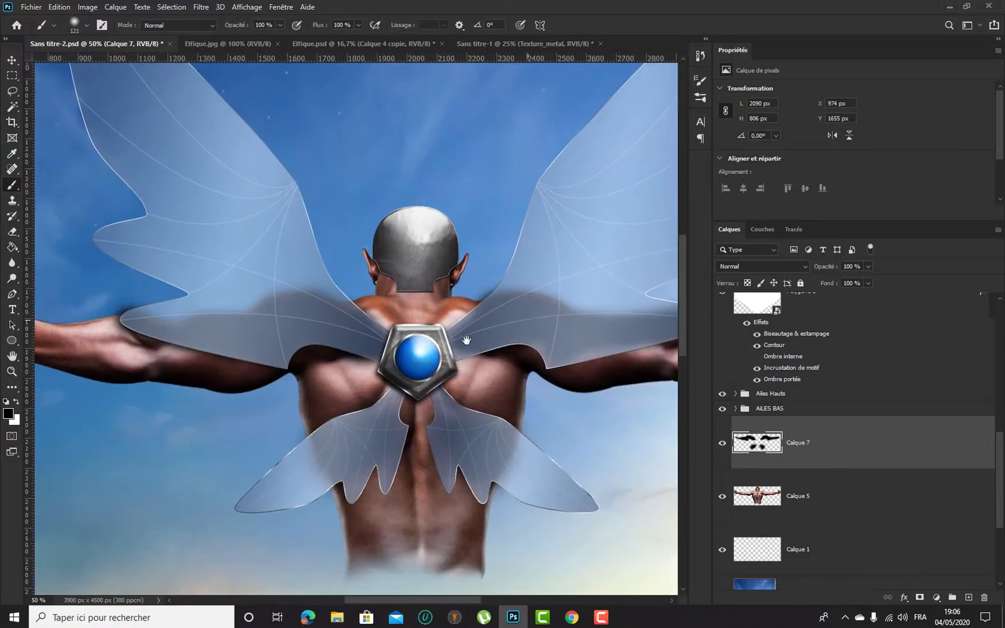
pyautogui.moveTo(275, 303)
pyautogui.mouseDown()
pyautogui.moveTo(217, 326)
pyautogui.moveTo(178, 328)
pyautogui.moveTo(224, 332)
pyautogui.mouseUp()
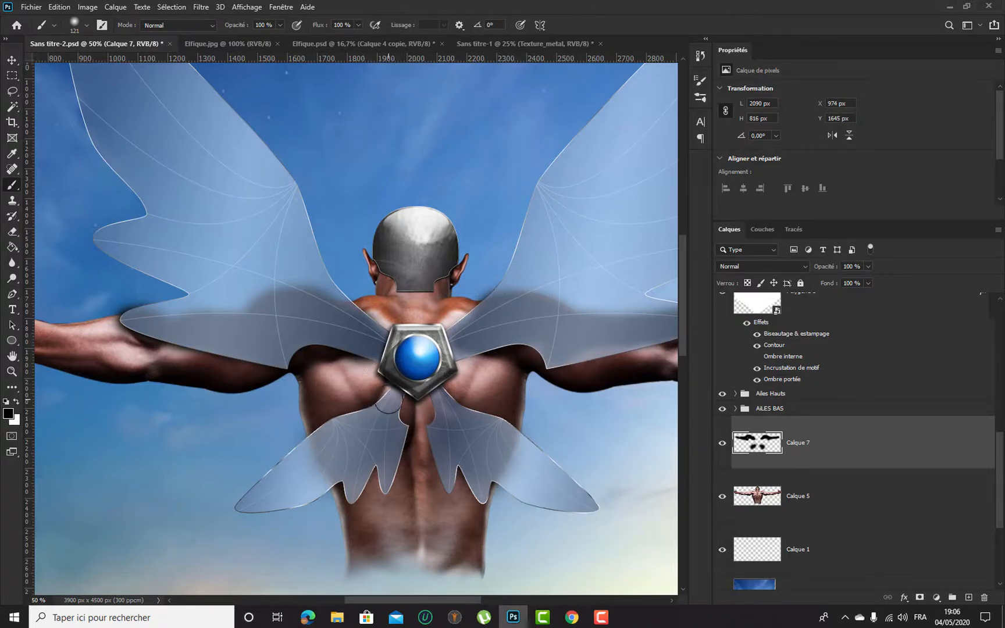
# Add a layer mask to the shadow layer and mask out the shadow spilling past the left arm with black
pyautogui.scroll(-3, 401, 407)
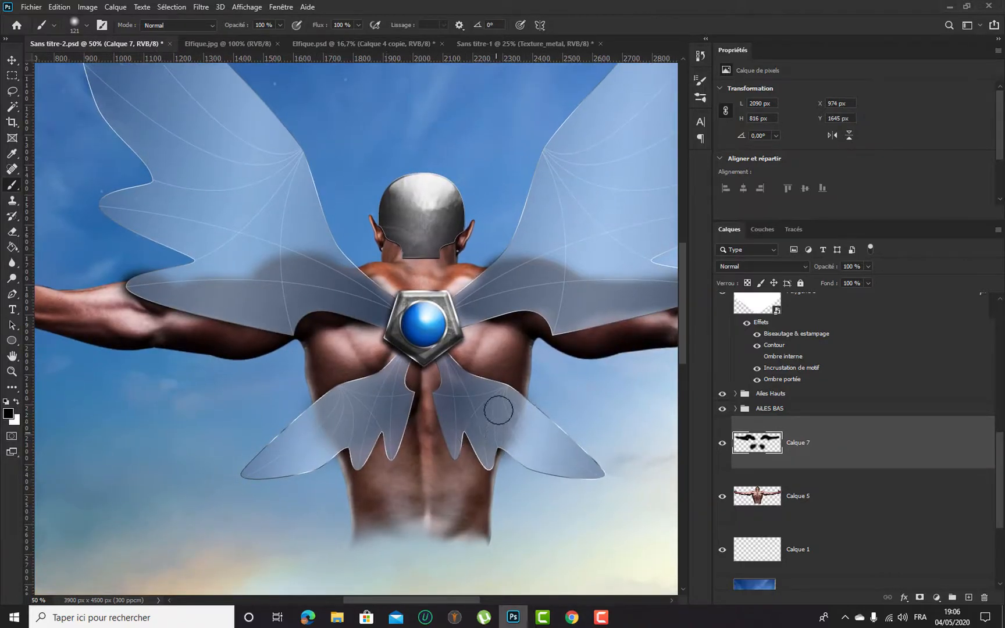
pyautogui.hscroll(5, 538, 381)
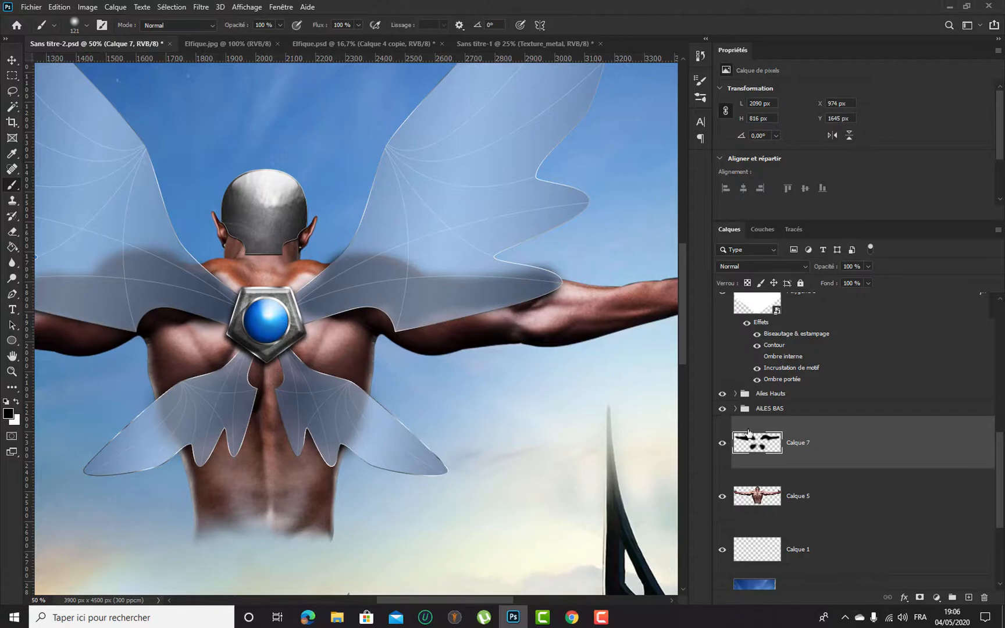
pyautogui.hscroll(-8, 534, 374)
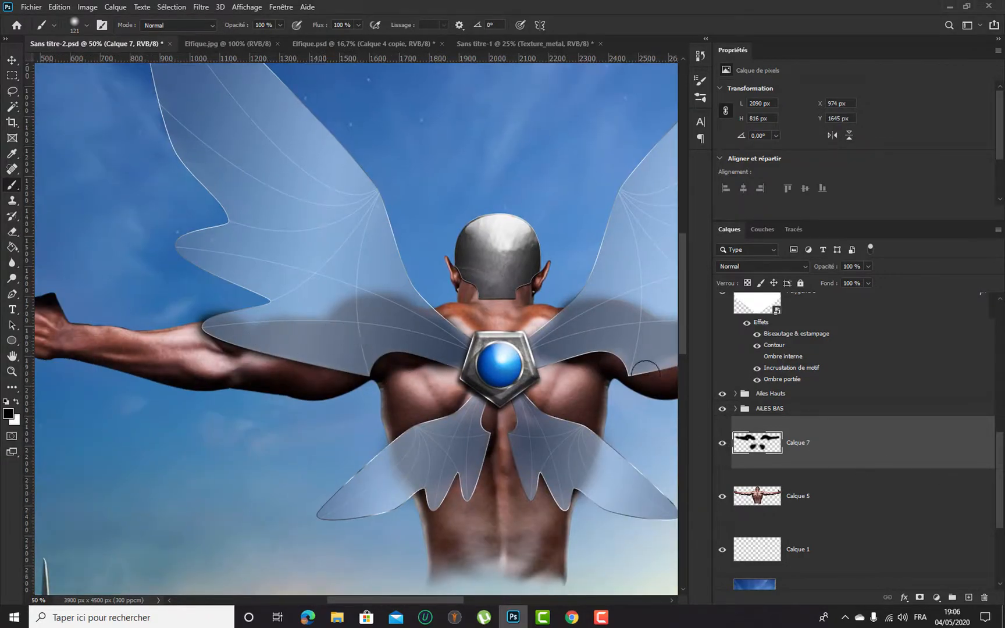
pyautogui.click(919, 597)
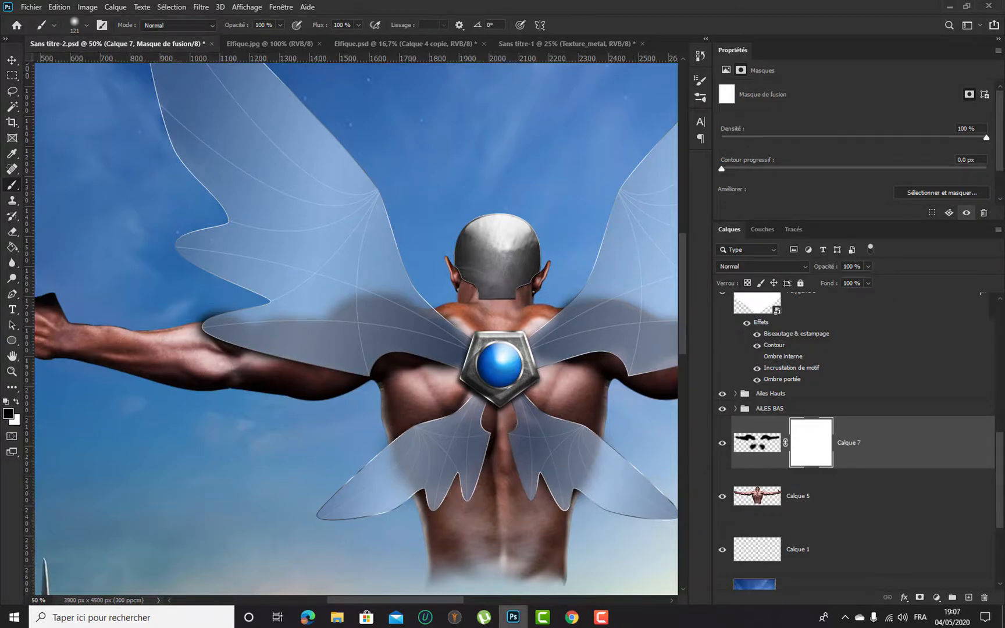
pyautogui.moveTo(475, 282)
pyautogui.mouseDown()
pyautogui.moveTo(438, 302)
pyautogui.moveTo(411, 289)
pyautogui.moveTo(356, 288)
pyautogui.moveTo(301, 308)
pyautogui.moveTo(207, 312)
pyautogui.moveTo(181, 329)
pyautogui.moveTo(209, 373)
pyautogui.moveTo(191, 344)
pyautogui.moveTo(279, 370)
pyautogui.mouseUp()
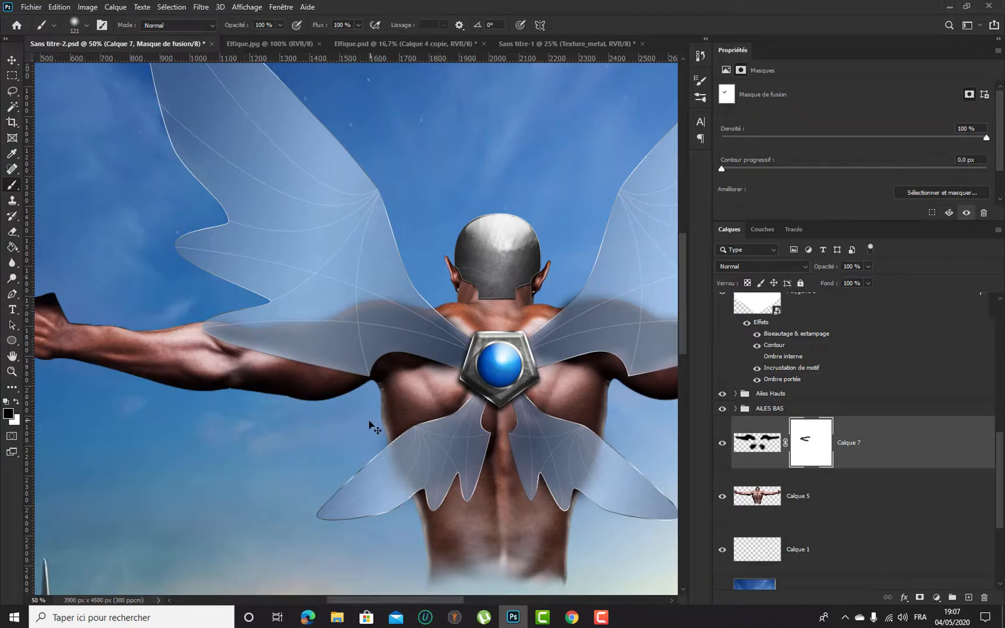
pyautogui.press('x')
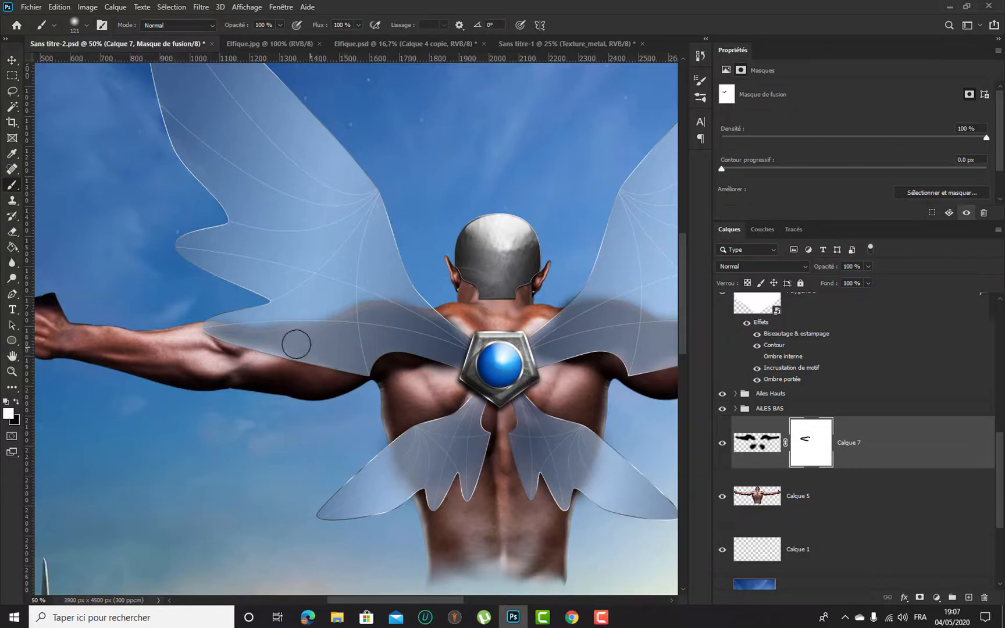
pyautogui.press('x')
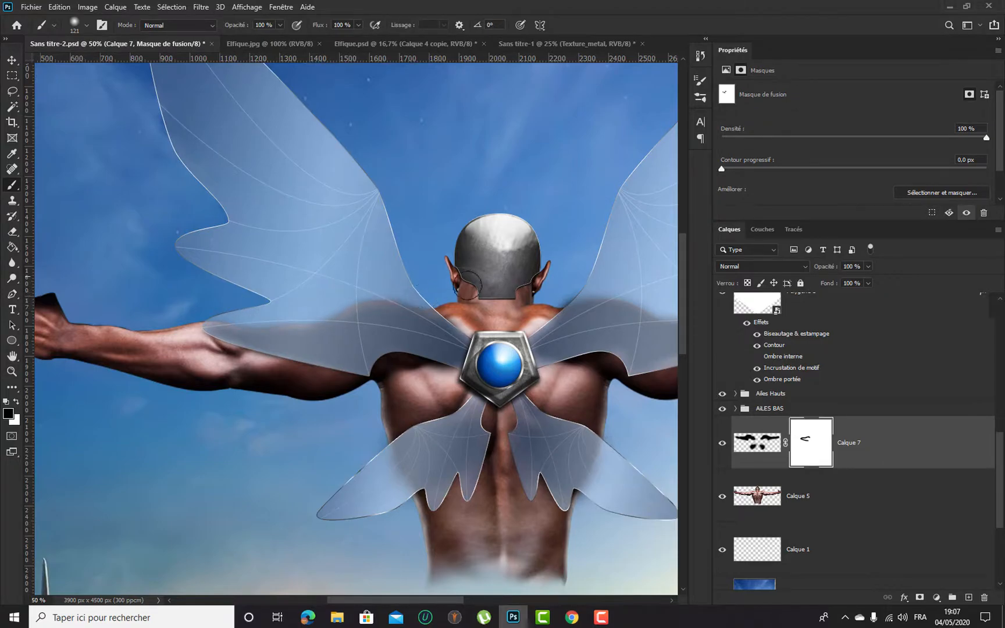
# Mask out the shadow spilling above the right shoulder and arm by painting black on the shadow layer's mask
pyautogui.press('x')
pyautogui.moveTo(603, 248)
pyautogui.mouseDown()
pyautogui.moveTo(489, 196)
pyautogui.moveTo(337, 247)
pyautogui.mouseUp()
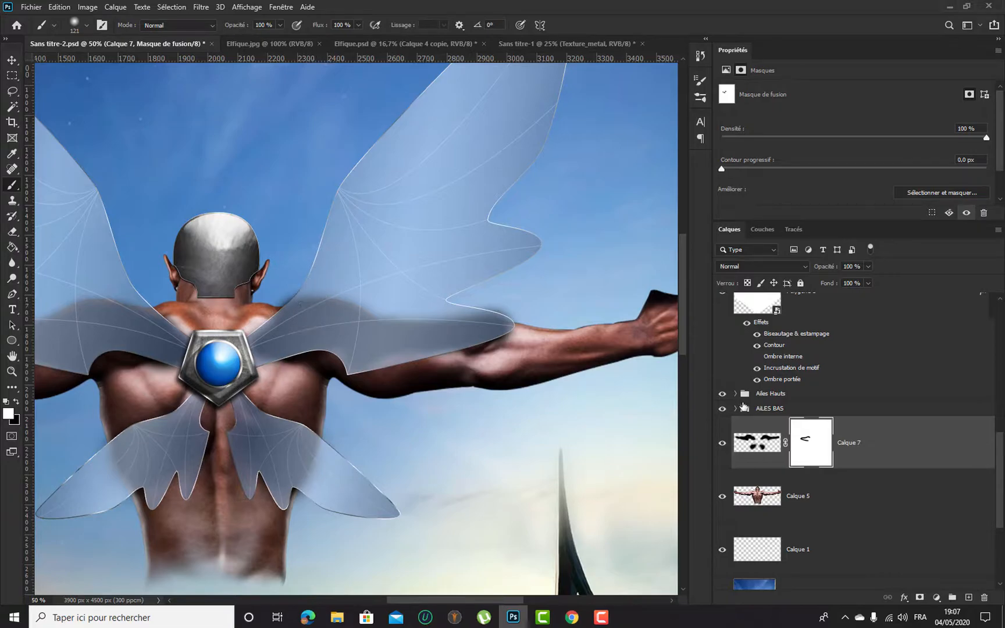
pyautogui.press('x')
pyautogui.moveTo(282, 307)
pyautogui.mouseDown()
pyautogui.moveTo(337, 287)
pyautogui.moveTo(368, 299)
pyautogui.moveTo(525, 307)
pyautogui.moveTo(442, 300)
pyautogui.moveTo(479, 307)
pyautogui.moveTo(446, 314)
pyautogui.moveTo(388, 301)
pyautogui.mouseUp()
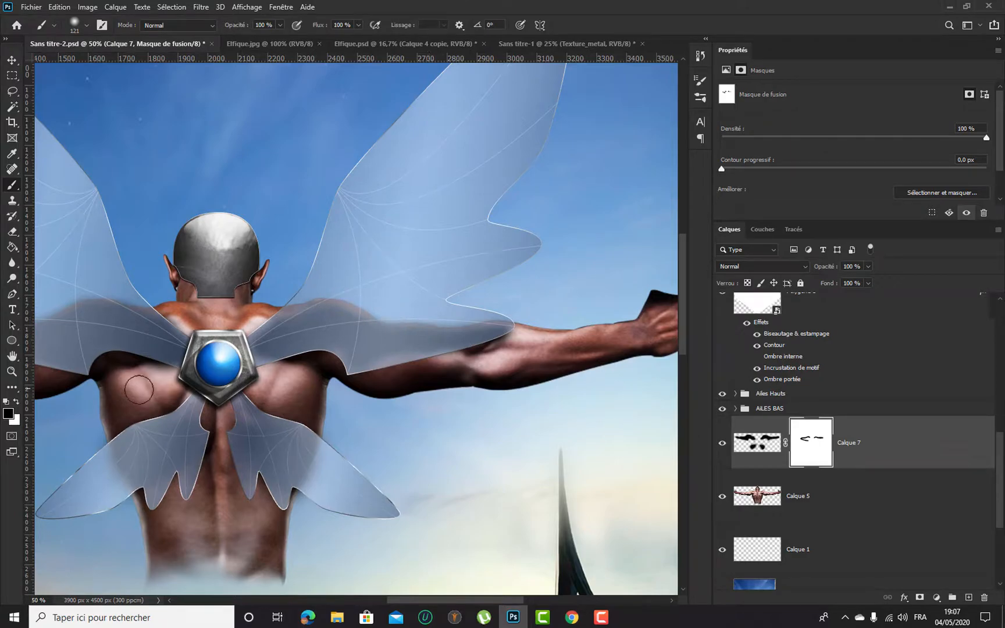
# Try painting beyond the right arm on the mask and on the shadow layer itself, and undo the layer stroke
pyautogui.press('x')
pyautogui.moveTo(395, 312)
pyautogui.mouseDown()
pyautogui.moveTo(379, 296)
pyautogui.moveTo(356, 297)
pyautogui.moveTo(401, 320)
pyautogui.moveTo(386, 306)
pyautogui.moveTo(360, 310)
pyautogui.moveTo(427, 337)
pyautogui.moveTo(547, 367)
pyautogui.moveTo(347, 295)
pyautogui.moveTo(415, 259)
pyautogui.mouseUp()
pyautogui.click(756, 436)
pyautogui.hotkey('ctrl', 'z')
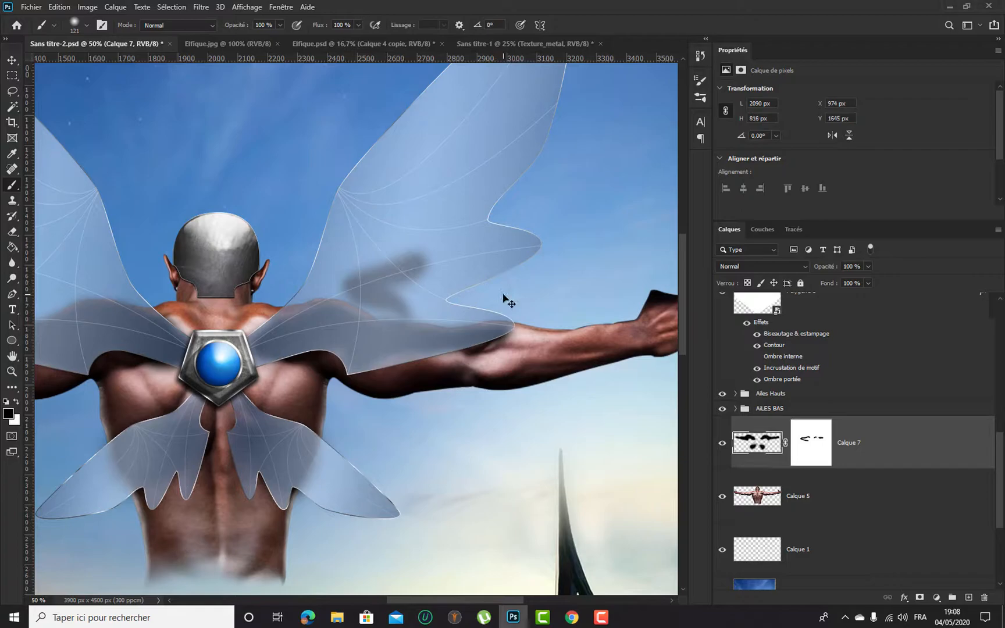
# Paint white on the shadow layer's mask to bring back the shadow over the right upper arm
pyautogui.click(801, 430)
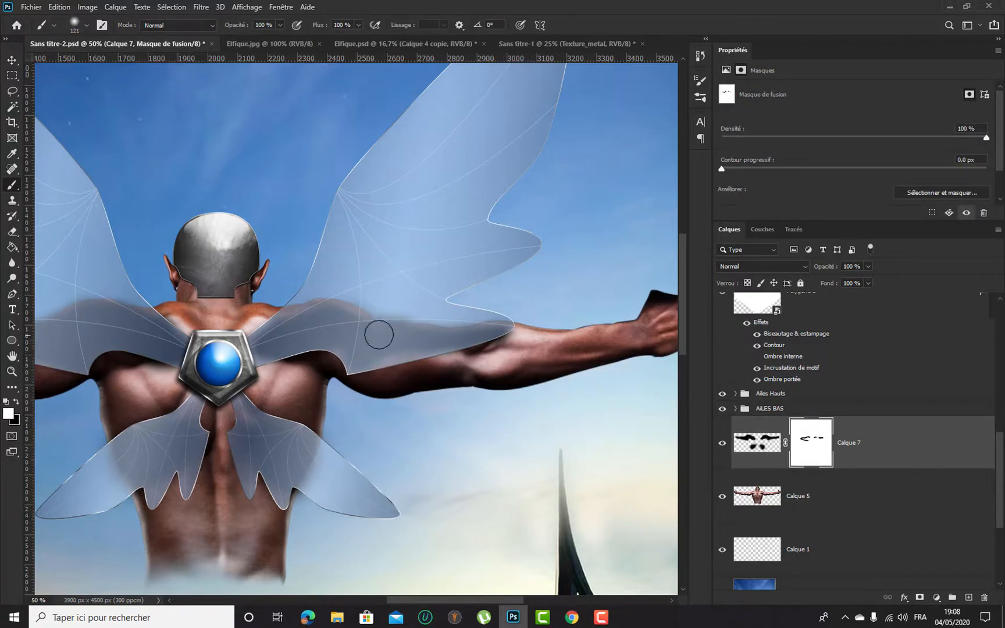
pyautogui.moveTo(363, 327)
pyautogui.mouseDown()
pyautogui.moveTo(307, 314)
pyautogui.moveTo(294, 331)
pyautogui.mouseUp()
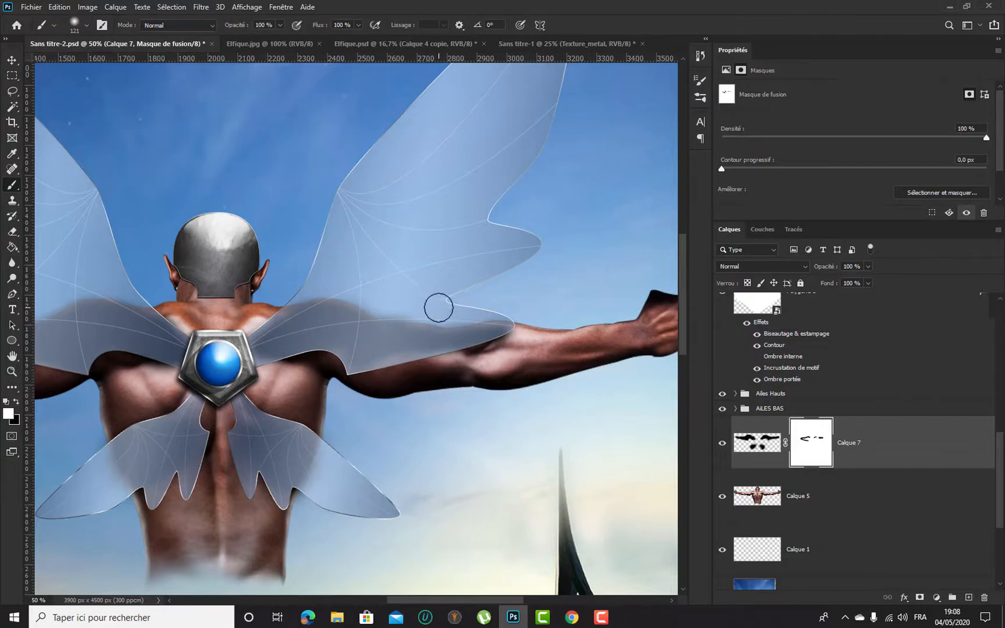
pyautogui.press('x')
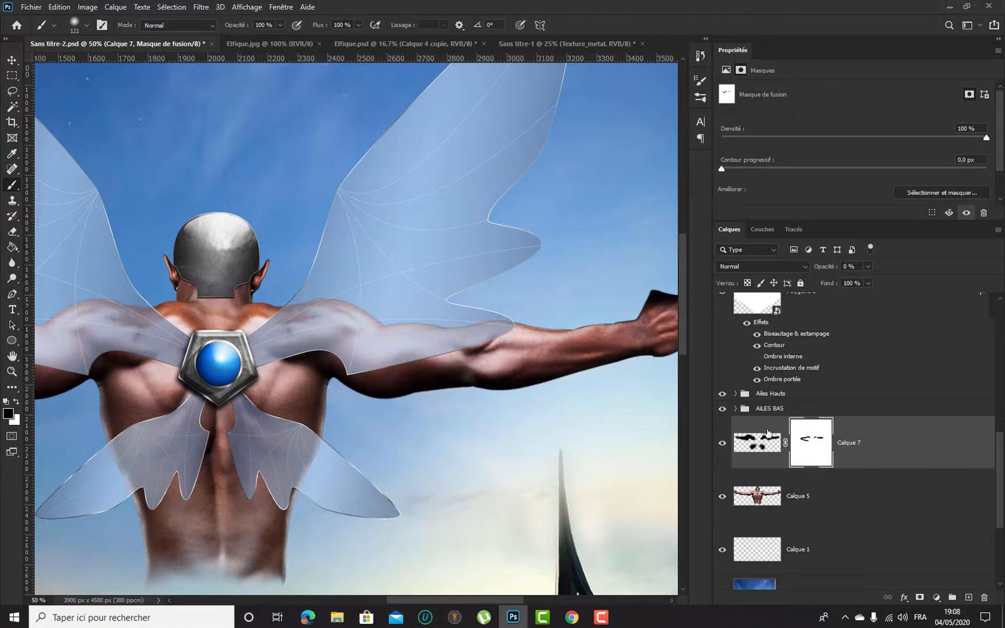
# Lower the shadow layer's opacity to 45 %
pyautogui.click(765, 439)
pyautogui.moveTo(825, 271); pyautogui.dragTo(833, 271)
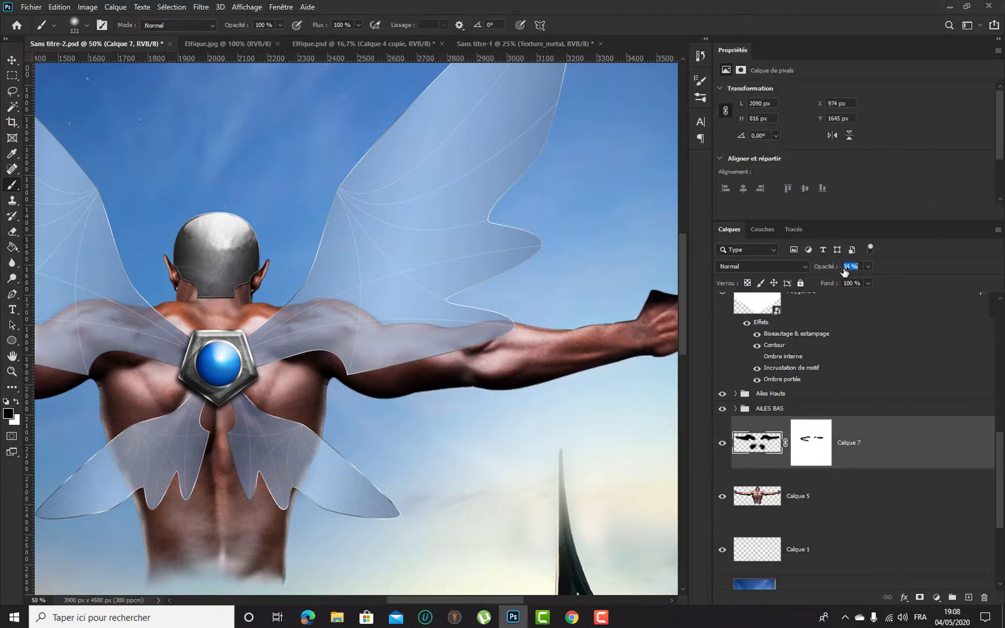
pyautogui.hotkey('ctrl', '-')
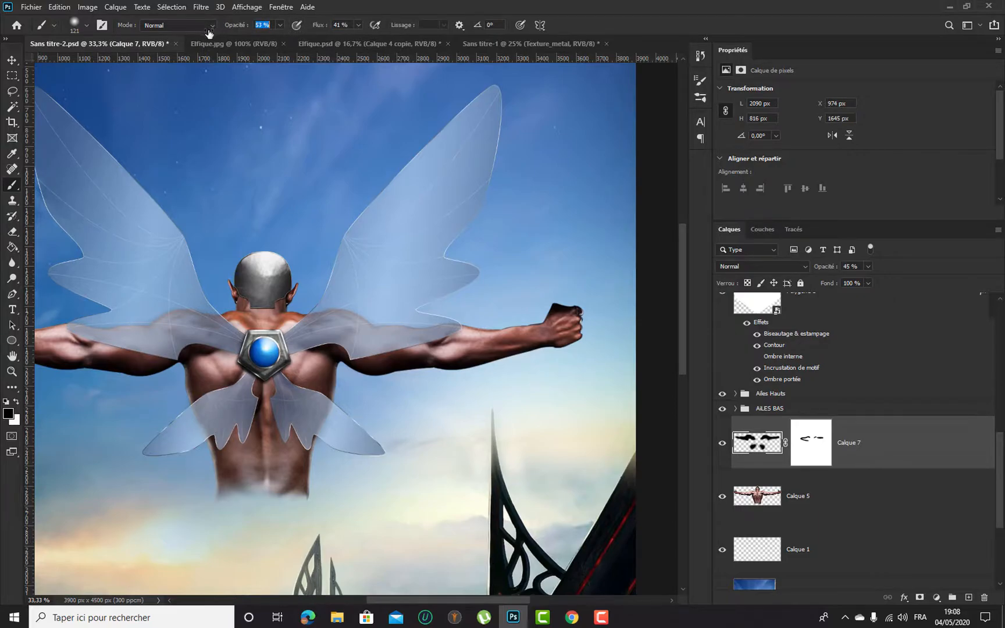
# Soften the wing shadows by brushing black on the layer mask at 42 % brush opacity, 41 % flow and size 253
pyautogui.click(806, 442)
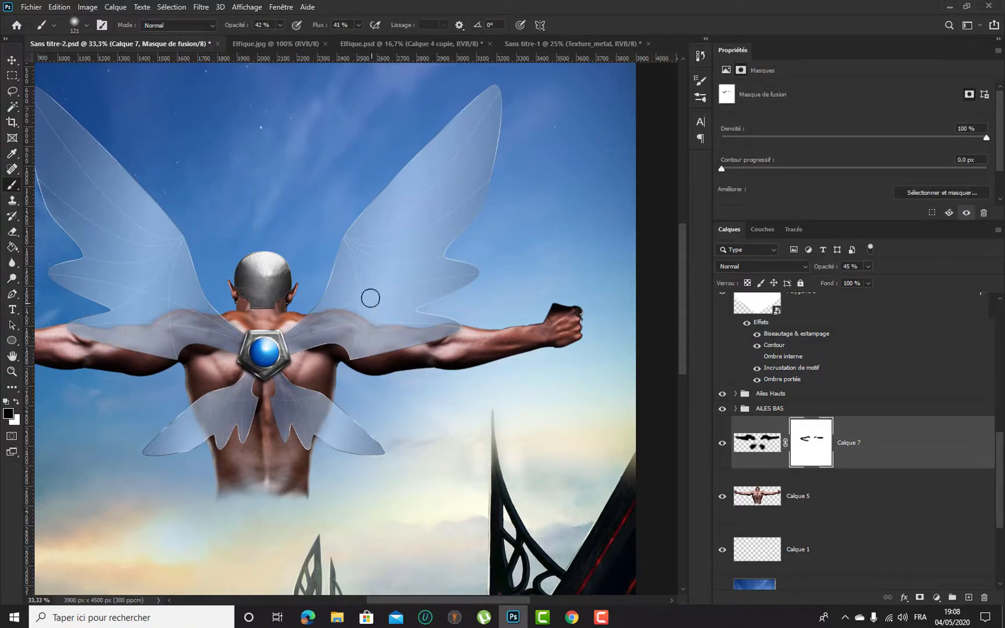
pyautogui.moveTo(391, 291); pyautogui.dragTo(406, 292)
pyautogui.moveTo(371, 332)
pyautogui.mouseDown()
pyautogui.moveTo(317, 331)
pyautogui.moveTo(426, 326)
pyautogui.moveTo(283, 349)
pyautogui.moveTo(413, 331)
pyautogui.mouseUp()
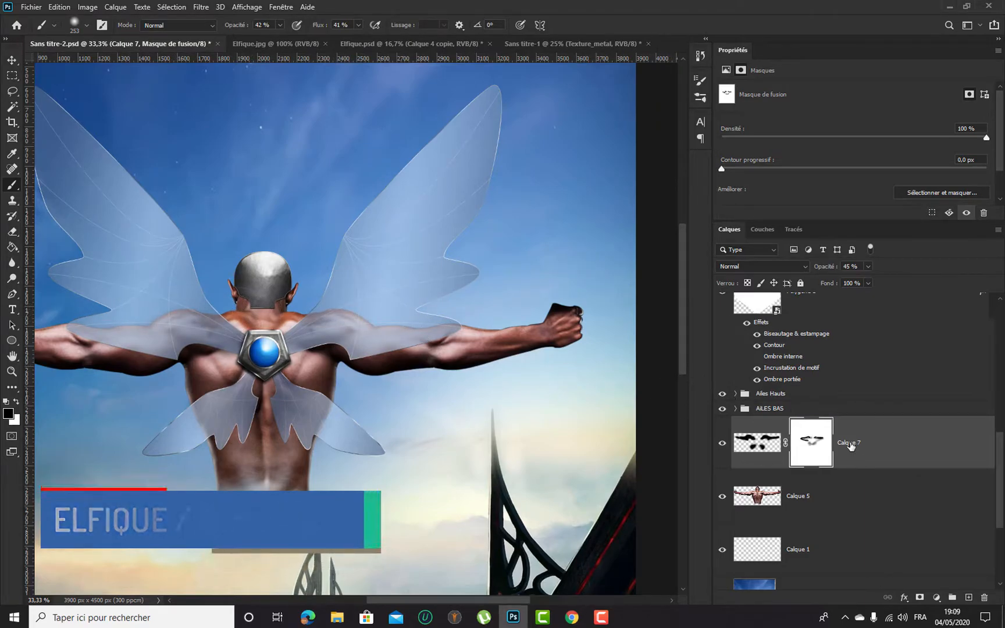
# Raise the shadow layer's opacity to 100 % and brush black on its mask to soften the shadow along the right arm
pyautogui.press('x')
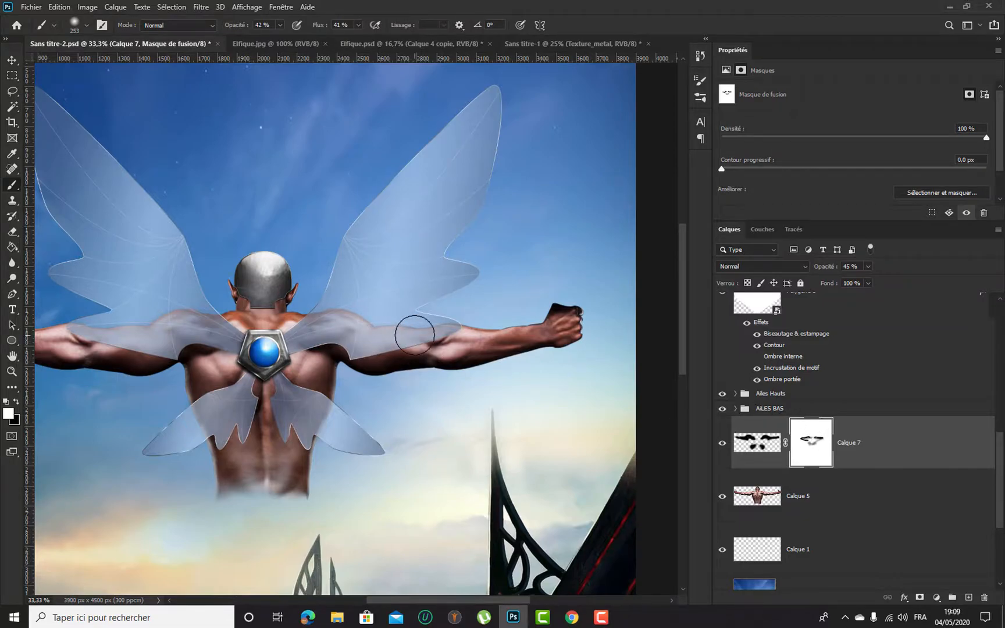
pyautogui.moveTo(817, 273); pyautogui.dragTo(930, 282)
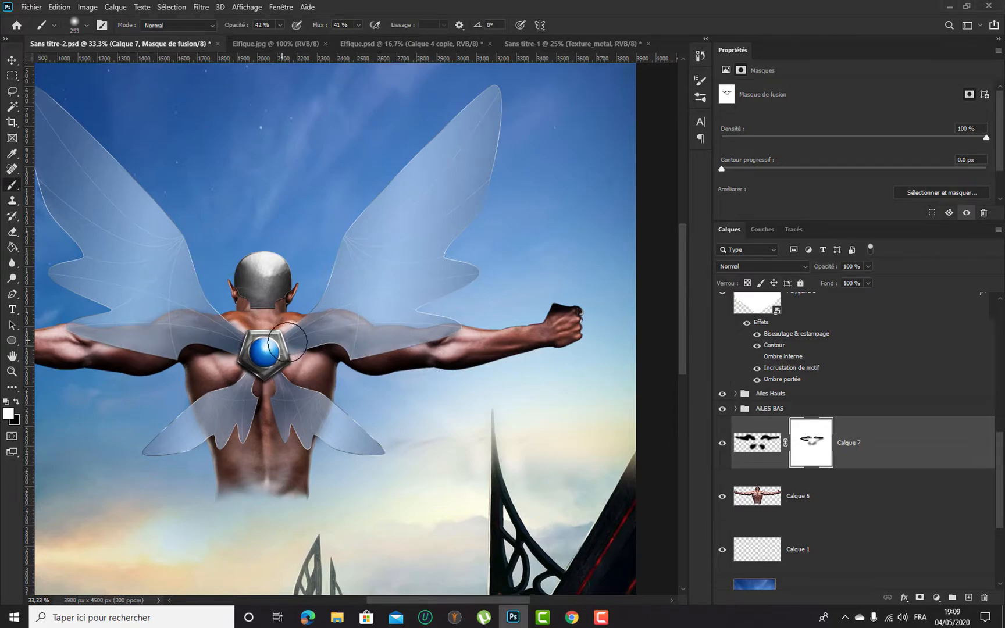
pyautogui.press('x')
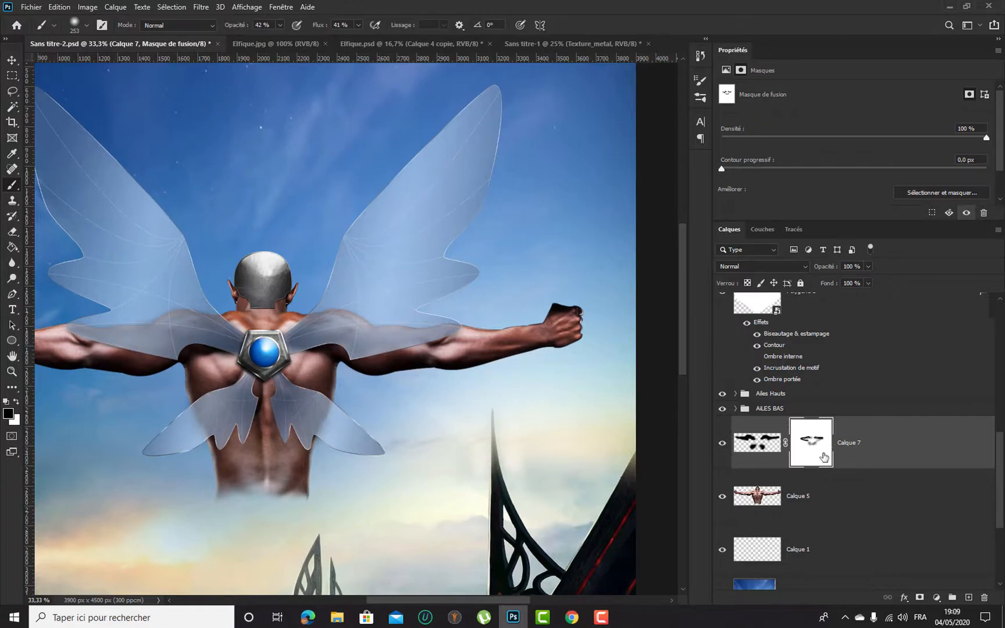
pyautogui.hotkey('ctrl', '+')
pyautogui.hotkey('ctrl', '+')
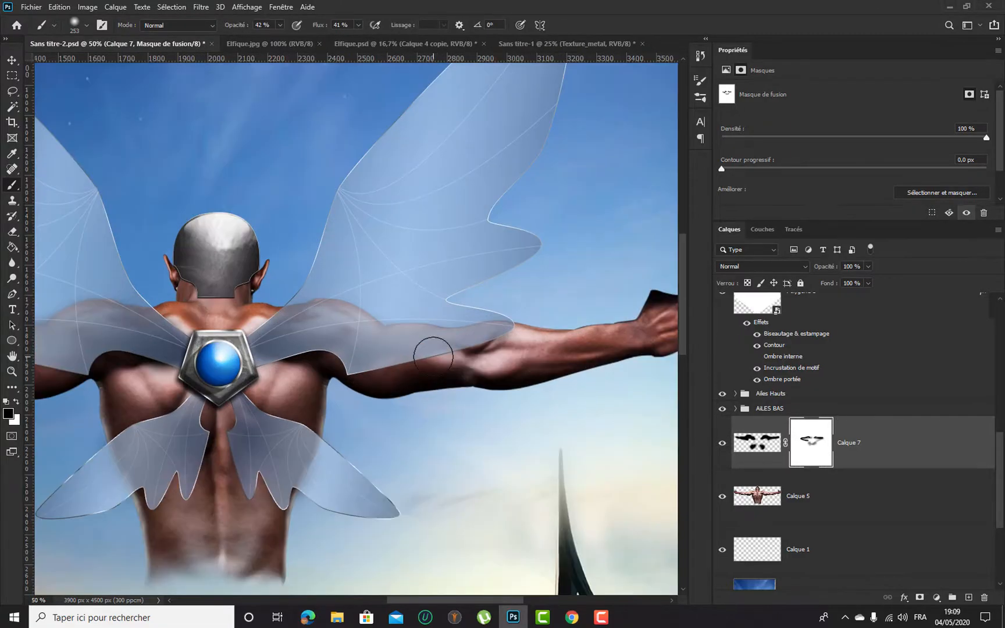
pyautogui.moveTo(428, 332)
pyautogui.mouseDown()
pyautogui.moveTo(494, 341)
pyautogui.moveTo(581, 319)
pyautogui.moveTo(455, 348)
pyautogui.moveTo(533, 333)
pyautogui.moveTo(427, 338)
pyautogui.moveTo(538, 348)
pyautogui.mouseUp()
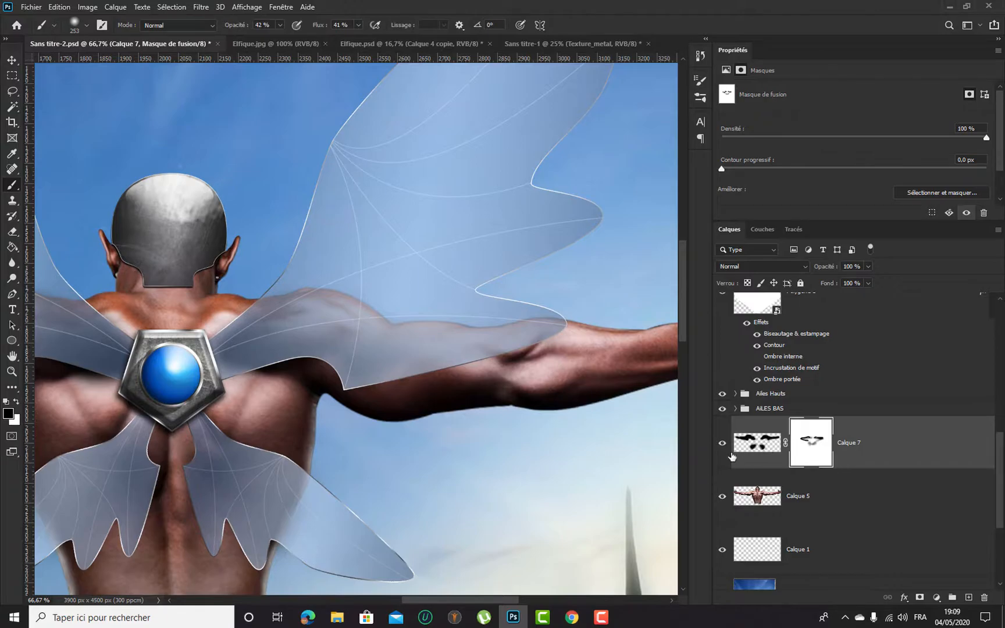
# Set the opacity of the wing shadow layer Calque 7 to 50 %
pyautogui.hotkey('ctrl', '-')
pyautogui.hotkey('ctrl', '-')
pyautogui.hotkey('ctrl', '-')
pyautogui.hotkey('ctrl', '-')
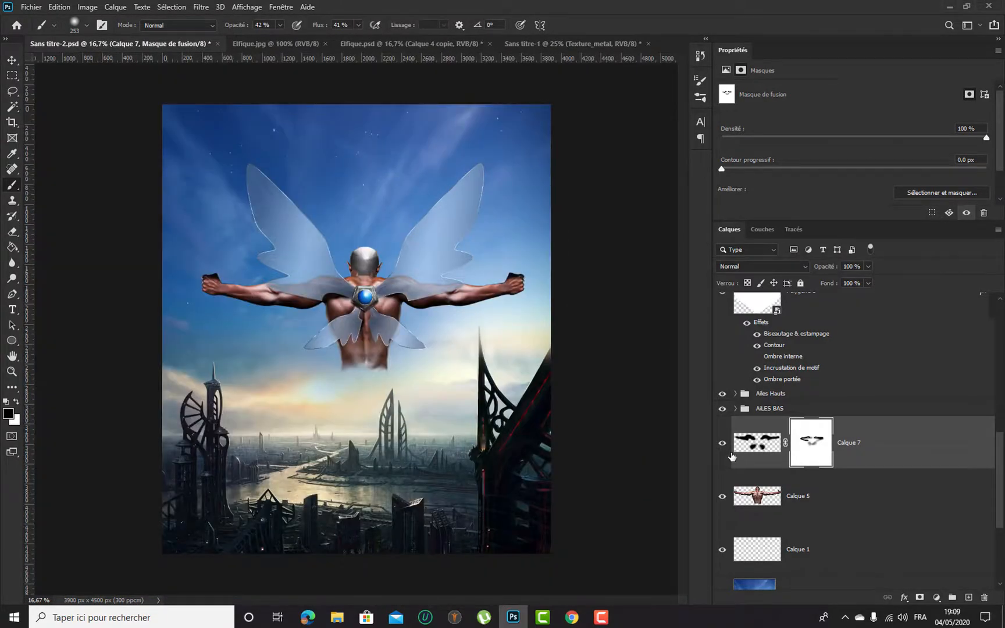
pyautogui.hotkey('ctrl', '+')
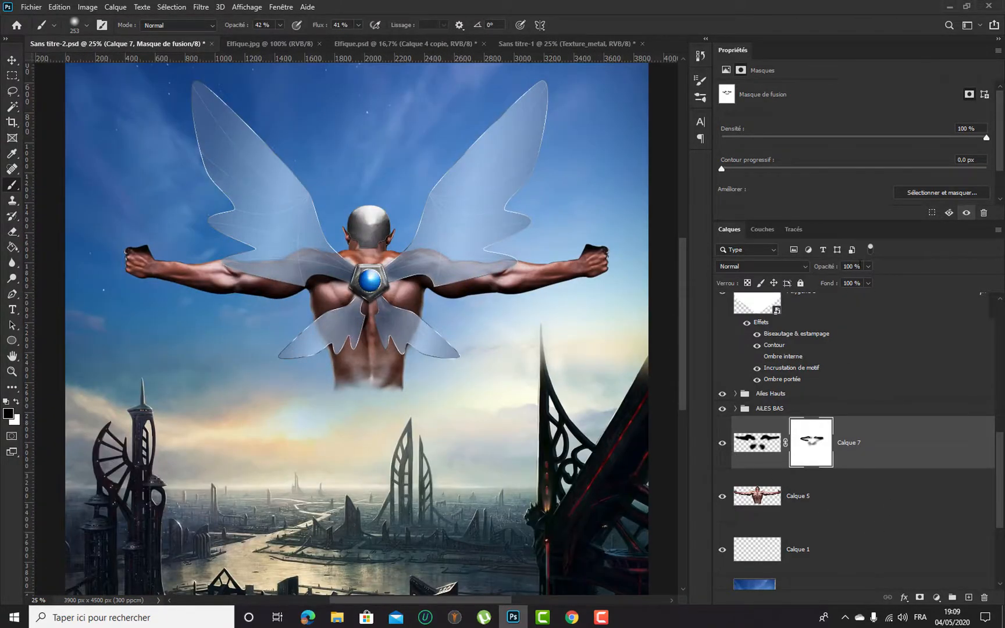
pyautogui.write('50')
pyautogui.press('Return')
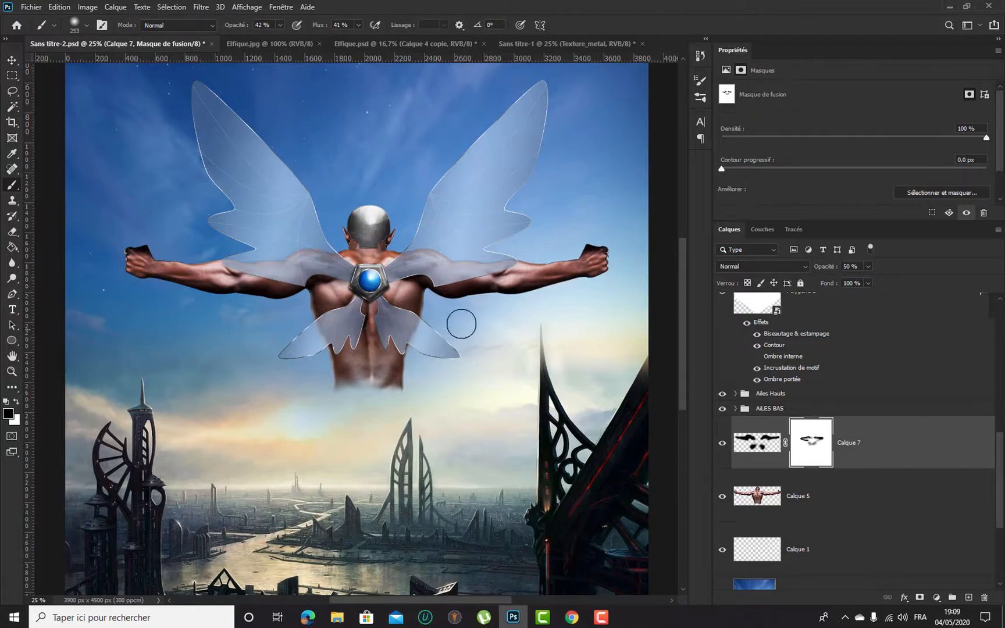
# Add a new empty layer directly above the Casque layer and name it Ombre
pyautogui.click(13, 60)
pyautogui.hotkey('ctrl', '-')
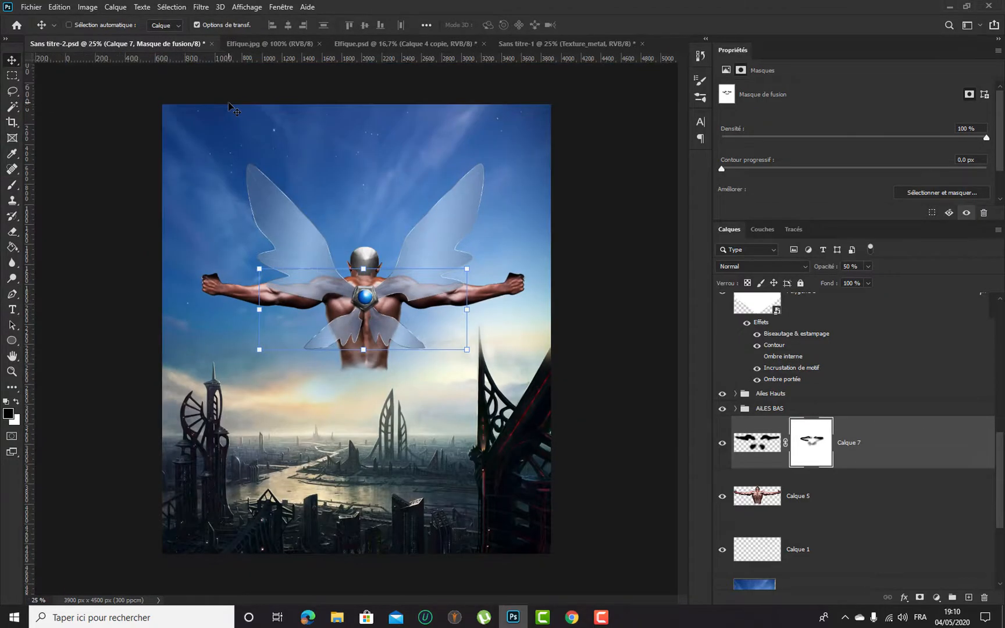
pyautogui.hotkey('ctrl', '+')
pyautogui.hotkey('ctrl', '+')
pyautogui.moveTo(553, 307); pyautogui.dragTo(447, 251)
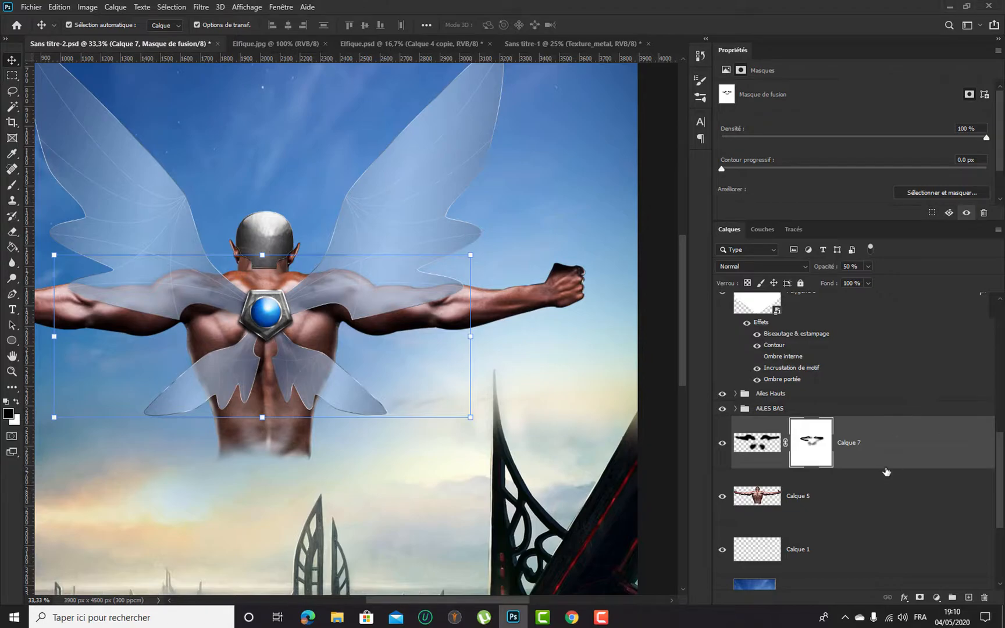
pyautogui.scroll(6, 892, 455)
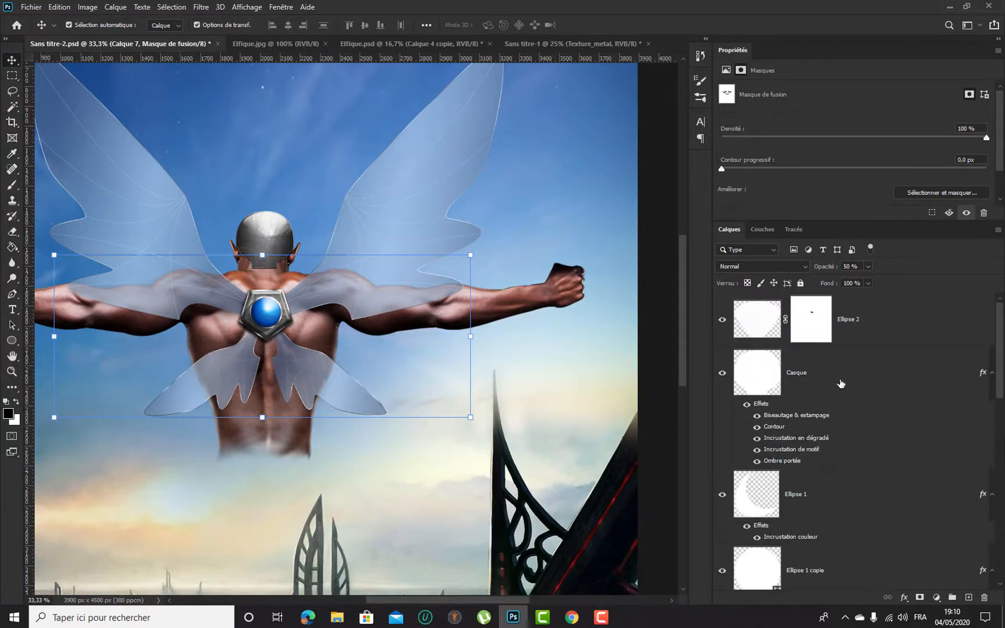
pyautogui.click(840, 383)
pyautogui.click(968, 597)
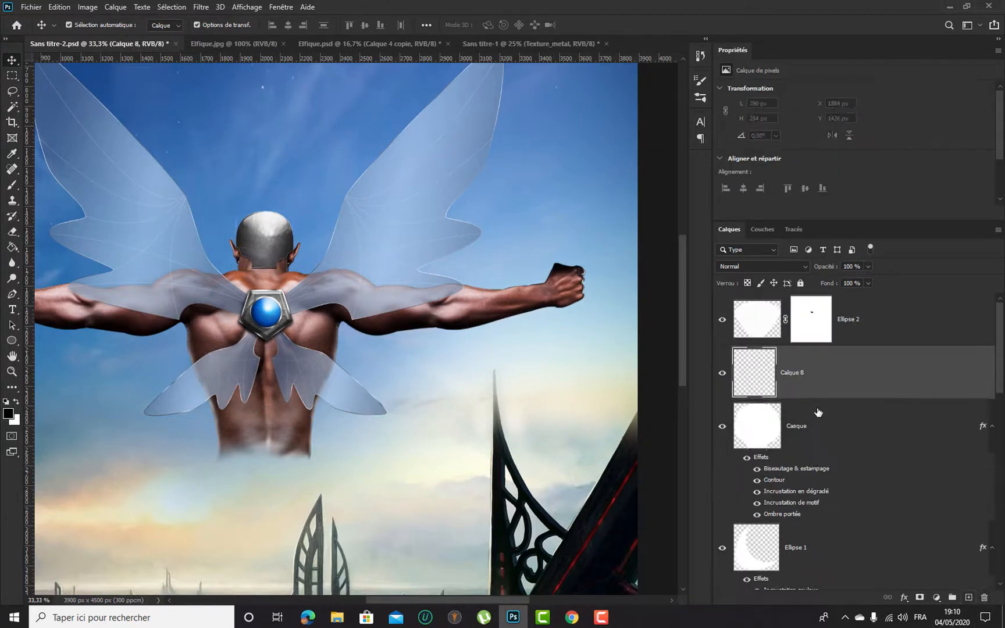
pyautogui.doubleClick(793, 373)
pyautogui.press('Return')
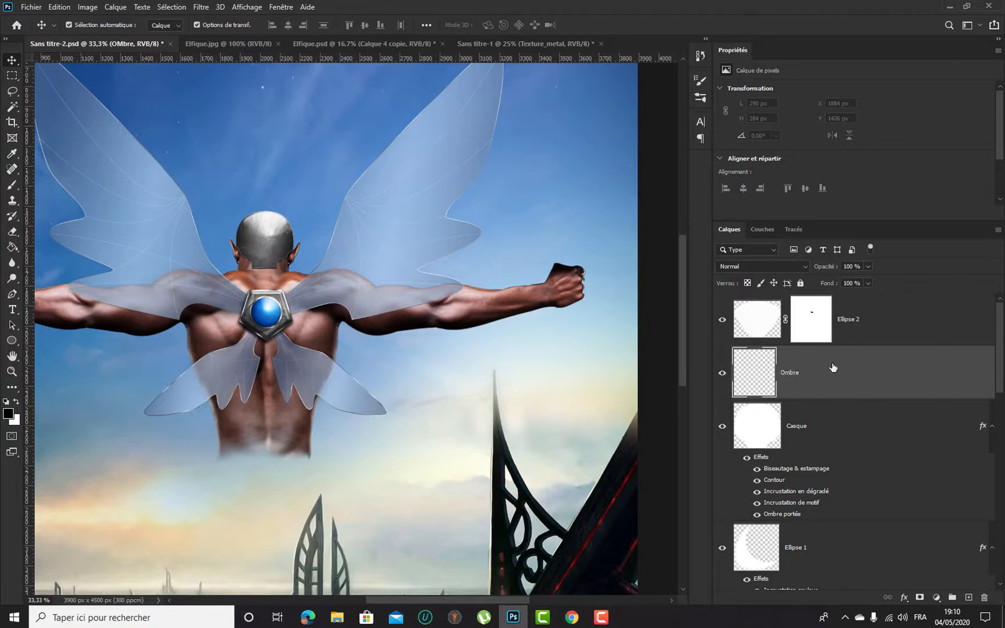
pyautogui.hotkey('ctrl', '+')
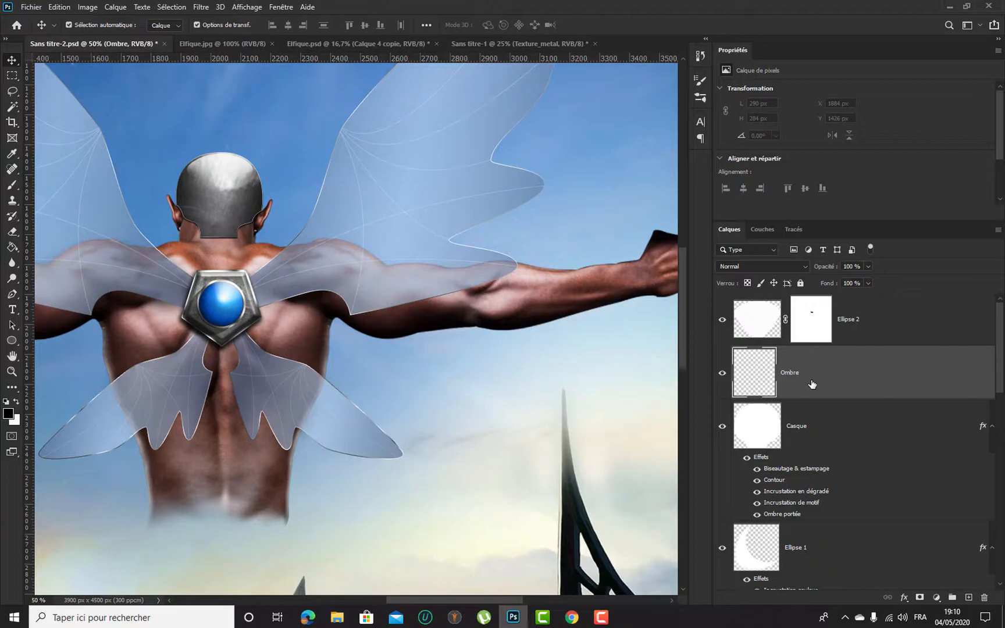
pyautogui.keyDown('ctrl'); pyautogui.click(883, 335); pyautogui.keyUp('ctrl')
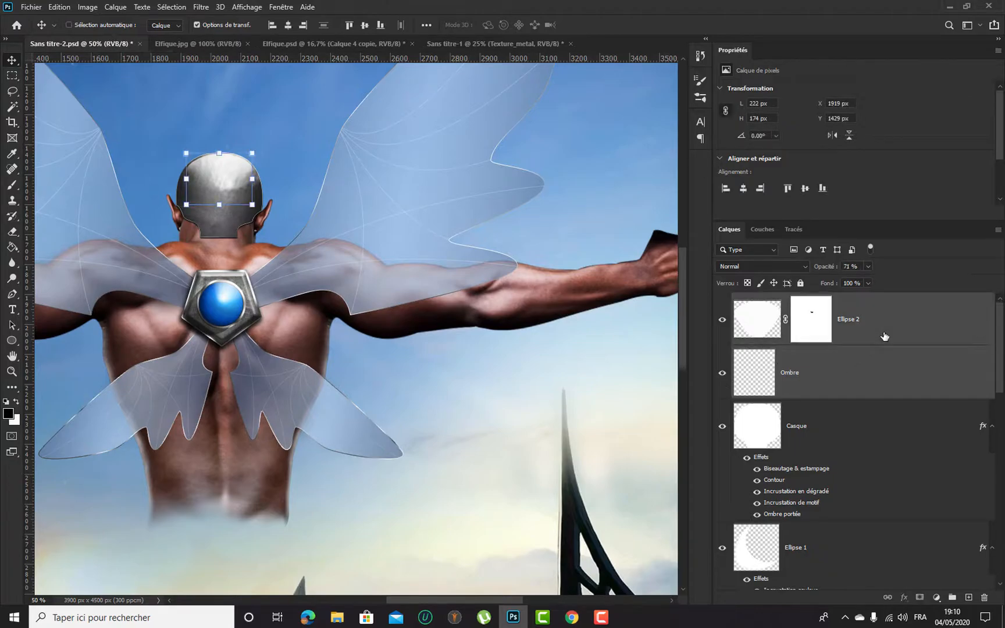
pyautogui.keyDown('ctrl'); pyautogui.click(842, 434); pyautogui.keyUp('ctrl')
pyautogui.moveTo(871, 438); pyautogui.dragTo(952, 597)
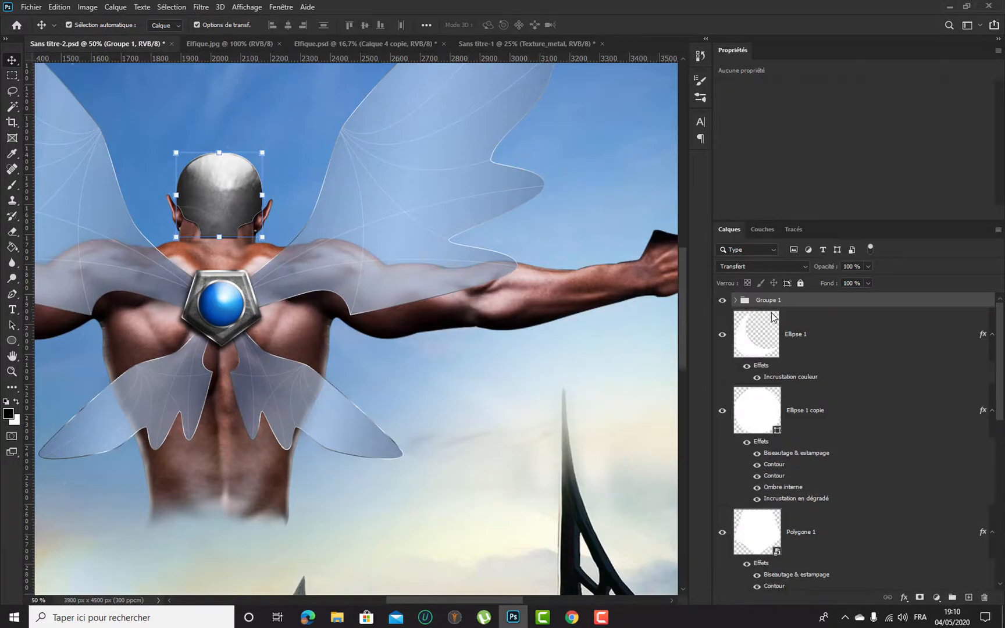
pyautogui.hotkey('ctrl', 'z')
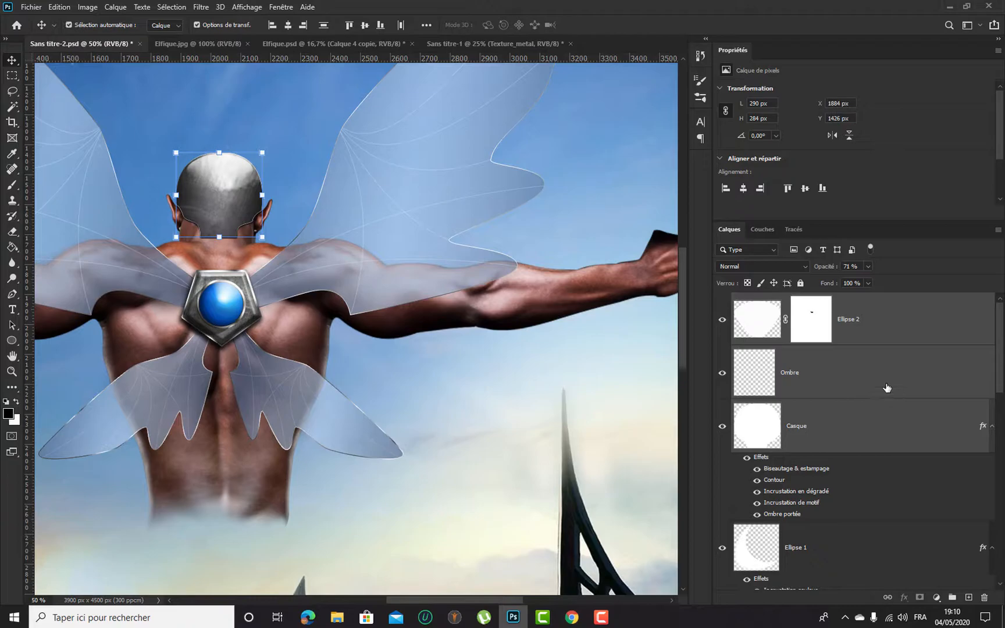
pyautogui.scroll(-10, 887, 388)
pyautogui.scroll(10, 848, 382)
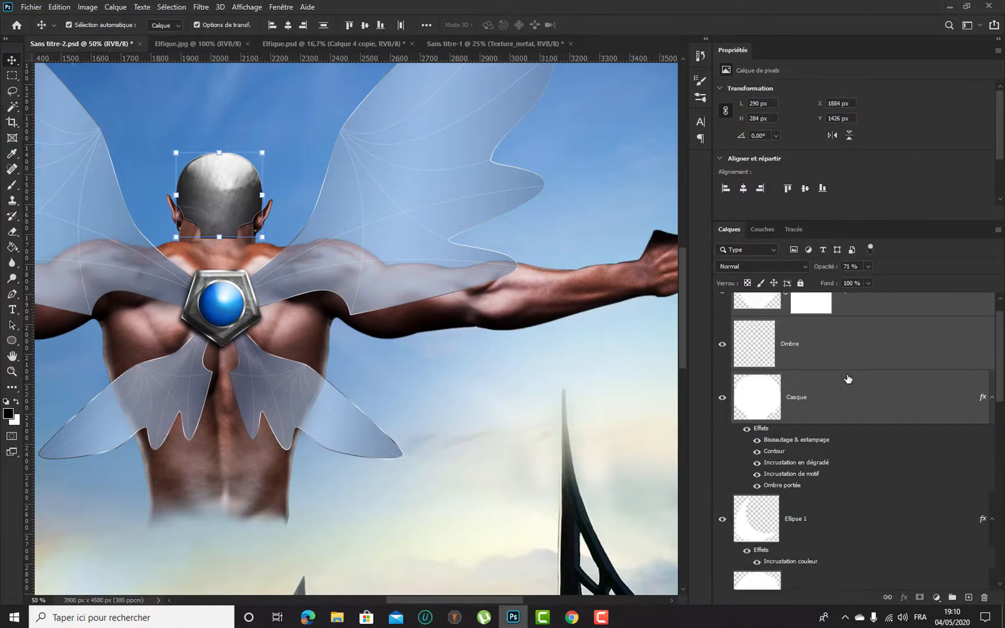
# Paint black shading along both sides and the lower part of the helmet on the Ombre layer, using a size 93 brush at 100 % opacity and flow
pyautogui.click(928, 361)
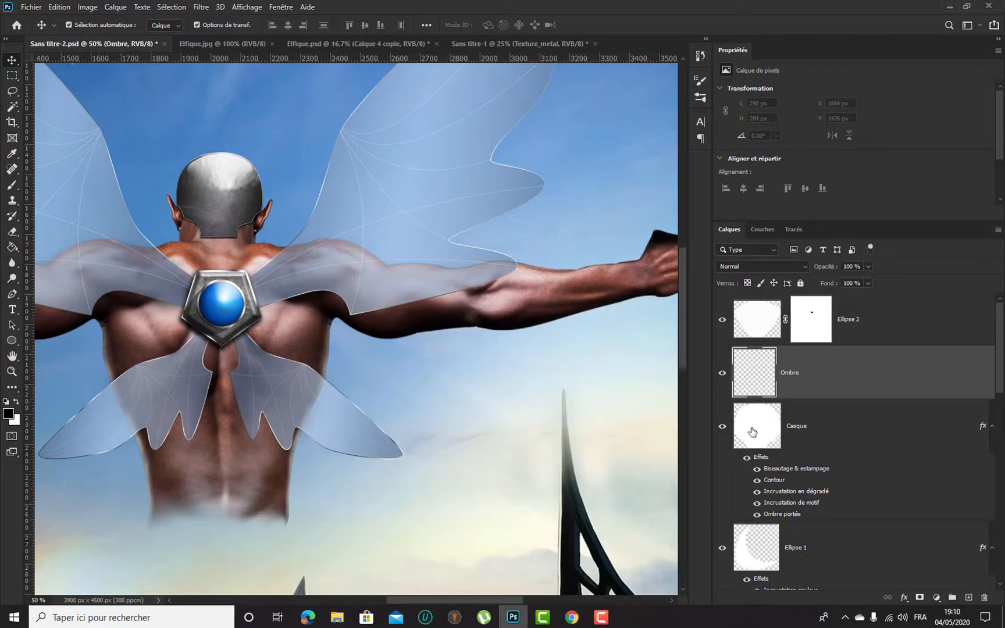
pyautogui.click(12, 185)
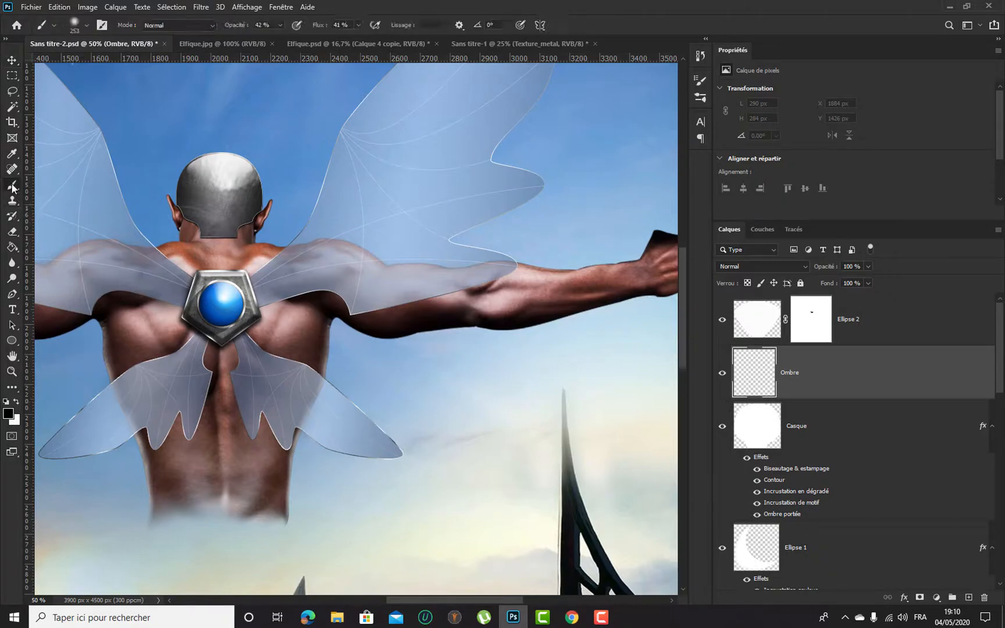
pyautogui.moveTo(379, 175); pyautogui.dragTo(348, 202)
pyautogui.moveTo(217, 215); pyautogui.dragTo(221, 215)
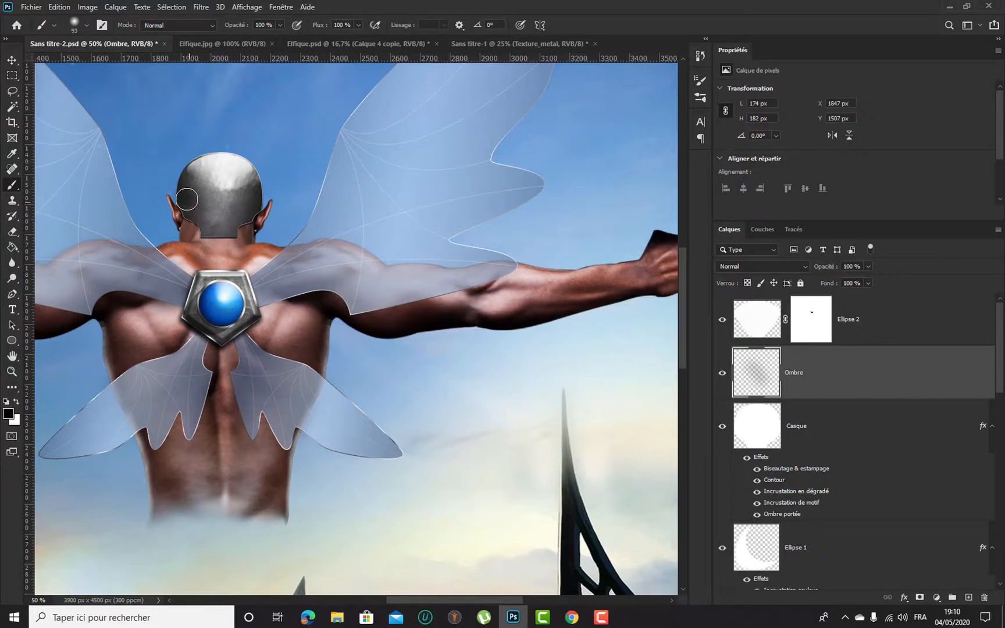
pyautogui.moveTo(186, 182); pyautogui.dragTo(188, 213)
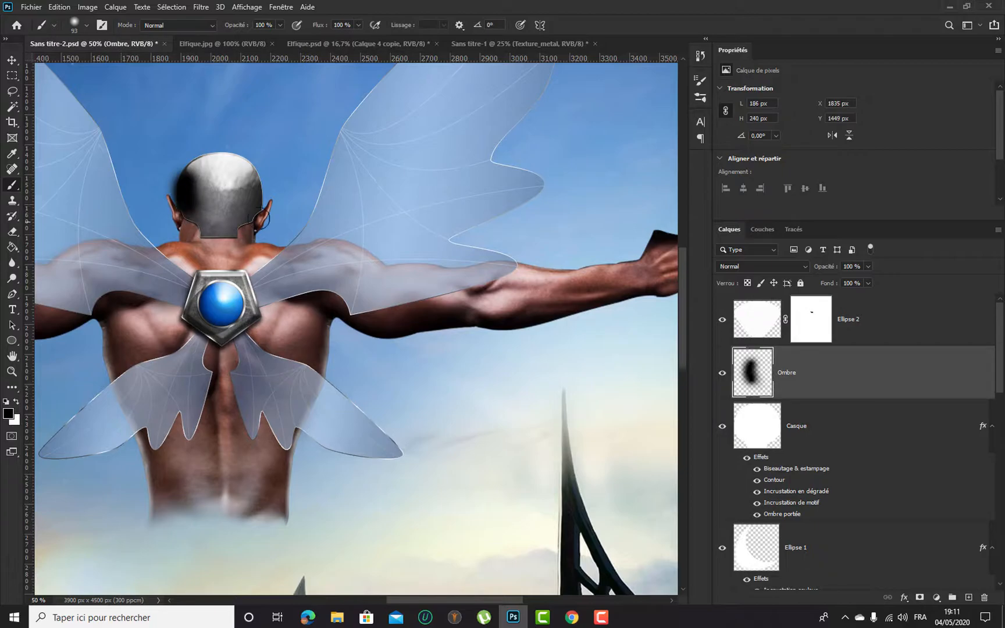
pyautogui.moveTo(261, 188)
pyautogui.mouseDown()
pyautogui.moveTo(229, 227)
pyautogui.moveTo(209, 229)
pyautogui.moveTo(195, 214)
pyautogui.moveTo(224, 226)
pyautogui.moveTo(205, 208)
pyautogui.moveTo(225, 210)
pyautogui.mouseUp()
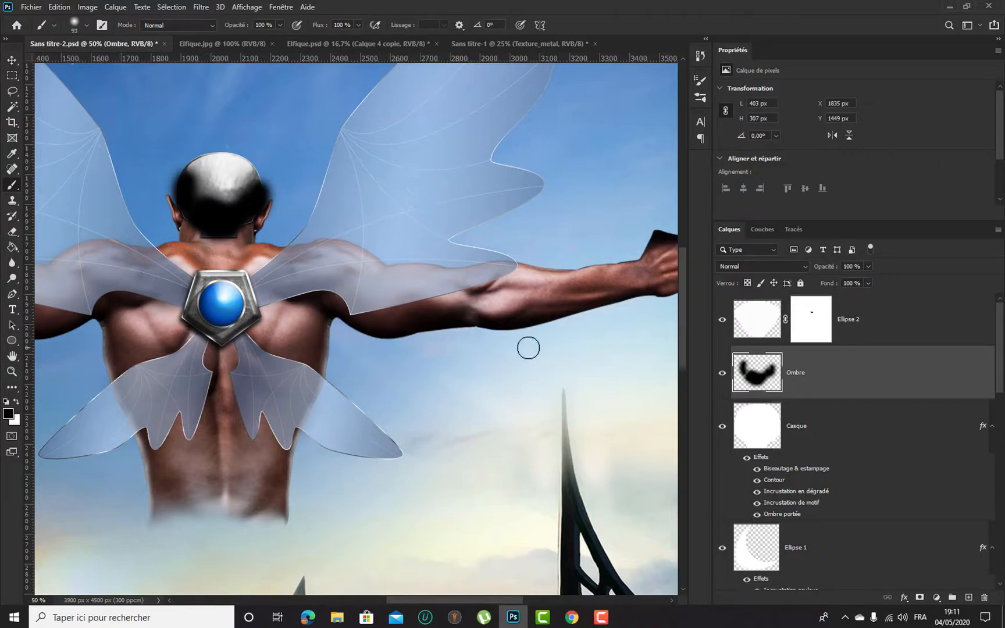
pyautogui.moveTo(235, 232)
pyautogui.mouseDown()
pyautogui.moveTo(202, 229)
pyautogui.moveTo(178, 208)
pyautogui.mouseUp()
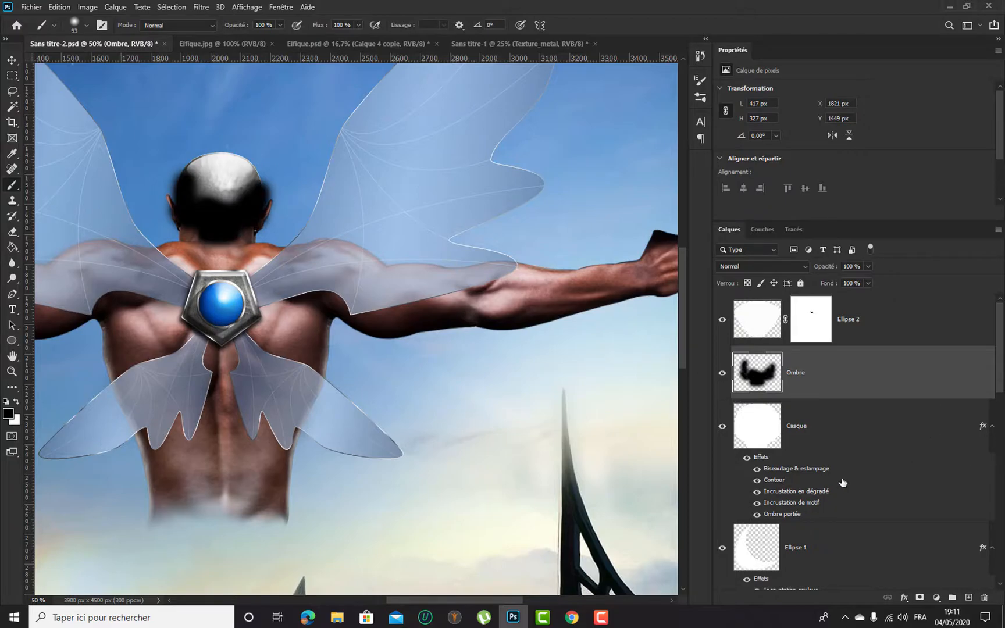
# Add a layer mask to Ombre and brush black on it to clear the shading from the helmet's crown and outside its outline
pyautogui.click(918, 597)
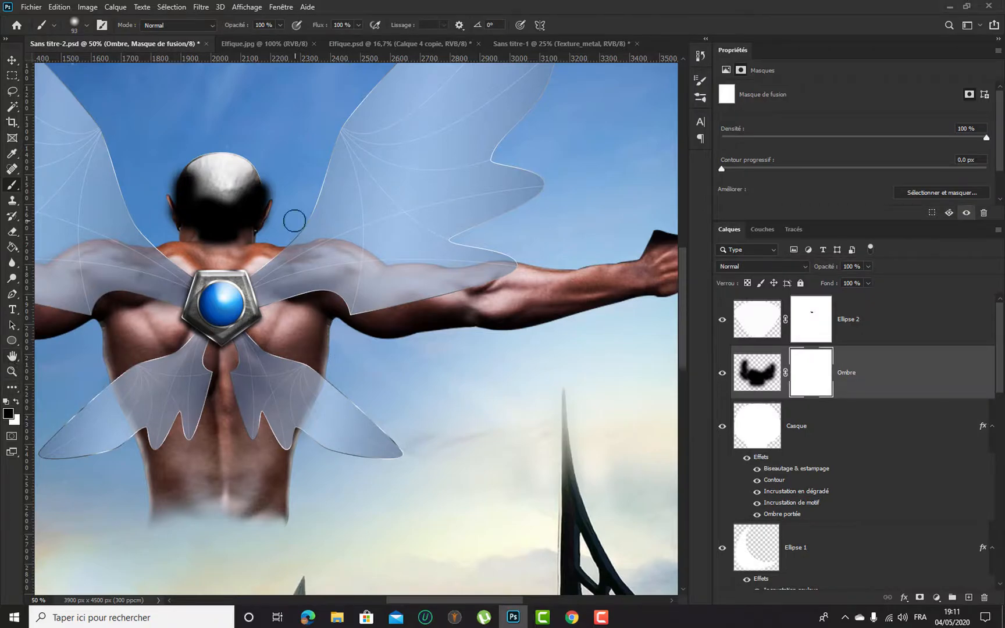
pyautogui.hotkey('ctrl', '+')
pyautogui.hotkey('ctrl', '+')
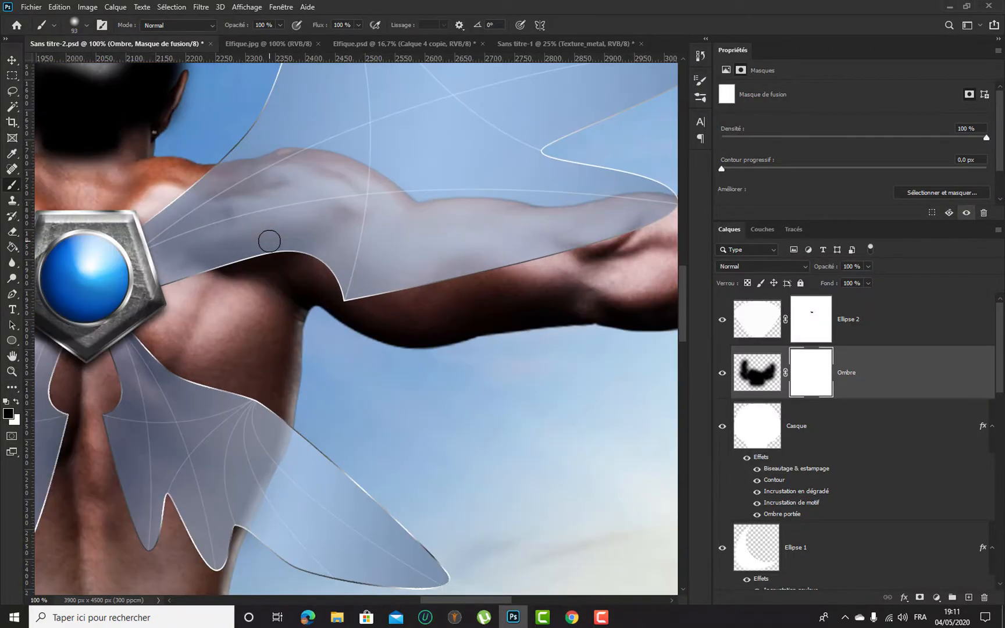
pyautogui.moveTo(215, 191); pyautogui.dragTo(401, 452)
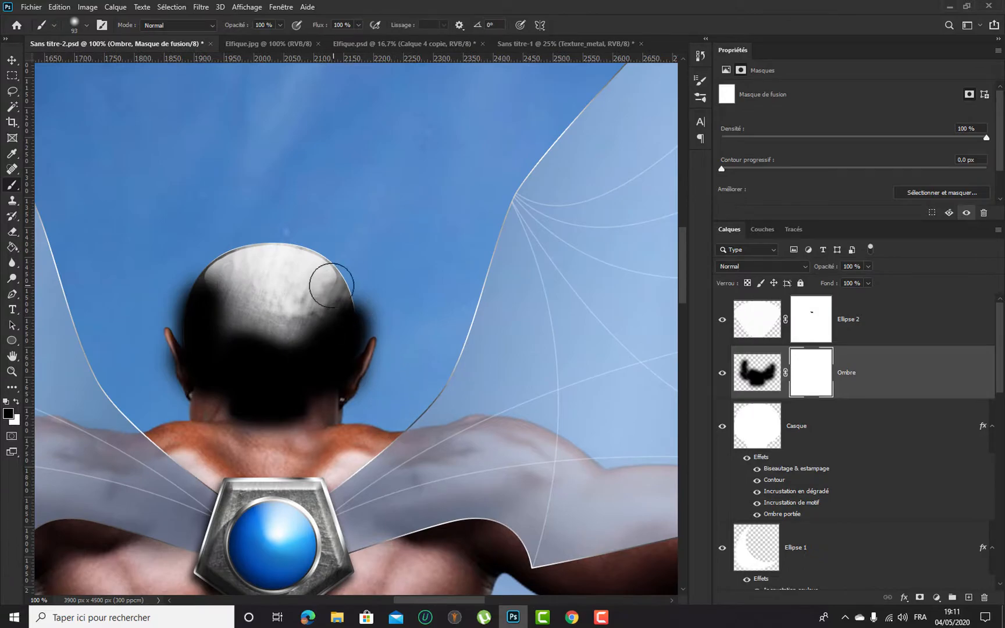
pyautogui.moveTo(318, 308)
pyautogui.mouseDown()
pyautogui.moveTo(303, 326)
pyautogui.moveTo(249, 320)
pyautogui.moveTo(218, 254)
pyautogui.mouseUp()
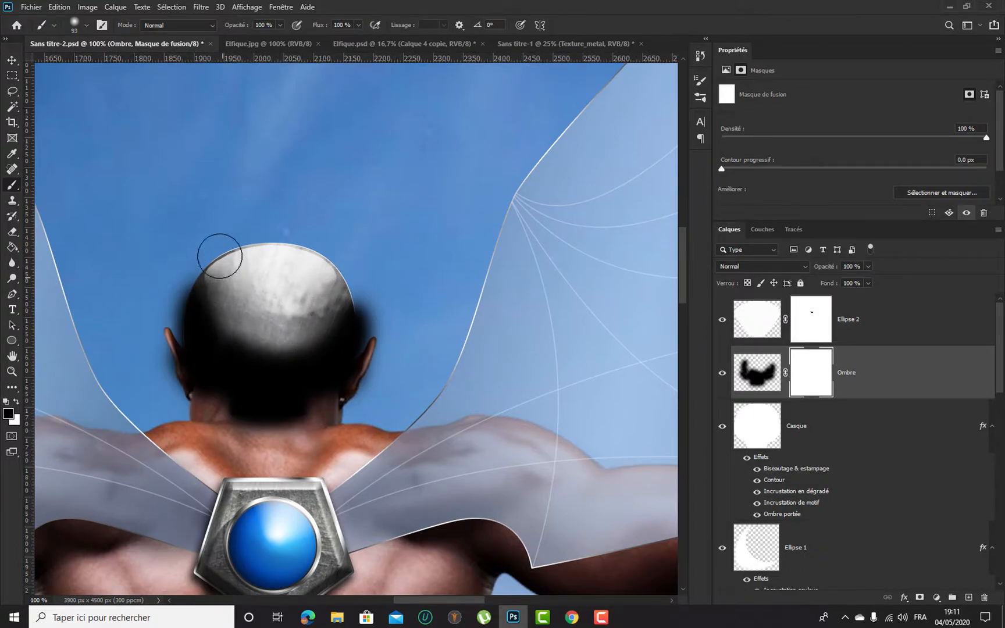
pyautogui.moveTo(225, 298)
pyautogui.mouseDown()
pyautogui.moveTo(239, 322)
pyautogui.moveTo(262, 326)
pyautogui.moveTo(294, 315)
pyautogui.moveTo(343, 275)
pyautogui.mouseUp()
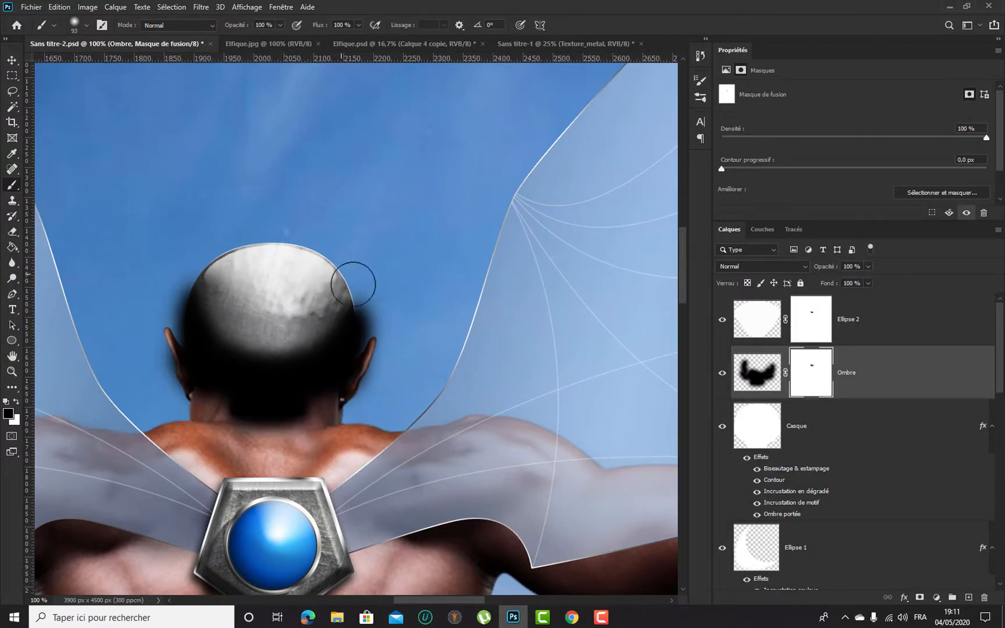
pyautogui.moveTo(405, 287)
pyautogui.mouseDown()
pyautogui.moveTo(363, 411)
pyautogui.moveTo(377, 374)
pyautogui.moveTo(322, 426)
pyautogui.moveTo(324, 412)
pyautogui.moveTo(315, 441)
pyautogui.moveTo(208, 444)
pyautogui.moveTo(217, 427)
pyautogui.moveTo(185, 409)
pyautogui.moveTo(197, 402)
pyautogui.moveTo(170, 394)
pyautogui.moveTo(160, 349)
pyautogui.moveTo(168, 385)
pyautogui.mouseUp()
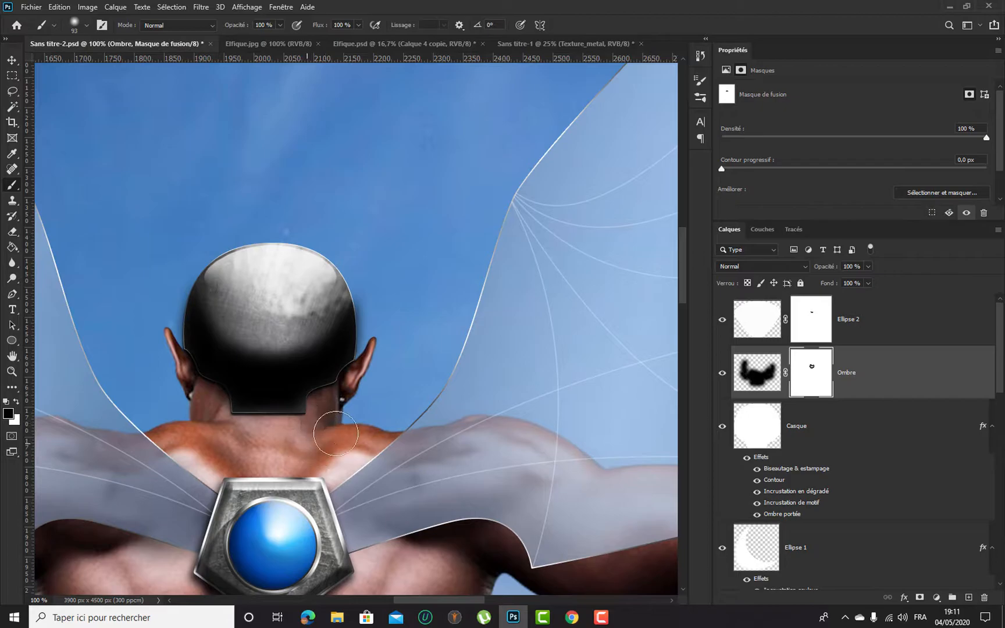
pyautogui.moveTo(327, 418); pyautogui.dragTo(241, 431)
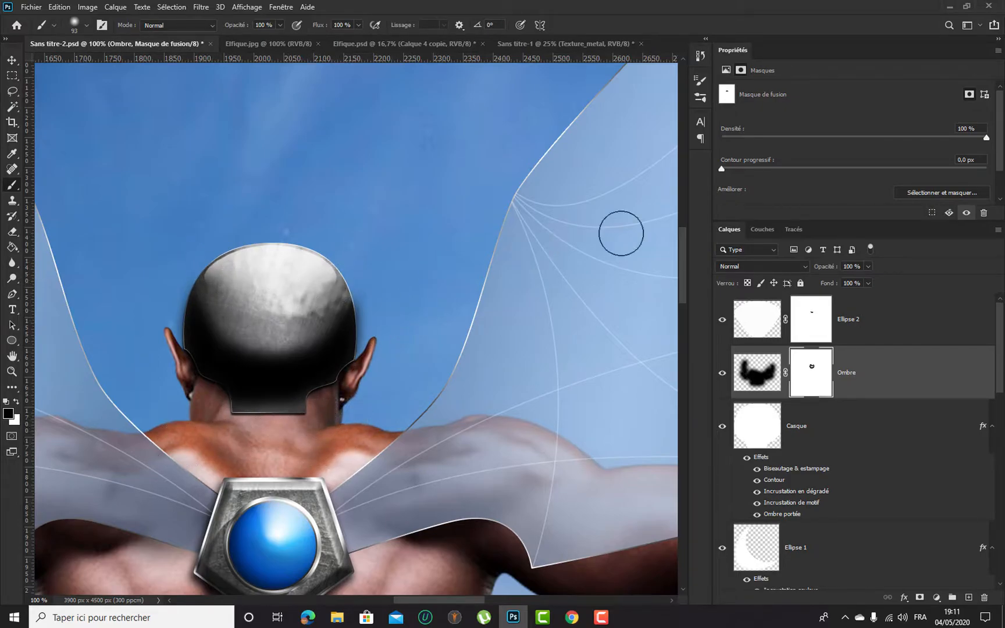
# Lower the Ombre layer's opacity to 61 %
pyautogui.moveTo(825, 269); pyautogui.dragTo(799, 271)
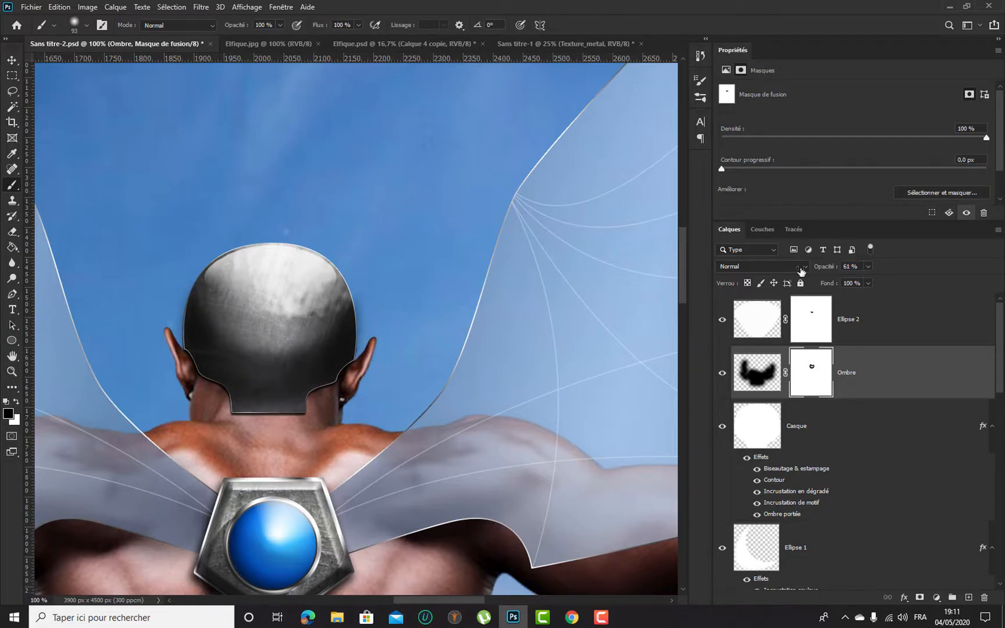
pyautogui.hotkey('ctrl', '-')
pyautogui.hotkey('ctrl', '-')
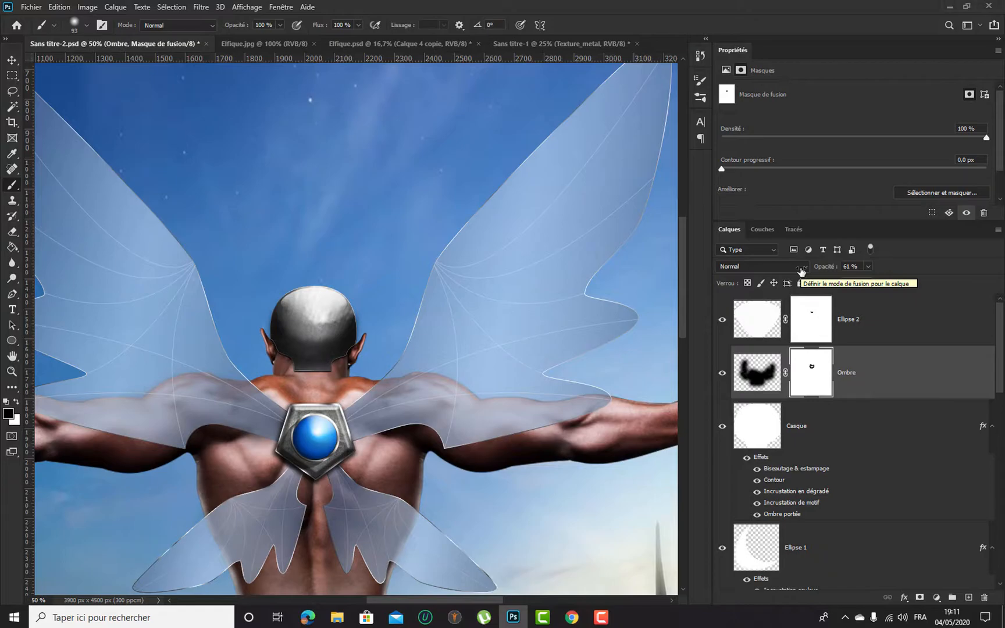
pyautogui.moveTo(824, 270)
pyautogui.mouseDown()
pyautogui.moveTo(809, 274)
pyautogui.moveTo(821, 277)
pyautogui.mouseUp()
# Soften the shading in the middle of the helmet by brushing black on the Ombre mask with a size 201 brush
pyautogui.moveTo(368, 293)
pyautogui.mouseDown()
pyautogui.moveTo(396, 289)
pyautogui.moveTo(386, 291)
pyautogui.mouseUp()
pyautogui.moveTo(319, 315); pyautogui.dragTo(327, 305)
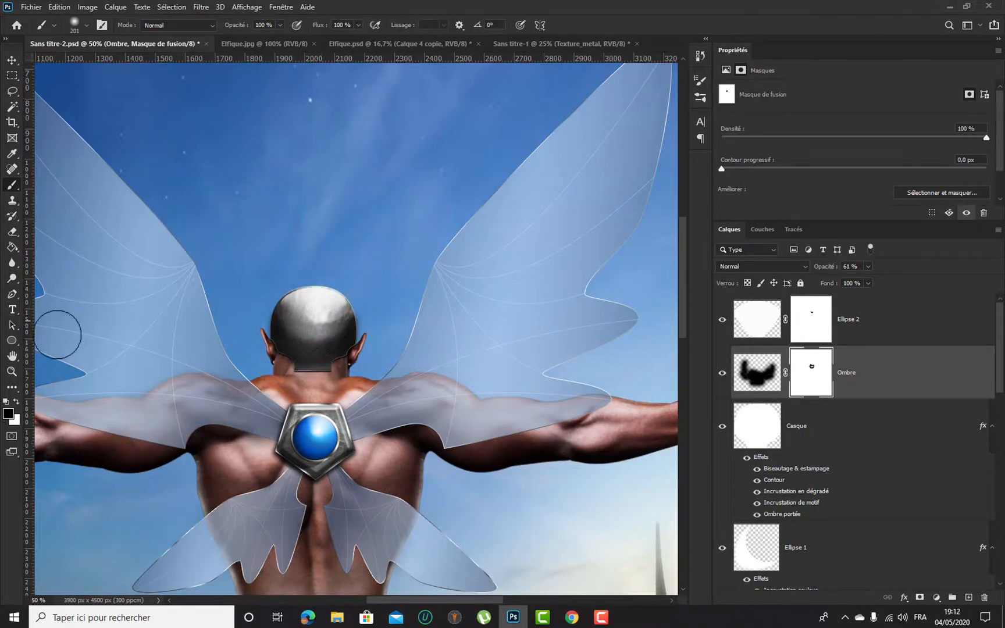
pyautogui.press('x')
pyautogui.moveTo(294, 326)
pyautogui.mouseDown()
pyautogui.moveTo(315, 332)
pyautogui.moveTo(304, 336)
pyautogui.moveTo(321, 330)
pyautogui.mouseUp()
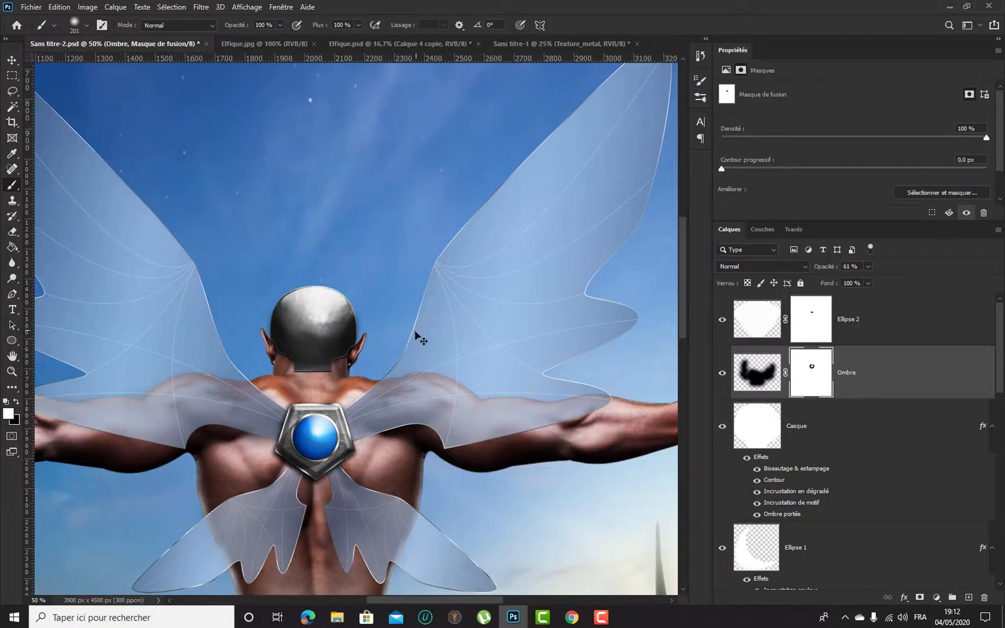
pyautogui.press('x')
pyautogui.click(314, 336)
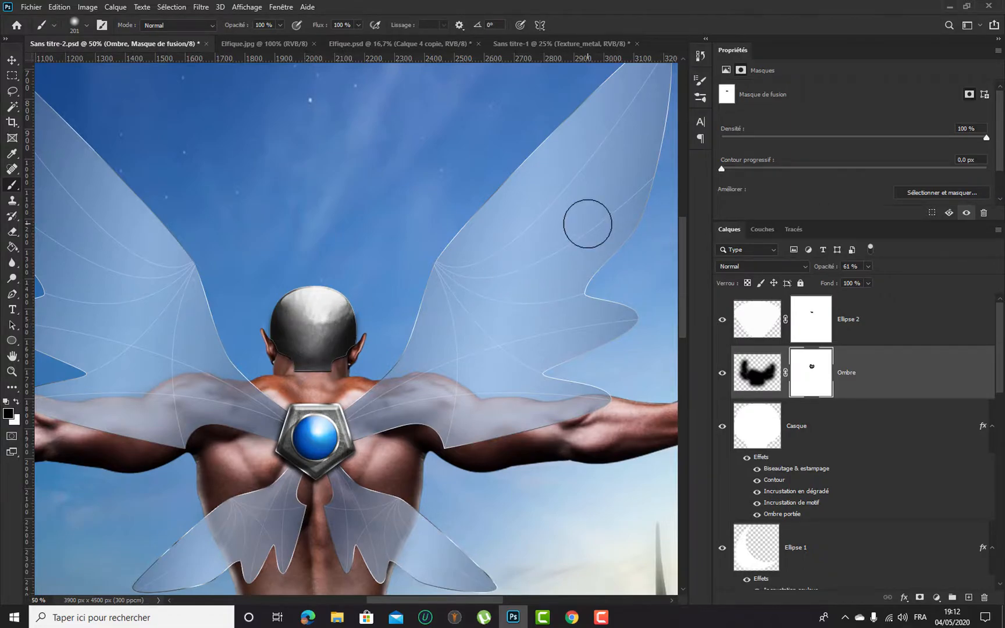
pyautogui.hotkey('ctrl', 'z')
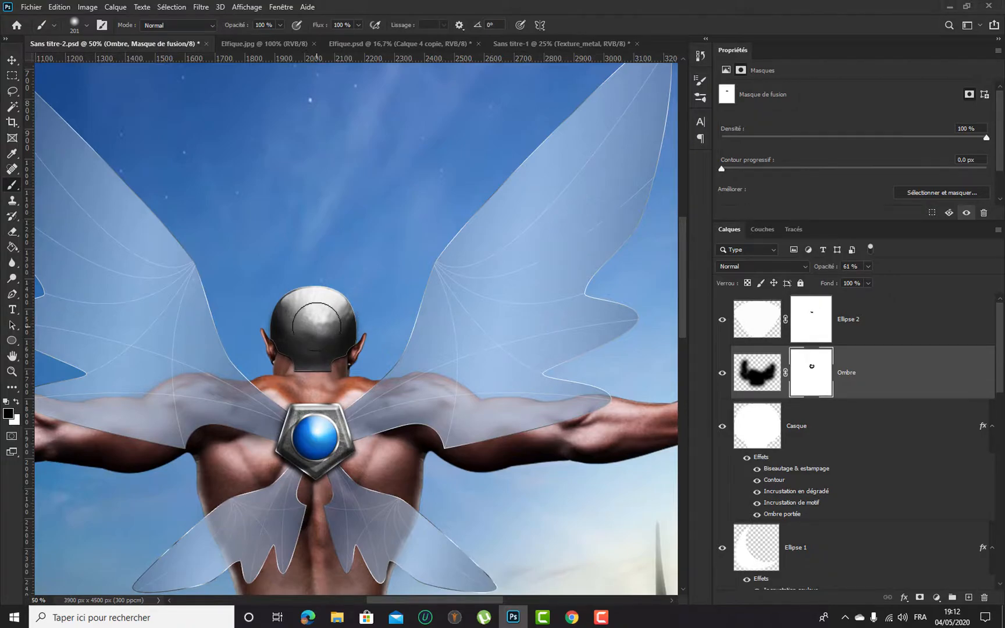
pyautogui.click(316, 327)
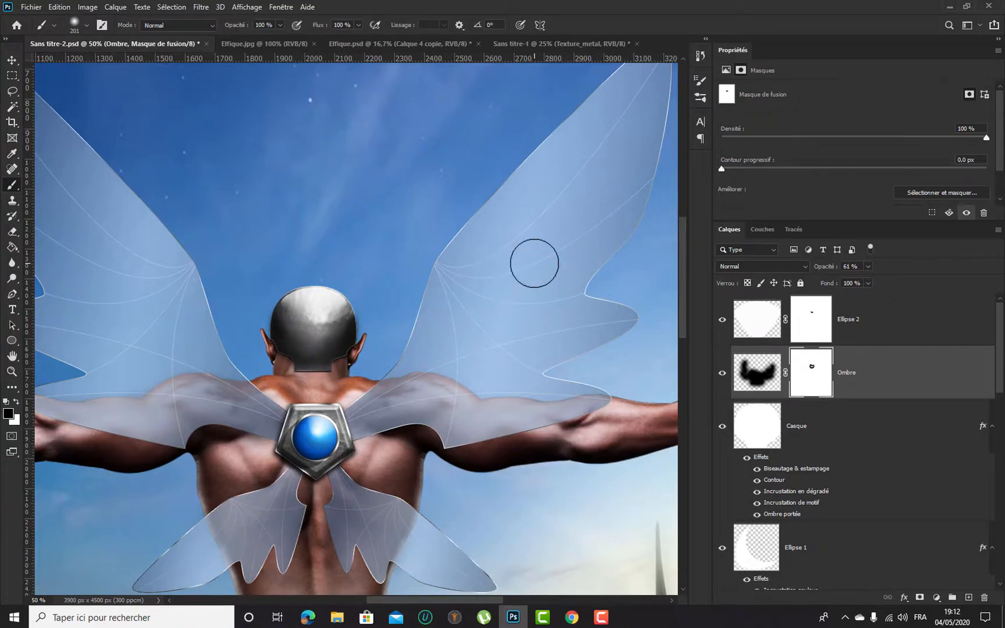
# Reduce the Ombre layer's opacity to 53 % and switch to the Move tool
pyautogui.hotkey('ctrl', '-')
pyautogui.hotkey('ctrl', '-')
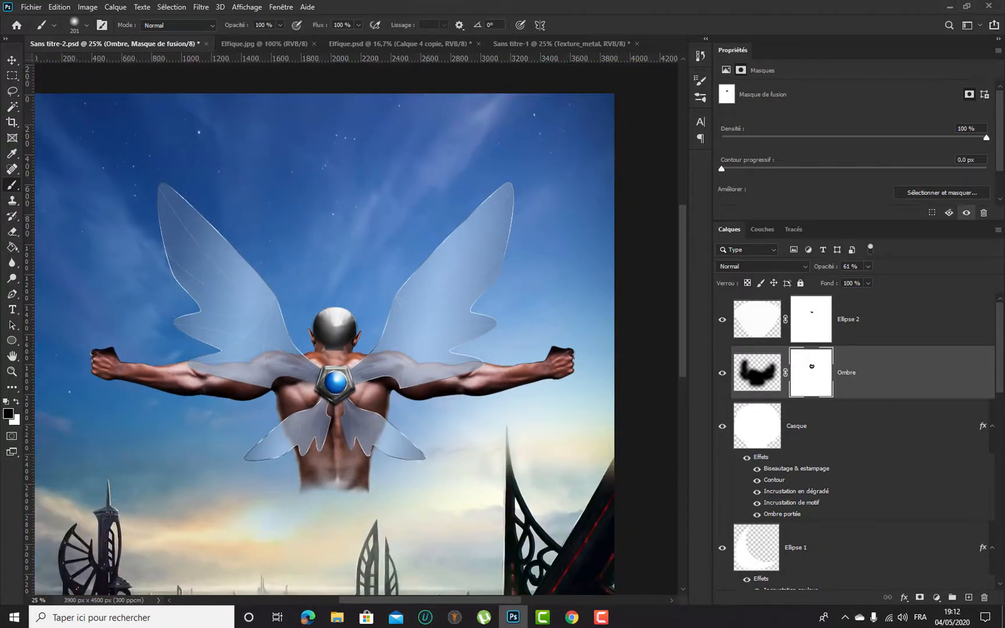
pyautogui.moveTo(822, 268)
pyautogui.mouseDown()
pyautogui.moveTo(843, 275)
pyautogui.moveTo(797, 283)
pyautogui.moveTo(816, 282)
pyautogui.mouseUp()
pyautogui.moveTo(817, 283); pyautogui.dragTo(817, 283)
pyautogui.click(13, 60)
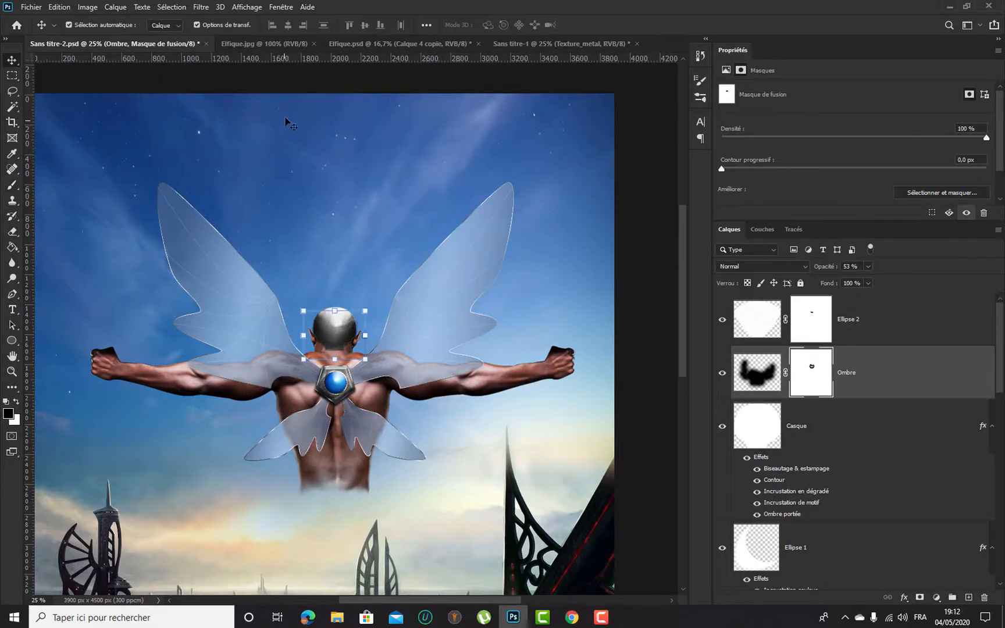
# Compare the current composition with the finished poster in Elfique.jpg, examining the weapons held in both hands
pyautogui.click(637, 90)
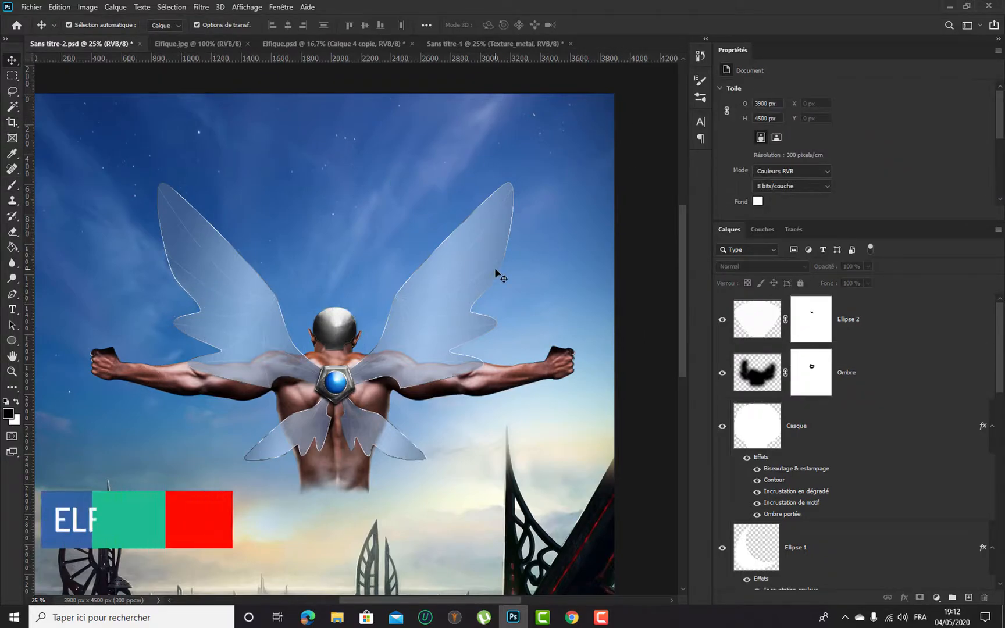
pyautogui.hotkey('ctrl', '-')
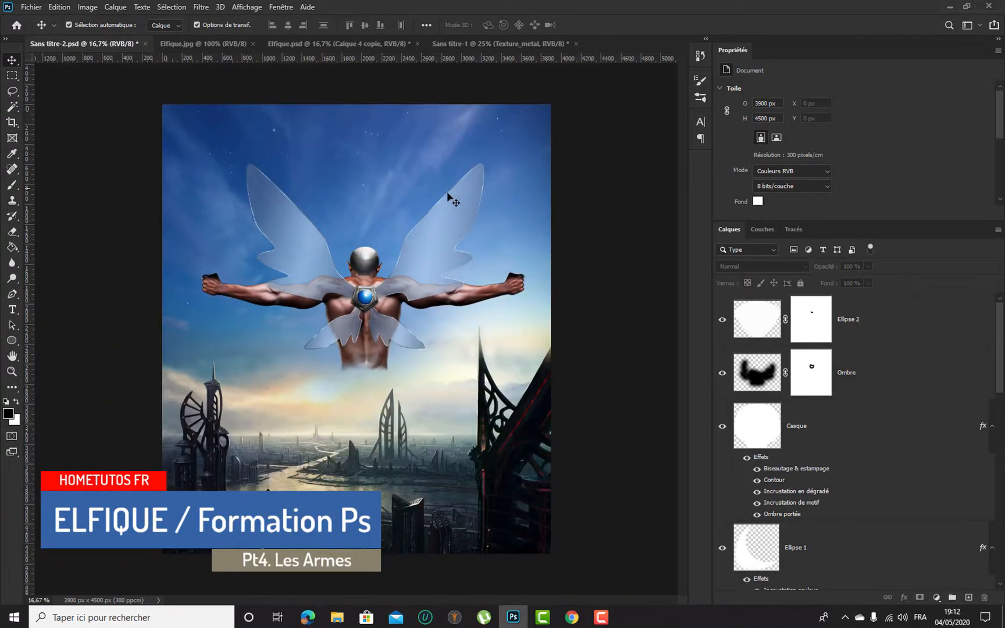
pyautogui.click(202, 43)
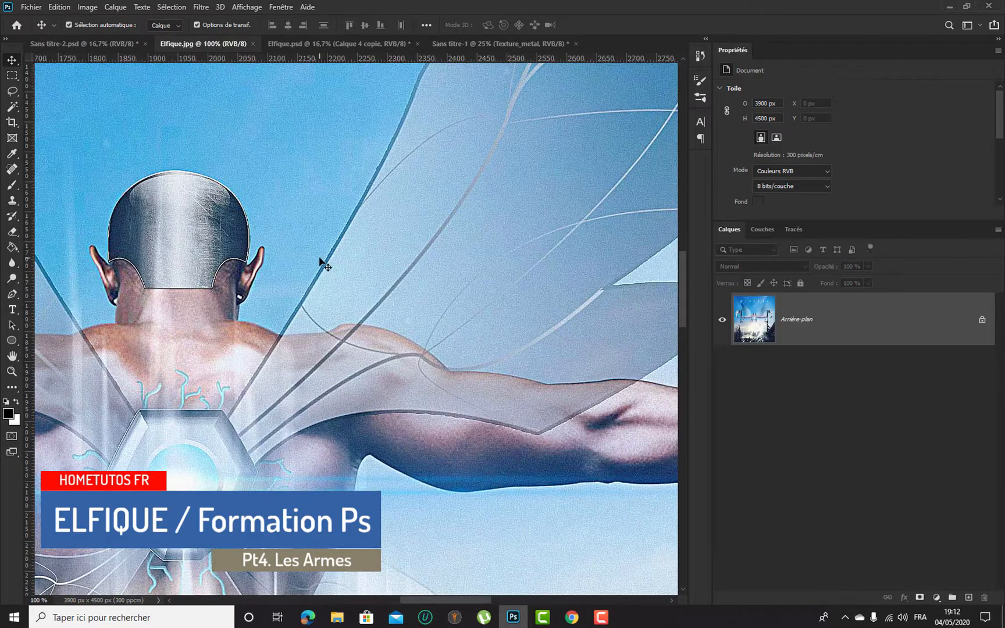
pyautogui.hotkey('ctrl', '-')
pyautogui.hotkey('ctrl', '-')
pyautogui.hotkey('ctrl', '-')
pyautogui.hotkey('ctrl', '-')
pyautogui.hotkey('ctrl', '-')
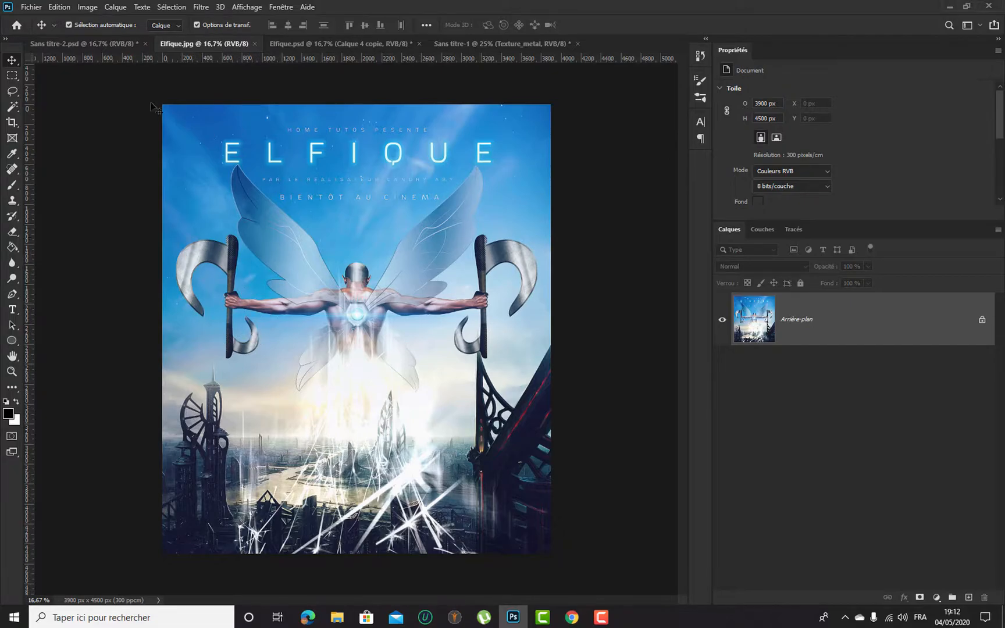
pyautogui.click(109, 42)
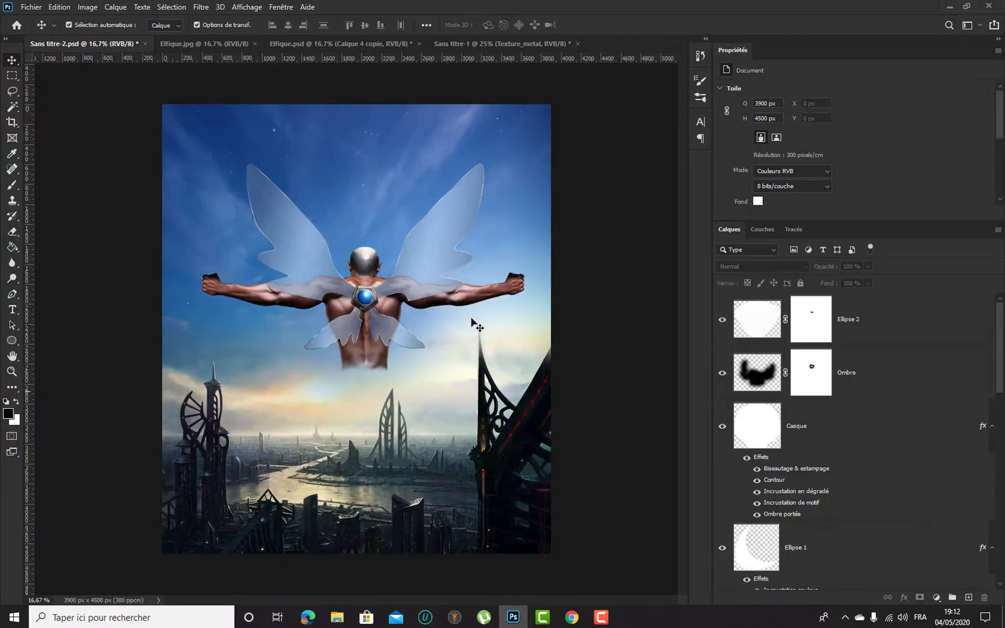
pyautogui.click(203, 42)
pyautogui.click(92, 44)
# Select all the character, wing and helmet layers, leaving out Calque 1, Arrière Plan 2 copie, Arrière Plan 1 and Arrière Plan 2
pyautogui.moveTo(135, 152); pyautogui.dragTo(553, 381)
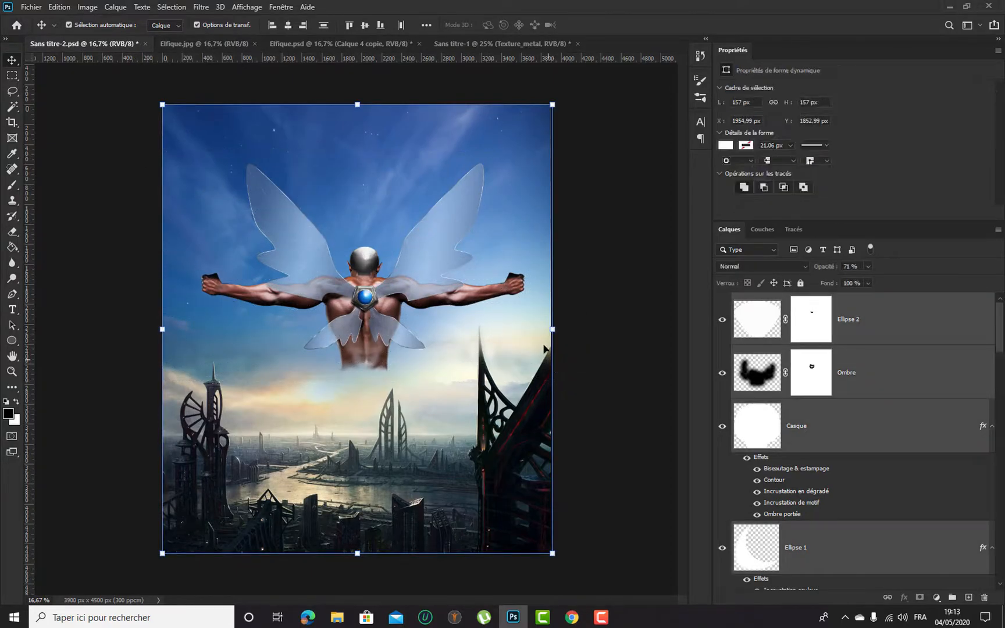
pyautogui.scroll(-10, 835, 431)
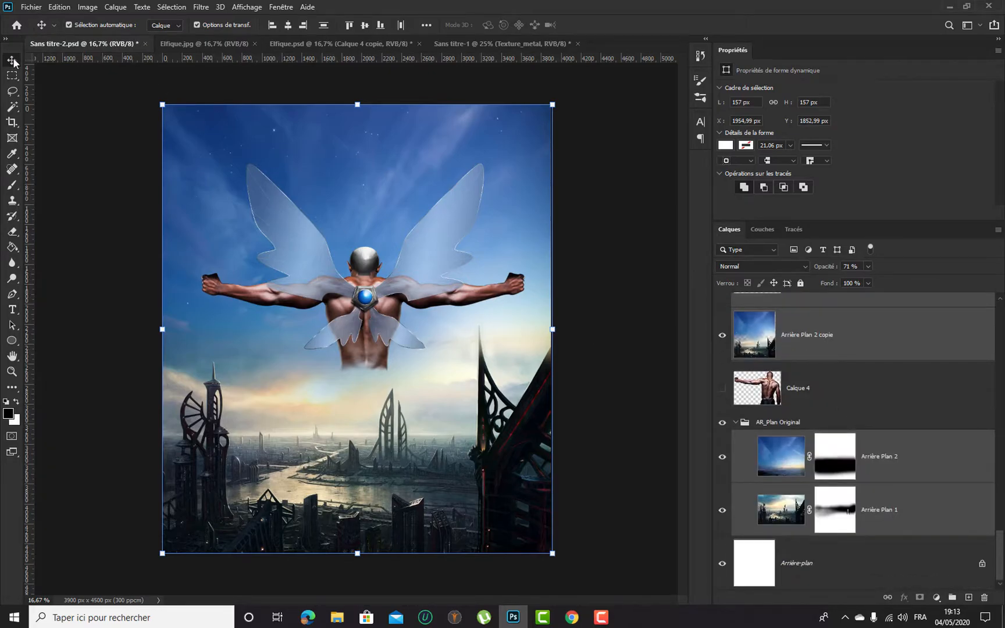
pyautogui.moveTo(137, 100); pyautogui.dragTo(593, 409)
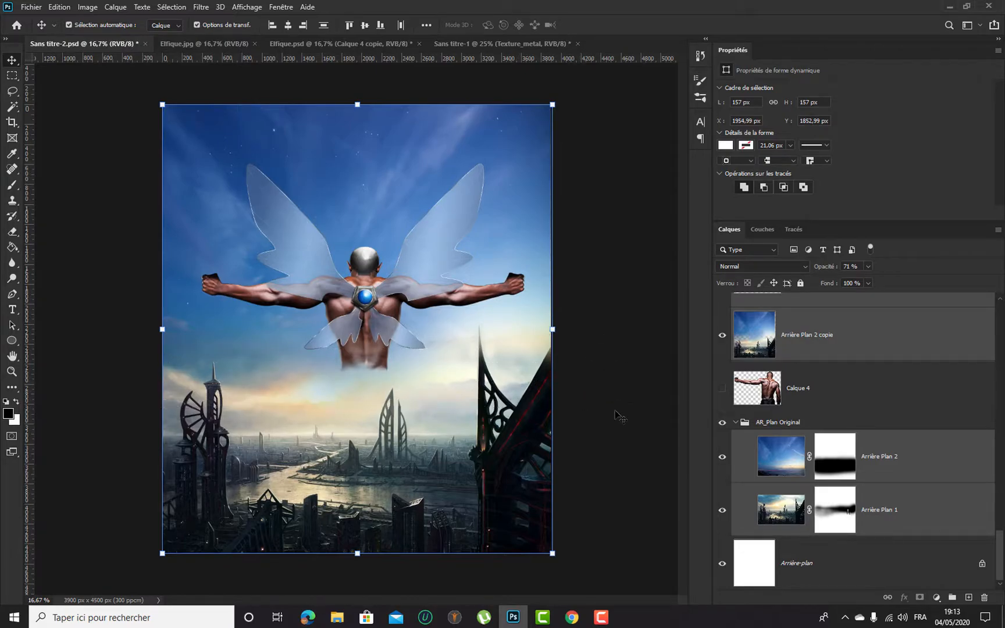
pyautogui.keyDown('ctrl'); pyautogui.click(942, 517); pyautogui.keyUp('ctrl')
pyautogui.keyDown('ctrl'); pyautogui.click(945, 471); pyautogui.keyUp('ctrl')
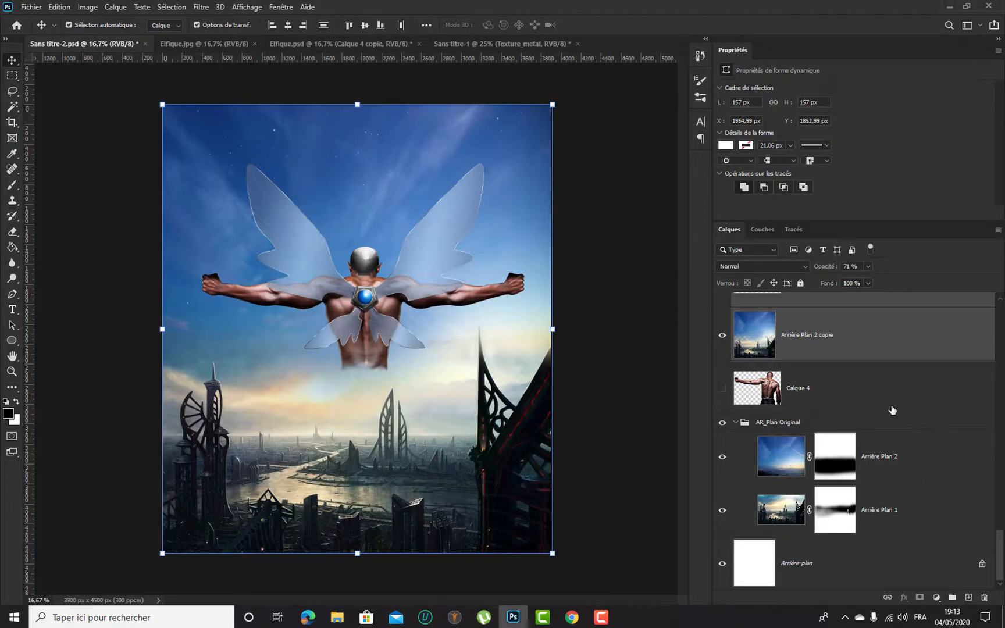
pyautogui.scroll(1, 913, 415)
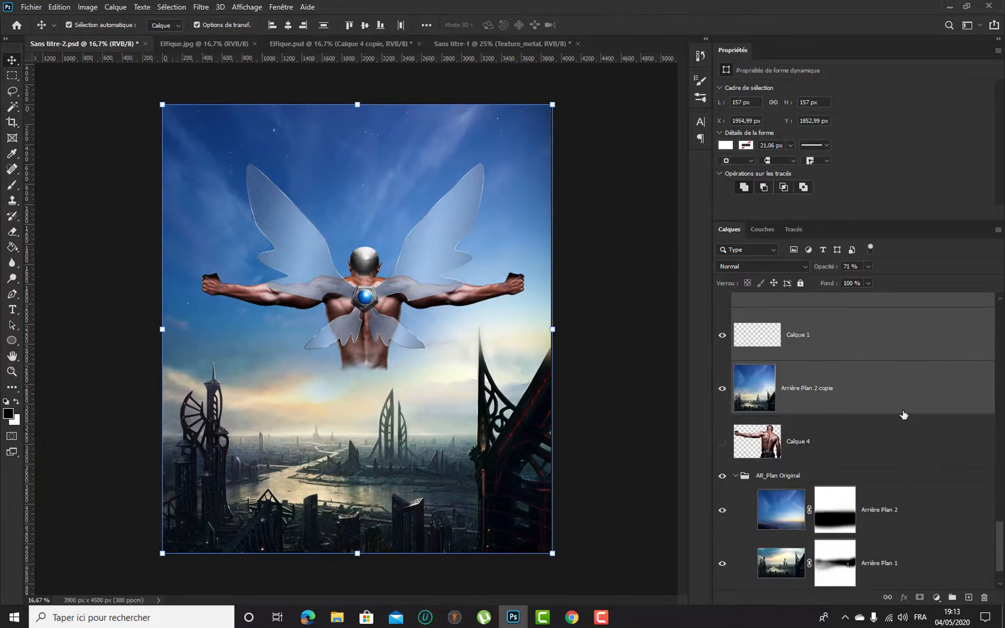
pyautogui.keyDown('ctrl'); pyautogui.click(876, 392); pyautogui.keyUp('ctrl')
pyautogui.scroll(2, 903, 395)
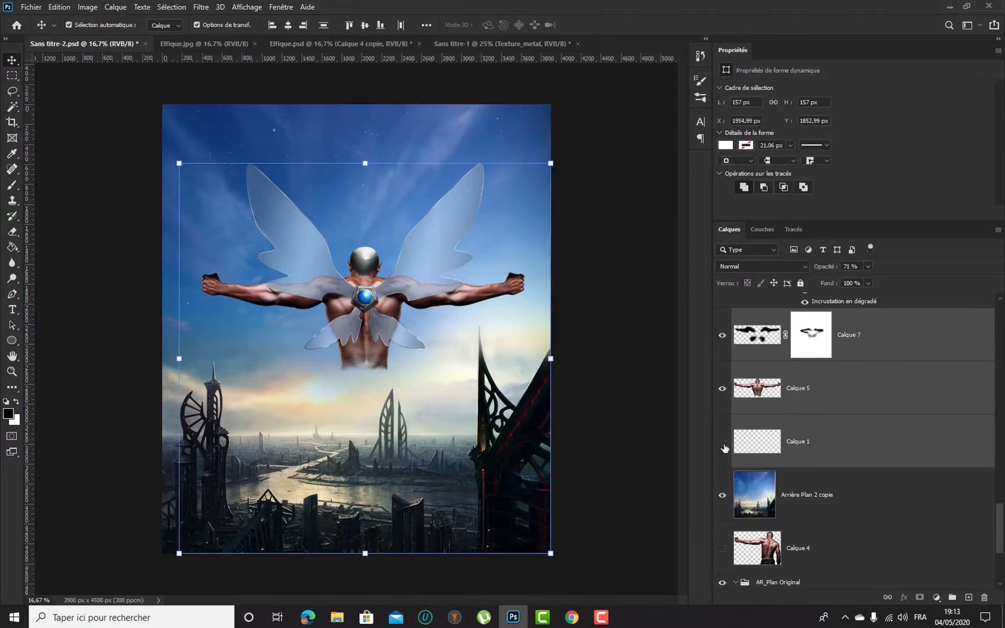
pyautogui.click(722, 445)
pyautogui.keyDown('ctrl'); pyautogui.click(859, 445); pyautogui.keyUp('ctrl')
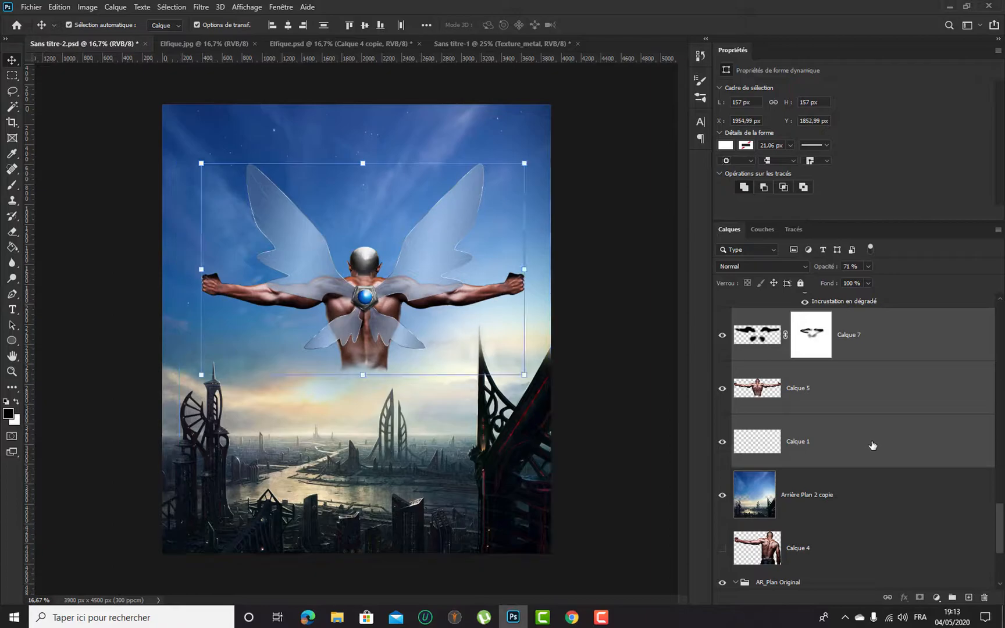
pyautogui.scroll(10, 818, 399)
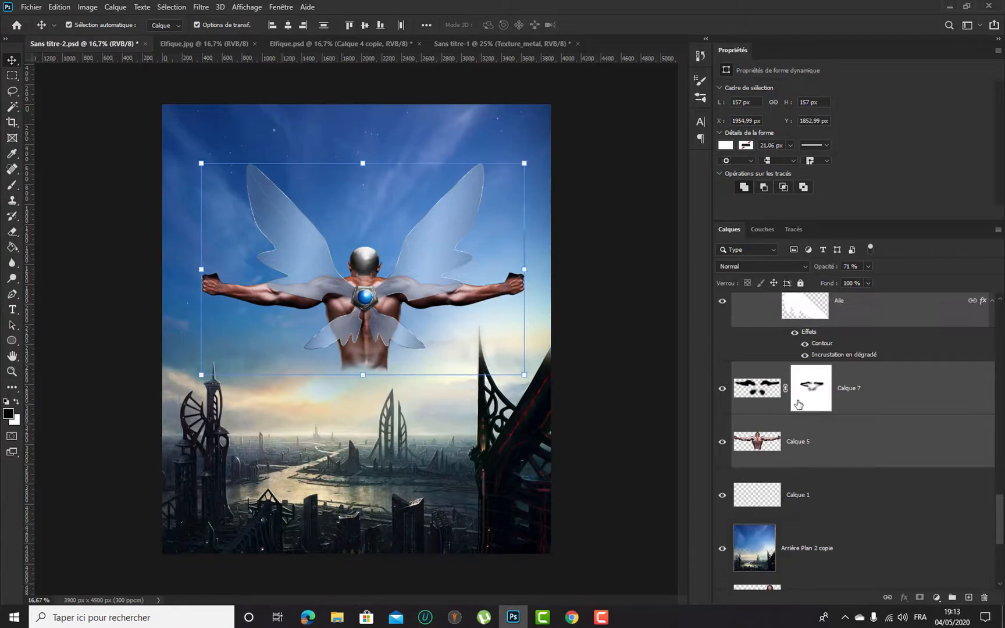
pyautogui.scroll(8, 822, 422)
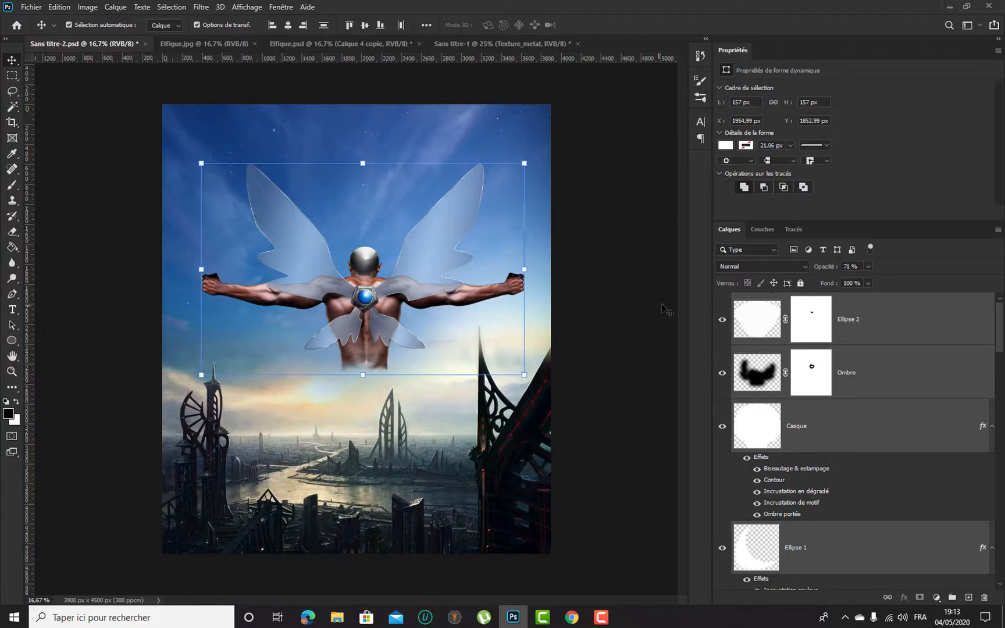
# Group the selected layers and rename the group Personnage
pyautogui.moveTo(878, 431); pyautogui.dragTo(938, 535)
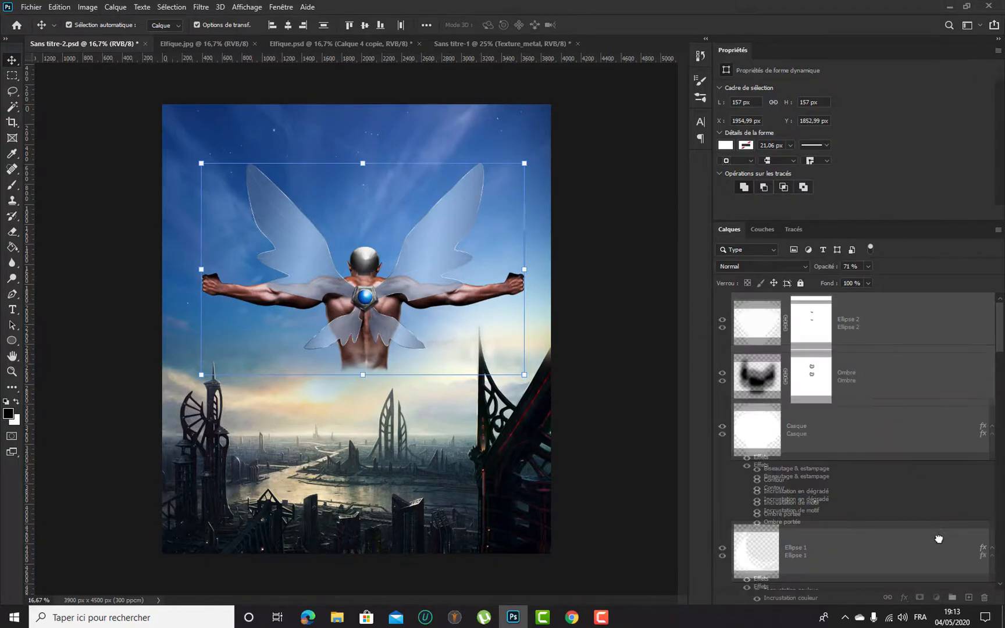
pyautogui.moveTo(949, 593); pyautogui.dragTo(951, 596)
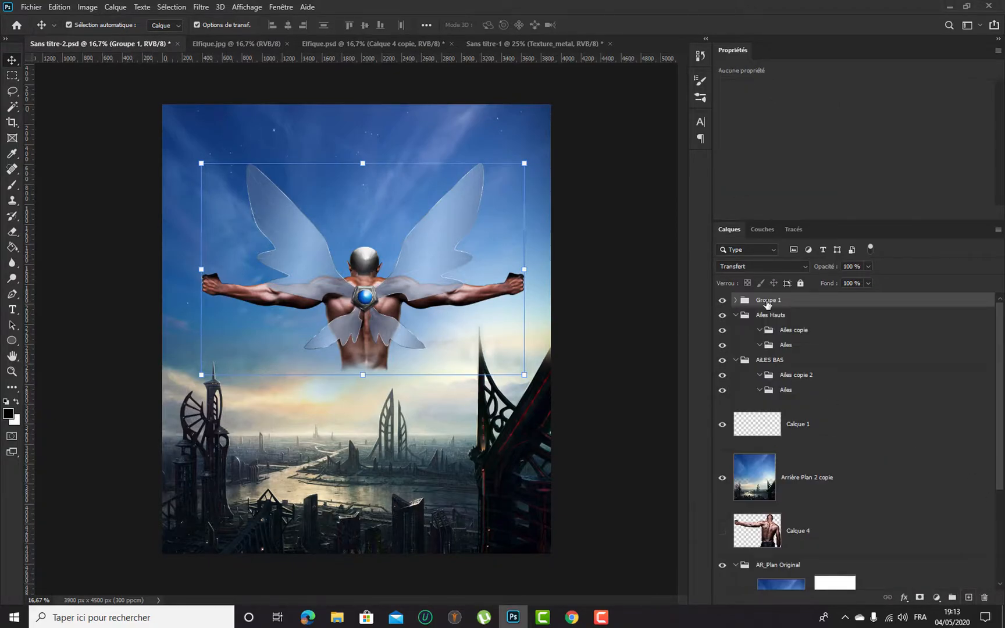
pyautogui.doubleClick(766, 300)
pyautogui.write('Personnage')
pyautogui.press('Return')
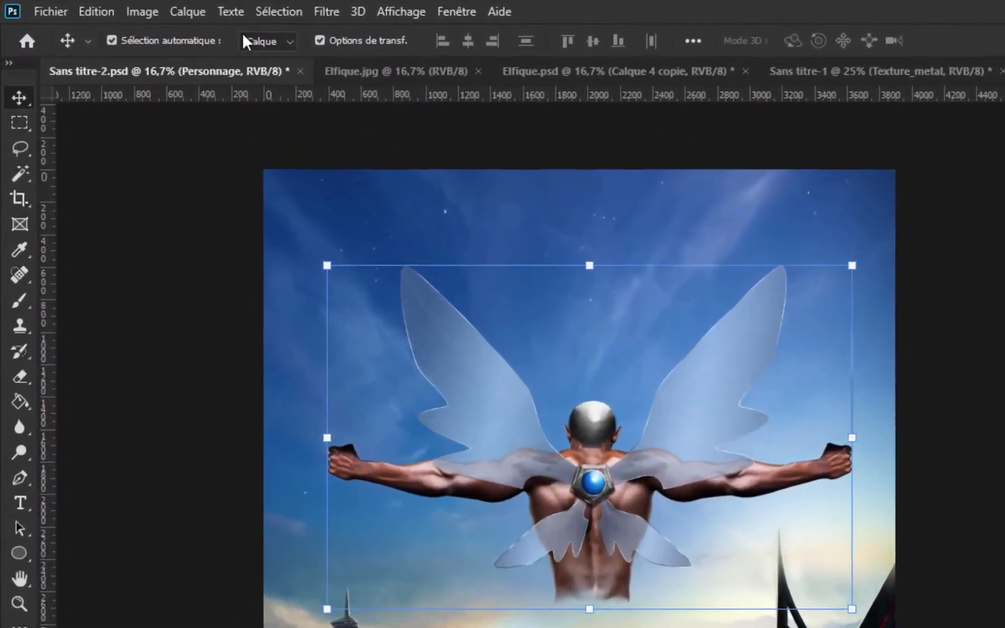
# Set the Move tool's automatic selection to Groupe and select the Personnage group on the canvas
pyautogui.click(164, 25)
pyautogui.click(269, 60)
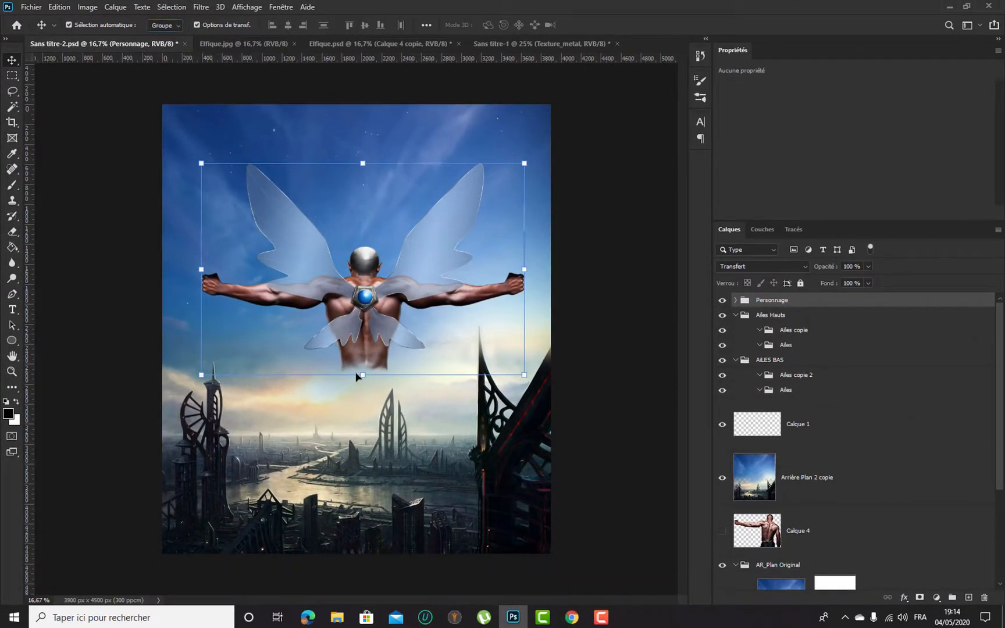
pyautogui.click(357, 376)
pyautogui.click(368, 299)
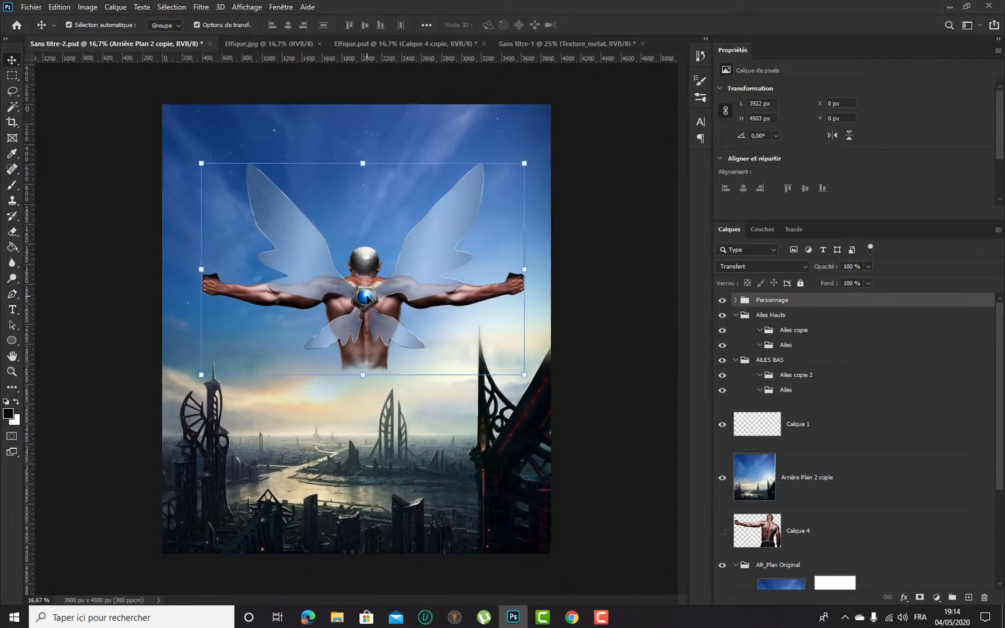
# Scale the Personnage group down to about 78 % and move it lower and slightly left in the sky
pyautogui.moveTo(364, 377); pyautogui.dragTo(362, 332)
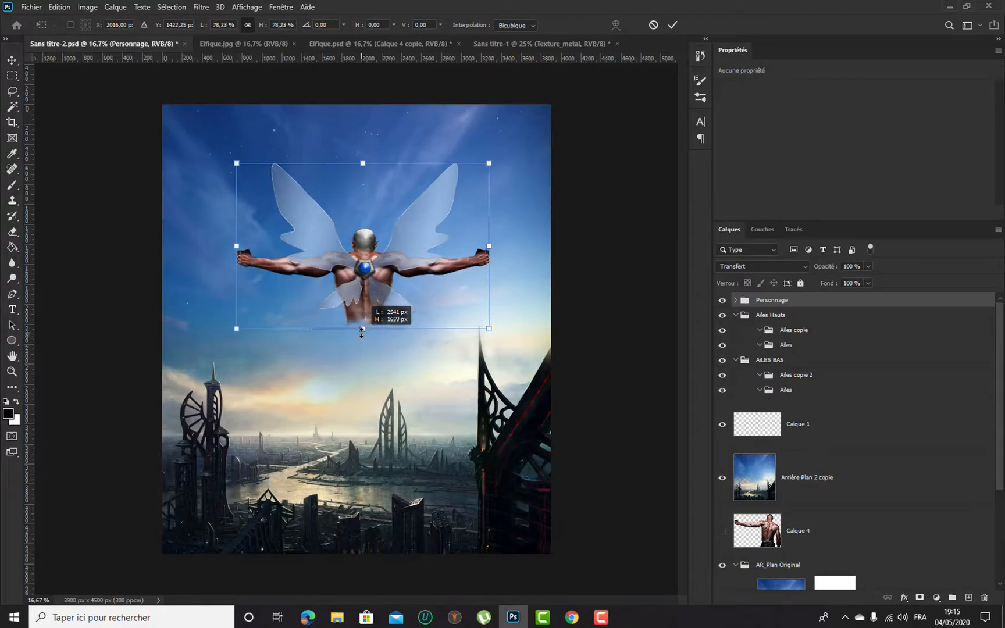
pyautogui.moveTo(379, 278); pyautogui.dragTo(370, 319)
pyautogui.press('Return')
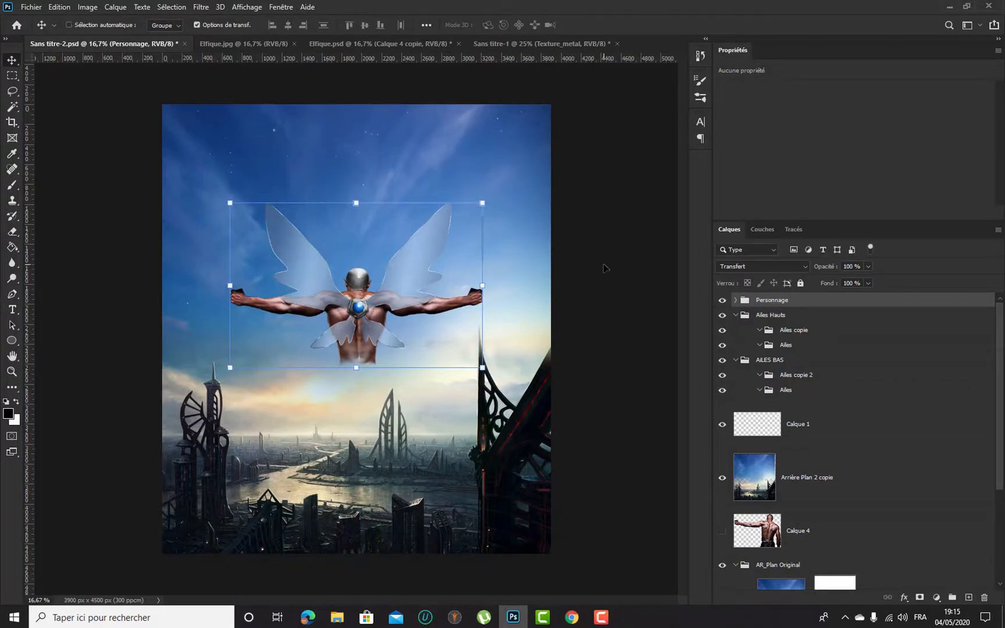
# Examine the resized character's helmet, back ornament and lower wings up close
pyautogui.hotkey('ctrl', '+')
pyautogui.hotkey('ctrl', '+')
pyautogui.hotkey('ctrl', '+')
pyautogui.hotkey('ctrl', '+')
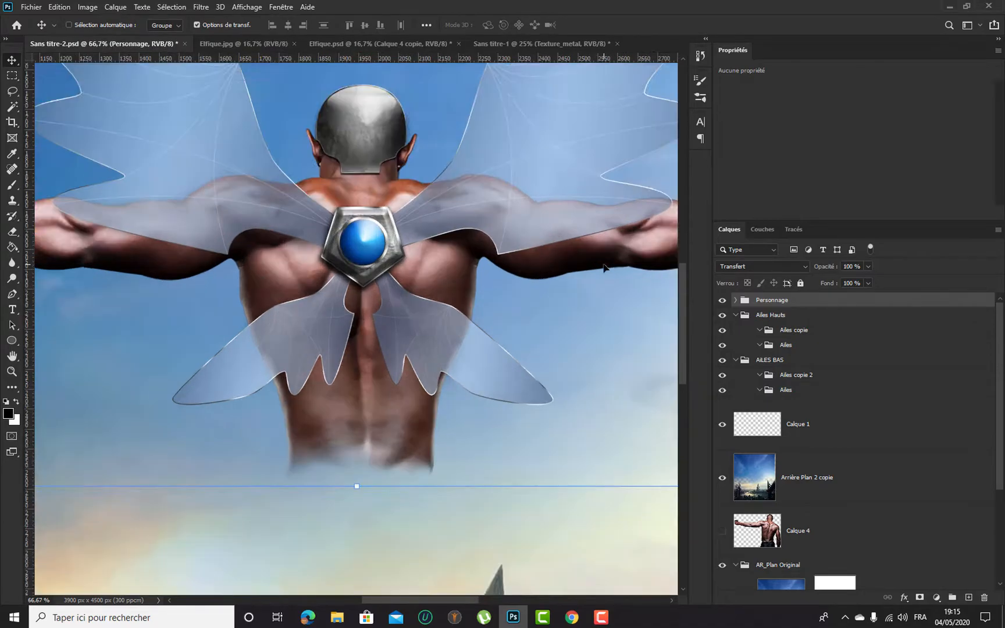
pyautogui.hotkey('ctrl', '+')
pyautogui.hotkey('ctrl', '+')
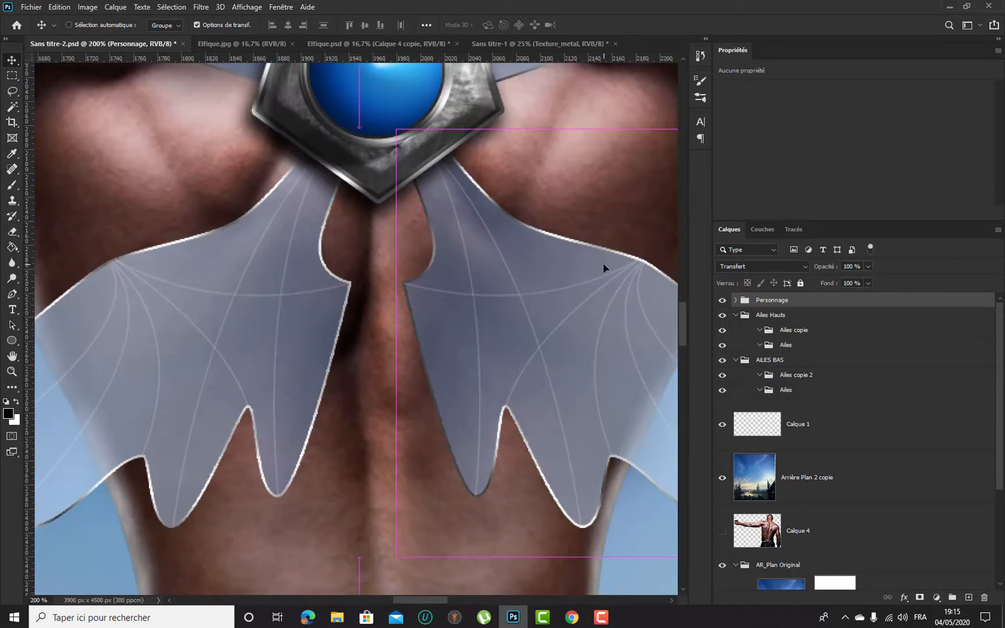
pyautogui.hotkey('ctrl', '-')
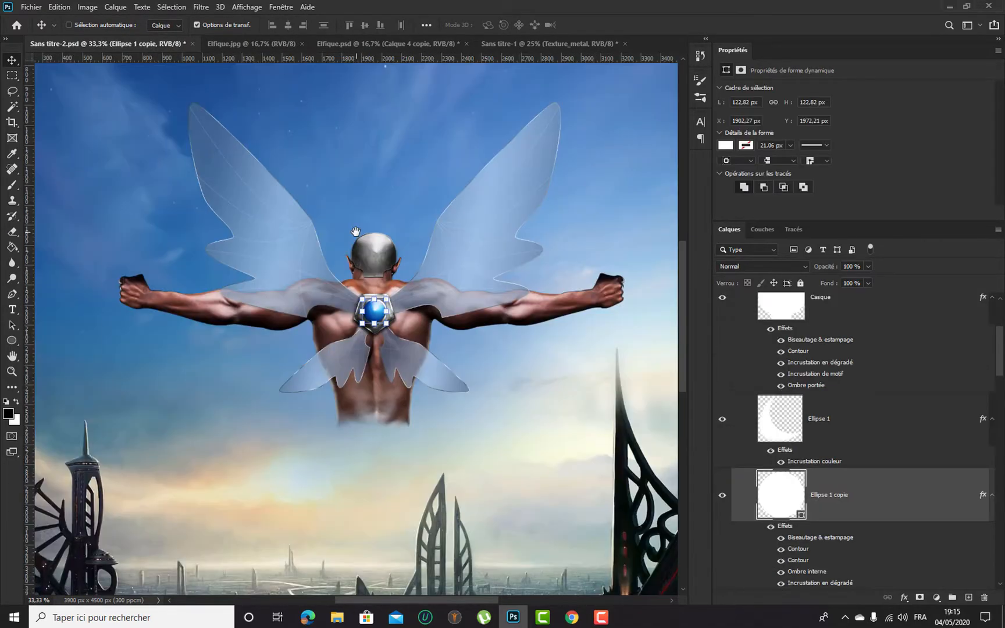
# Start a new document in centimetres with a width of 8 and a height of 15
pyautogui.hotkey('ctrl', 'n')
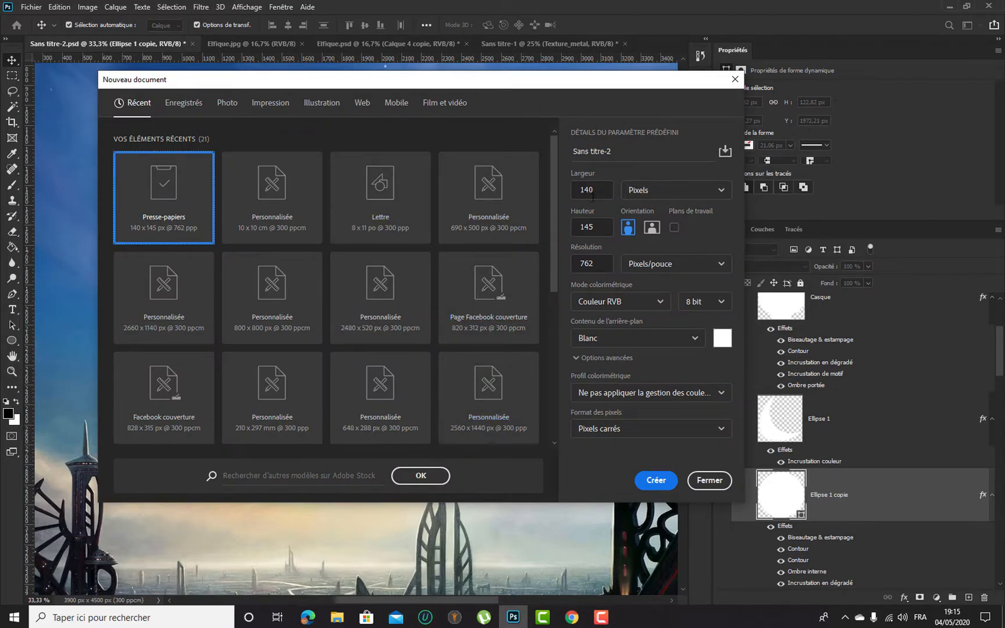
pyautogui.click(633, 196)
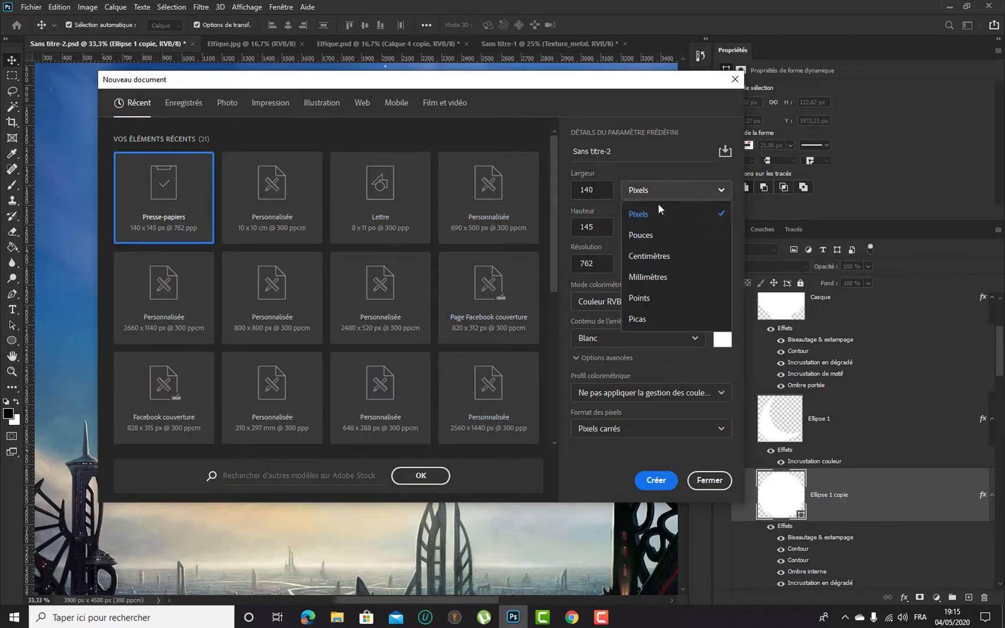
pyautogui.click(647, 243)
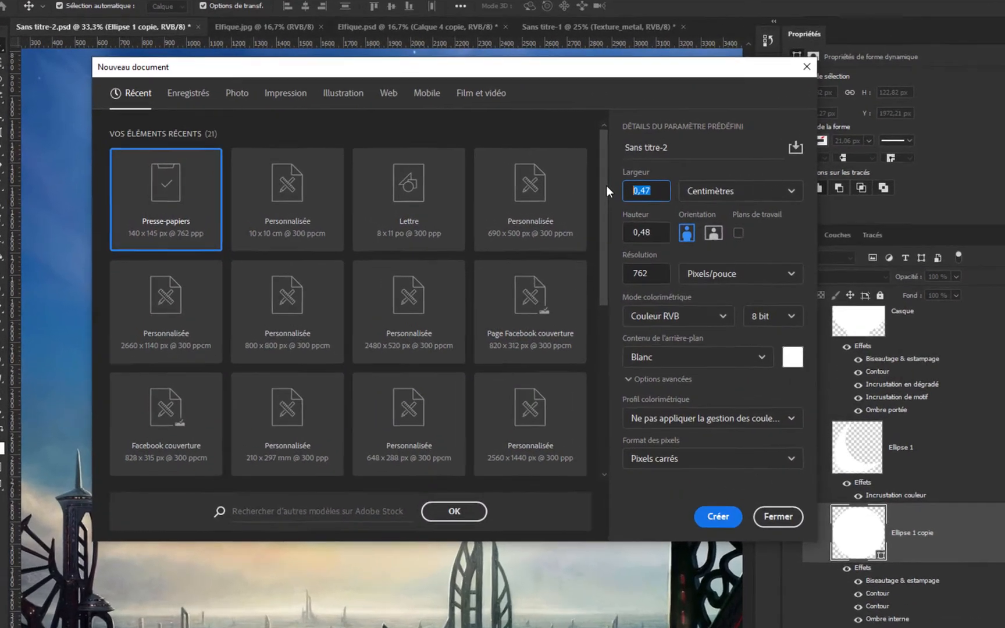
pyautogui.doubleClick(588, 190)
pyautogui.write('10')
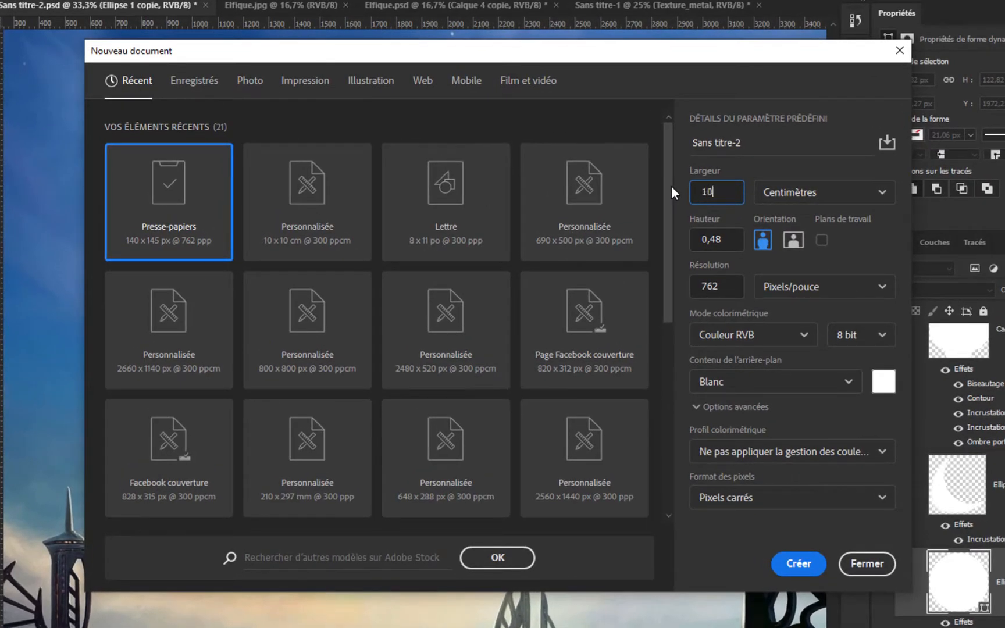
pyautogui.doubleClick(721, 196)
pyautogui.write('8')
pyautogui.press('Tab')
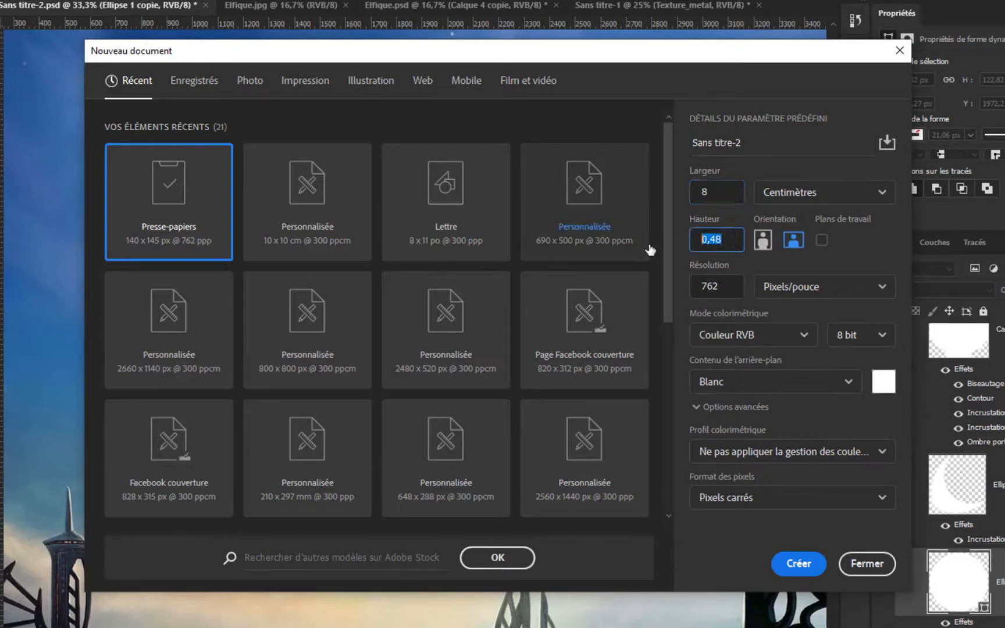
pyautogui.write('15')
pyautogui.press('Tab')
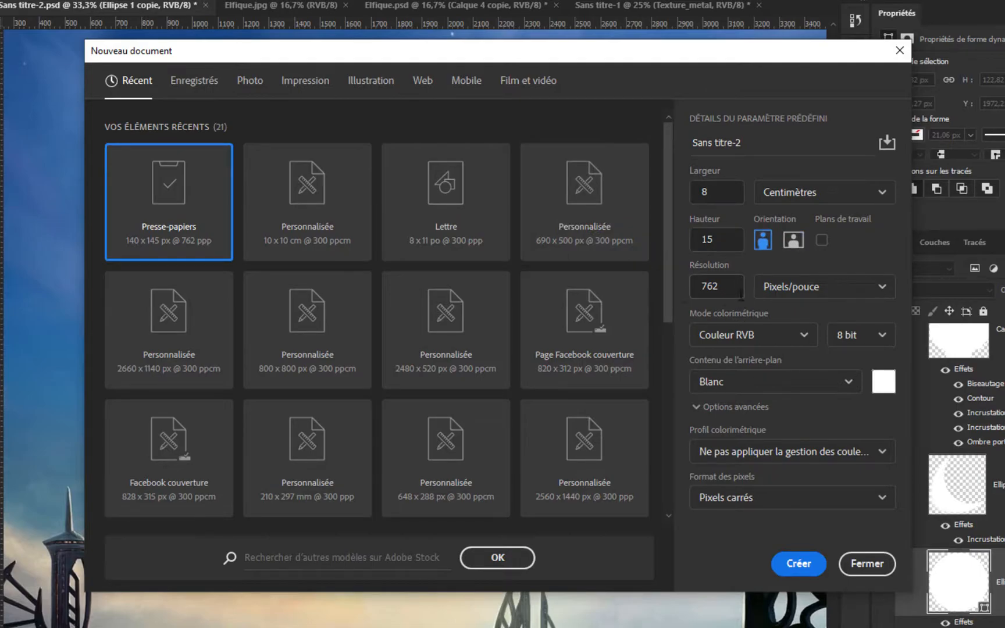
# Set the resolution to 300 pixels per centimetre, create the document and switch to the Pen tool
pyautogui.write('300')
pyautogui.click(803, 286)
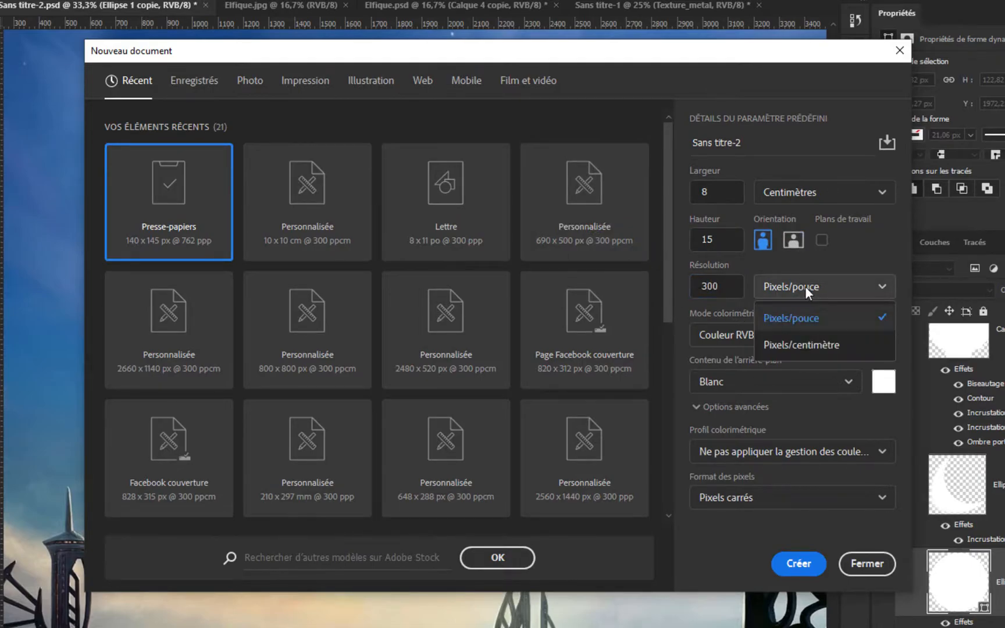
pyautogui.click(797, 344)
pyautogui.moveTo(734, 286); pyautogui.dragTo(659, 285)
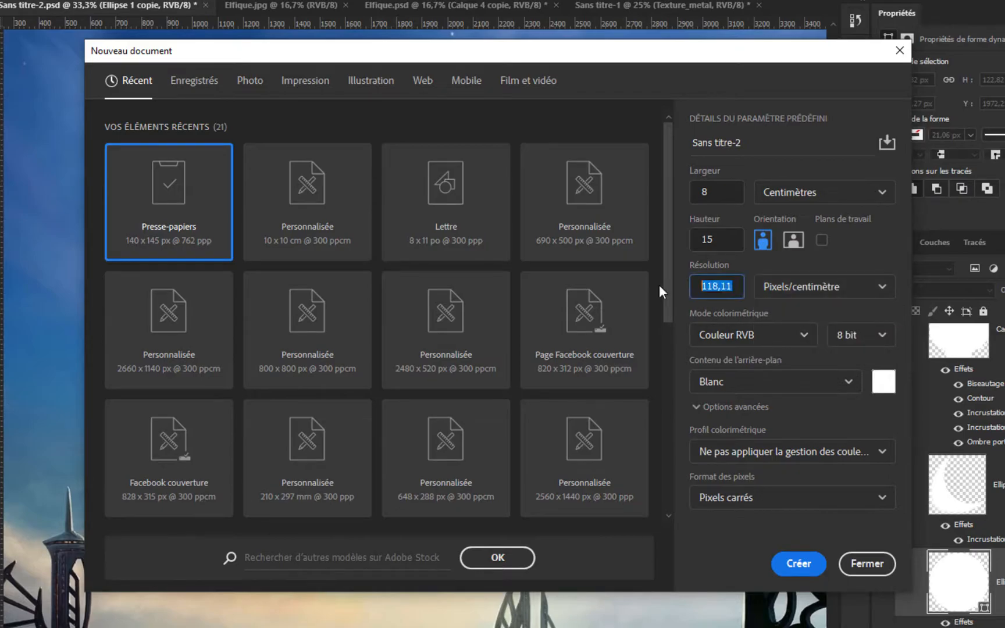
pyautogui.write('300')
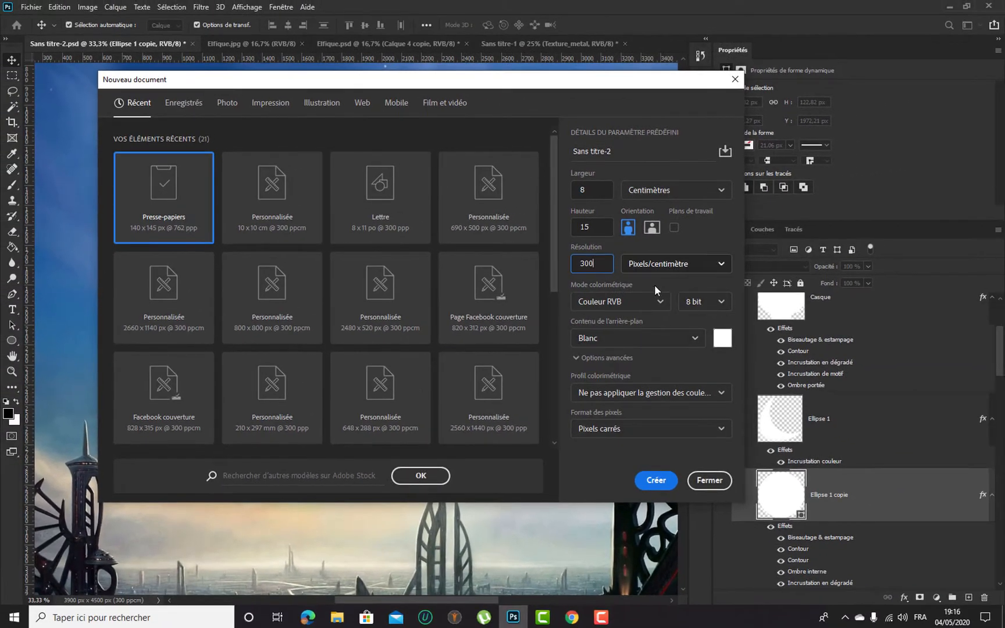
pyautogui.click(670, 476)
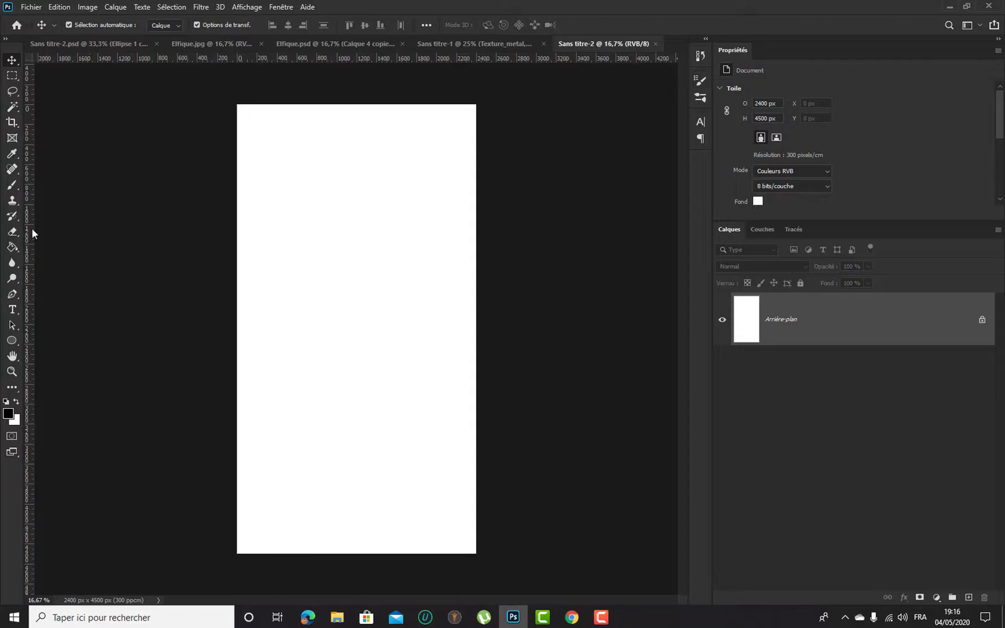
pyautogui.click(14, 295)
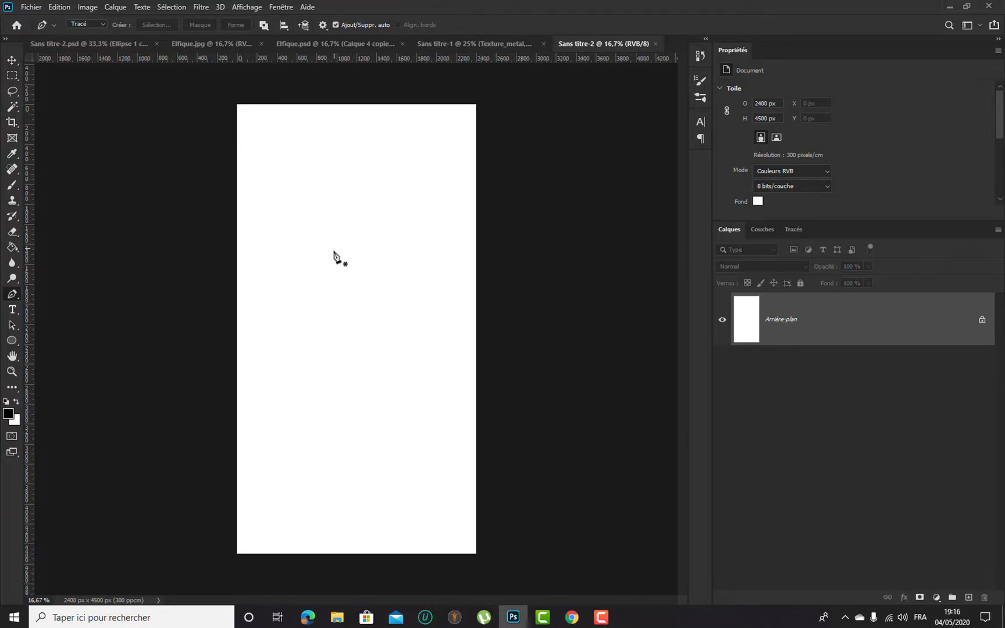
# Check the weapon's shape in the reference poster Elfique.jpg and return to the blank document
pyautogui.click(200, 42)
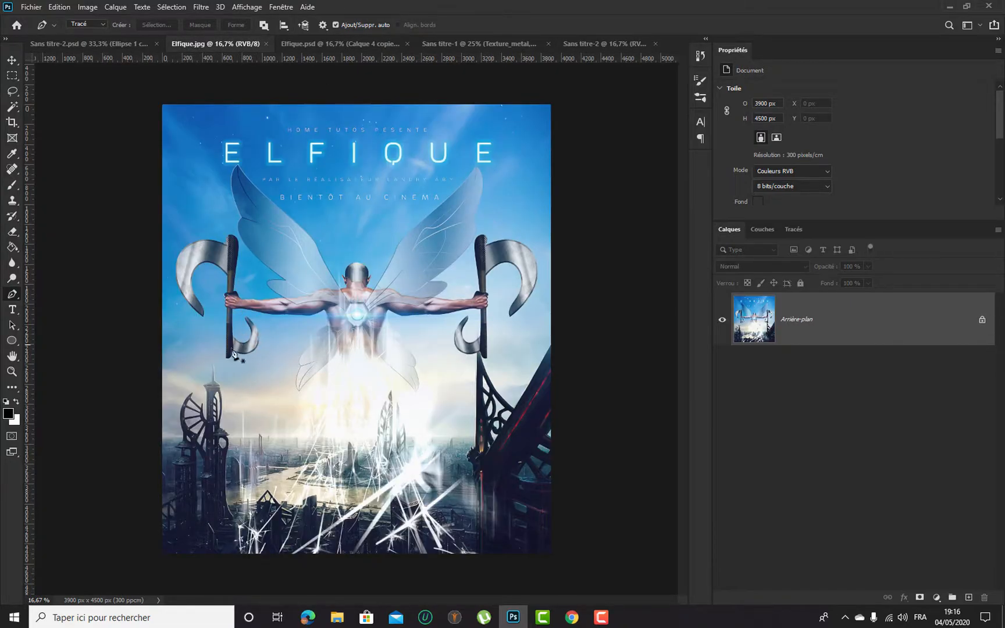
pyautogui.click(114, 42)
pyautogui.click(586, 41)
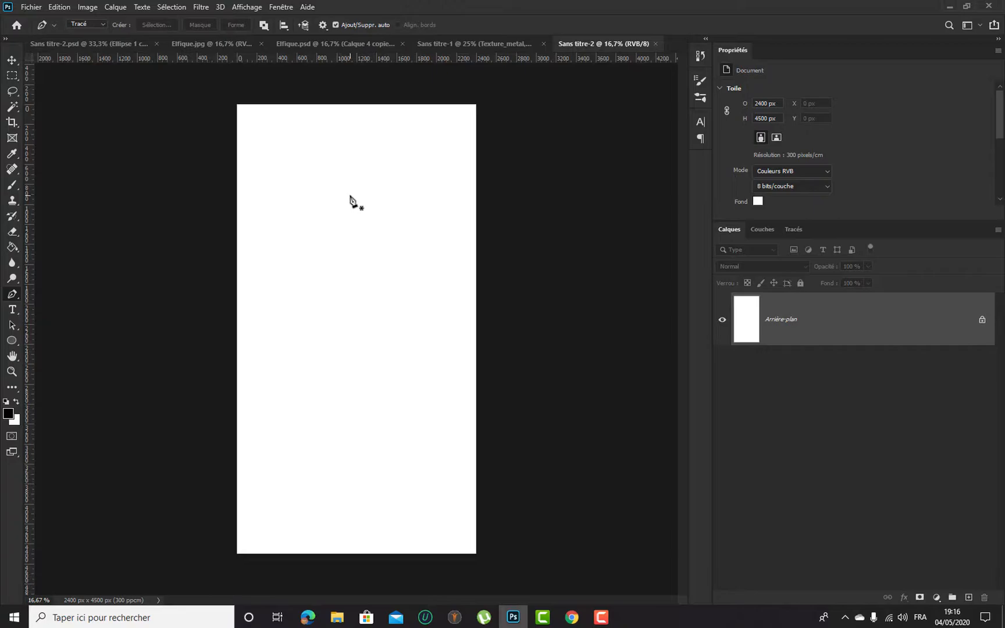
pyautogui.click(331, 196)
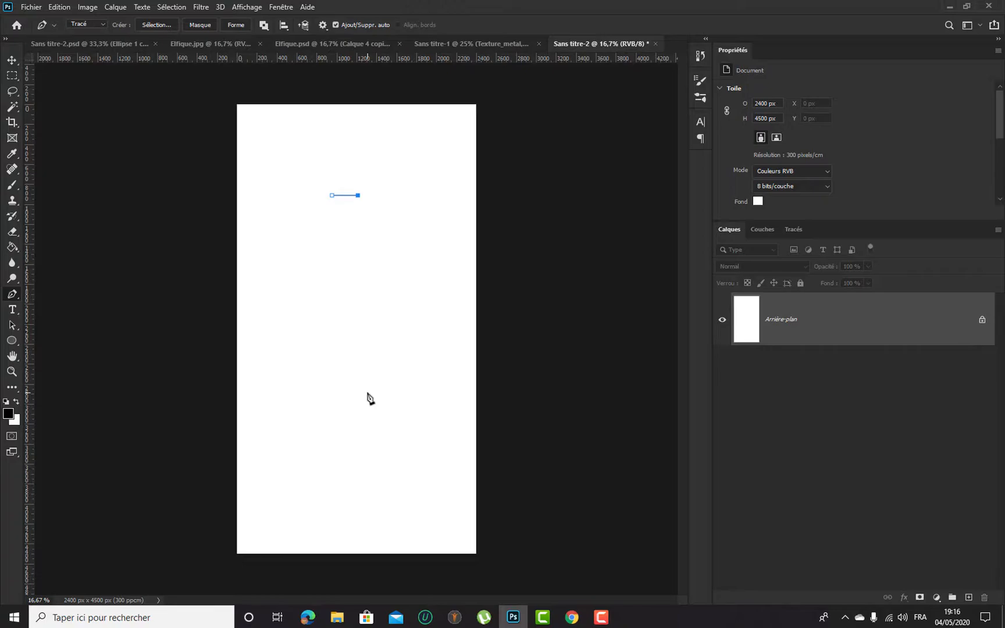
pyautogui.keyDown('shift'); pyautogui.click(370, 462); pyautogui.keyUp('shift')
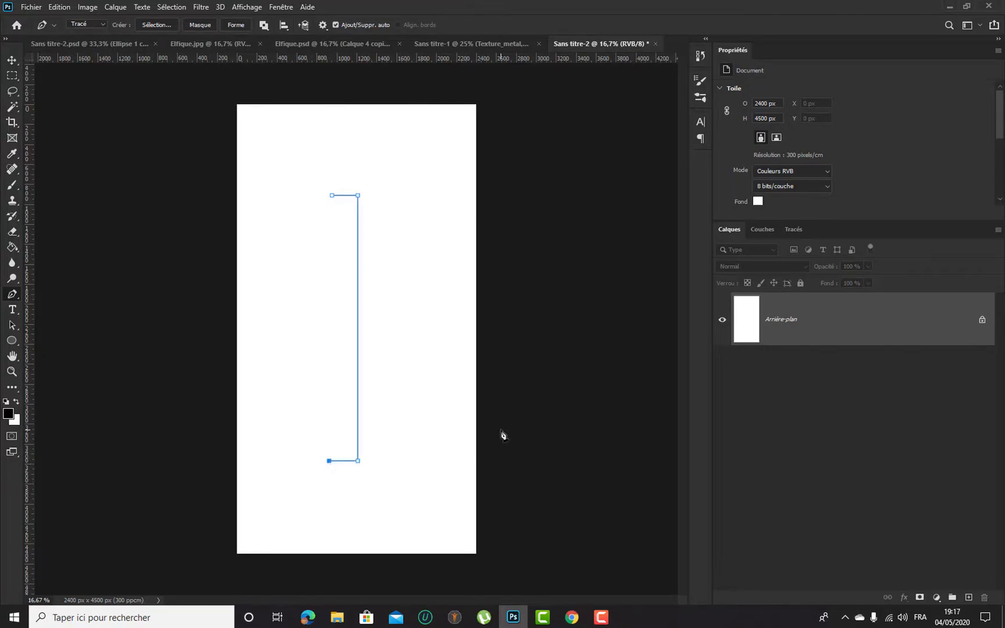
pyautogui.hotkey('ctrl', 'z')
pyautogui.hotkey('ctrl', 'z')
pyautogui.hotkey('ctrl', 'z')
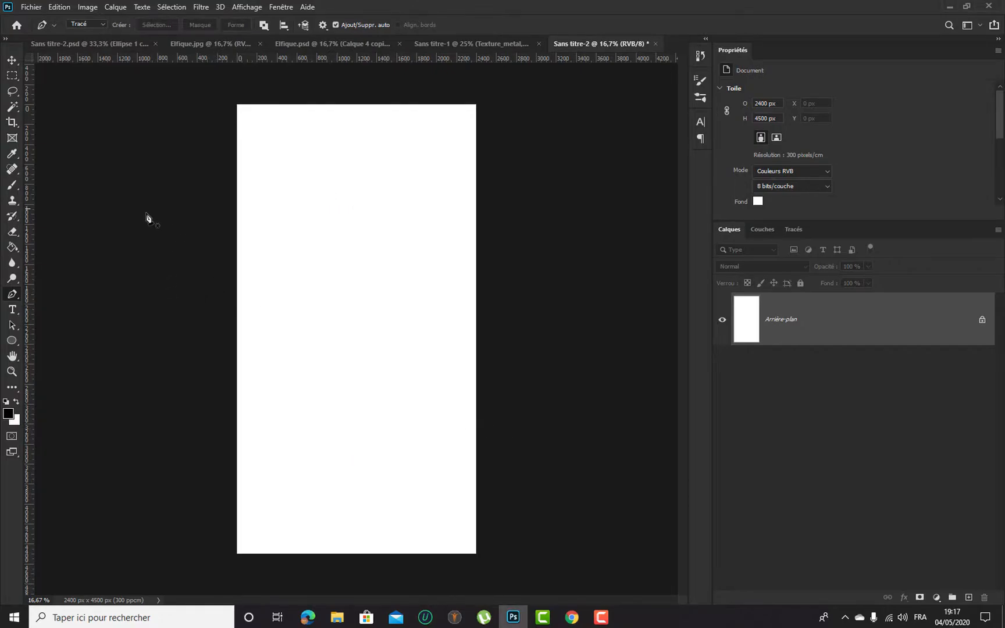
# Frame the handle area with vertical guides at about 970 and 1110 px and horizontal guides at about 640 and 3980 px
pyautogui.hotkey('ctrl', 'r')
pyautogui.hotkey('ctrl', 'r')
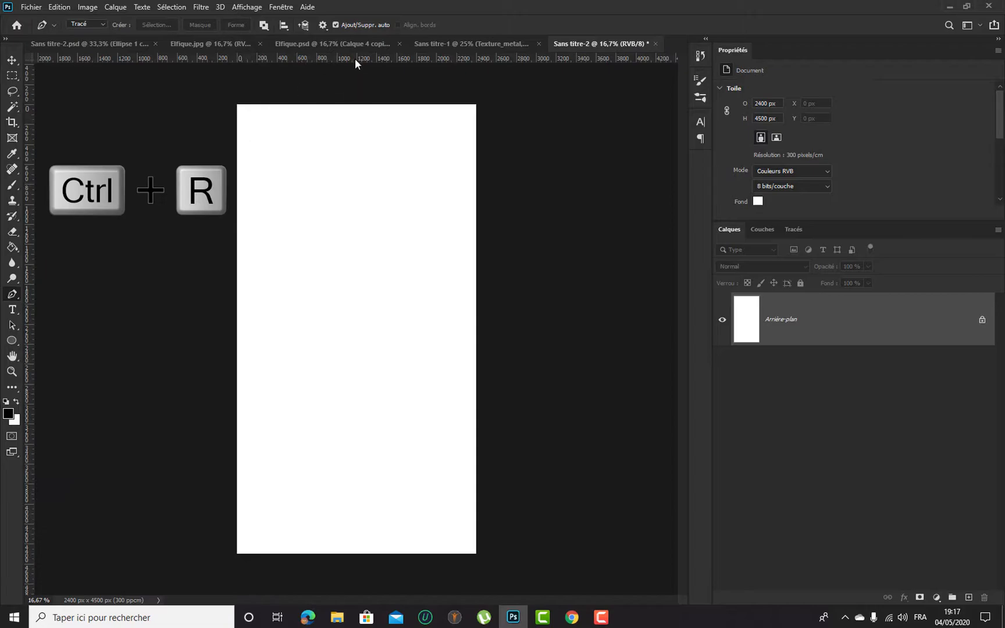
pyautogui.moveTo(32, 241); pyautogui.dragTo(333, 253)
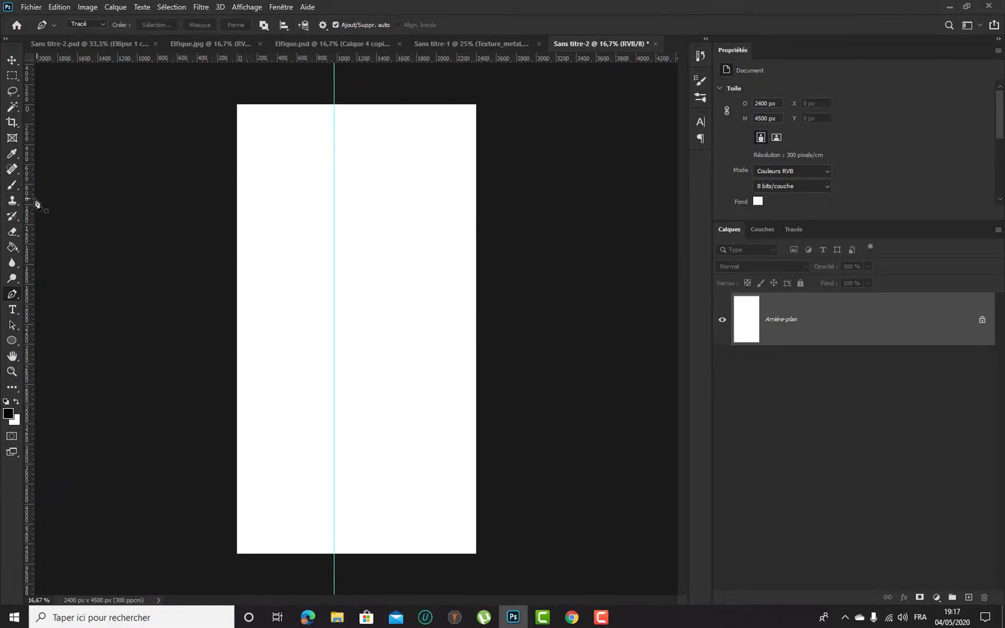
pyautogui.moveTo(27, 201); pyautogui.dragTo(347, 227)
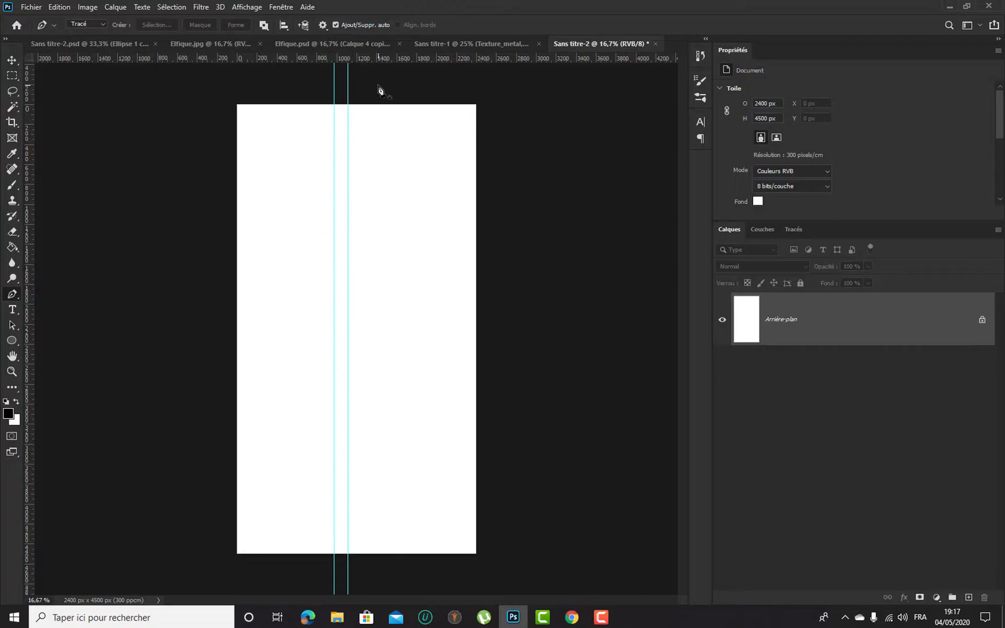
pyautogui.moveTo(379, 59); pyautogui.dragTo(389, 147)
pyautogui.moveTo(390, 169); pyautogui.dragTo(391, 169)
pyautogui.moveTo(384, 58); pyautogui.dragTo(424, 501)
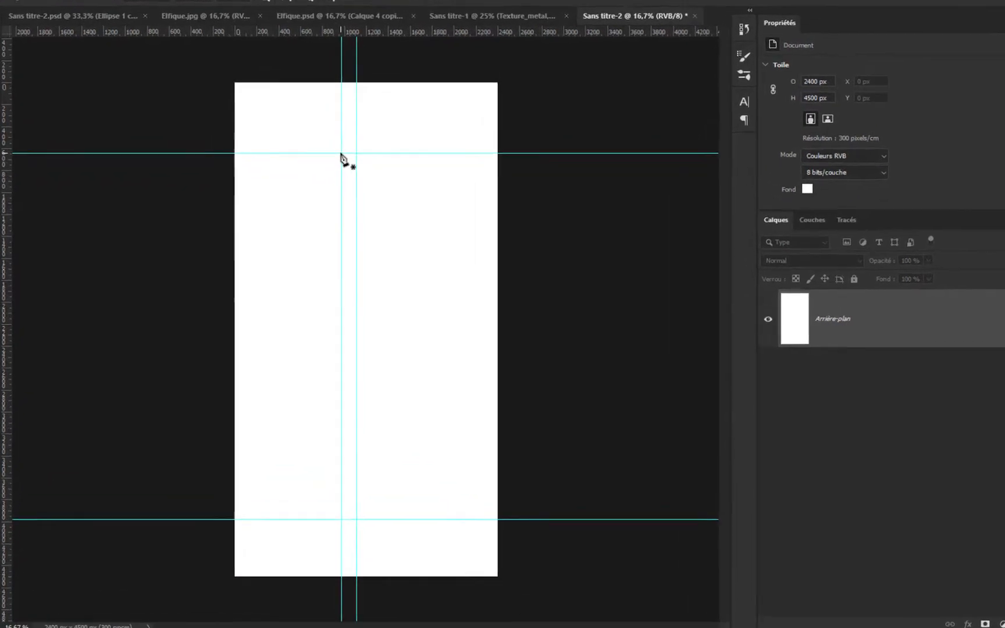
# Draw a closed, narrow rectangular path for the weapon's handle with the Pen tool, using the four guide intersections as corners
pyautogui.hotkey('ctrl', '+')
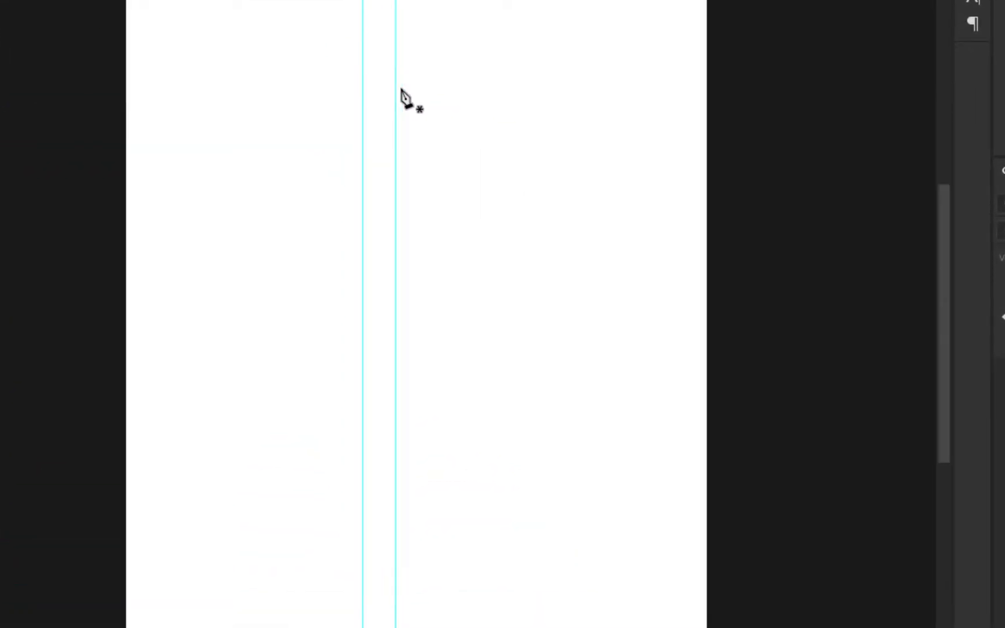
pyautogui.moveTo(408, 87); pyautogui.dragTo(444, 195)
pyautogui.click(405, 49)
pyautogui.click(438, 49)
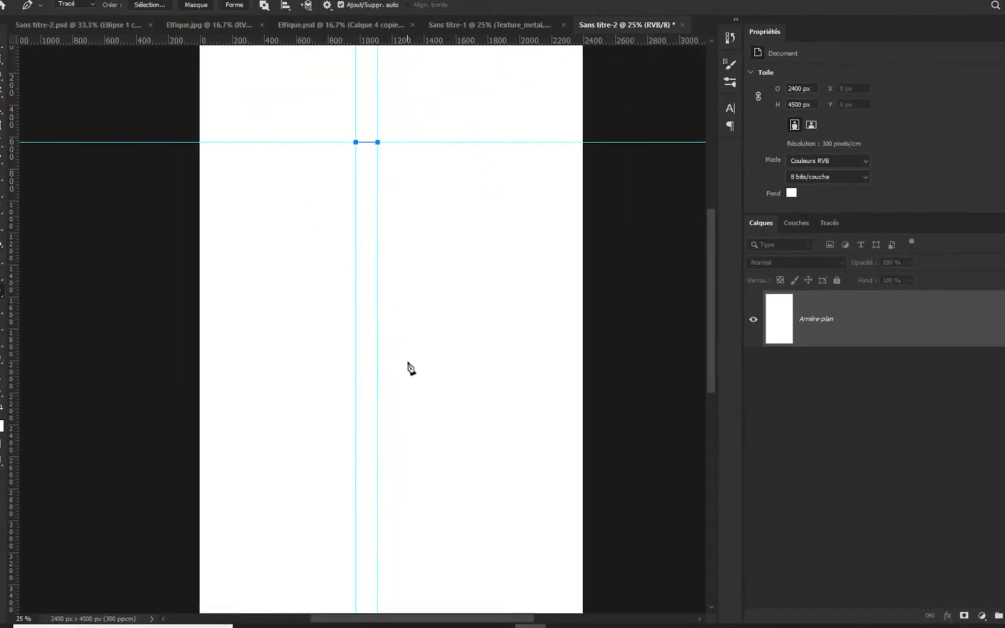
pyautogui.scroll(-5, 407, 309)
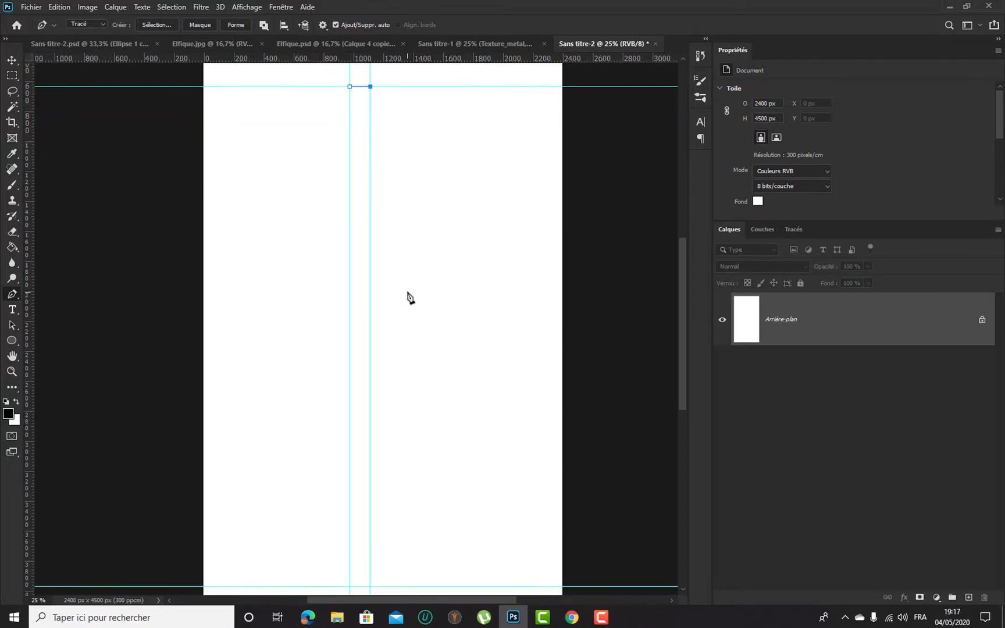
pyautogui.scroll(-2, 401, 321)
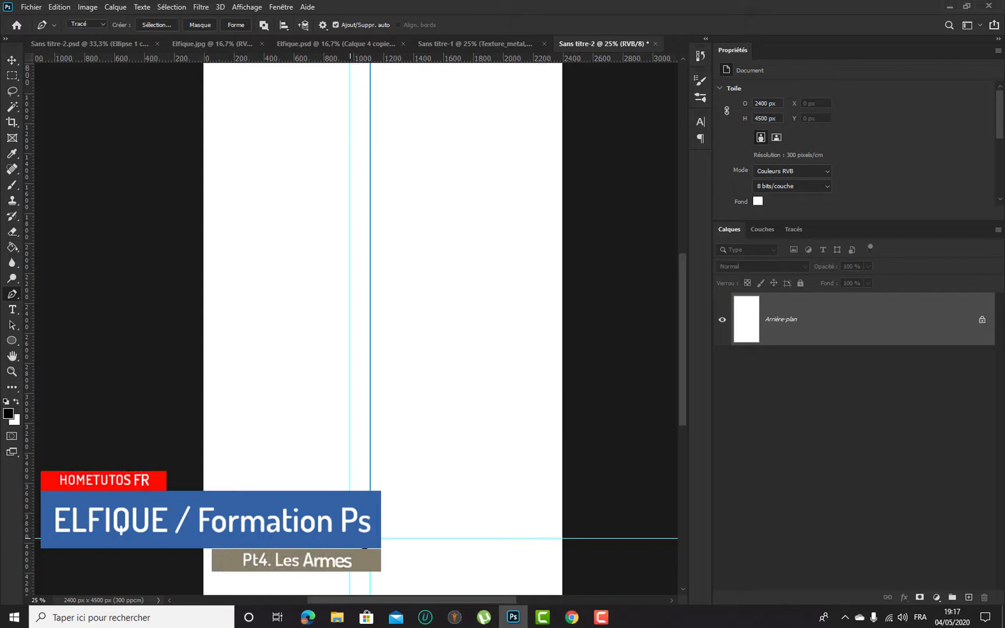
pyautogui.scroll(3, 349, 419)
pyautogui.click(350, 125)
pyautogui.scroll(-1, 363, 280)
pyautogui.scroll(-3, 364, 280)
pyautogui.scroll(3, 363, 280)
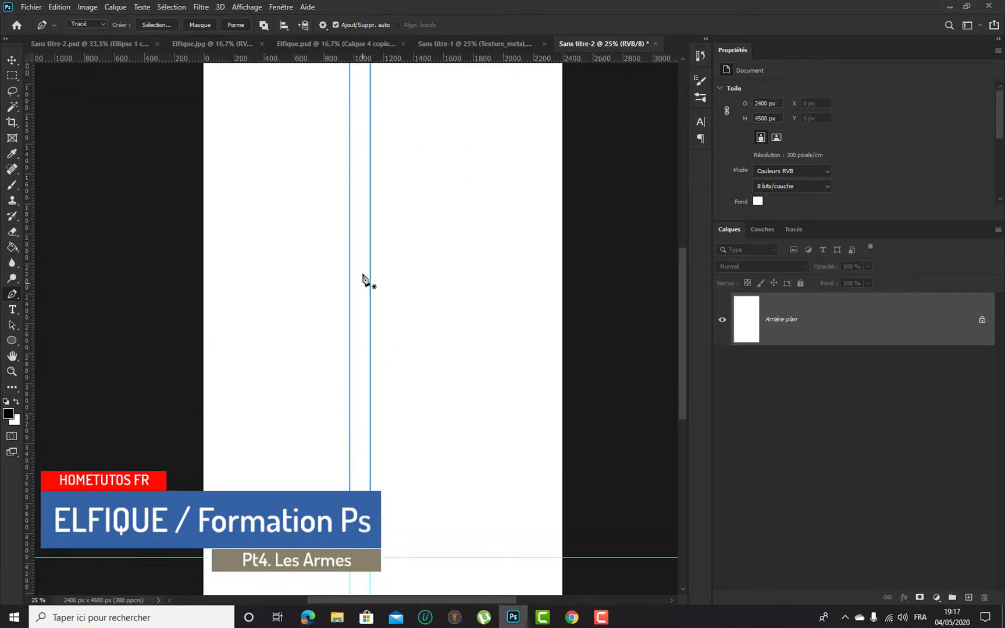
pyautogui.hotkey('ctrl', 'h')
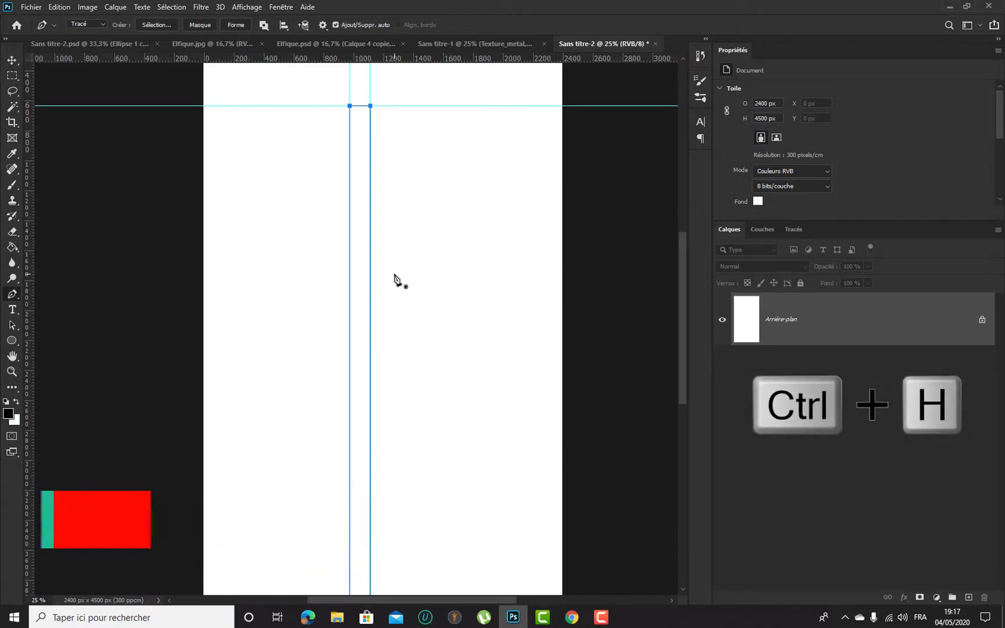
pyautogui.hotkey('ctrl', 'h')
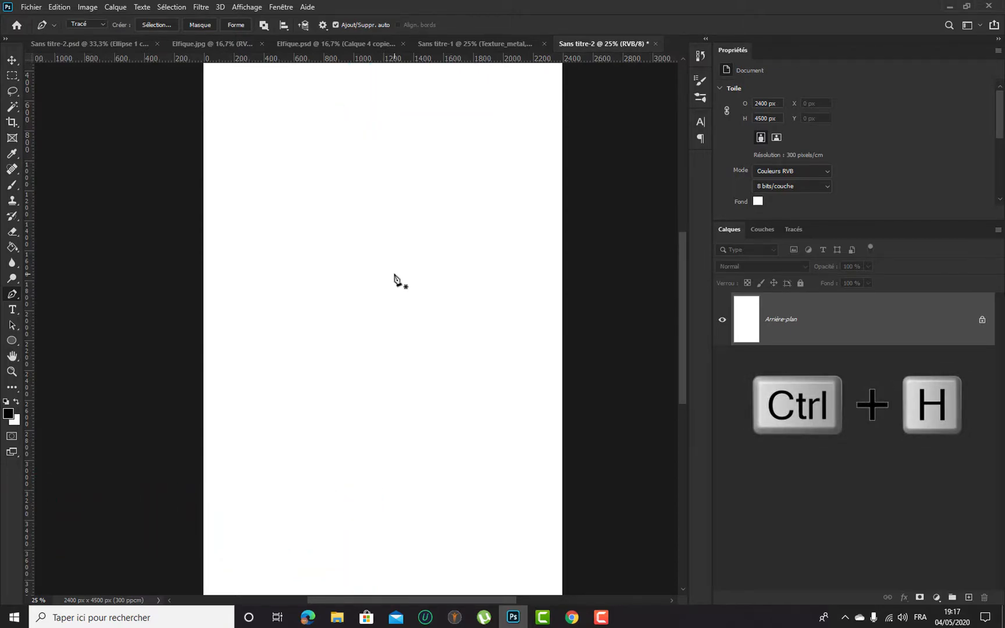
pyautogui.hotkey('ctrl', 'h')
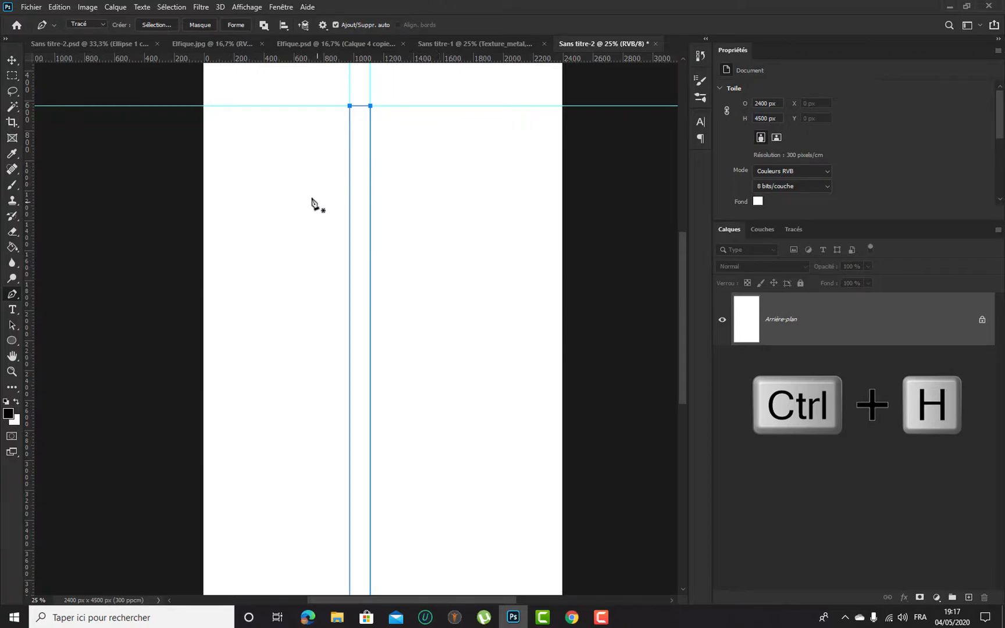
# Remove all four guides from the canvas with the Move tool and switch back to the Pen tool
pyautogui.click(11, 60)
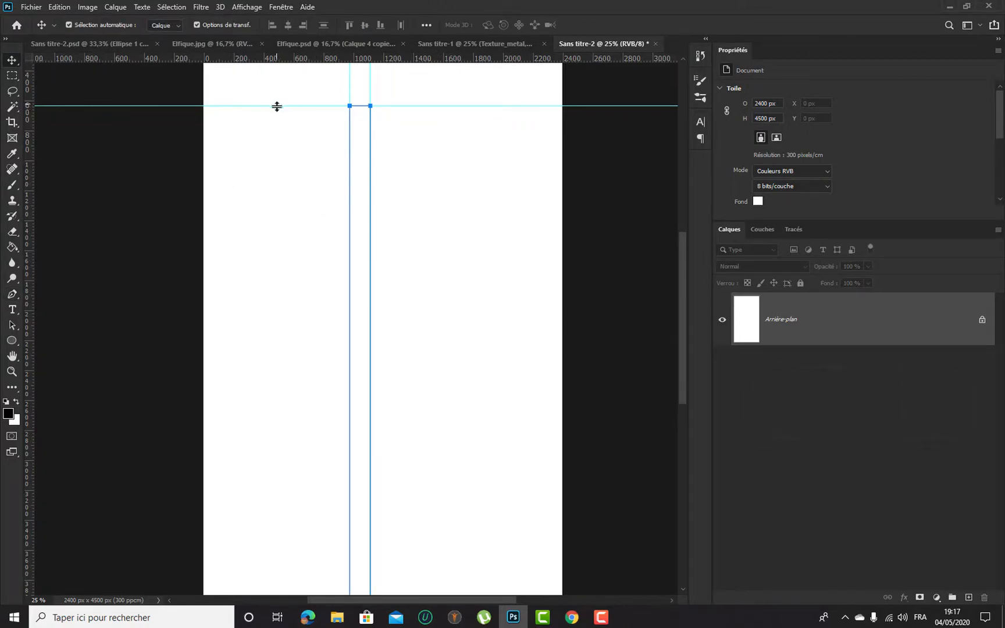
pyautogui.moveTo(308, 2); pyautogui.dragTo(309, 5)
pyautogui.moveTo(349, 88); pyautogui.dragTo(28, 86)
pyautogui.moveTo(370, 85); pyautogui.dragTo(28, 183)
pyautogui.click(11, 295)
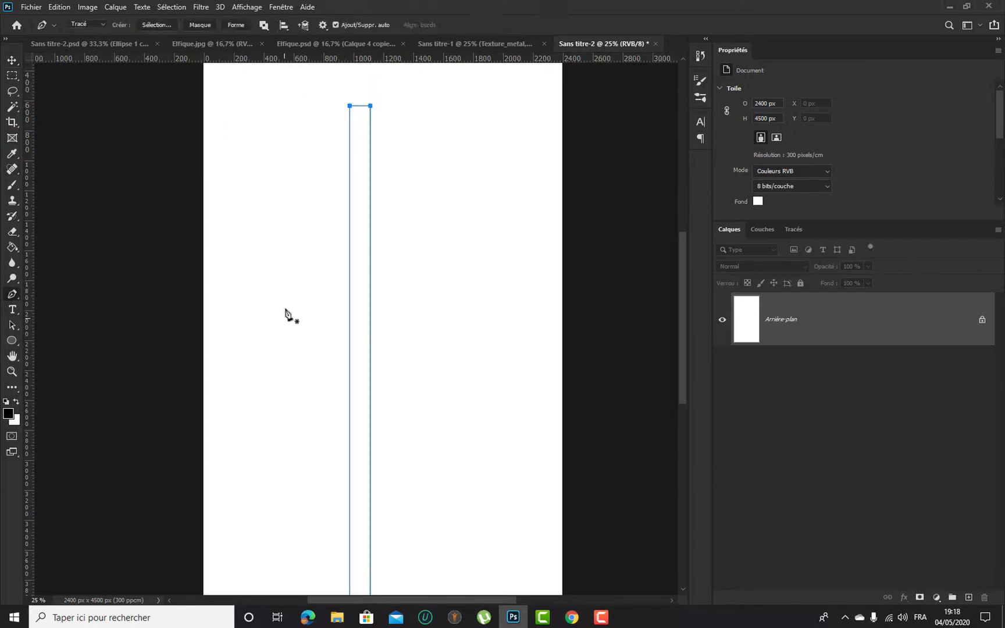
pyautogui.hotkey('ctrl', '-')
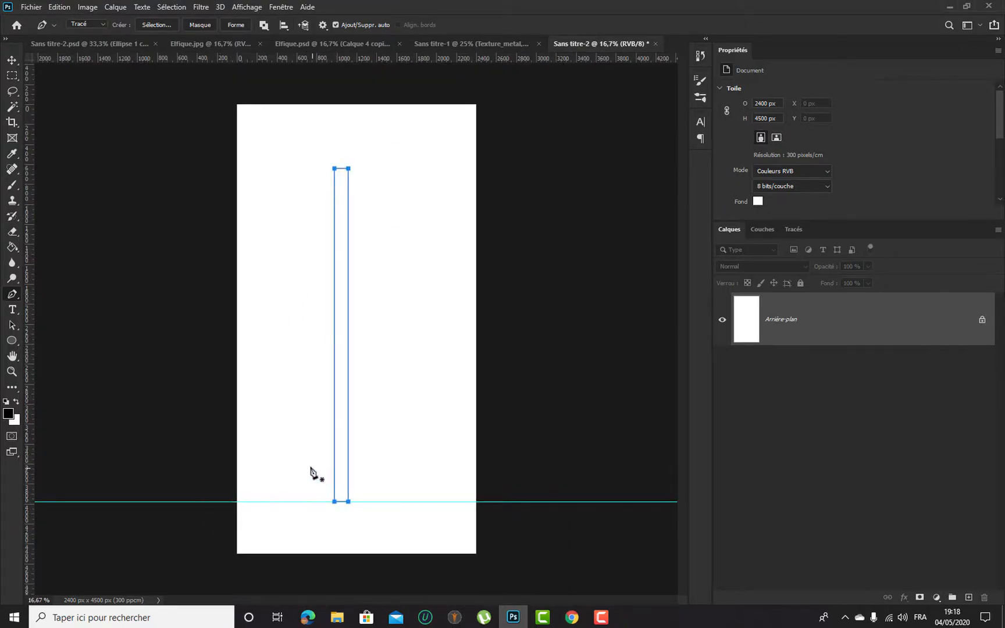
pyautogui.moveTo(195, 500); pyautogui.dragTo(219, 23)
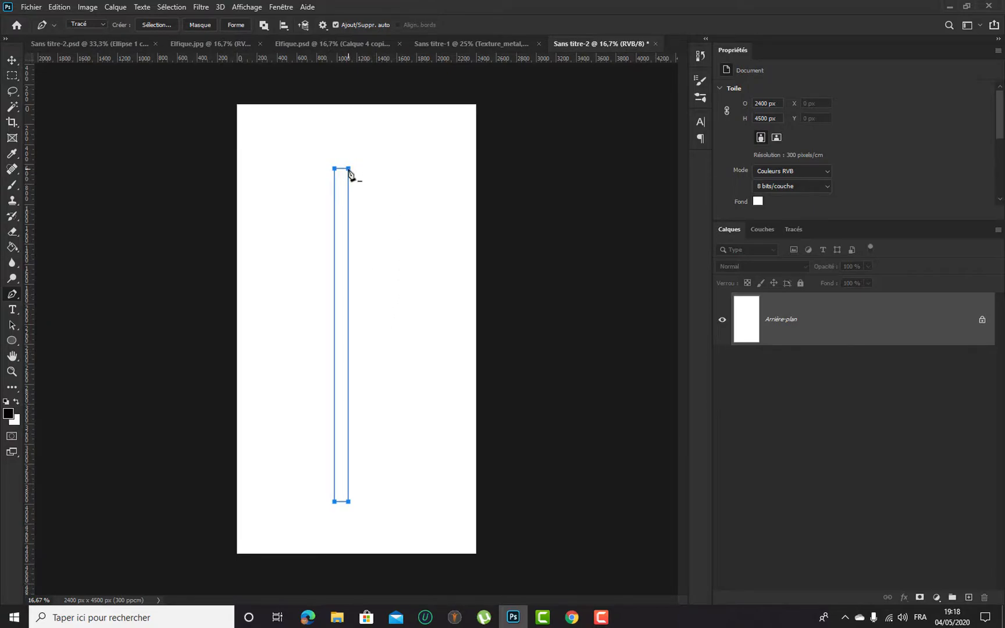
# Add an anchor point in the middle of the handle's top edge, raise it slightly and curve both top corners
pyautogui.hotkey('ctrl', '+')
pyautogui.hotkey('ctrl', '+')
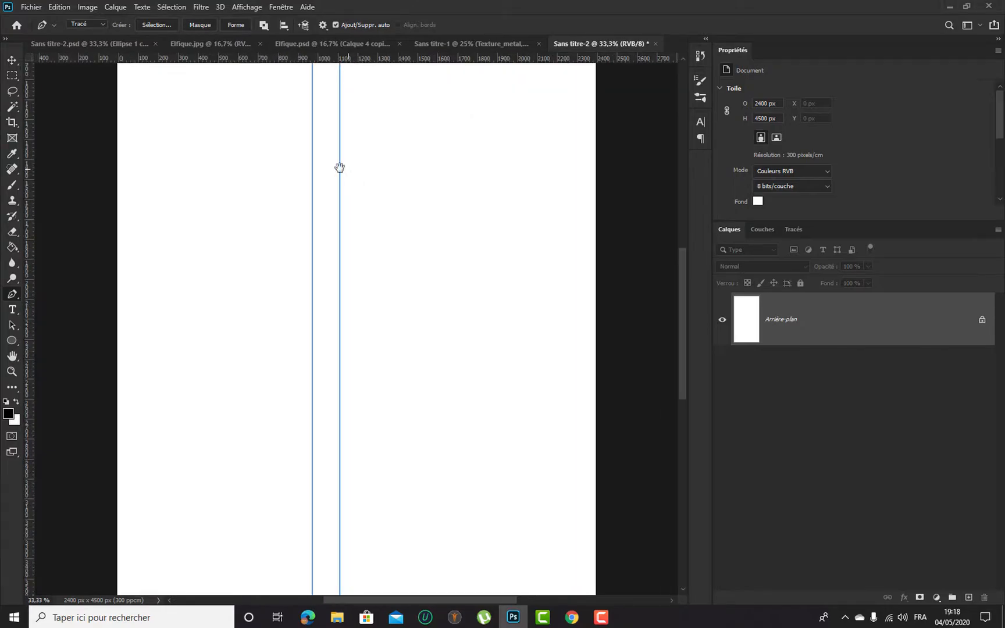
pyautogui.moveTo(344, 169); pyautogui.dragTo(342, 327)
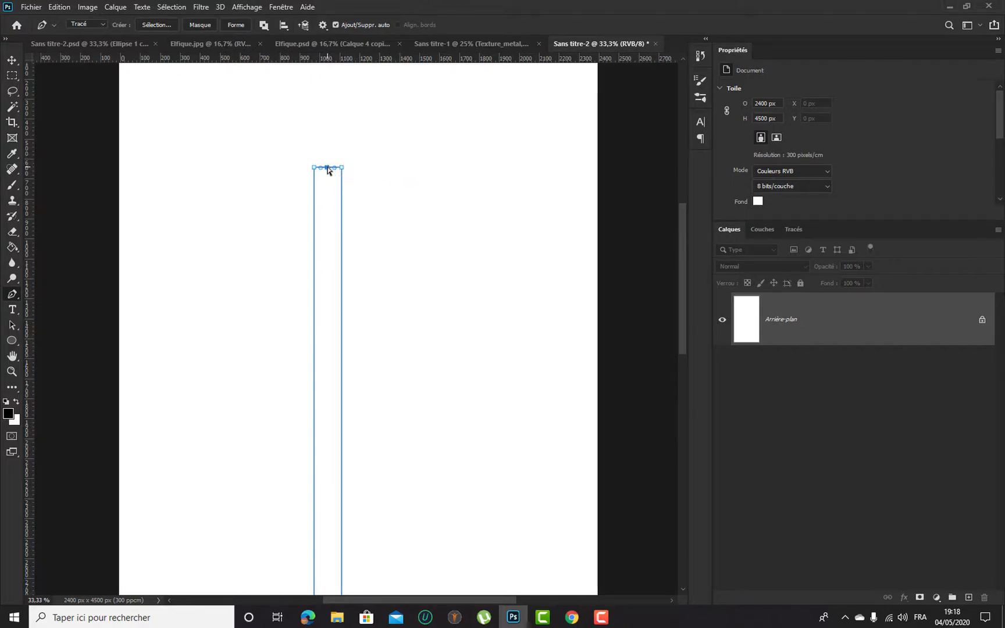
pyautogui.moveTo(328, 168); pyautogui.dragTo(329, 156)
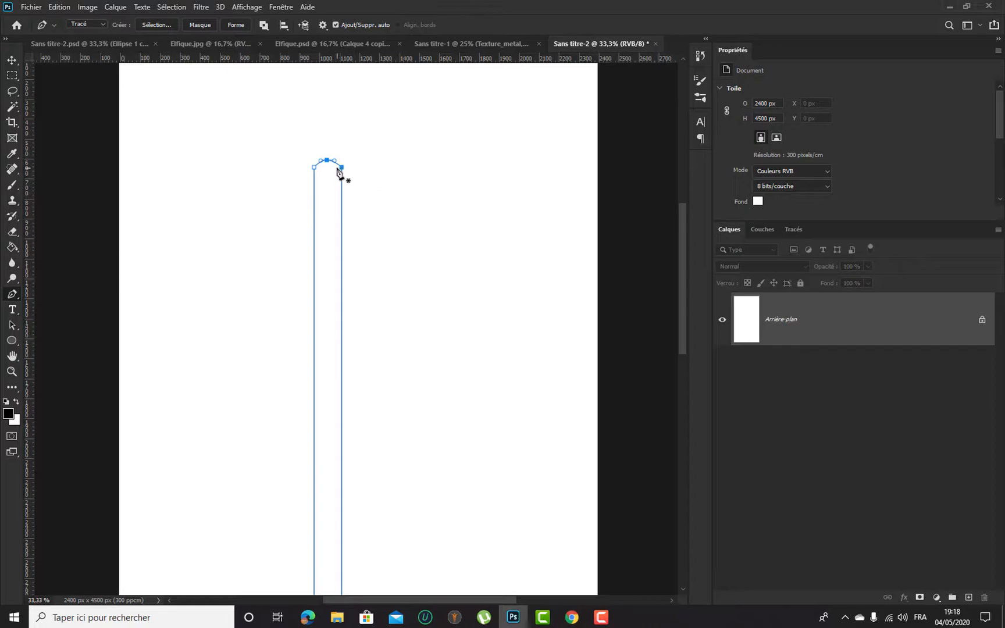
pyautogui.moveTo(342, 168); pyautogui.dragTo(335, 195)
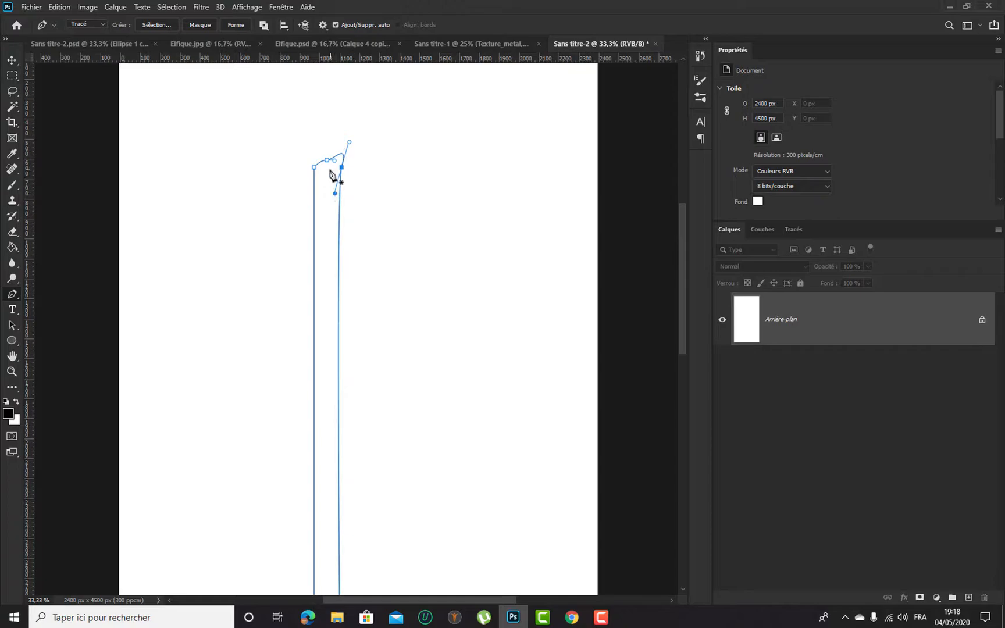
pyautogui.moveTo(314, 168)
pyautogui.mouseDown()
pyautogui.moveTo(316, 179)
pyautogui.moveTo(325, 164)
pyautogui.moveTo(305, 160)
pyautogui.mouseUp()
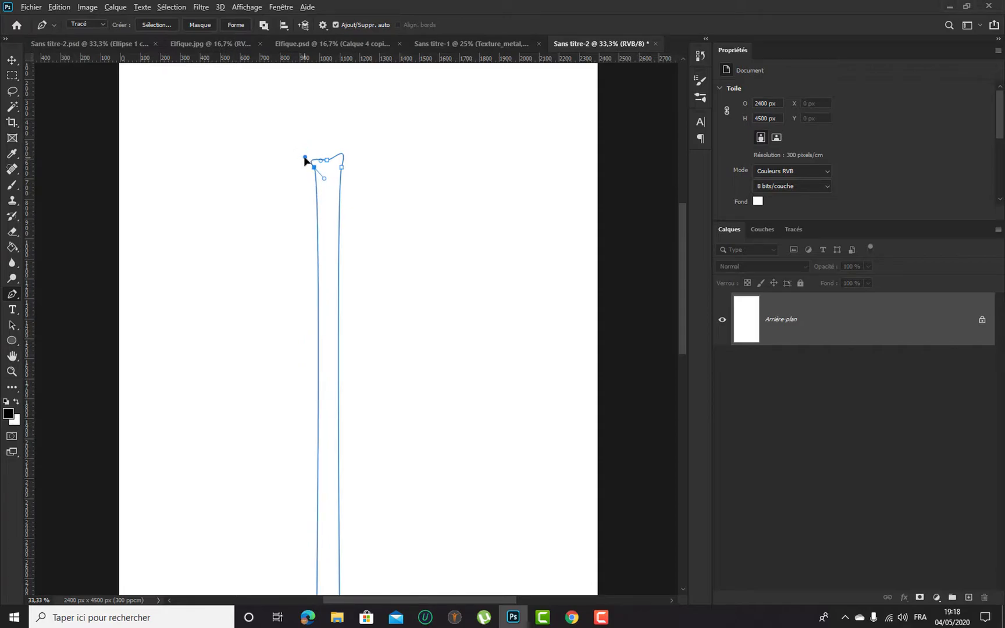
# Add an anchor point to the handle's bottom edge, pull it down, spread the bottom corners and curve them into a hooked pommel
pyautogui.moveTo(355, 298); pyautogui.dragTo(375, 139)
pyautogui.moveTo(364, 290); pyautogui.dragTo(367, 262)
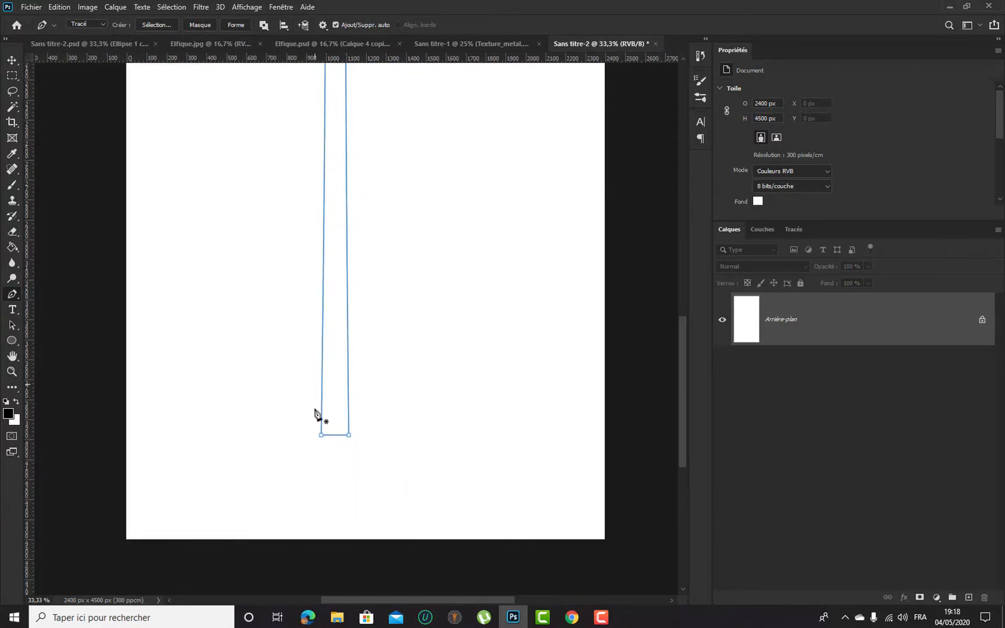
pyautogui.click(334, 436)
pyautogui.moveTo(335, 435); pyautogui.dragTo(352, 468)
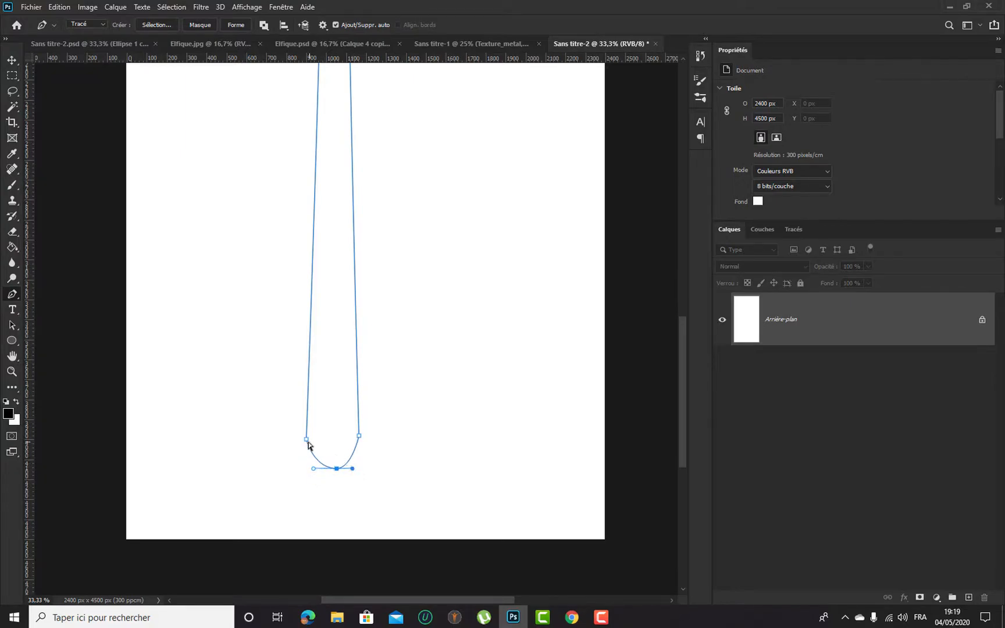
pyautogui.moveTo(306, 442); pyautogui.dragTo(273, 437)
pyautogui.moveTo(360, 438); pyautogui.dragTo(354, 480)
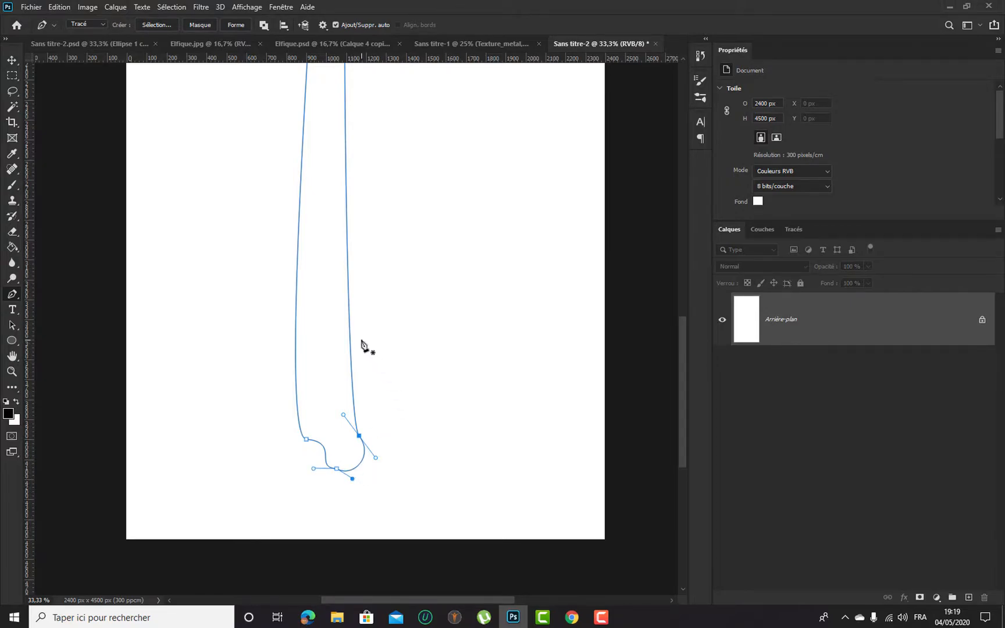
# Add facing anchor points on both long sides of the upper handle and adjust their positions to narrow and bend the shaft there
pyautogui.hotkey('ctrl', '-')
pyautogui.hotkey('ctrl', '-')
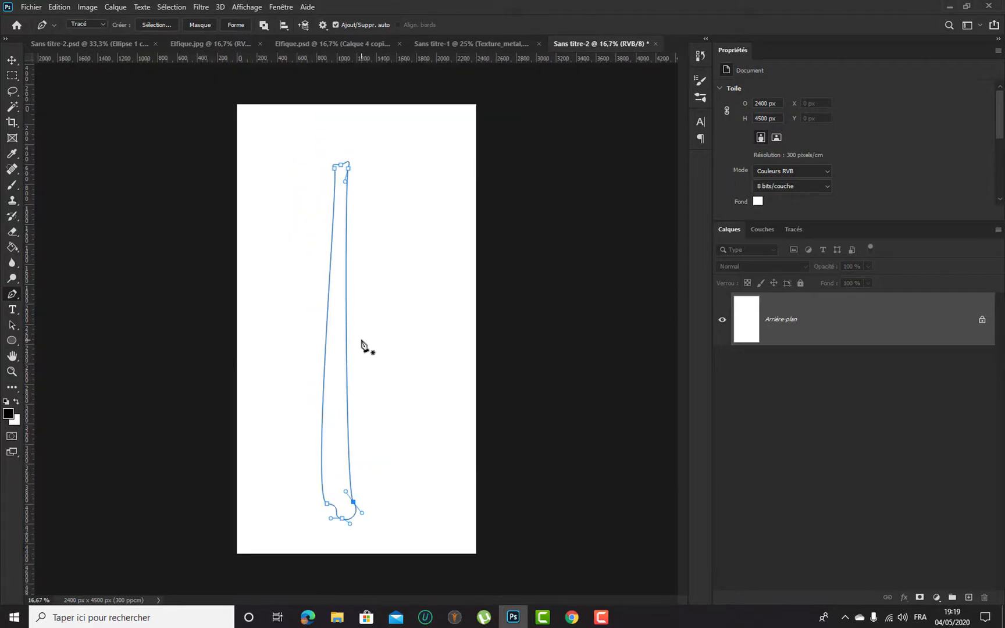
pyautogui.hotkey('ctrl', '+')
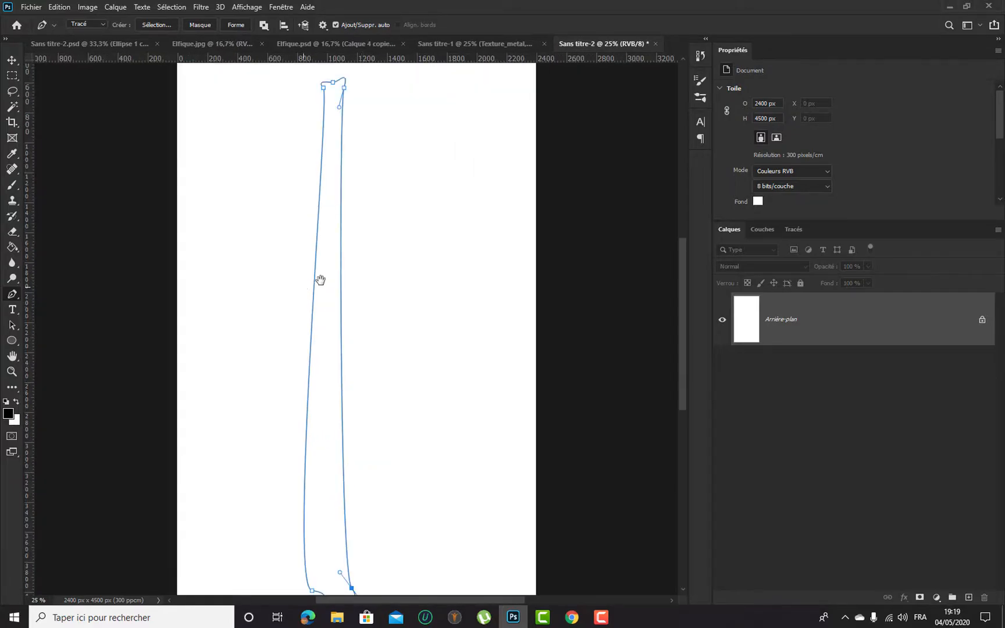
pyautogui.moveTo(301, 253); pyautogui.dragTo(272, 287)
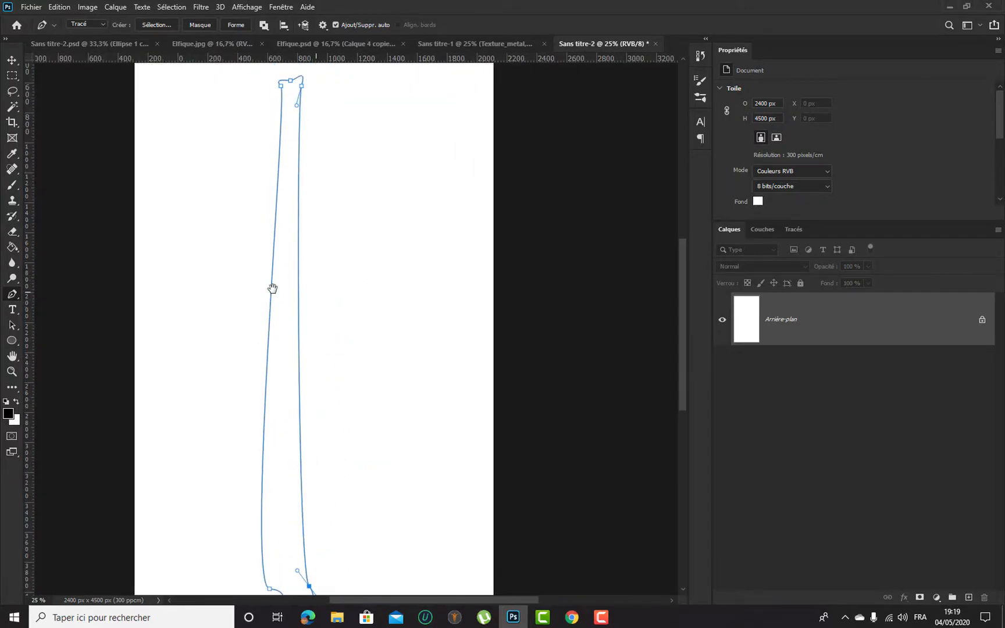
pyautogui.click(299, 229)
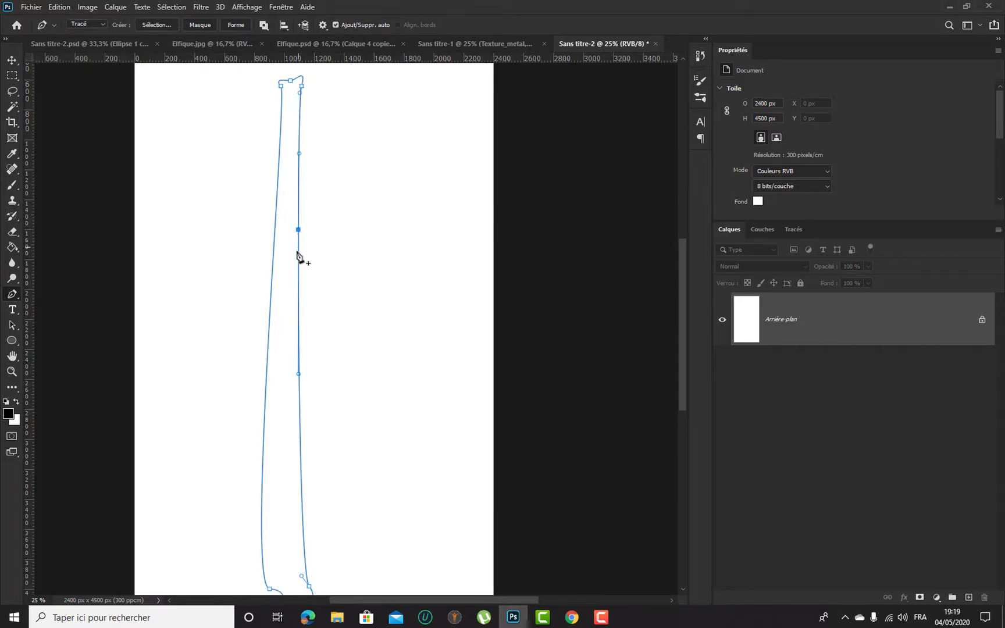
pyautogui.click(275, 229)
pyautogui.moveTo(299, 234); pyautogui.dragTo(280, 233)
pyautogui.keyDown('ctrl'); pyautogui.click(291, 234); pyautogui.keyUp('ctrl')
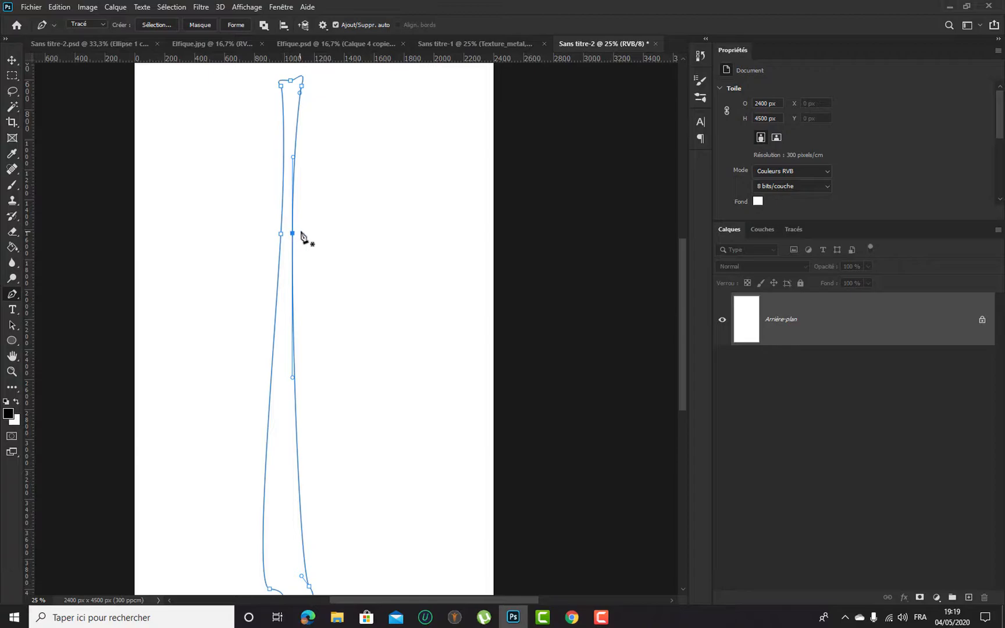
pyautogui.keyDown('ctrl'); pyautogui.click(281, 234); pyautogui.keyUp('ctrl')
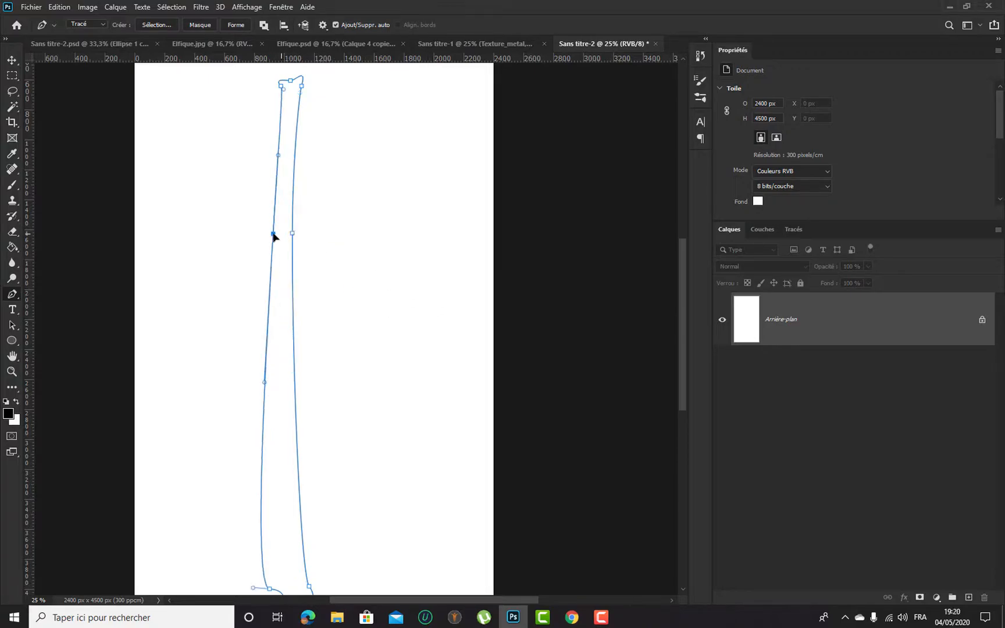
# Shift the upper-left shaft anchor inward, add an anchor on the lower left side, pull it inward and adjust the curve handles
pyautogui.moveTo(281, 234); pyautogui.dragTo(280, 236)
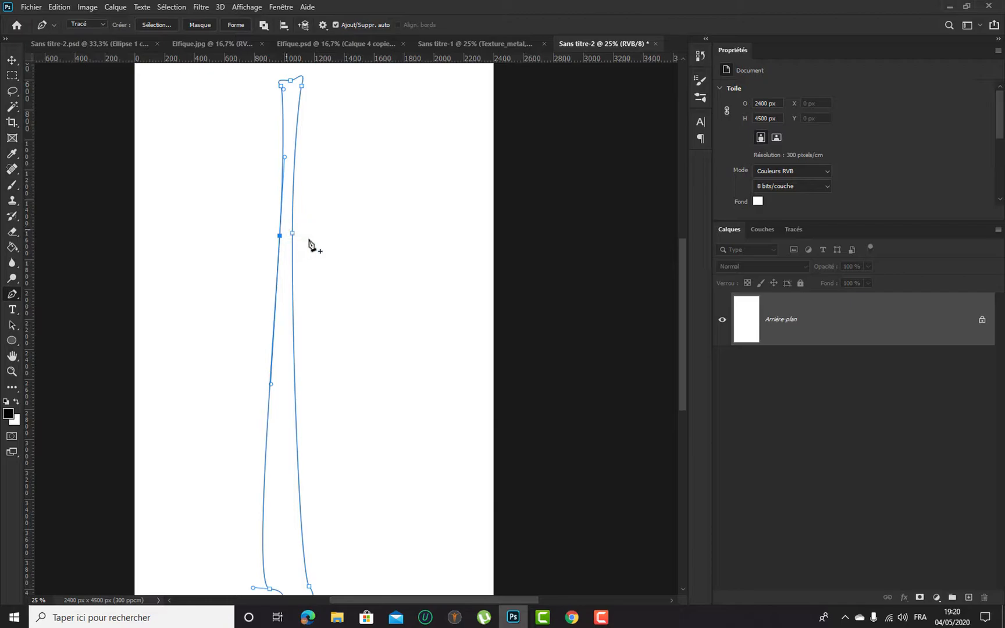
pyautogui.moveTo(305, 343); pyautogui.dragTo(327, 270)
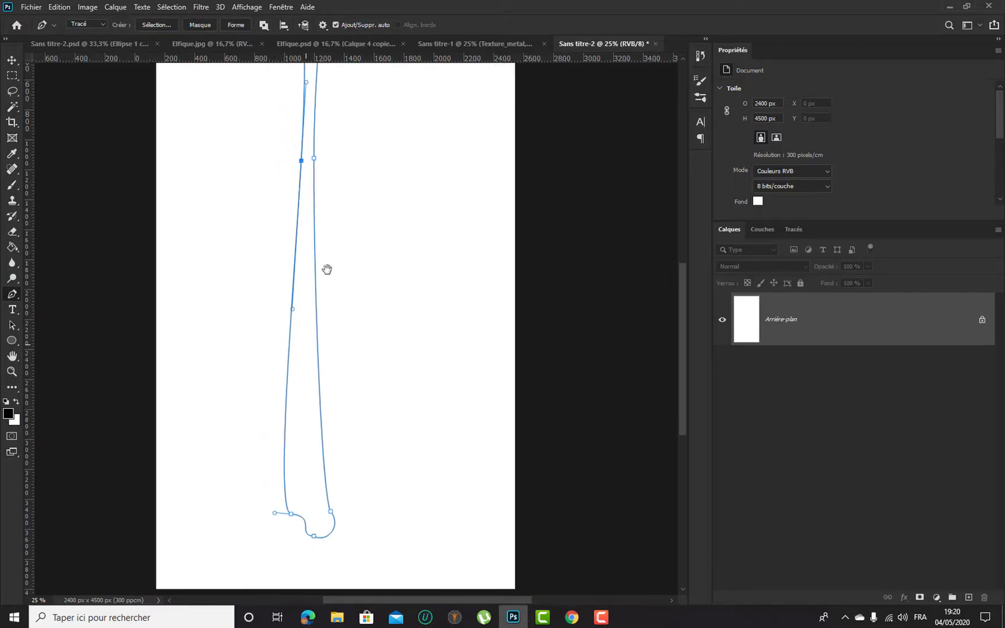
pyautogui.click(289, 355)
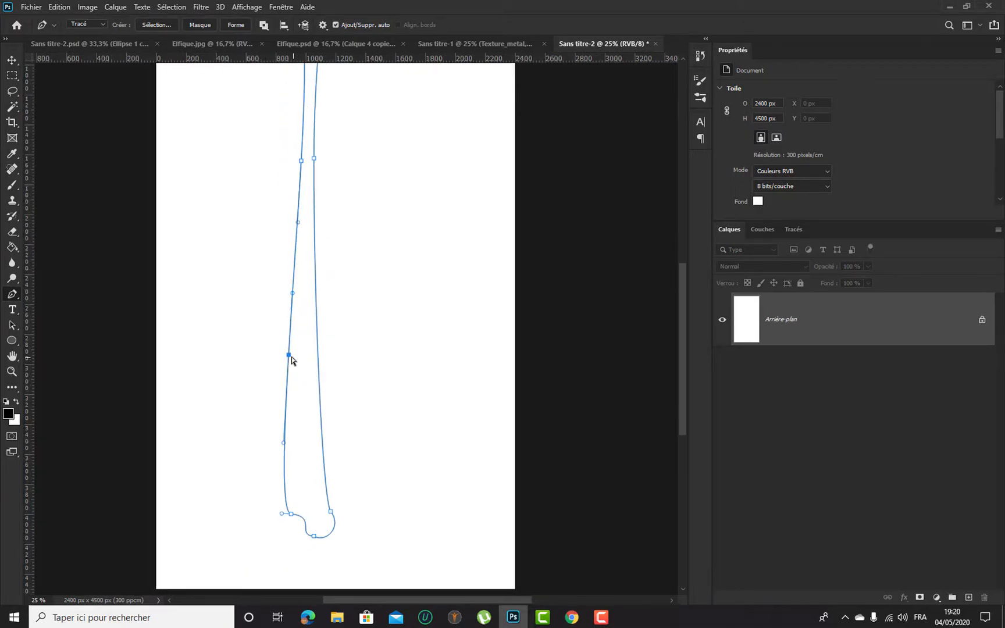
pyautogui.moveTo(289, 356); pyautogui.dragTo(302, 373)
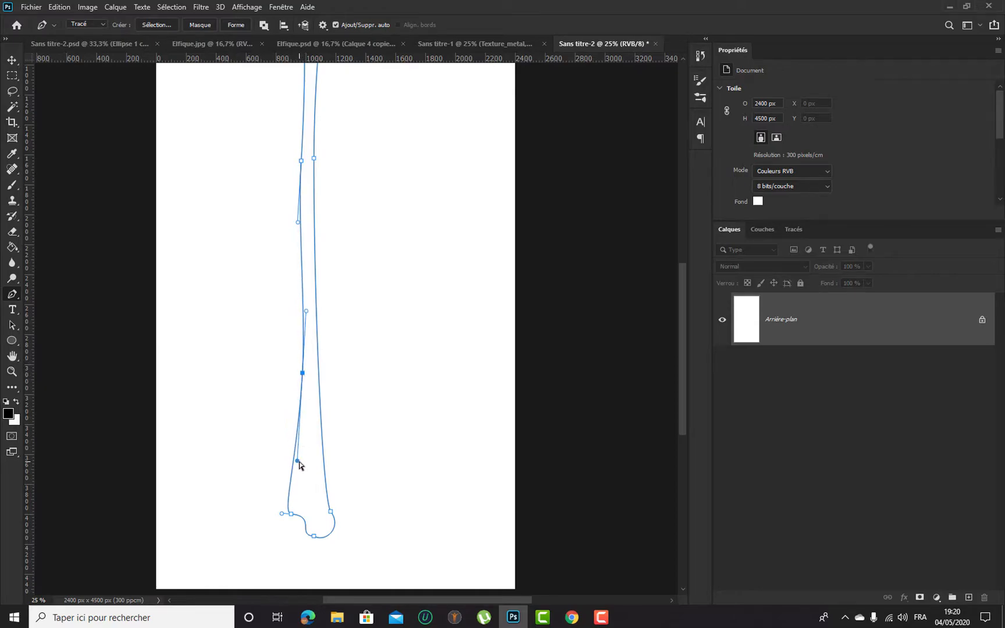
pyautogui.moveTo(299, 464); pyautogui.dragTo(287, 464)
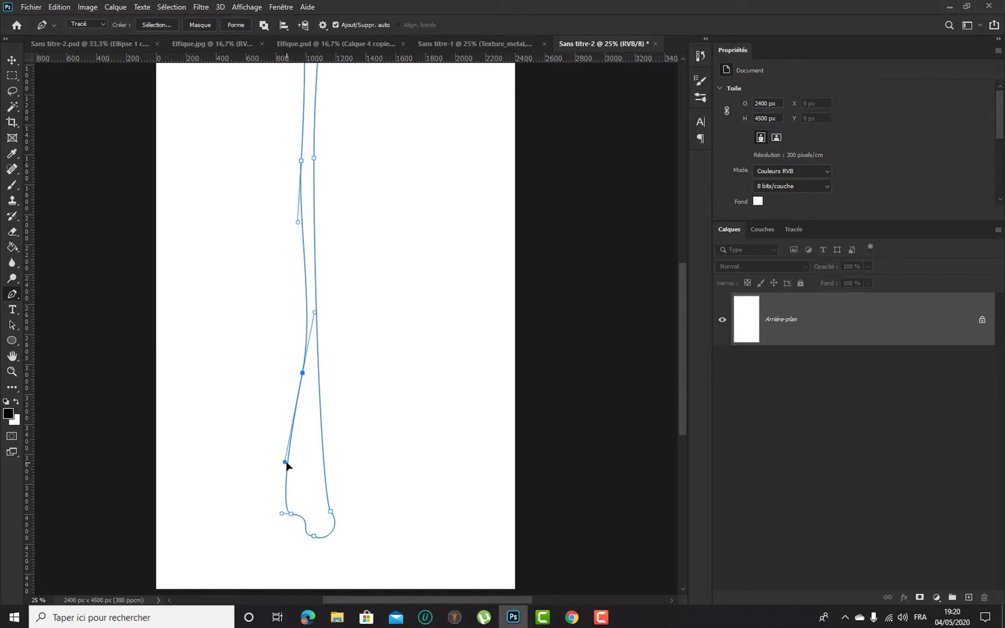
pyautogui.moveTo(298, 222)
pyautogui.mouseDown()
pyautogui.moveTo(273, 359)
pyautogui.moveTo(305, 226)
pyautogui.mouseUp()
pyautogui.press('space')
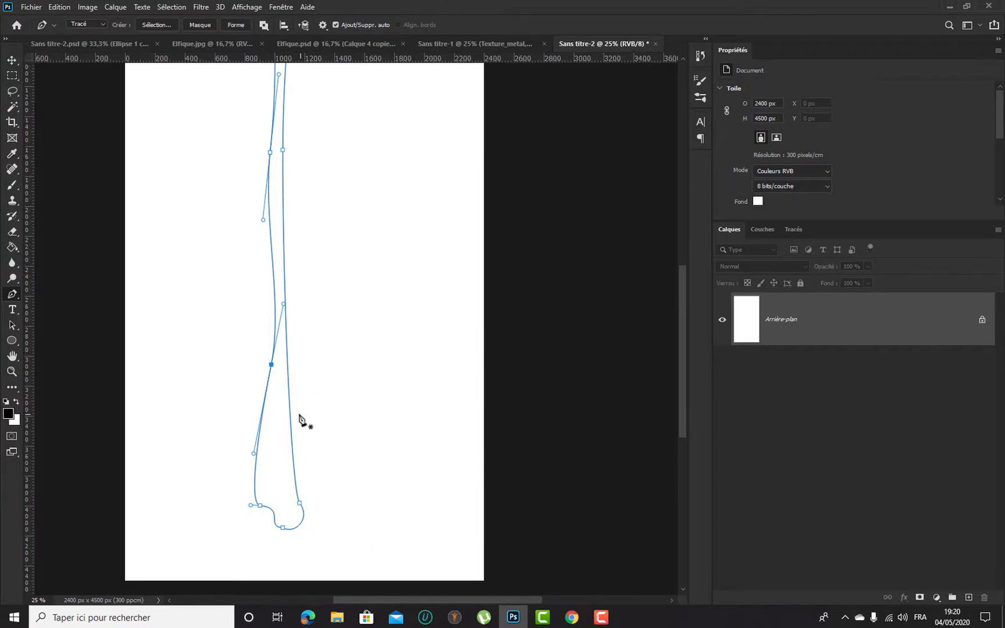
# Add an anchor point on the handle's lower right side, pull it outward and bend the curve into the pommel
pyautogui.click(293, 453)
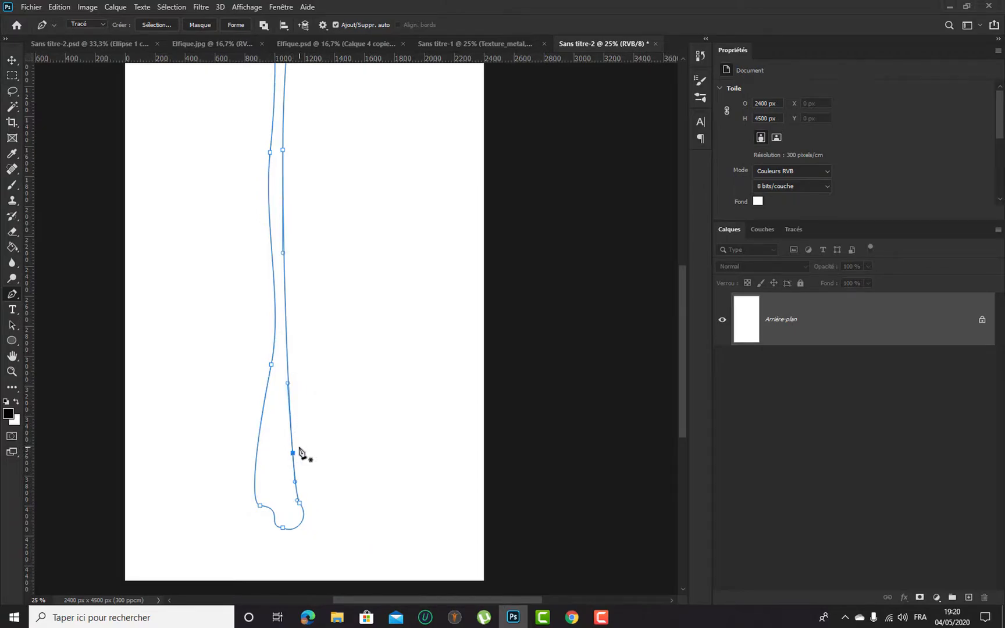
pyautogui.moveTo(293, 453); pyautogui.dragTo(306, 453)
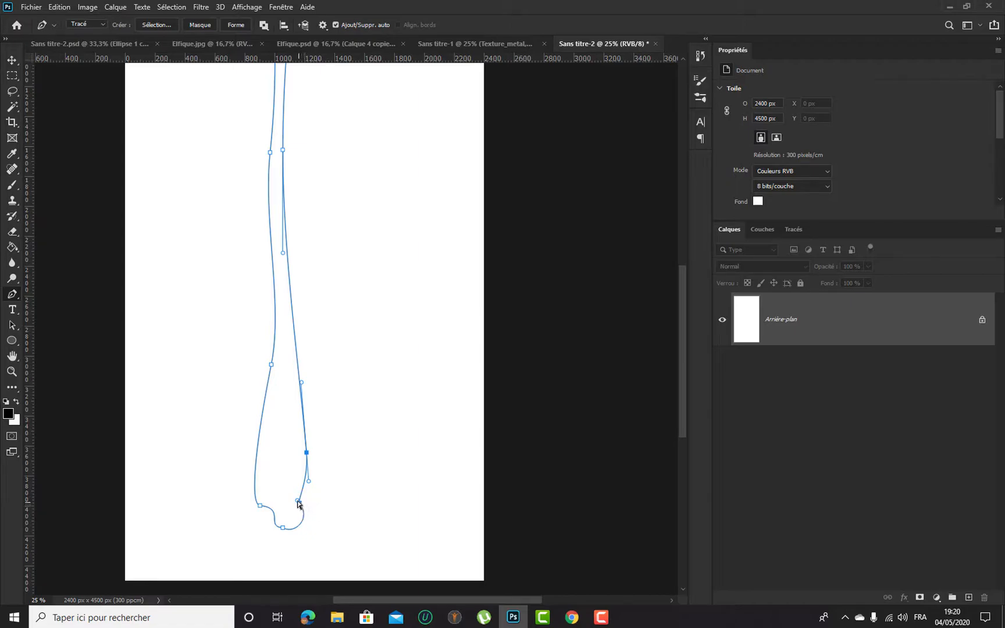
pyautogui.moveTo(297, 500); pyautogui.dragTo(294, 494)
pyautogui.moveTo(301, 384); pyautogui.dragTo(309, 364)
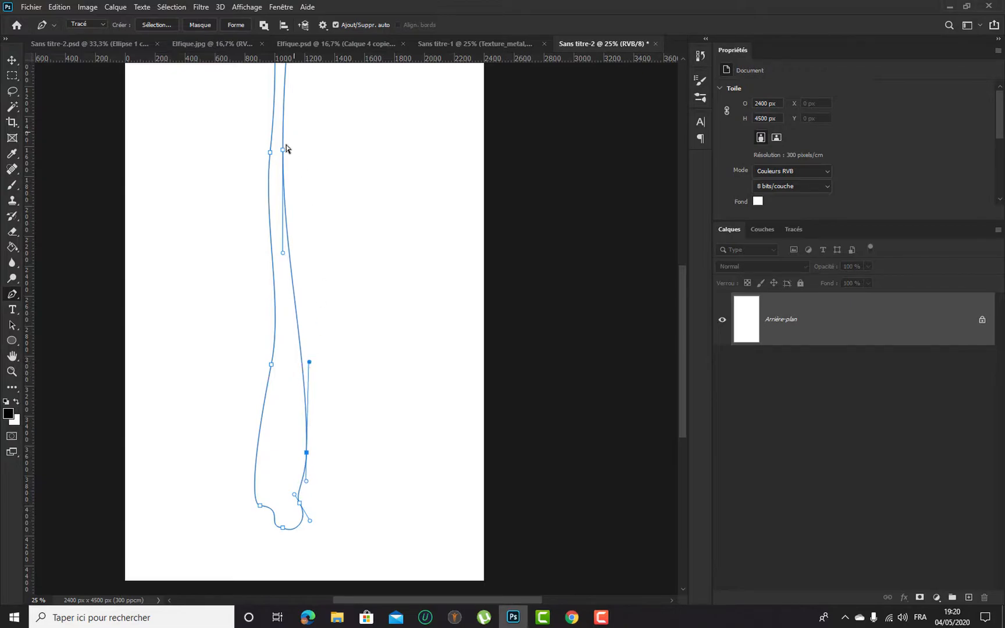
# Lower the right mid-shaft anchor slightly, nudge the top-right corner outward and check the whole handle outline
pyautogui.moveTo(305, 221); pyautogui.dragTo(272, 353)
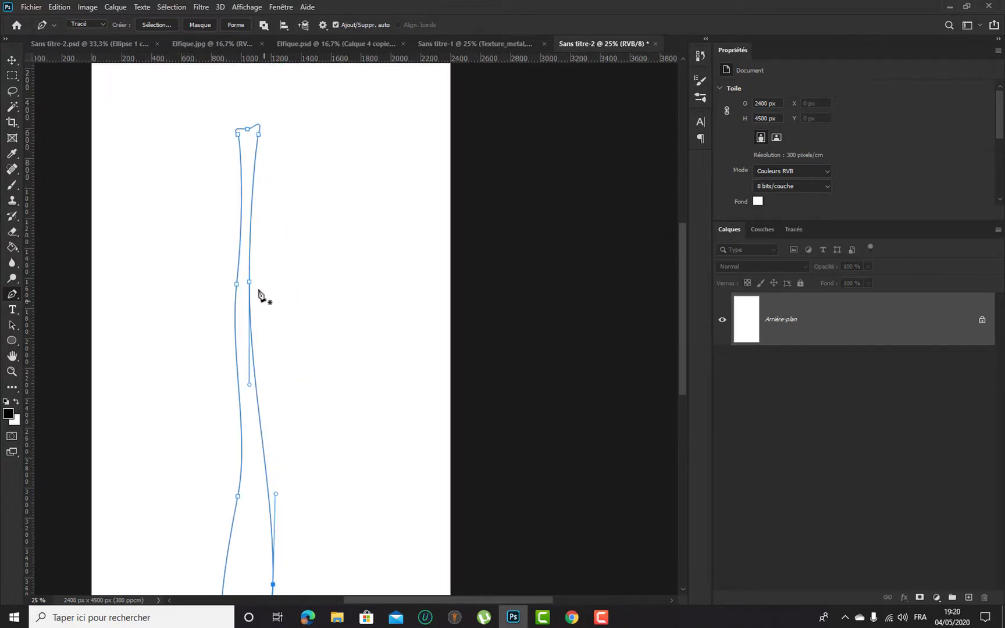
pyautogui.moveTo(249, 282); pyautogui.dragTo(251, 296)
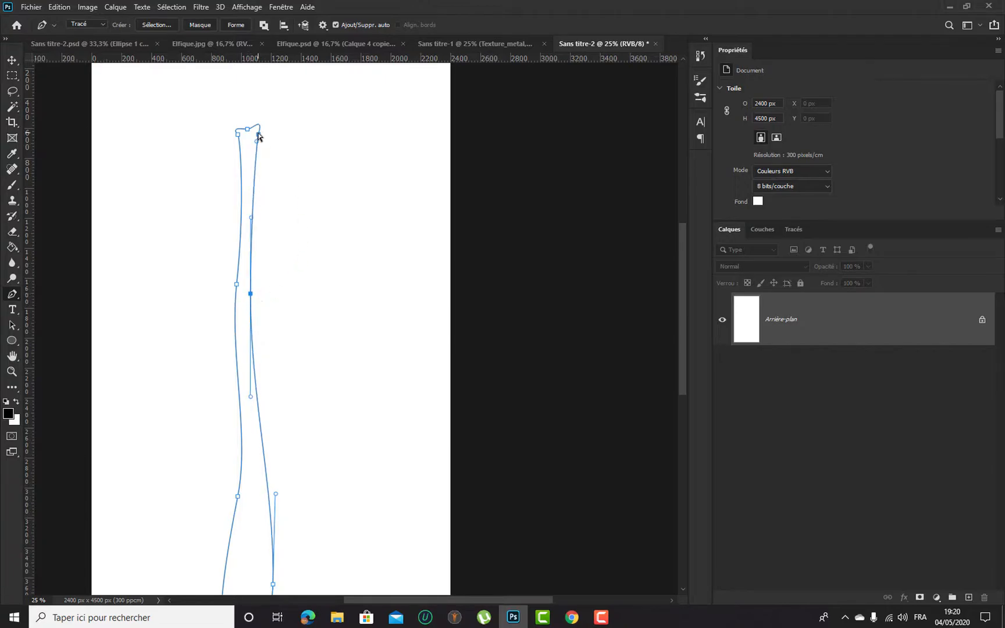
pyautogui.moveTo(257, 134); pyautogui.dragTo(260, 135)
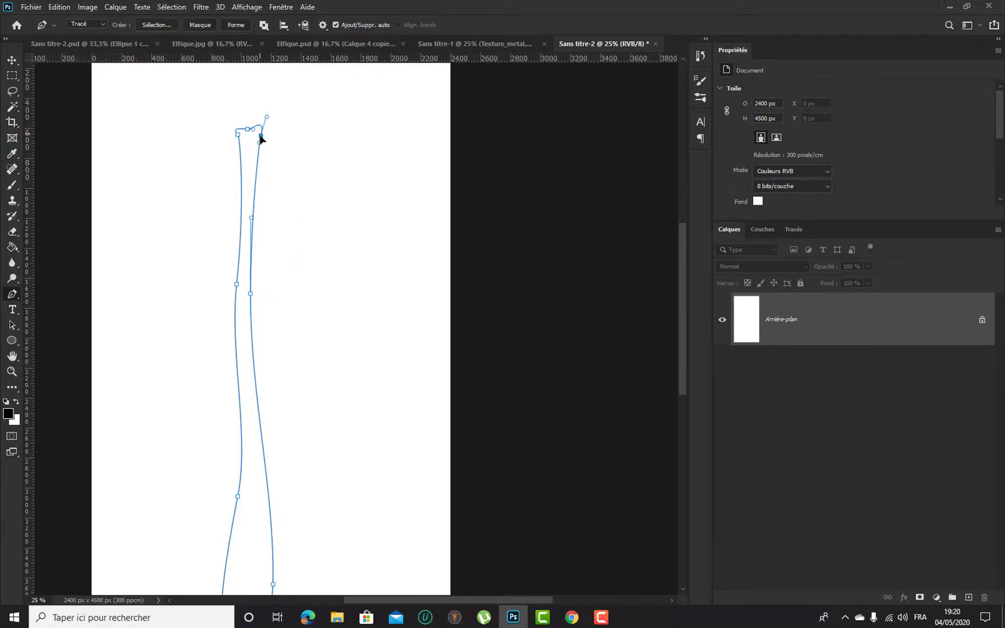
pyautogui.moveTo(293, 482); pyautogui.dragTo(243, 366)
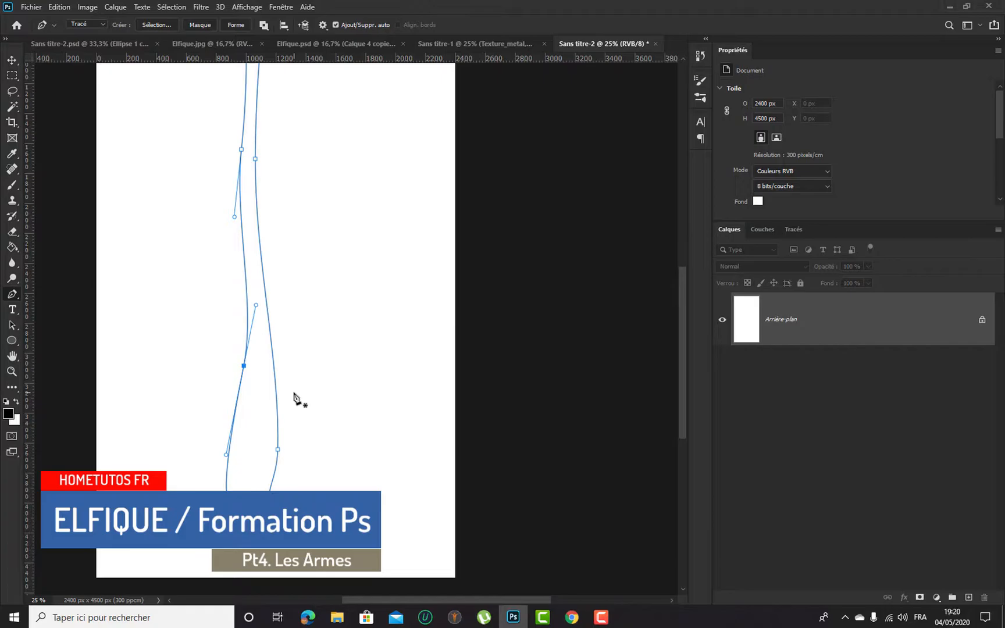
pyautogui.hotkey('ctrl', '-')
pyautogui.hotkey('ctrl', '-')
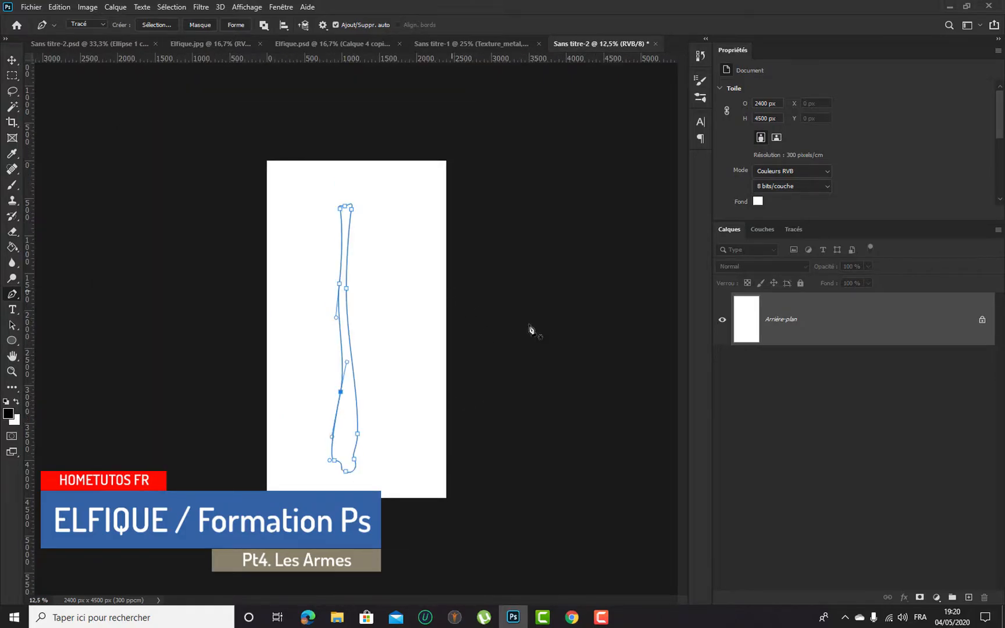
# Create a new layer, scale the handle path down to 87.05% and centre it horizontally on the canvas at X 1200 px
pyautogui.click(967, 598)
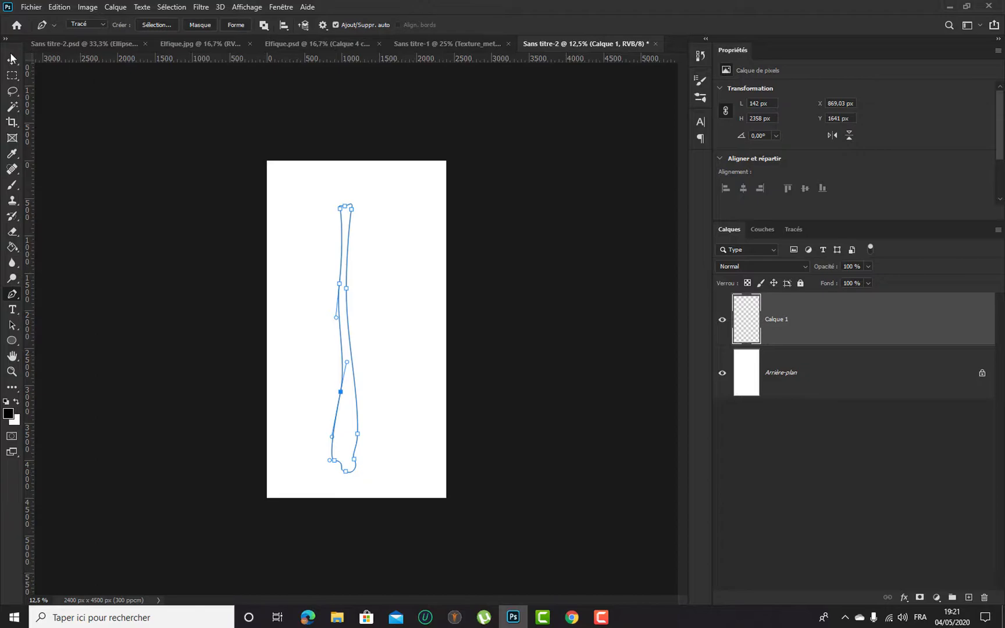
pyautogui.moveTo(290, 178); pyautogui.dragTo(417, 500)
pyautogui.hotkey('ctrl', 't')
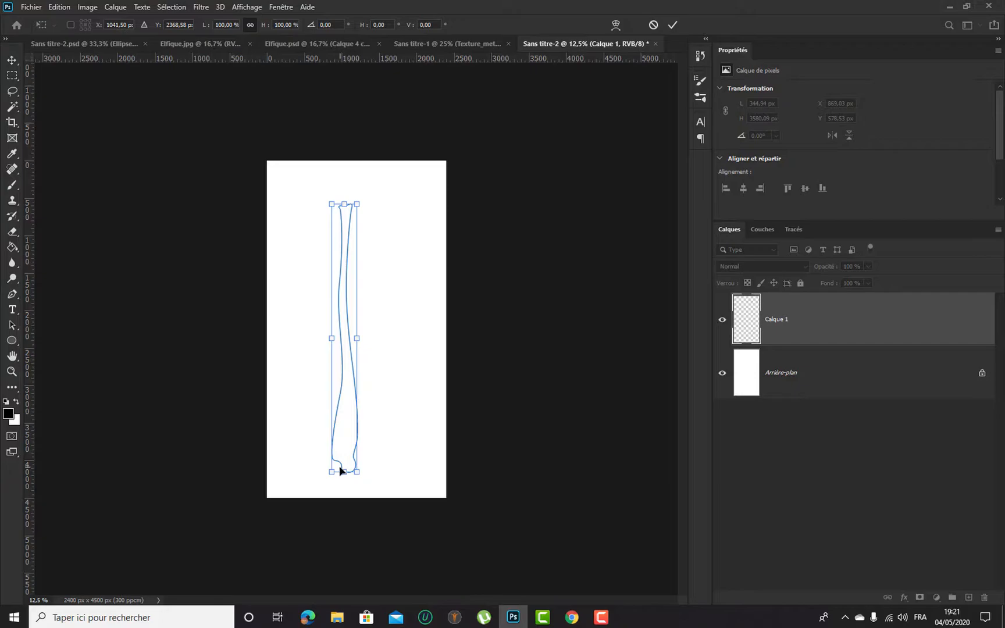
pyautogui.moveTo(346, 471); pyautogui.dragTo(354, 436)
pyautogui.moveTo(339, 360); pyautogui.dragTo(354, 393)
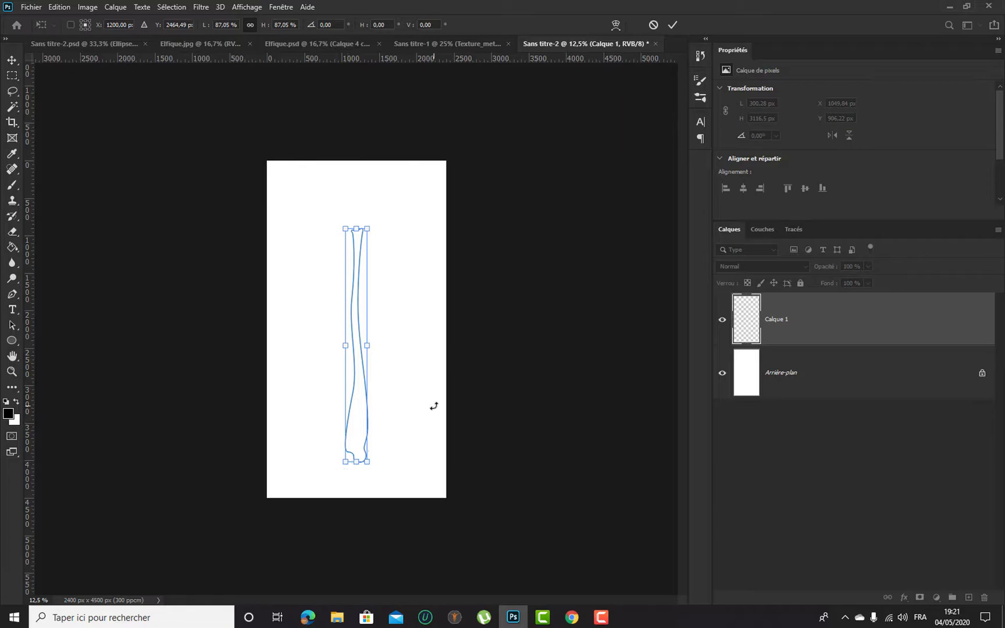
pyautogui.press('Return')
pyautogui.press('p')
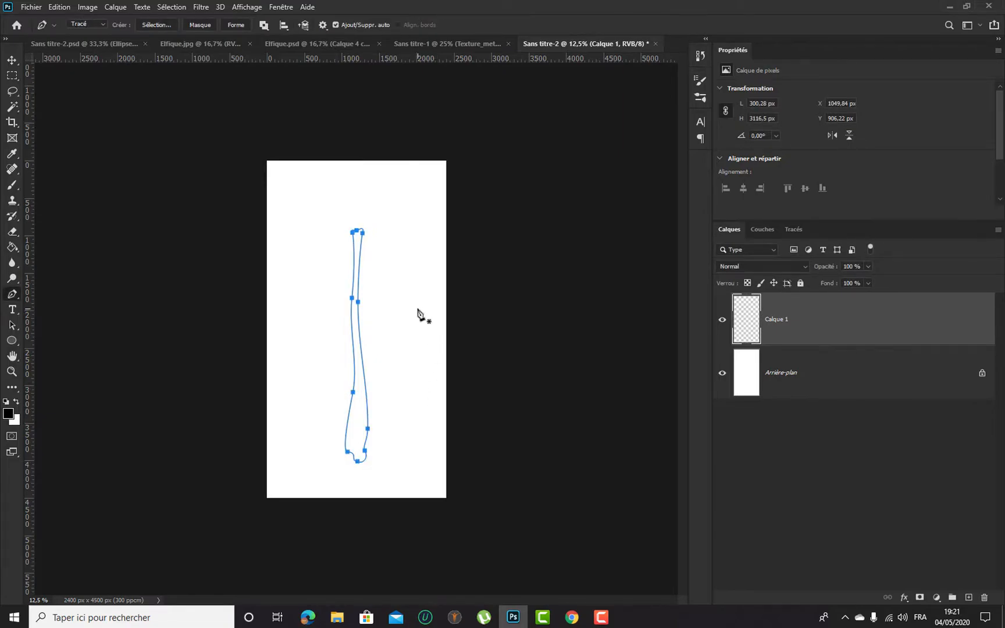
# Try filling the handle with black by converting its path to a selection, and undo both the fill and the selection
pyautogui.hotkey('ctrl', '+')
pyautogui.hotkey('ctrl', '+')
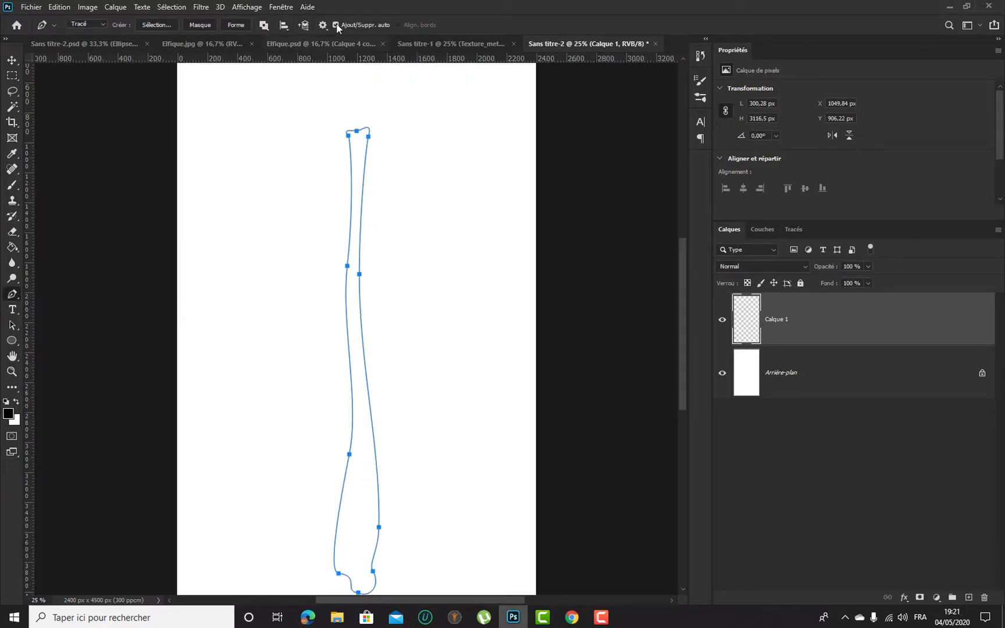
pyautogui.moveTo(388, 155); pyautogui.dragTo(334, 258)
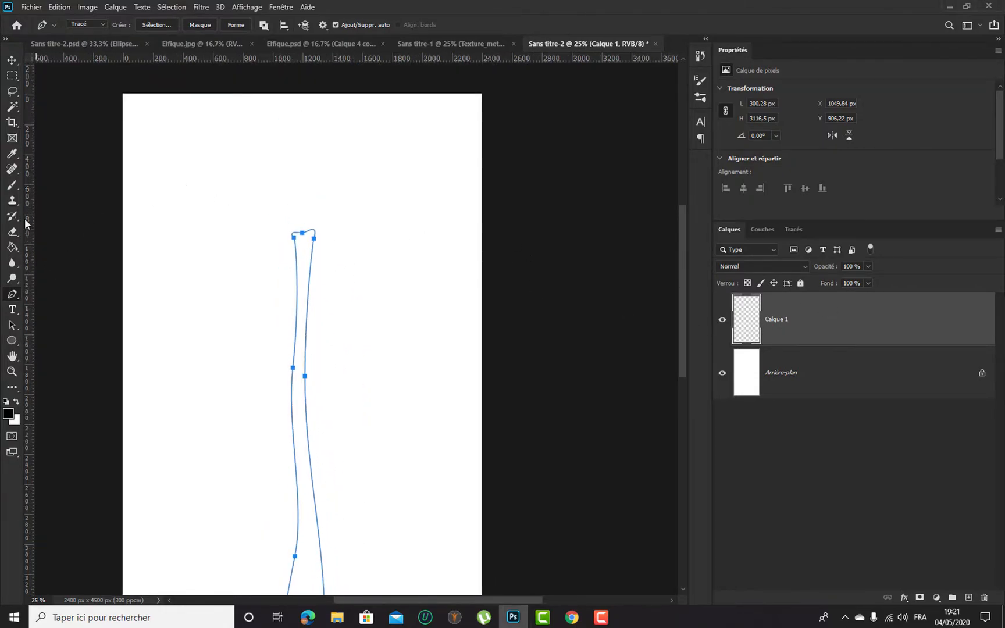
pyautogui.click(11, 248)
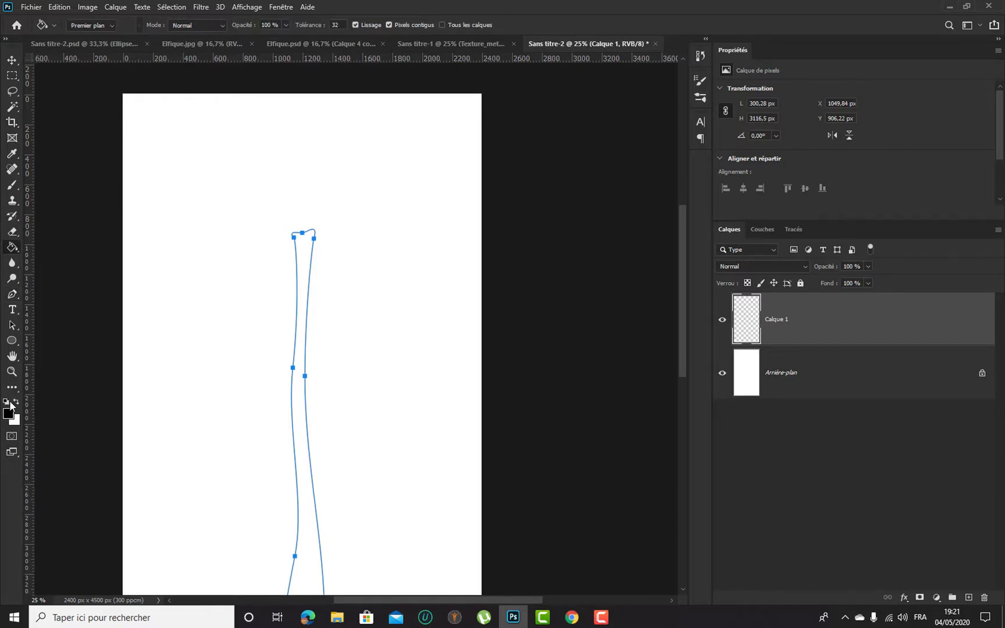
pyautogui.click(295, 420)
pyautogui.hotkey('ctrl', 'z')
pyautogui.hotkey('ctrl', 'Return')
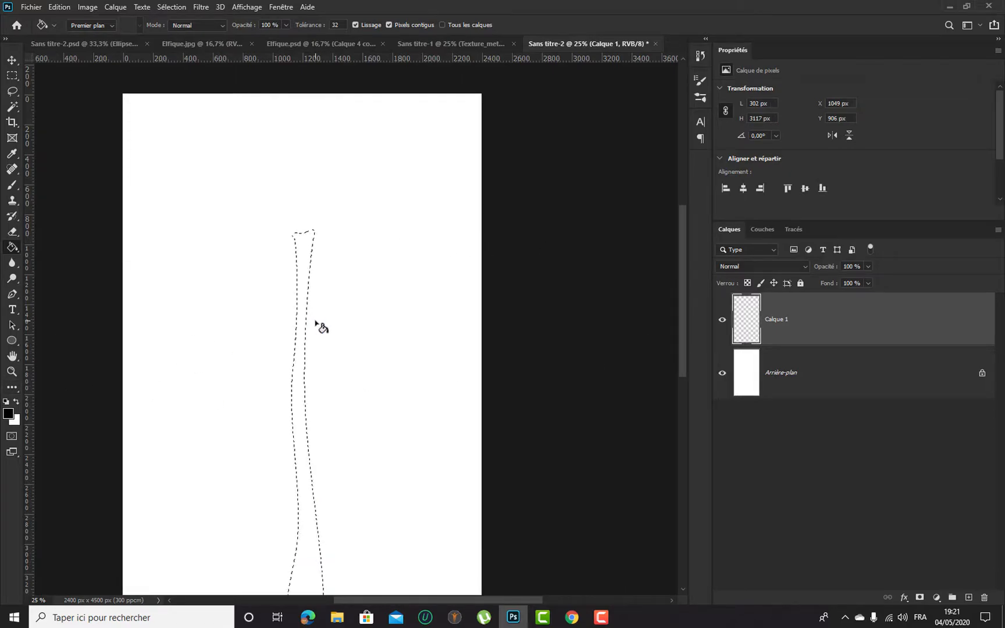
pyautogui.click(303, 405)
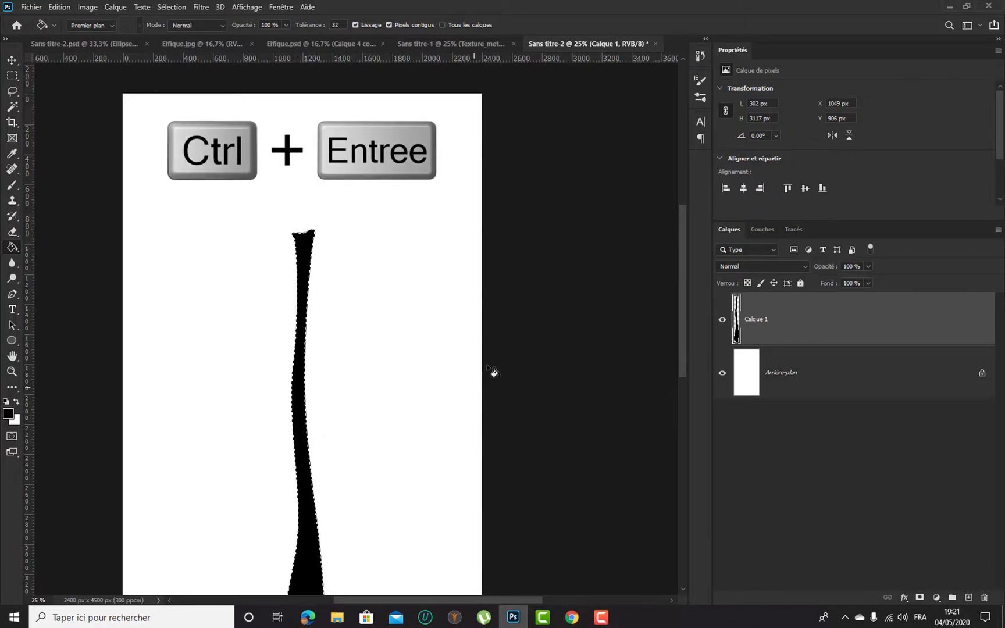
pyautogui.moveTo(374, 319); pyautogui.dragTo(386, 218)
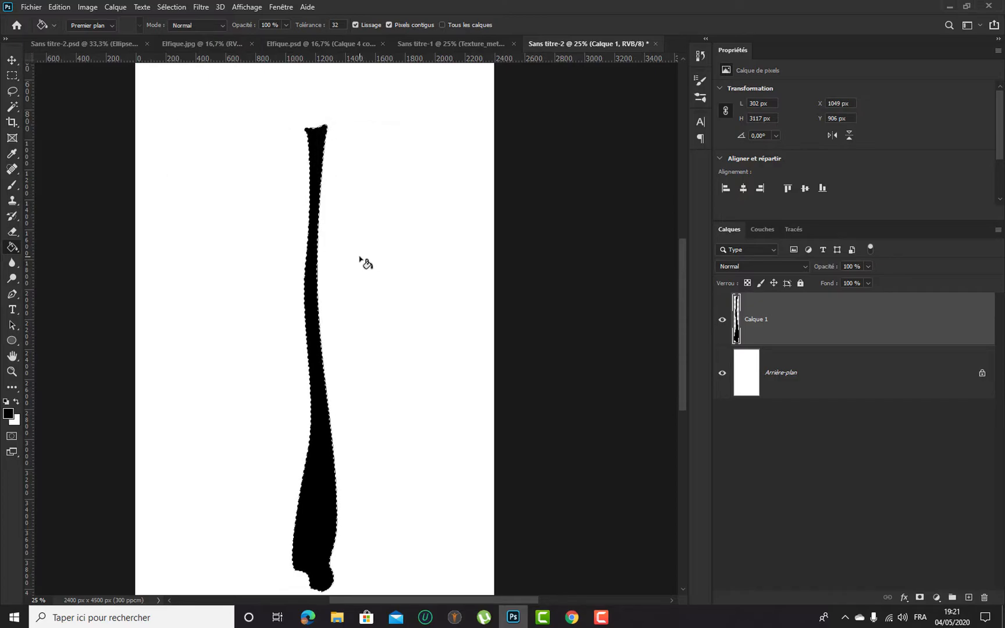
pyautogui.hotkey('ctrl', 'z')
pyautogui.hotkey('ctrl', 'z')
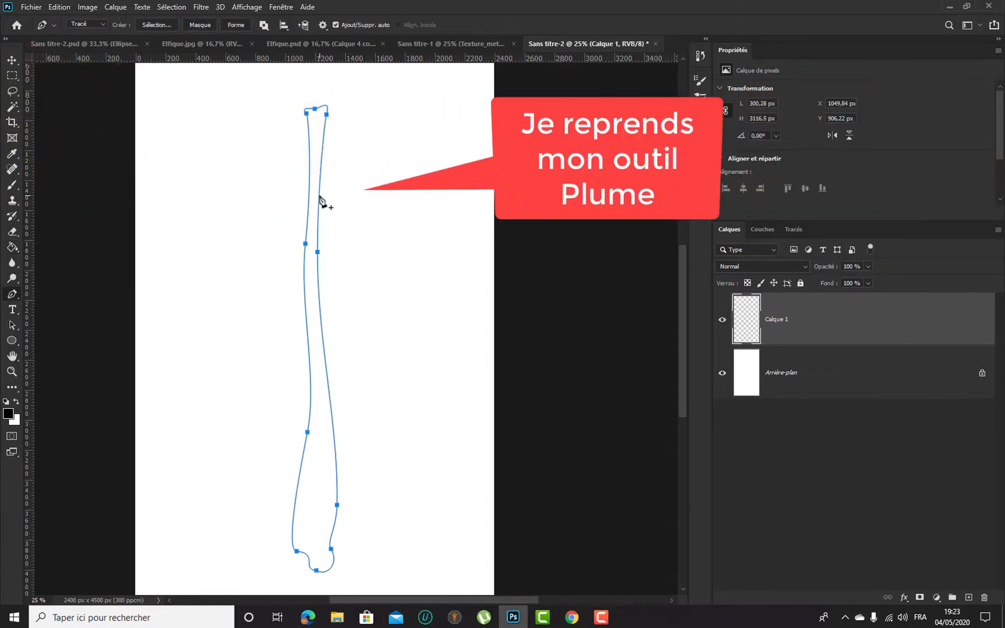
# Save the handle path as a custom shape named "Bâton"
pyautogui.rightClick(320, 197)
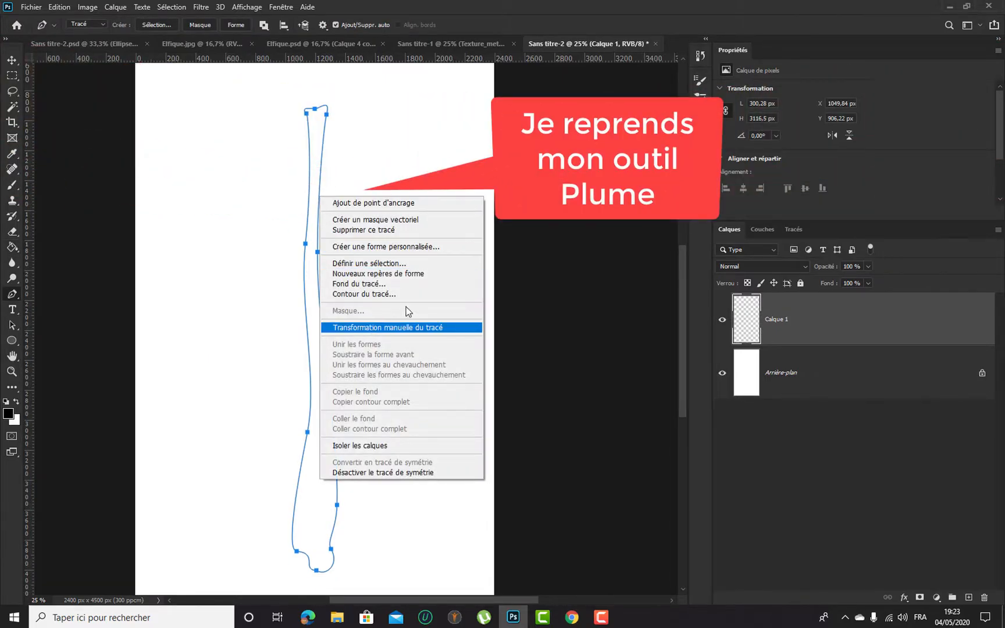
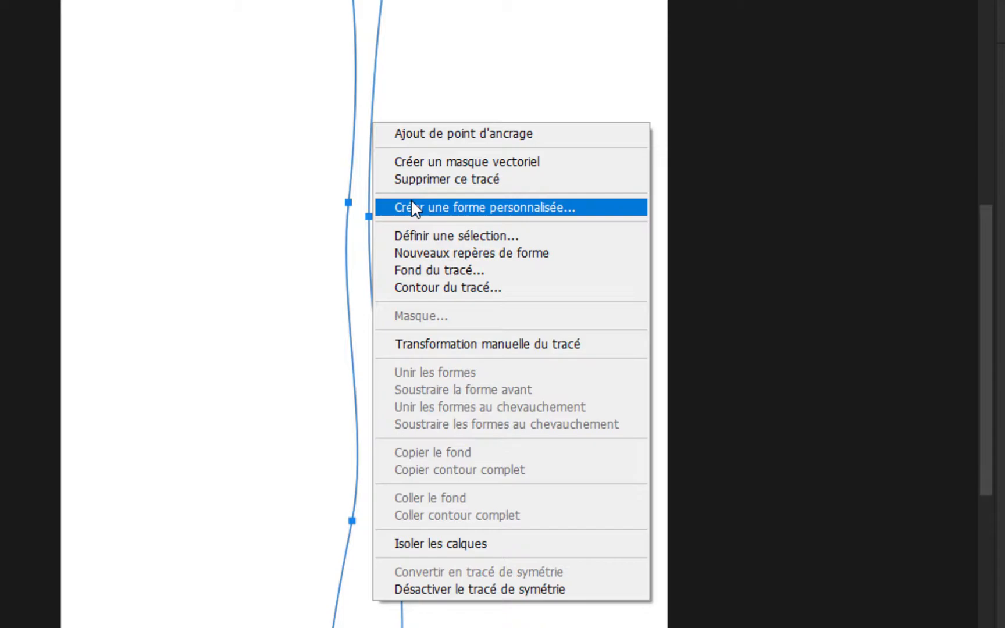
pyautogui.click(442, 208)
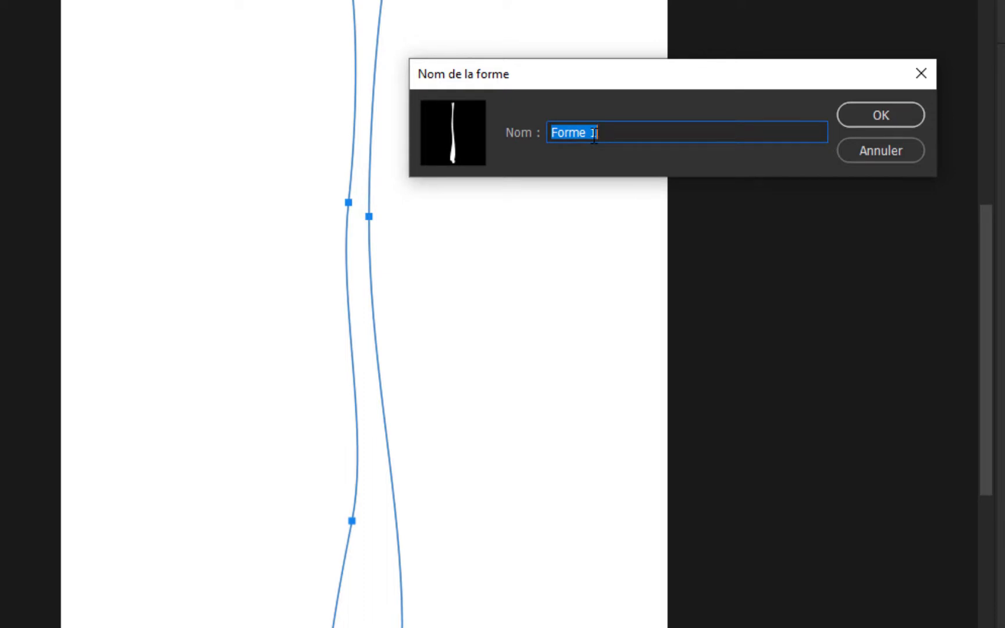
pyautogui.write('Bâton')
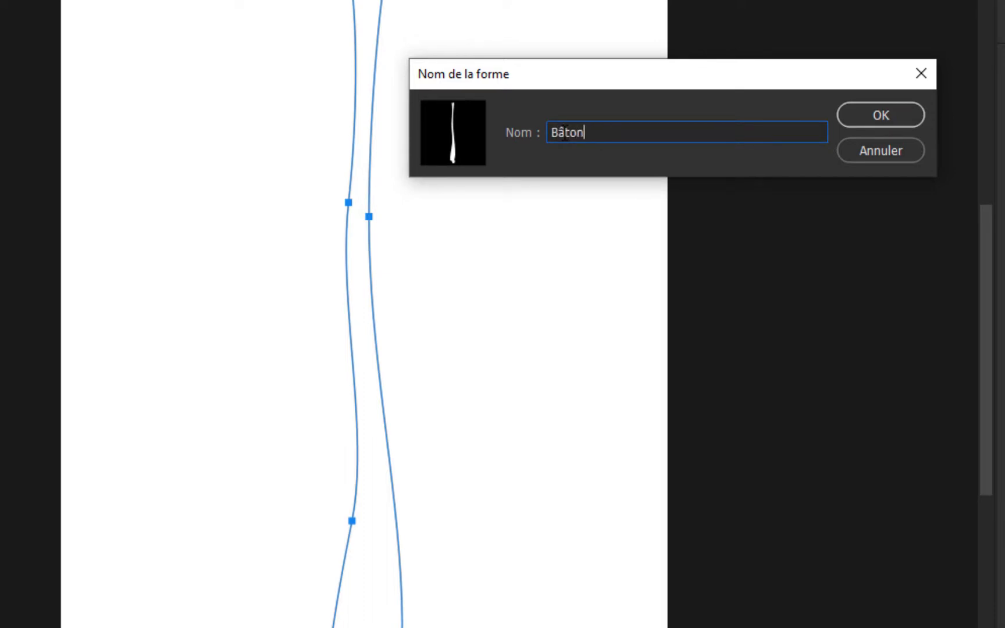
pyautogui.click(880, 116)
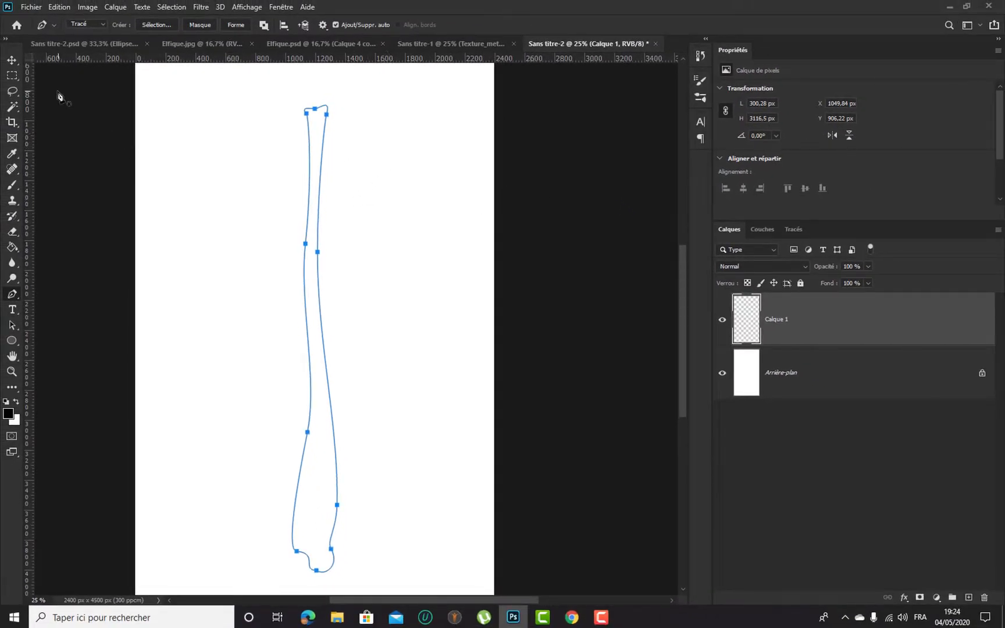
# Draw the saved Bâton custom shape about 236 × 2450 px on the left part of the canvas, without fill and with a black outline
pyautogui.click(12, 60)
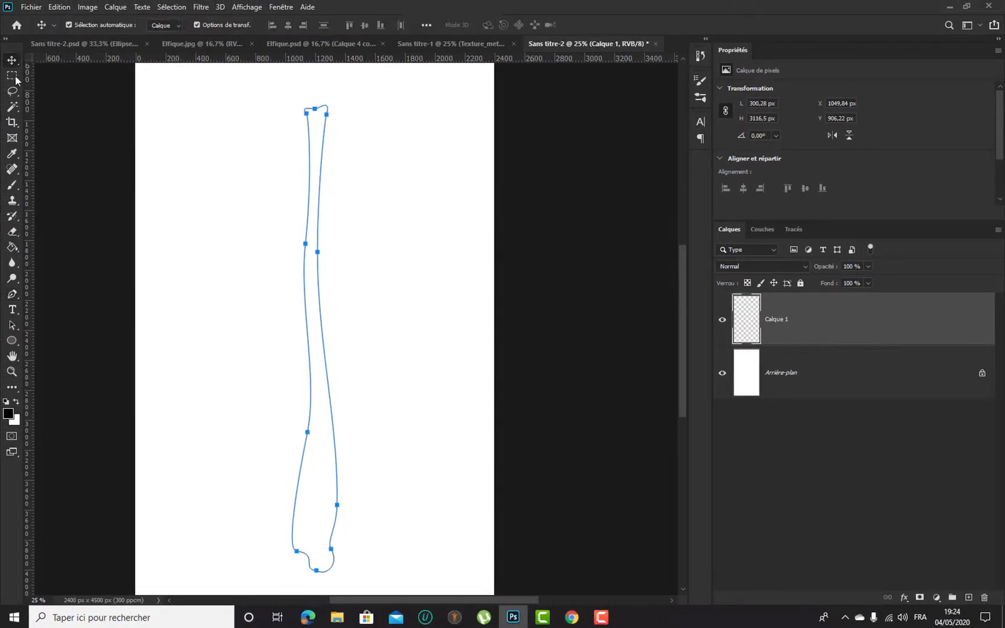
pyautogui.rightClick(10, 340)
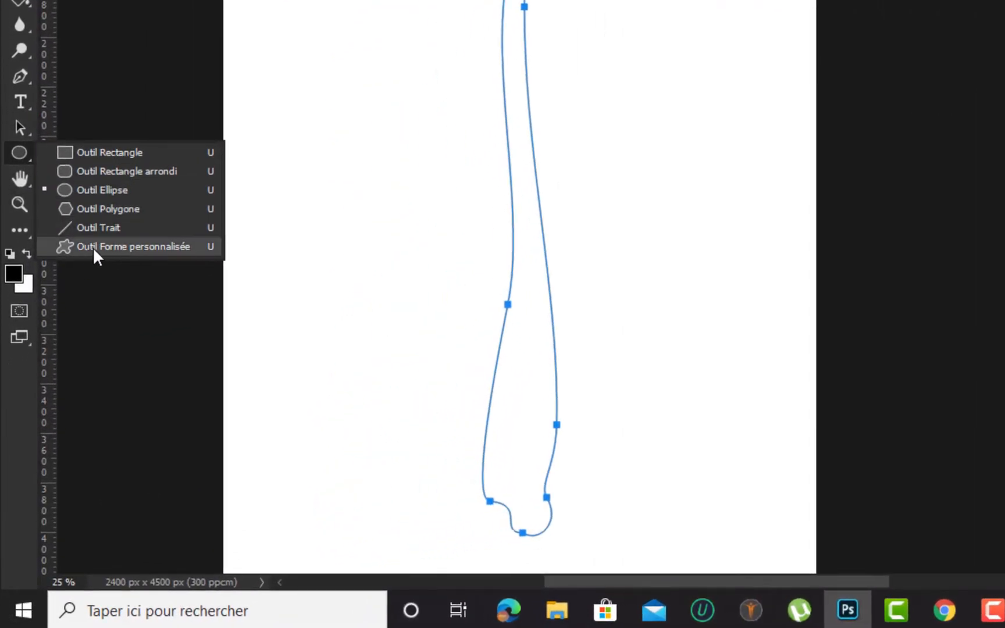
pyautogui.click(93, 247)
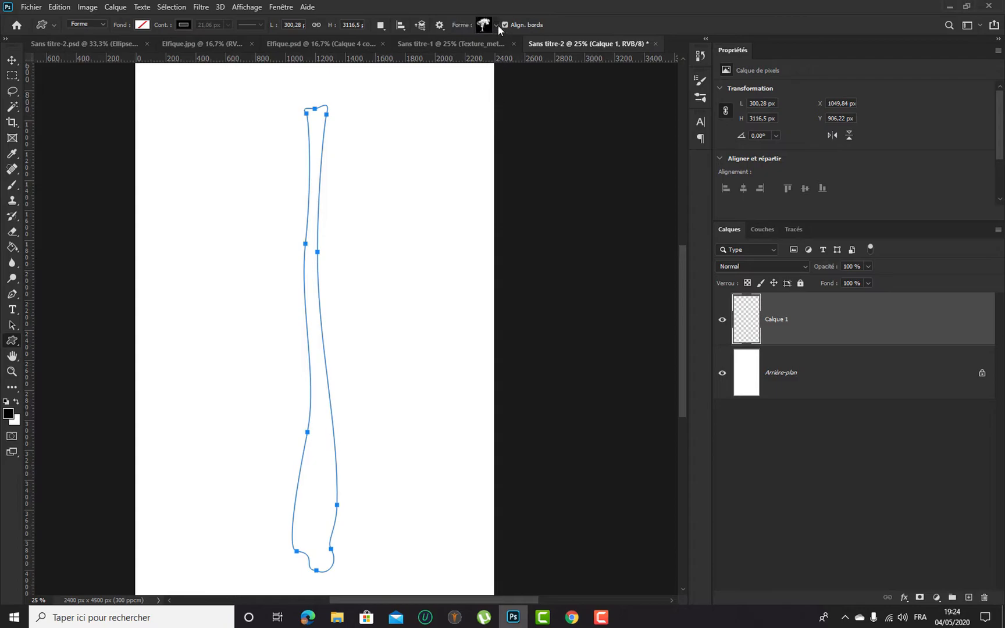
pyautogui.click(496, 25)
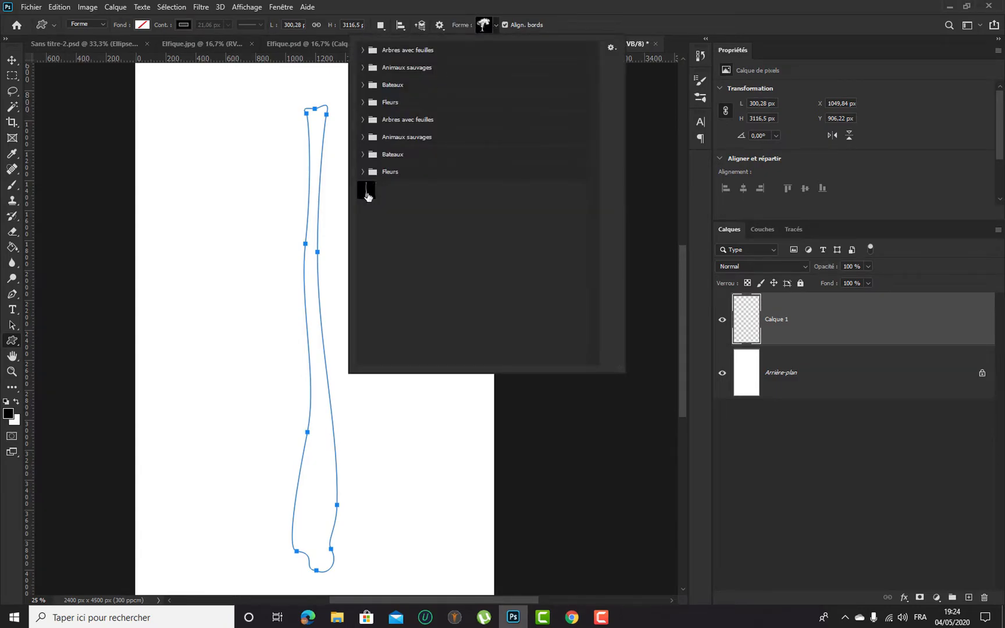
pyautogui.moveTo(176, 159); pyautogui.dragTo(236, 526)
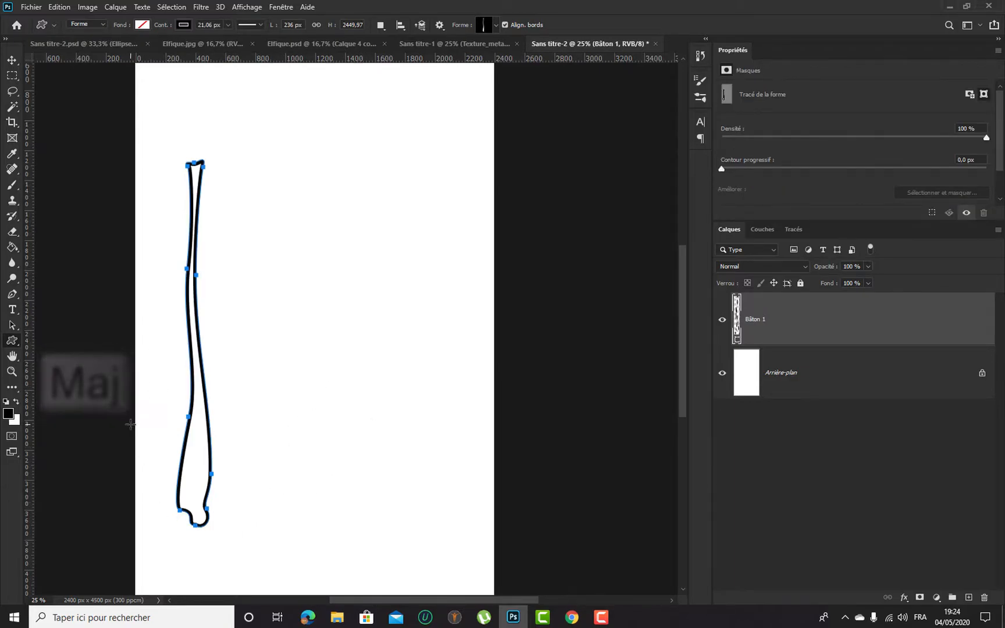
# Try adjusting the outlined Bâton shape with the Pen tool, and undo back through drawing the shape to the plain handle path
pyautogui.press('p')
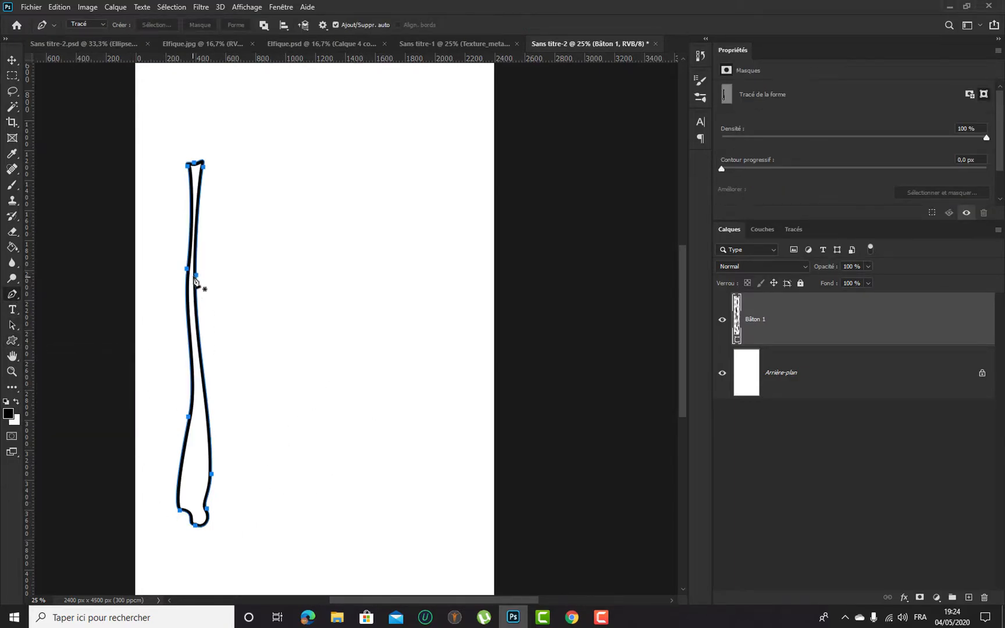
pyautogui.moveTo(198, 281); pyautogui.dragTo(252, 278)
pyautogui.hotkey('ctrl', 'z')
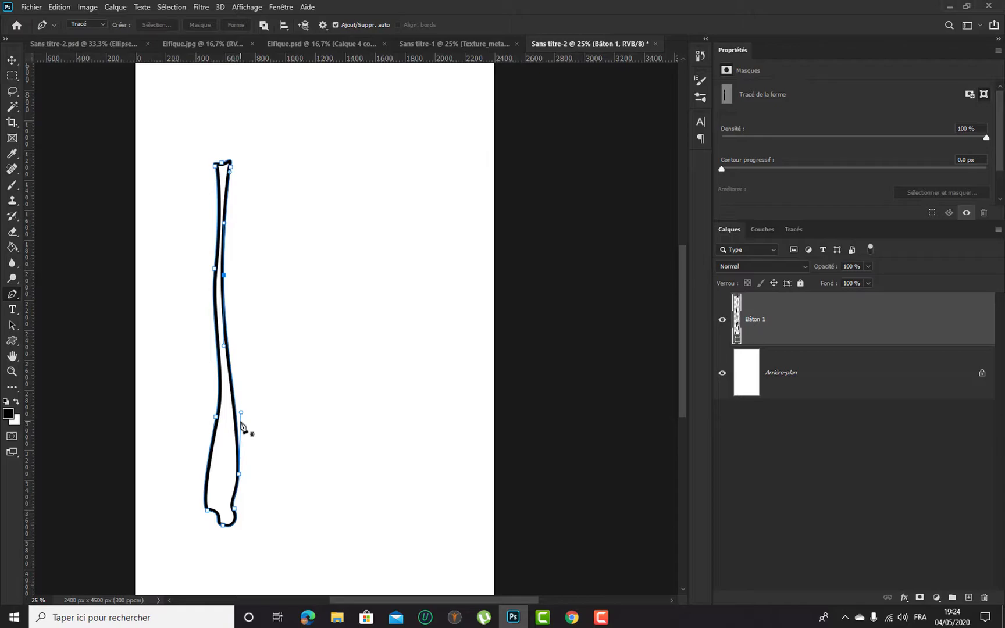
pyautogui.hotkey('ctrl', 'z')
pyautogui.hotkey('ctrl', 'z')
pyautogui.hotkey('ctrl', 'z')
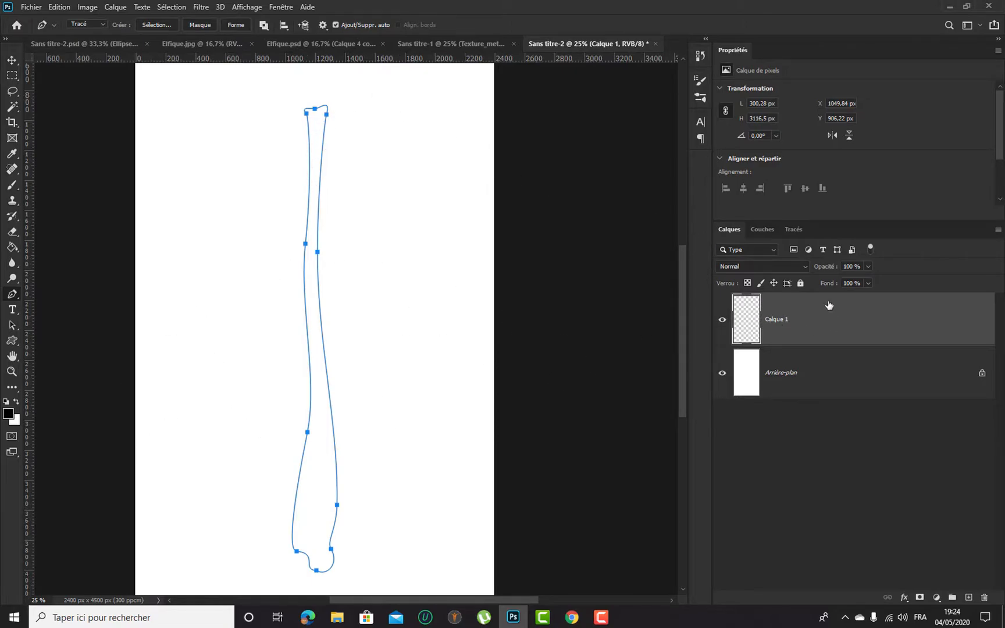
# Convert the handle path to a selection, fill it with black on Calque 1 and deselect
pyautogui.scroll(-3, 378, 290)
pyautogui.scroll(4, 340, 280)
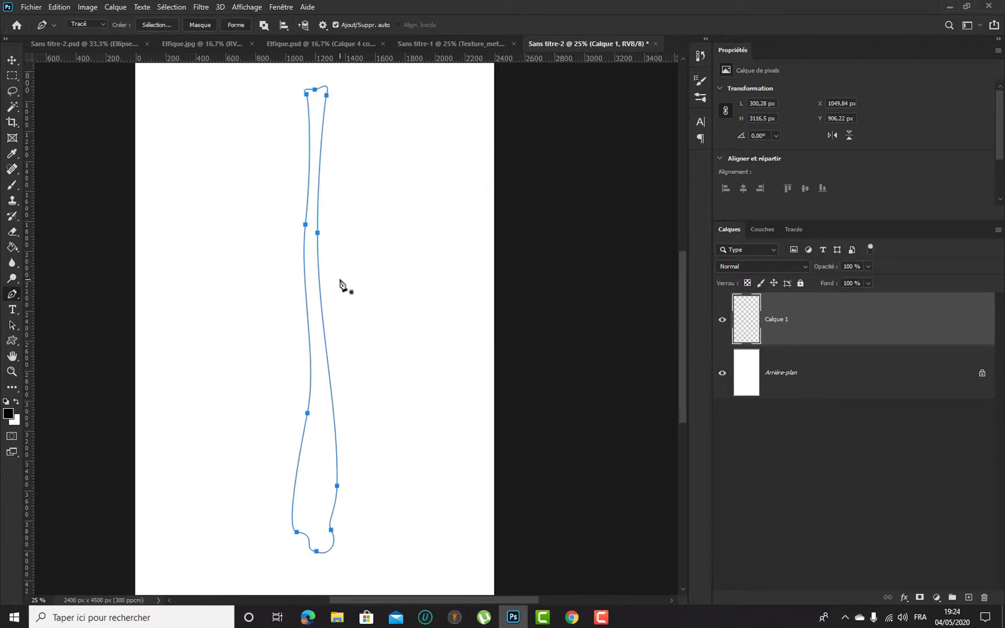
pyautogui.hotkey('ctrl', 'Return')
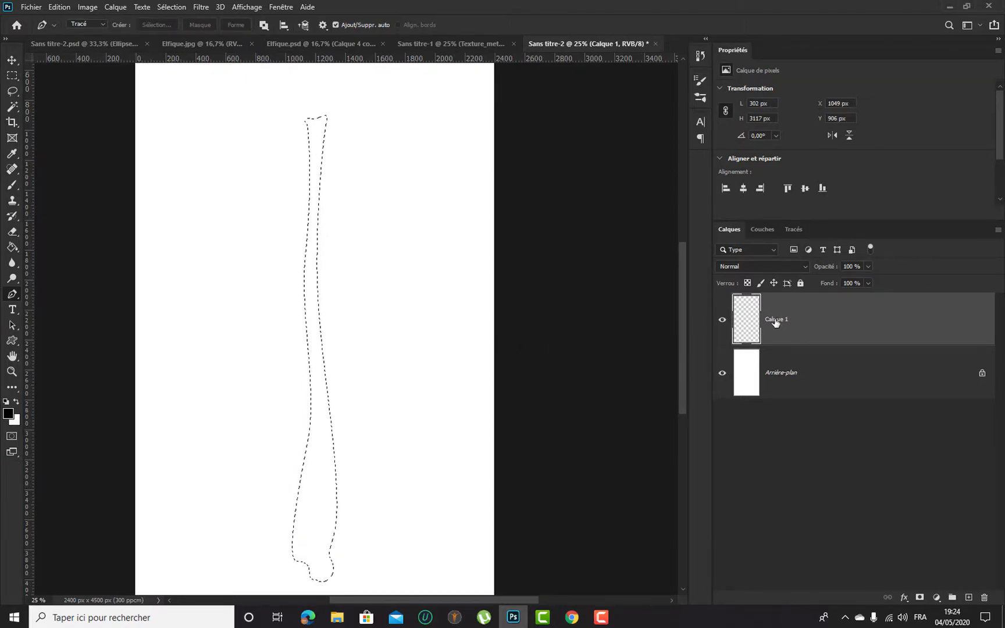
pyautogui.click(13, 247)
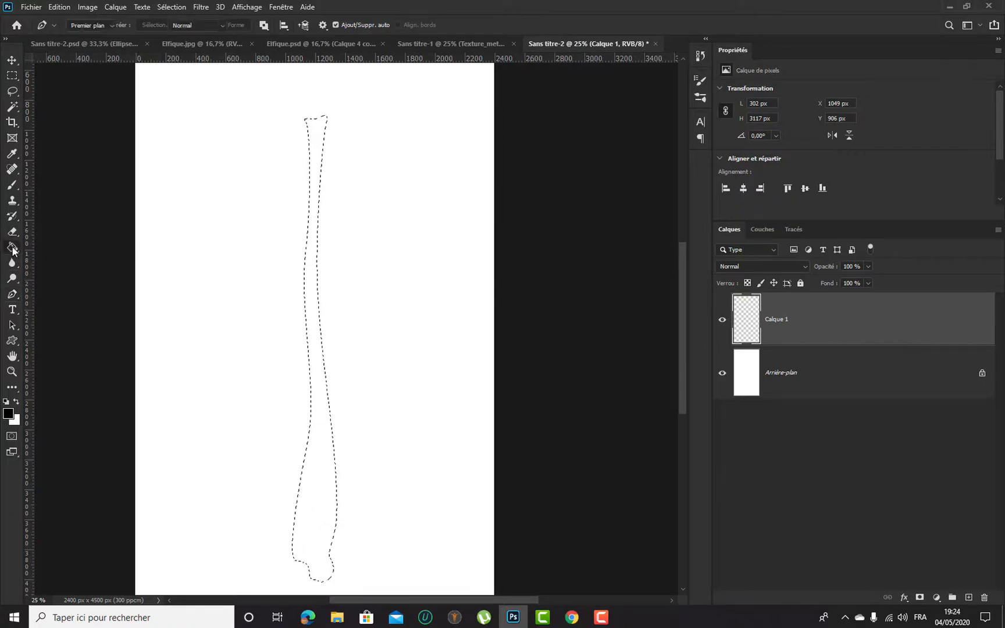
pyautogui.click(317, 317)
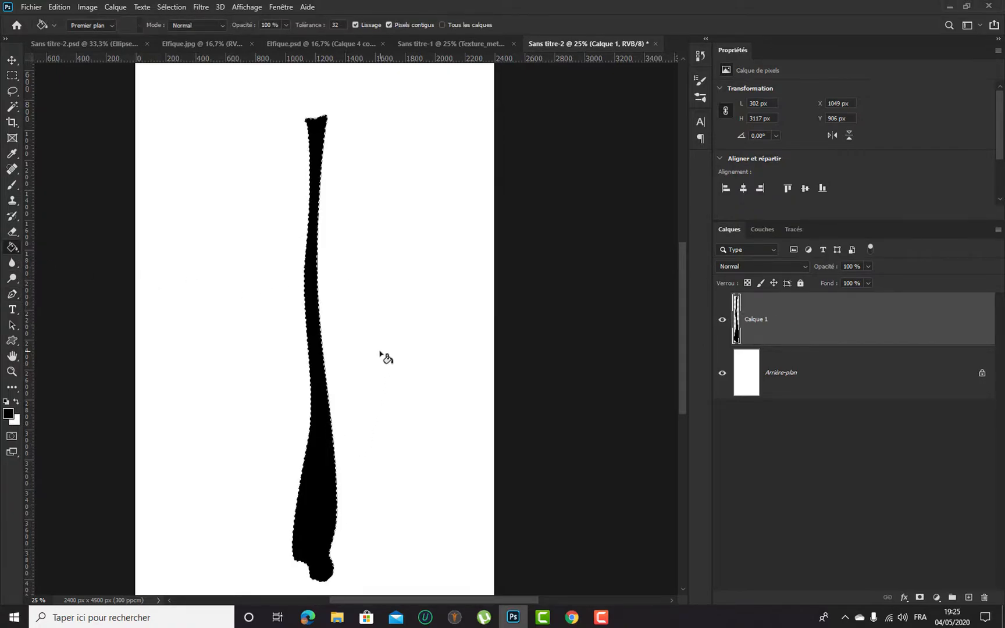
pyautogui.press('m')
pyautogui.hotkey('ctrl', 'd')
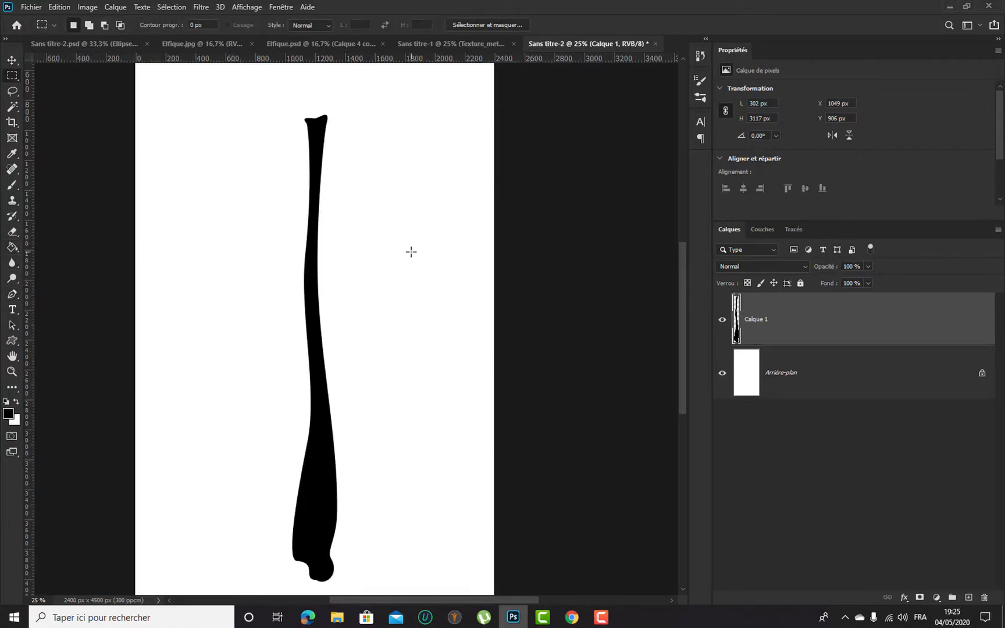
# Draw the Bâton custom shape about 309 × 3204 px beside the black handle on its right, without fill and with a black outline
pyautogui.hotkey('ctrl', '-')
pyautogui.hotkey('ctrl', '+')
pyautogui.hotkey('ctrl', '-')
pyautogui.click(12, 341)
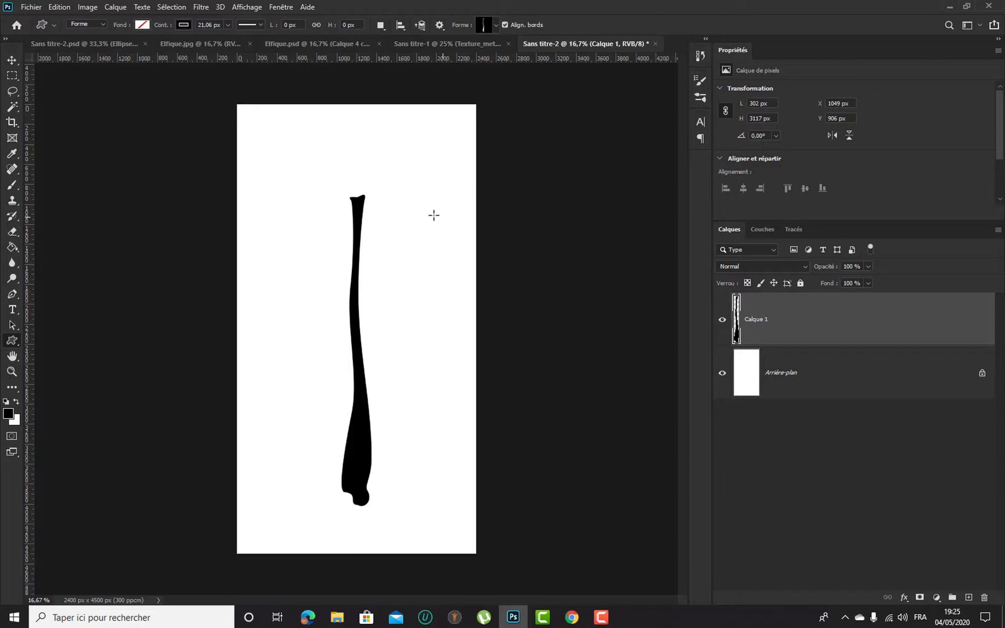
pyautogui.moveTo(396, 186); pyautogui.dragTo(473, 491)
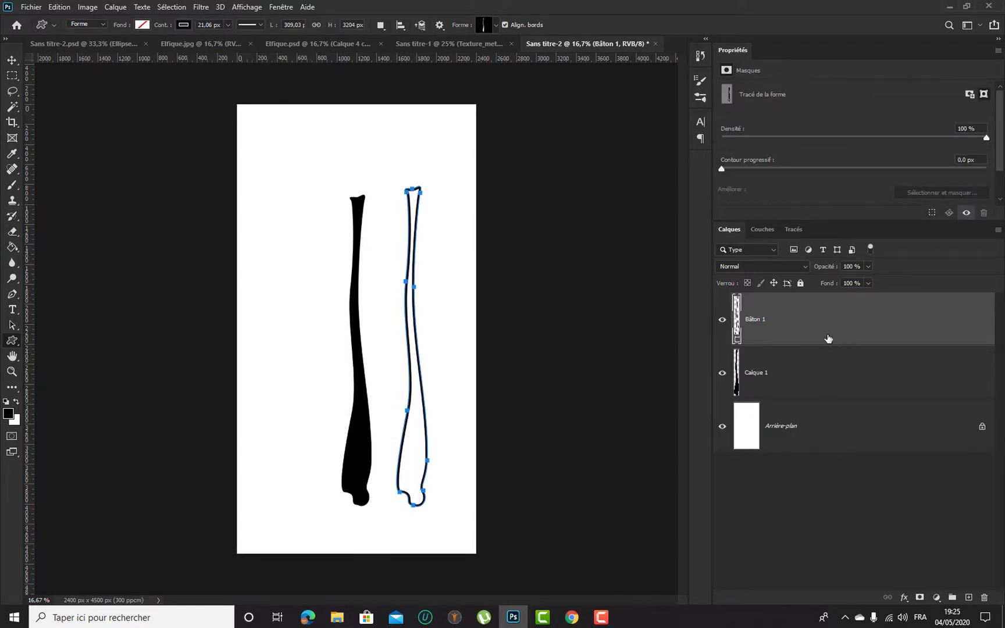
# Delete the layer Calque 1 and select the Bâton 1 shape layer
pyautogui.click(791, 371)
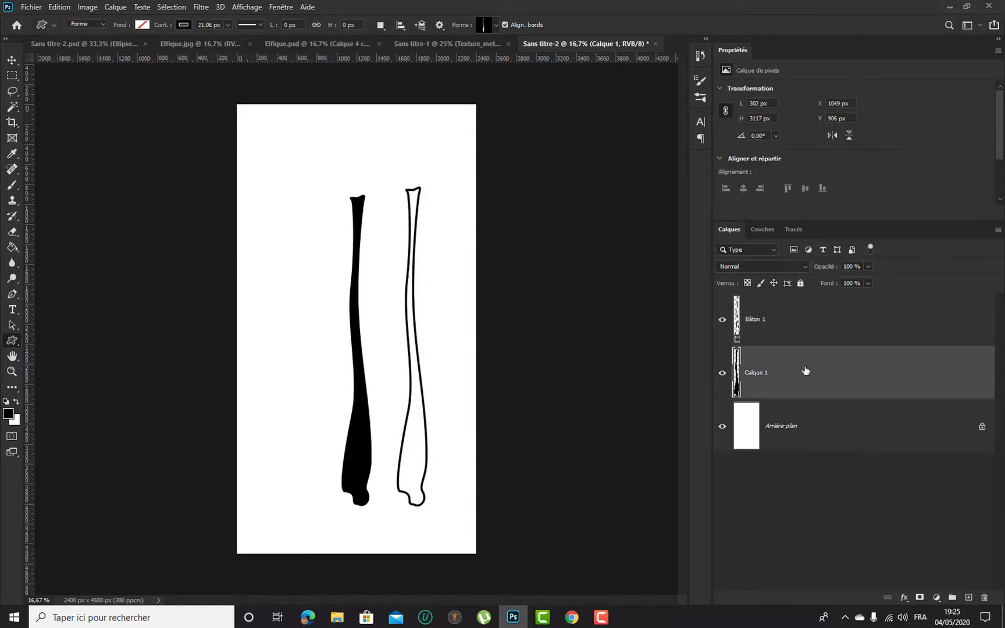
pyautogui.press('Delete')
pyautogui.click(798, 320)
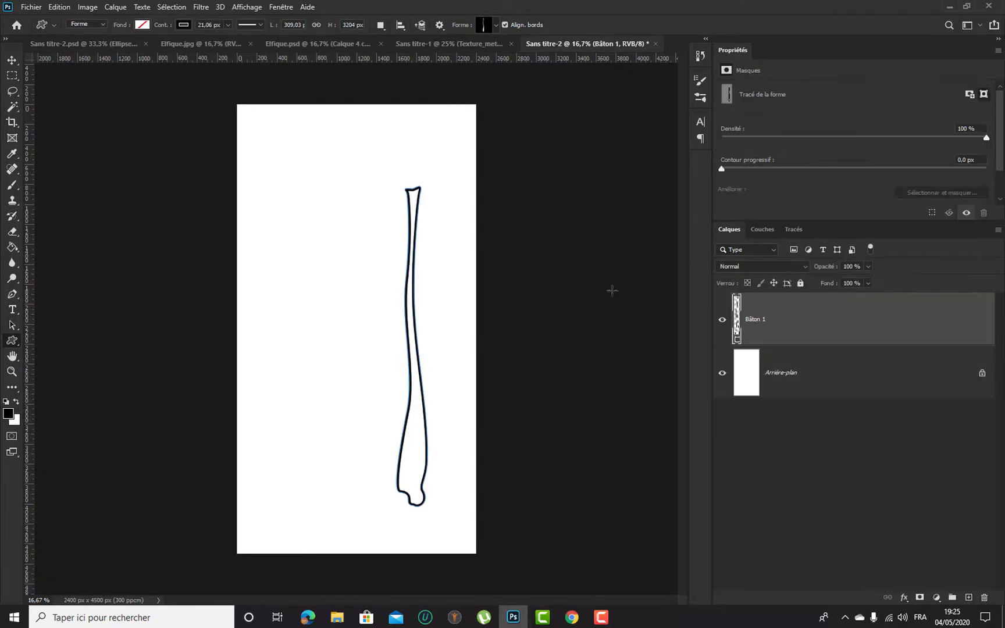
pyautogui.press('v')
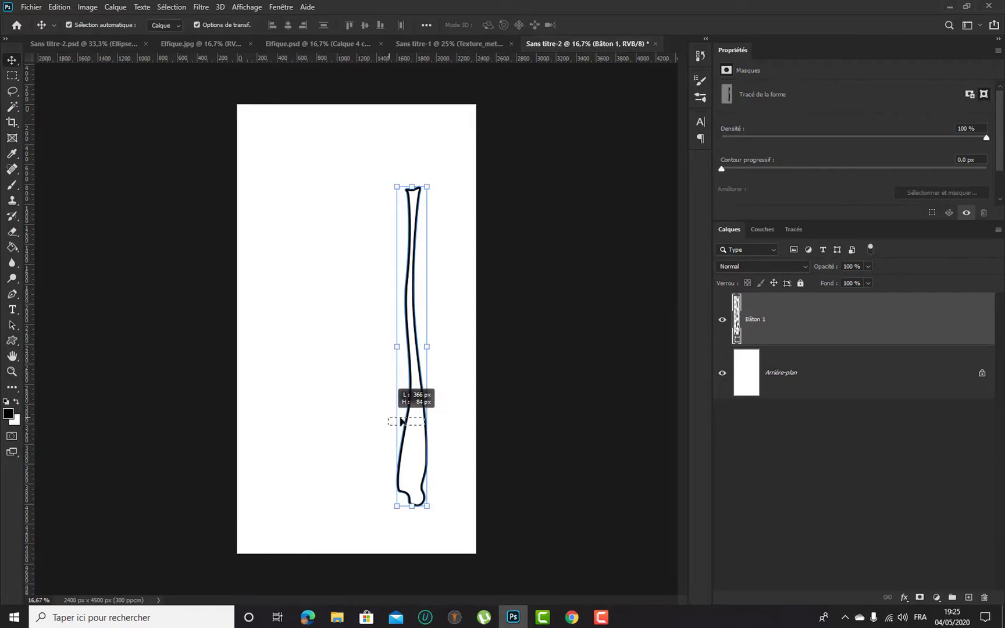
# Fill the Bâton 1 shape with black and remove its stroke
pyautogui.click(12, 342)
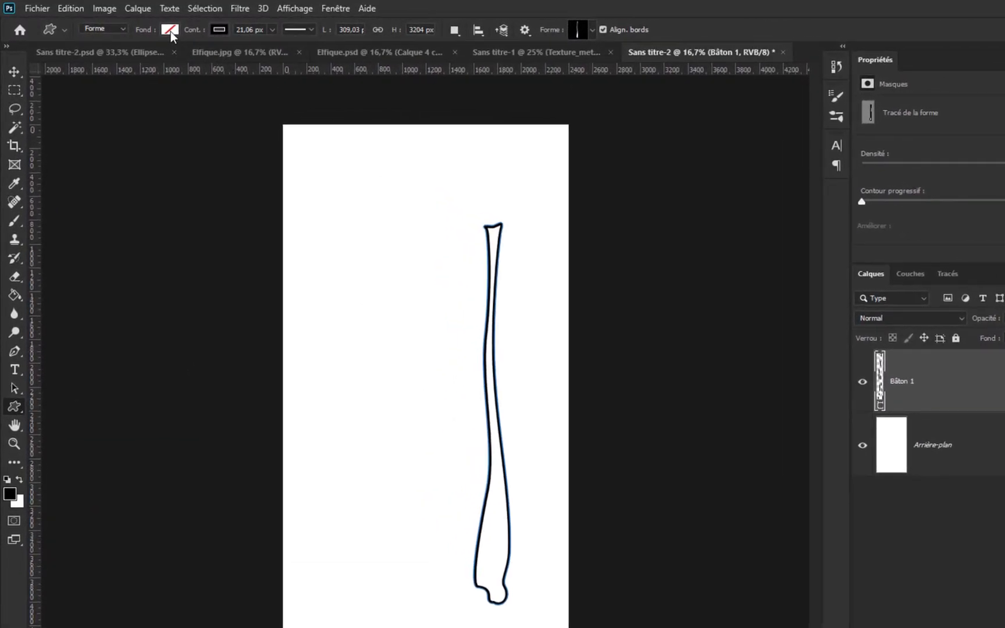
pyautogui.click(170, 29)
pyautogui.click(79, 105)
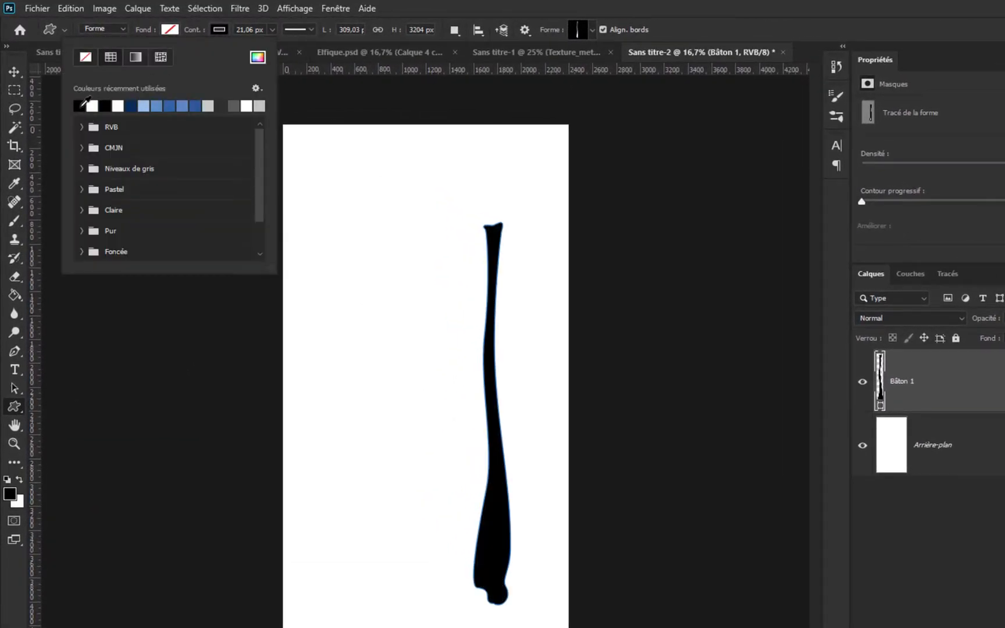
pyautogui.click(220, 30)
pyautogui.click(133, 57)
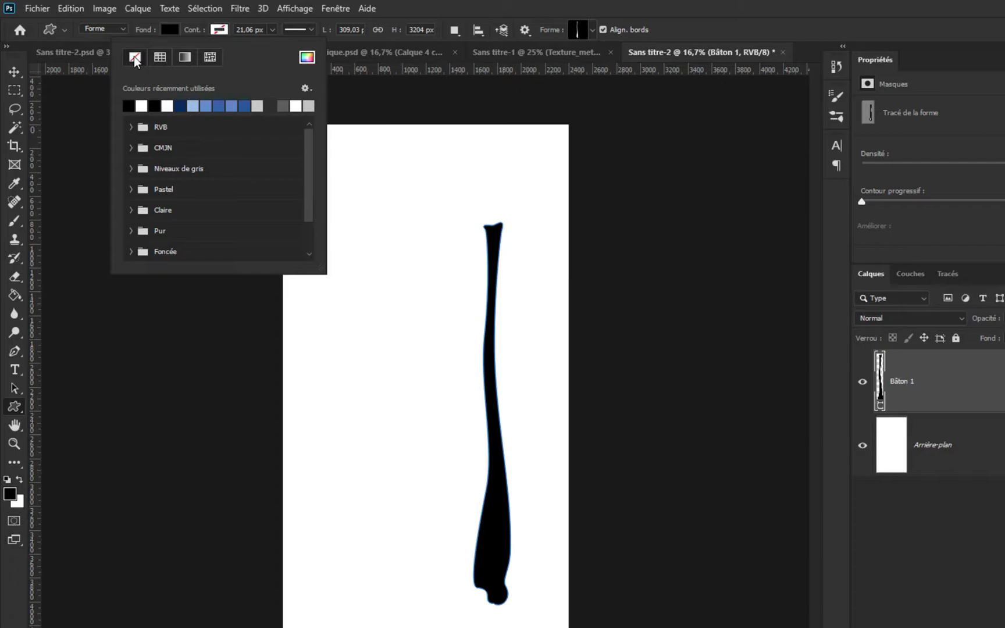
pyautogui.click(522, 6)
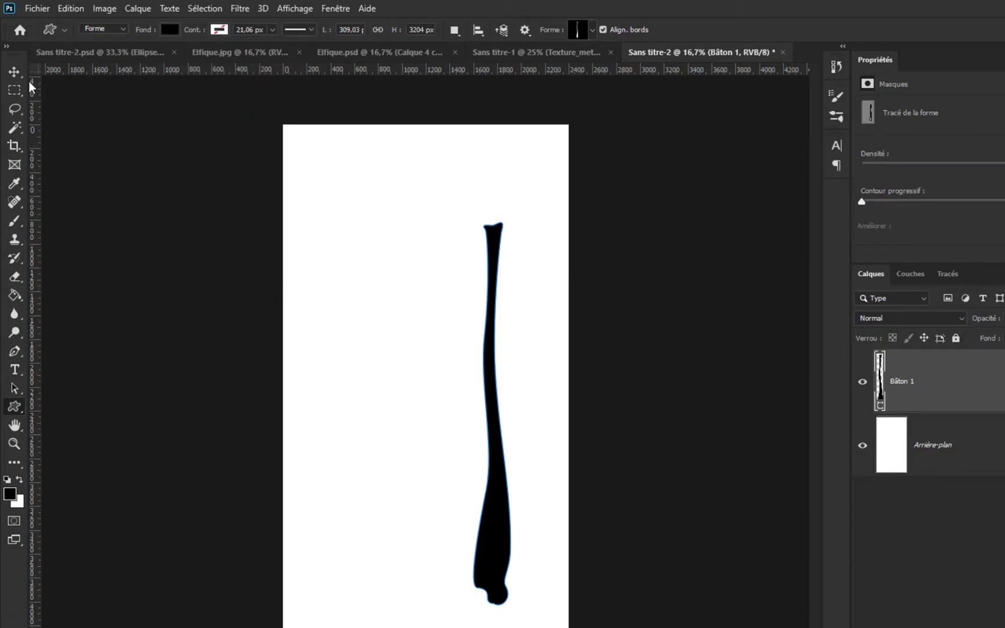
# Move the stick shape left to the horizontal middle of the canvas
pyautogui.press('v')
pyautogui.moveTo(489, 422); pyautogui.dragTo(416, 425)
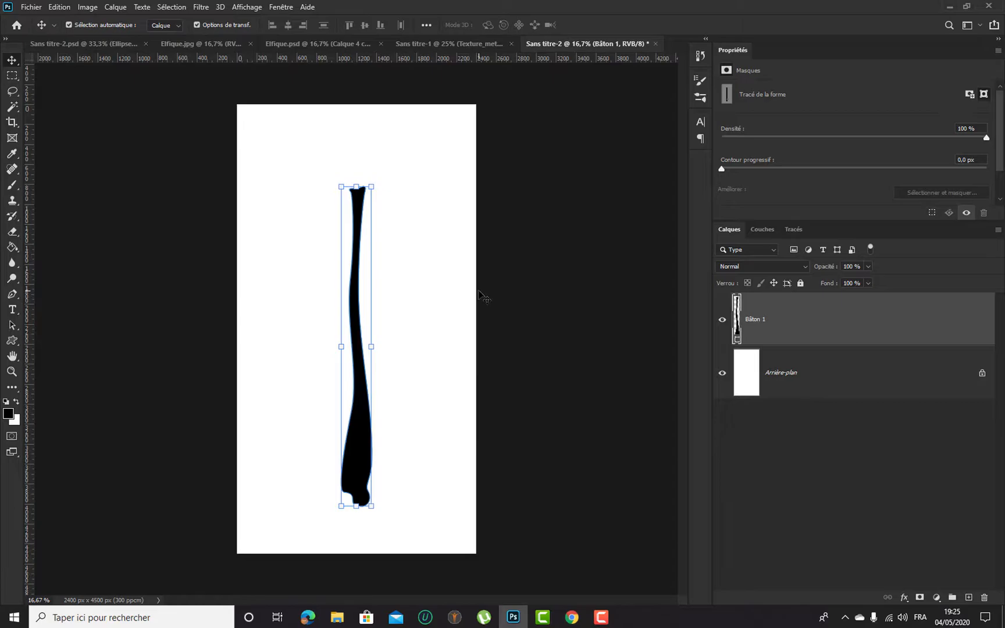
# Examine the anchor points and bounding box of the stick's path
pyautogui.click(12, 294)
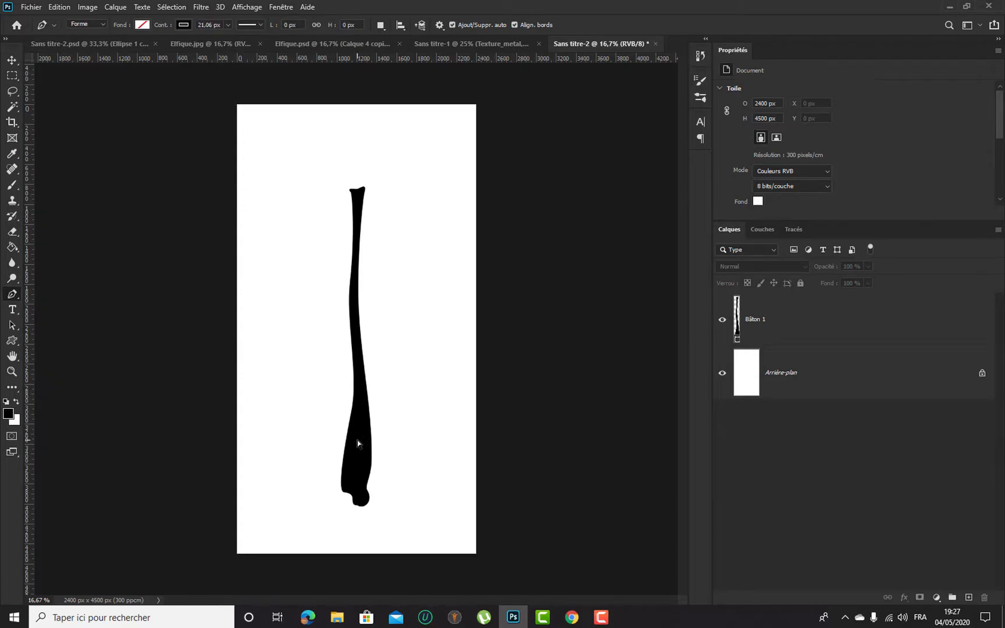
pyautogui.click(835, 329)
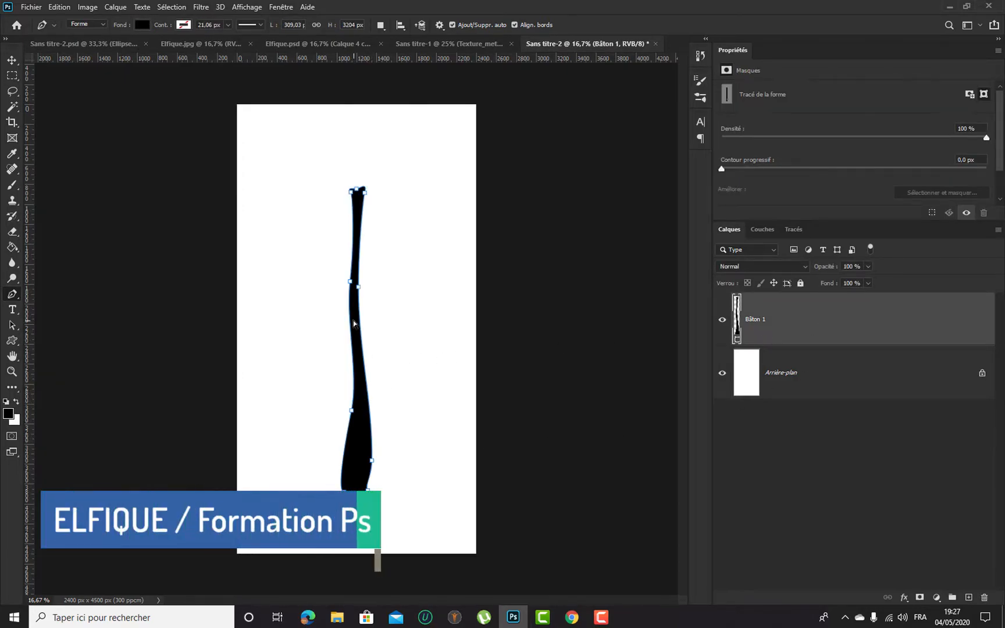
pyautogui.keyDown('ctrl'); pyautogui.click(796, 321); pyautogui.keyUp('ctrl')
pyautogui.click(790, 314)
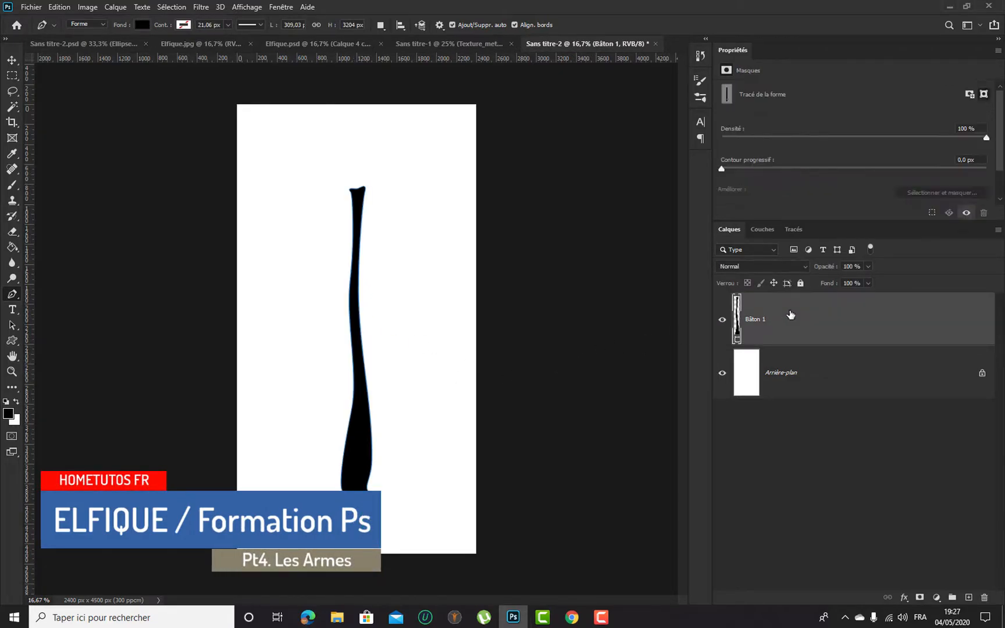
pyautogui.keyDown('ctrl'); pyautogui.click(366, 381); pyautogui.keyUp('ctrl')
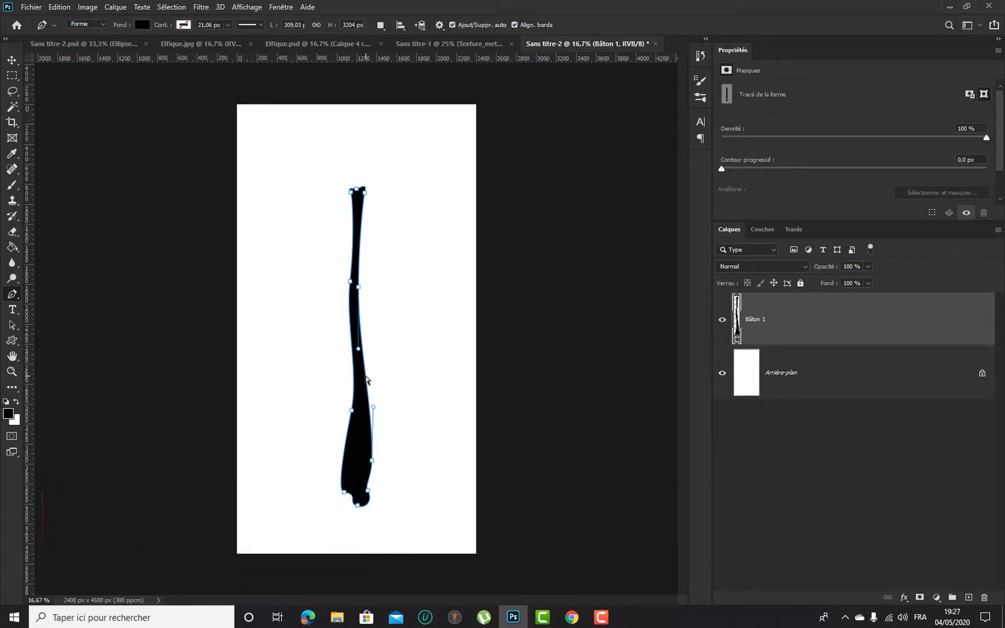
pyautogui.click(359, 288)
pyautogui.click(14, 61)
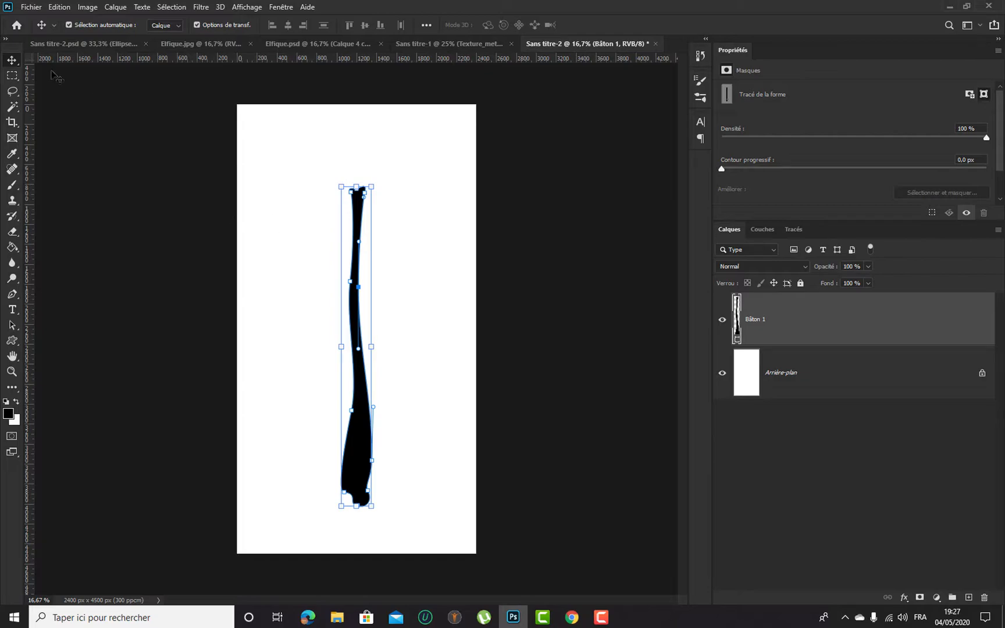
pyautogui.click(438, 178)
pyautogui.click(357, 285)
pyautogui.click(356, 506)
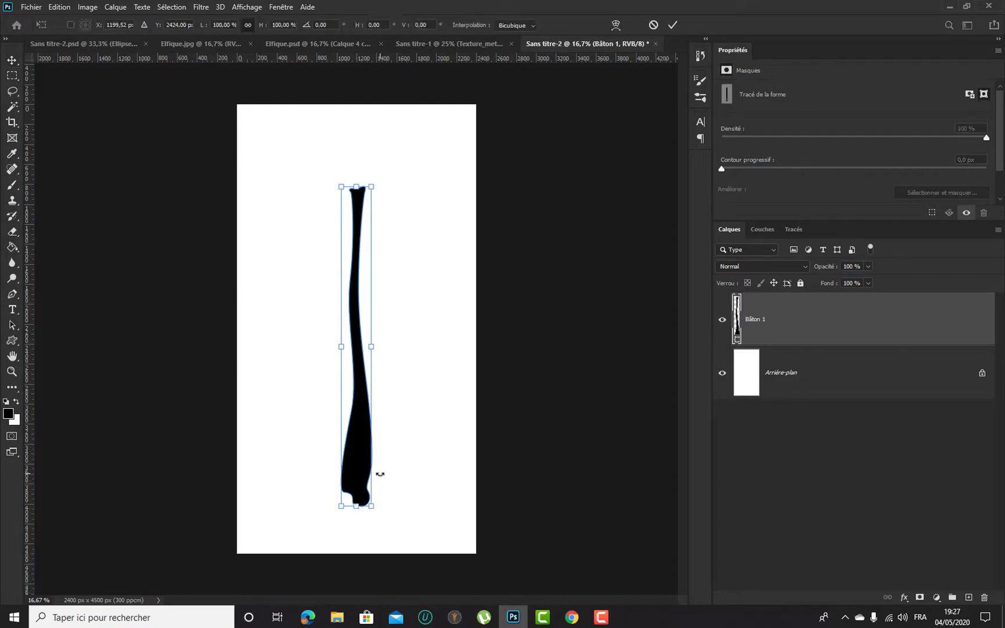
# Start a blade outline as a new Pen shape, from the stick's lower left edge through three points sweeping below it to the right
pyautogui.hotkey('ctrl', '+')
pyautogui.moveTo(379, 473); pyautogui.dragTo(406, 164)
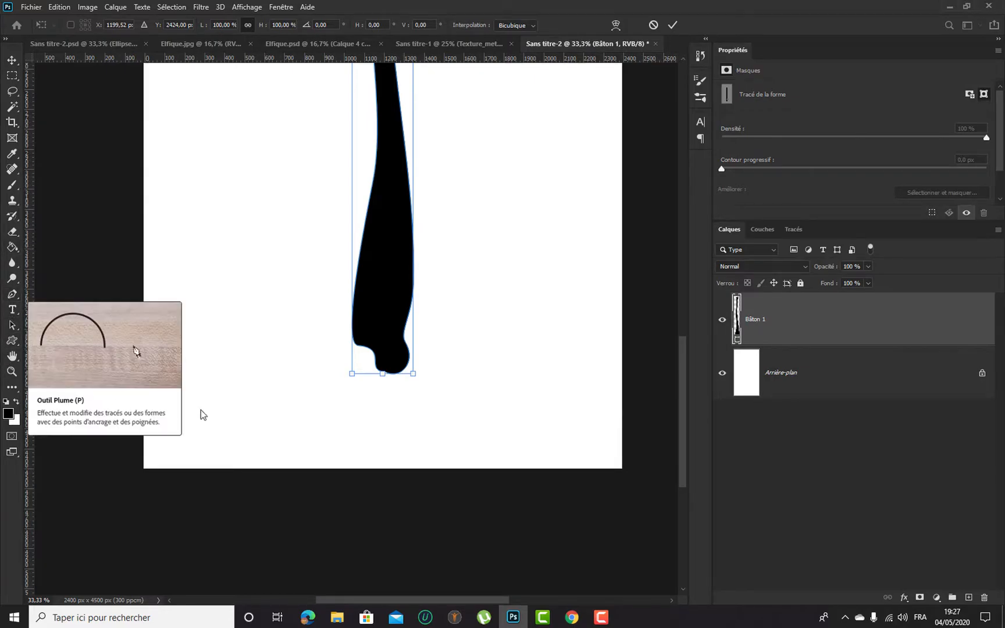
pyautogui.click(13, 295)
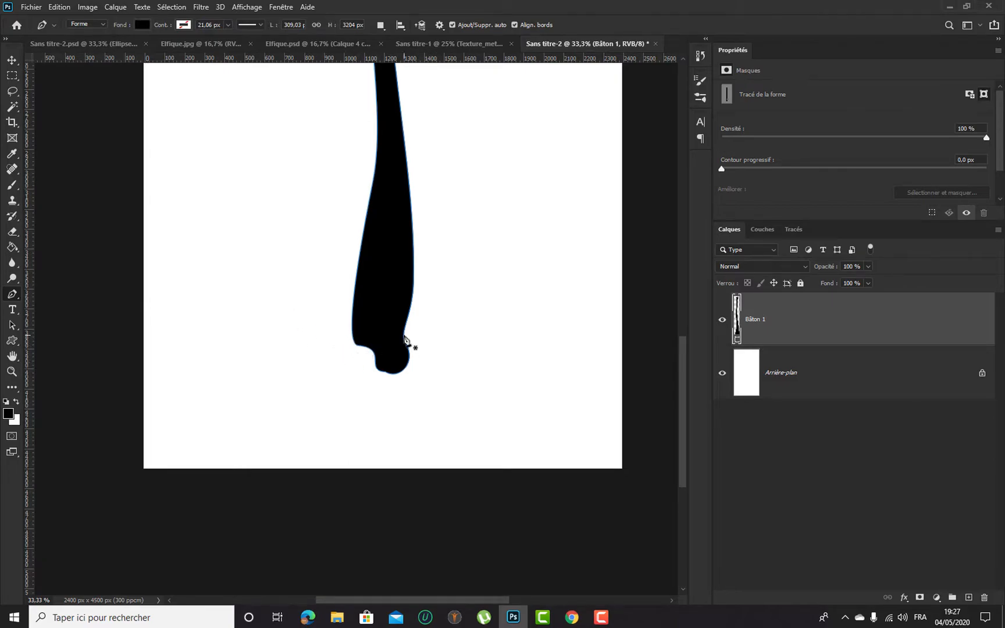
pyautogui.click(352, 330)
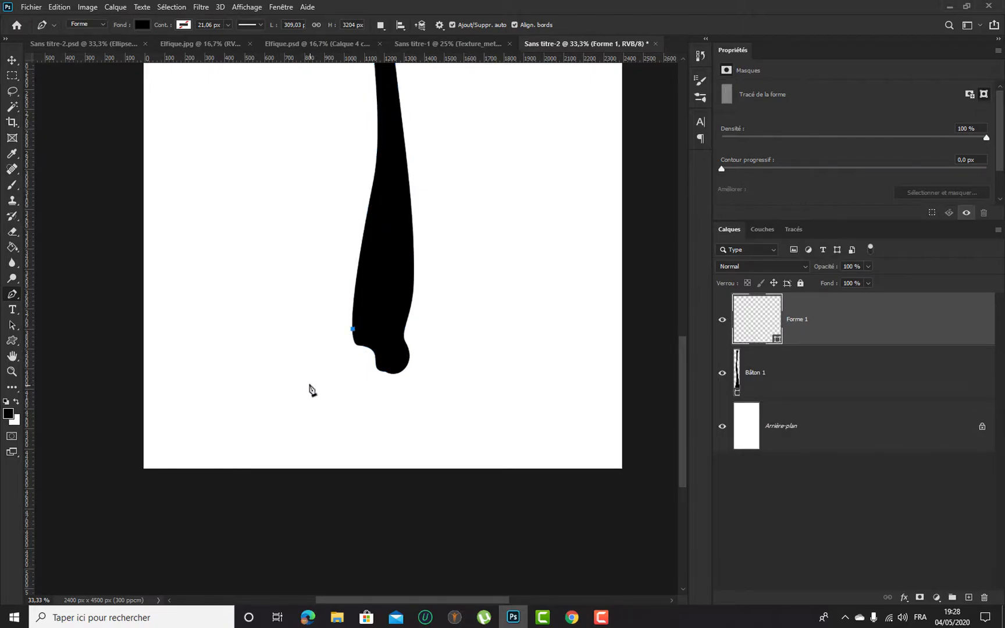
pyautogui.click(292, 405)
pyautogui.click(433, 457)
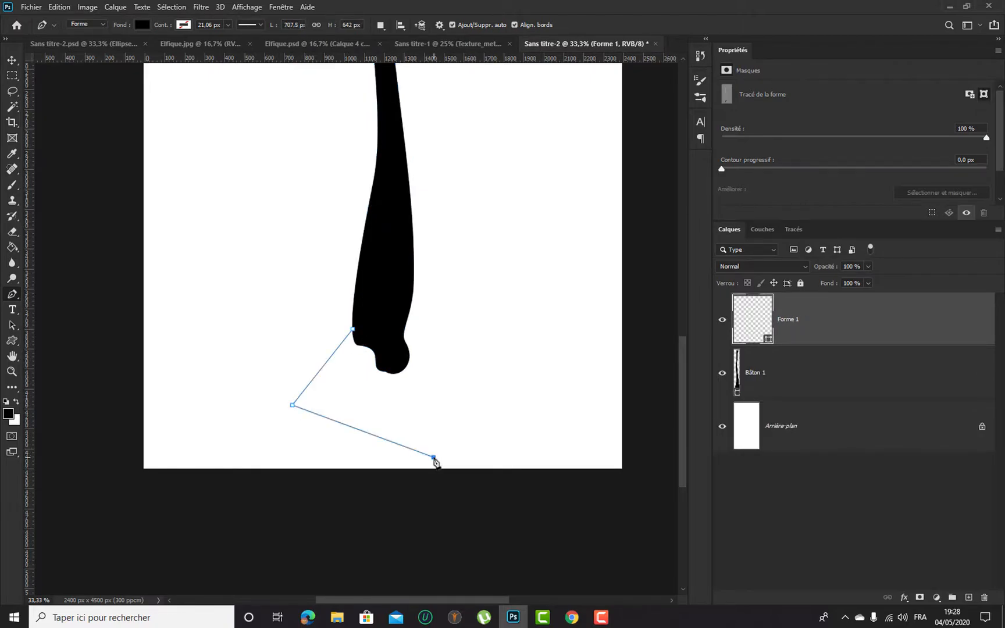
pyautogui.click(589, 411)
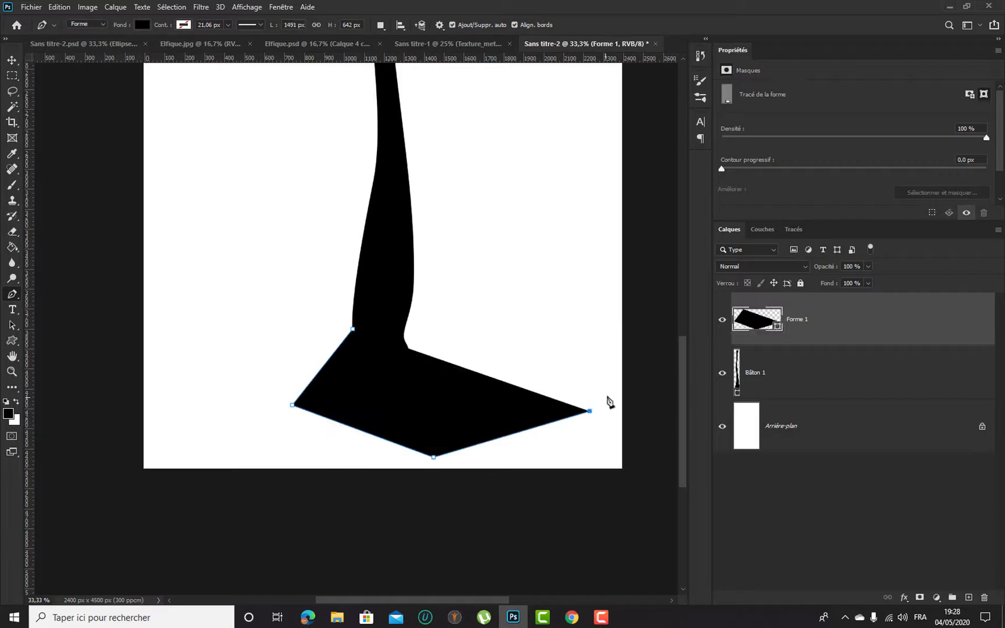
# Remove the fill of the new blade shape so only its path shows
pyautogui.click(142, 25)
pyautogui.click(72, 51)
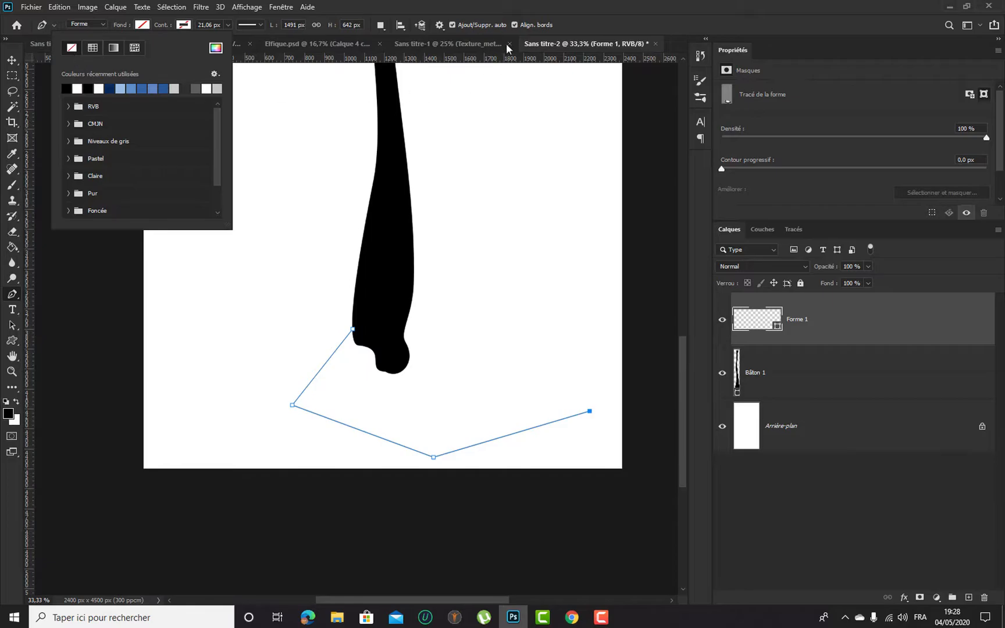
pyautogui.click(517, 8)
# Add the pointed tip and inner edge, then close the blade outline at the stick, about 1626 px wide and 747 px high
pyautogui.click(617, 308)
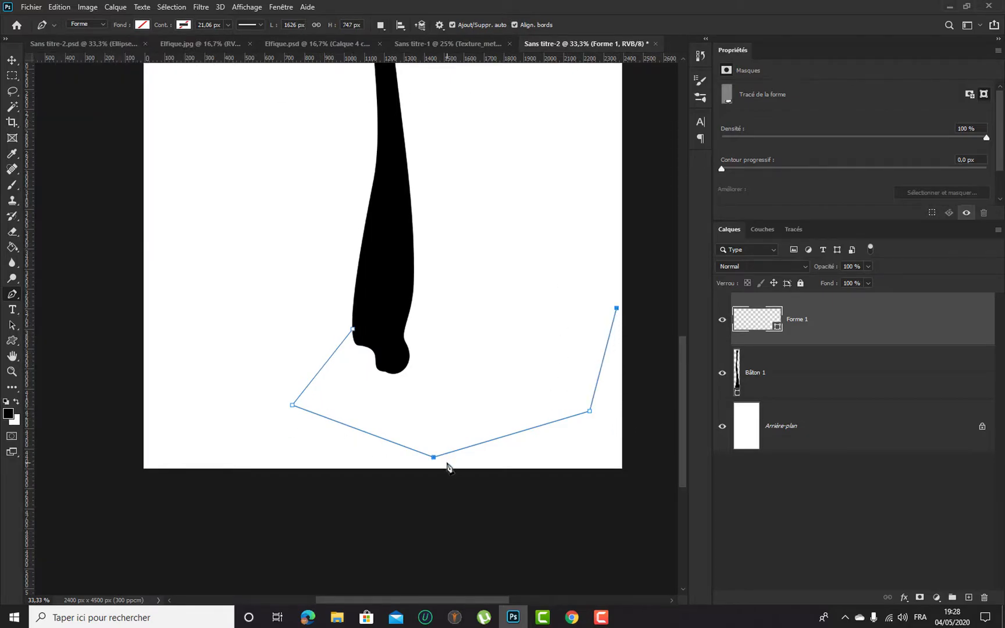
pyautogui.click(536, 372)
pyautogui.click(434, 410)
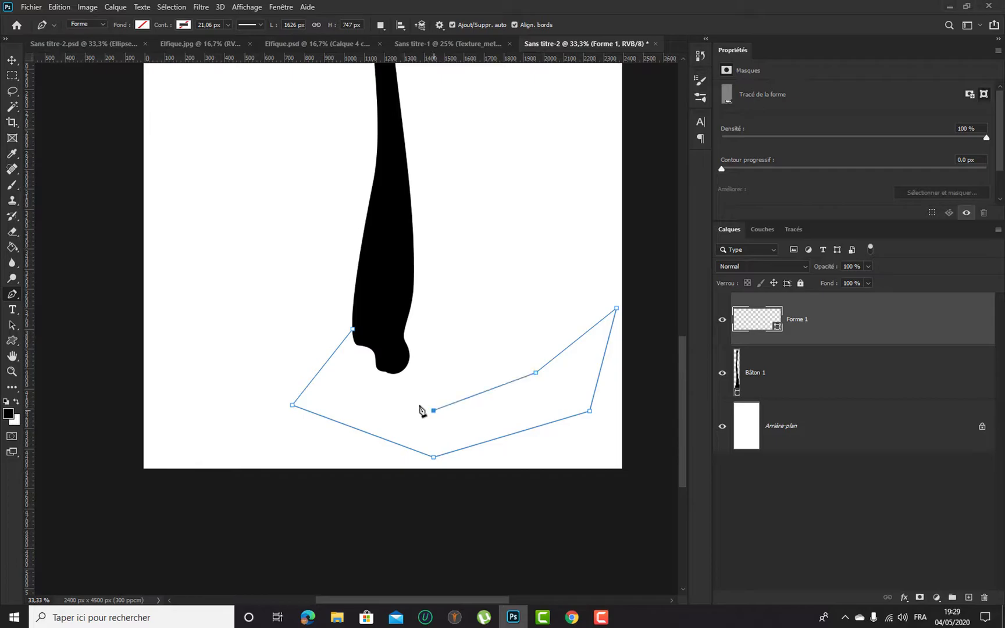
pyautogui.click(390, 367)
pyautogui.click(390, 342)
pyautogui.click(352, 329)
# Convert the blade outline's two inner-edge points, far-left point and bottom point into smooth curves
pyautogui.moveTo(433, 410); pyautogui.dragTo(401, 410)
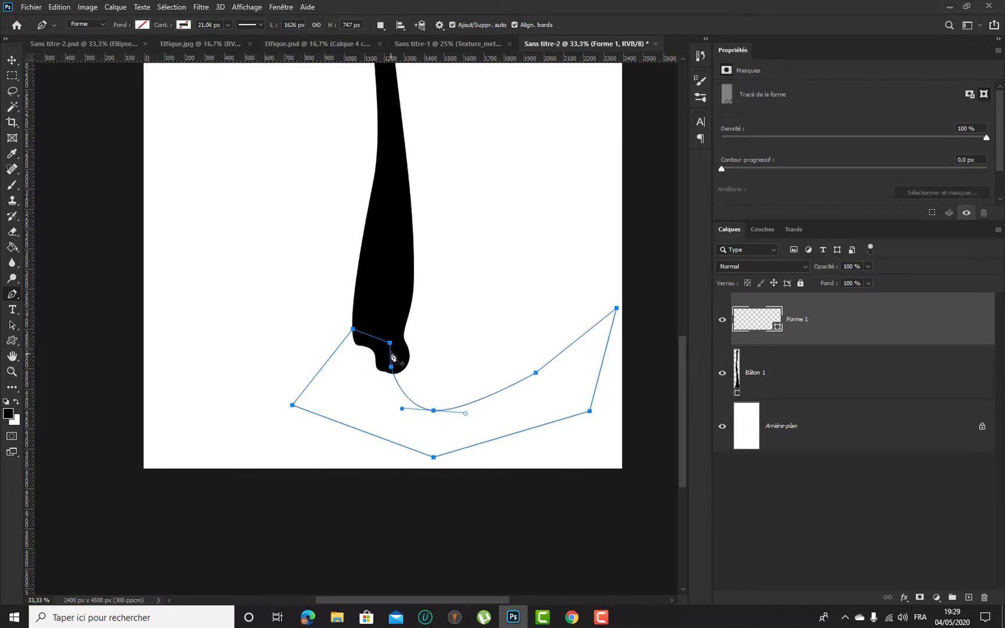
pyautogui.moveTo(292, 405); pyautogui.dragTo(296, 453)
pyautogui.moveTo(433, 457); pyautogui.dragTo(479, 459)
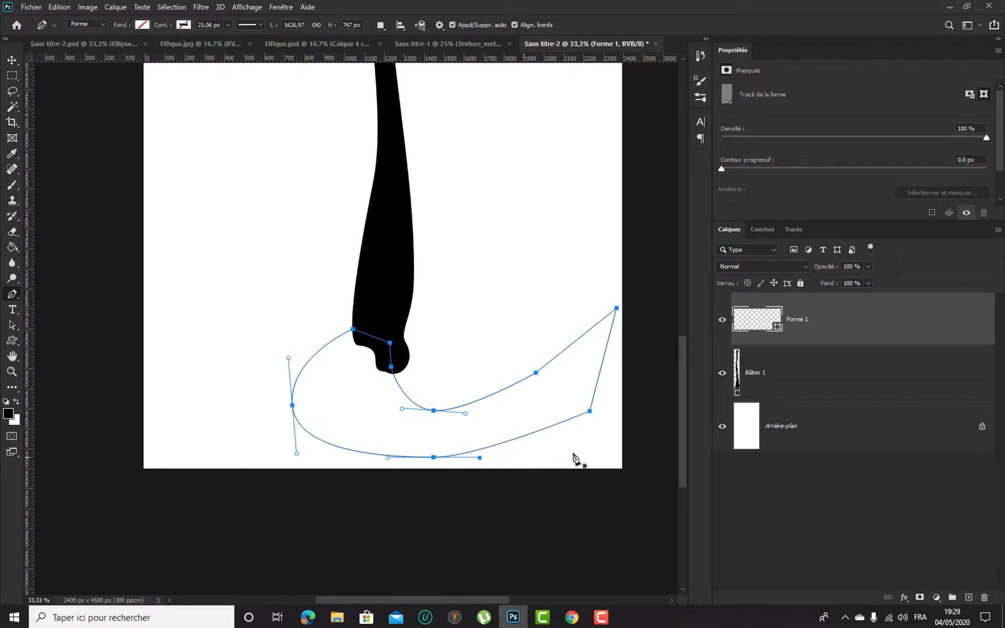
pyautogui.moveTo(536, 373); pyautogui.dragTo(511, 401)
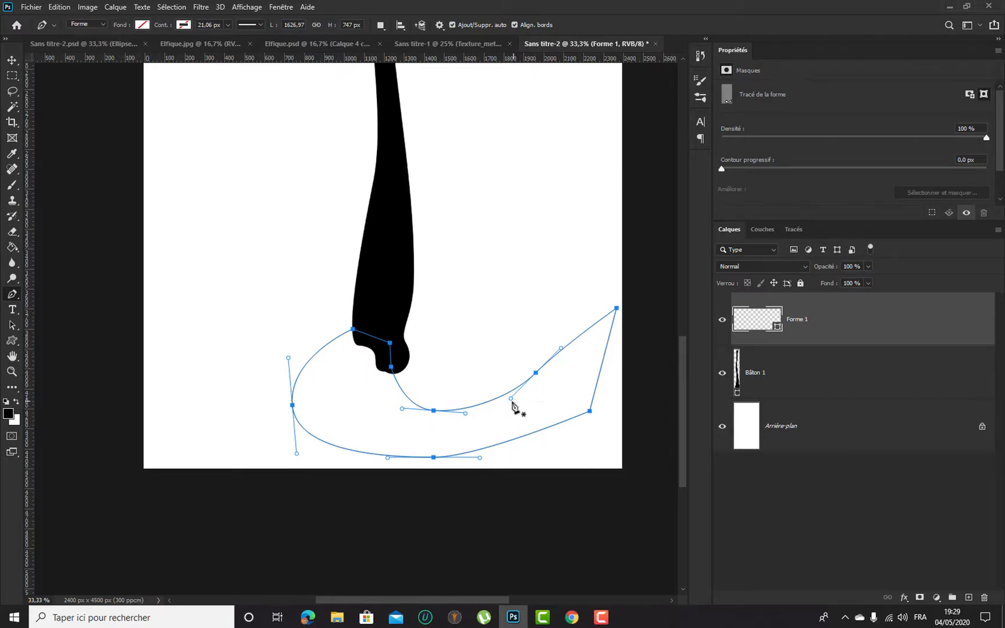
pyautogui.moveTo(508, 401); pyautogui.dragTo(504, 411)
pyautogui.hotkey('ctrl', 'z')
pyautogui.hotkey('alt', 'shift')
pyautogui.hotkey('ctrl', 'z')
pyautogui.hotkey('alt', 'shift')
pyautogui.hotkey('ctrl', 'z')
# Steepen the inner edge's curve handle near the tip and round the outline's outer right corner into a smooth curve
pyautogui.moveTo(561, 349); pyautogui.dragTo(561, 335)
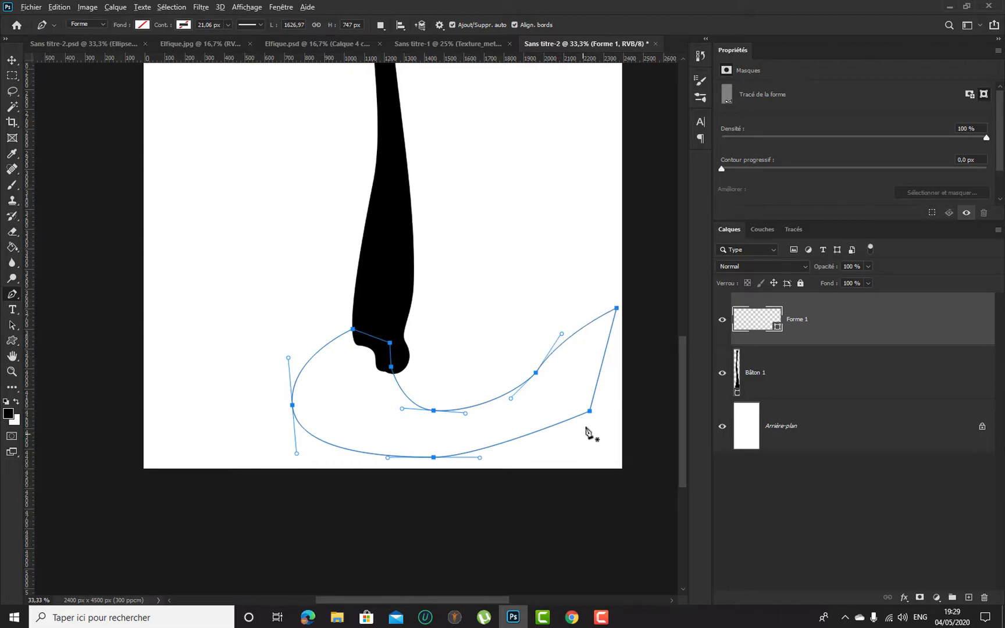
pyautogui.moveTo(590, 411); pyautogui.dragTo(619, 369)
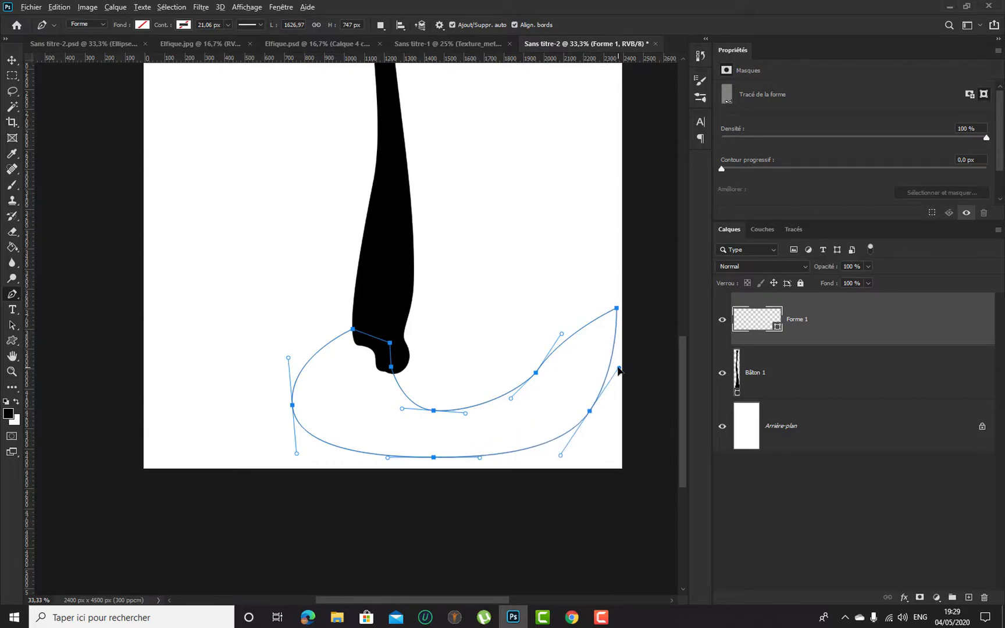
pyautogui.moveTo(617, 309); pyautogui.dragTo(607, 302)
pyautogui.hotkey('ctrl', 'q')
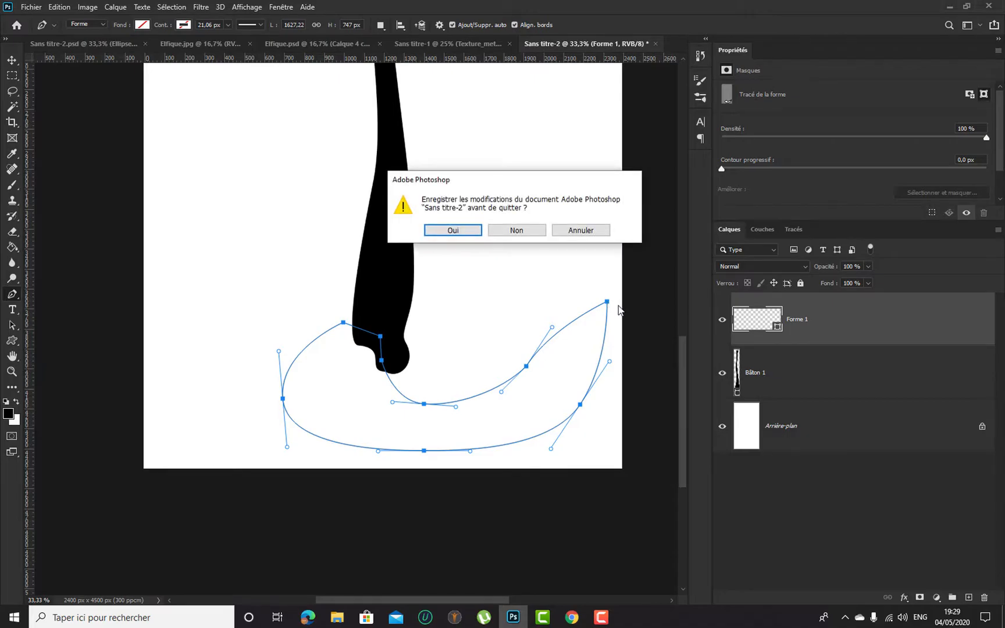
pyautogui.click(580, 232)
pyautogui.press('super+space')
pyautogui.press('super+space')
pyautogui.press('super+space')
pyautogui.press('super+space')
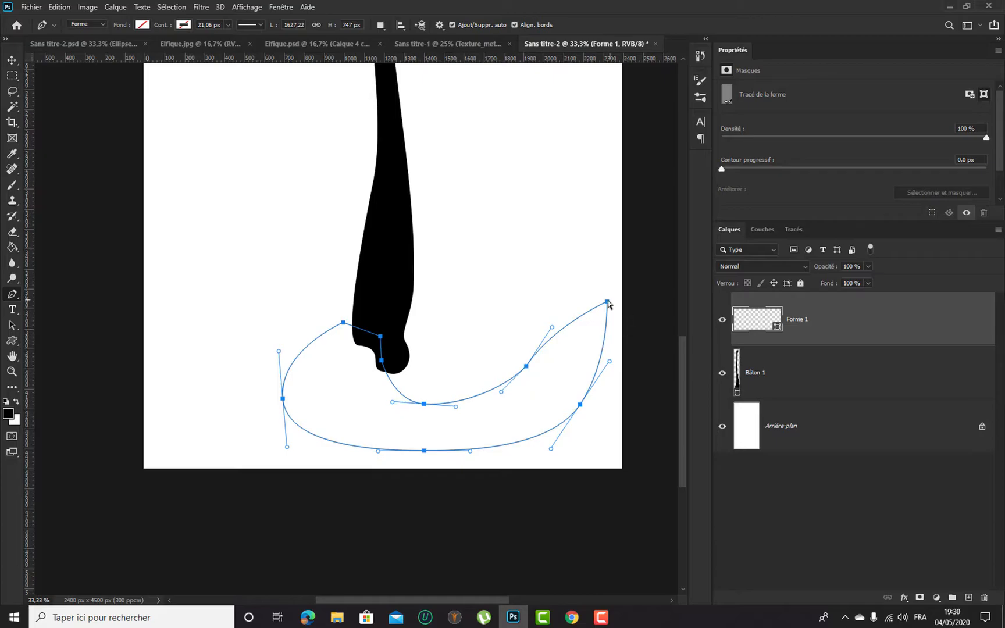
pyautogui.moveTo(607, 301); pyautogui.dragTo(608, 296)
pyautogui.hotkey('ctrl', 'z')
pyautogui.hotkey('ctrl', 'z')
# Move only the blade's tip point up and slightly left, and straighten the inner curve leading to it
pyautogui.keyDown('ctrl'); pyautogui.click(616, 309); pyautogui.keyUp('ctrl')
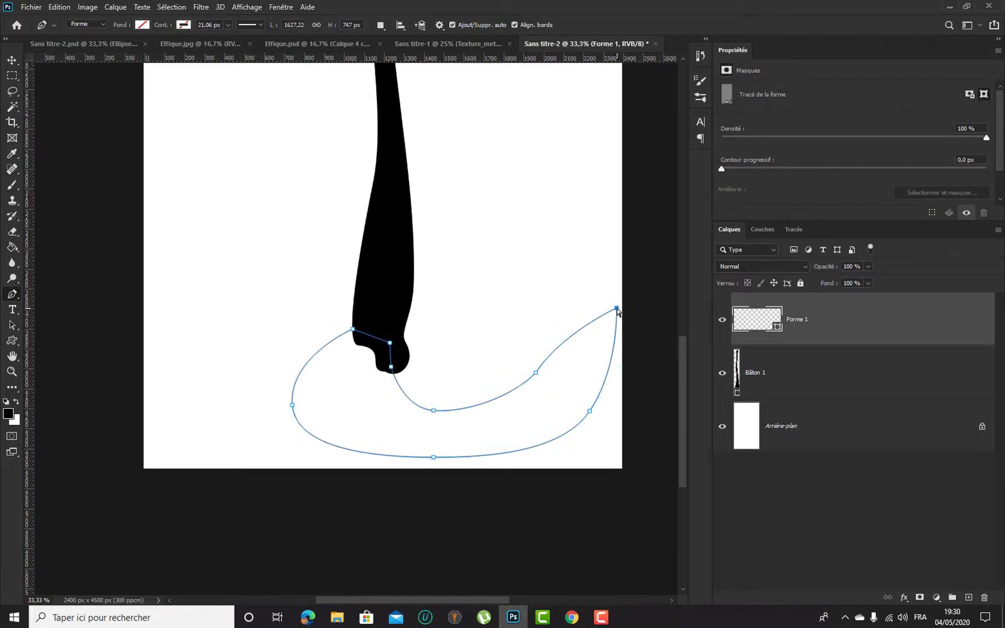
pyautogui.moveTo(616, 309); pyautogui.dragTo(608, 297)
pyautogui.click(573, 334)
pyautogui.moveTo(574, 335); pyautogui.dragTo(586, 336)
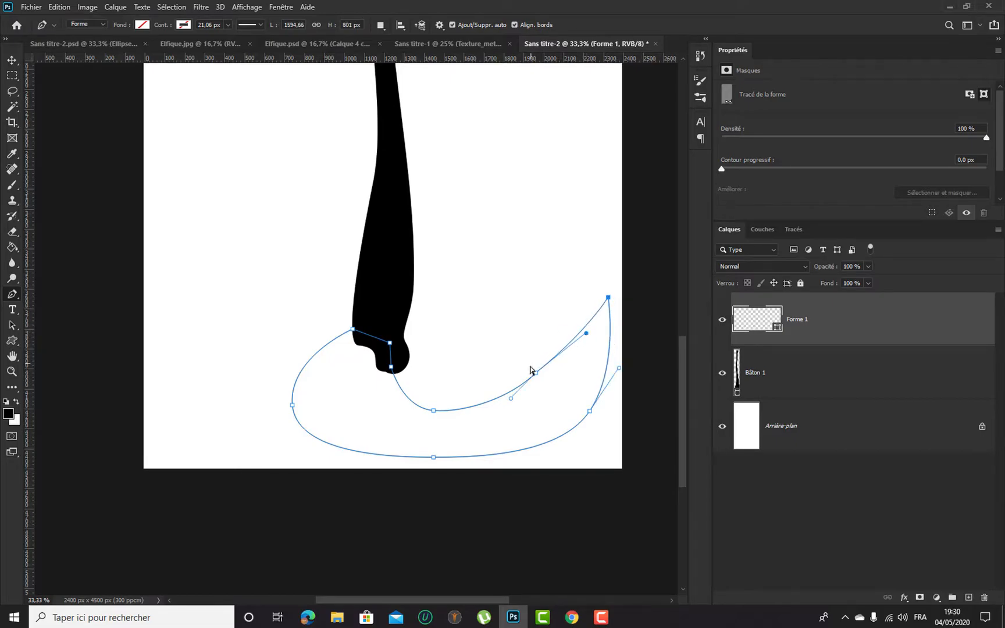
# Flatten the blade's inner edge, pull its far-left point inward and lower its bottom point, making the outline about 975 px high
pyautogui.moveTo(536, 377); pyautogui.dragTo(536, 388)
pyautogui.moveTo(434, 414)
pyautogui.mouseDown()
pyautogui.moveTo(451, 404)
pyautogui.moveTo(434, 405)
pyautogui.mouseUp()
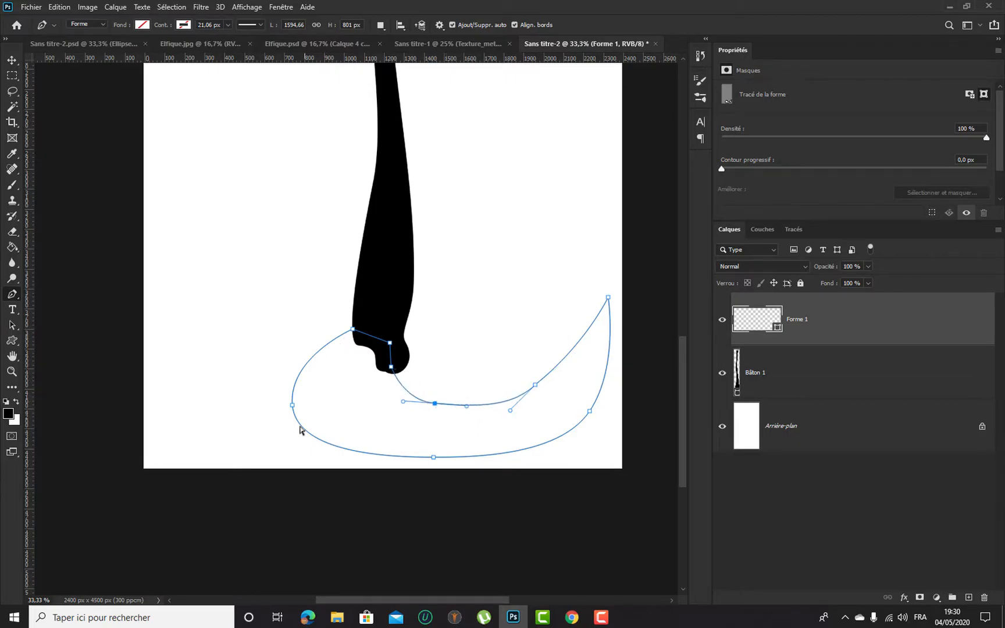
pyautogui.moveTo(293, 408); pyautogui.dragTo(315, 413)
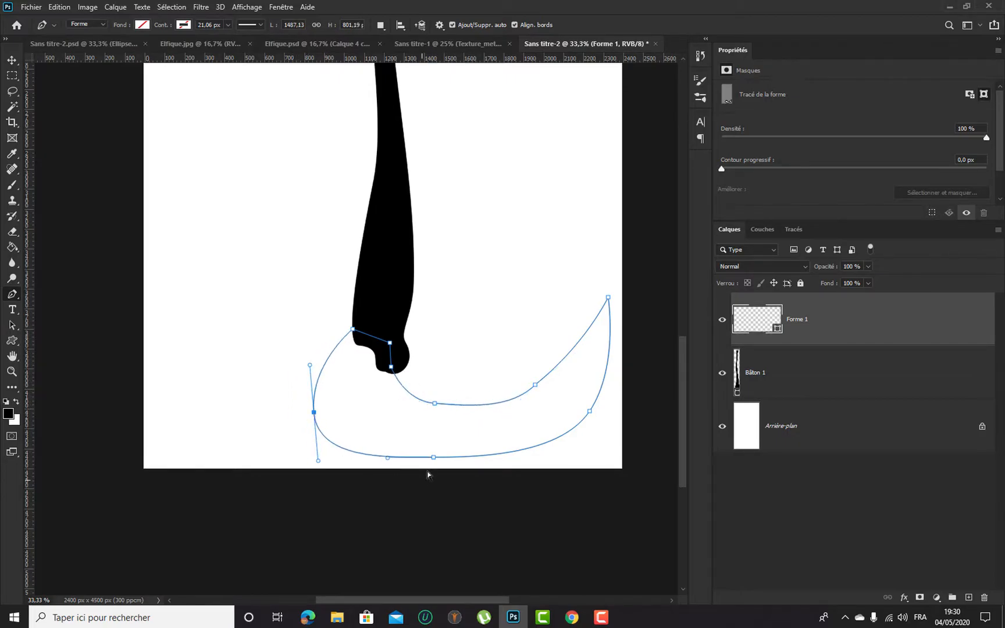
pyautogui.moveTo(436, 459); pyautogui.dragTo(437, 494)
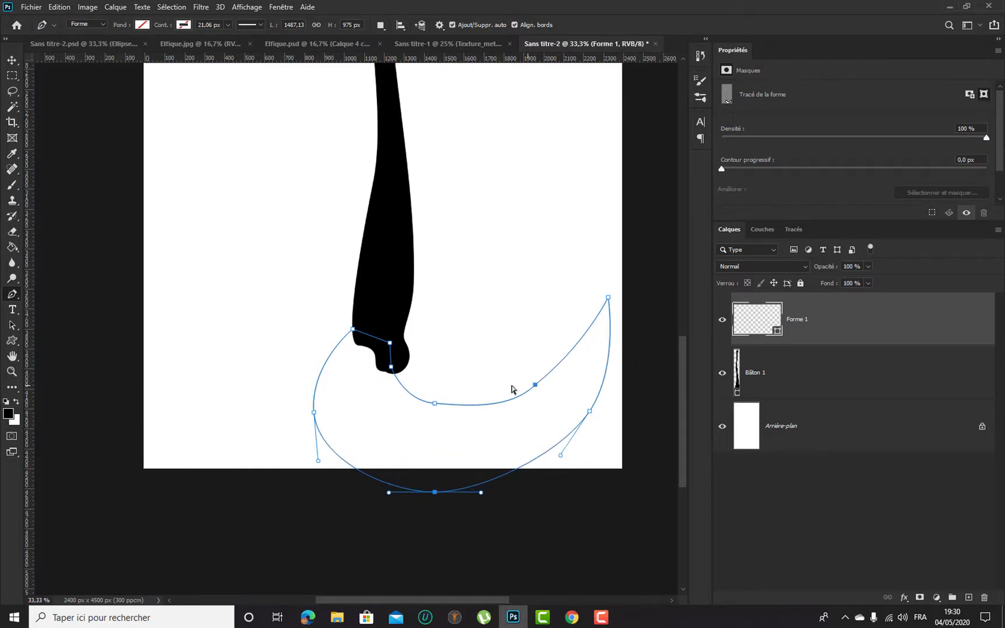
# Angle the lower inner point's handle up to the right and shift the tip and its neighbouring points, making the blade about 882 px high
pyautogui.moveTo(436, 405); pyautogui.dragTo(469, 379)
pyautogui.moveTo(536, 389); pyautogui.dragTo(544, 381)
pyautogui.moveTo(607, 300)
pyautogui.mouseDown()
pyautogui.moveTo(617, 295)
pyautogui.moveTo(620, 305)
pyautogui.mouseUp()
pyautogui.moveTo(524, 256); pyautogui.dragTo(576, 425)
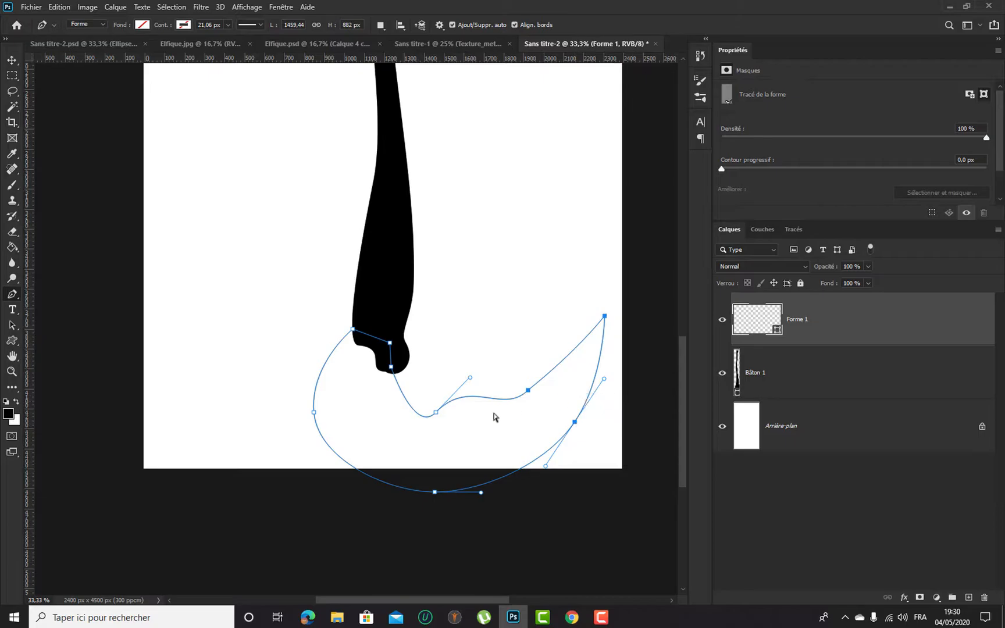
# Raise the blade's lower inner point, flatten its handle, and lift the bottom point to make the outline about 858 px high
pyautogui.click(435, 413)
pyautogui.moveTo(434, 414); pyautogui.dragTo(432, 407)
pyautogui.moveTo(466, 370); pyautogui.dragTo(479, 377)
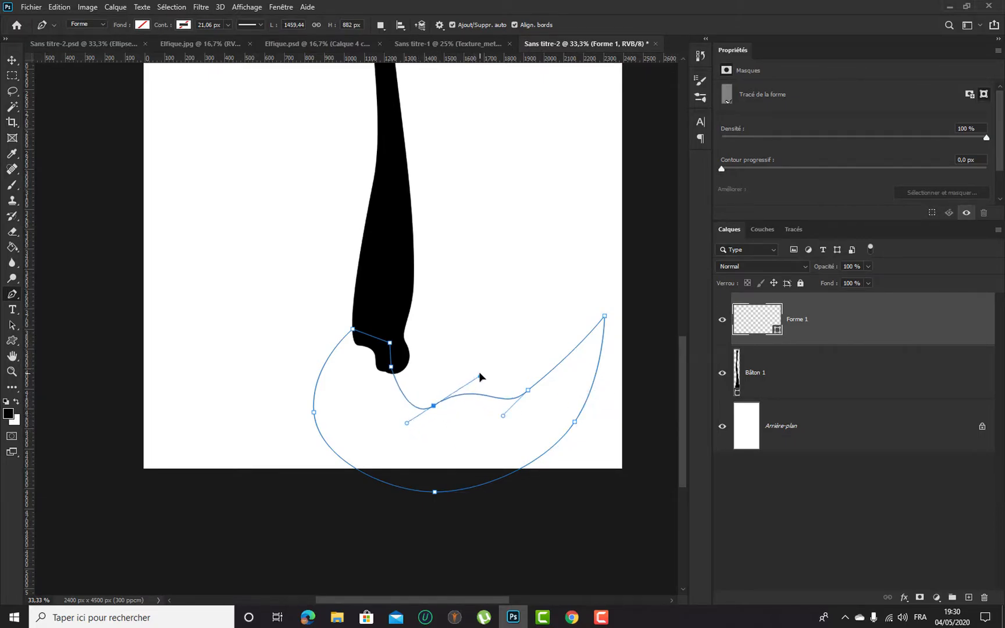
pyautogui.moveTo(436, 493); pyautogui.dragTo(437, 488)
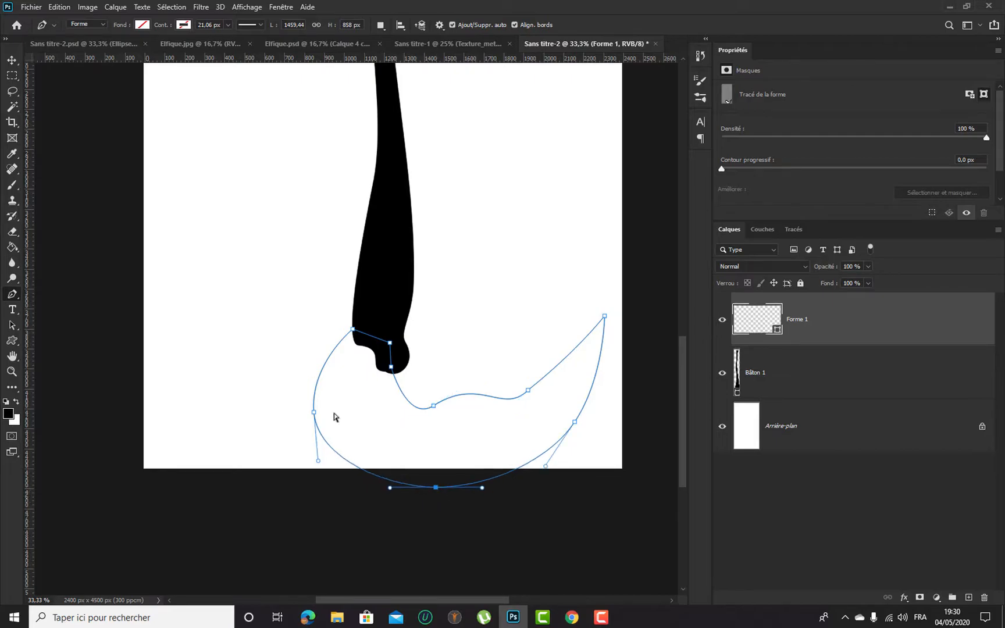
# Shift the blade's far-left point slightly inward and its upper-left point up and right, making the outline about 1420 px wide
pyautogui.click(314, 412)
pyautogui.moveTo(265, 372); pyautogui.dragTo(365, 451)
pyautogui.moveTo(320, 412); pyautogui.dragTo(324, 413)
pyautogui.click(354, 327)
pyautogui.moveTo(356, 333); pyautogui.dragTo(362, 328)
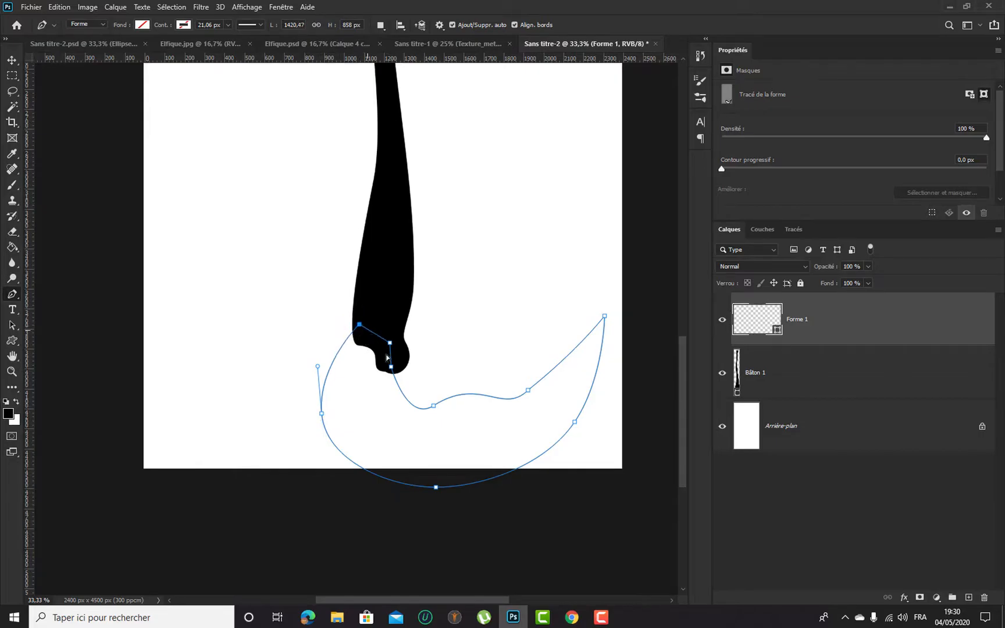
# Move the inner point over the stick's knob to the right and flatten the handle of the lower inner point
pyautogui.click(391, 367)
pyautogui.moveTo(396, 367); pyautogui.dragTo(403, 366)
pyautogui.moveTo(406, 422); pyautogui.dragTo(394, 420)
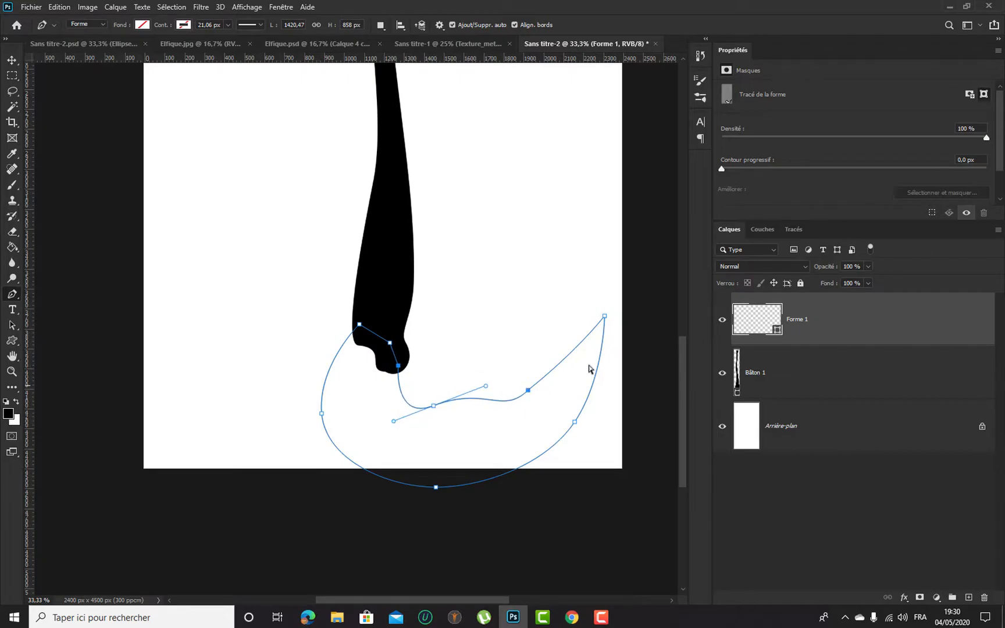
# Pull the blade's tip left, bow the inner curve leading to it, and lower the outer right point slightly
pyautogui.moveTo(604, 316); pyautogui.dragTo(586, 314)
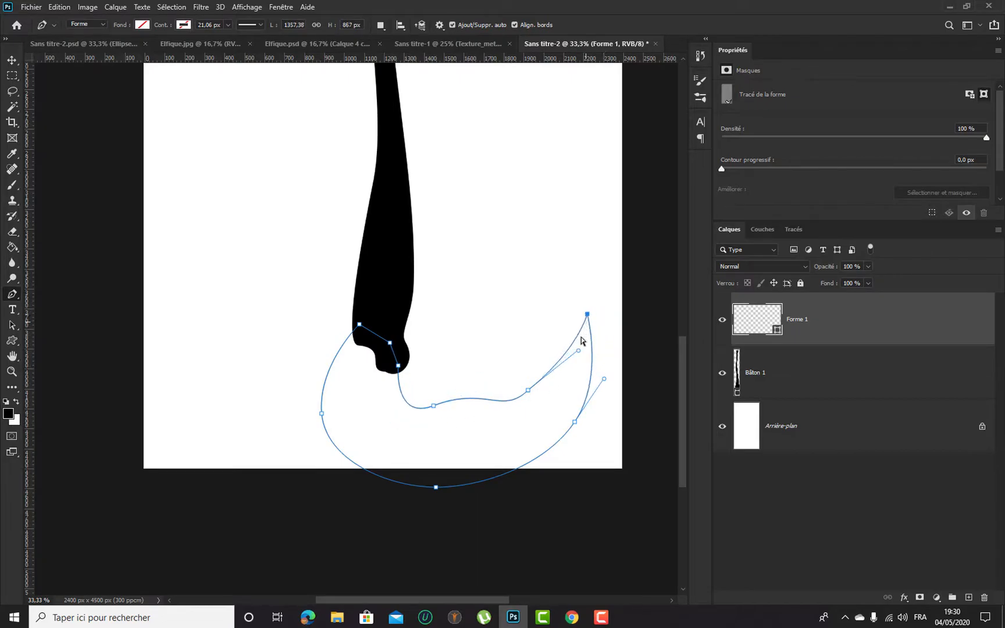
pyautogui.moveTo(578, 352)
pyautogui.mouseDown()
pyautogui.moveTo(570, 372)
pyautogui.moveTo(583, 369)
pyautogui.mouseUp()
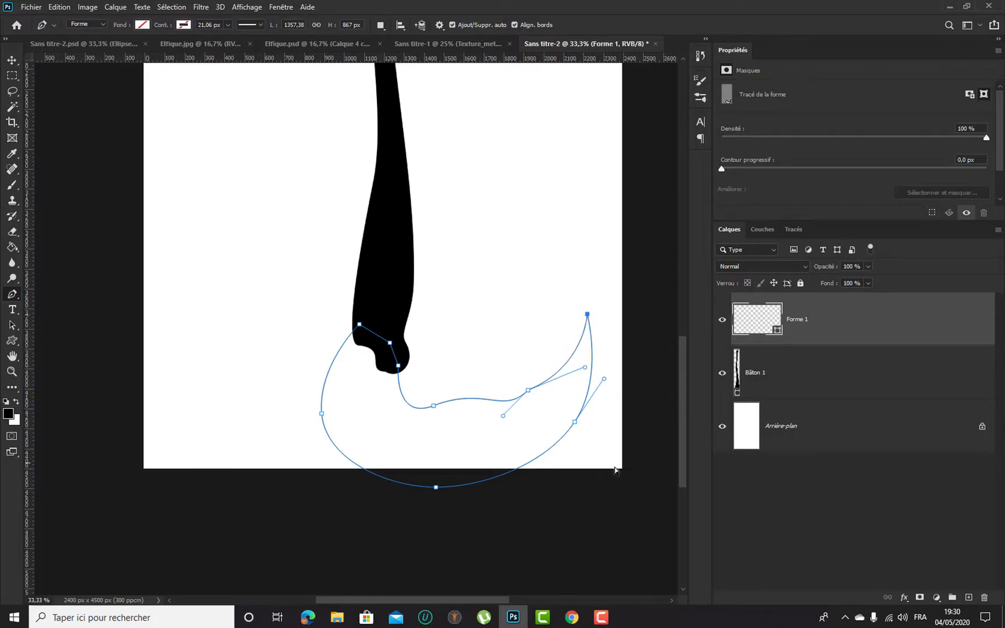
pyautogui.moveTo(575, 424); pyautogui.dragTo(576, 427)
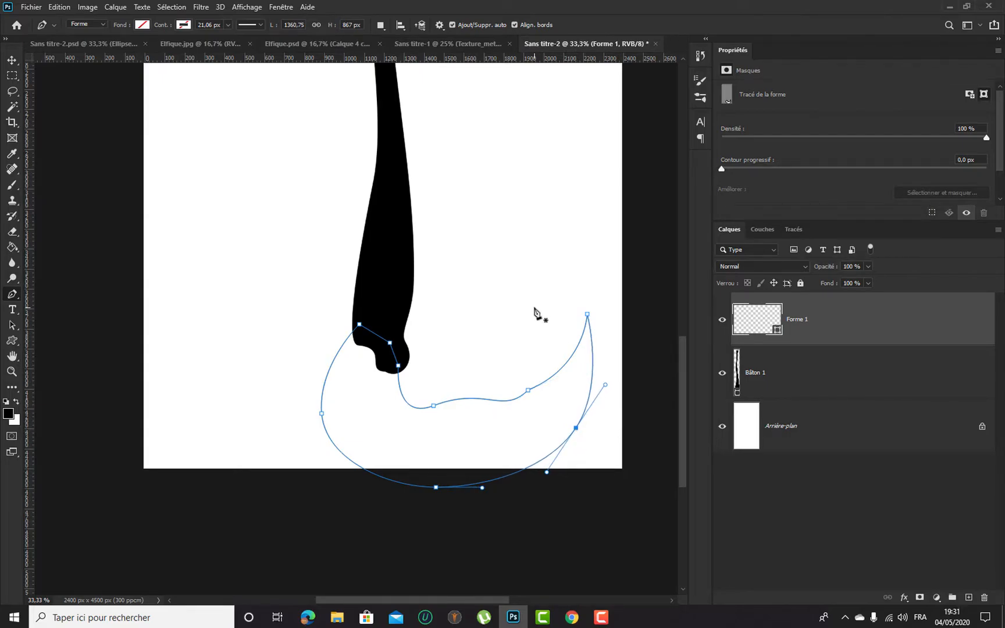
# Save the blade outline as a custom shape named Lame_1
pyautogui.rightClick(361, 395)
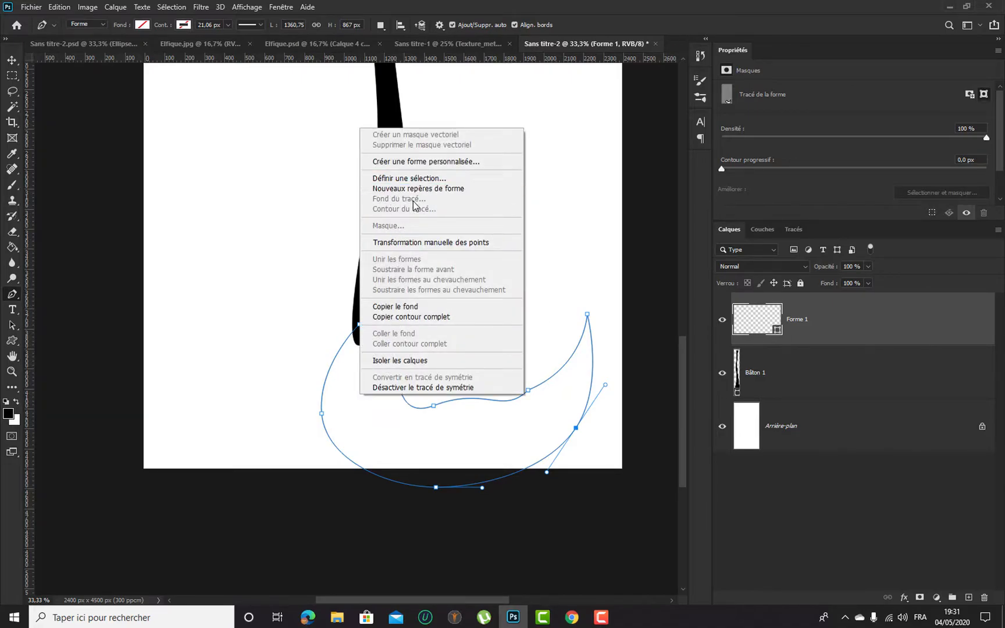
pyautogui.click(430, 162)
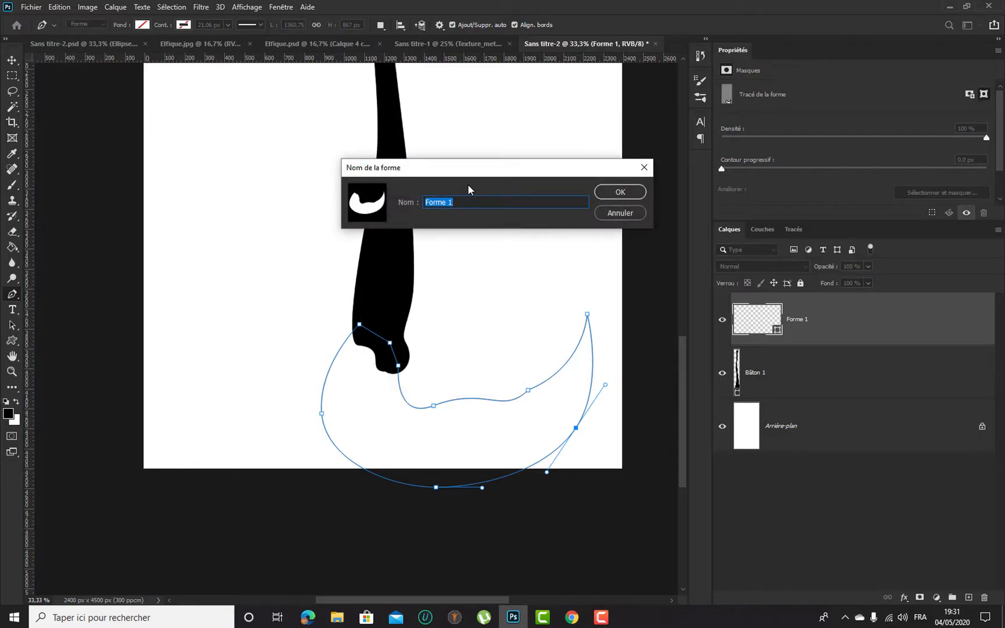
pyautogui.press('BackSpace')
pyautogui.write('Lame_1')
pyautogui.click(619, 193)
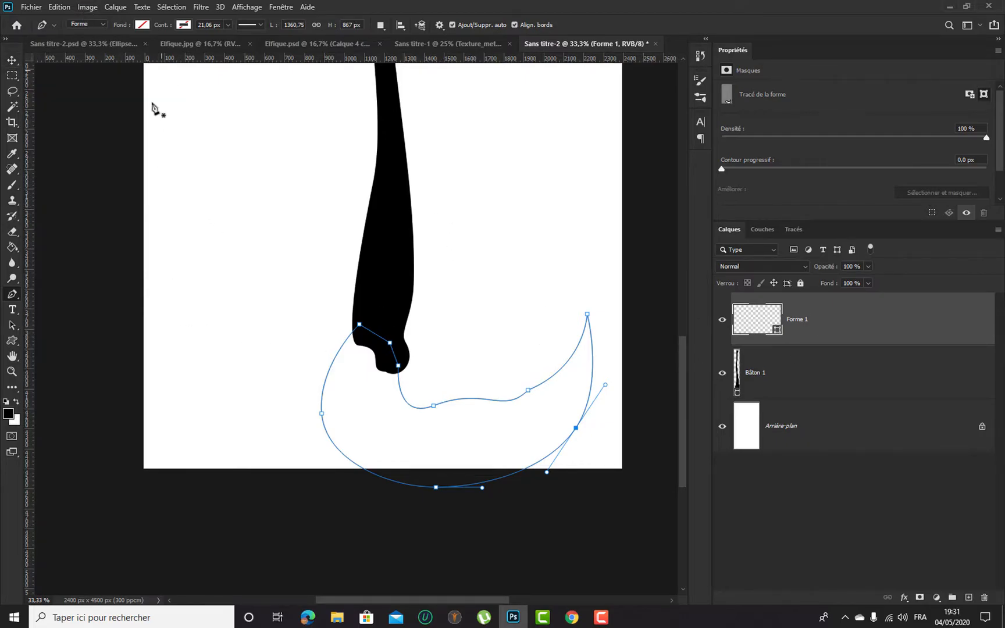
# Fill the blade shape with black from the recently used colors
pyautogui.click(142, 25)
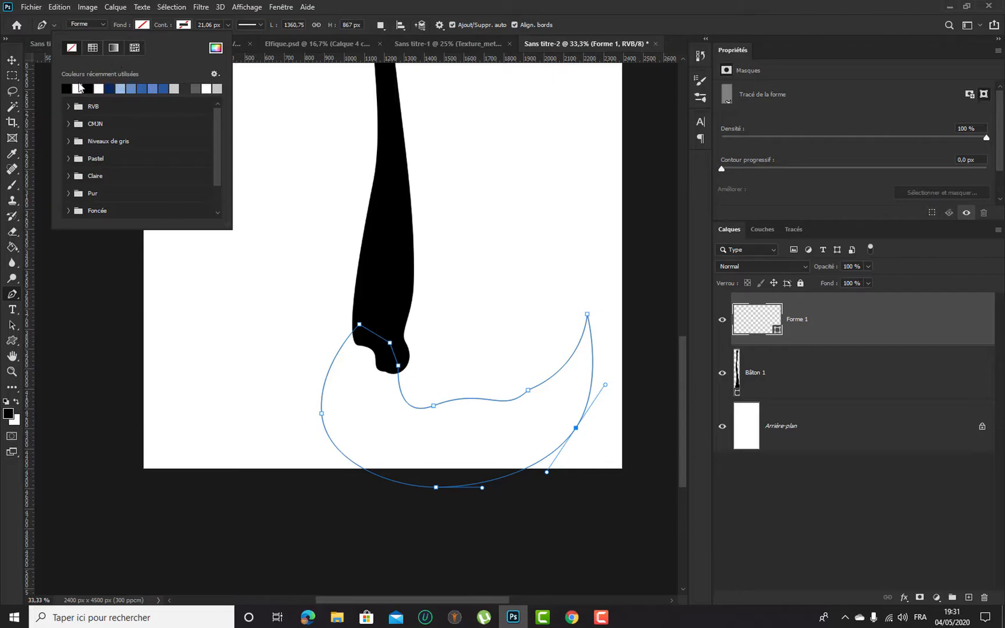
pyautogui.click(67, 88)
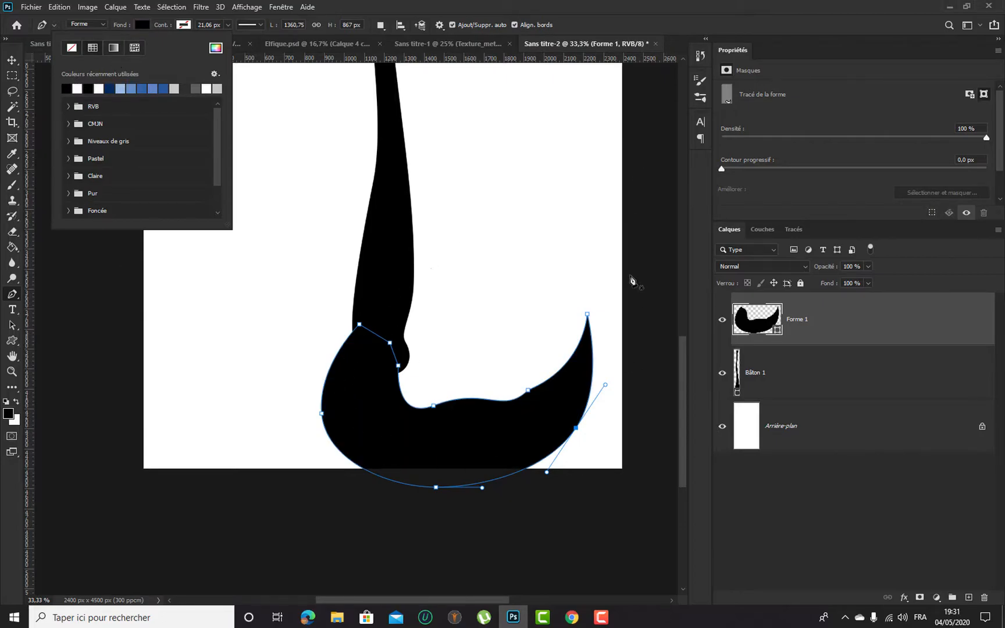
pyautogui.click(665, 11)
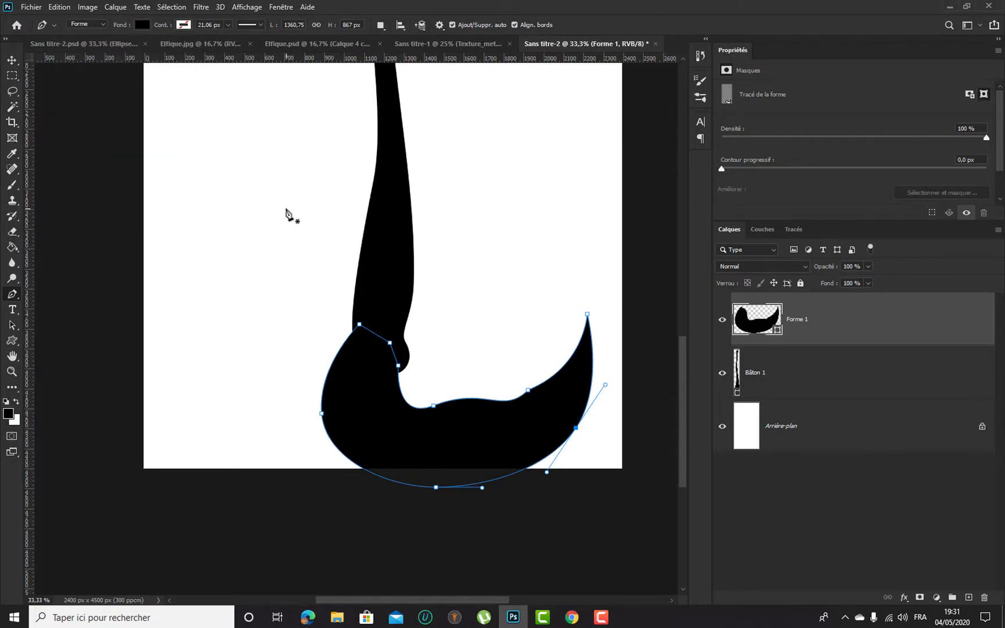
# Scale the blade down to about 1133 × 722 px so that it fits within the canvas at the stick's base
pyautogui.hotkey('ctrl', '-')
pyautogui.hotkey('ctrl', '-')
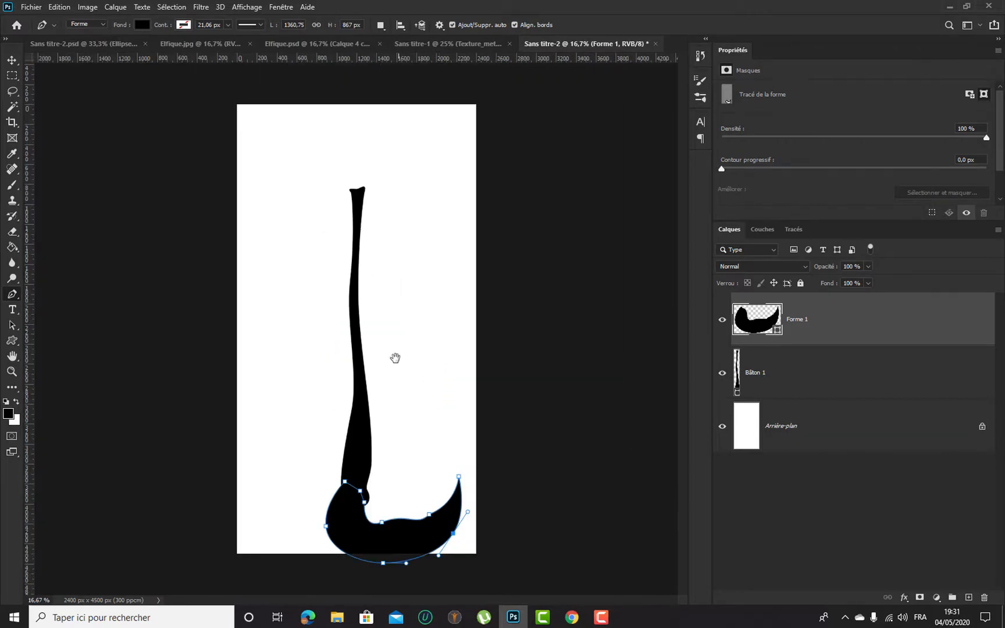
pyautogui.click(458, 477)
pyautogui.click(12, 59)
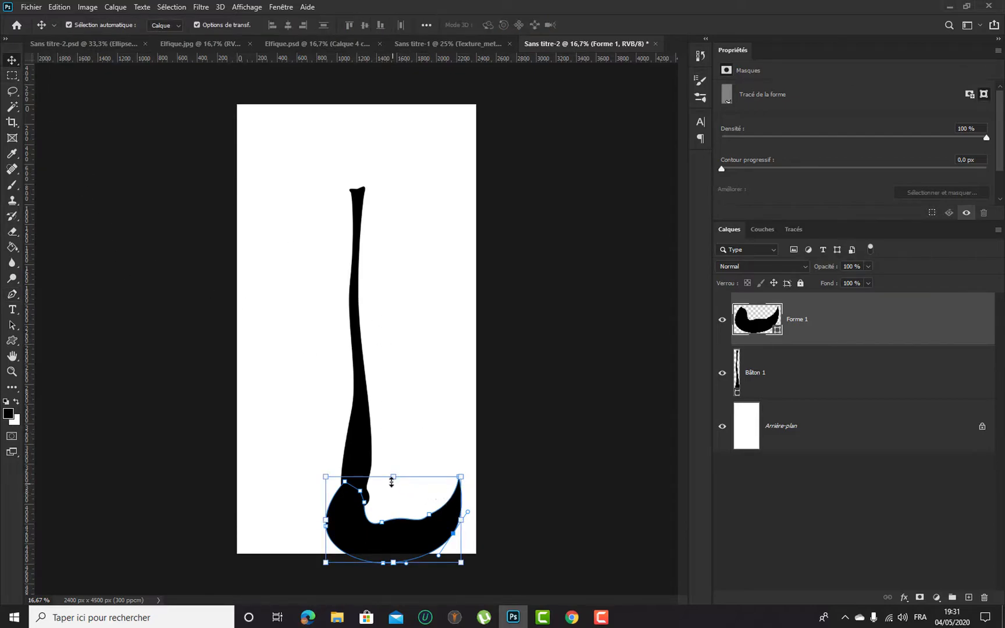
pyautogui.hotkey('ctrl', 't')
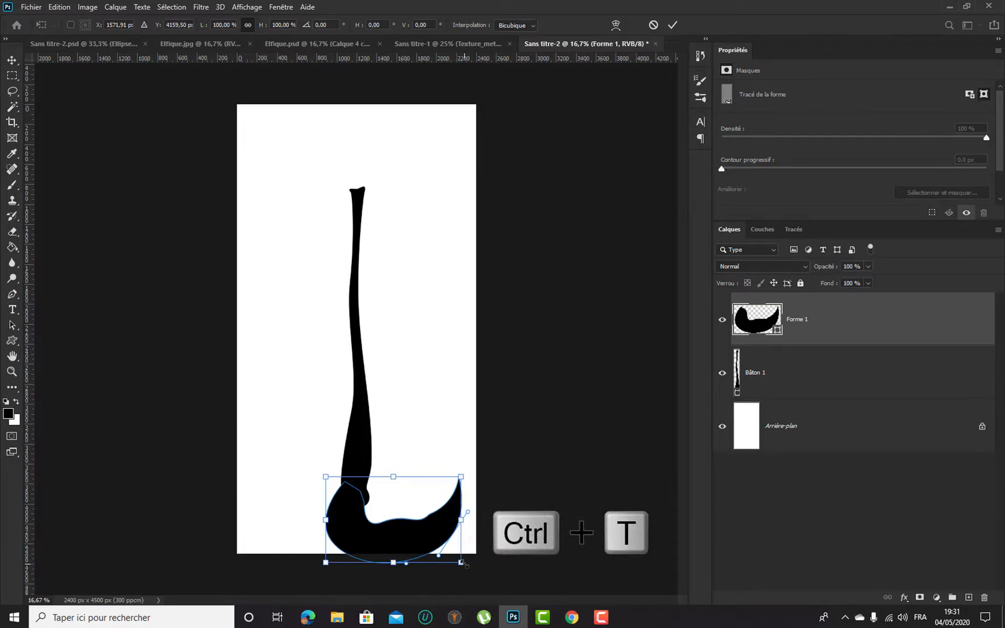
pyautogui.moveTo(463, 562); pyautogui.dragTo(415, 528)
pyautogui.press('Return')
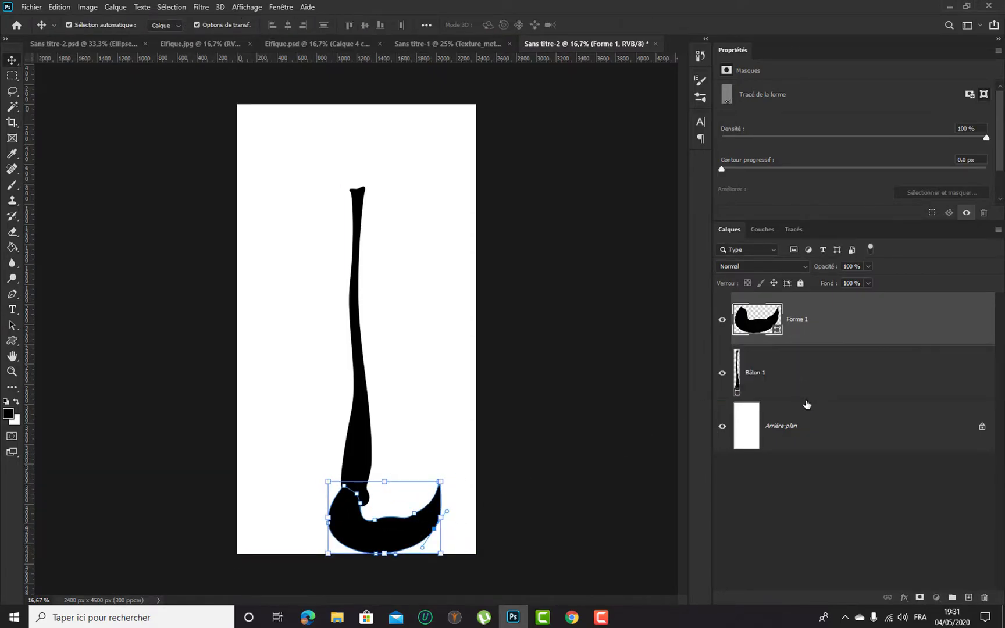
# Place the blade layer beneath the Bâton 1 layer and nudge the blade slightly to the right
pyautogui.moveTo(801, 395); pyautogui.dragTo(801, 398)
pyautogui.click(570, 431)
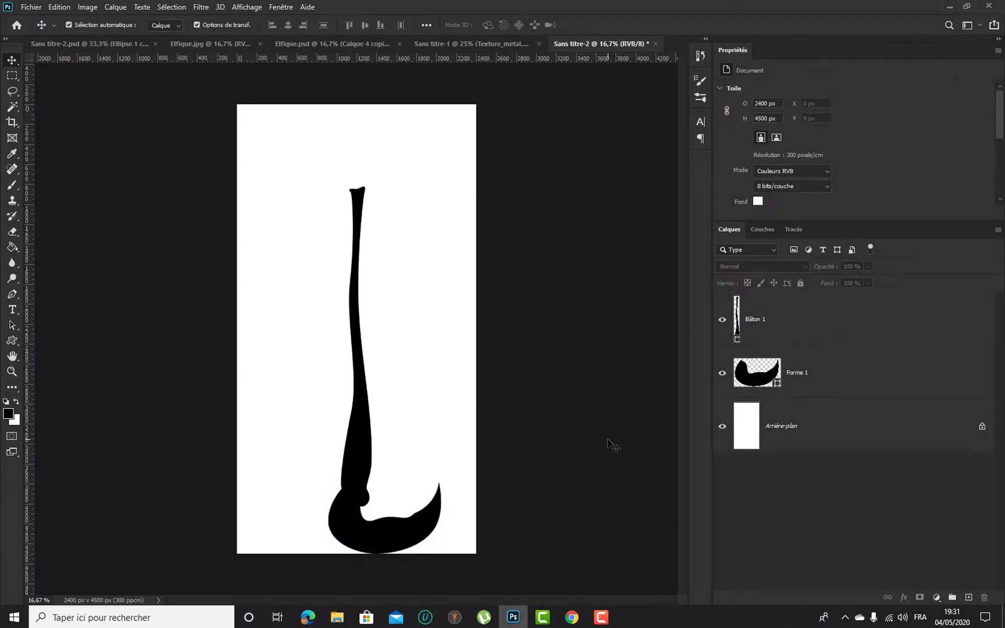
pyautogui.click(435, 531)
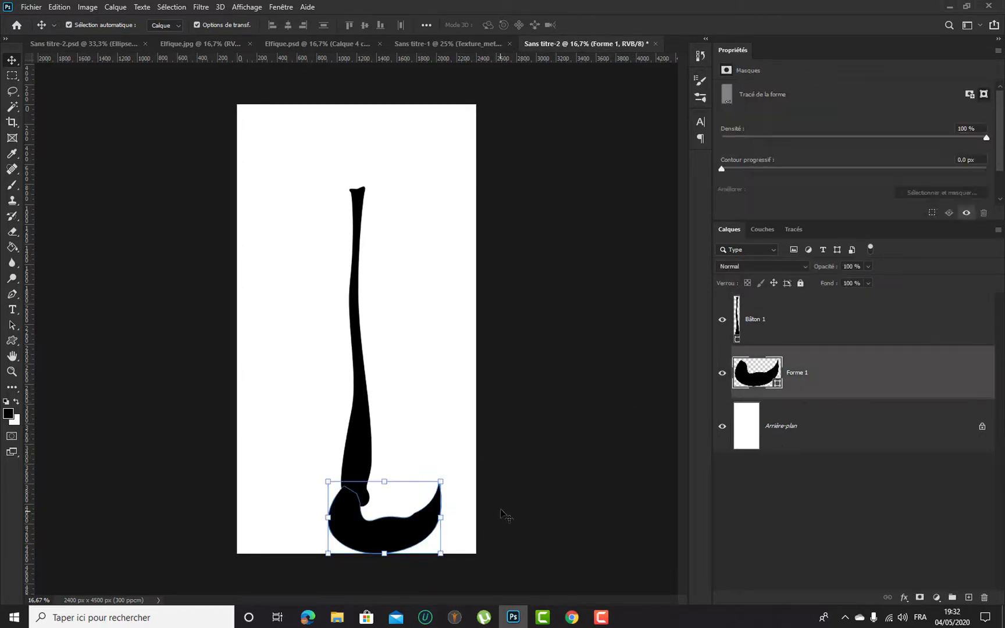
pyautogui.press('Right')
pyautogui.press('Right')
pyautogui.press('Right')
pyautogui.press('Right')
pyautogui.press('Right')
pyautogui.press('Right')
pyautogui.press('Right')
pyautogui.press('Right')
pyautogui.press('Right')
pyautogui.press('Right')
pyautogui.press('Right')
pyautogui.press('Right')
pyautogui.press('Right')
pyautogui.press('Right')
pyautogui.press('Right')
pyautogui.press('Right')
pyautogui.press('Right')
pyautogui.press('Right')
pyautogui.press('Right')
pyautogui.press('Right')
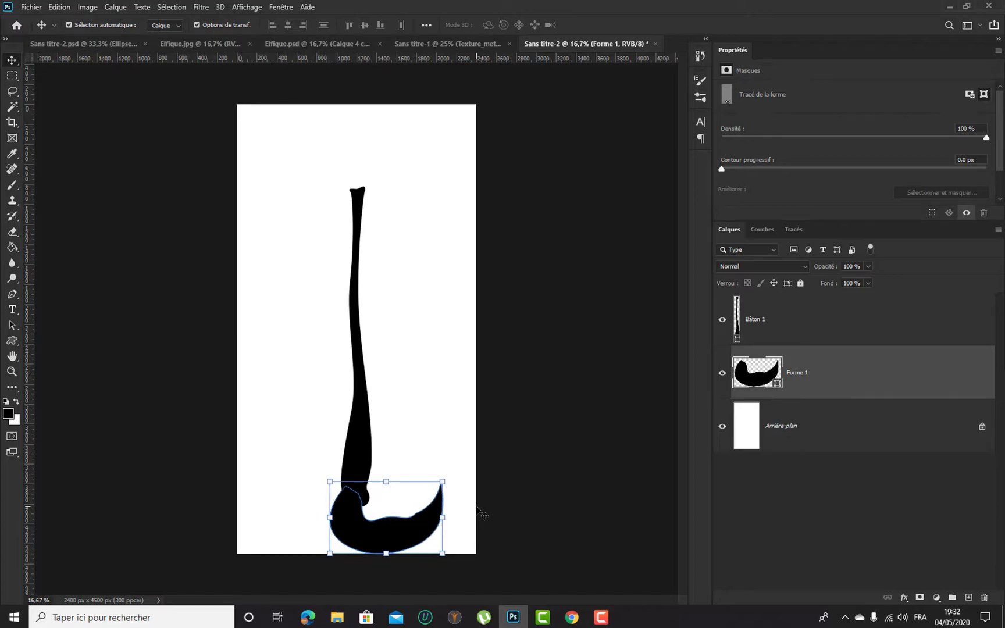
pyautogui.click(542, 424)
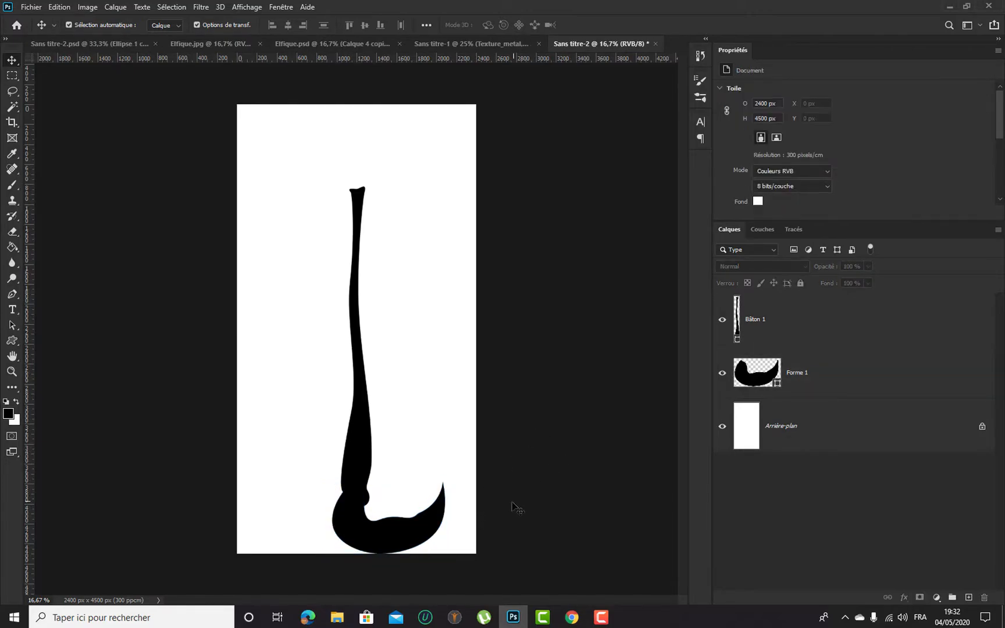
# Move the stick and the blade together slightly upward on the canvas
pyautogui.click(425, 530)
pyautogui.moveTo(241, 140); pyautogui.dragTo(505, 541)
pyautogui.moveTo(365, 359); pyautogui.dragTo(358, 346)
pyautogui.click(523, 346)
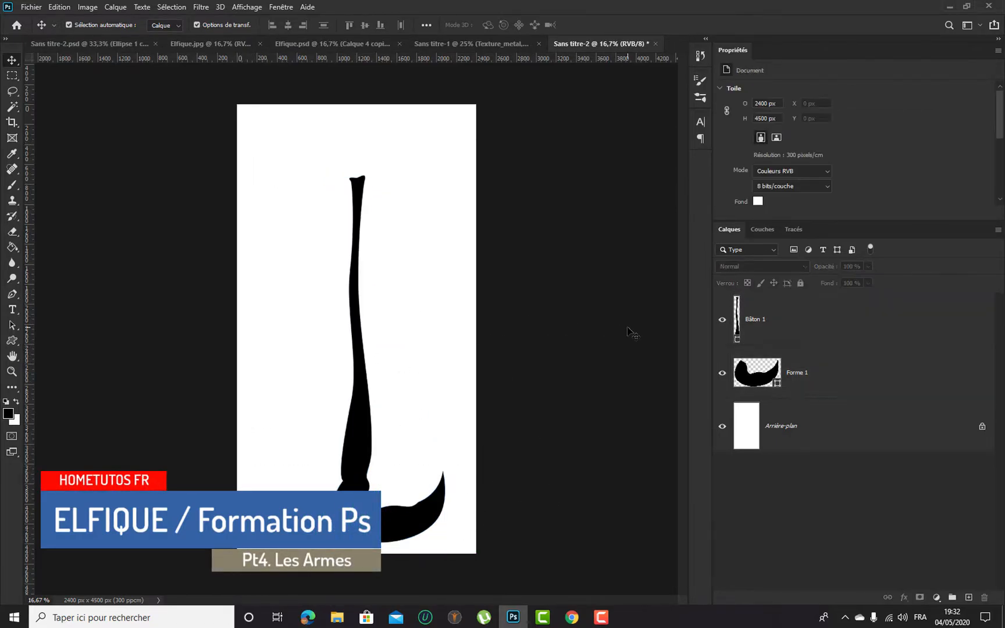
# Draw a Lame_1 custom shape about 1358 × 865 px over the stick's upper end
pyautogui.hotkey('ctrl', '+')
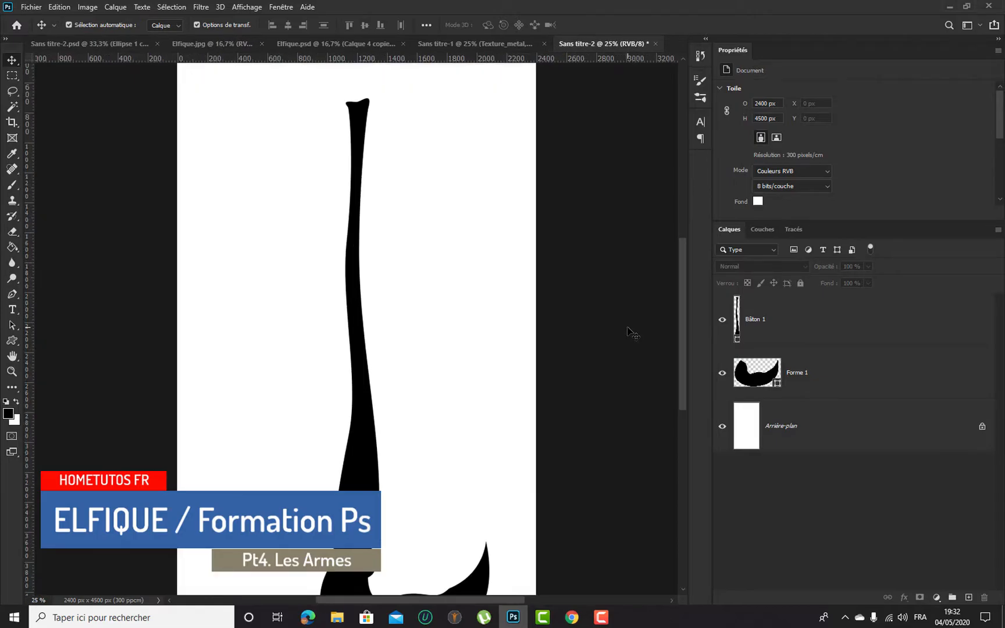
pyautogui.moveTo(462, 334); pyautogui.dragTo(286, 244)
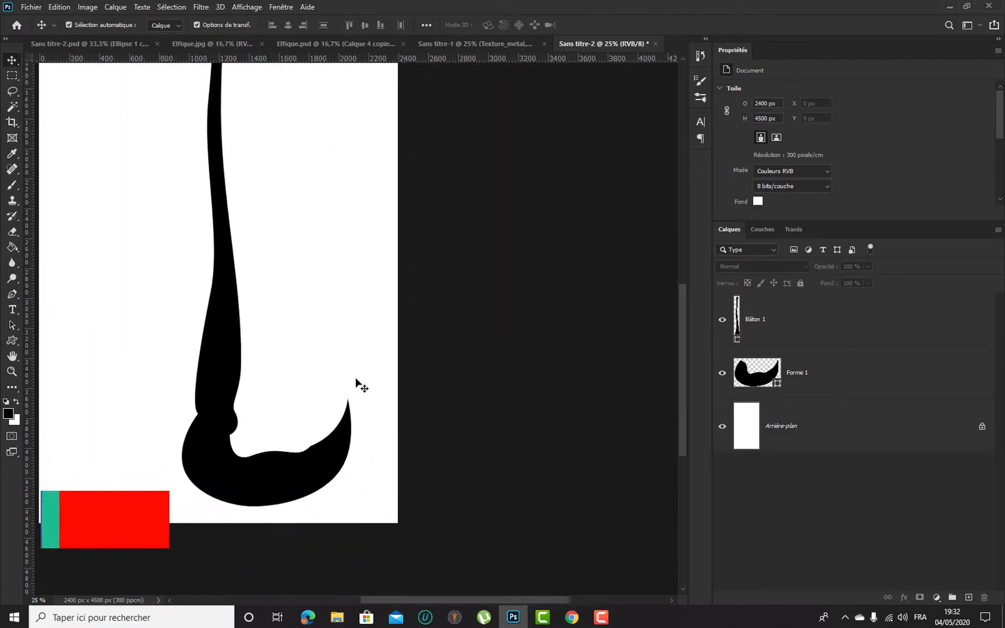
pyautogui.click(236, 294)
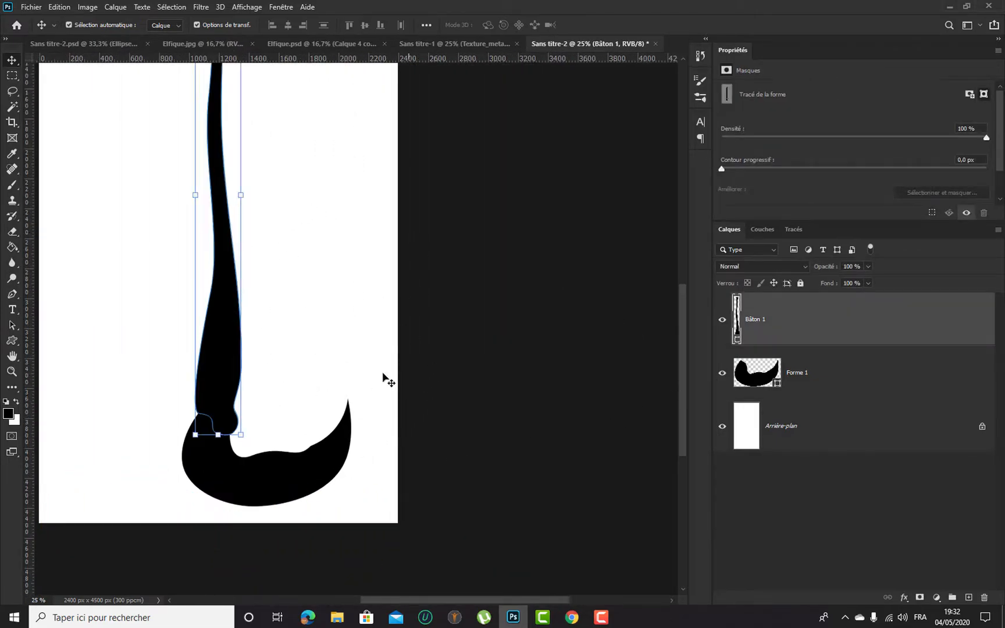
pyautogui.click(309, 474)
pyautogui.moveTo(296, 213); pyautogui.dragTo(332, 391)
pyautogui.moveTo(311, 259); pyautogui.dragTo(307, 325)
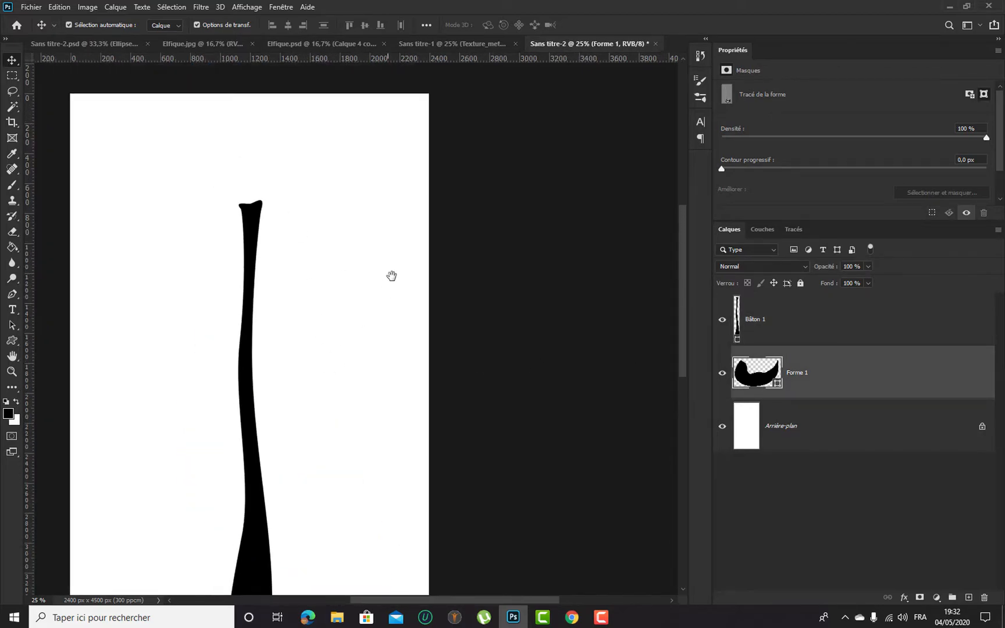
pyautogui.click(10, 342)
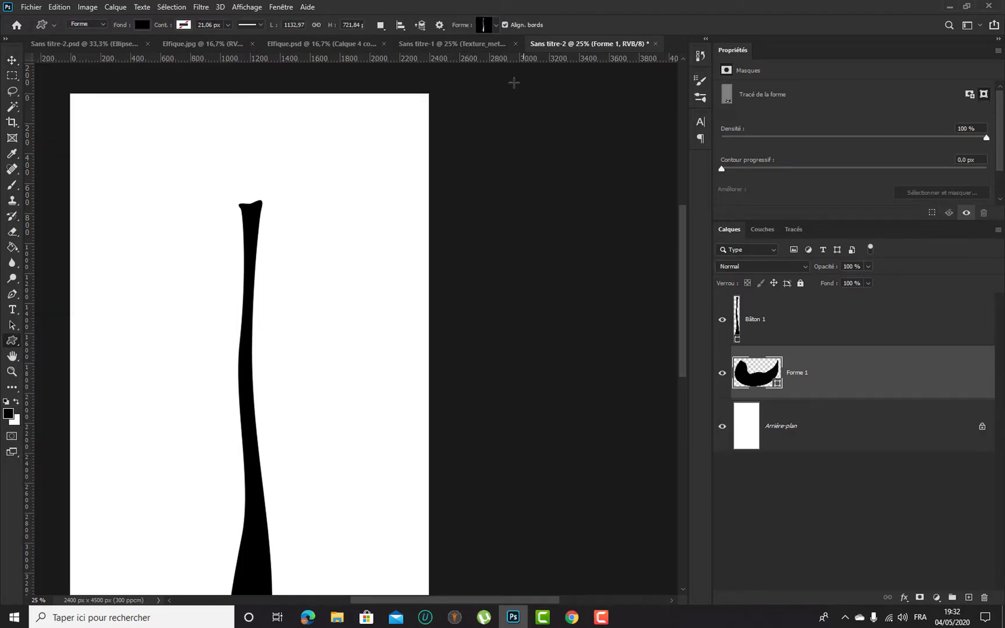
pyautogui.click(495, 23)
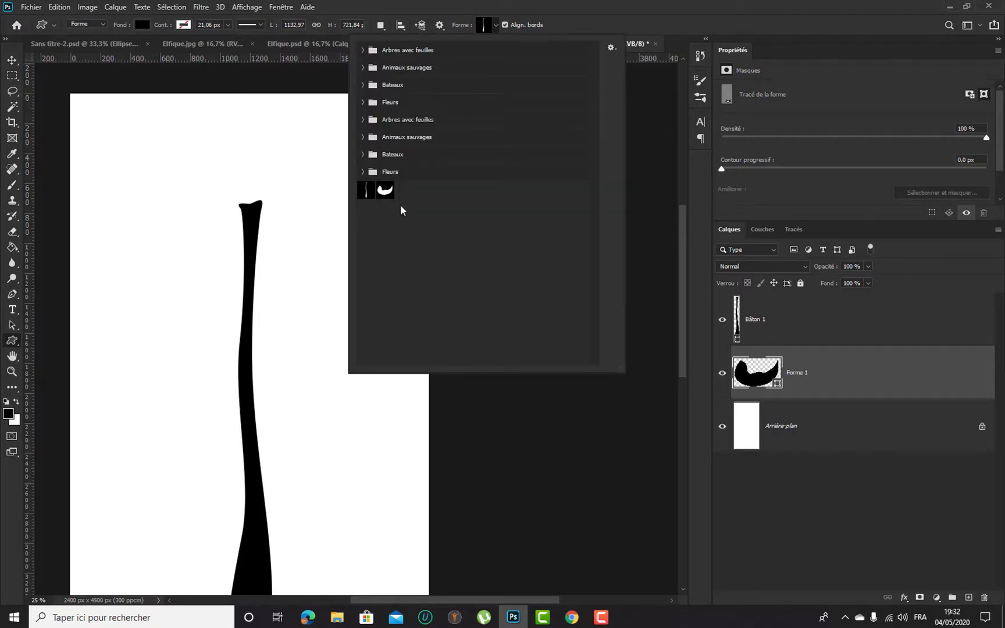
pyautogui.doubleClick(377, 193)
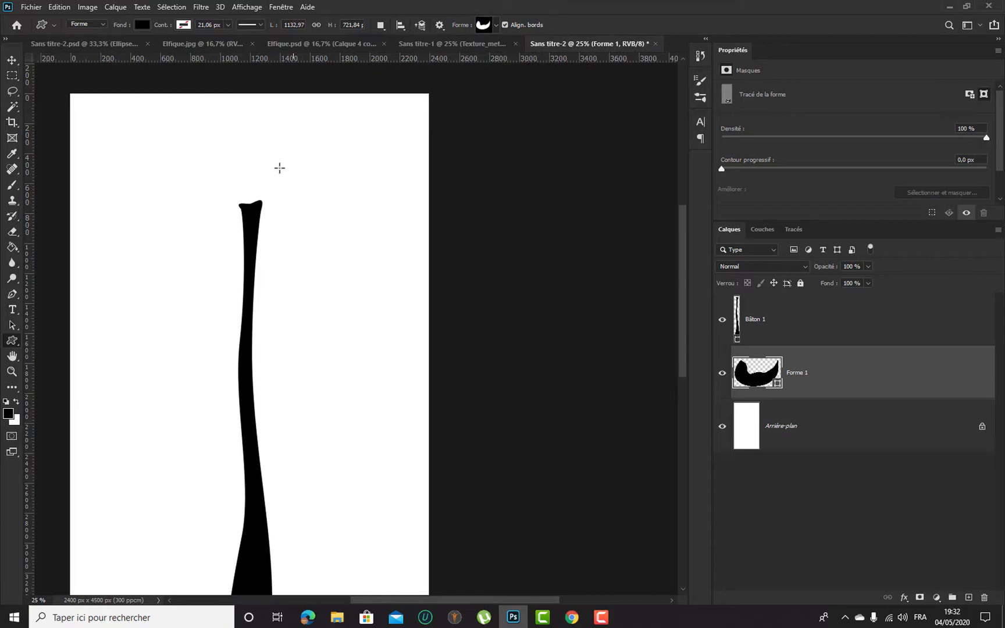
pyautogui.moveTo(221, 161); pyautogui.dragTo(392, 425)
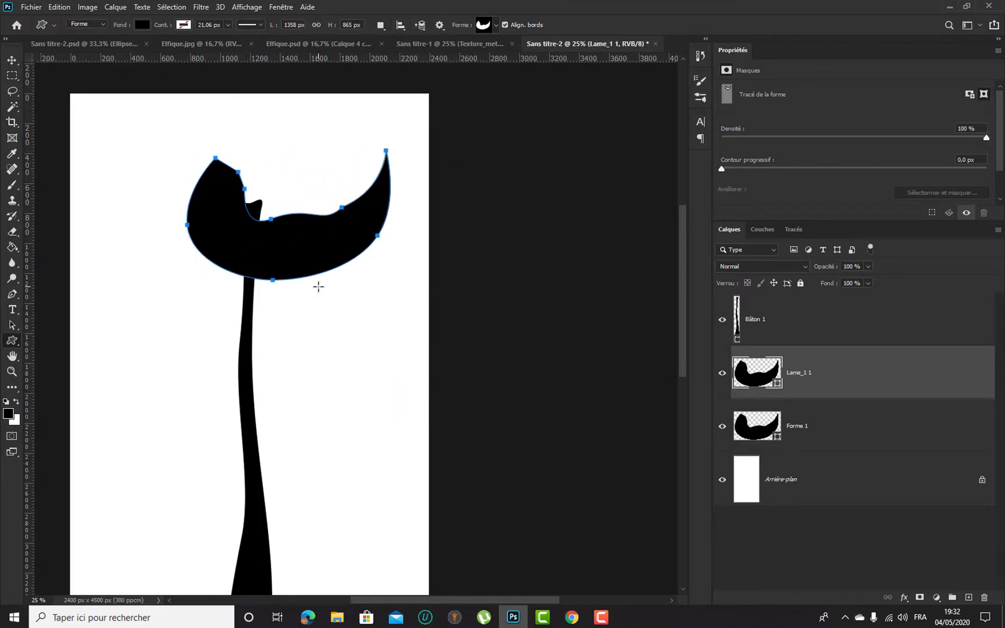
# Flip the new Lame_1 blade shape both horizontally and vertically at the stick's upper end
pyautogui.hotkey('ctrl', 't')
pyautogui.rightClick(336, 202)
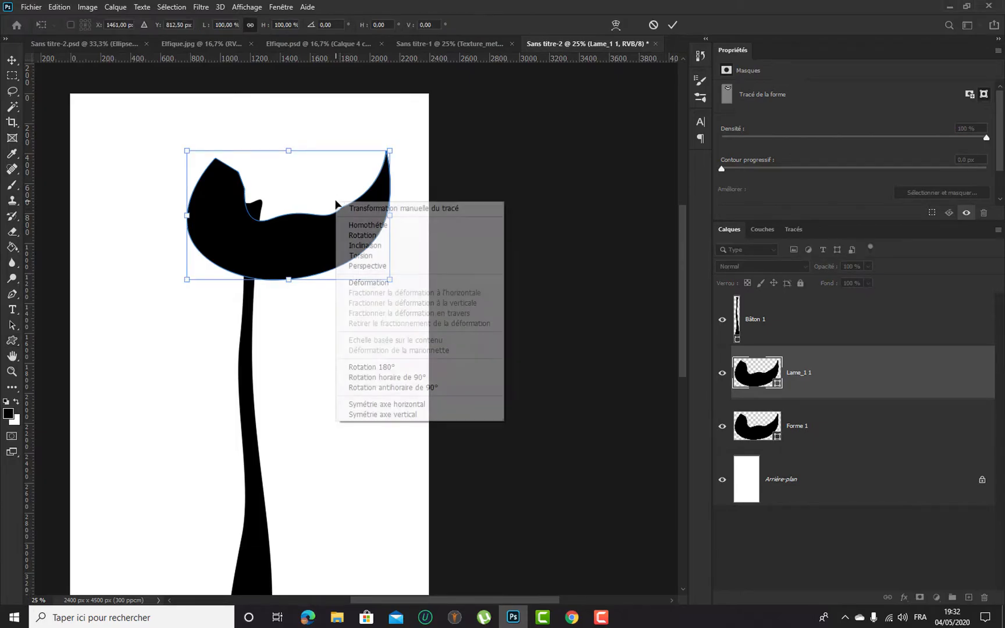
pyautogui.click(406, 405)
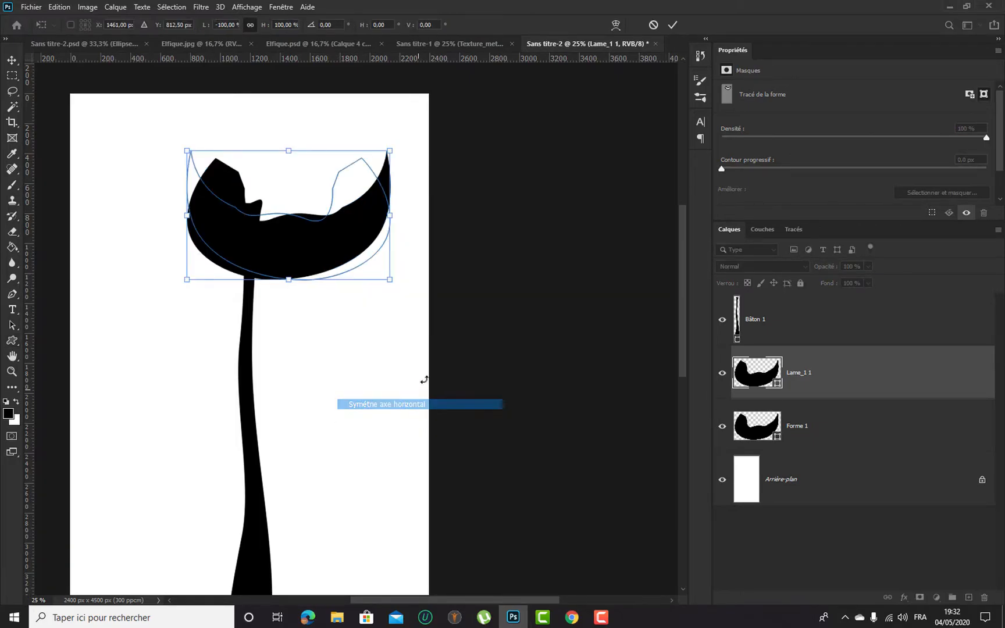
pyautogui.rightClick(343, 223)
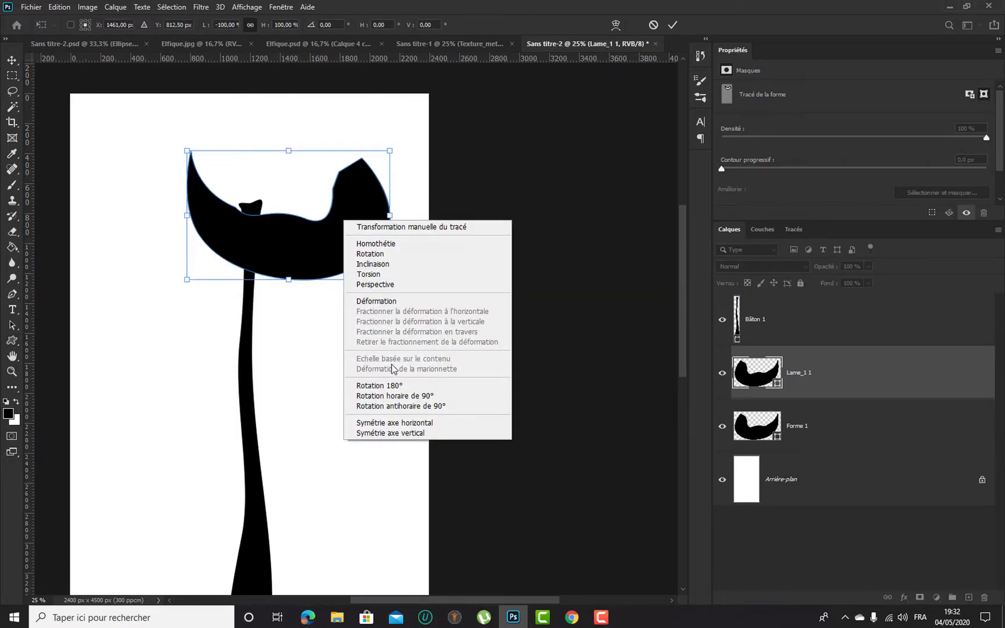
pyautogui.click(421, 431)
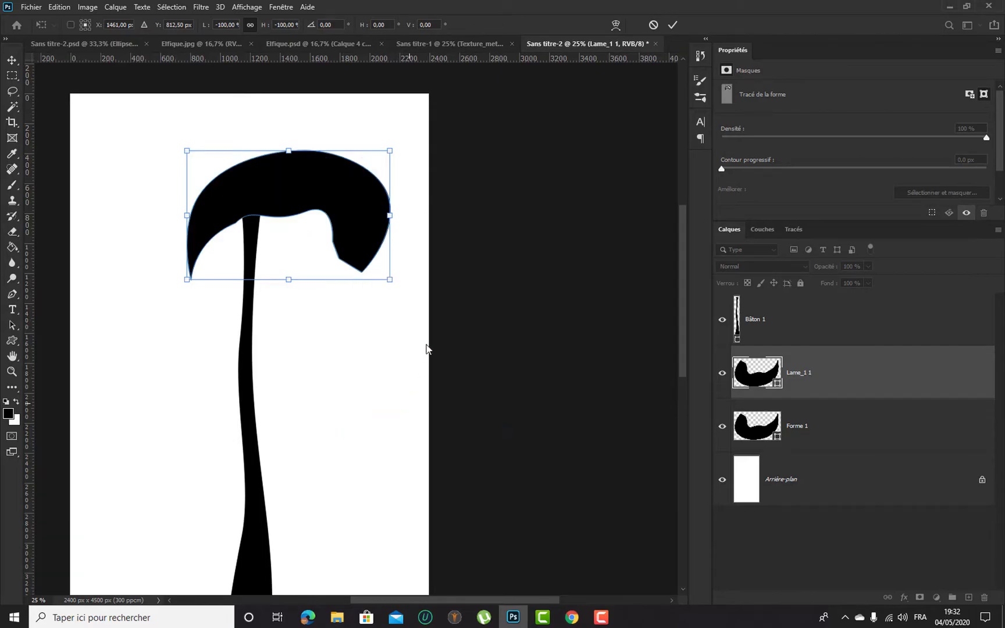
pyautogui.rightClick(315, 185)
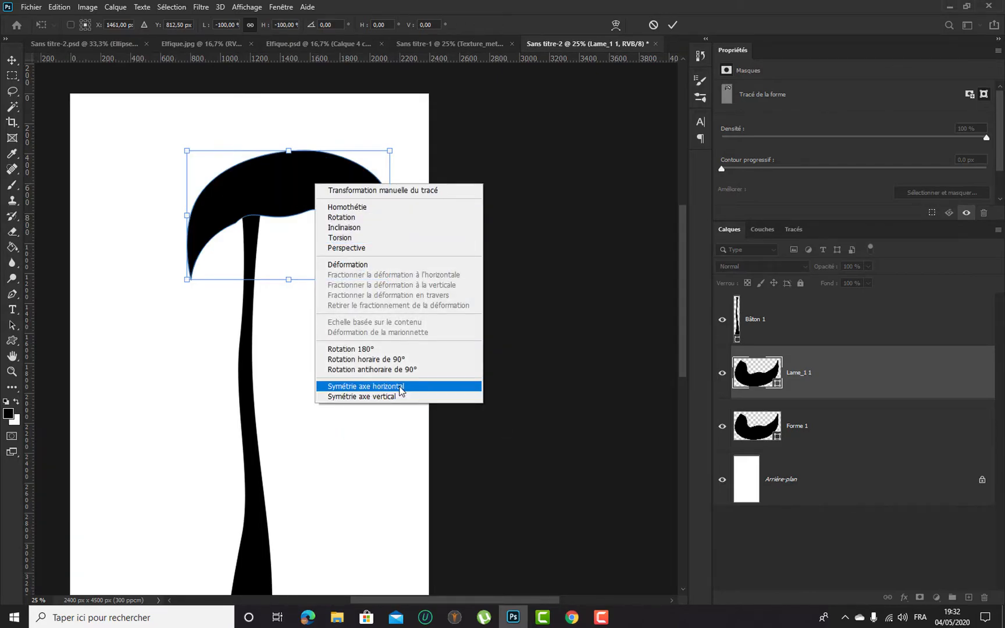
pyautogui.click(401, 390)
# Scale the flipped blade down to about 790 × 503 px and position its blunt end over the top of the stick
pyautogui.moveTo(340, 199); pyautogui.dragTo(240, 153)
pyautogui.moveTo(86, 104); pyautogui.dragTo(140, 140)
pyautogui.moveTo(263, 190)
pyautogui.mouseDown()
pyautogui.moveTo(251, 125)
pyautogui.moveTo(245, 181)
pyautogui.mouseUp()
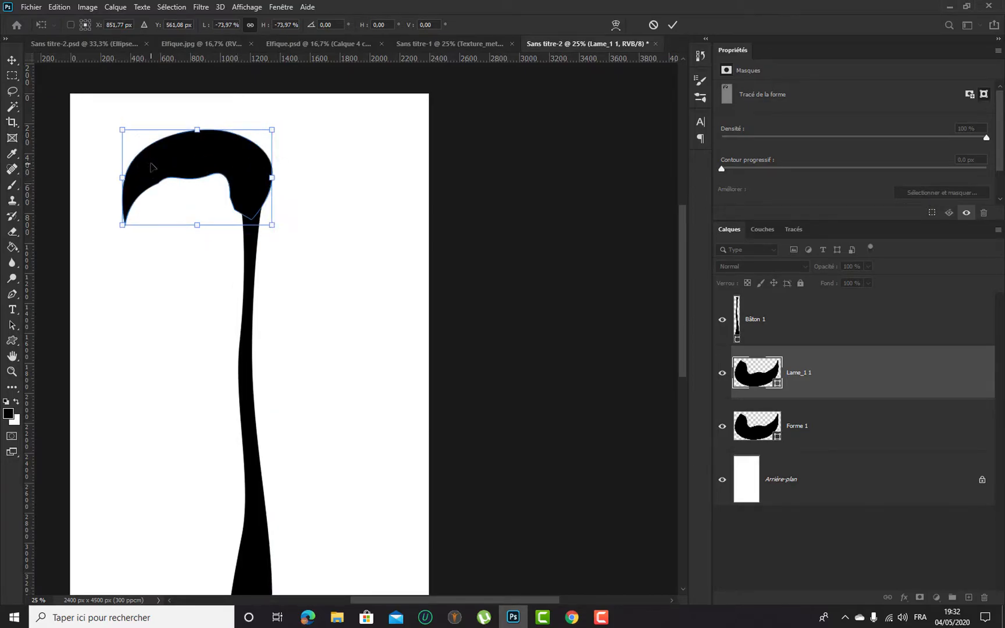
pyautogui.moveTo(123, 128); pyautogui.dragTo(154, 150)
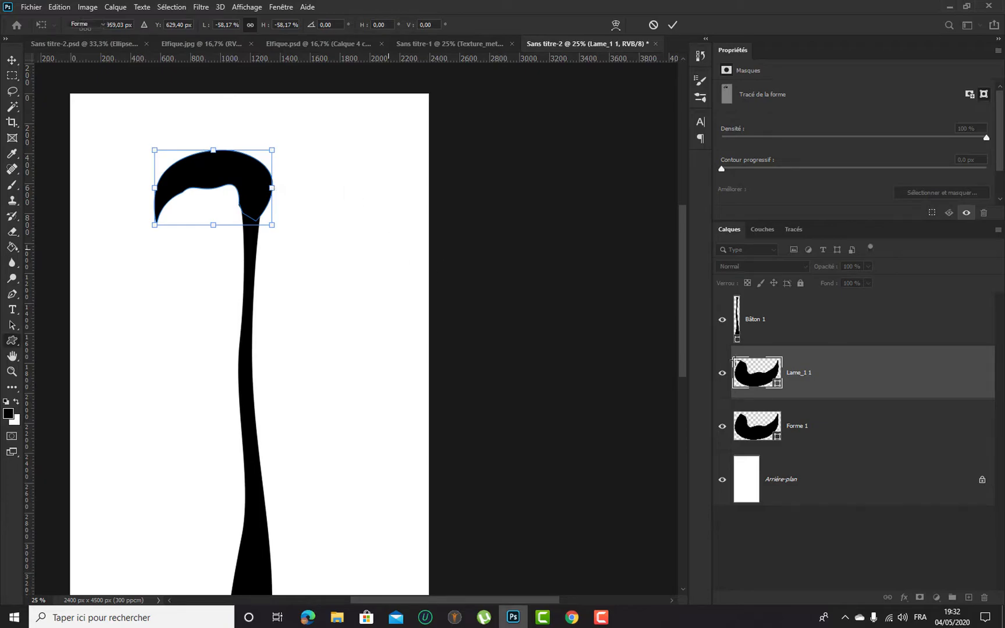
pyautogui.press('Return')
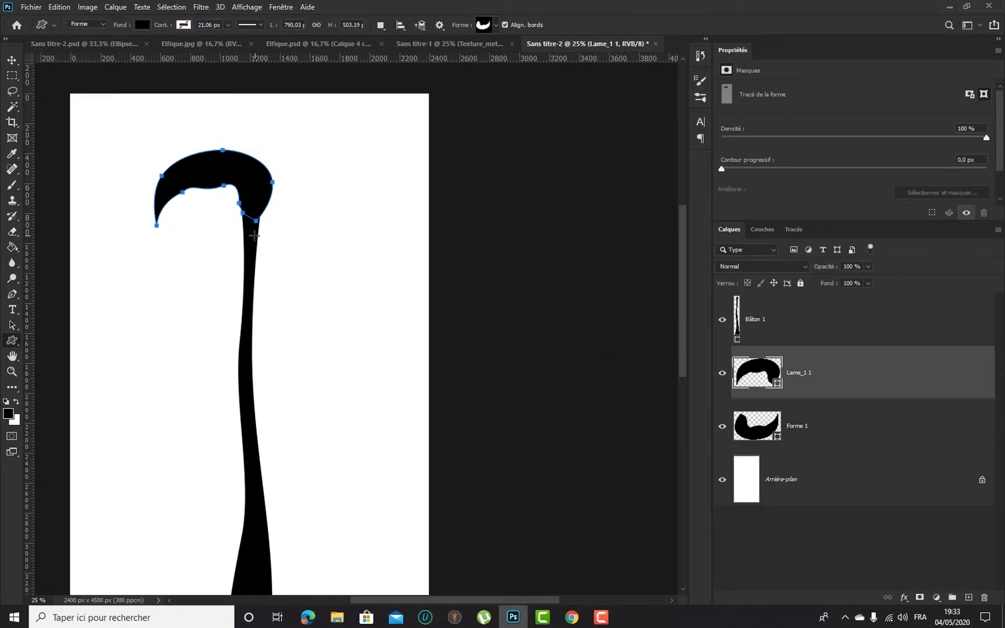
# Change the fill of the Bâton 1 stick shape to dark grey
pyautogui.press('v')
pyautogui.click(254, 350)
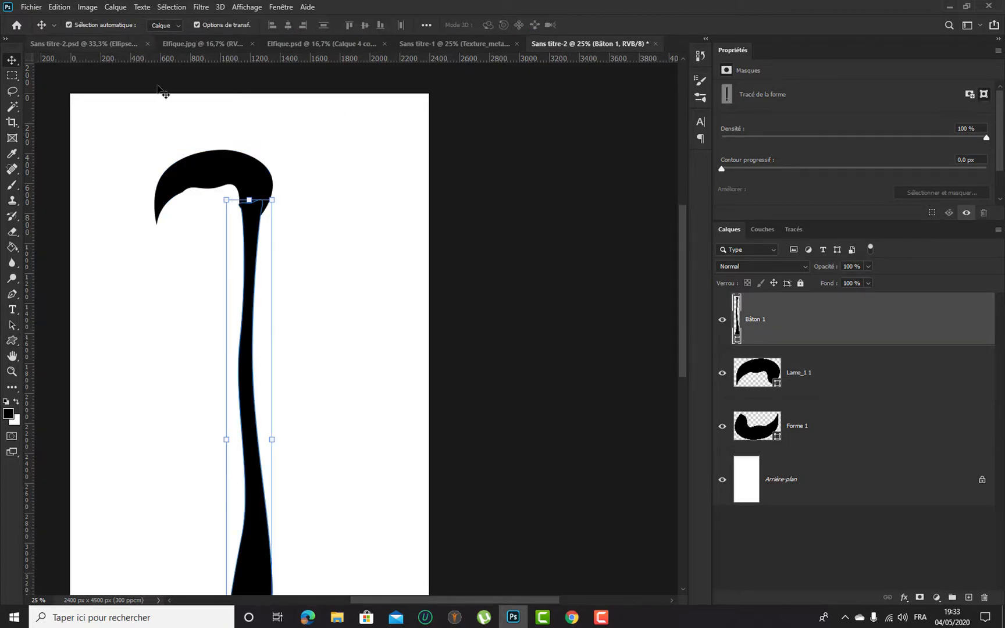
pyautogui.click(16, 341)
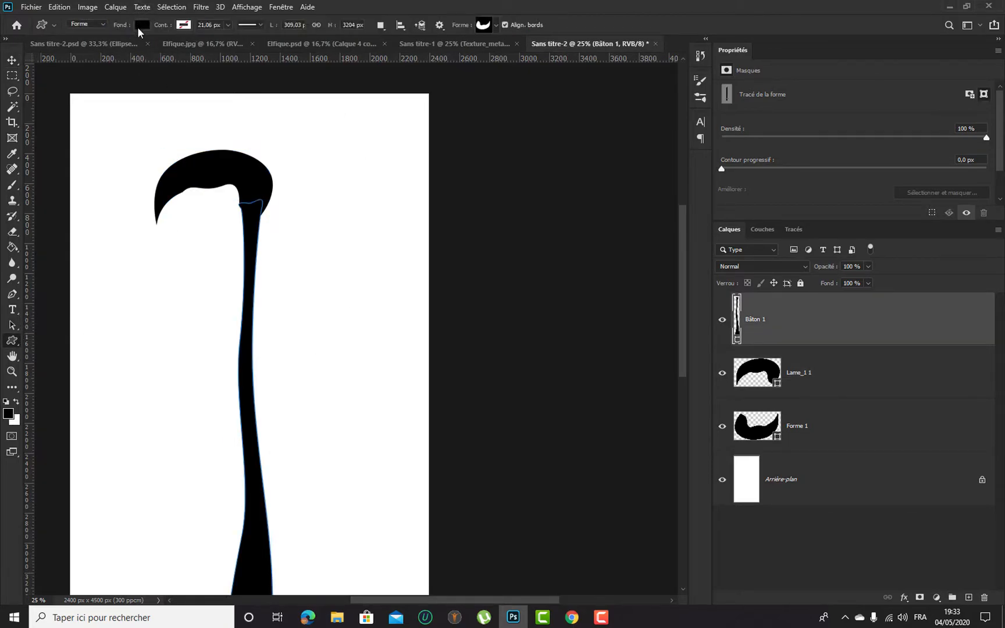
pyautogui.click(142, 24)
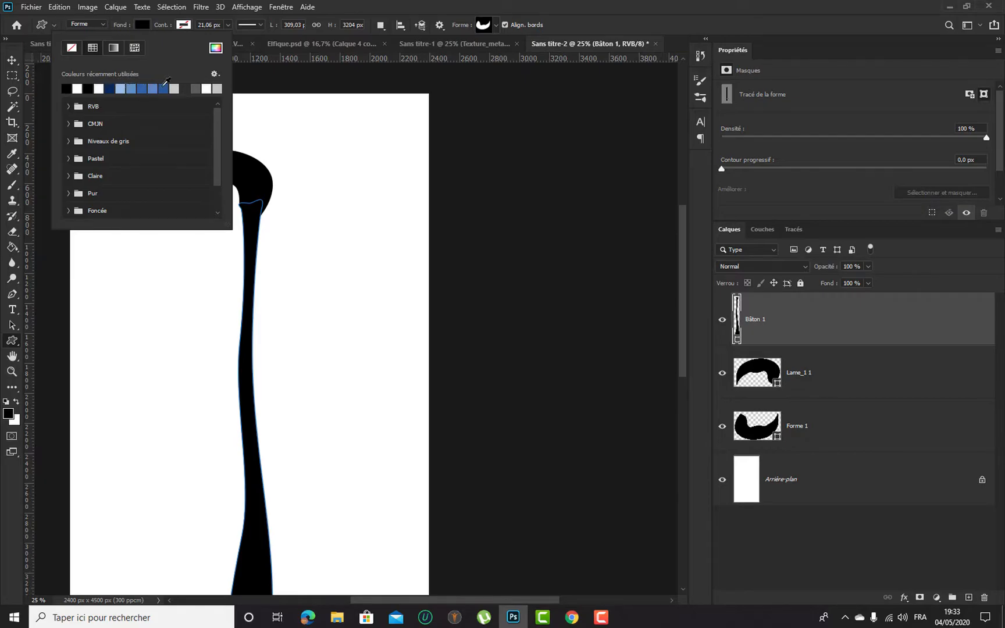
pyautogui.click(175, 88)
pyautogui.click(189, 87)
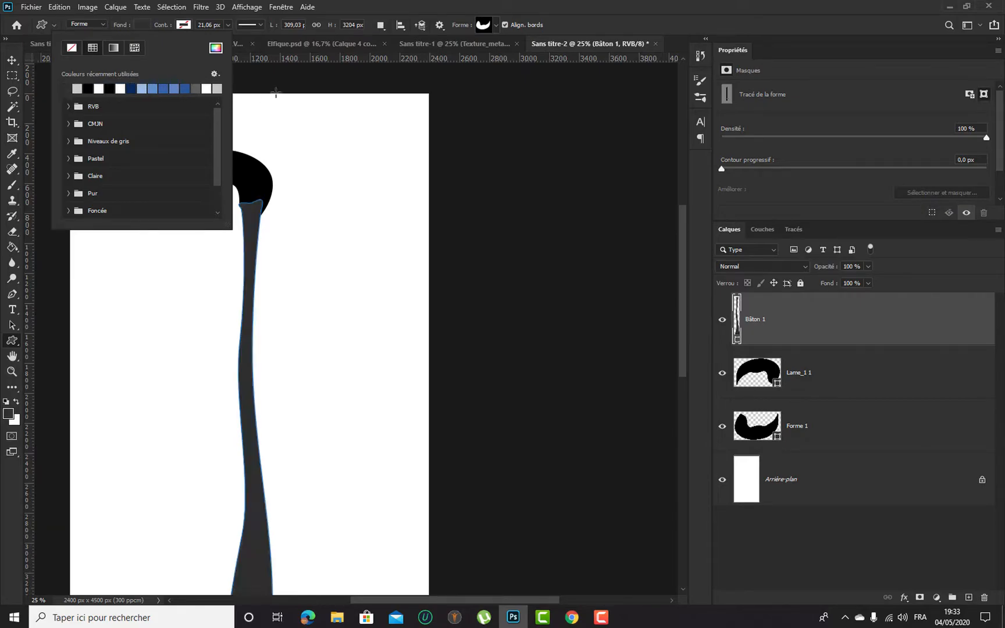
pyautogui.click(436, 8)
pyautogui.click(392, 106)
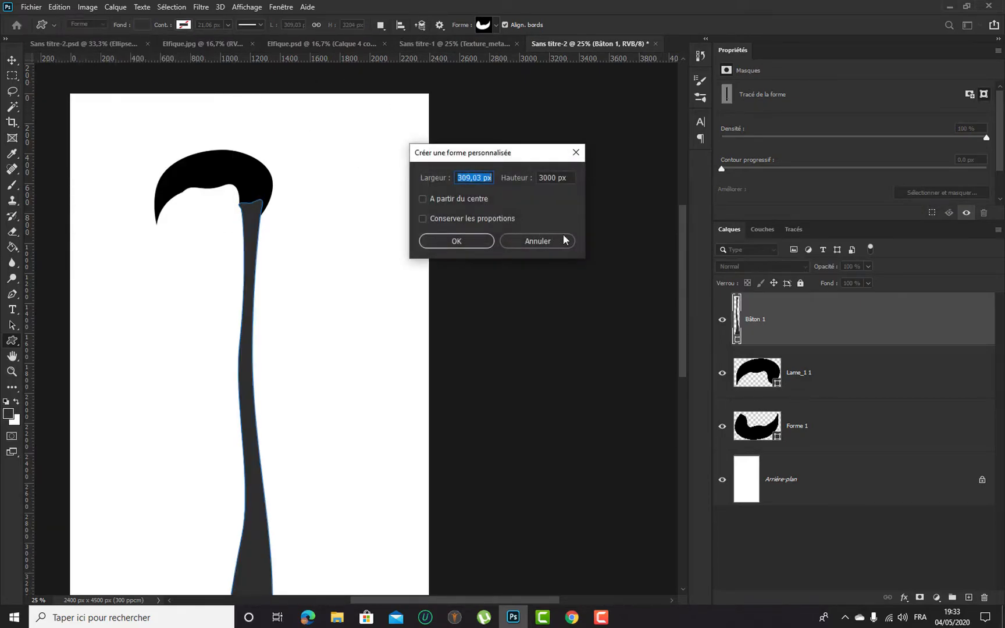
pyautogui.click(563, 240)
pyautogui.click(11, 60)
pyautogui.click(453, 239)
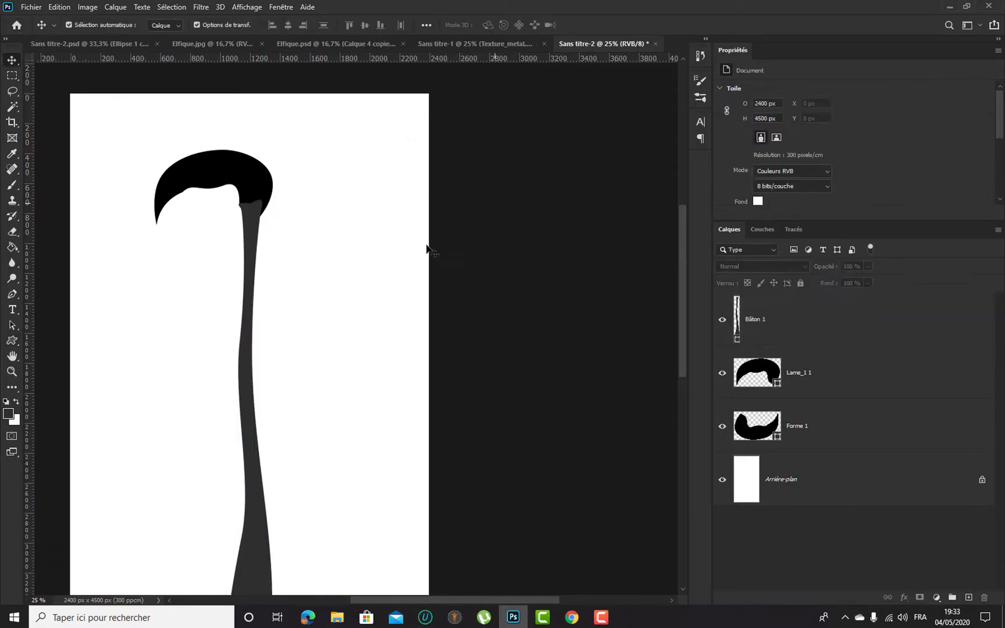
# Extend the upper blade's tip down and to the left, enlarging the shape to about 1056 × 827 px
pyautogui.moveTo(306, 257); pyautogui.dragTo(366, 146)
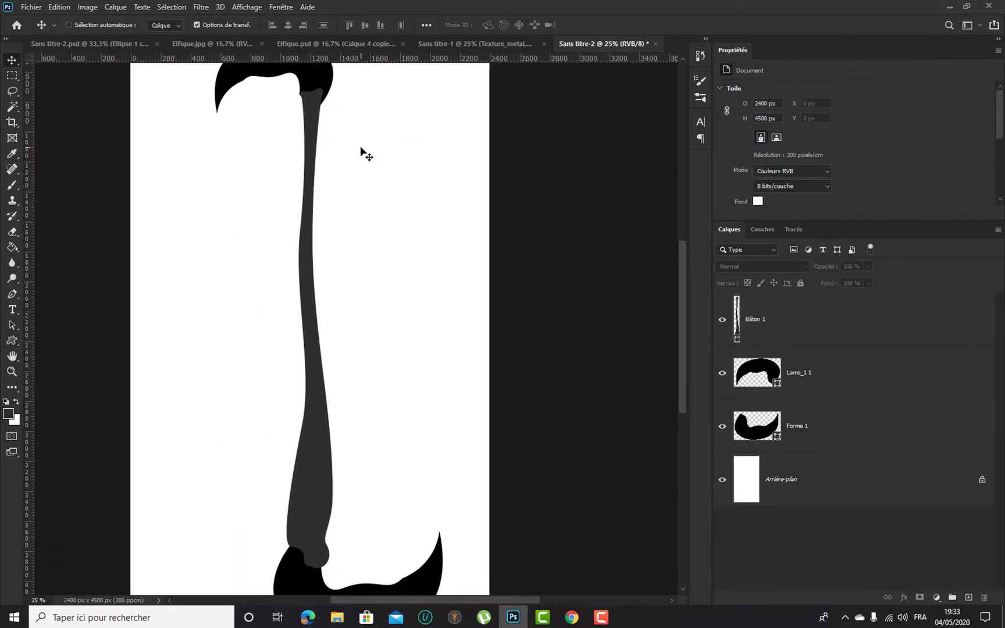
pyautogui.hotkey('ctrl', '-')
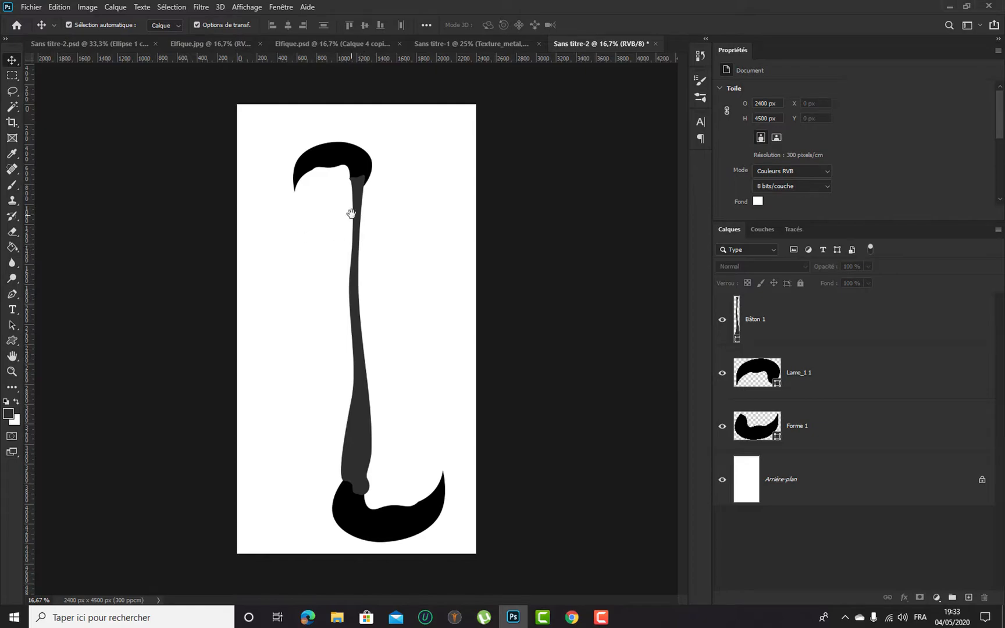
pyautogui.click(361, 165)
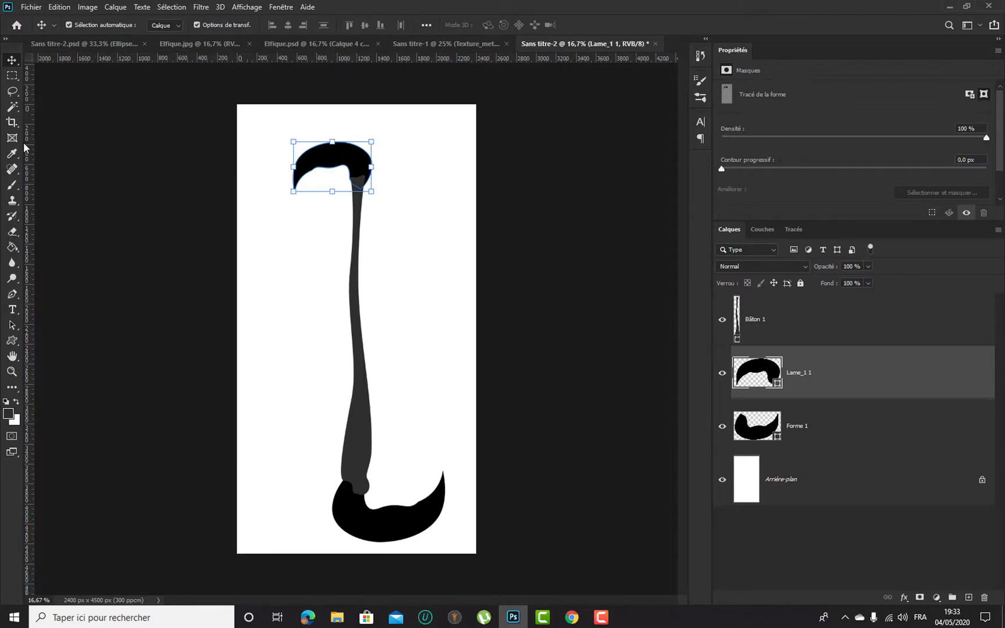
pyautogui.click(14, 296)
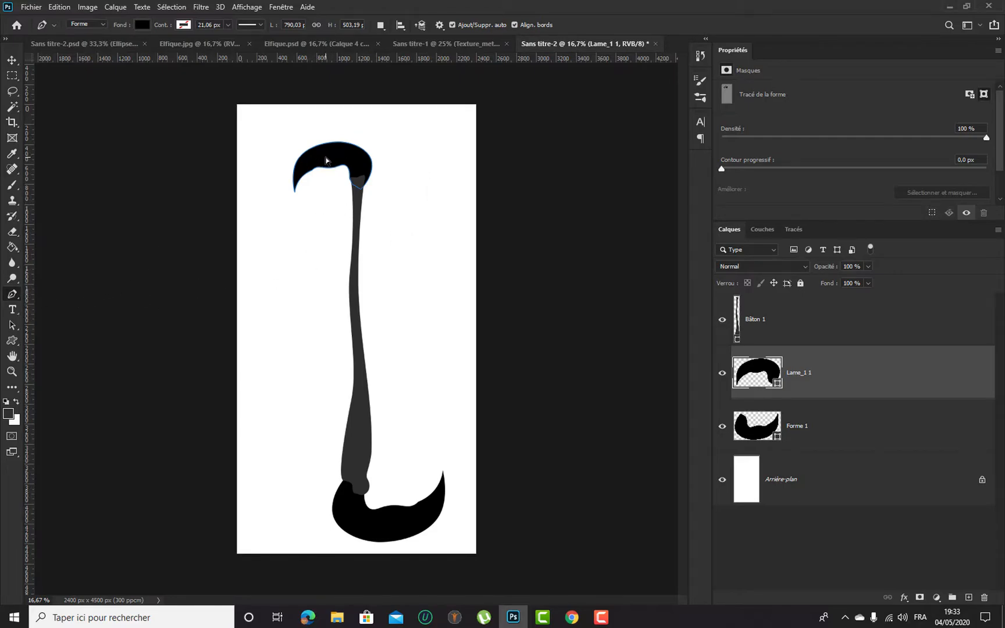
pyautogui.keyDown('ctrl'); pyautogui.click(295, 193); pyautogui.keyUp('ctrl')
pyautogui.moveTo(289, 220); pyautogui.dragTo(267, 224)
pyautogui.keyDown('ctrl'); pyautogui.click(312, 170); pyautogui.keyUp('ctrl')
pyautogui.keyDown('ctrl'); pyautogui.click(289, 224); pyautogui.keyUp('ctrl')
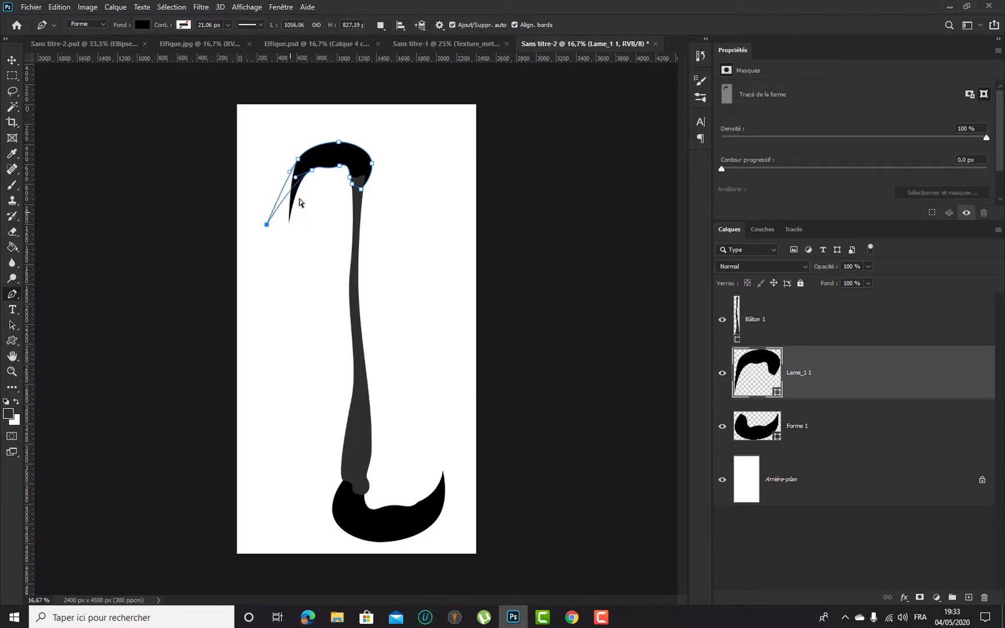
# Reposition the upper blade's outer, inner and tip anchor points to broaden its left part, making it about 1152 × 785 px
pyautogui.moveTo(298, 158); pyautogui.dragTo(330, 166)
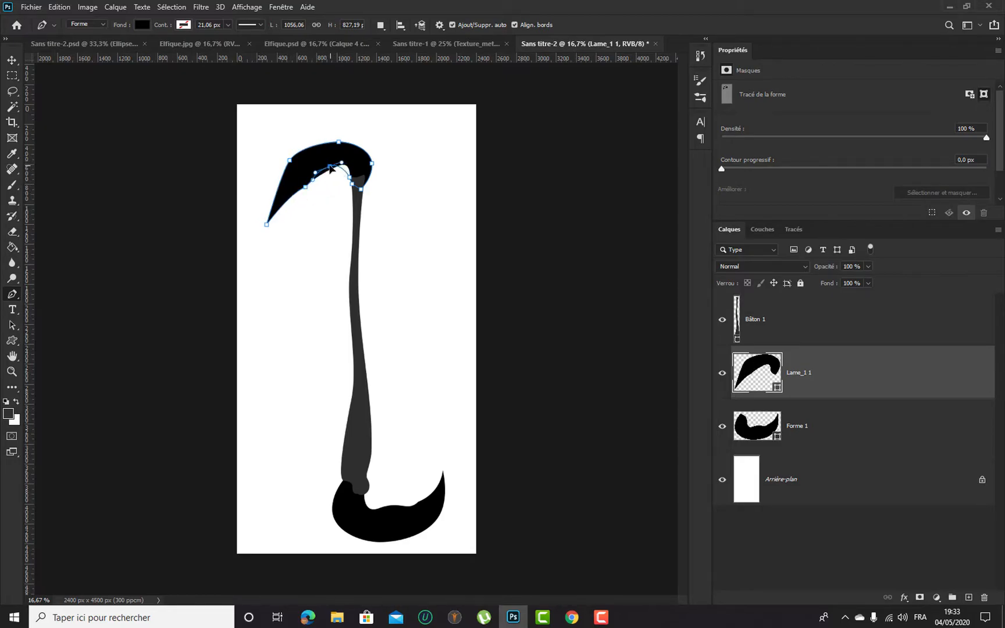
pyautogui.click(305, 187)
pyautogui.moveTo(302, 199); pyautogui.dragTo(298, 211)
pyautogui.moveTo(253, 146); pyautogui.dragTo(314, 253)
pyautogui.moveTo(268, 226); pyautogui.dragTo(257, 214)
pyautogui.moveTo(341, 143); pyautogui.dragTo(326, 163)
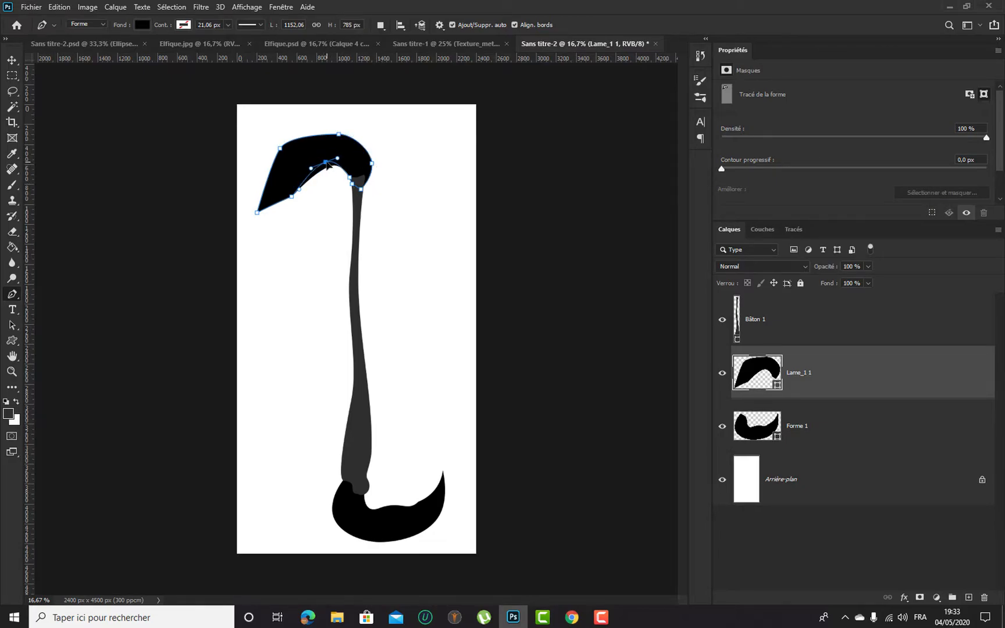
# Pull the upper blade's tip lower and curve the inner and outer edges leading into it
pyautogui.moveTo(257, 184); pyautogui.dragTo(308, 236)
pyautogui.moveTo(293, 197); pyautogui.dragTo(290, 209)
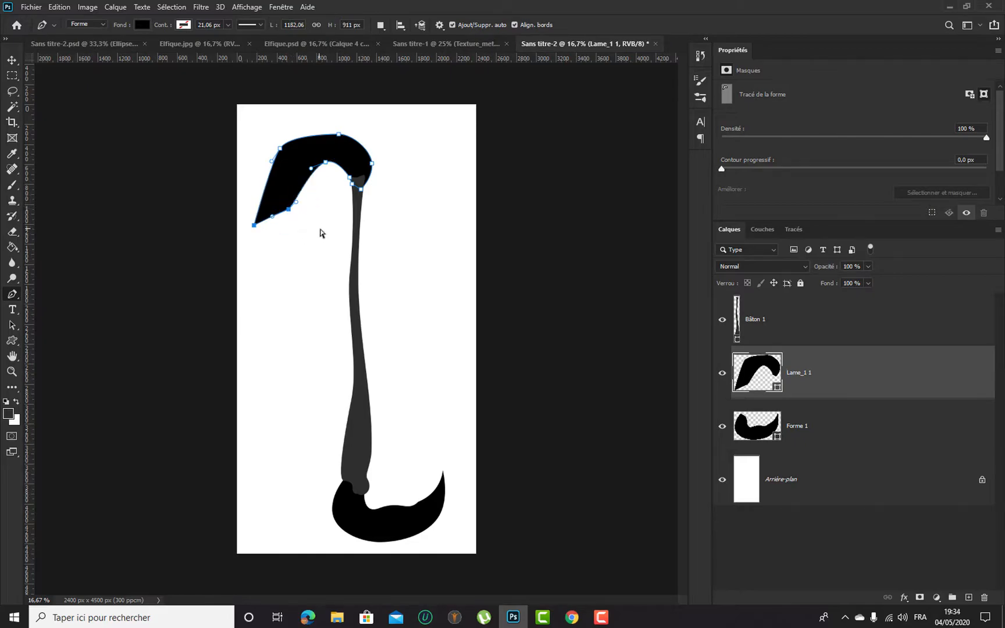
pyautogui.moveTo(289, 208)
pyautogui.mouseDown()
pyautogui.moveTo(290, 200)
pyautogui.moveTo(276, 204)
pyautogui.mouseUp()
pyautogui.click(254, 224)
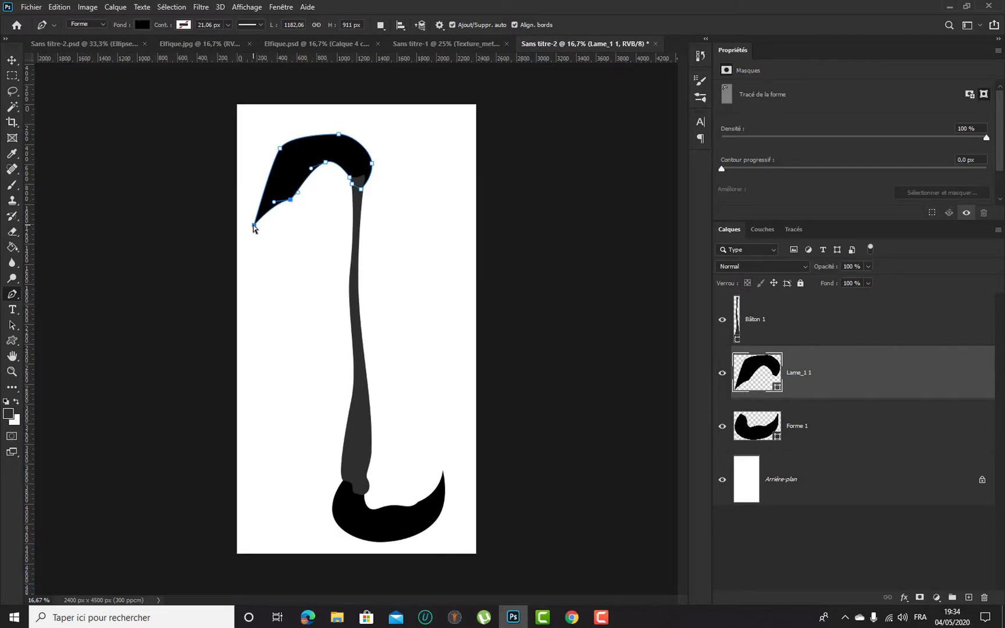
pyautogui.click(272, 163)
pyautogui.moveTo(291, 136); pyautogui.dragTo(296, 129)
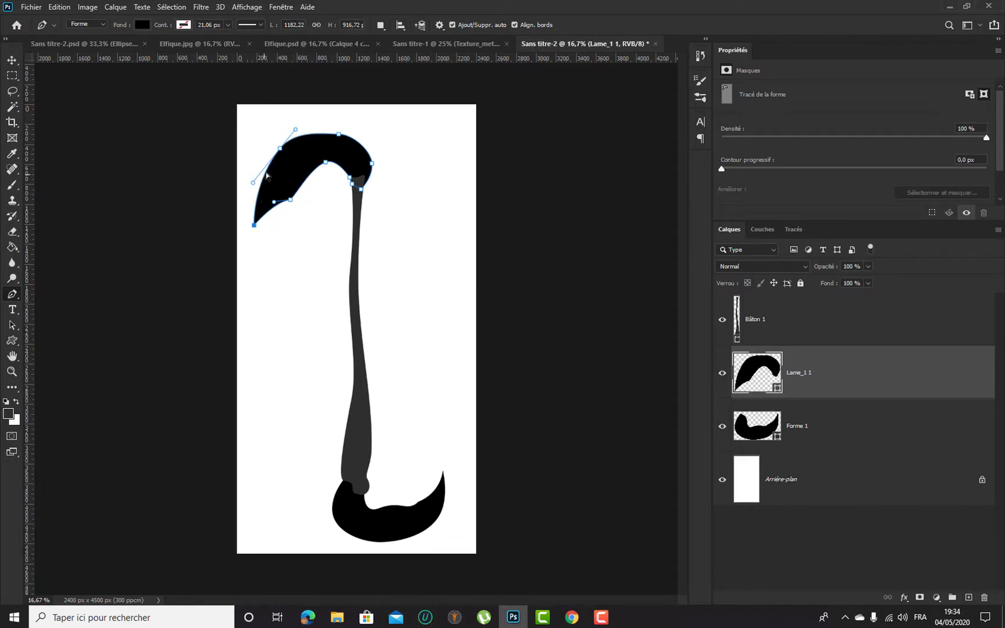
# Raise the upper blade's top and inner arch points and round the inner curve, making the blade about 993 px high
pyautogui.moveTo(339, 134); pyautogui.dragTo(364, 134)
pyautogui.moveTo(330, 168); pyautogui.dragTo(330, 159)
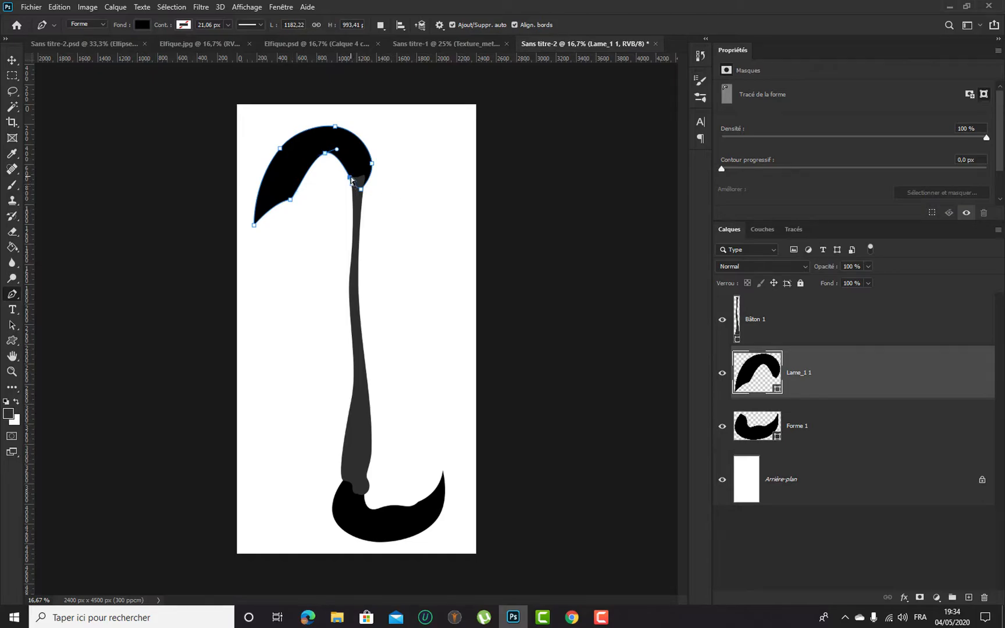
pyautogui.moveTo(351, 177); pyautogui.dragTo(354, 152)
# Nudge the anchor points of the upper blade's left part to the left, widening the blade to about 1218 px
pyautogui.moveTo(246, 127); pyautogui.dragTo(328, 285)
pyautogui.press('Left')
pyautogui.press('Left')
pyautogui.press('Left')
pyautogui.press('Left')
pyautogui.press('Left')
pyautogui.press('Left')
pyautogui.press('Left')
pyautogui.press('Left')
pyautogui.press('Left')
pyautogui.press('Left')
pyautogui.press('Left')
pyautogui.press('Left')
pyautogui.press('Left')
pyautogui.press('Left')
pyautogui.press('Left')
pyautogui.press('Left')
pyautogui.press('Left')
pyautogui.press('Left')
pyautogui.press('Left')
pyautogui.press('Left')
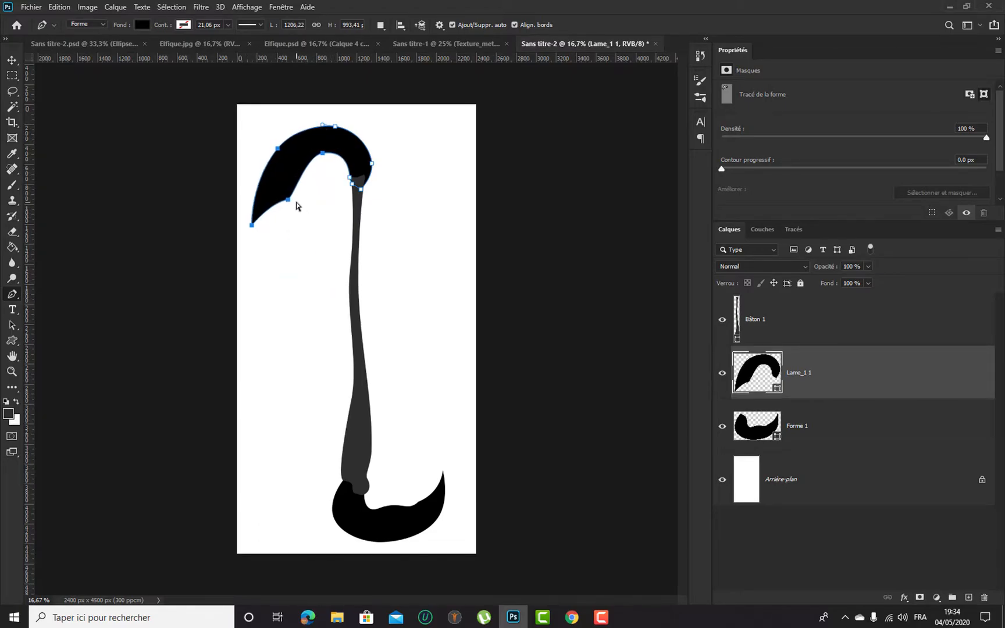
# Lower the anchor point under the upper blade's arch and raise the inner-edge anchor near the tip to slim the blade
pyautogui.keyDown('ctrl'); pyautogui.click(321, 154); pyautogui.keyUp('ctrl')
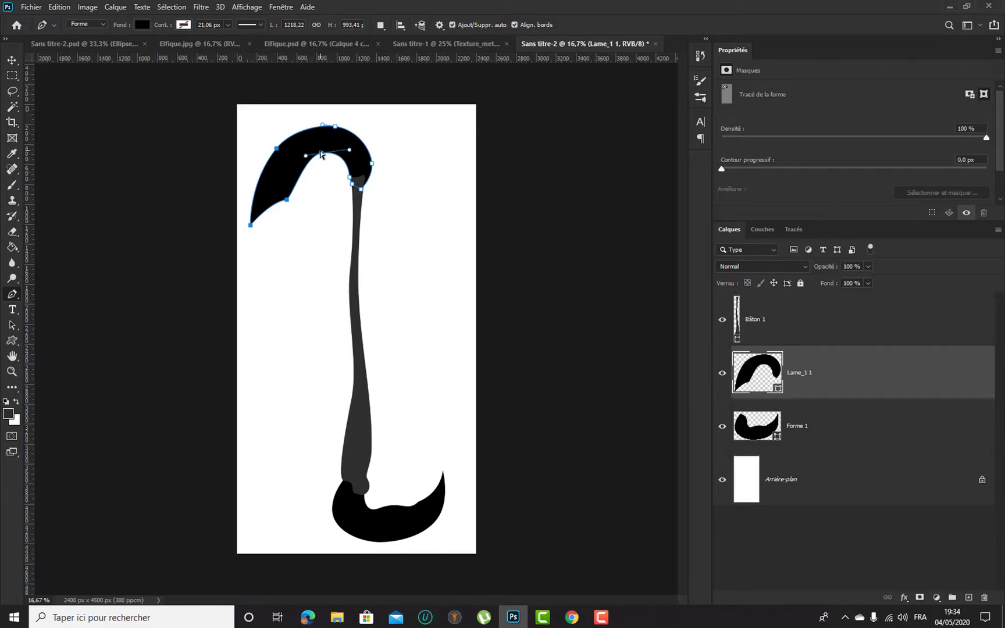
pyautogui.moveTo(322, 161); pyautogui.dragTo(322, 161)
pyautogui.moveTo(287, 199); pyautogui.dragTo(294, 210)
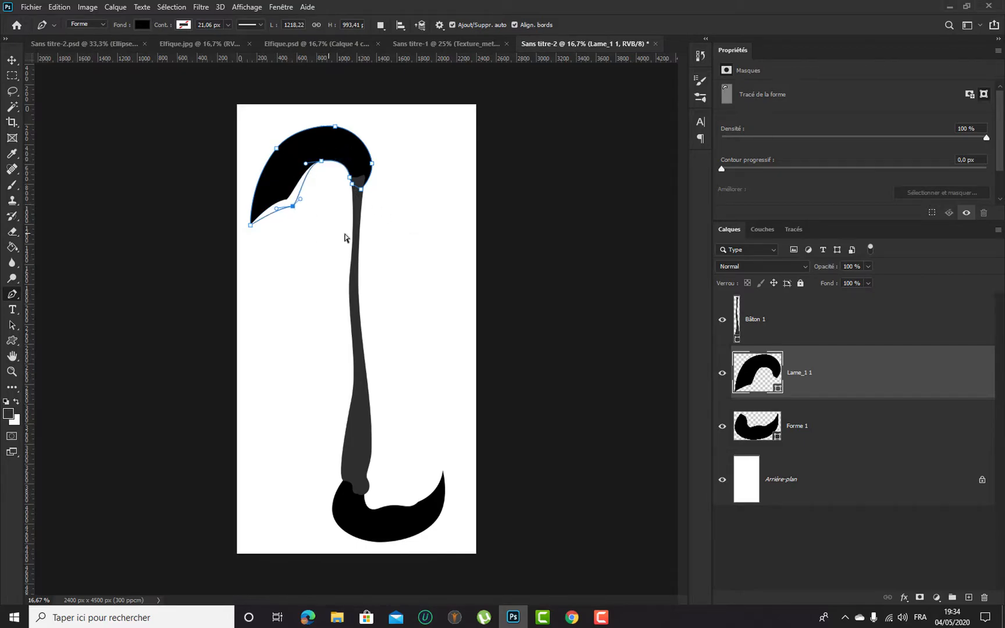
pyautogui.moveTo(292, 208); pyautogui.dragTo(289, 189)
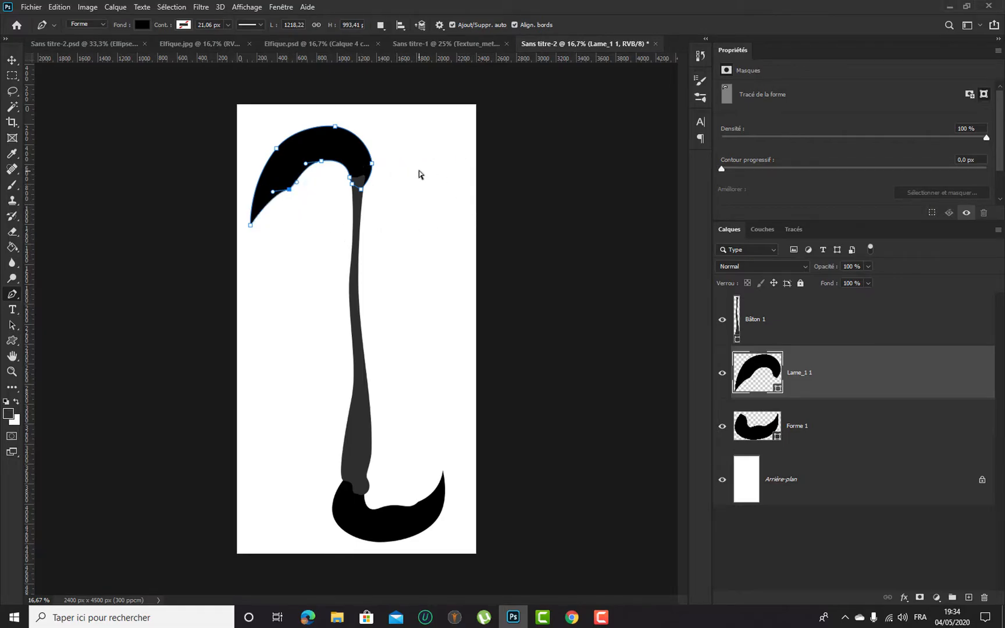
# Bend the upper blade's back edge inward and pull it into a pointed spike beyond the stick, about 1357 px wide overall
pyautogui.click(372, 165)
pyautogui.moveTo(369, 149); pyautogui.dragTo(346, 143)
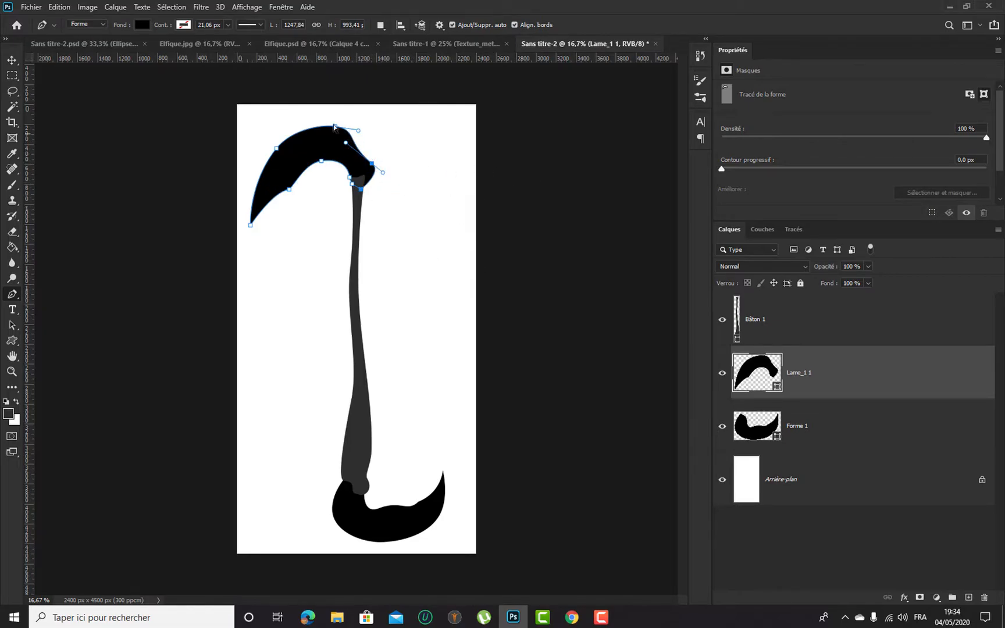
pyautogui.moveTo(383, 172); pyautogui.dragTo(407, 180)
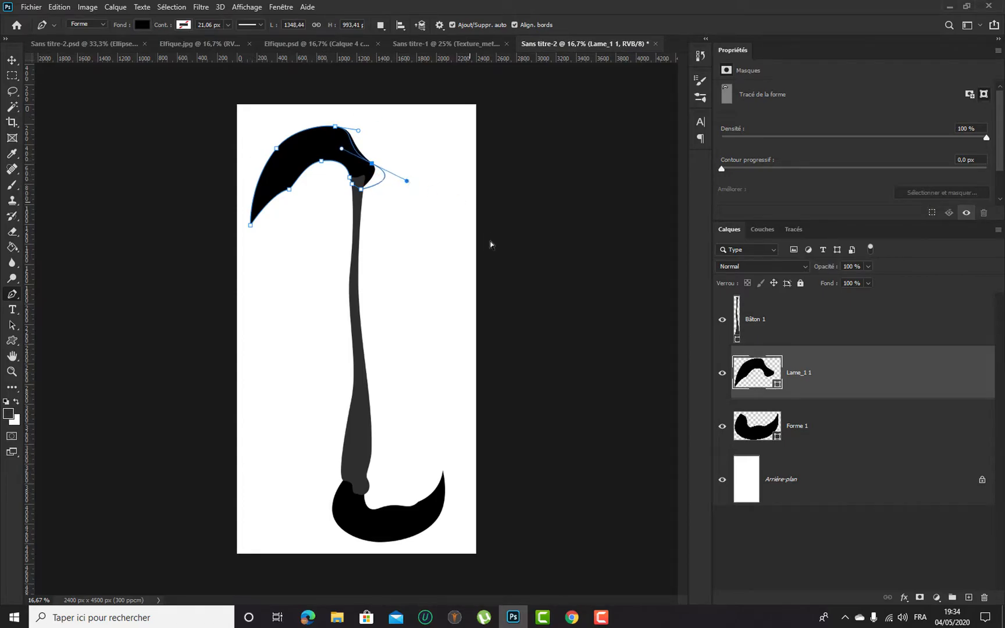
pyautogui.keyDown('ctrl'); pyautogui.click(362, 190); pyautogui.keyUp('ctrl')
pyautogui.moveTo(361, 189); pyautogui.dragTo(357, 204)
# Refine the upper blade's tip by shifting it slightly right and bowing its inner and outer edges, ending at about 1345 × 987 px
pyautogui.keyDown('ctrl'); pyautogui.click(289, 190); pyautogui.keyUp('ctrl')
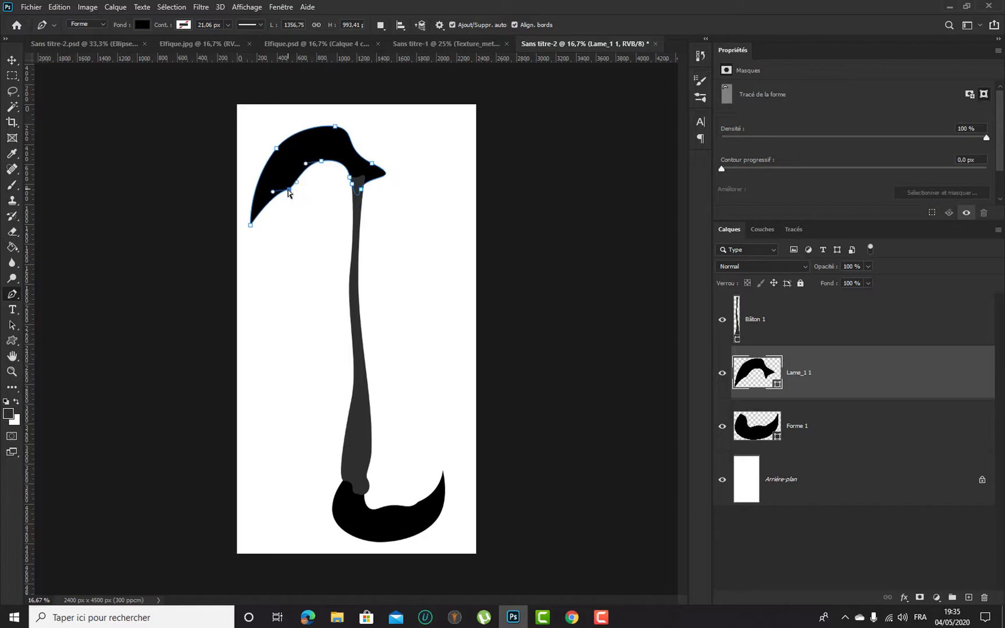
pyautogui.moveTo(274, 192); pyautogui.dragTo(265, 189)
pyautogui.keyDown('ctrl'); pyautogui.click(251, 225); pyautogui.keyUp('ctrl')
pyautogui.moveTo(252, 226); pyautogui.dragTo(256, 225)
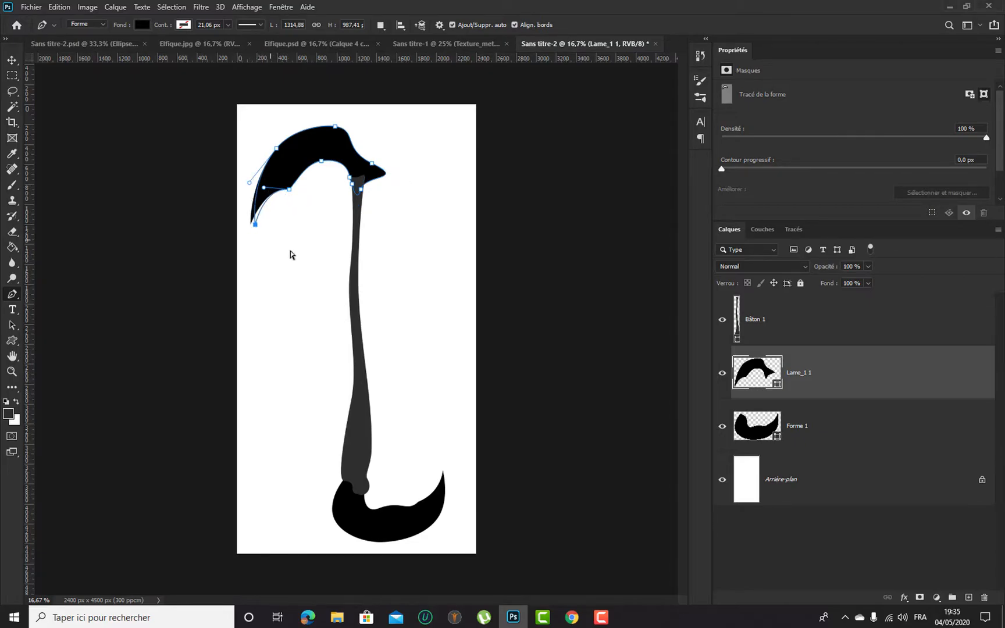
pyautogui.moveTo(250, 183); pyautogui.dragTo(238, 192)
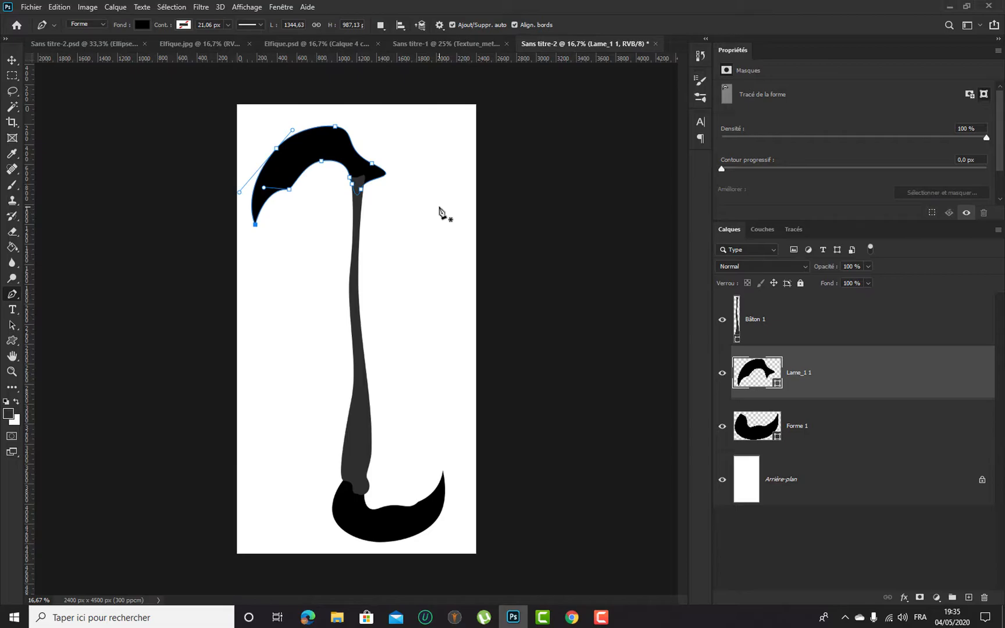
pyautogui.click(11, 60)
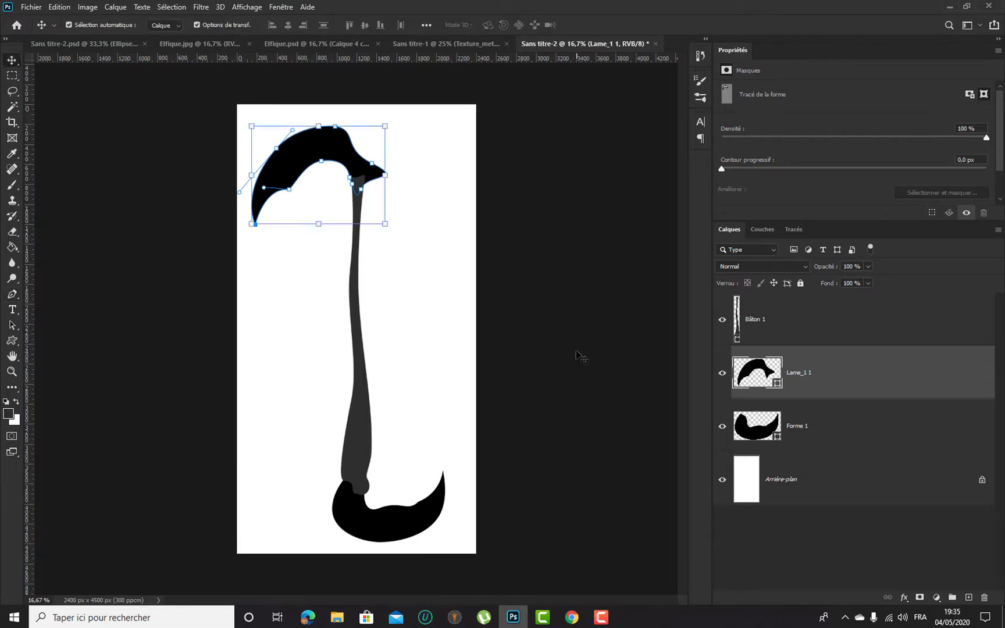
# Save the upper blade's outline as a custom shape named Lame_2
pyautogui.rightClick(301, 165)
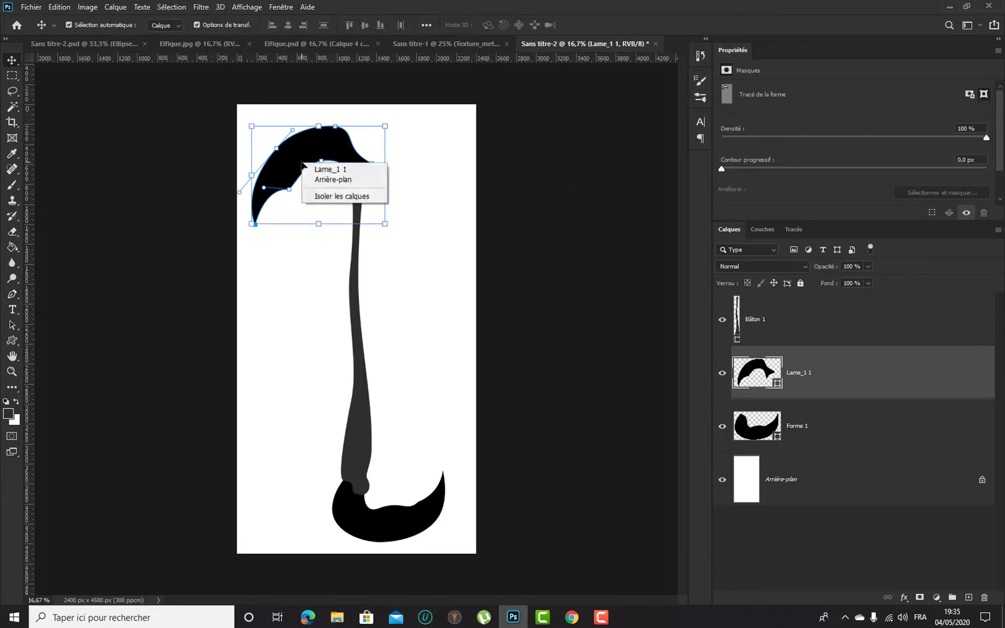
pyautogui.click(8, 296)
pyautogui.click(10, 297)
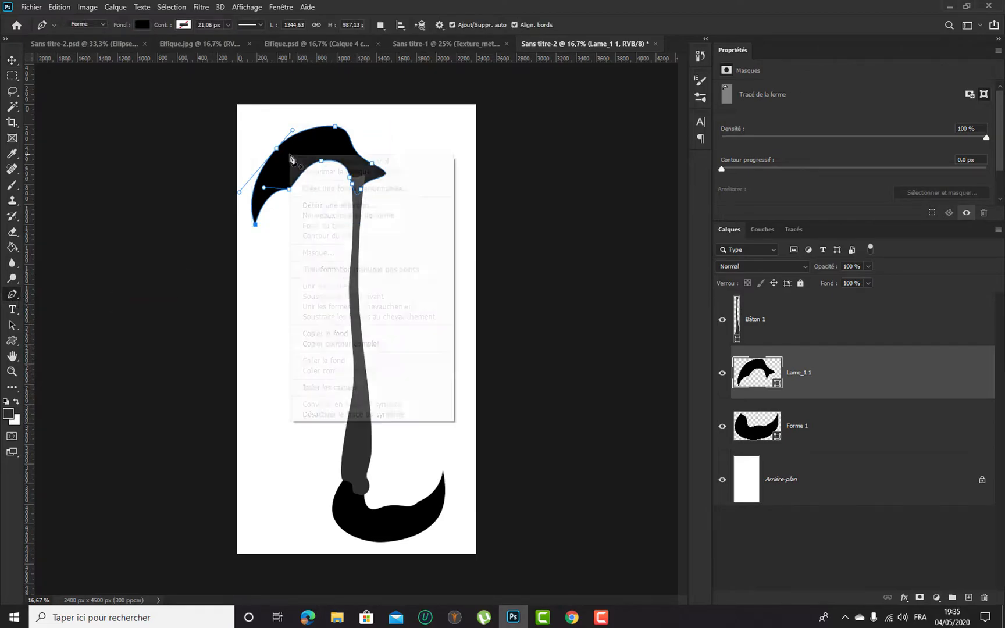
pyautogui.rightClick(297, 166)
pyautogui.click(325, 187)
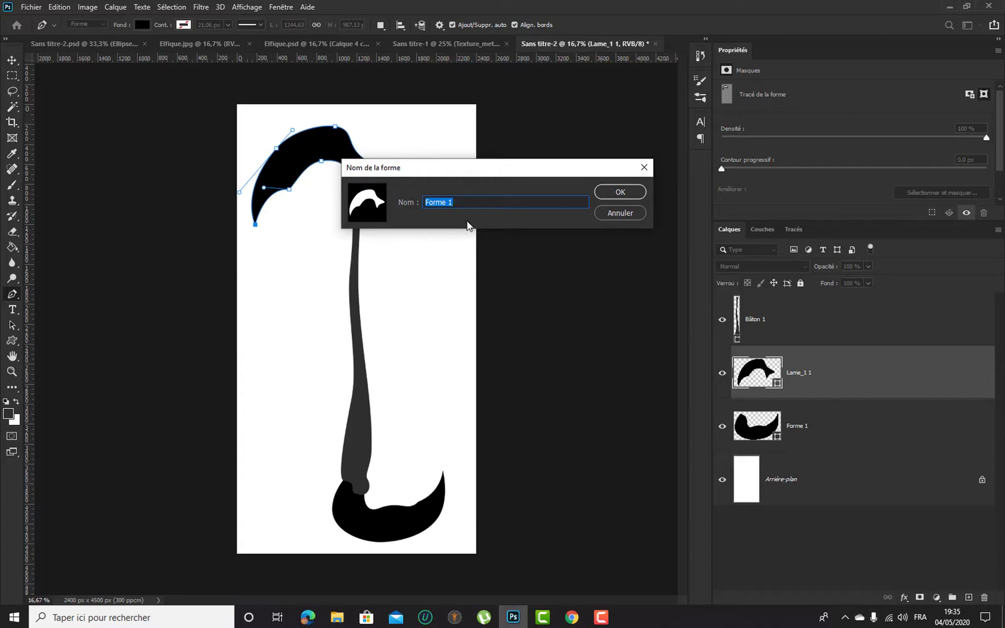
pyautogui.write('Lame_2')
pyautogui.click(619, 192)
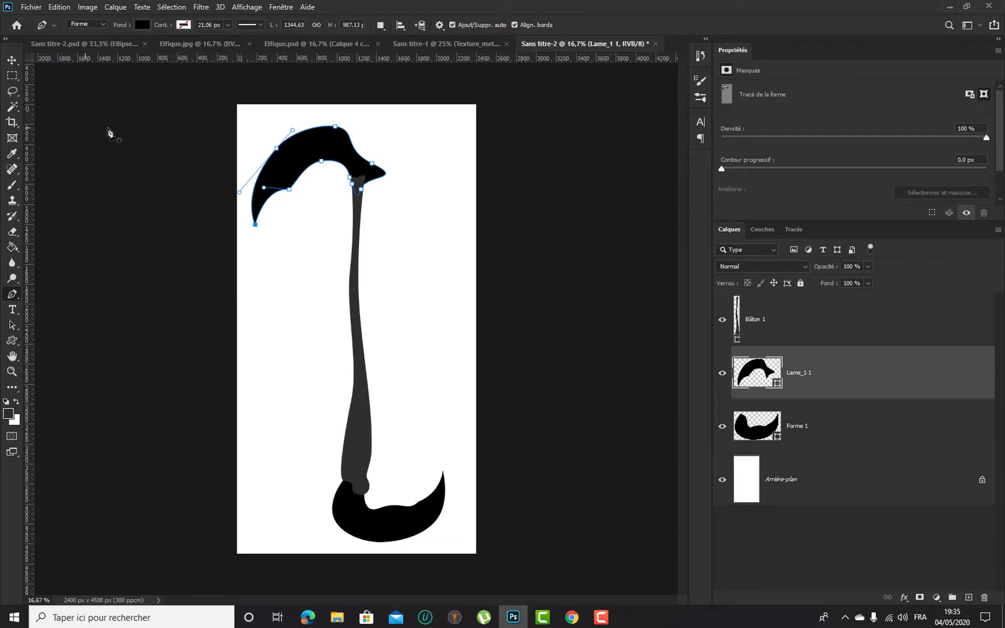
# Group the stick and both blade layers, and rename the group Armes
pyautogui.click(11, 60)
pyautogui.click(473, 193)
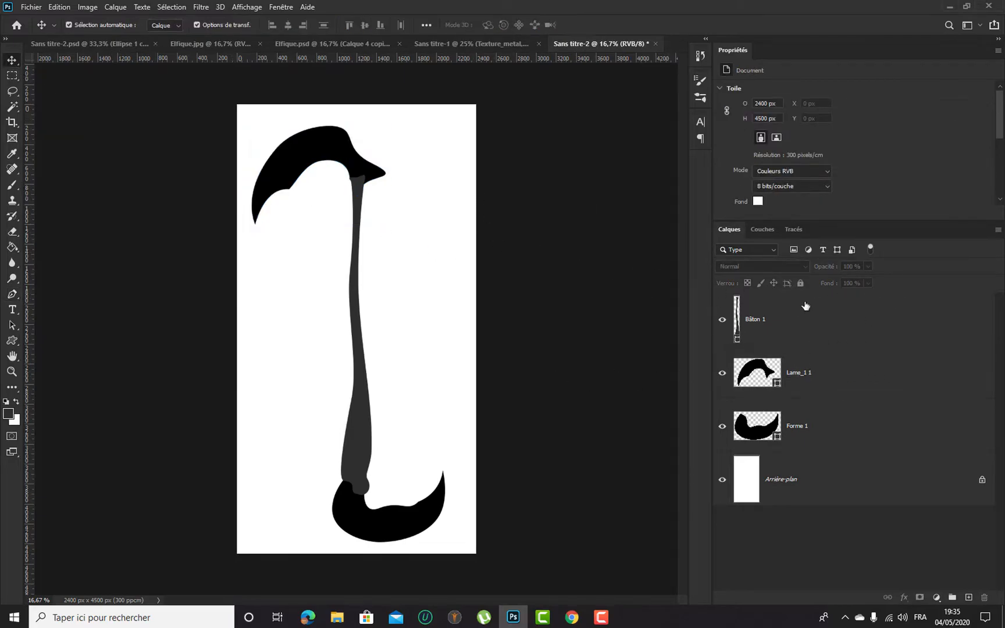
pyautogui.click(850, 321)
pyautogui.keyDown('shift'); pyautogui.click(858, 432); pyautogui.keyUp('shift')
pyautogui.moveTo(877, 435); pyautogui.dragTo(952, 594)
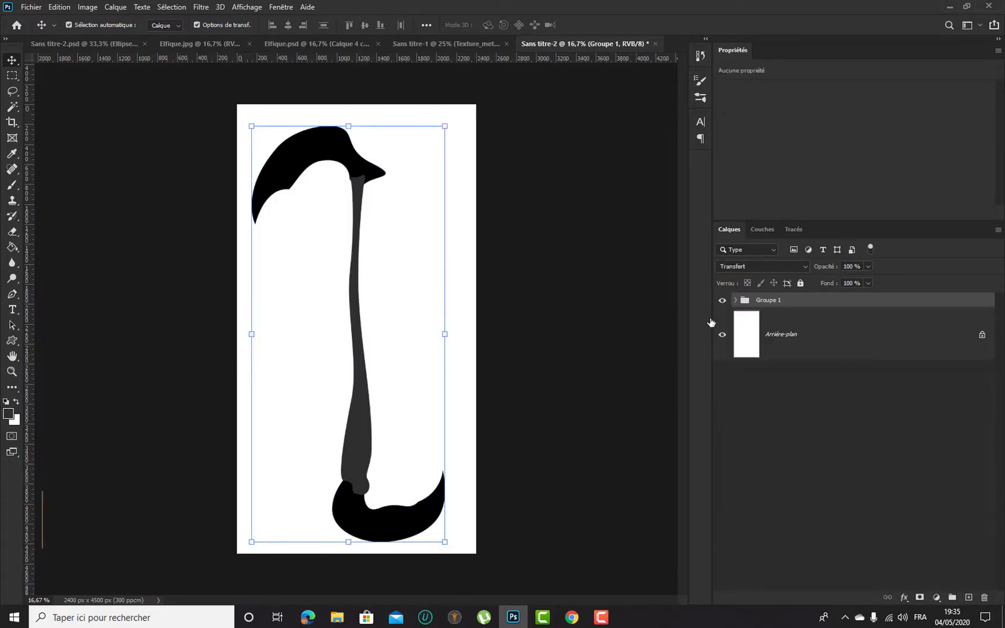
pyautogui.doubleClick(771, 302)
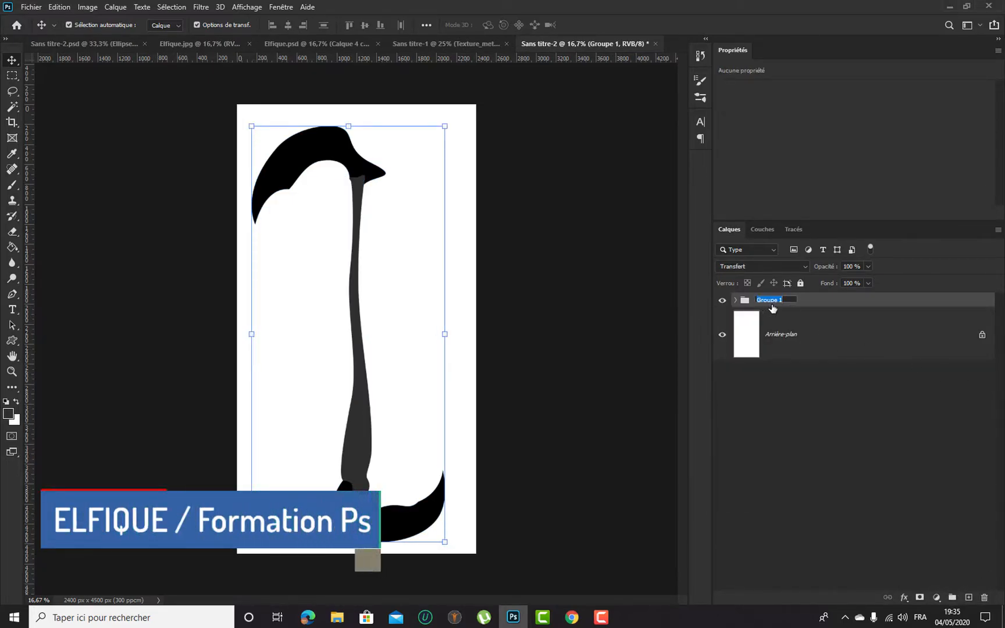
pyautogui.write('Armes')
pyautogui.press('Return')
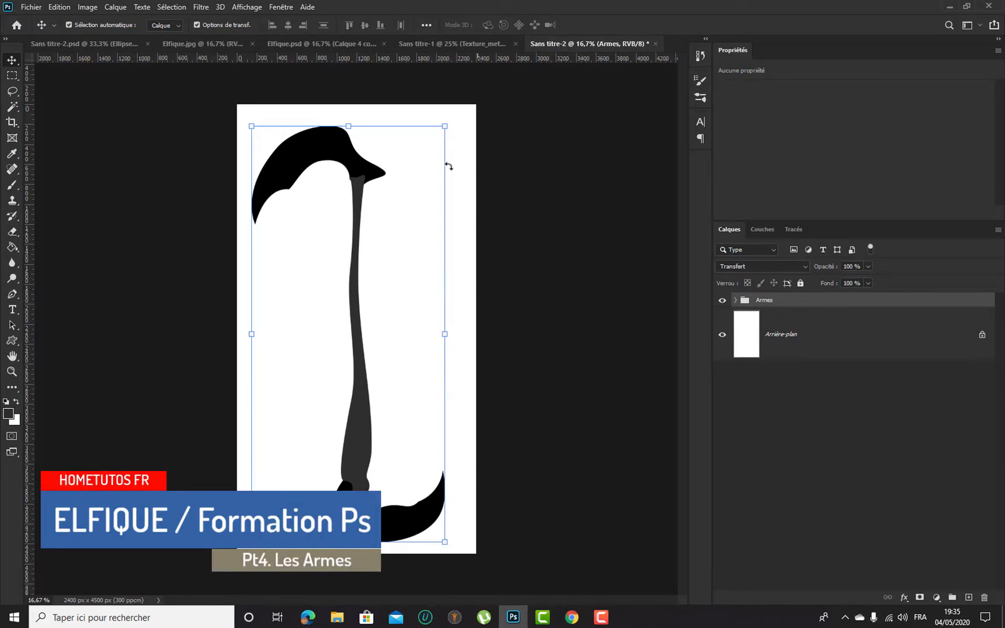
# Set the Move tool's automatic selection to Groupe and transfer the Armes group into the Sans titre-2.psd document
pyautogui.moveTo(359, 340); pyautogui.dragTo(386, 326)
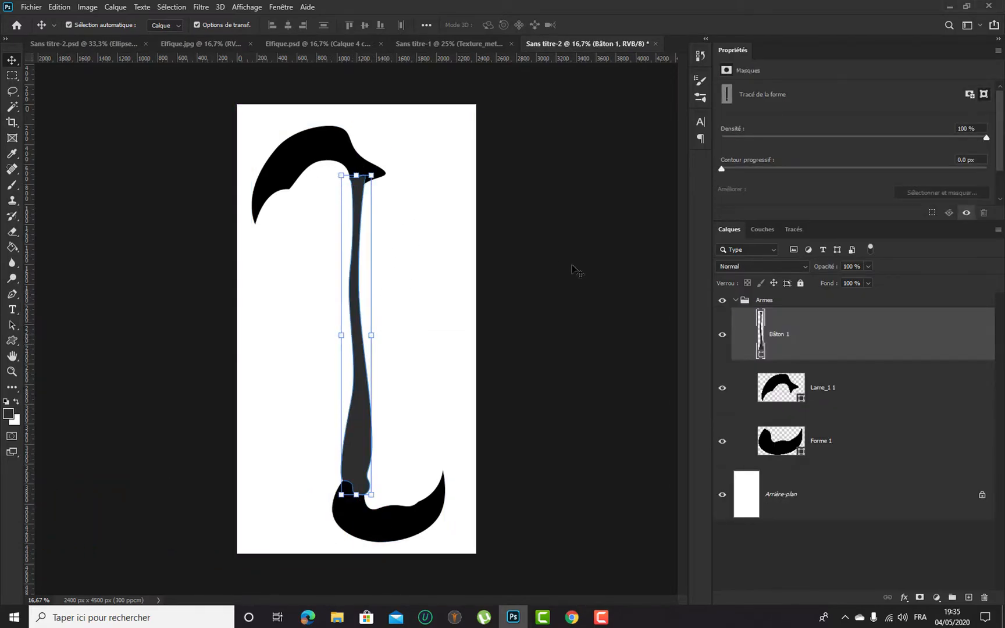
pyautogui.click(732, 299)
pyautogui.click(168, 25)
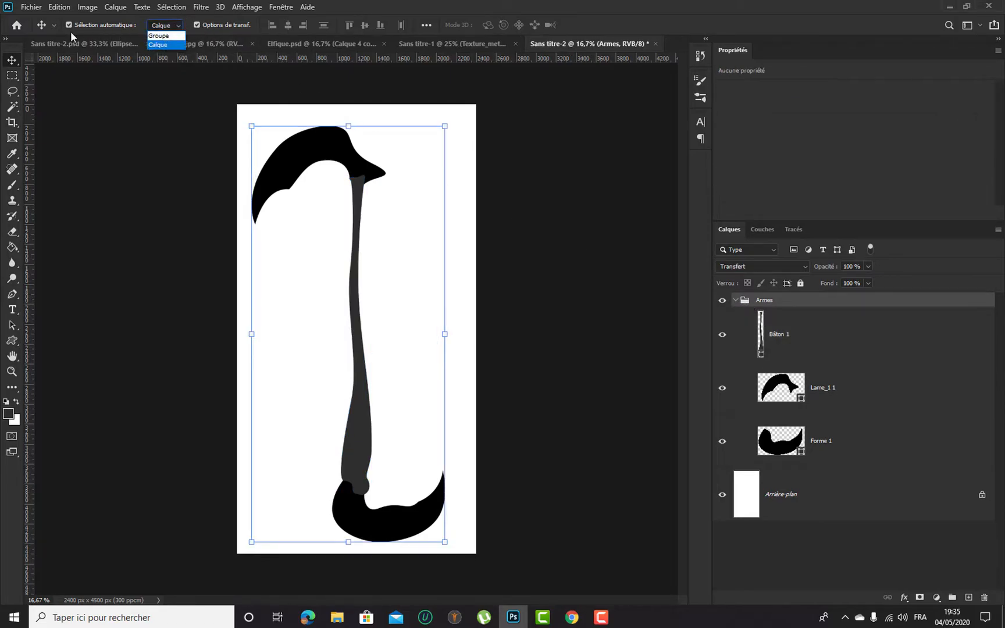
pyautogui.click(163, 35)
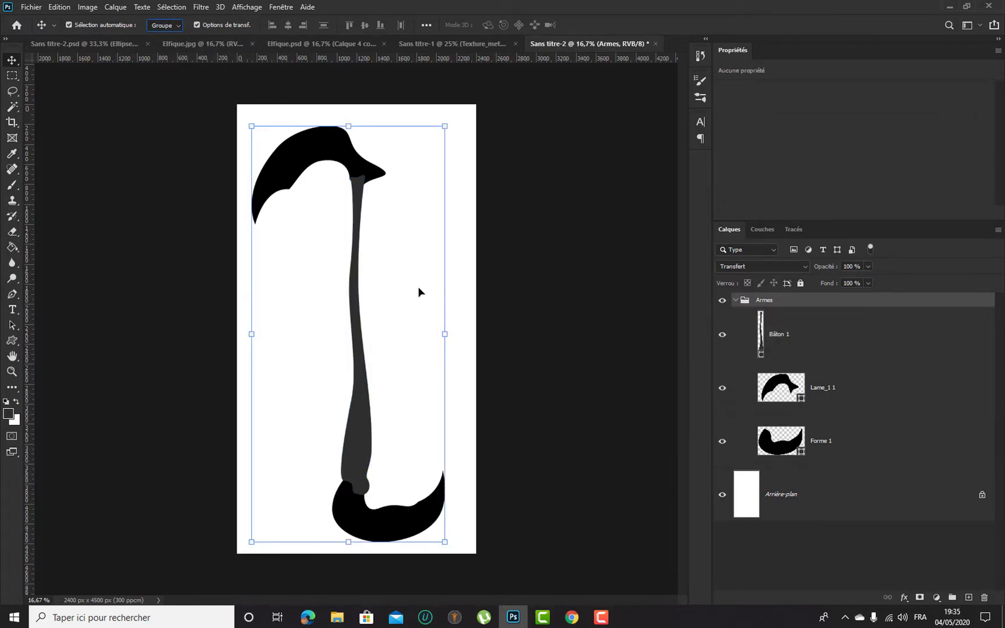
pyautogui.moveTo(354, 320)
pyautogui.mouseDown()
pyautogui.moveTo(419, 327)
pyautogui.moveTo(433, 310)
pyautogui.moveTo(407, 299)
pyautogui.moveTo(353, 319)
pyautogui.mouseUp()
pyautogui.moveTo(353, 323); pyautogui.dragTo(148, 175)
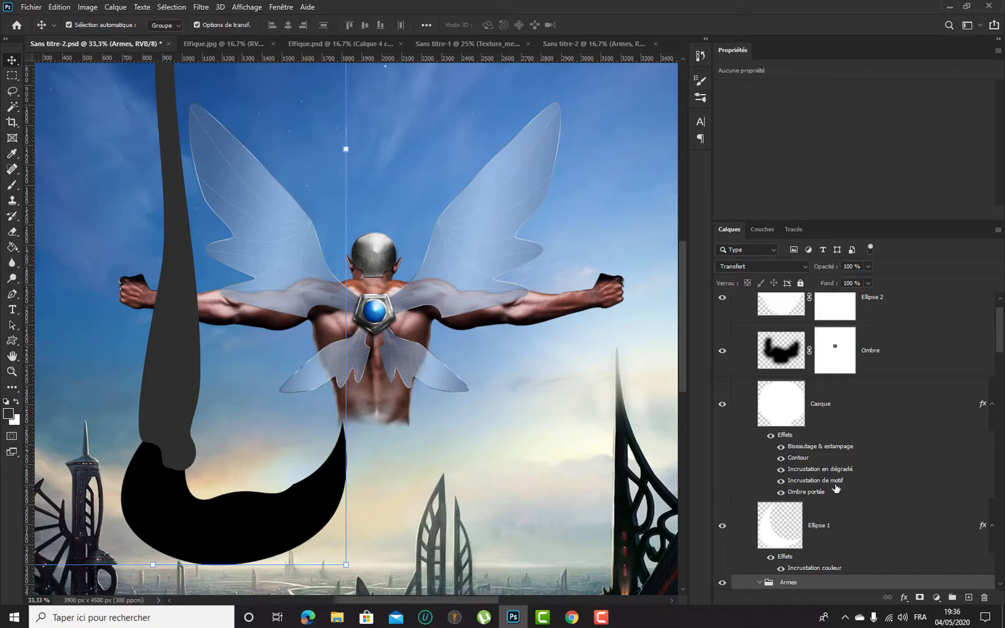
# Move the Armes group below the body layer Calque 5 in the layer stack
pyautogui.scroll(-1, 837, 492)
pyautogui.scroll(1, 839, 492)
pyautogui.scroll(-5, 840, 500)
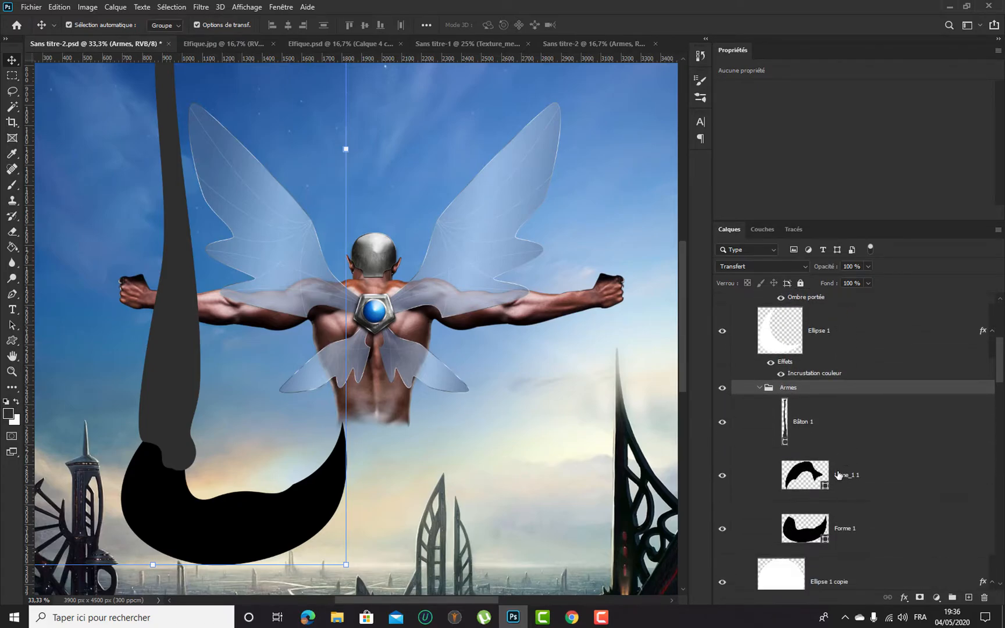
pyautogui.scroll(1, 820, 324)
pyautogui.moveTo(831, 317); pyautogui.dragTo(830, 544)
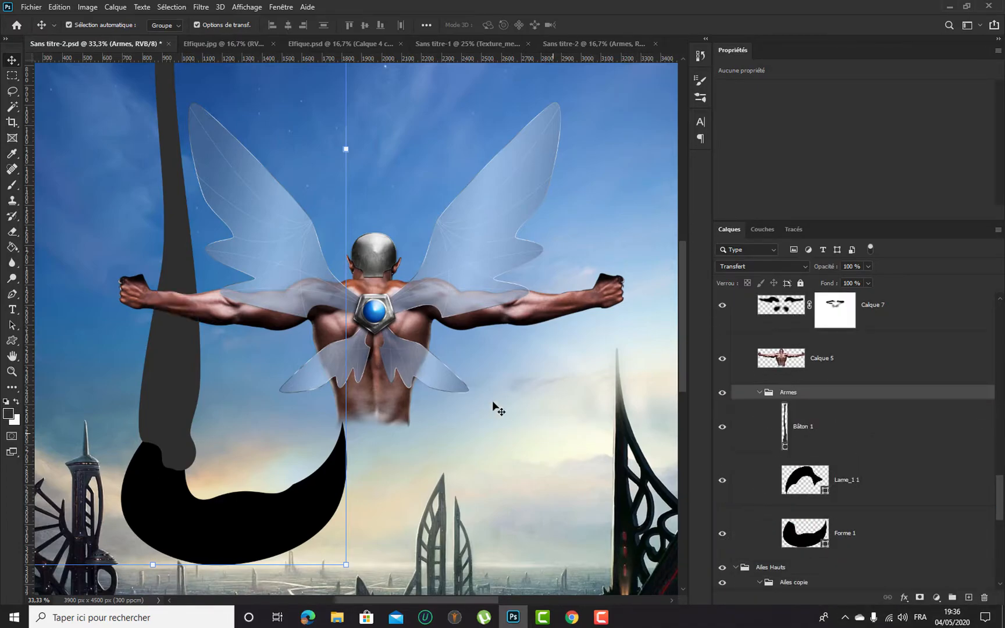
pyautogui.moveTo(344, 564); pyautogui.dragTo(239, 338)
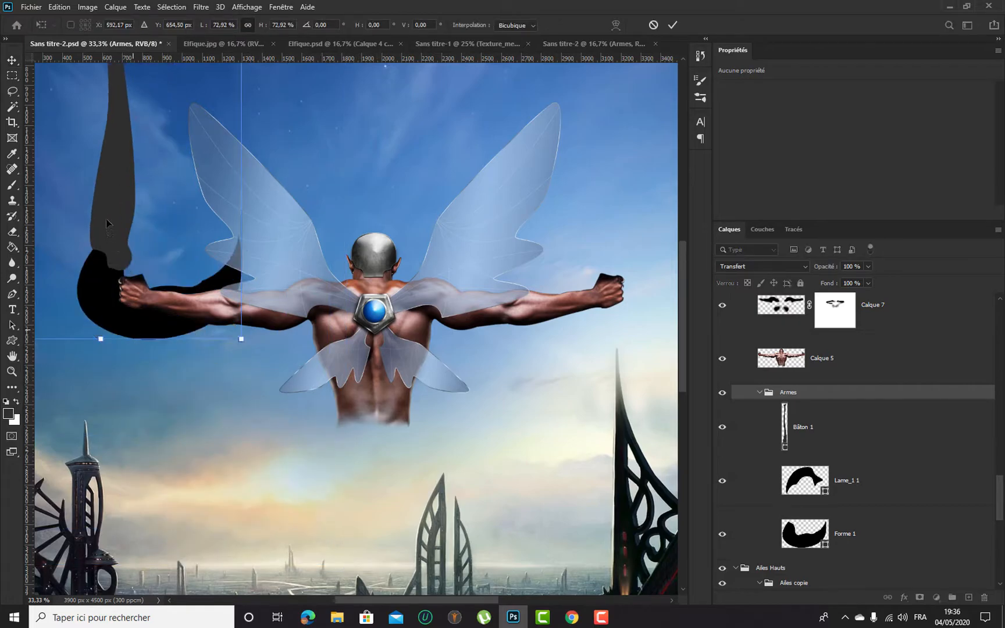
pyautogui.moveTo(112, 189); pyautogui.dragTo(200, 350)
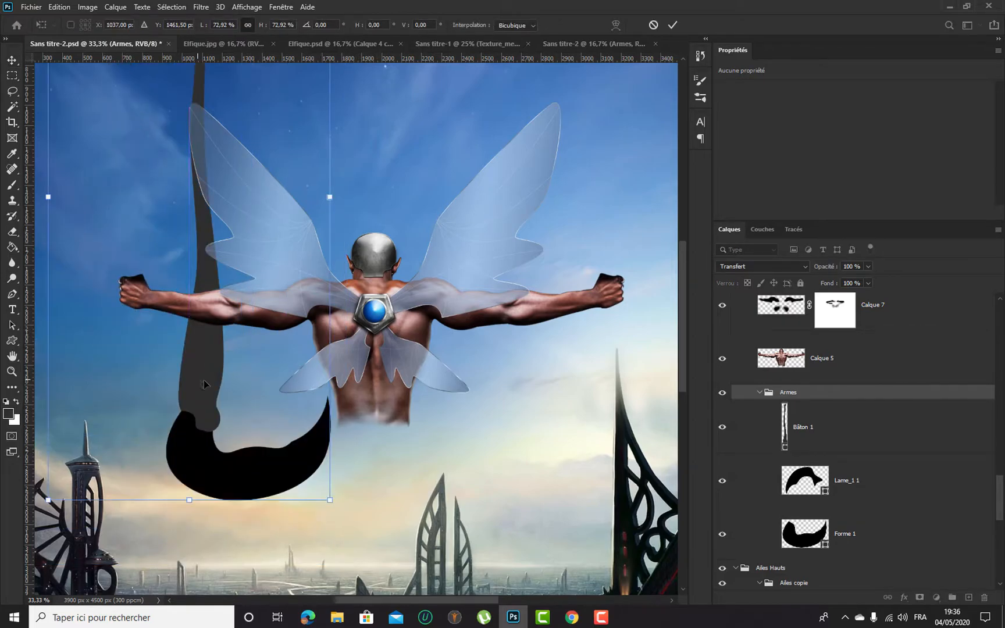
pyautogui.hotkey('ctrl', 'z')
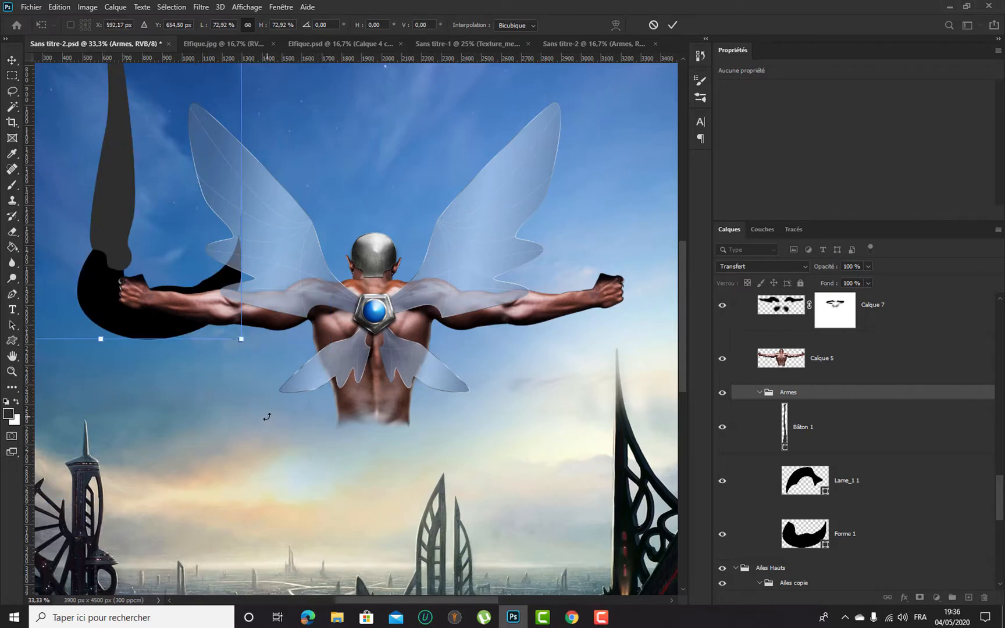
pyautogui.hotkey('ctrl', 'z')
# Scale the Armes group to about 52.25 % and position it so the stick passes behind the figure's left fist
pyautogui.hotkey('ctrl', '-')
pyautogui.hotkey('ctrl', '-')
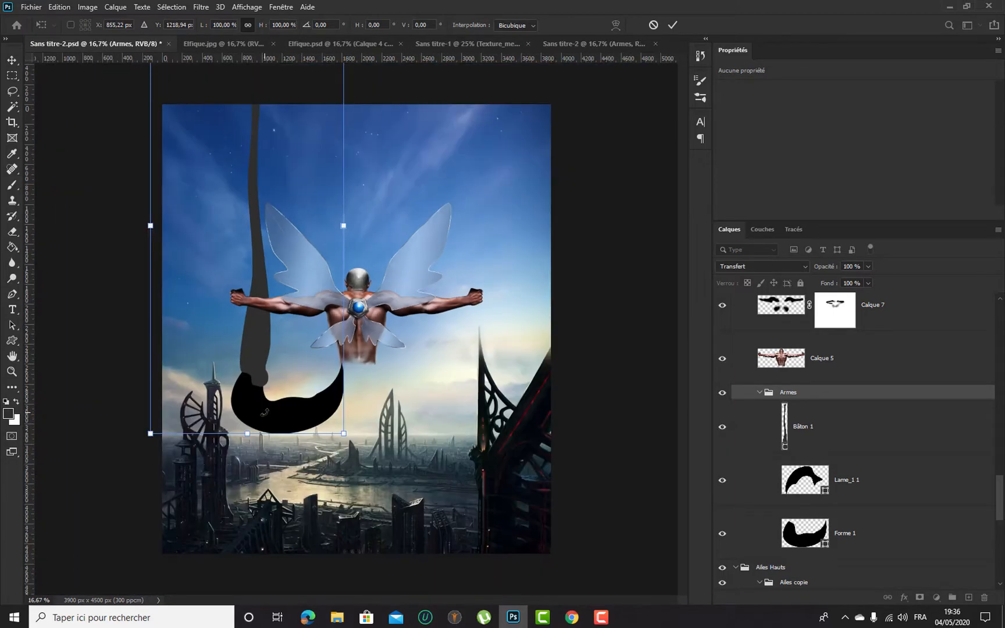
pyautogui.moveTo(337, 428); pyautogui.dragTo(302, 212)
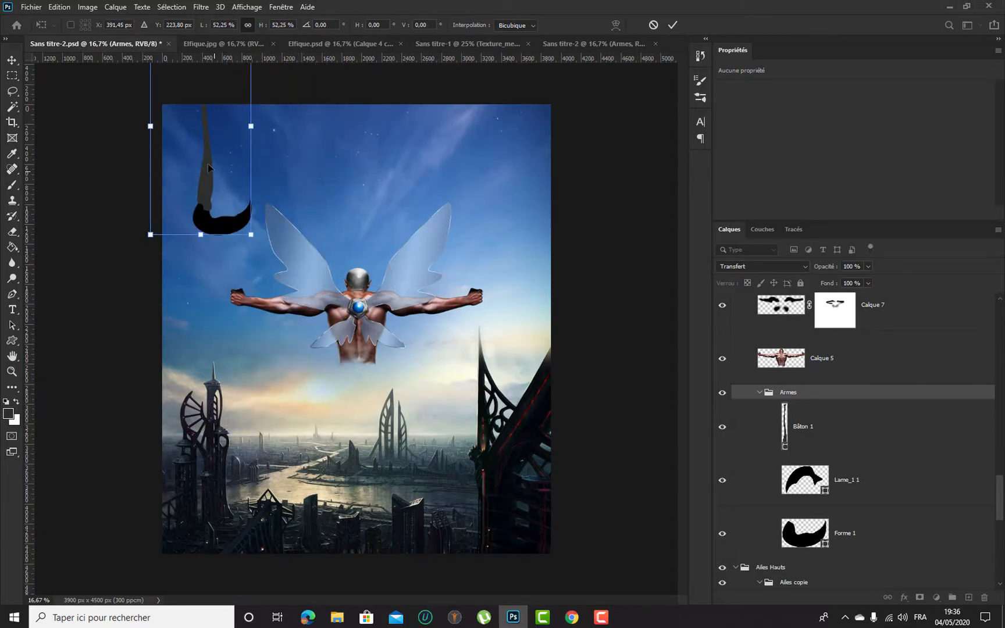
pyautogui.moveTo(212, 125); pyautogui.dragTo(242, 301)
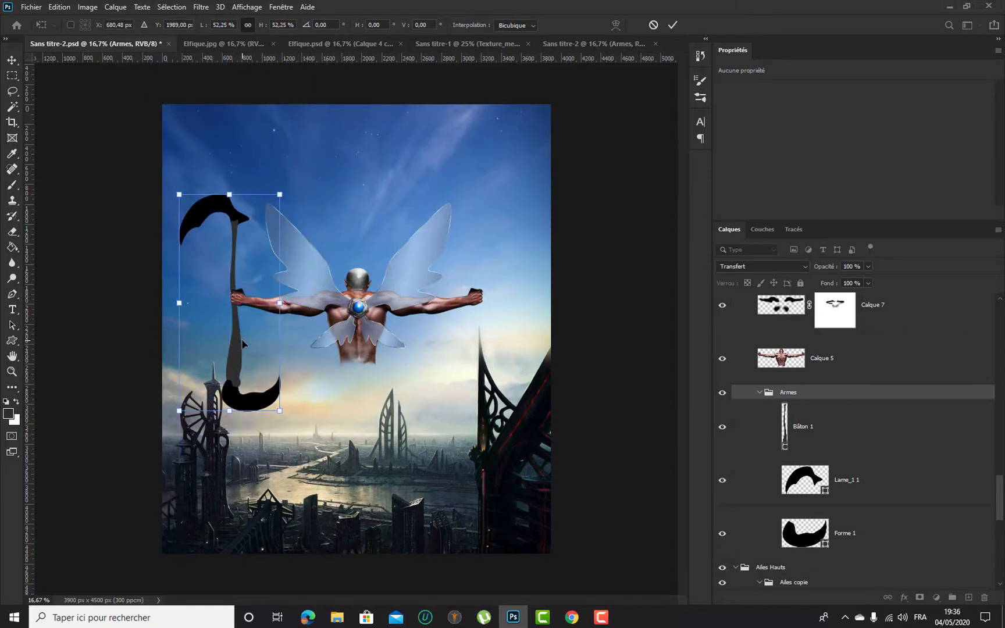
pyautogui.hotkey('ctrl', '+')
pyautogui.hotkey('ctrl', '+')
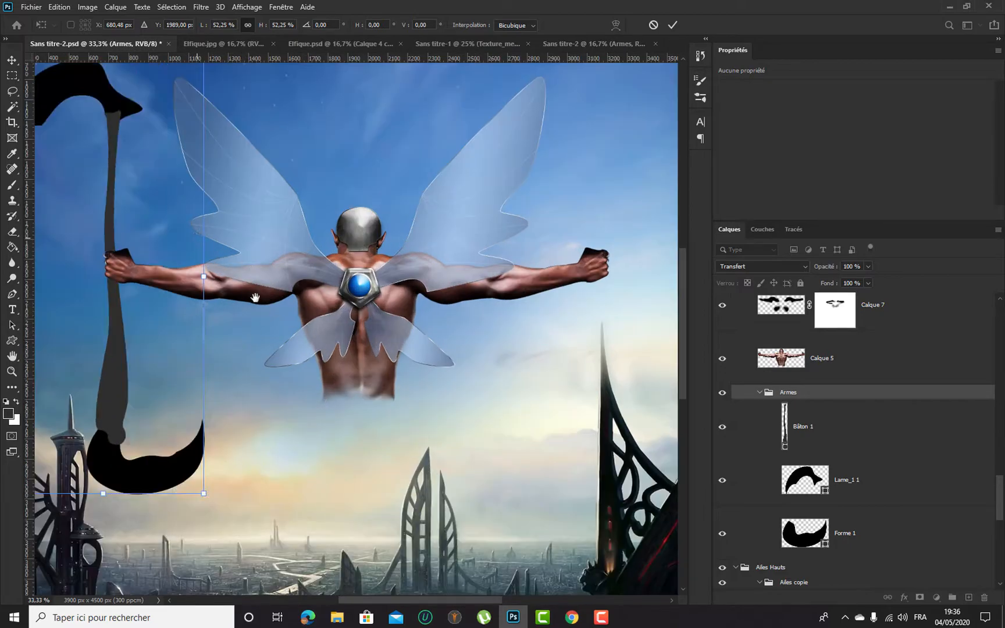
pyautogui.moveTo(177, 249); pyautogui.dragTo(328, 280)
pyautogui.moveTo(261, 243)
pyautogui.mouseDown()
pyautogui.moveTo(283, 253)
pyautogui.moveTo(270, 258)
pyautogui.mouseUp()
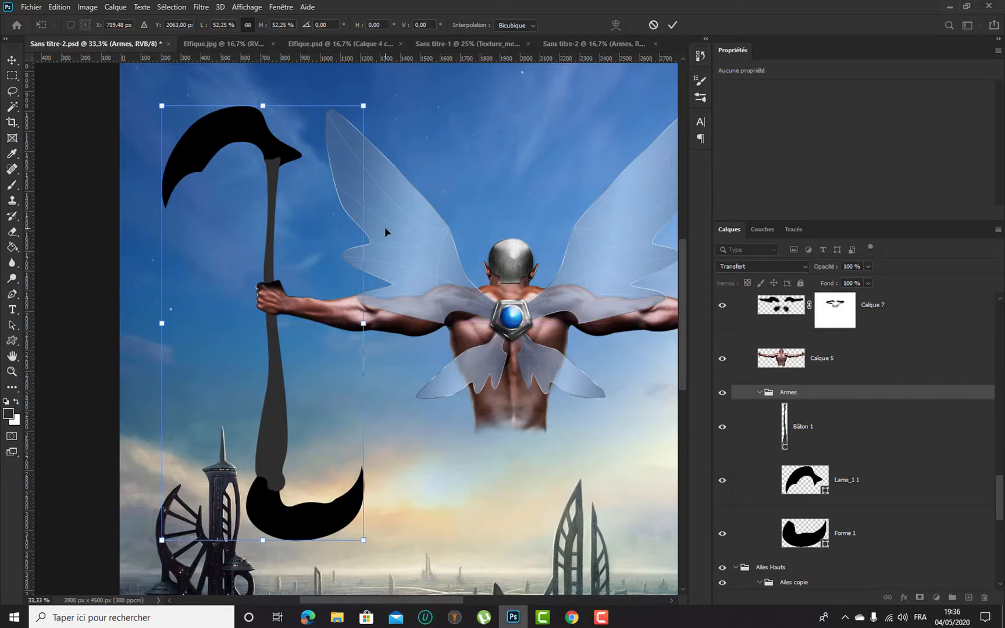
pyautogui.press('Return')
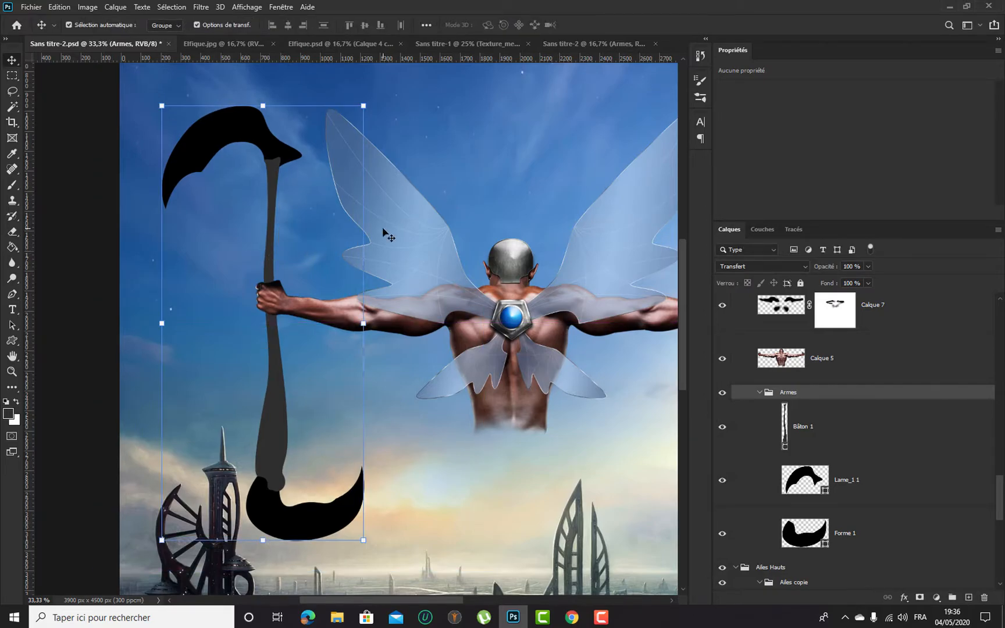
pyautogui.hotkey('ctrl', '+')
pyautogui.hotkey('ctrl', '+')
pyautogui.hotkey('ctrl', '+')
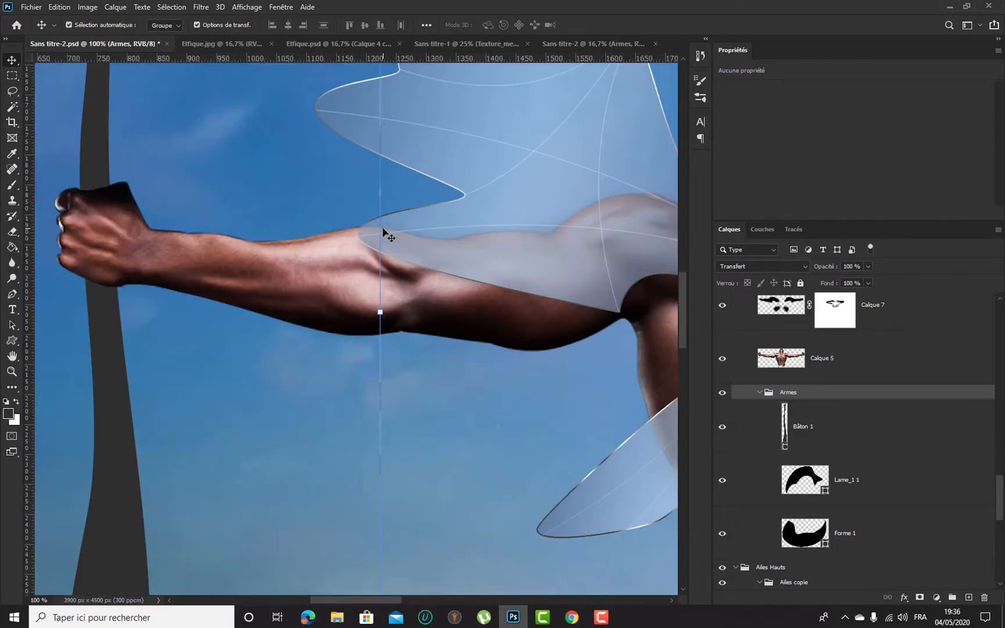
pyautogui.moveTo(124, 215); pyautogui.dragTo(354, 300)
pyautogui.hotkey('ctrl', 'shift', 'alt', 'n')
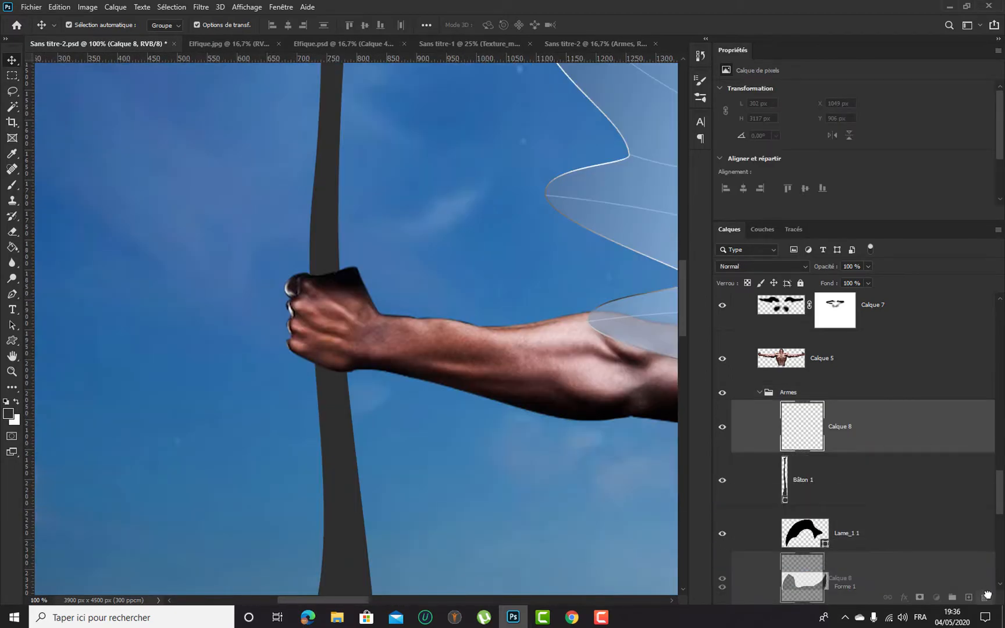
pyautogui.hotkey('ctrl', 'z')
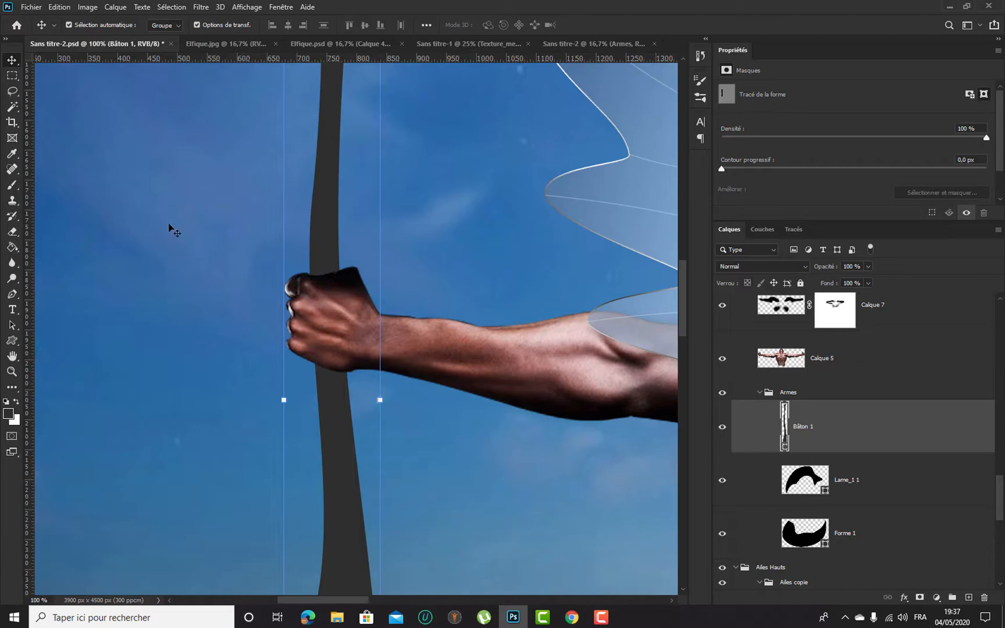
# Draw a closed slanted band with the Pen tool across the stick at the top of the fist, about 55 × 31 px
pyautogui.click(11, 293)
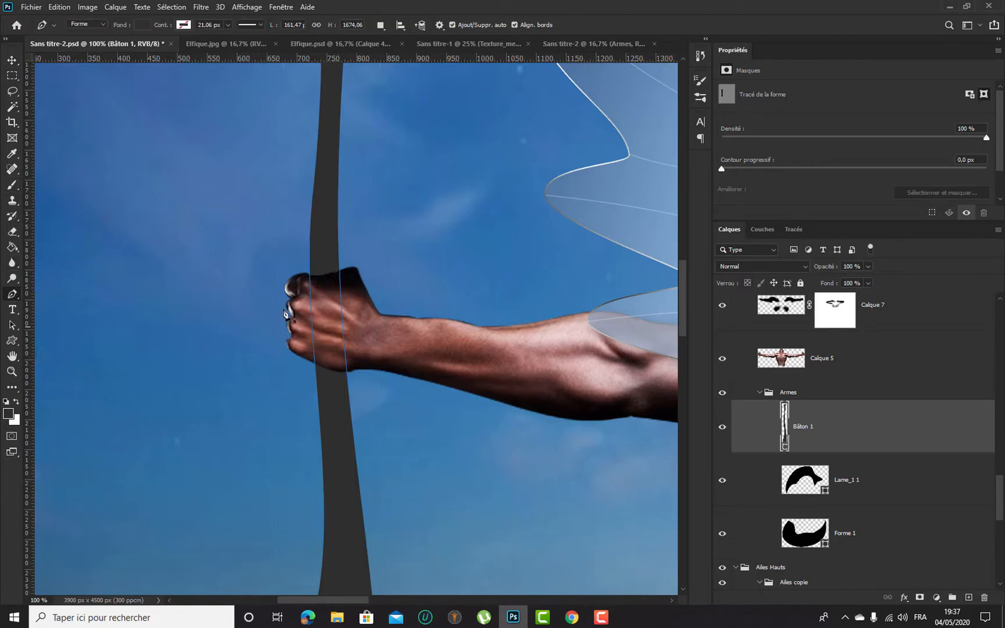
pyautogui.scroll(3, 348, 295)
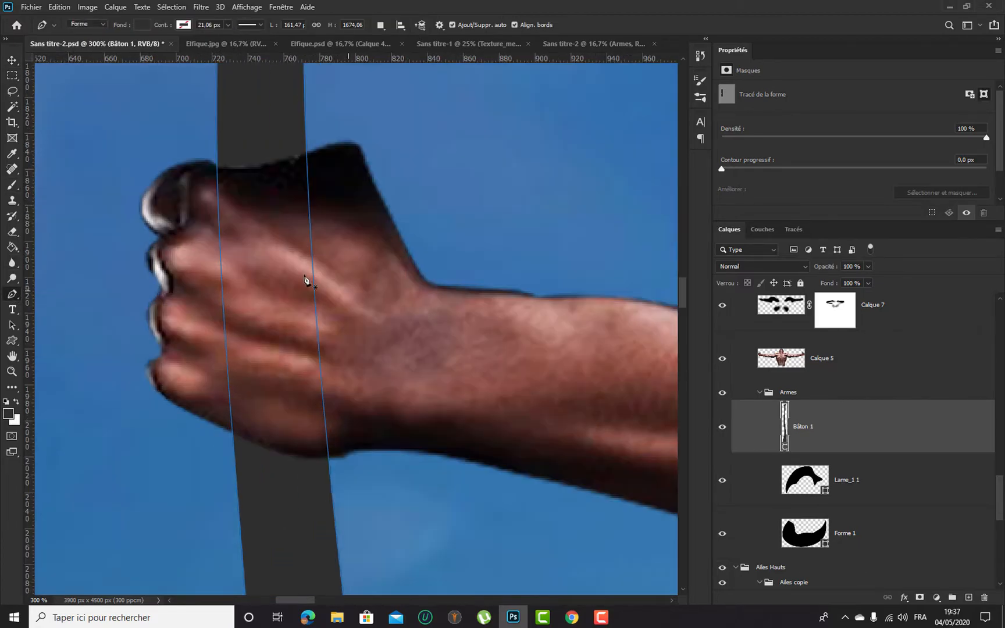
pyautogui.moveTo(255, 277); pyautogui.dragTo(247, 378)
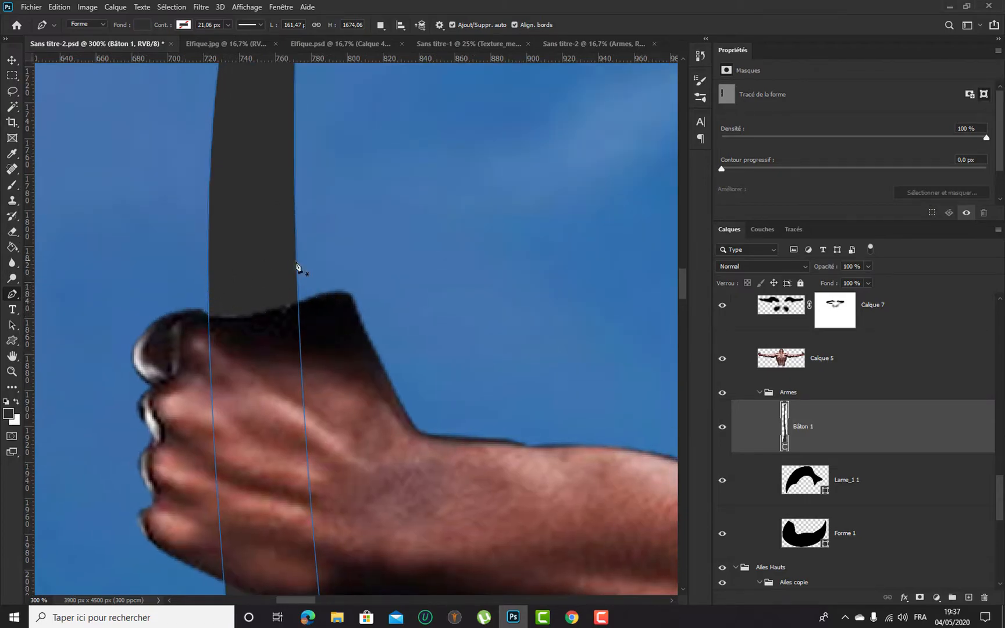
pyautogui.click(203, 303)
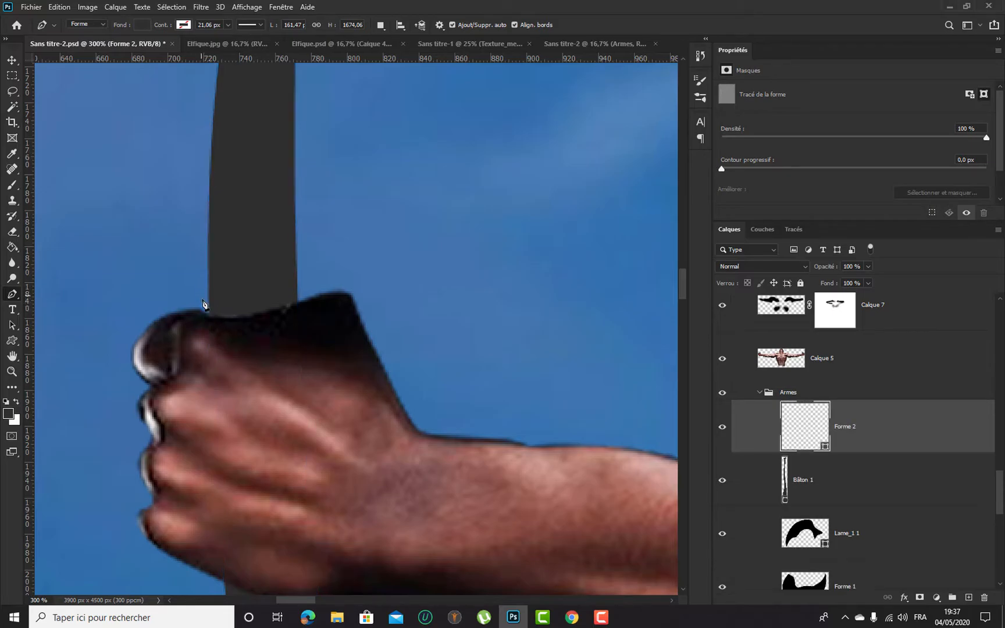
pyautogui.click(203, 287)
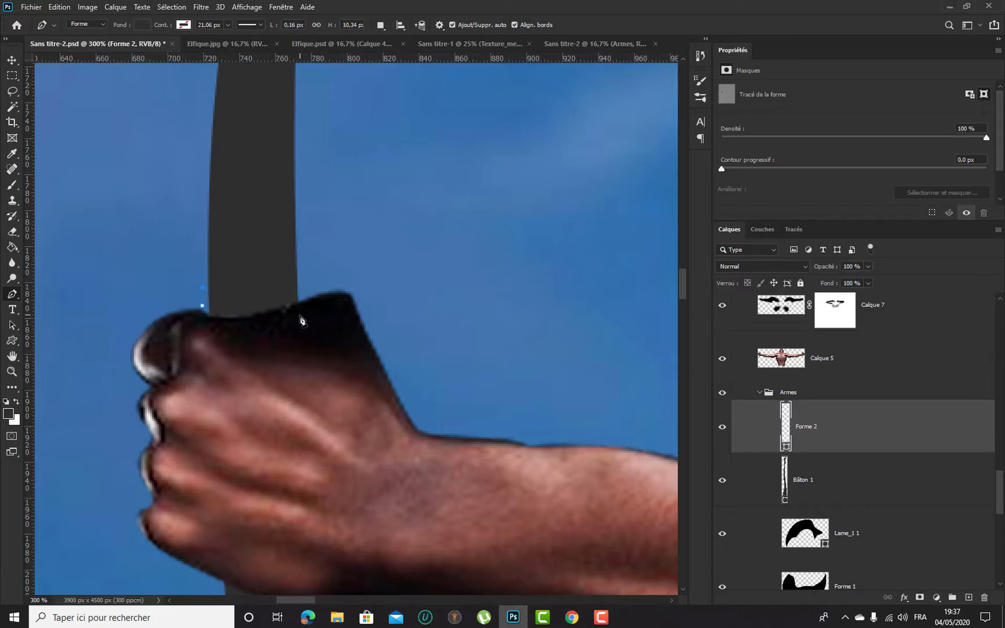
pyautogui.moveTo(292, 320); pyautogui.dragTo(302, 321)
pyautogui.click(300, 336)
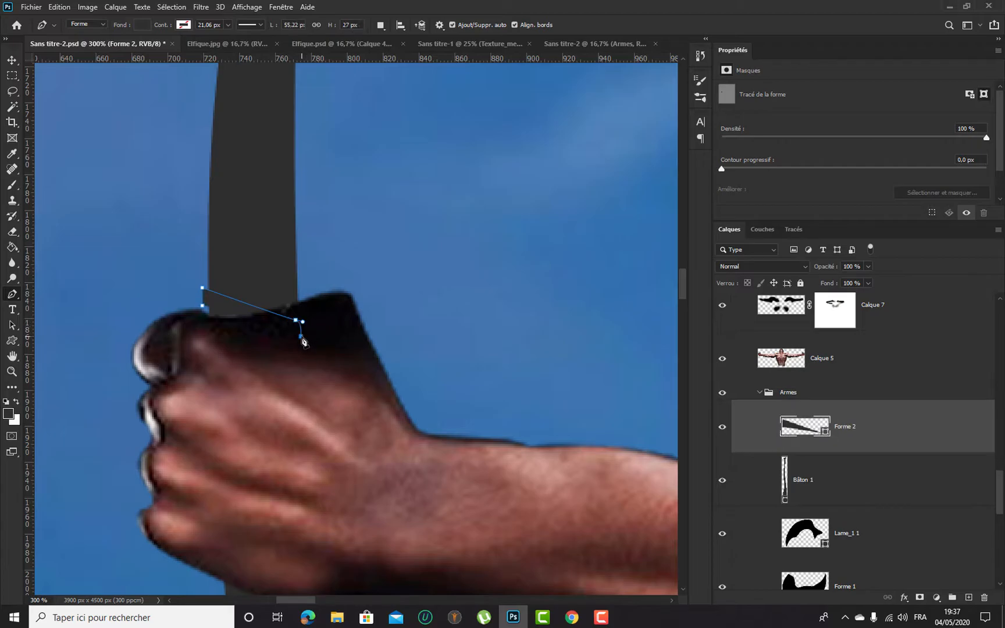
pyautogui.click(301, 343)
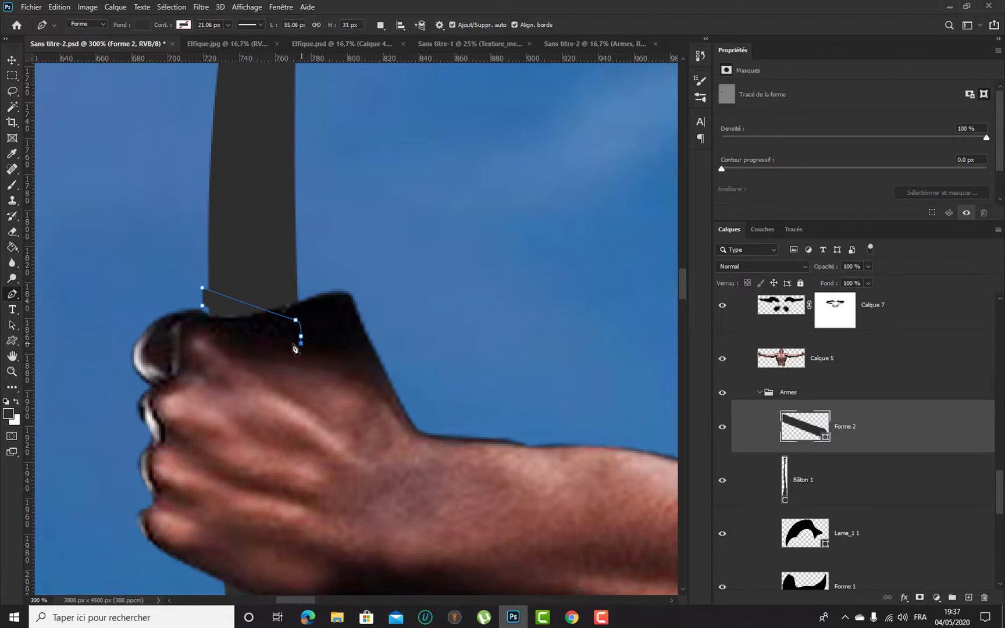
pyautogui.click(211, 314)
pyautogui.click(202, 305)
# Set the fill color of the slanted band shape to white
pyautogui.click(145, 26)
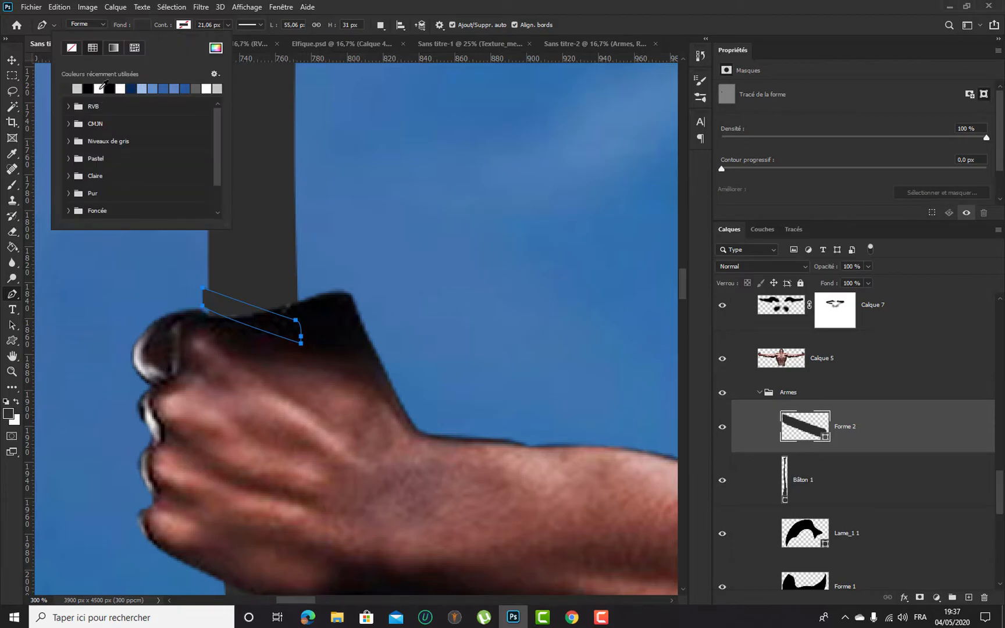
pyautogui.click(99, 88)
pyautogui.click(371, 9)
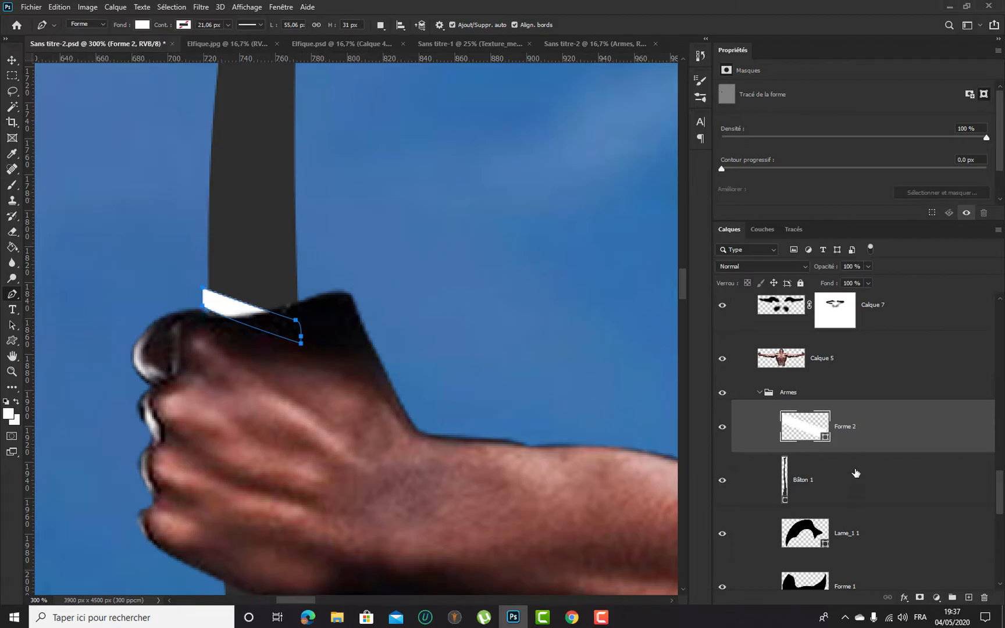
# Hide the body layer Calque 5 and extend the slanted band past the stick's edge, making it about 59 × 32 px
pyautogui.click(722, 358)
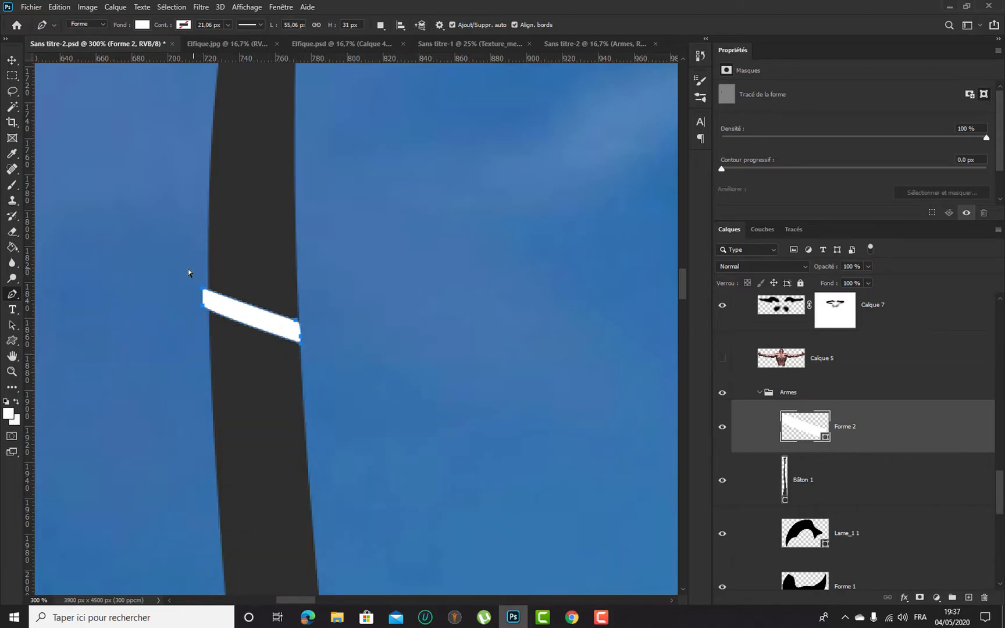
pyautogui.moveTo(284, 299); pyautogui.dragTo(312, 338)
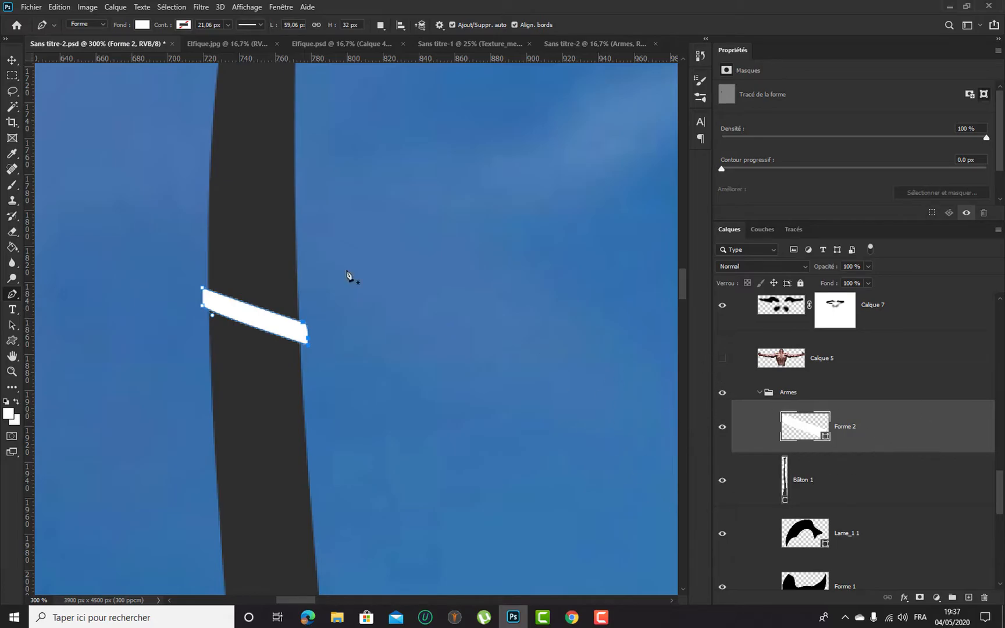
# Duplicate the slanted band layer Forme 2 and set the Move tool's automatic selection to Calque
pyautogui.click(8, 52)
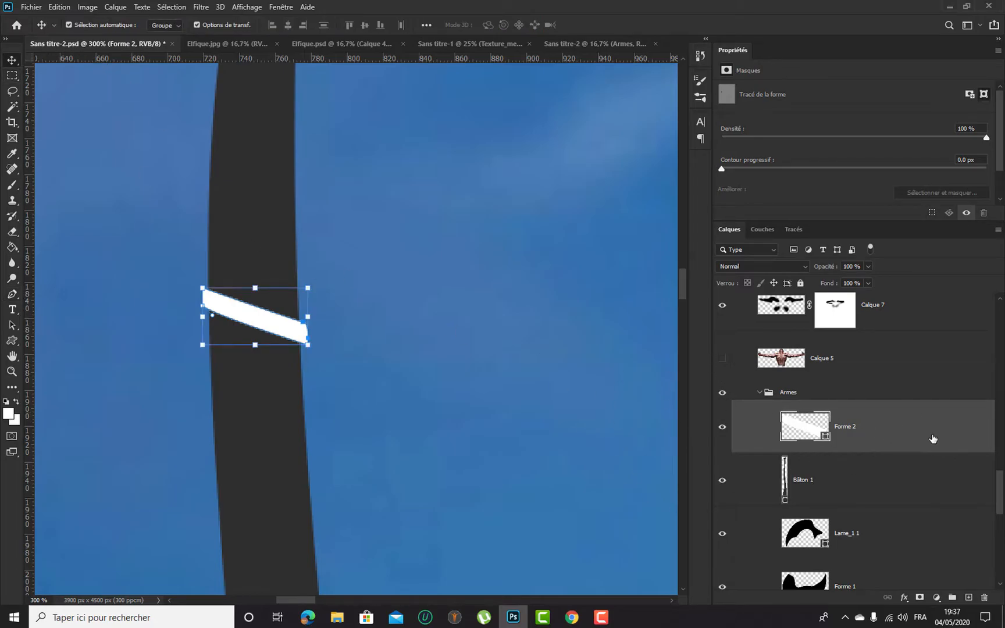
pyautogui.hotkey('ctrl', 'j')
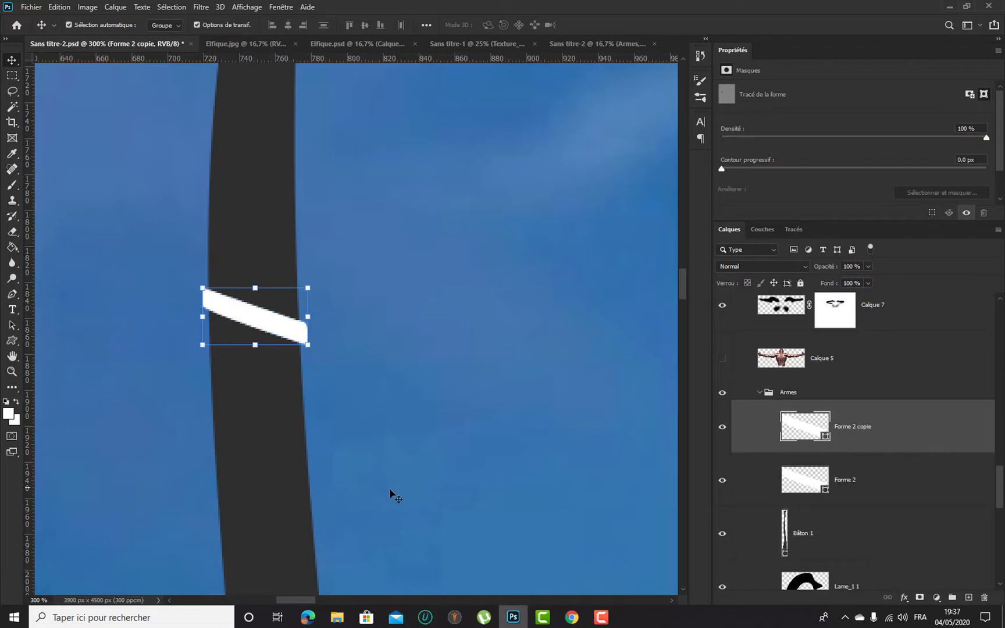
pyautogui.moveTo(257, 325); pyautogui.dragTo(263, 352)
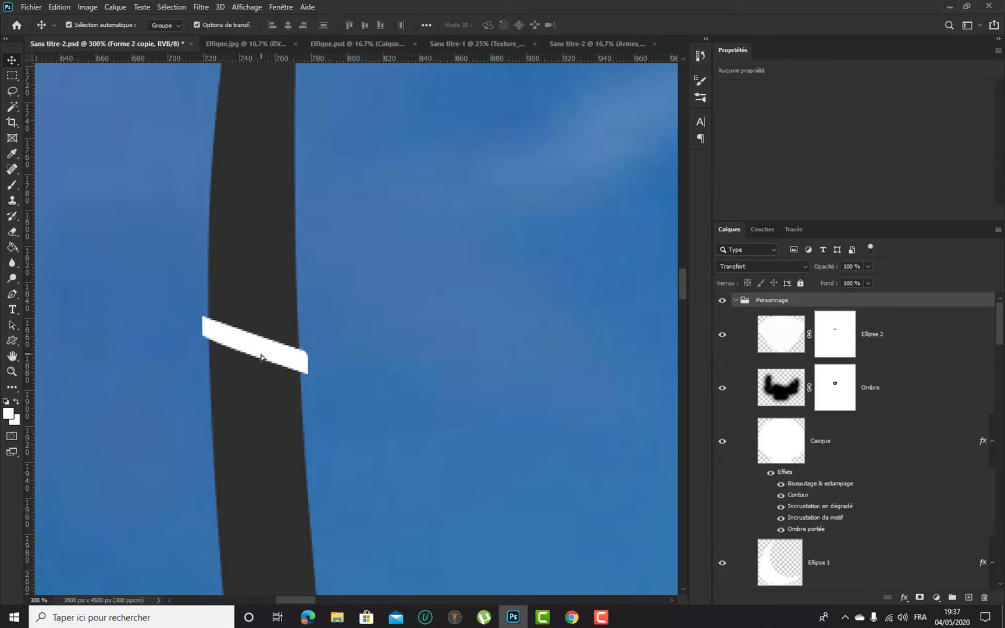
pyautogui.hotkey('ctrl', 'z')
pyautogui.click(174, 26)
pyautogui.click(166, 45)
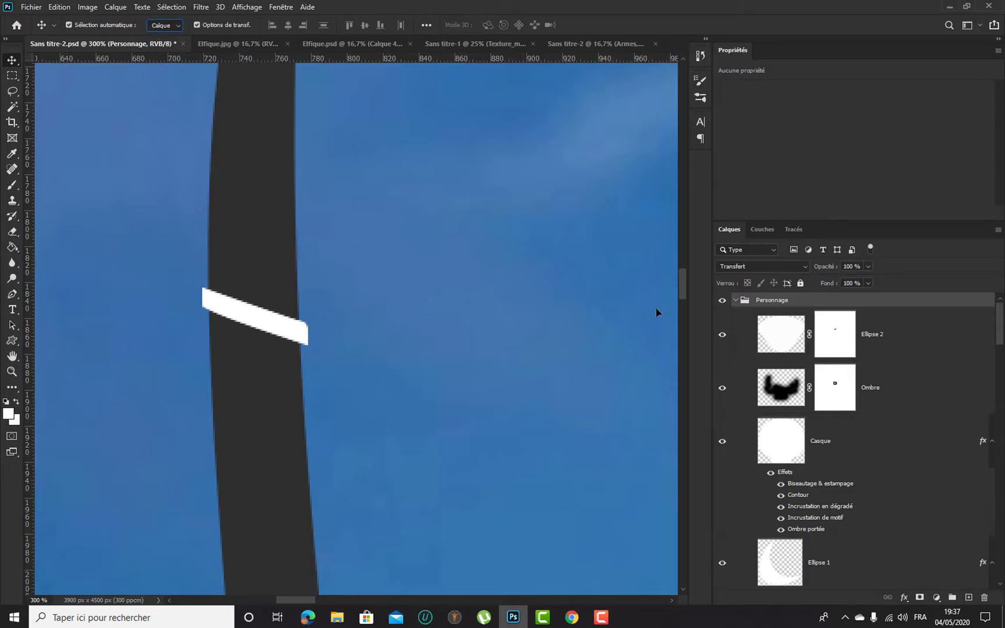
# Position the duplicated band directly below the original on the stick, leaving a thin dark gap between them
pyautogui.moveTo(266, 326); pyautogui.dragTo(265, 350)
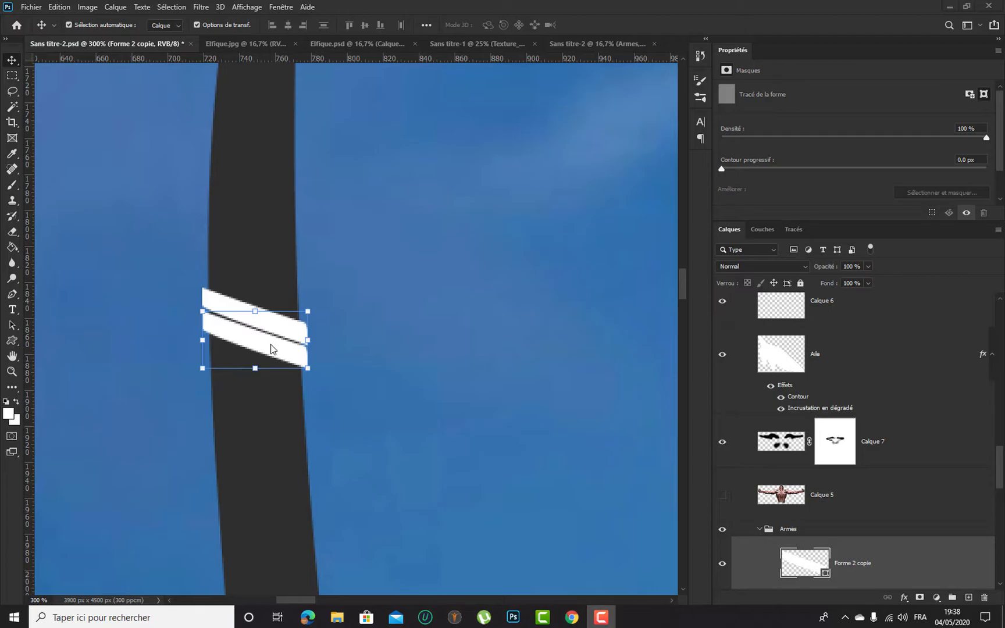
pyautogui.moveTo(280, 346); pyautogui.dragTo(267, 356)
pyautogui.moveTo(266, 351); pyautogui.dragTo(266, 356)
pyautogui.press('Up')
pyautogui.press('Up')
pyautogui.press('Down')
# Duplicate both slanted bands and place the copies directly below them with the same gap, forming four even stripes
pyautogui.scroll(-3, 878, 503)
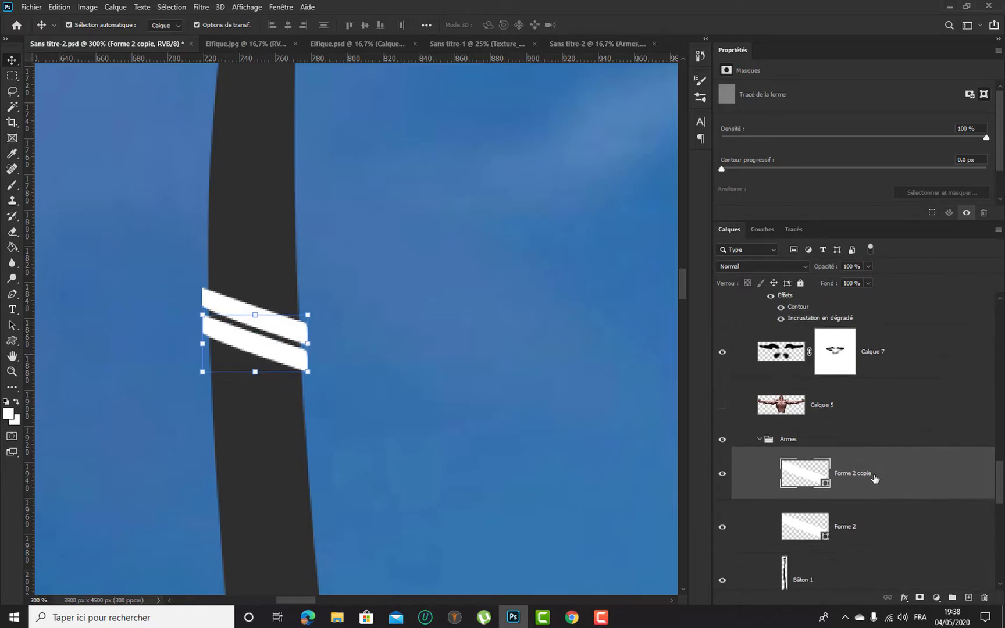
pyautogui.keyDown('shift'); pyautogui.click(874, 503); pyautogui.keyUp('shift')
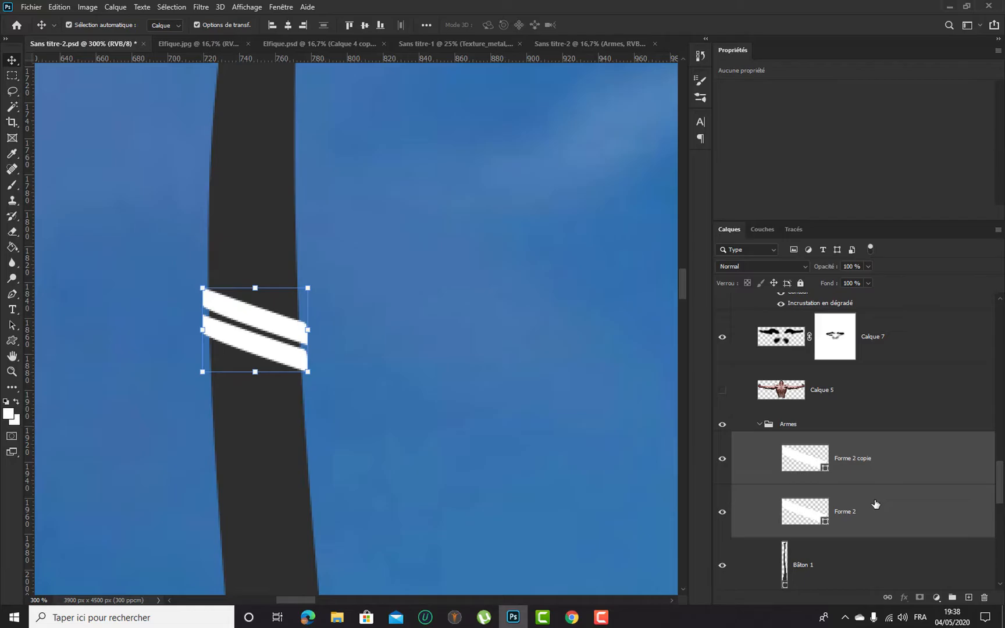
pyautogui.hotkey('ctrl', 'j')
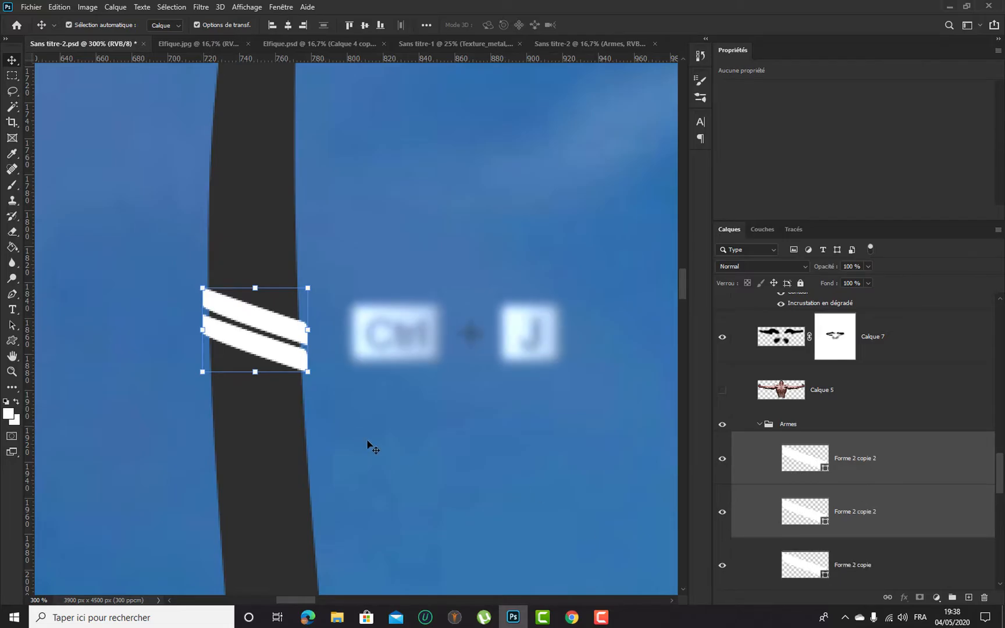
pyautogui.moveTo(285, 363); pyautogui.dragTo(283, 415)
pyautogui.press('Up')
pyautogui.press('Up')
pyautogui.press('Down')
# Duplicate all four bands together and place the copies directly below, extending the wrap to eight evenly spaced stripes
pyautogui.scroll(-2, 899, 526)
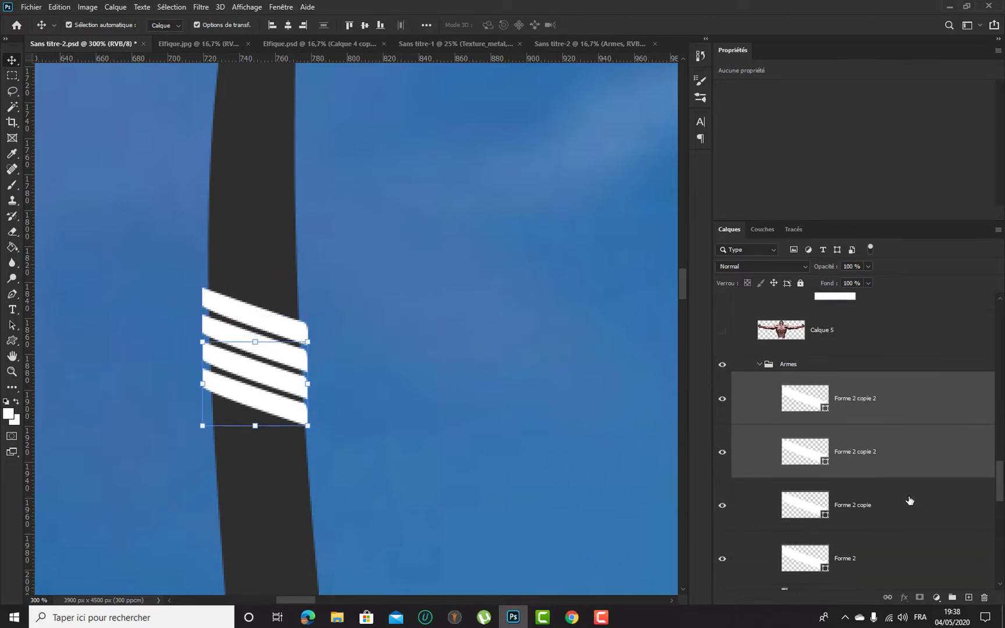
pyautogui.keyDown('ctrl'); pyautogui.click(865, 567); pyautogui.keyUp('ctrl')
pyautogui.keyDown('ctrl'); pyautogui.click(903, 507); pyautogui.keyUp('ctrl')
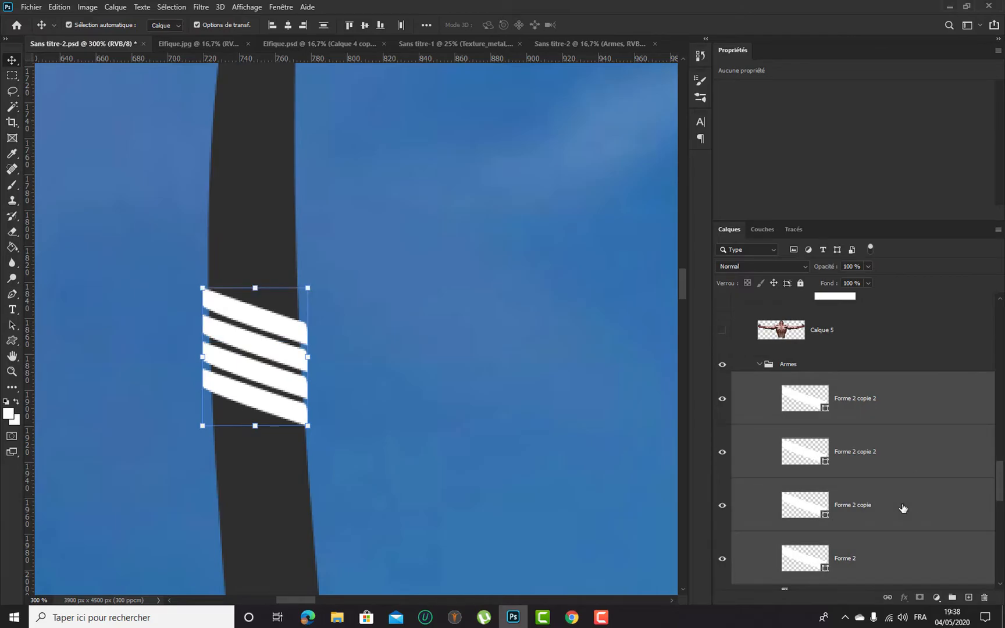
pyautogui.hotkey('ctrl', 'j')
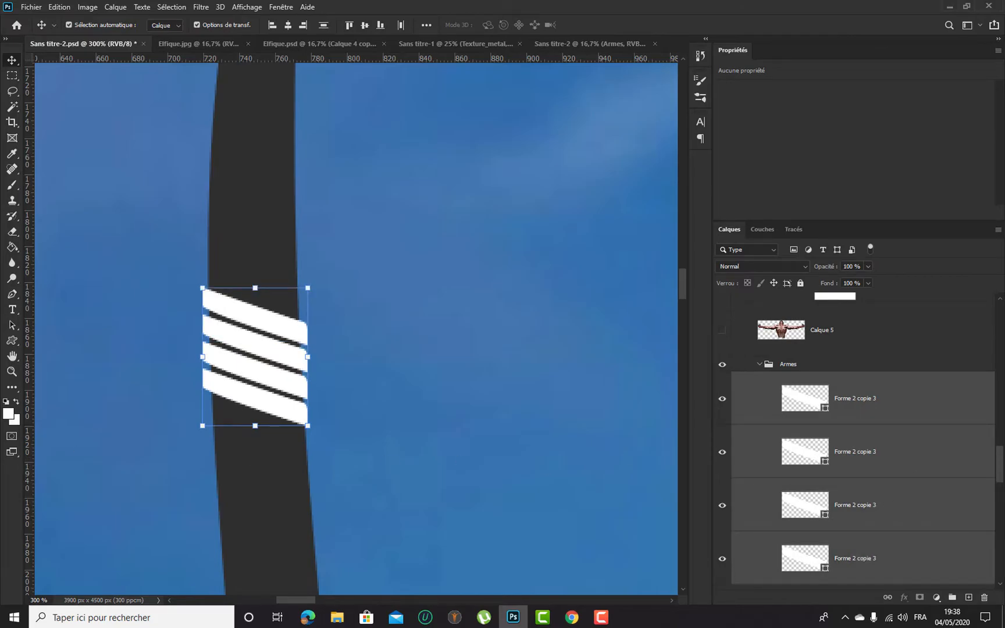
pyautogui.press('F9')
pyautogui.moveTo(273, 409); pyautogui.dragTo(275, 516)
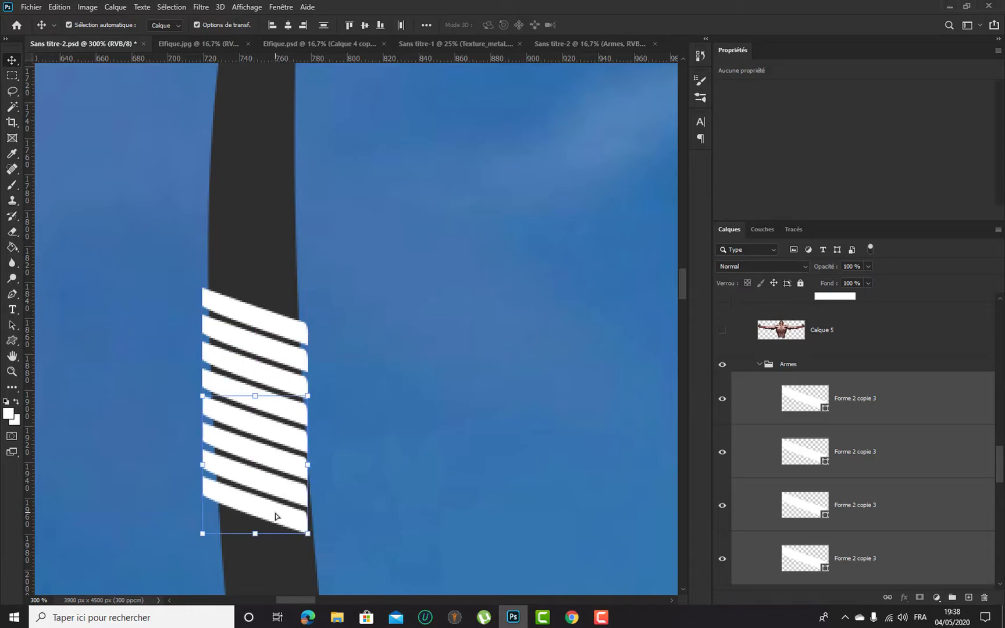
# Select all eight band layers, from Forme 2 up to the Forme 2 copie 3 layers, and group them inside Armes
pyautogui.scroll(-2, 914, 401)
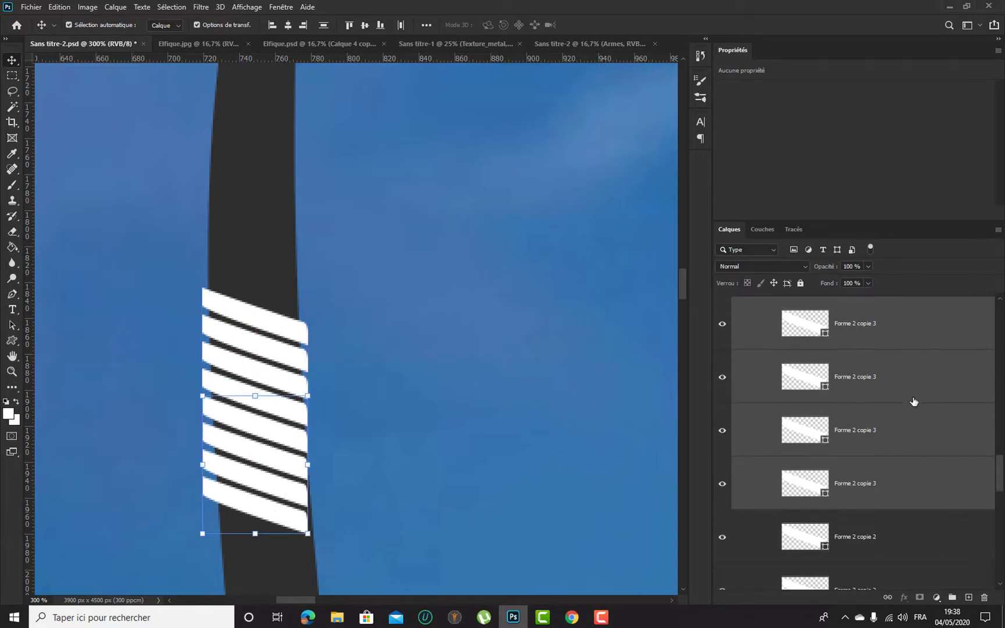
pyautogui.scroll(-3, 912, 453)
pyautogui.keyDown('ctrl'); pyautogui.click(904, 495); pyautogui.keyUp('ctrl')
pyautogui.scroll(-4, 917, 478)
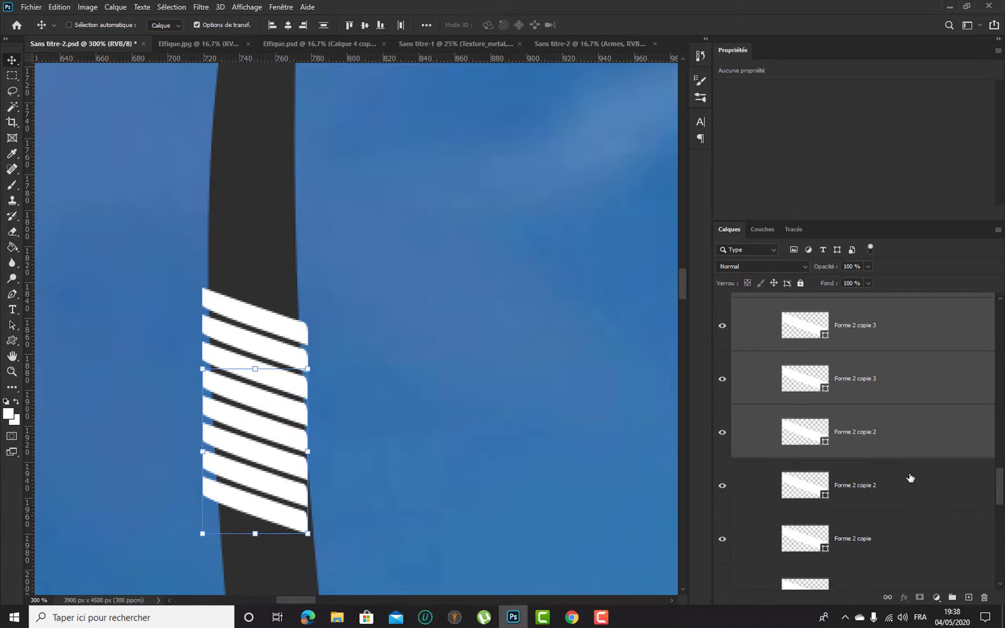
pyautogui.keyDown('ctrl'); pyautogui.click(909, 478); pyautogui.keyUp('ctrl')
pyautogui.keyDown('ctrl'); pyautogui.click(904, 542); pyautogui.keyUp('ctrl')
pyautogui.scroll(-2, 903, 506)
pyautogui.keyDown('ctrl'); pyautogui.click(873, 518); pyautogui.keyUp('ctrl')
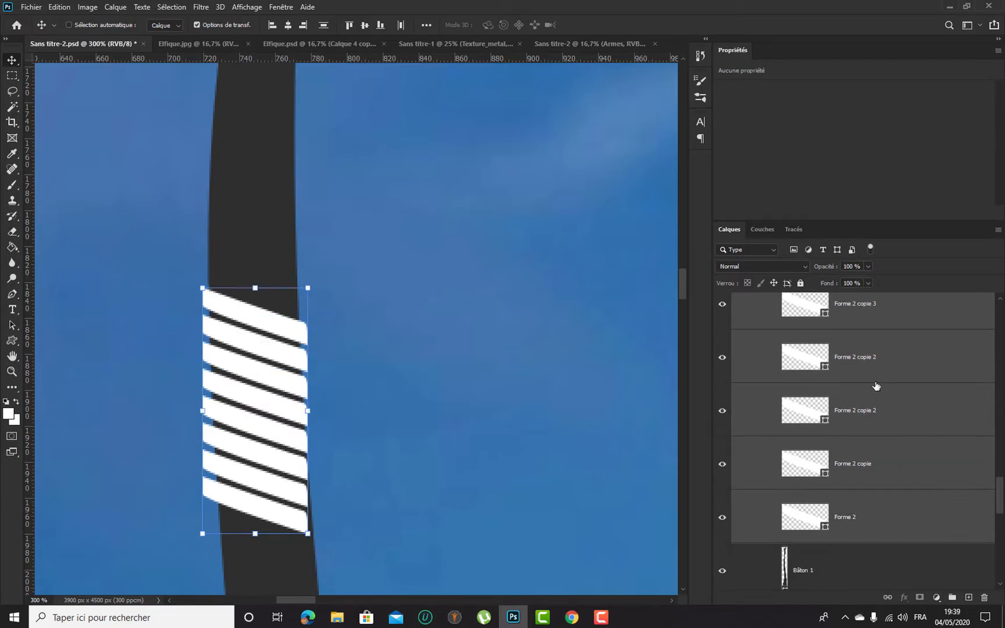
pyautogui.scroll(2, 896, 422)
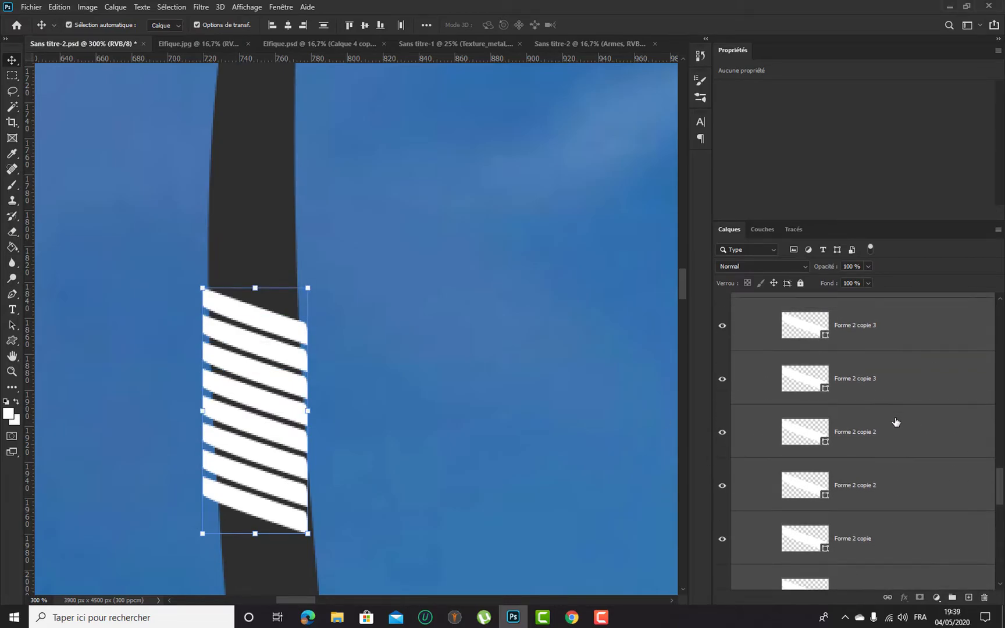
pyautogui.scroll(-2, 896, 419)
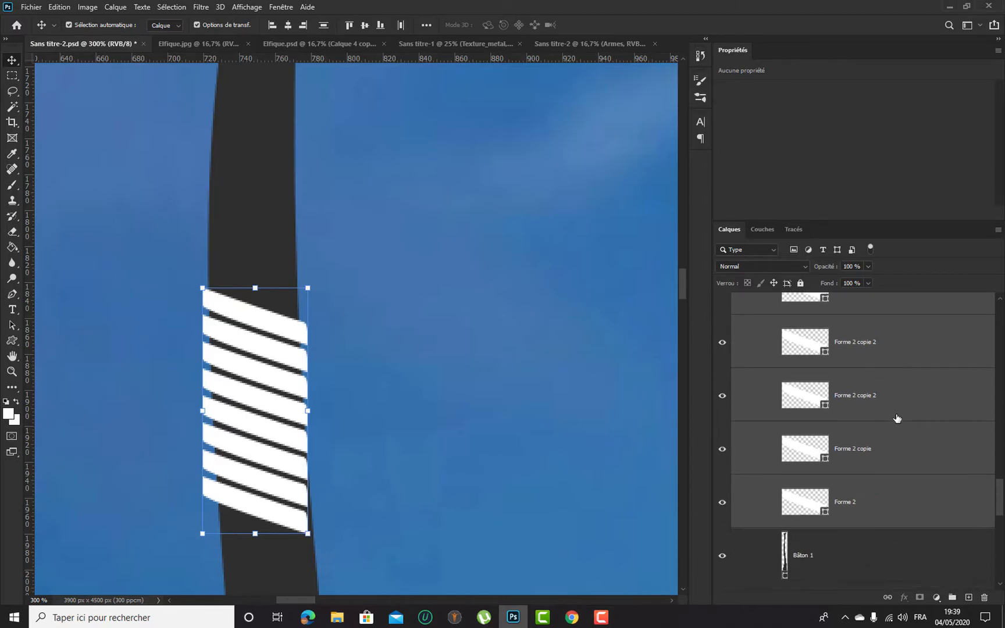
pyautogui.scroll(1, 896, 418)
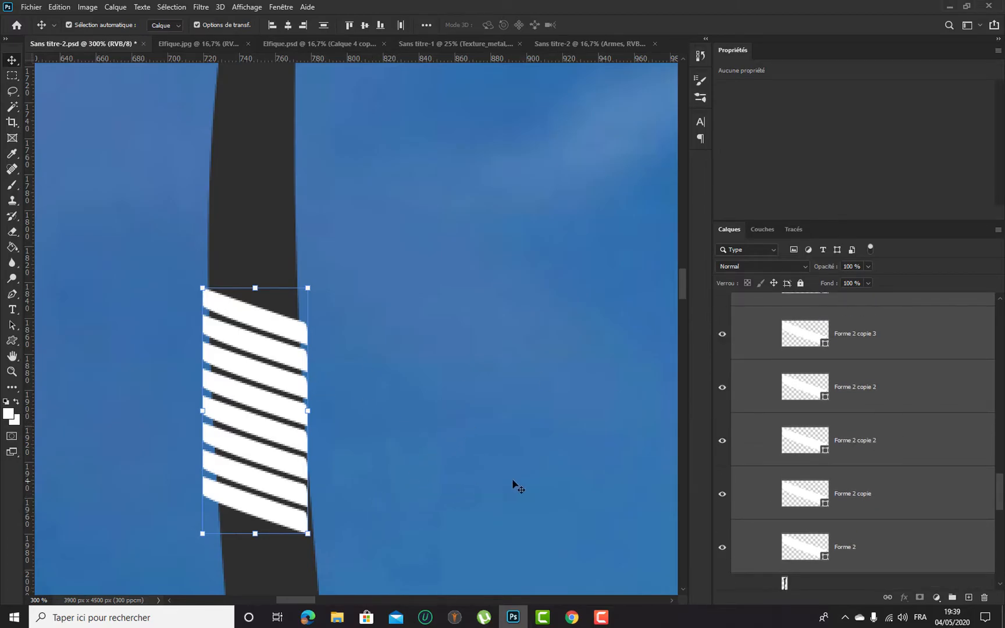
pyautogui.scroll(-1, 886, 456)
pyautogui.moveTo(886, 455); pyautogui.dragTo(951, 596)
pyautogui.scroll(1, 865, 311)
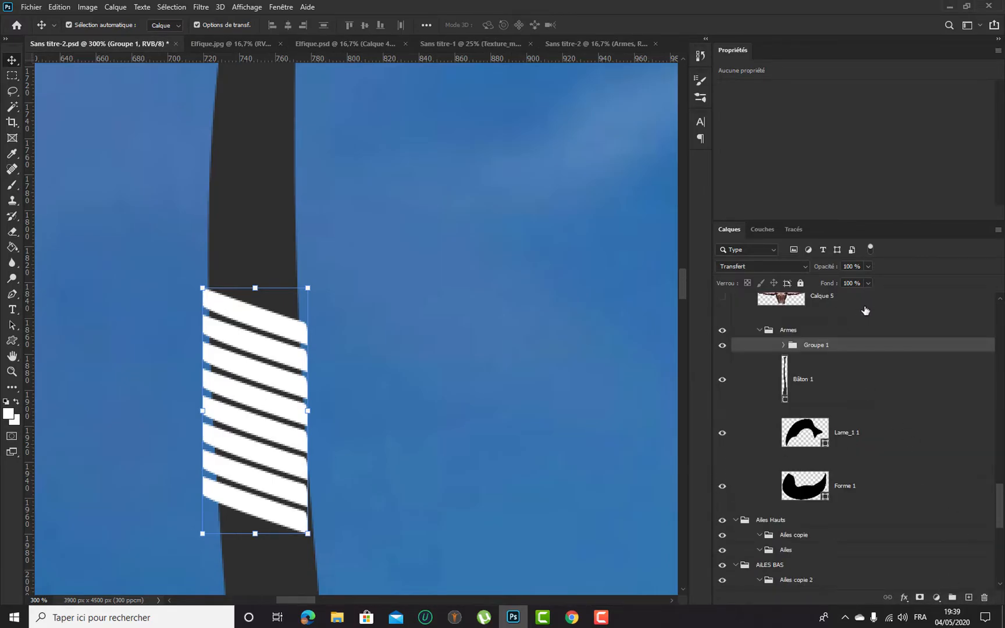
# Duplicate the band group Groupe 1 and flip the copy horizontally so the stripes cross
pyautogui.hotkey('ctrl', 'j')
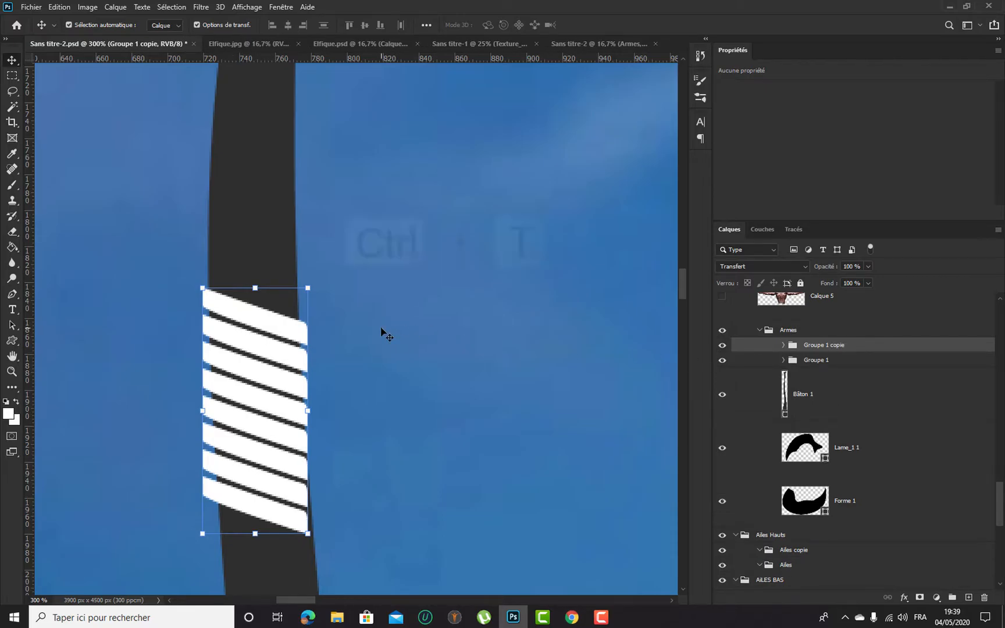
pyautogui.press('ctrl')
pyautogui.hotkey('ctrl', 't')
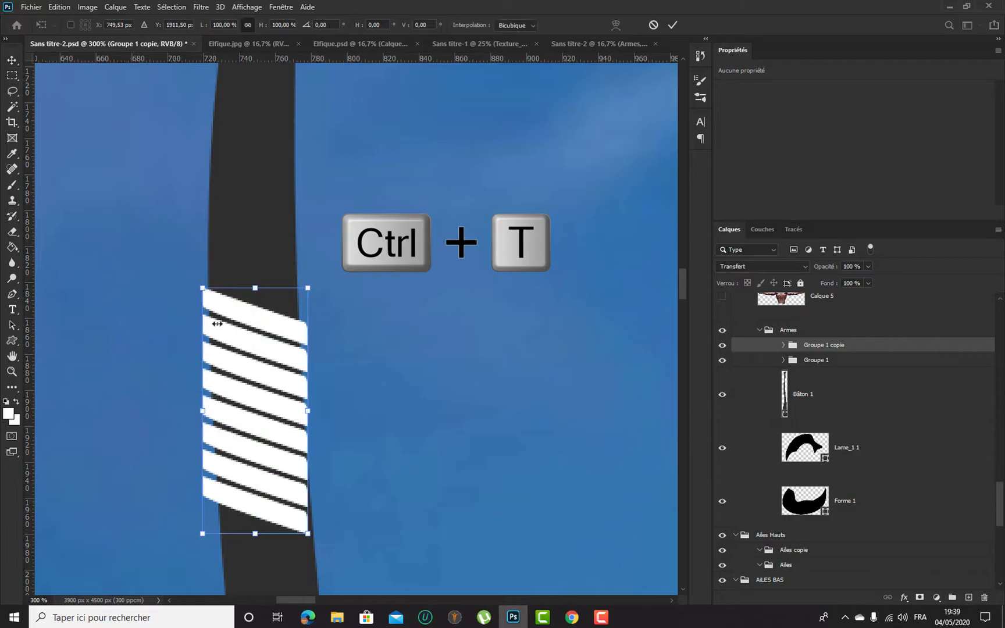
pyautogui.rightClick(368, 283)
pyautogui.click(458, 484)
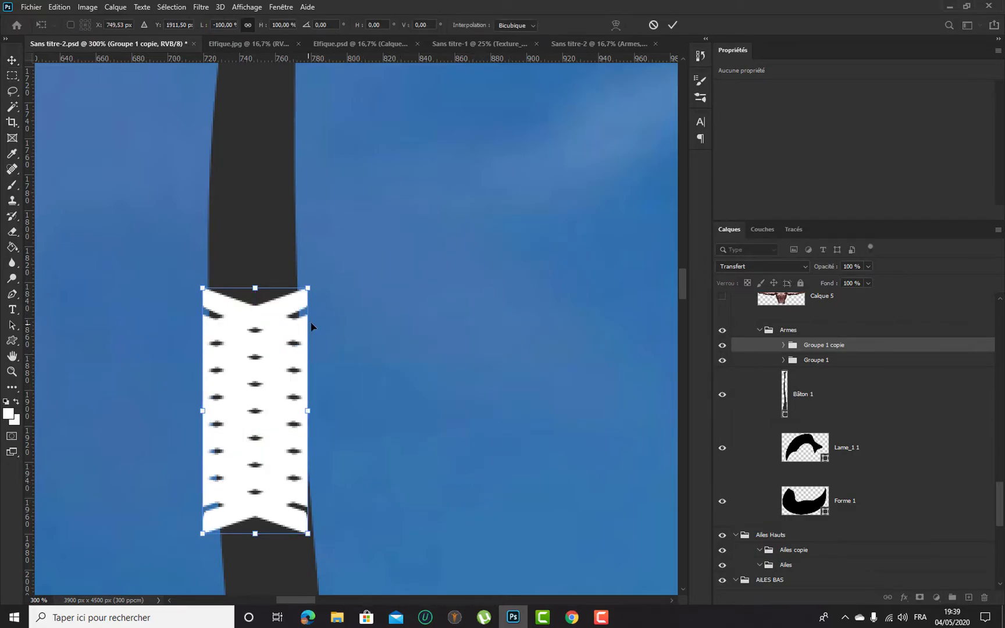
# Try to flip the duplicated band group vertically as well
pyautogui.rightClick(347, 309)
pyautogui.click(428, 513)
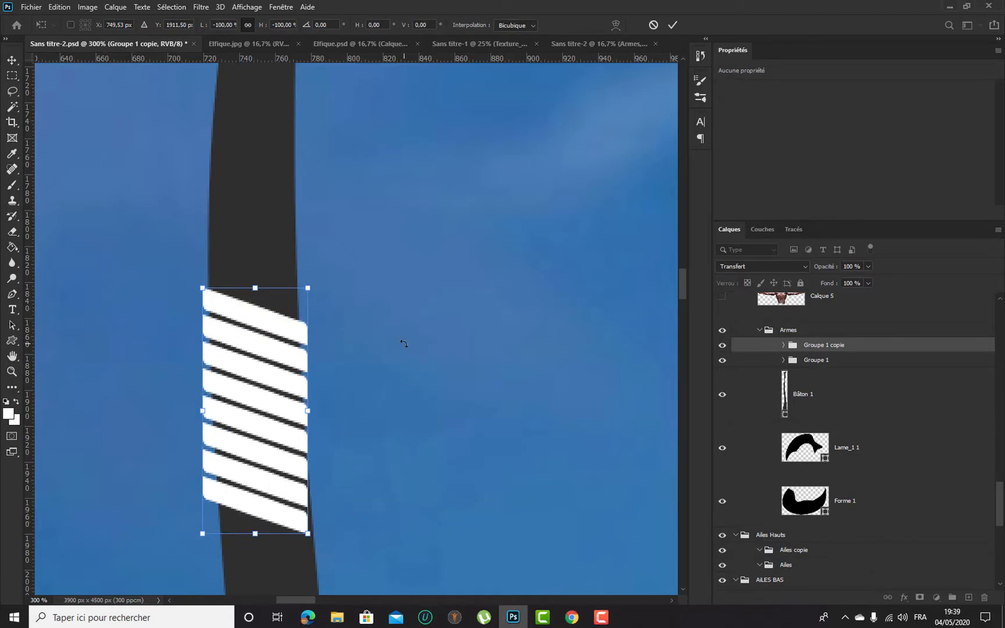
pyautogui.hotkey('ctrl', 'z')
# Move the flipped group Groupe 1 copie below Groupe 1 in the layer stack and add an Ombre portée effect to Groupe 1
pyautogui.moveTo(823, 351)
pyautogui.mouseDown()
pyautogui.moveTo(823, 365)
pyautogui.moveTo(828, 358)
pyautogui.mouseUp()
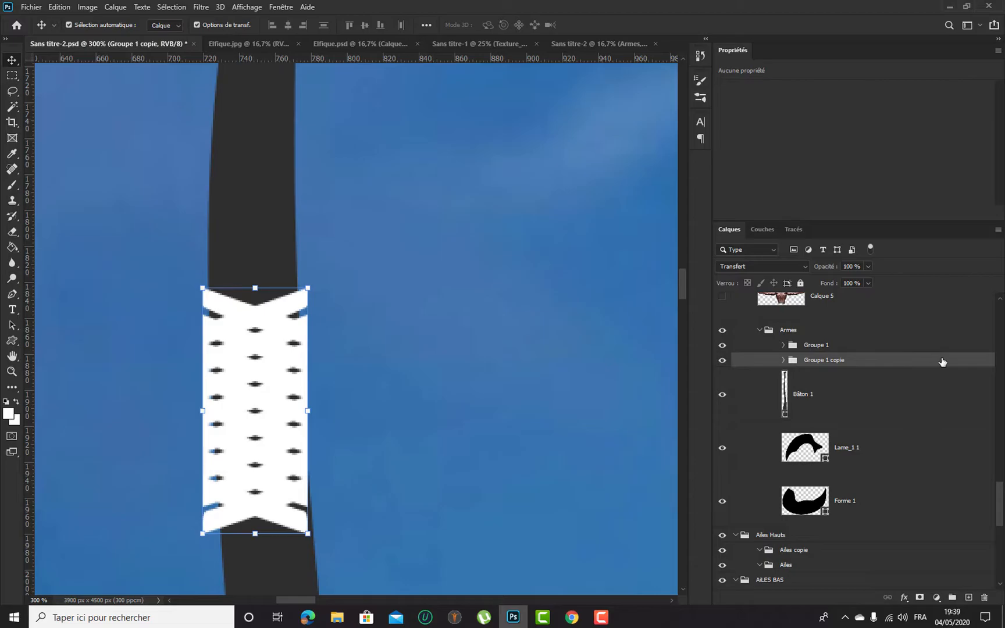
pyautogui.click(860, 347)
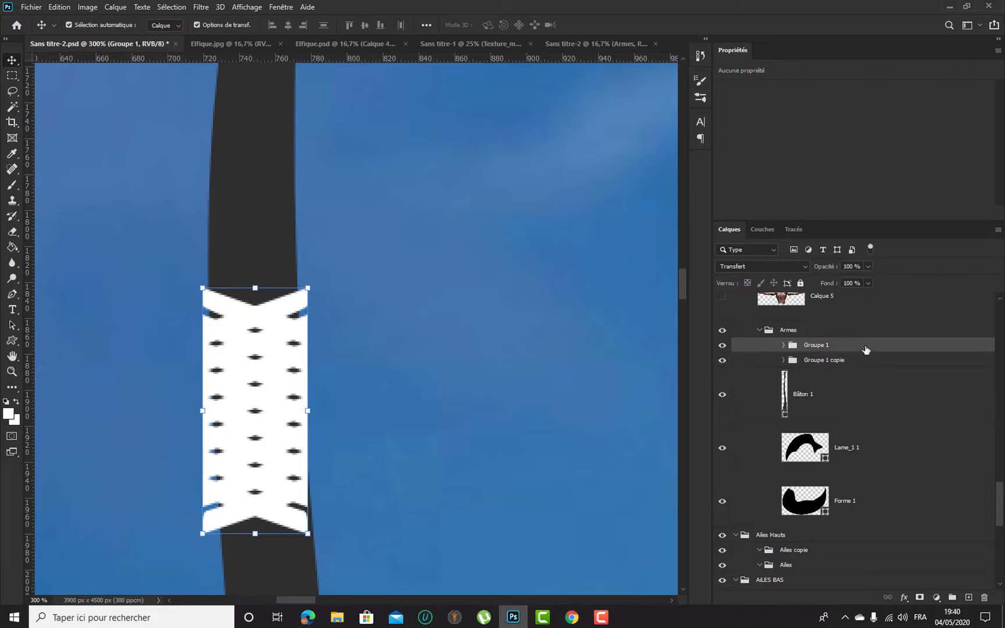
pyautogui.doubleClick(883, 344)
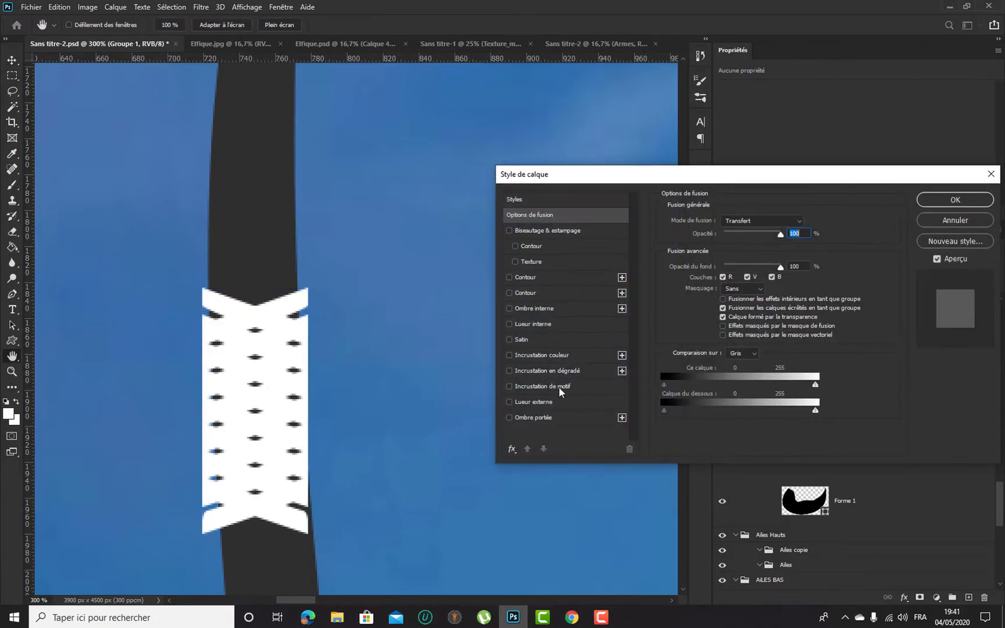
pyautogui.click(567, 416)
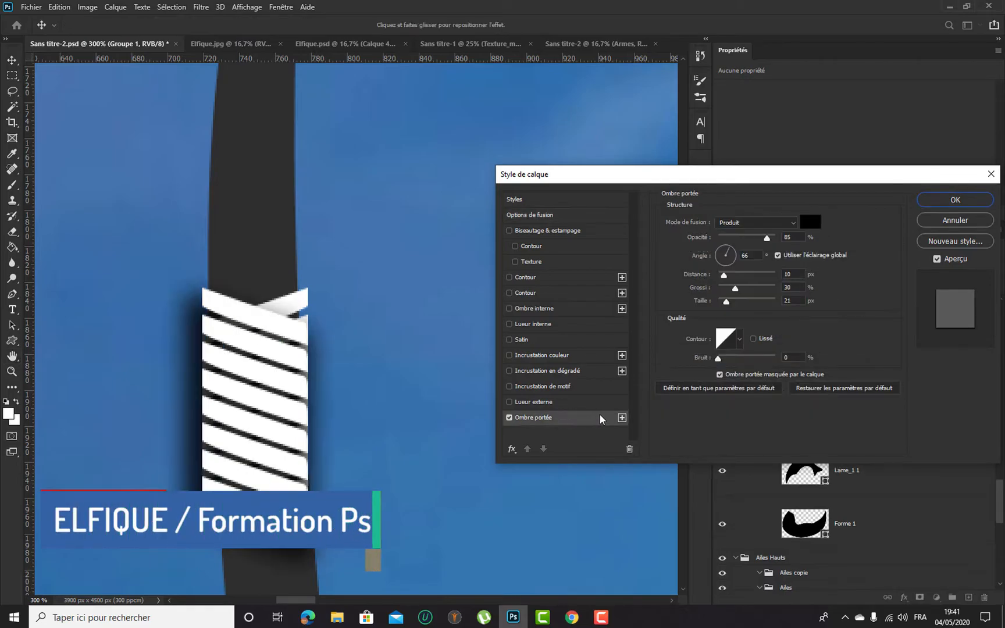
# Configure Groupe 1's Ombre portée without global lighting: angle 90°, distance 13 px, spread 0 %, size 2 px and opacity 41 %
pyautogui.click(776, 256)
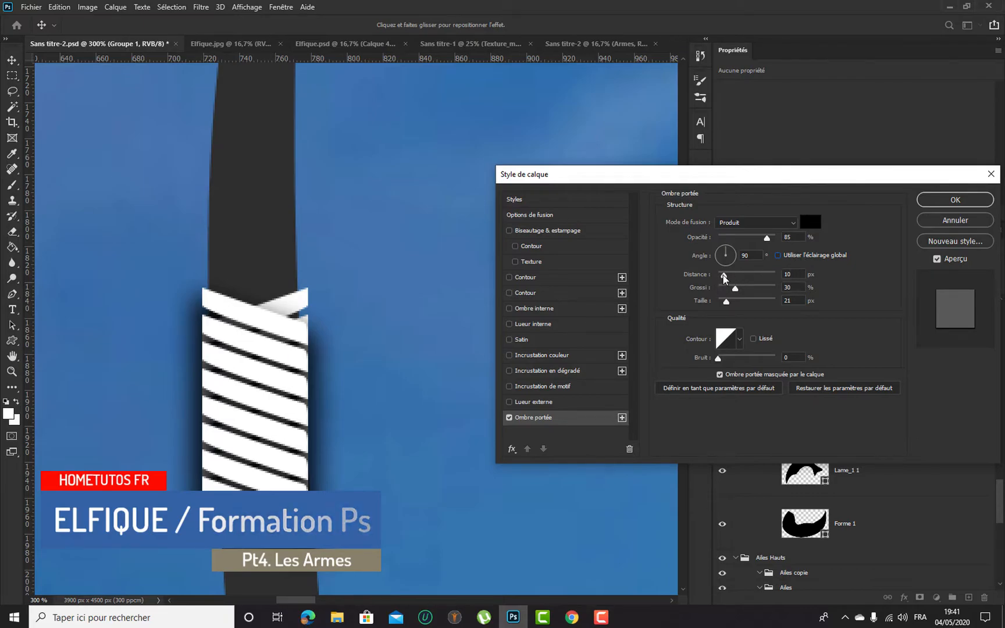
pyautogui.moveTo(724, 275); pyautogui.dragTo(728, 276)
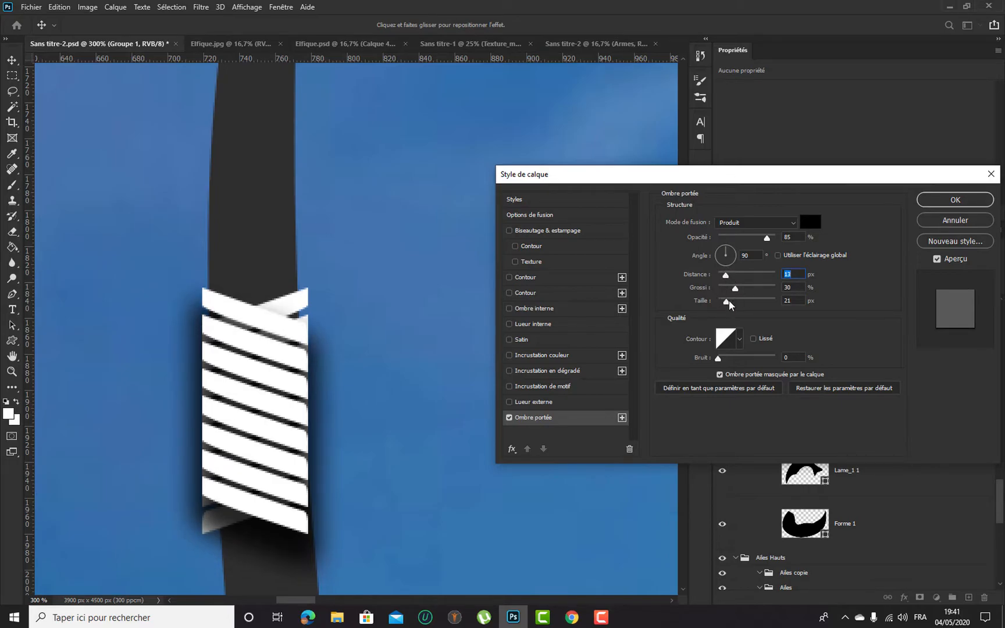
pyautogui.moveTo(735, 291); pyautogui.dragTo(722, 293)
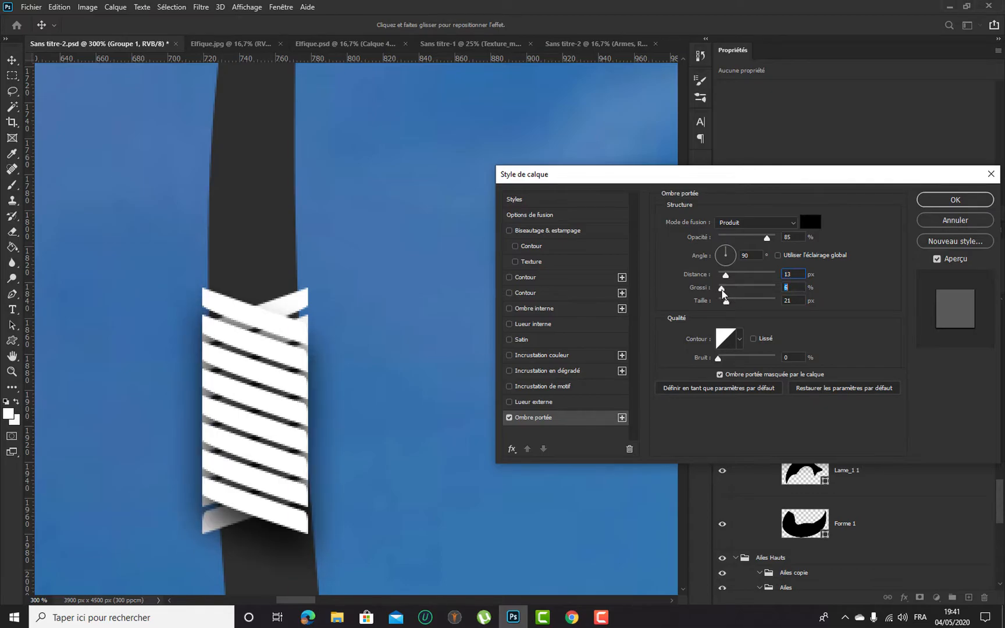
pyautogui.moveTo(725, 302); pyautogui.dragTo(719, 304)
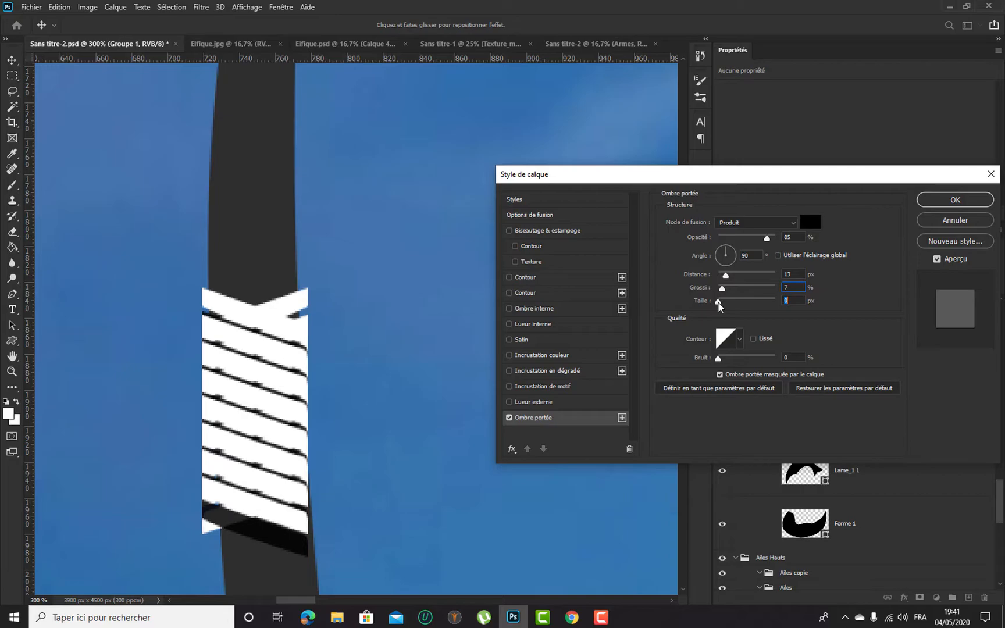
pyautogui.moveTo(720, 307); pyautogui.dragTo(721, 307)
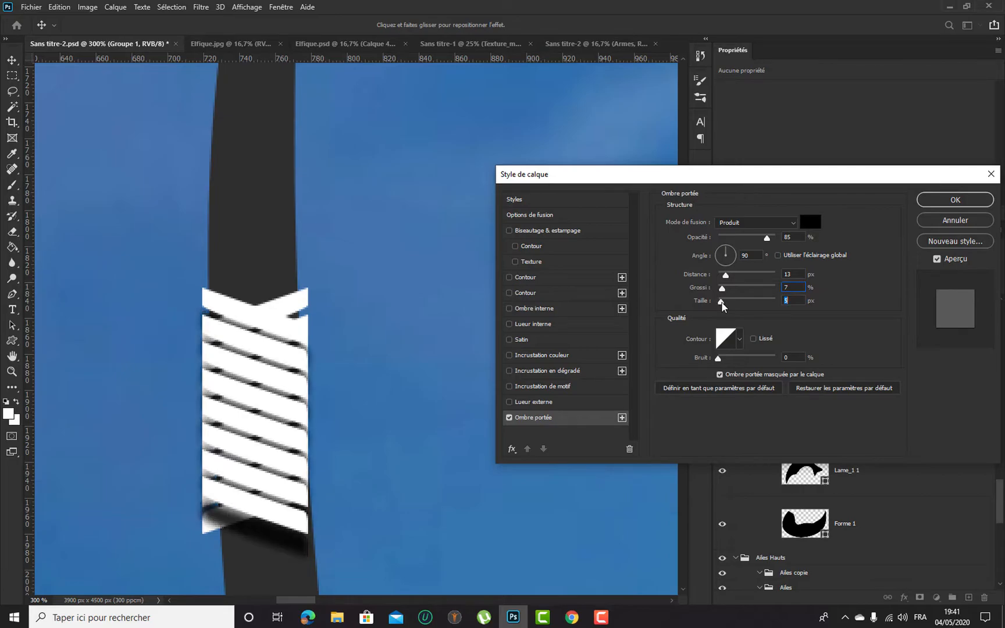
pyautogui.moveTo(767, 242); pyautogui.dragTo(757, 243)
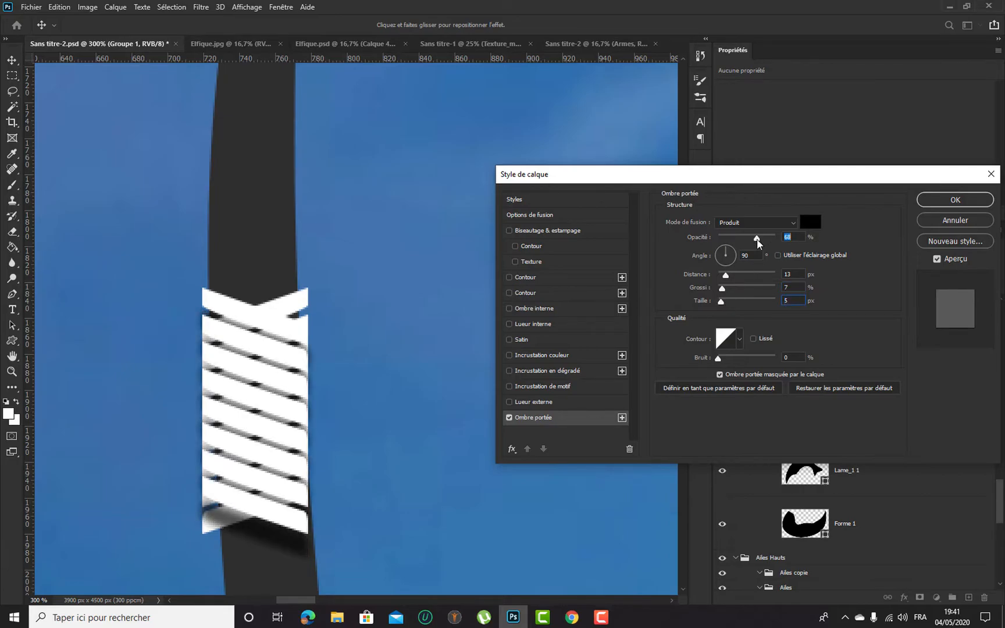
pyautogui.click(786, 287)
pyautogui.moveTo(718, 290); pyautogui.dragTo(706, 297)
pyautogui.moveTo(721, 303); pyautogui.dragTo(718, 303)
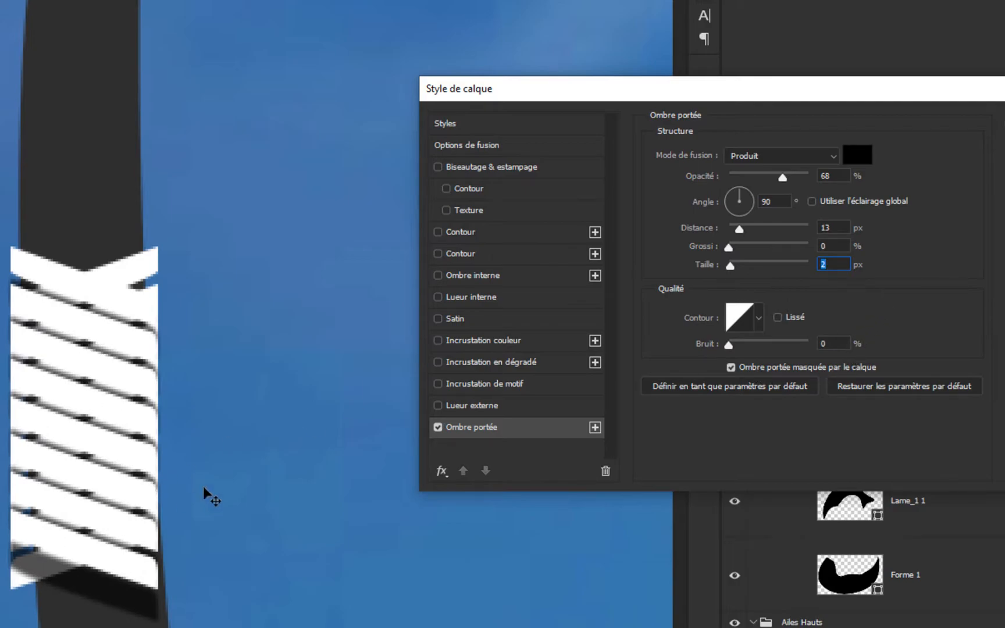
pyautogui.moveTo(782, 177); pyautogui.dragTo(761, 184)
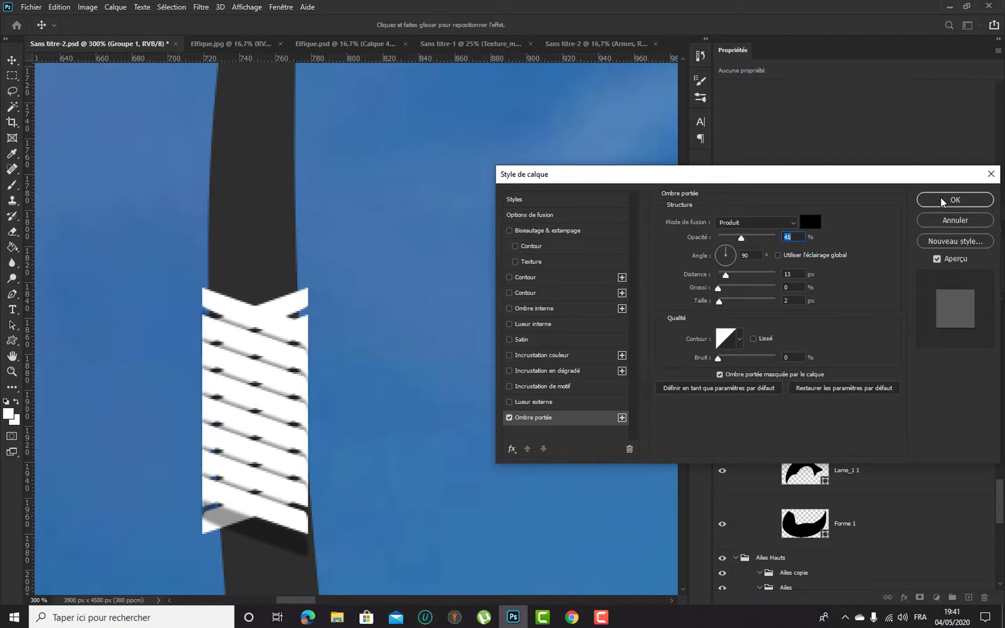
pyautogui.click(941, 200)
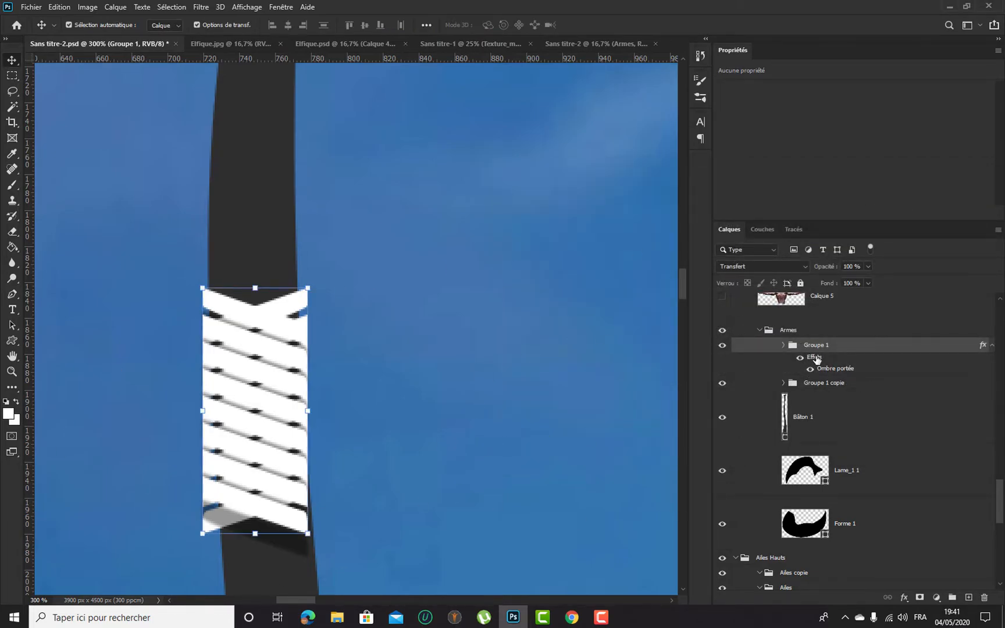
# Copy the layer style of Groupe 1 and paste it onto Groupe 1 copie
pyautogui.rightClick(847, 351)
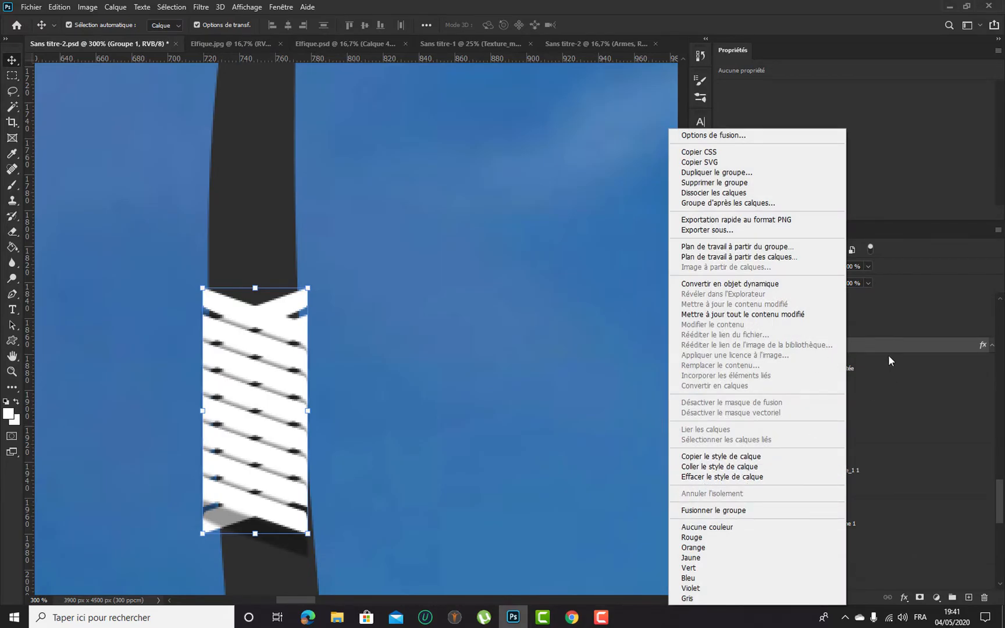
pyautogui.click(727, 456)
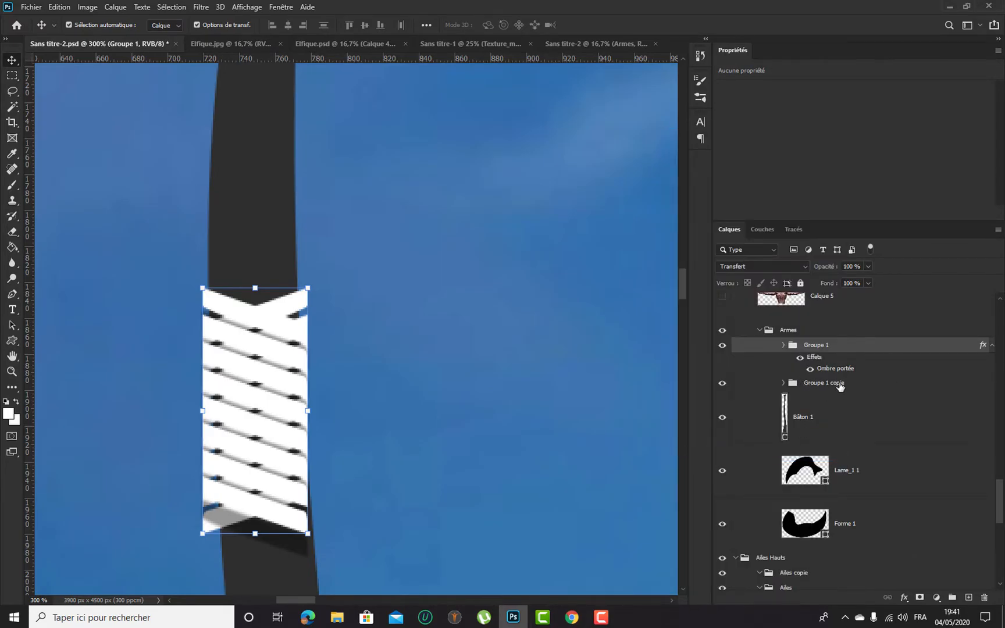
pyautogui.click(840, 382)
pyautogui.rightClick(865, 382)
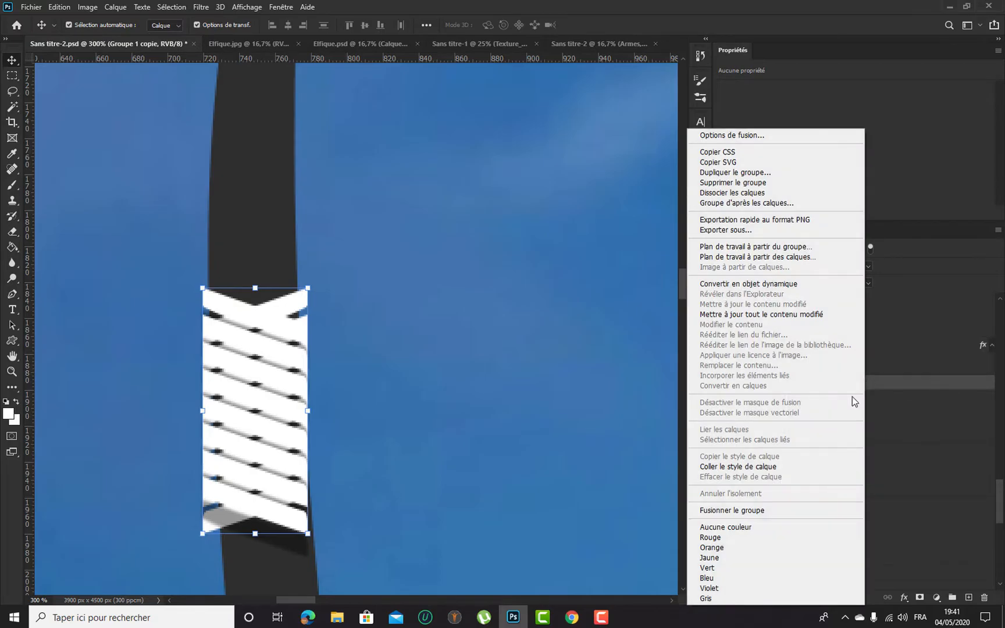
pyautogui.click(726, 466)
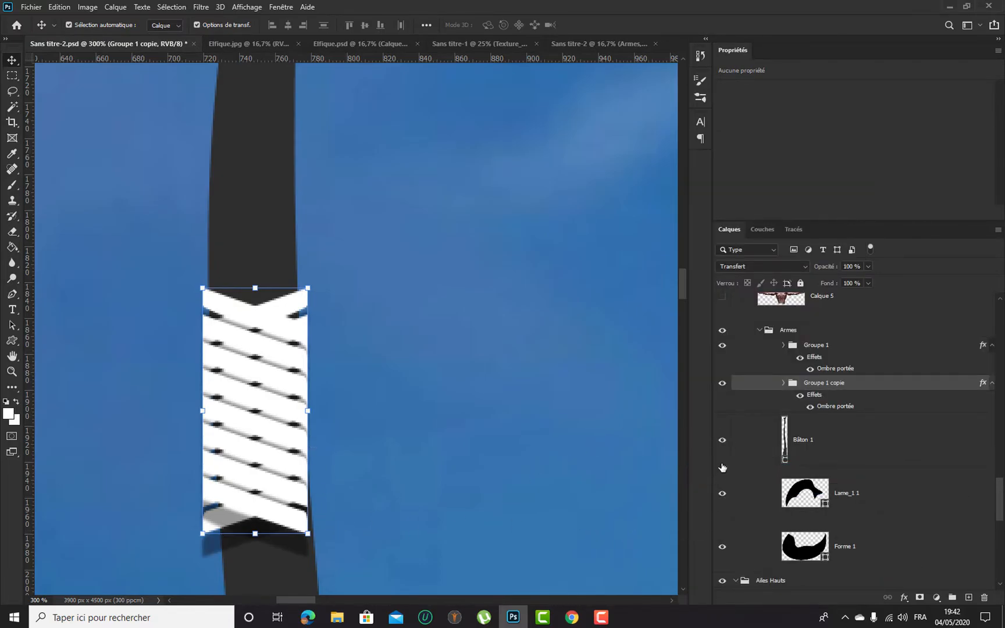
# Set the Ombre portée distance of Groupe 1 copie to 0 px
pyautogui.doubleClick(836, 407)
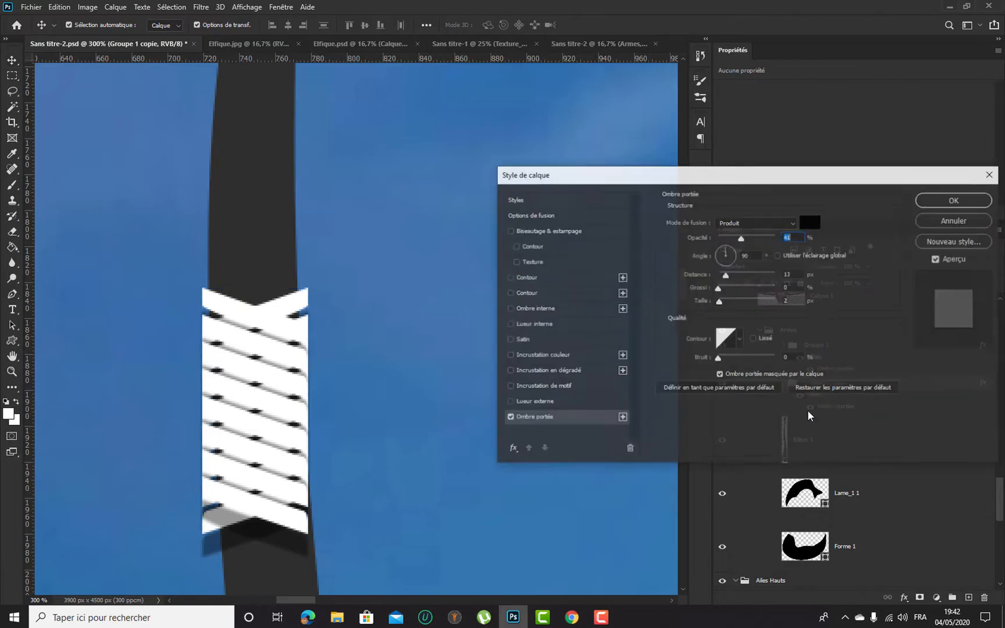
pyautogui.moveTo(725, 278); pyautogui.dragTo(713, 281)
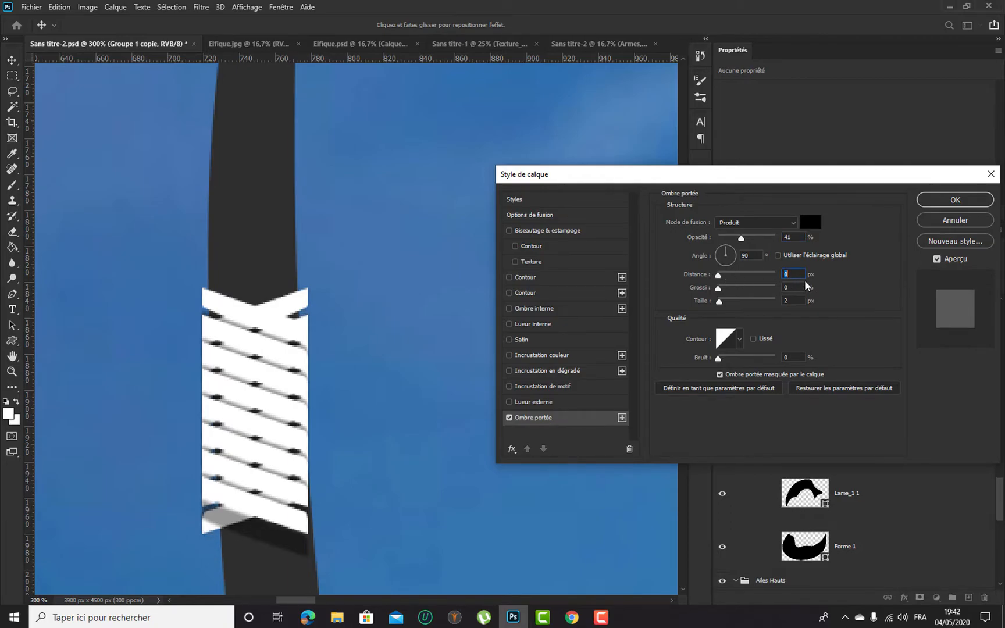
pyautogui.click(933, 203)
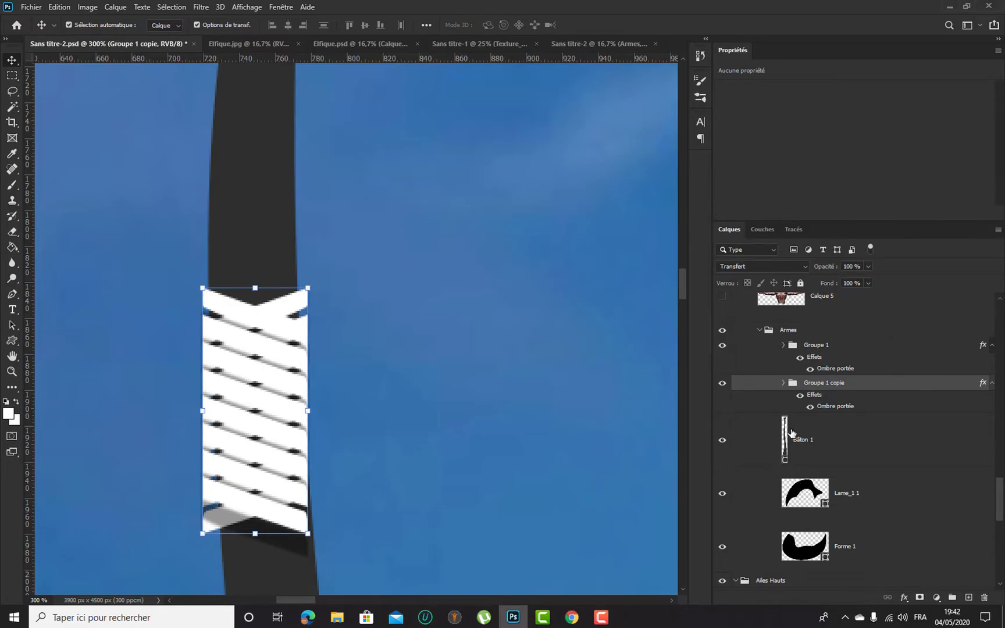
# Merge Groupe 1 and Groupe 1 copie into one layer and warp it so the wrapping follows the stick's curved outline
pyautogui.keyDown('ctrl'); pyautogui.click(871, 350); pyautogui.keyUp('ctrl')
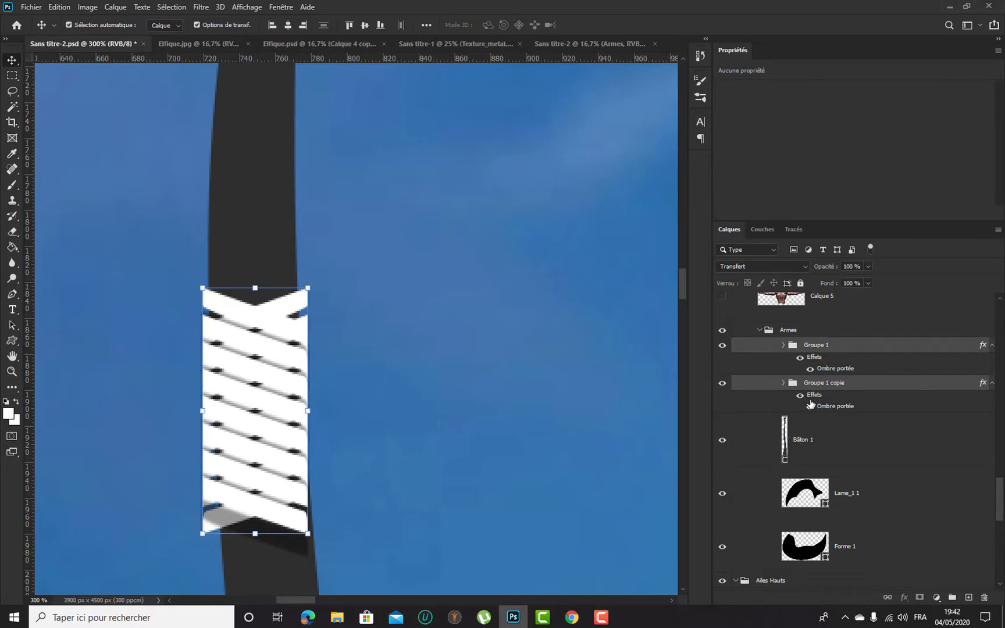
pyautogui.hotkey('ctrl', 'e')
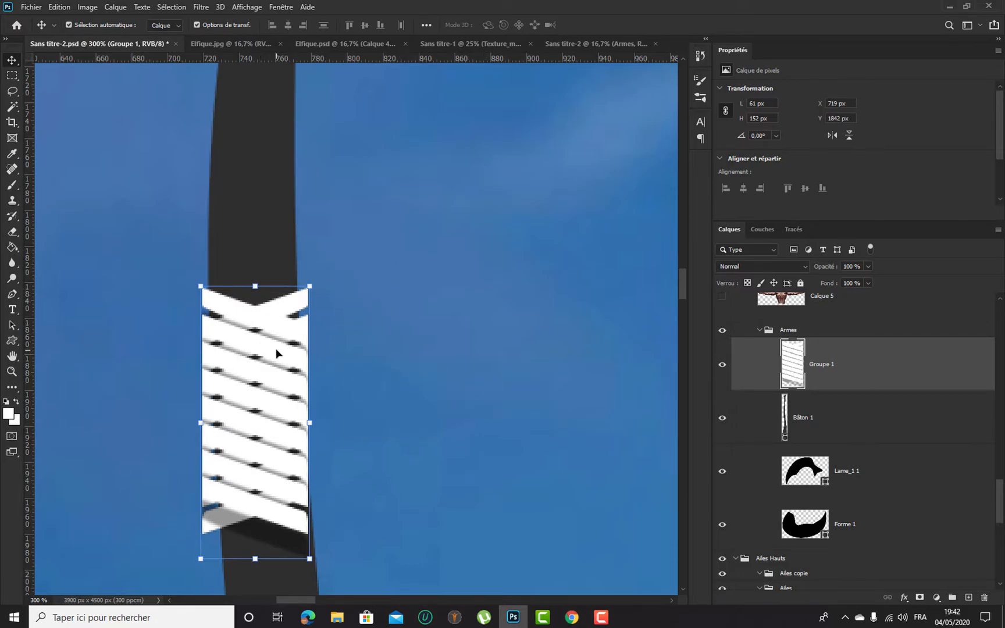
pyautogui.hotkey('ctrl', 't')
pyautogui.rightClick(412, 280)
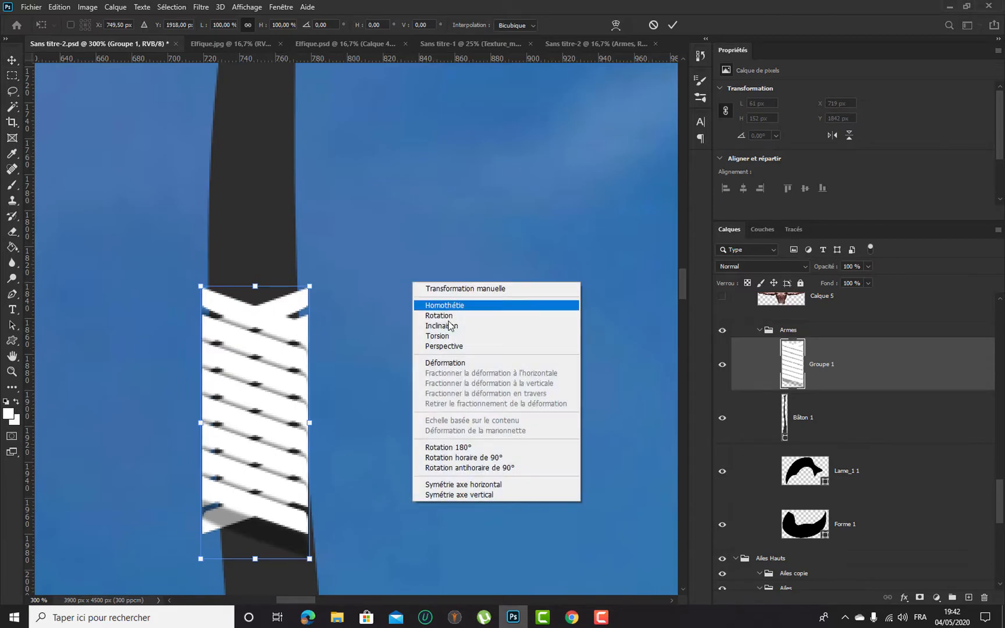
pyautogui.click(456, 363)
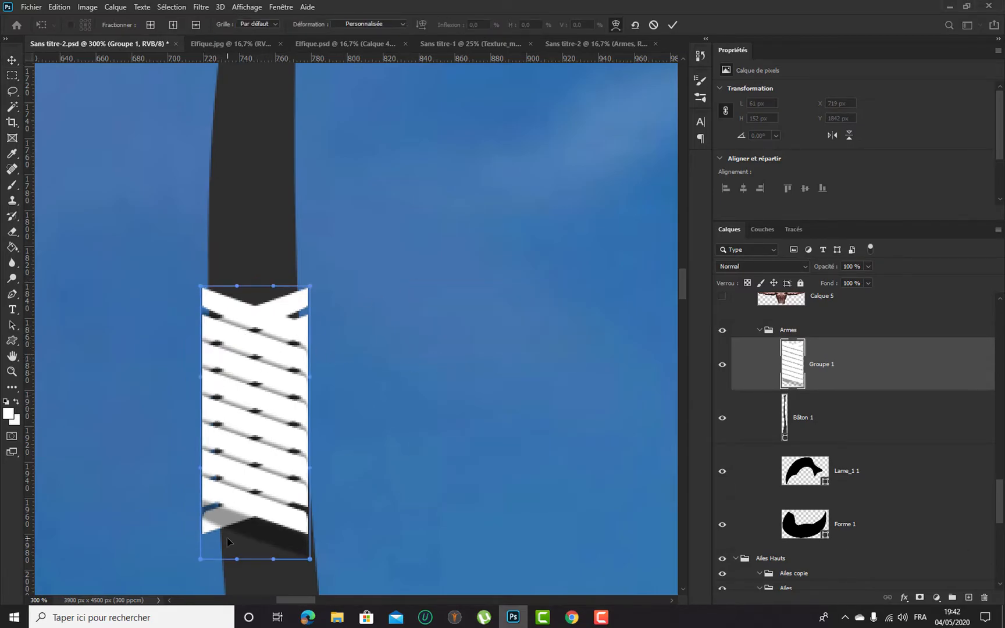
pyautogui.moveTo(221, 557); pyautogui.dragTo(237, 550)
pyautogui.moveTo(311, 546); pyautogui.dragTo(325, 547)
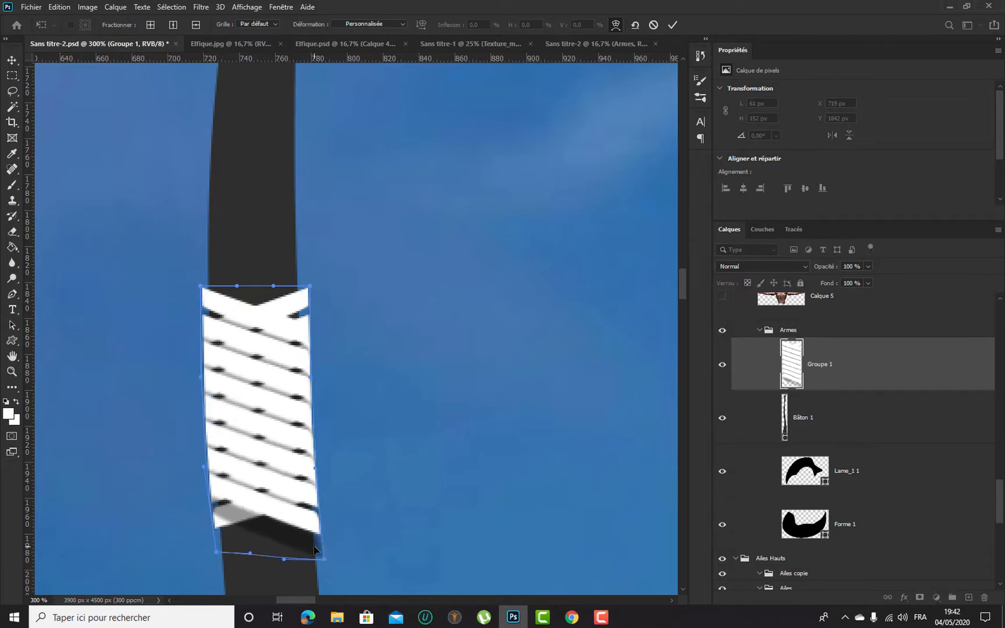
pyautogui.moveTo(308, 312); pyautogui.dragTo(299, 317)
pyautogui.moveTo(211, 306); pyautogui.dragTo(213, 310)
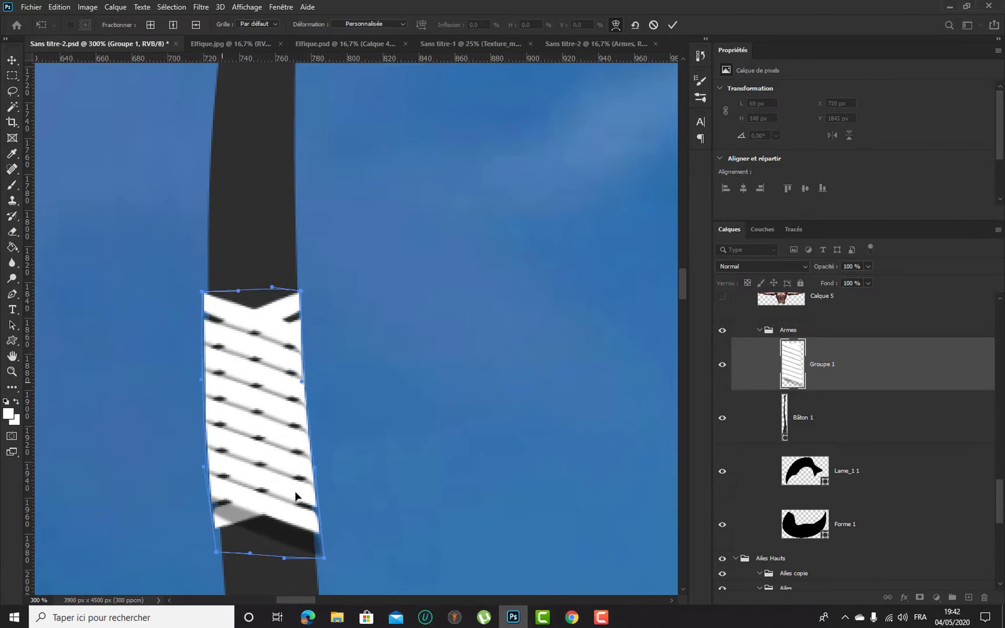
pyautogui.moveTo(312, 528); pyautogui.dragTo(312, 518)
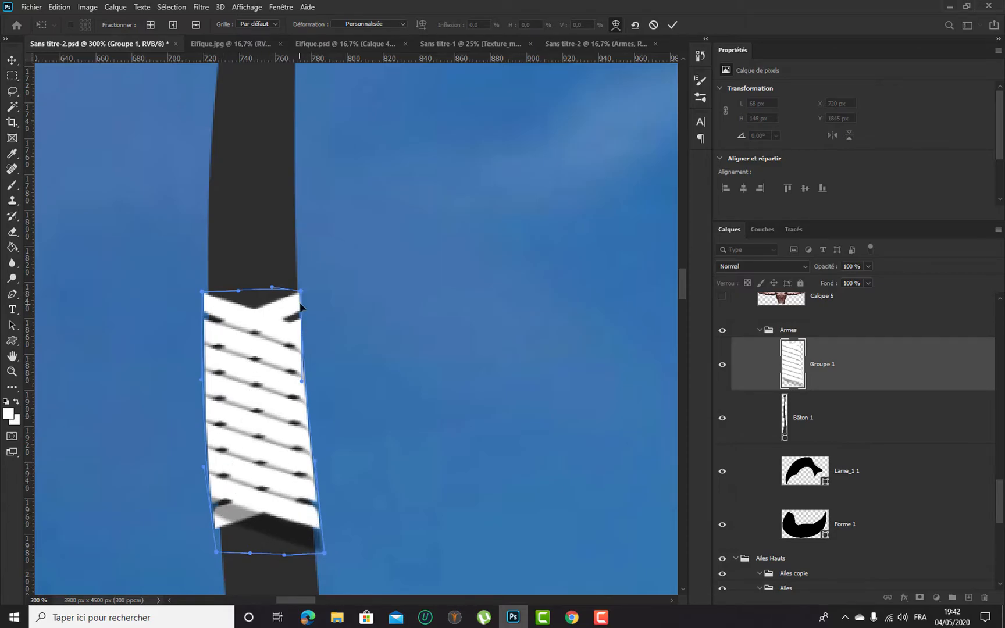
pyautogui.moveTo(292, 306); pyautogui.dragTo(294, 307)
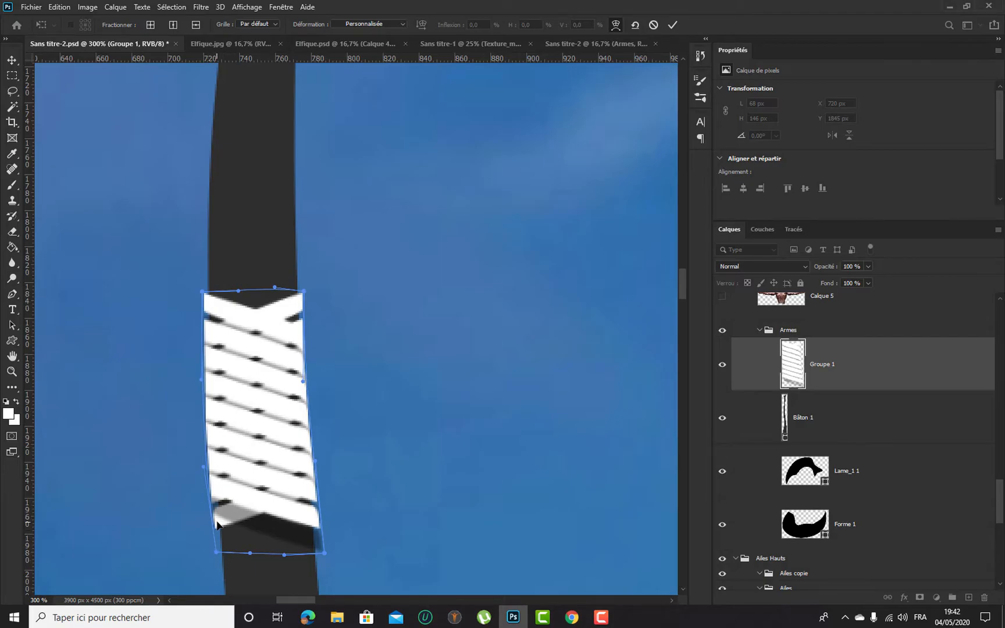
pyautogui.press('Return')
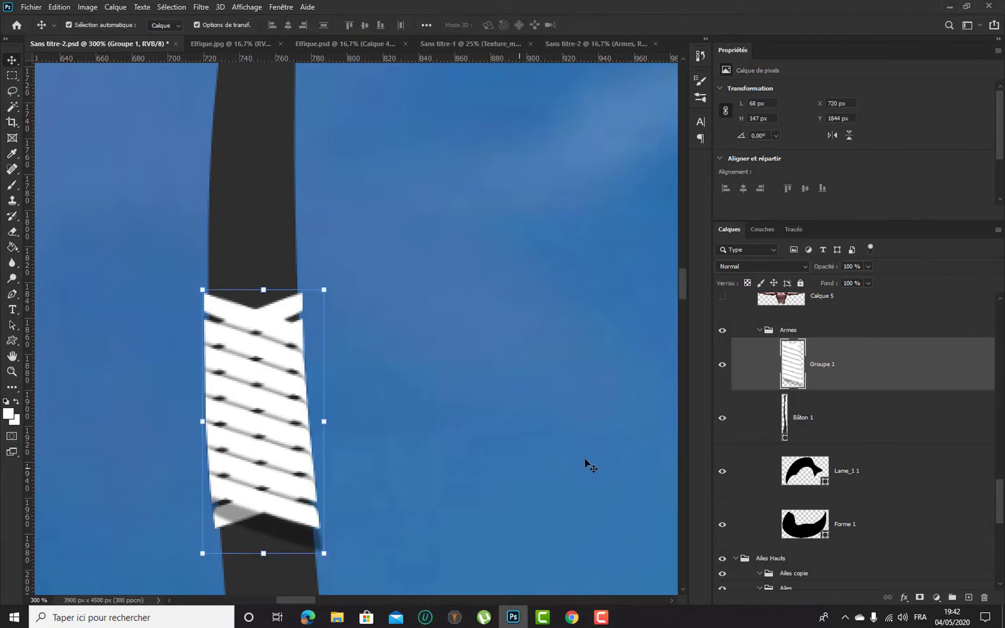
# Add an Incrustation de motif with the dark metal texture in Produit mode to the merged Groupe 1 layer, scaled to 47 %
pyautogui.doubleClick(900, 382)
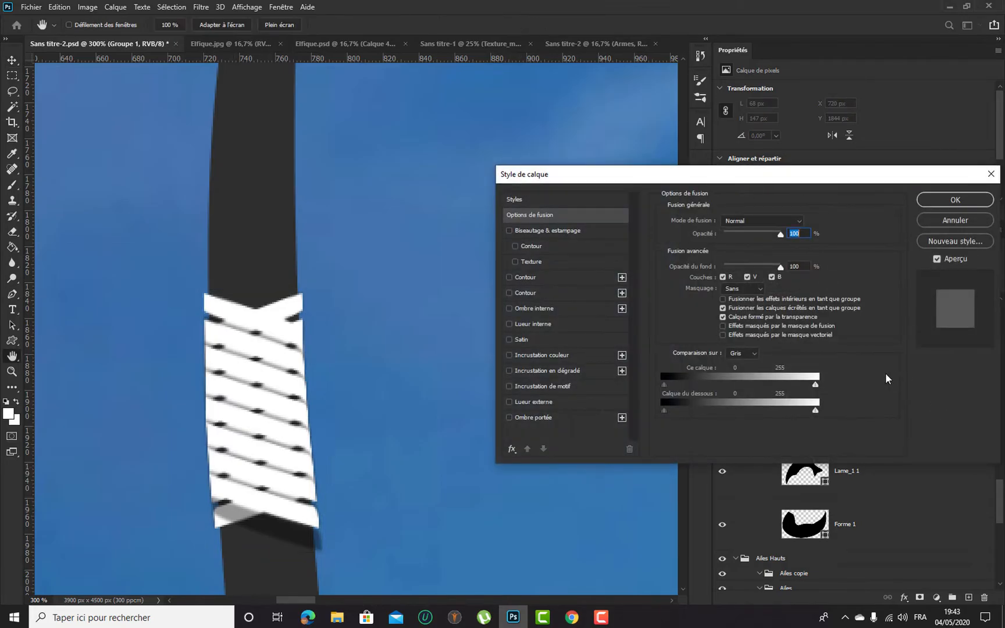
pyautogui.click(593, 373)
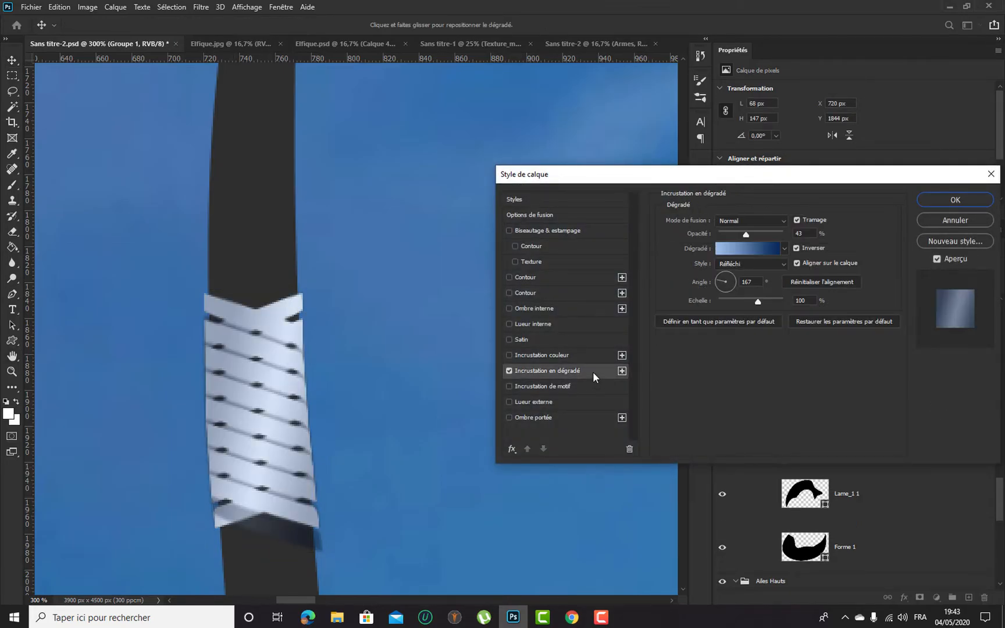
pyautogui.click(509, 371)
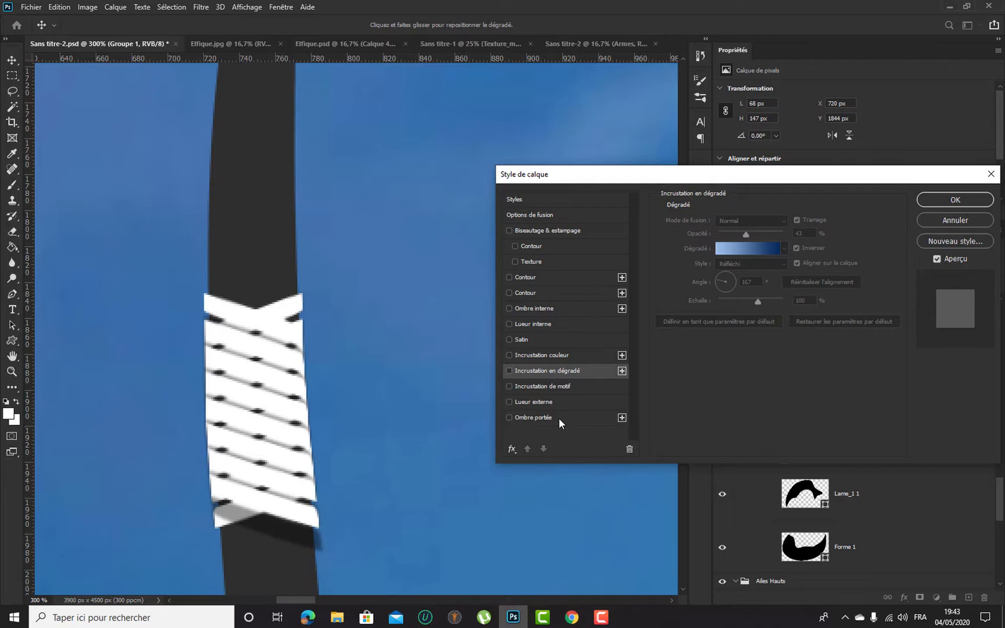
pyautogui.click(595, 385)
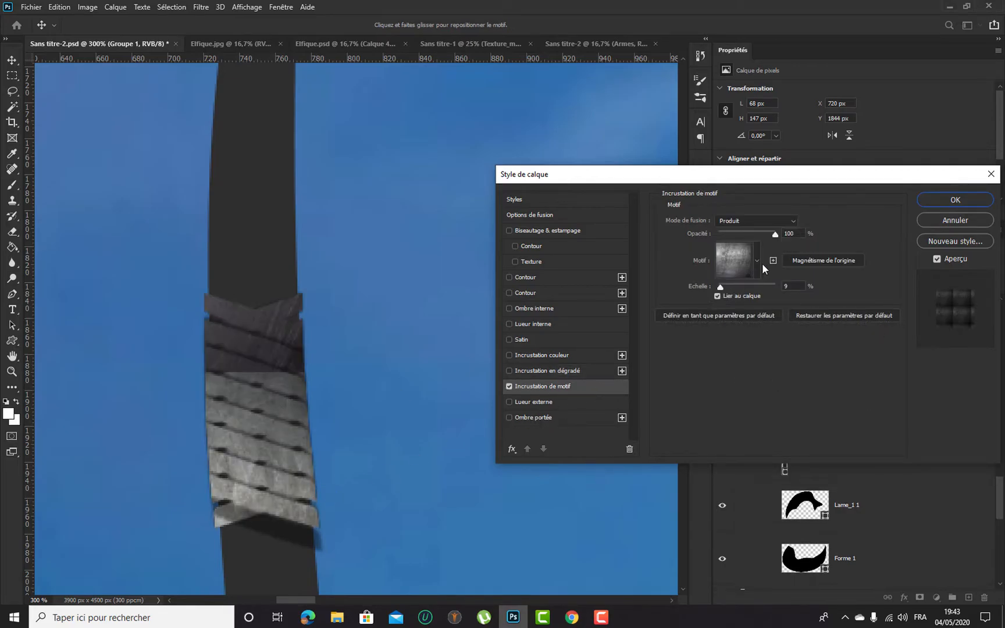
pyautogui.moveTo(721, 289); pyautogui.dragTo(732, 292)
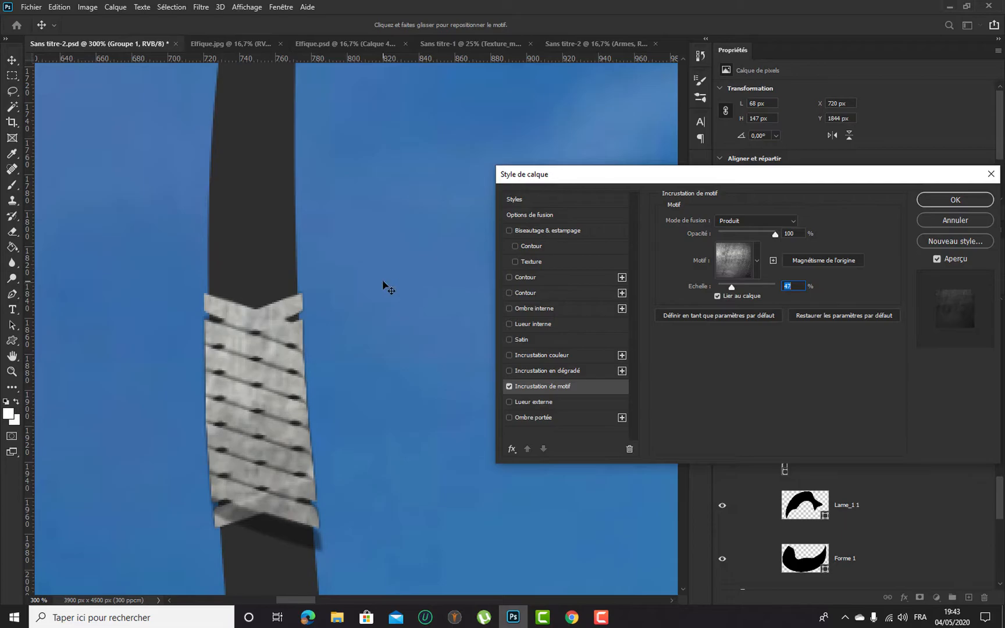
# Try the other Métale pattern on the wrapping and switch back to the previous metal texture
pyautogui.scroll(-5, 384, 285)
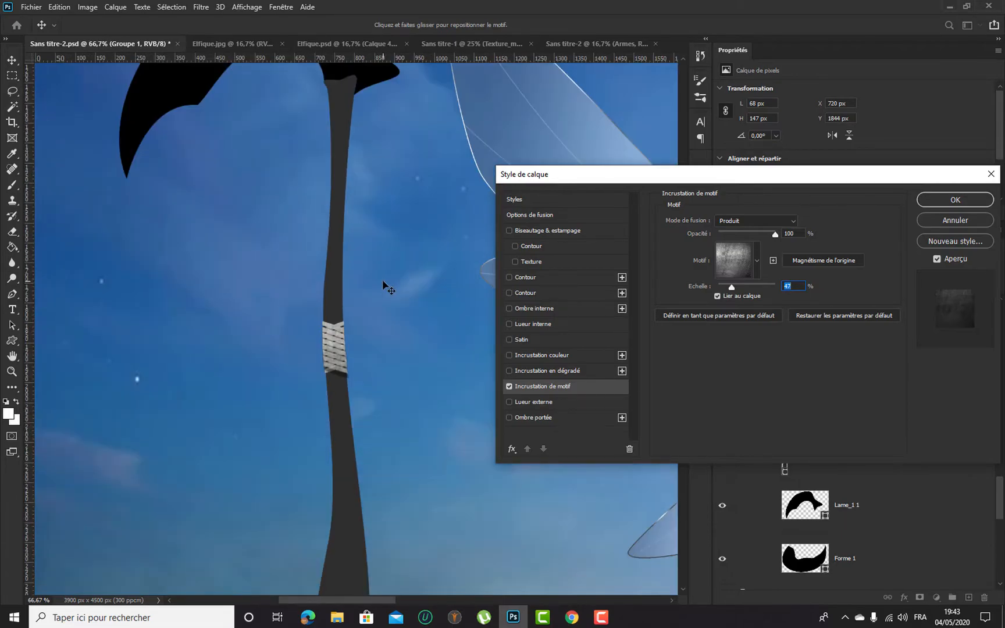
pyautogui.scroll(5, 384, 285)
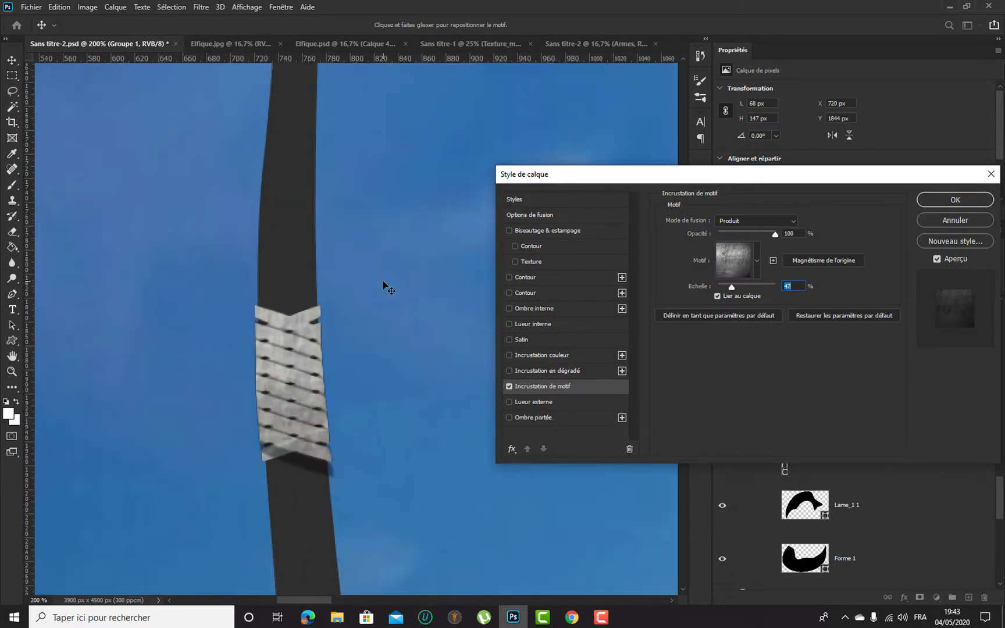
pyautogui.click(756, 265)
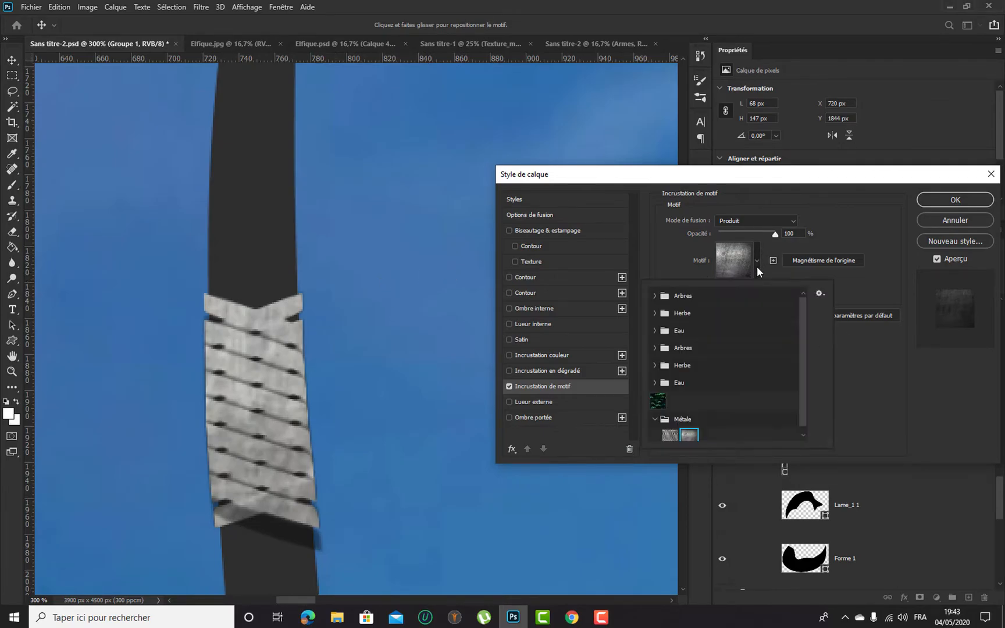
pyautogui.click(671, 438)
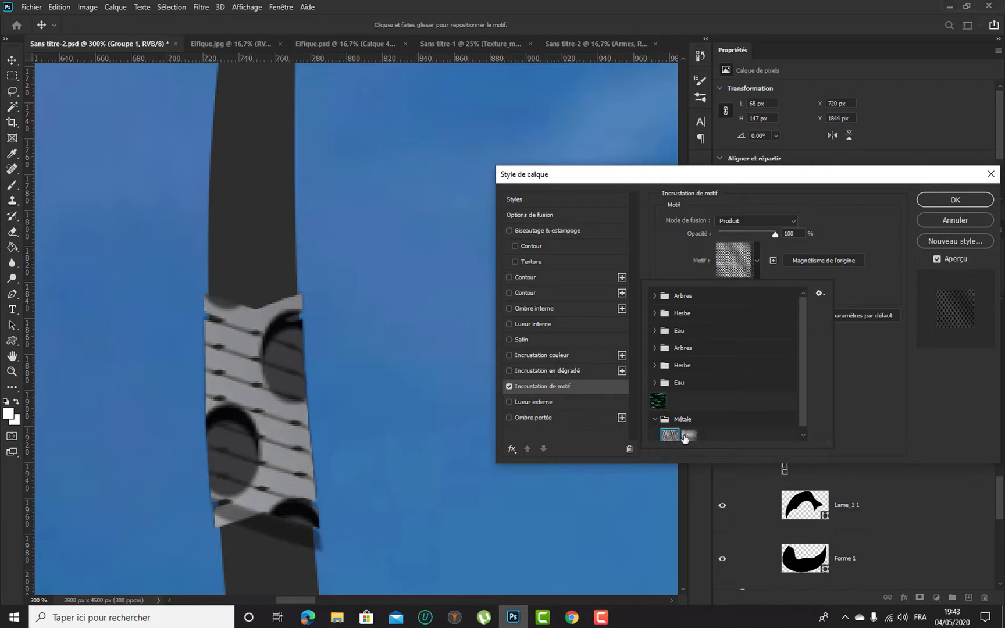
pyautogui.click(683, 435)
pyautogui.click(833, 206)
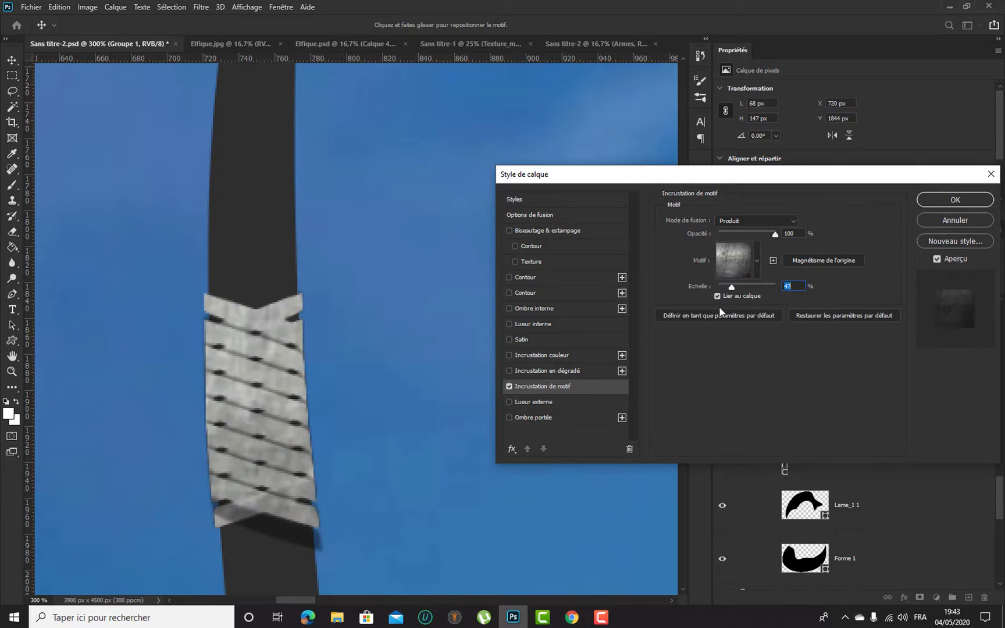
# Set the Incrustation de motif scale on Groupe 1 to 50 %
pyautogui.moveTo(731, 288); pyautogui.dragTo(735, 289)
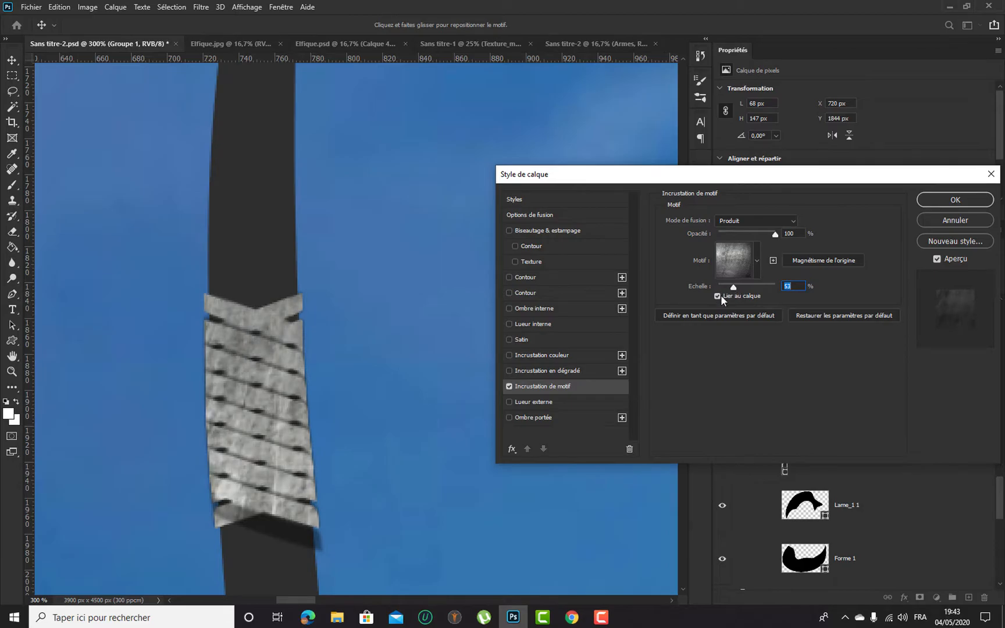
pyautogui.hotkey('ctrl', '-')
pyautogui.hotkey('ctrl', '-')
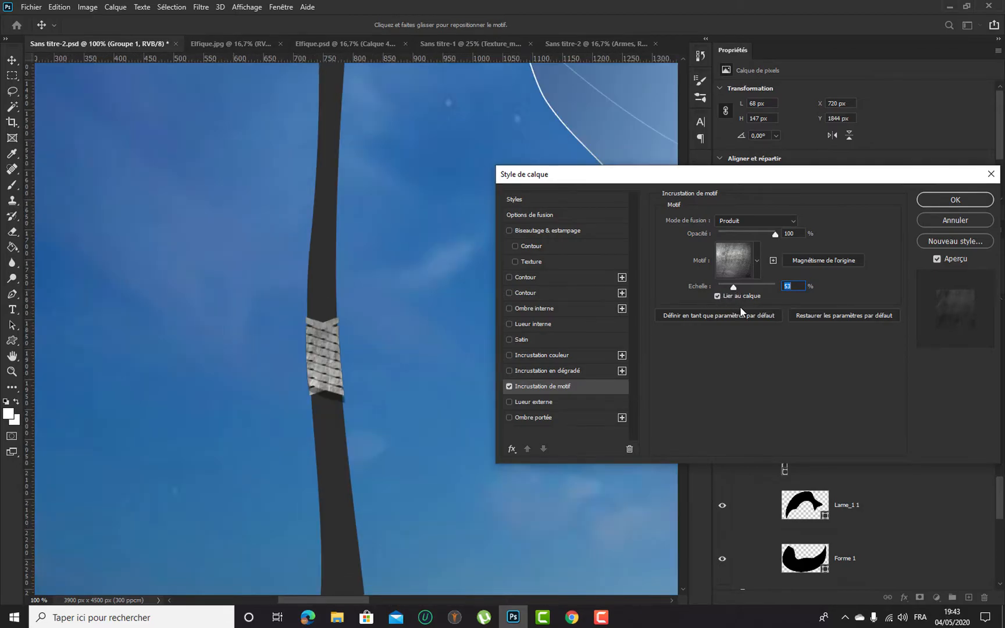
pyautogui.moveTo(738, 289); pyautogui.dragTo(740, 286)
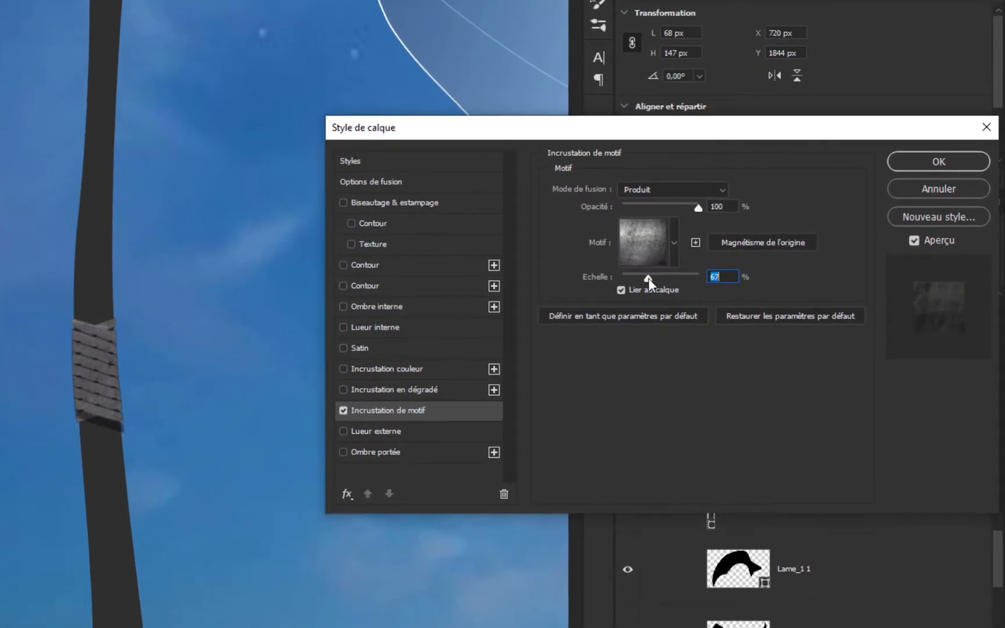
pyautogui.moveTo(738, 286); pyautogui.dragTo(743, 287)
pyautogui.moveTo(655, 278)
pyautogui.mouseDown()
pyautogui.moveTo(667, 278)
pyautogui.moveTo(643, 285)
pyautogui.mouseUp()
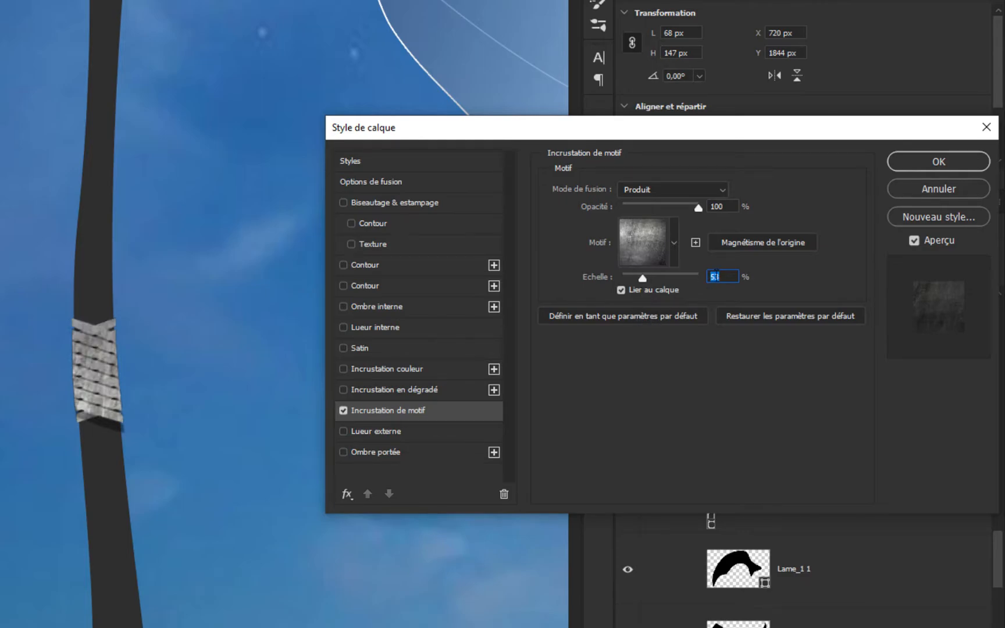
pyautogui.press('Down')
pyautogui.press('Down')
pyautogui.press('Down')
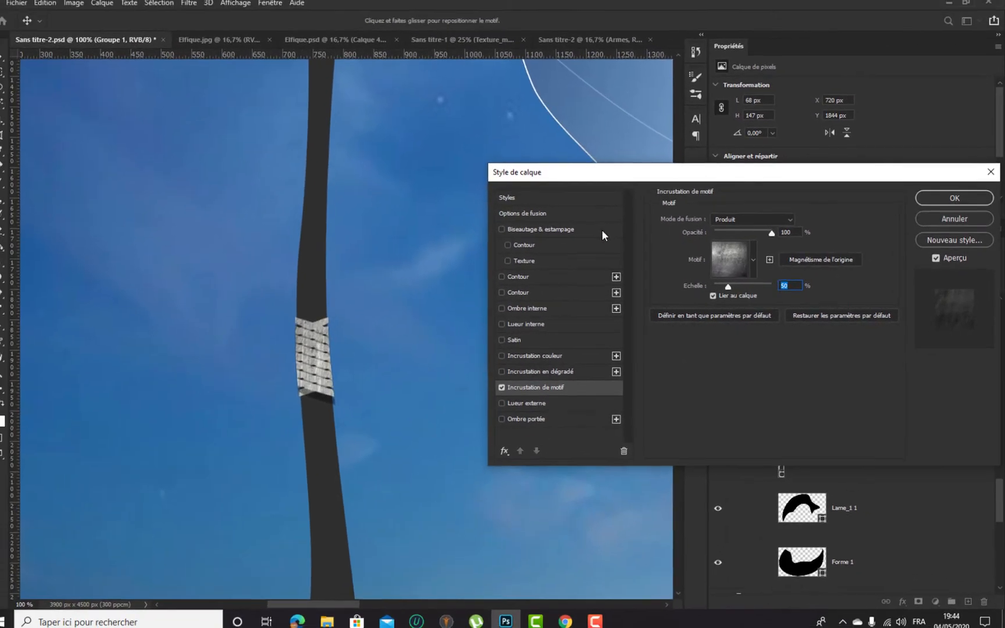
# Add a Biseautage & estampage to Groupe 1 with 178 % depth, 4 px size, 5 px flou and highlight colour #bbbbbb
pyautogui.click(475, 203)
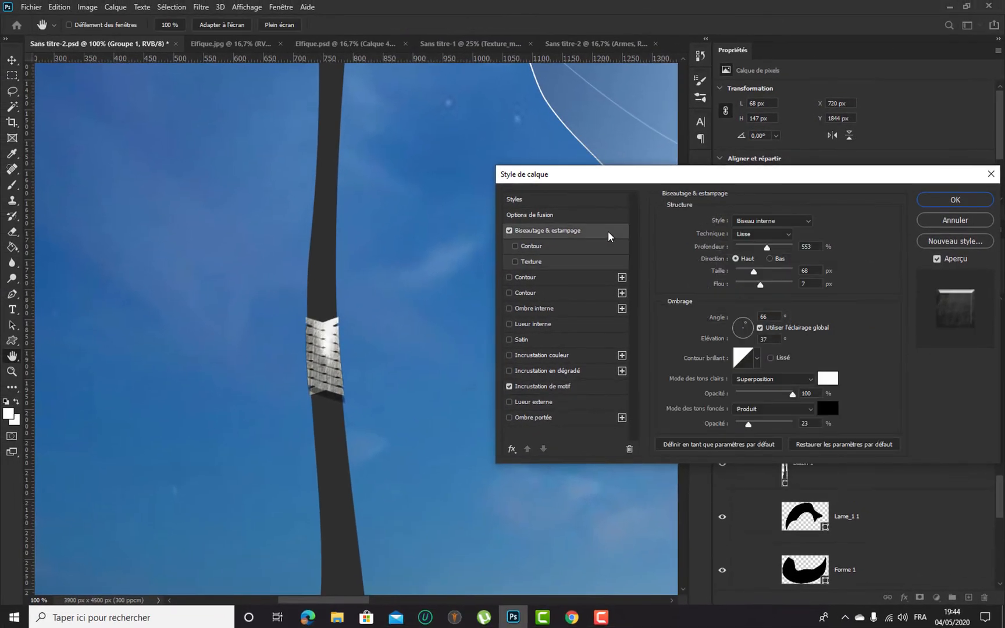
pyautogui.moveTo(768, 251)
pyautogui.mouseDown()
pyautogui.moveTo(722, 251)
pyautogui.moveTo(745, 251)
pyautogui.moveTo(745, 271)
pyautogui.moveTo(736, 271)
pyautogui.moveTo(751, 288)
pyautogui.mouseUp()
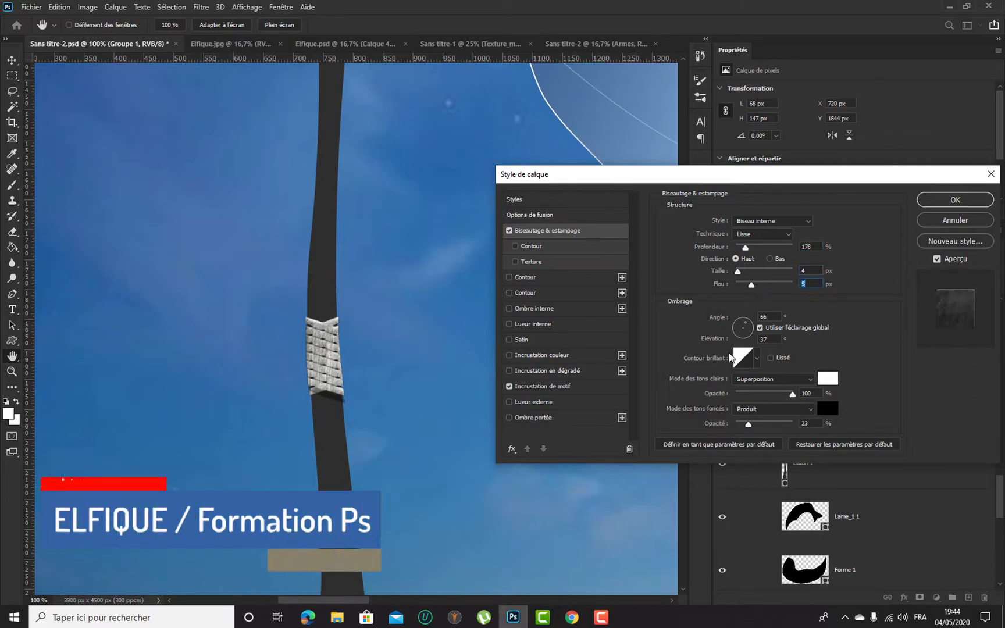
pyautogui.click(827, 378)
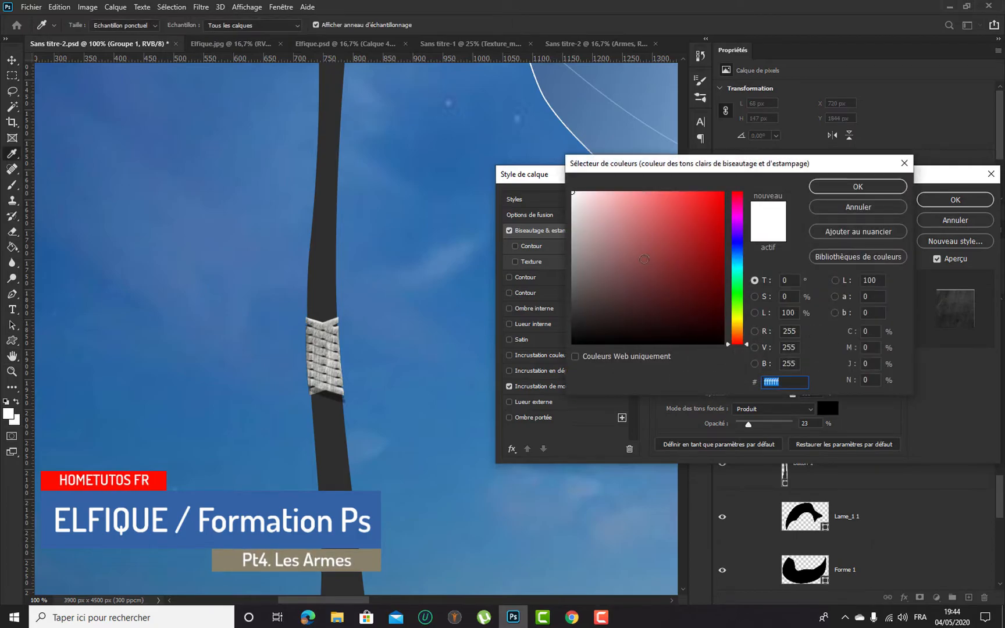
pyautogui.moveTo(609, 286)
pyautogui.mouseDown()
pyautogui.moveTo(569, 288)
pyautogui.moveTo(567, 252)
pyautogui.mouseUp()
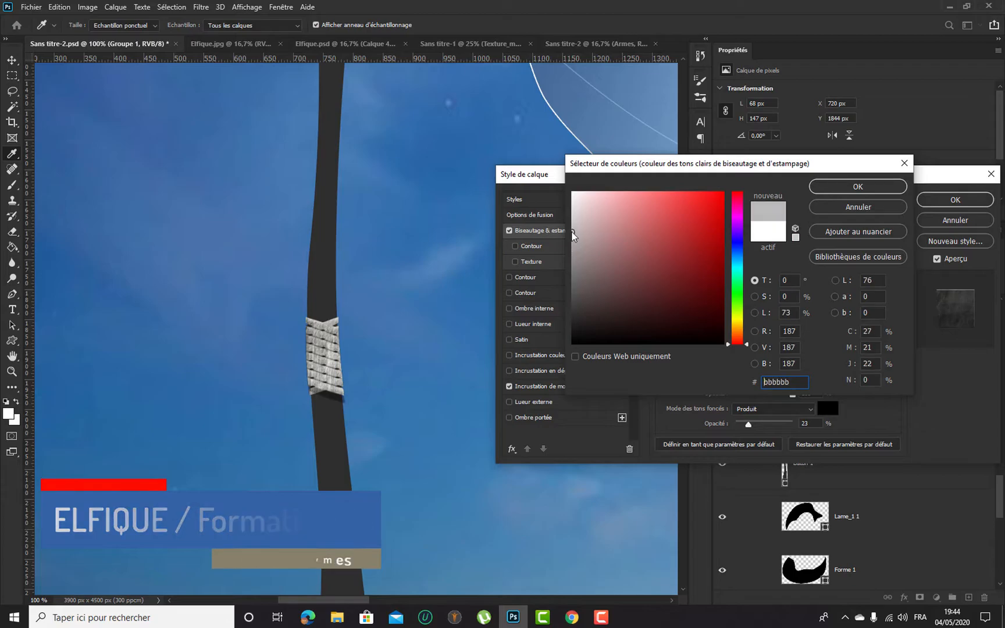
pyautogui.click(839, 187)
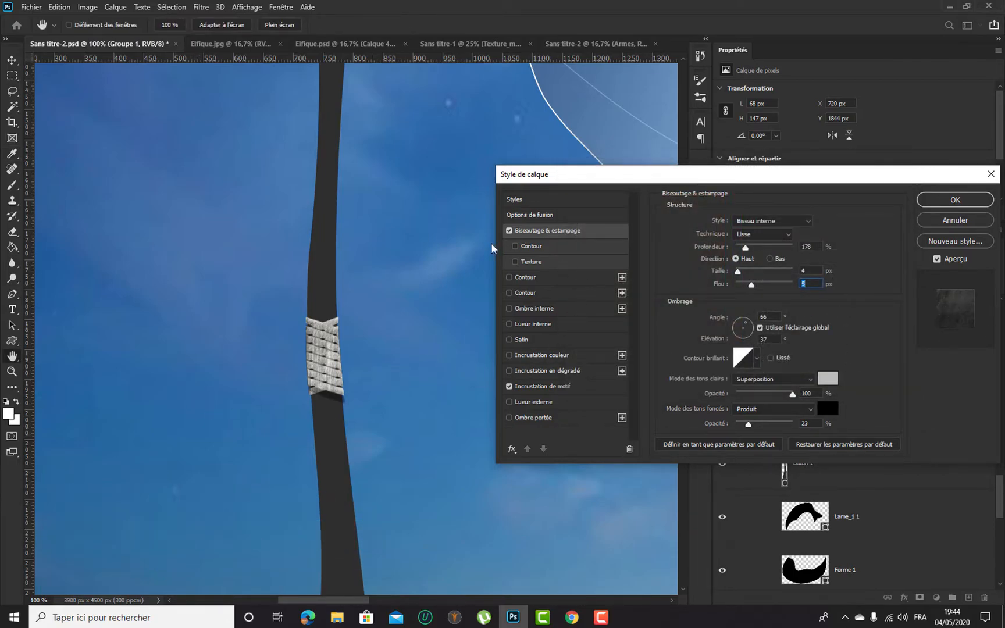
# Enable the bevel's Texture with 50 % scale and +215 % relief, and apply the layer style
pyautogui.click(566, 261)
pyautogui.click(767, 261)
pyautogui.write('50')
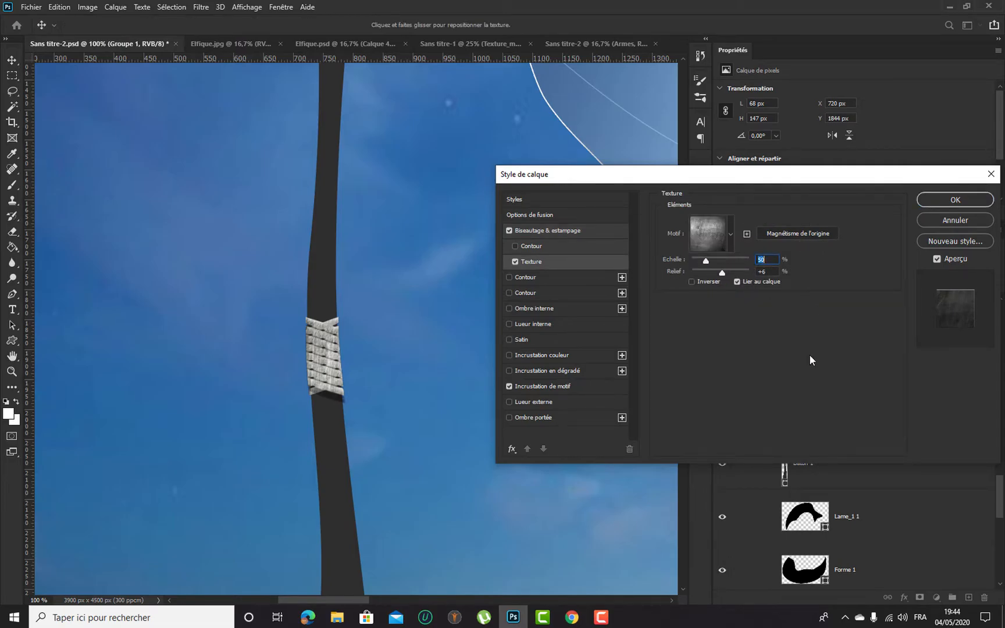
pyautogui.moveTo(724, 275)
pyautogui.mouseDown()
pyautogui.moveTo(747, 278)
pyautogui.moveTo(737, 277)
pyautogui.mouseUp()
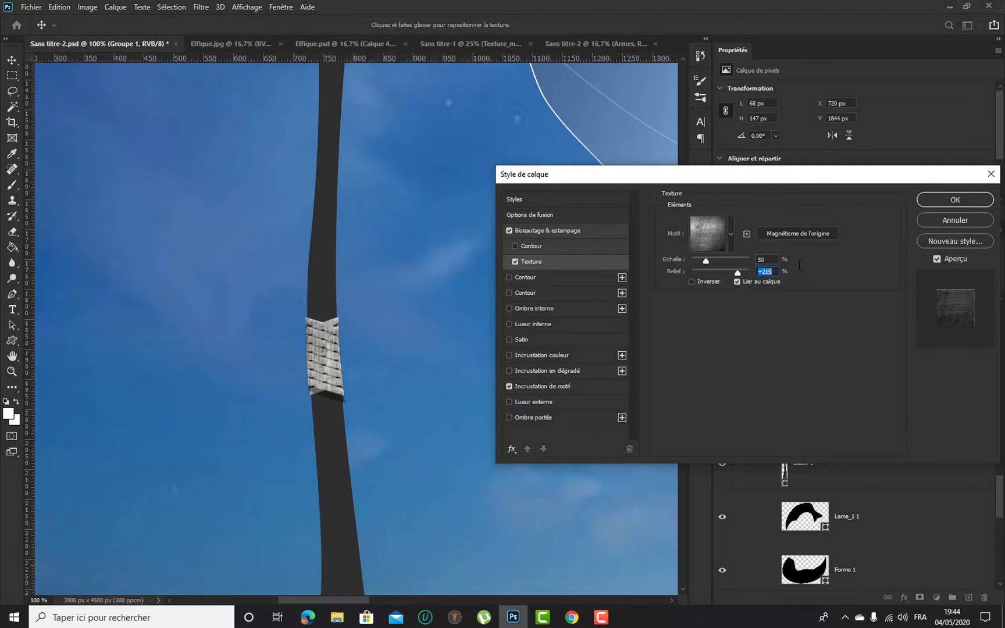
pyautogui.click(953, 200)
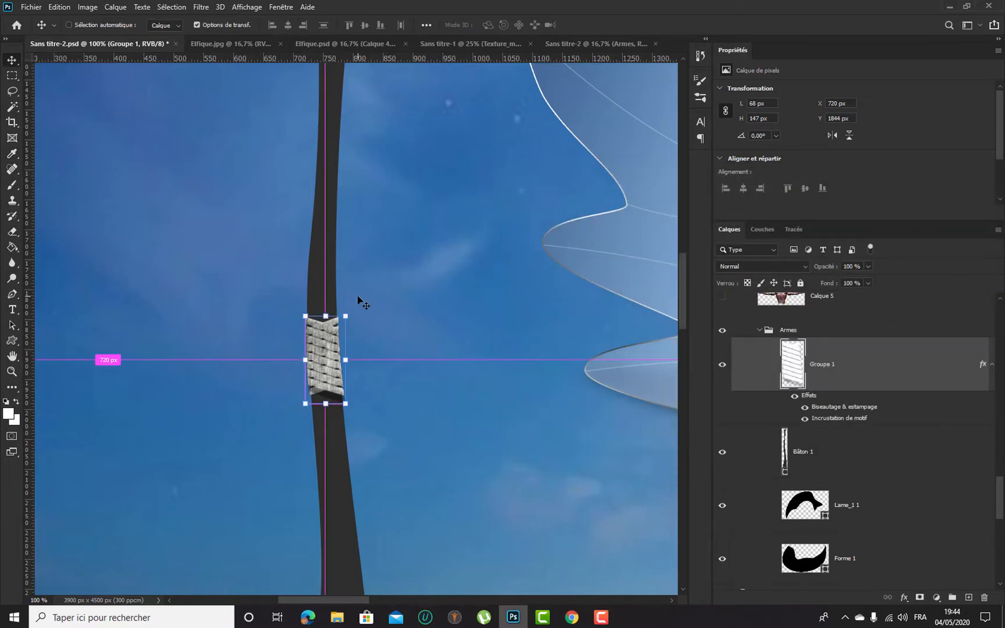
# Copy the part of Groupe 1 inside the Bâton 1 outline to a new layer and delete Groupe 1
pyautogui.hotkey('ctrl', '+')
pyautogui.hotkey('ctrl', '+')
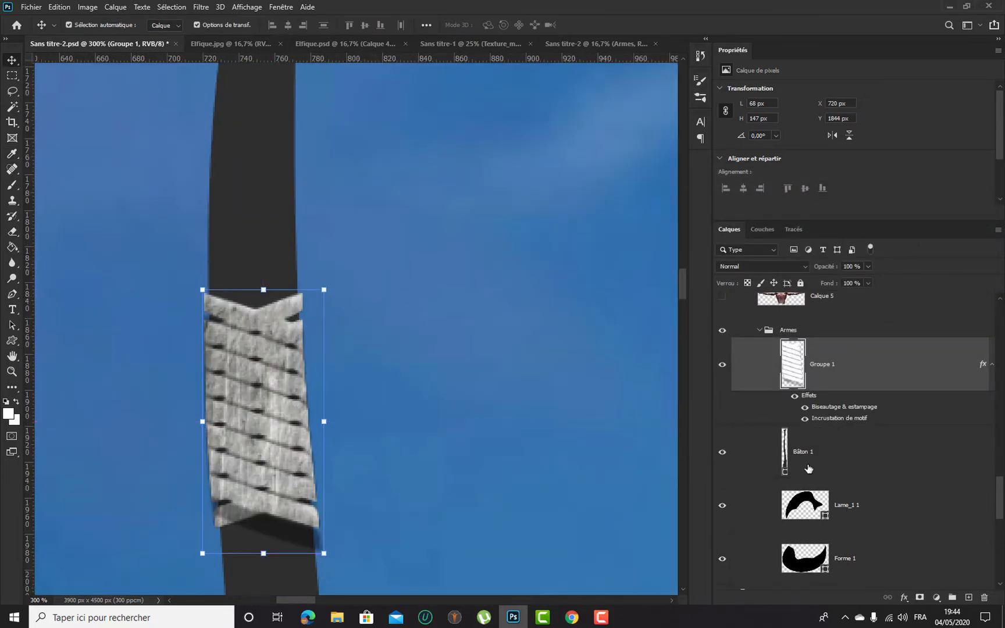
pyautogui.click(785, 452)
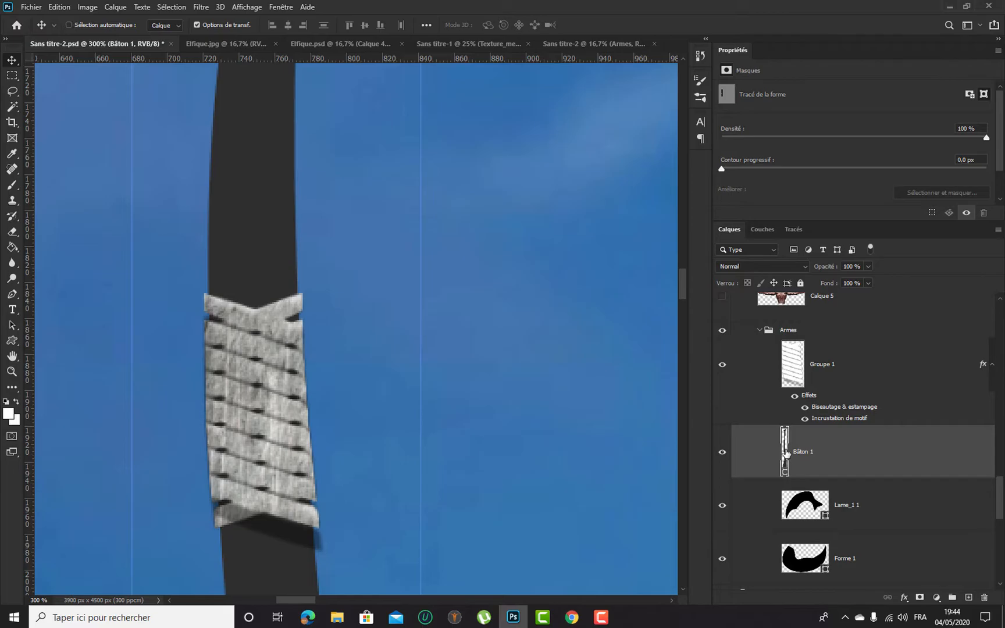
pyautogui.keyDown('ctrl'); pyautogui.click(784, 453); pyautogui.keyUp('ctrl')
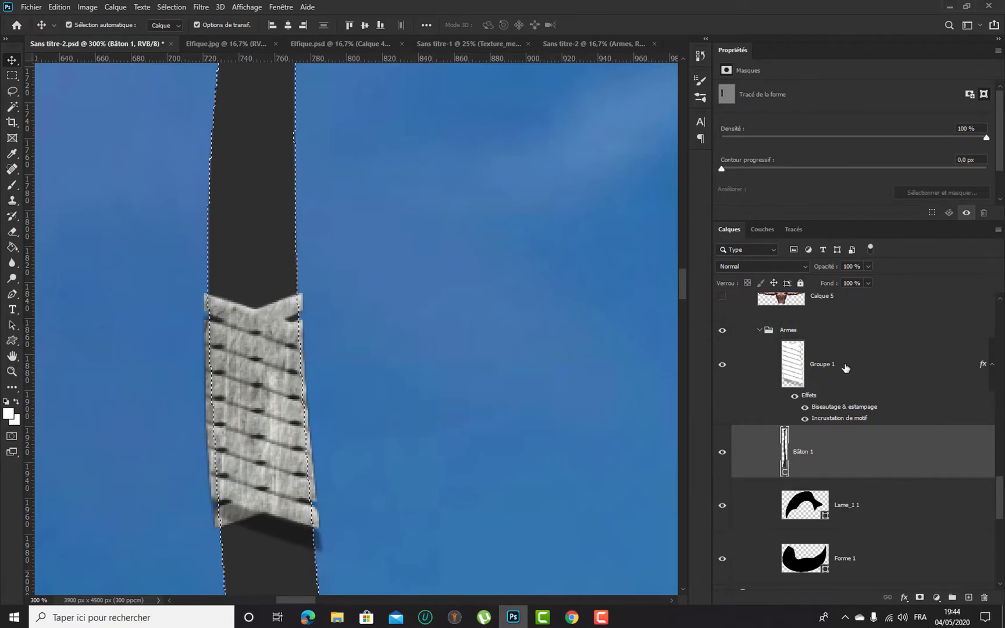
pyautogui.click(813, 363)
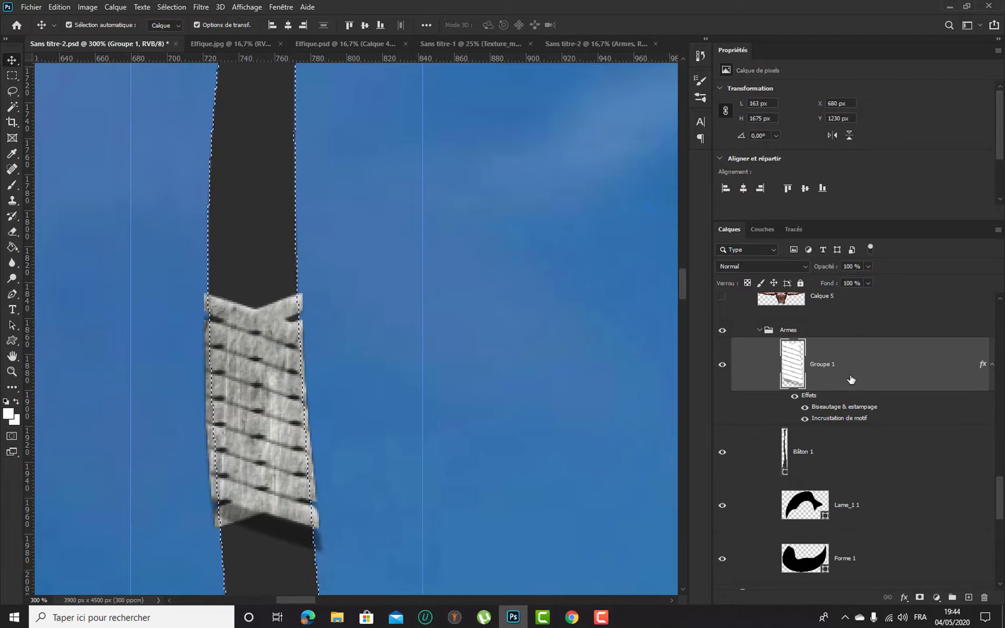
pyautogui.hotkey('ctrl', 'j')
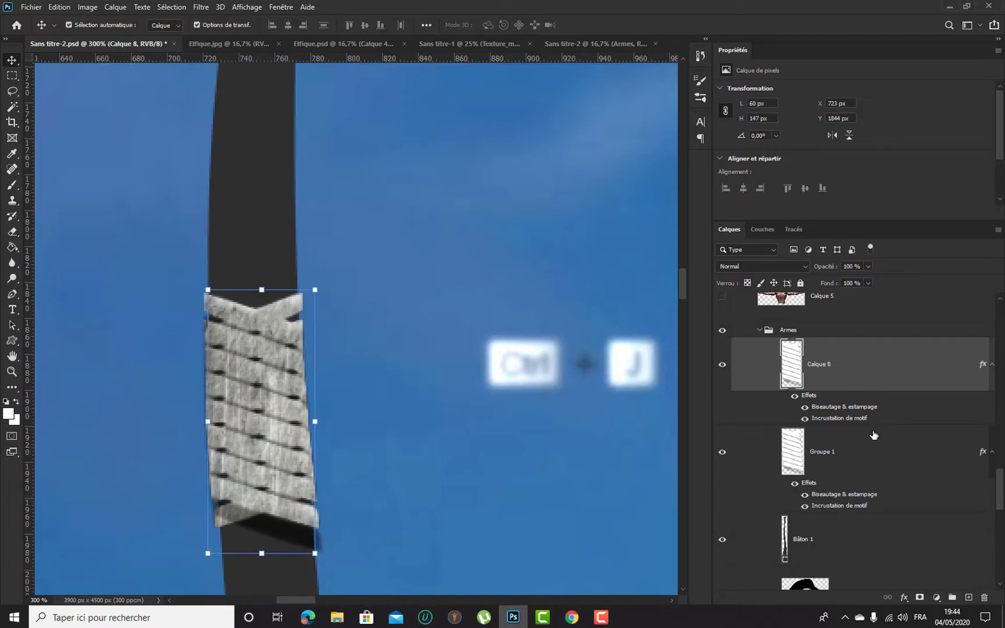
pyautogui.click(871, 461)
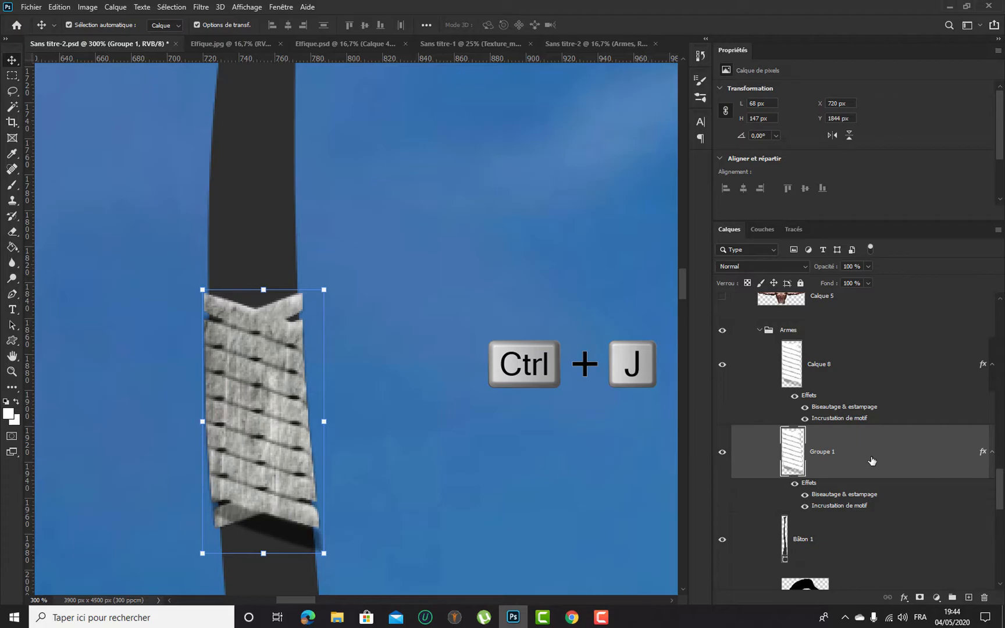
pyautogui.press('Delete')
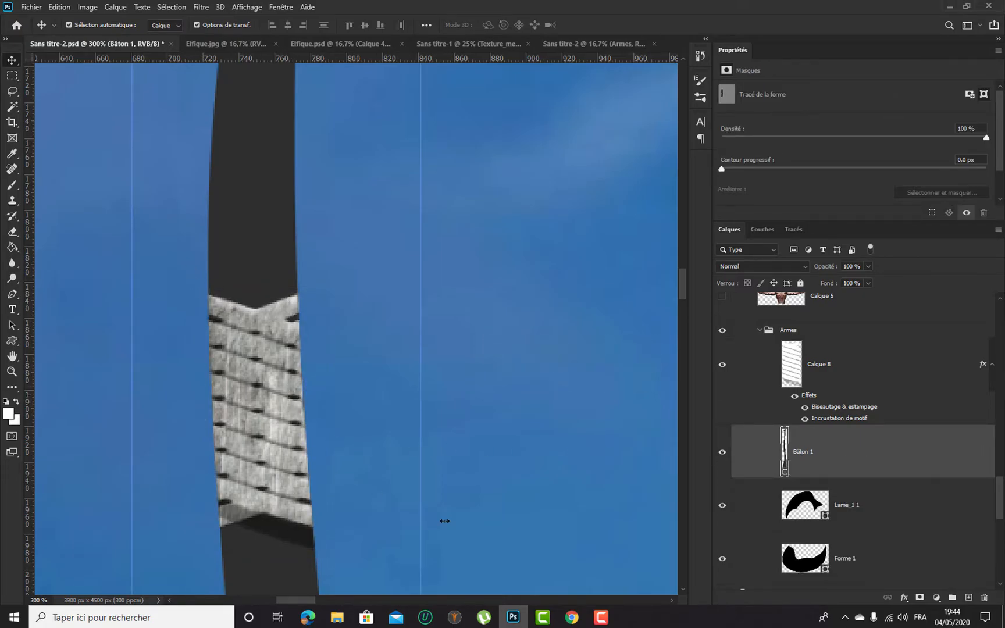
# Place a duplicate of Calque 8 directly below Bâton 1 and activate free transform on the copy
pyautogui.click(867, 373)
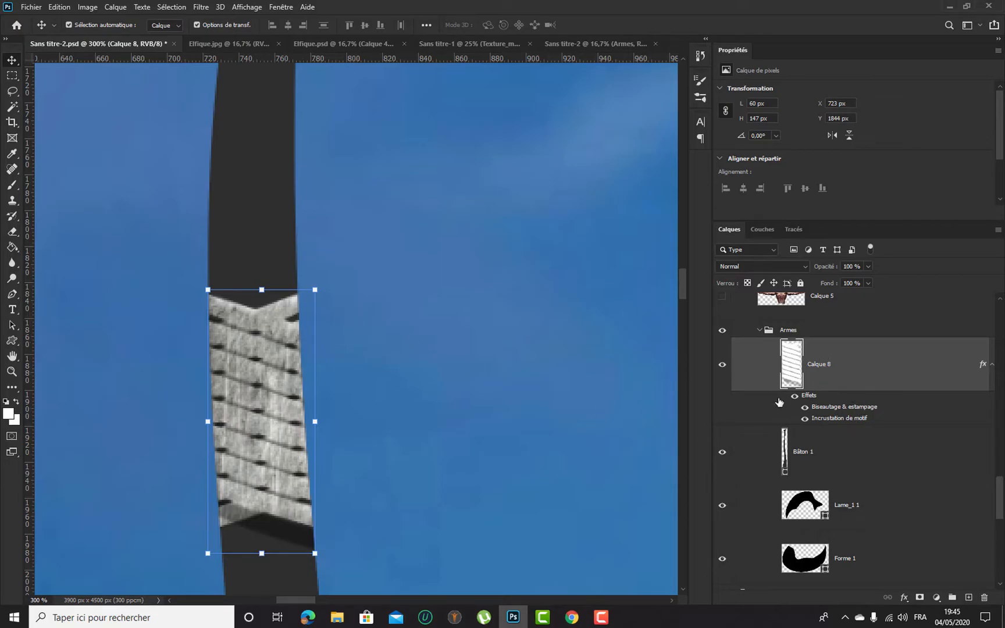
pyautogui.hotkey('ctrl', '1')
pyautogui.press('ctrl')
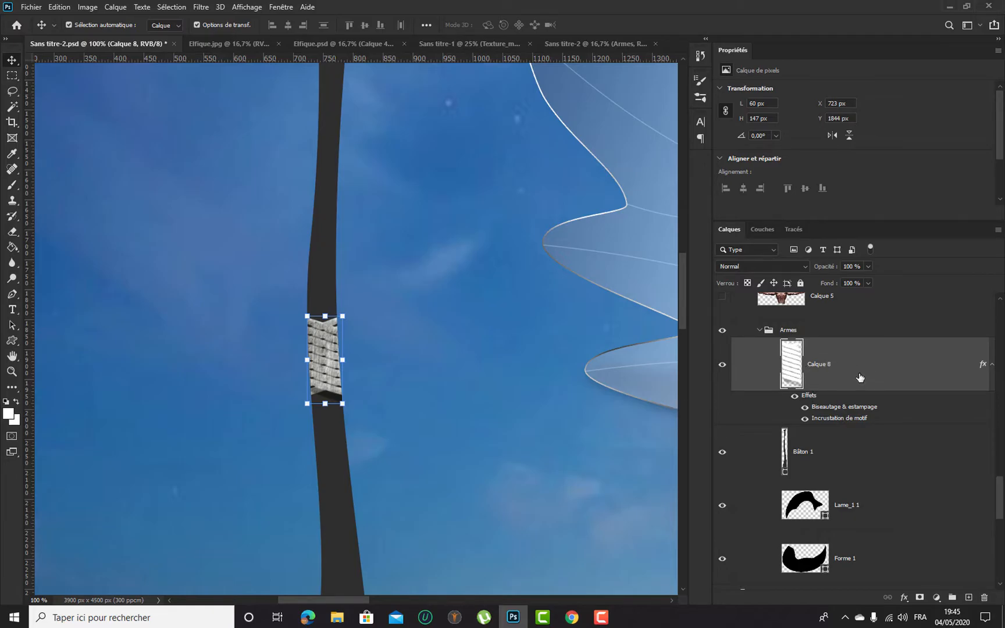
pyautogui.hotkey('ctrl', 'j')
pyautogui.moveTo(859, 376); pyautogui.dragTo(866, 468)
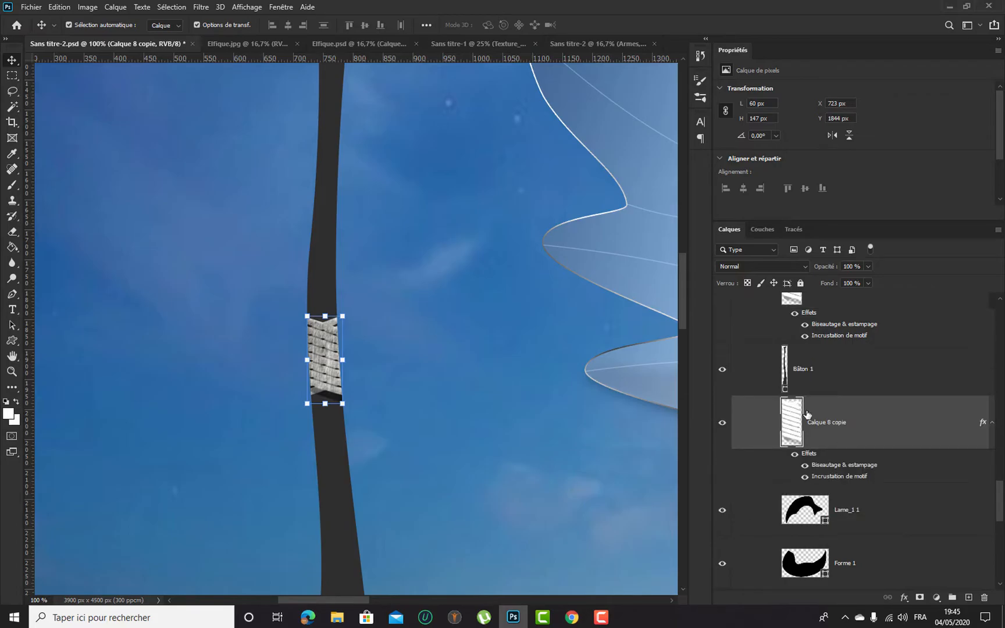
pyautogui.hotkey('ctrl', '+')
pyautogui.hotkey('ctrl', '+')
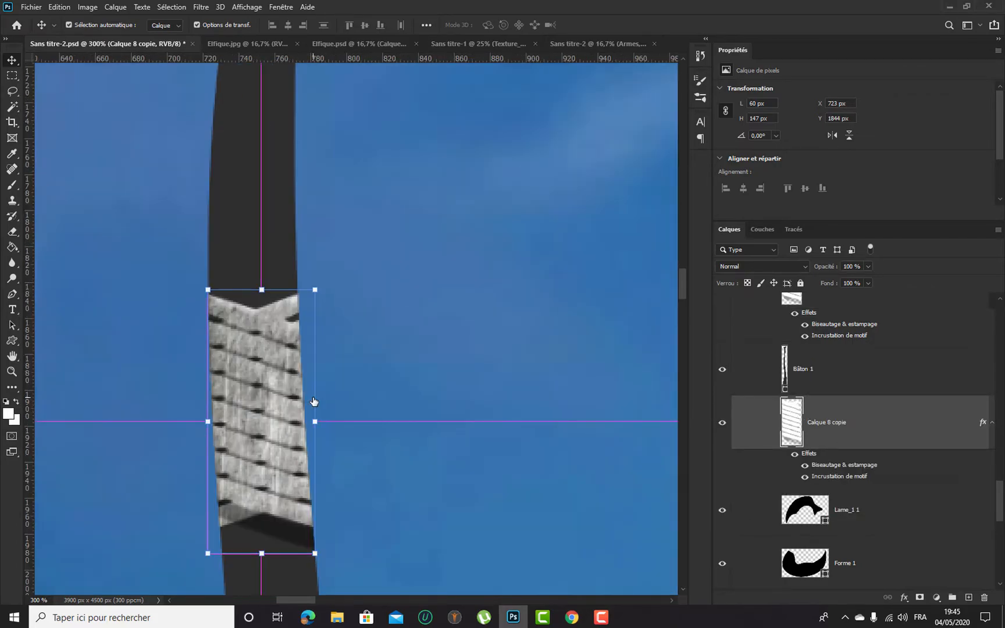
pyautogui.hotkey('ctrl', 't')
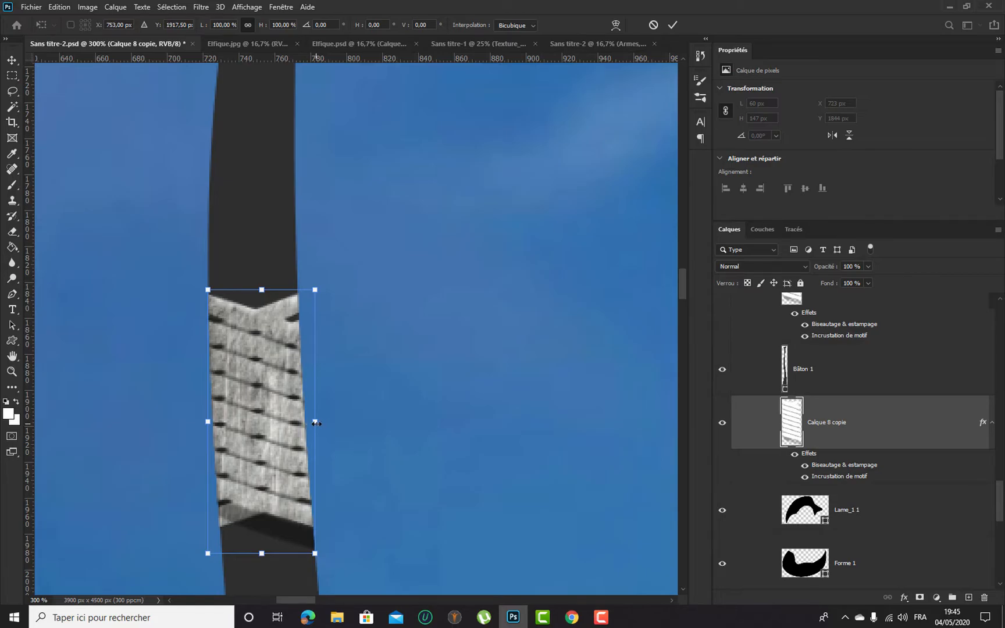
pyautogui.moveTo(321, 424); pyautogui.dragTo(322, 423)
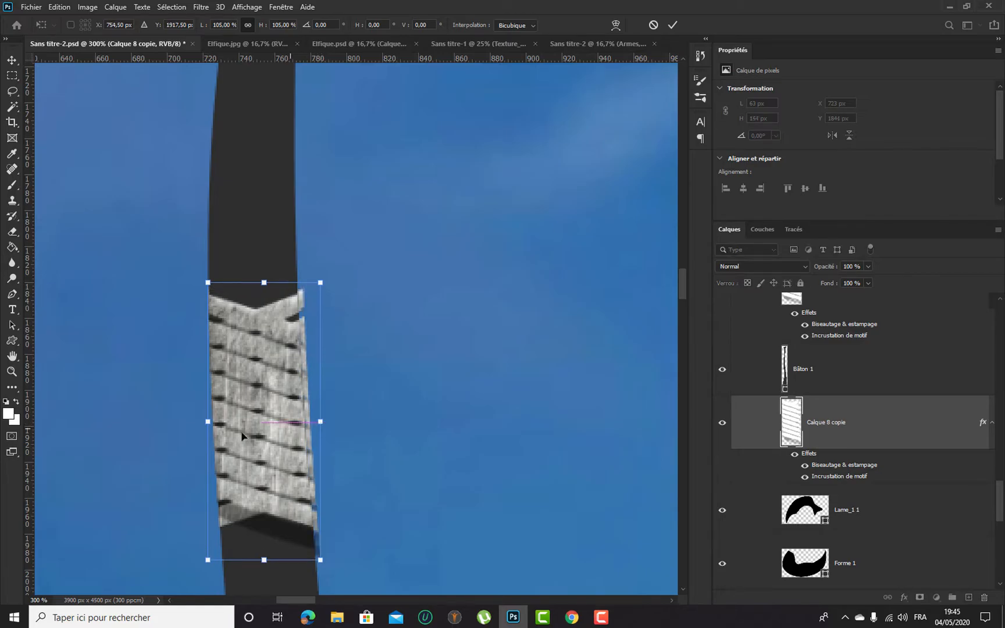
pyautogui.moveTo(206, 425); pyautogui.dragTo(197, 423)
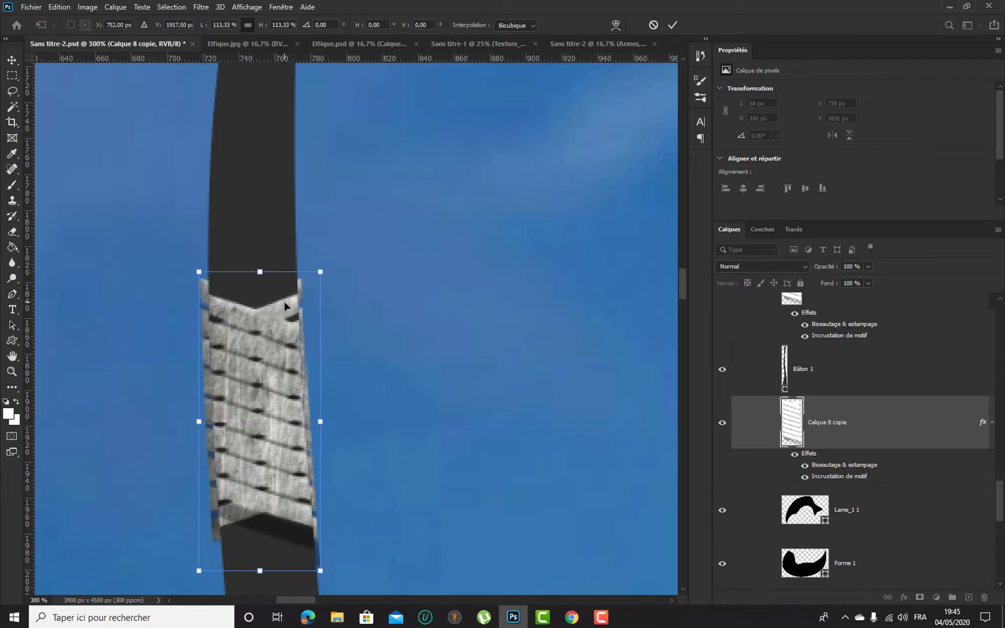
pyautogui.hotkey('ctrl', 'z')
# Stretch only the width of Calque 8 copie to about 110 % so it sticks out past both edges of the stick
pyautogui.hotkey('ctrl', '+')
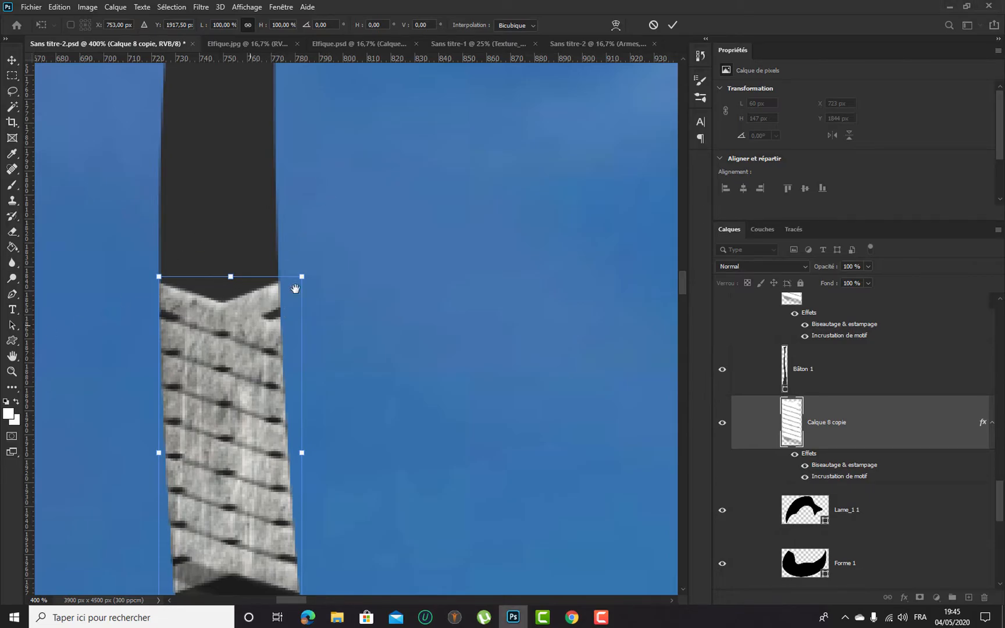
pyautogui.moveTo(248, 324); pyautogui.dragTo(332, 217)
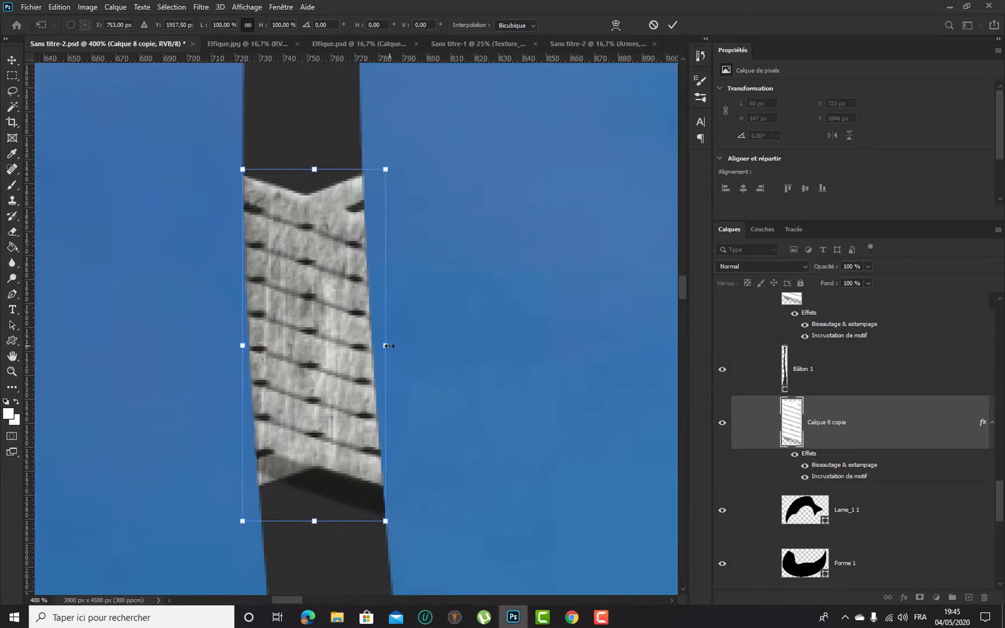
pyautogui.moveTo(395, 345); pyautogui.dragTo(390, 347)
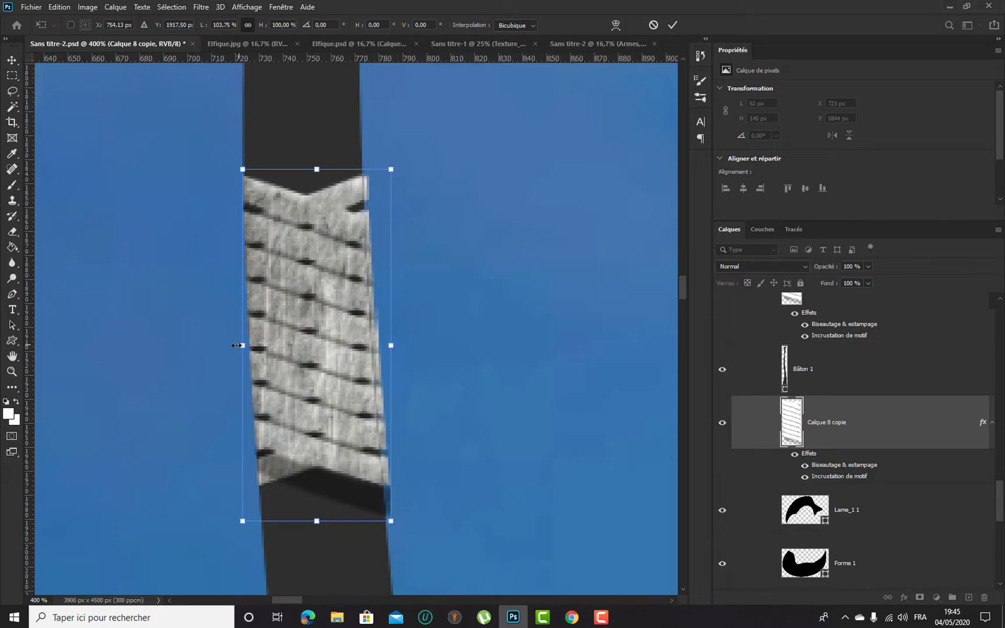
pyautogui.moveTo(236, 345); pyautogui.dragTo(235, 346)
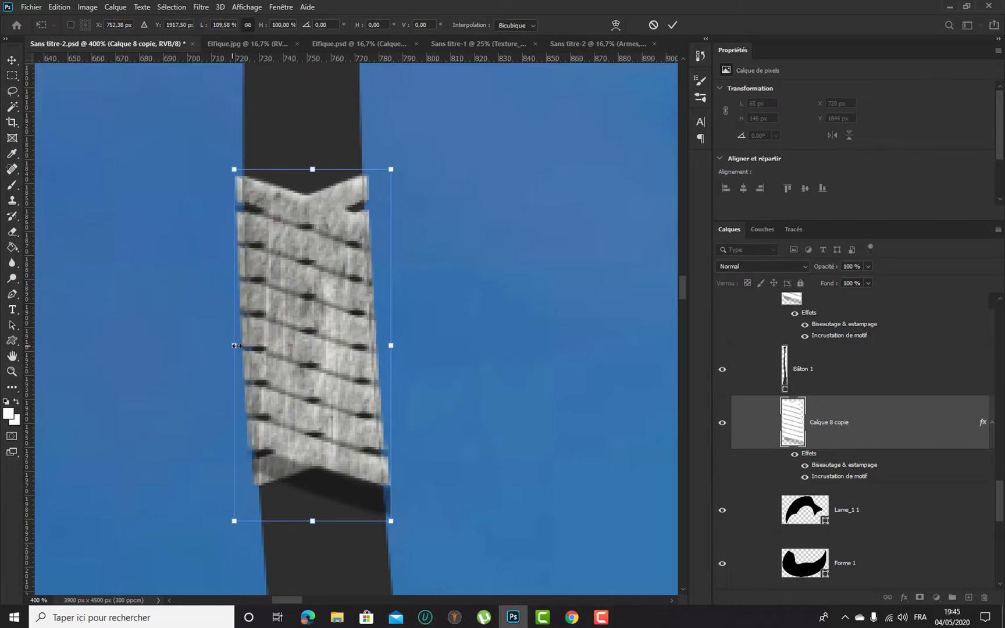
# Warp Calque 8 copie's sides and lower corners so it follows the stick's slanted edges, and apply the transform
pyautogui.rightClick(293, 348)
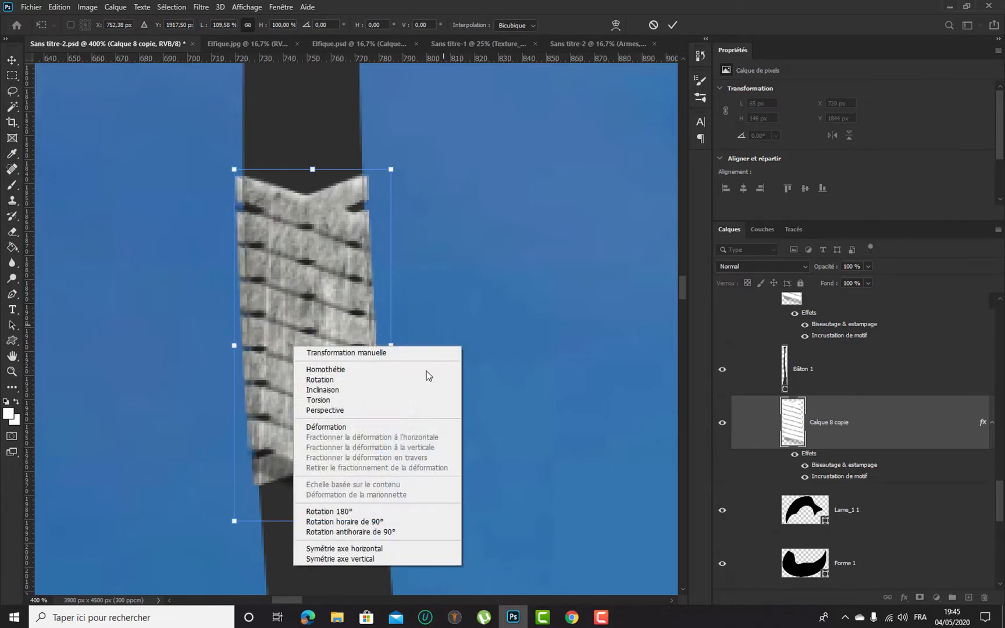
pyautogui.click(332, 428)
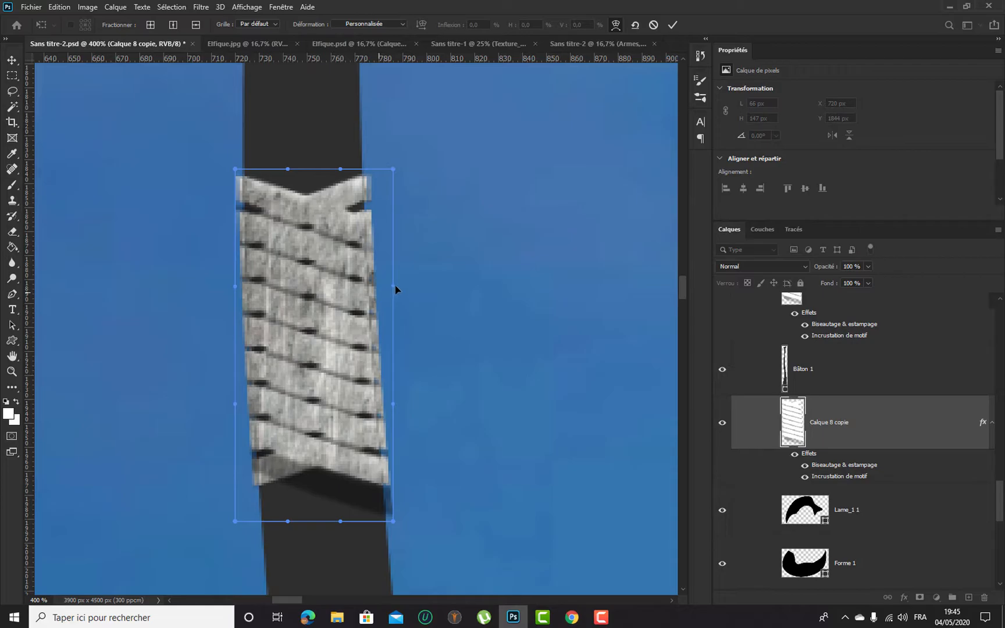
pyautogui.moveTo(393, 287); pyautogui.dragTo(380, 287)
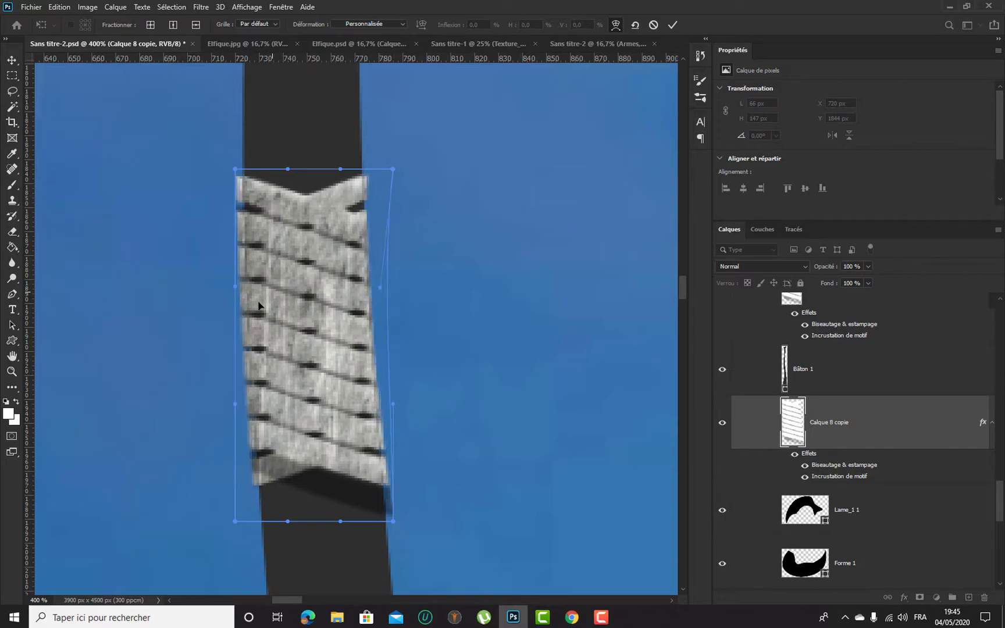
pyautogui.moveTo(235, 289); pyautogui.dragTo(239, 290)
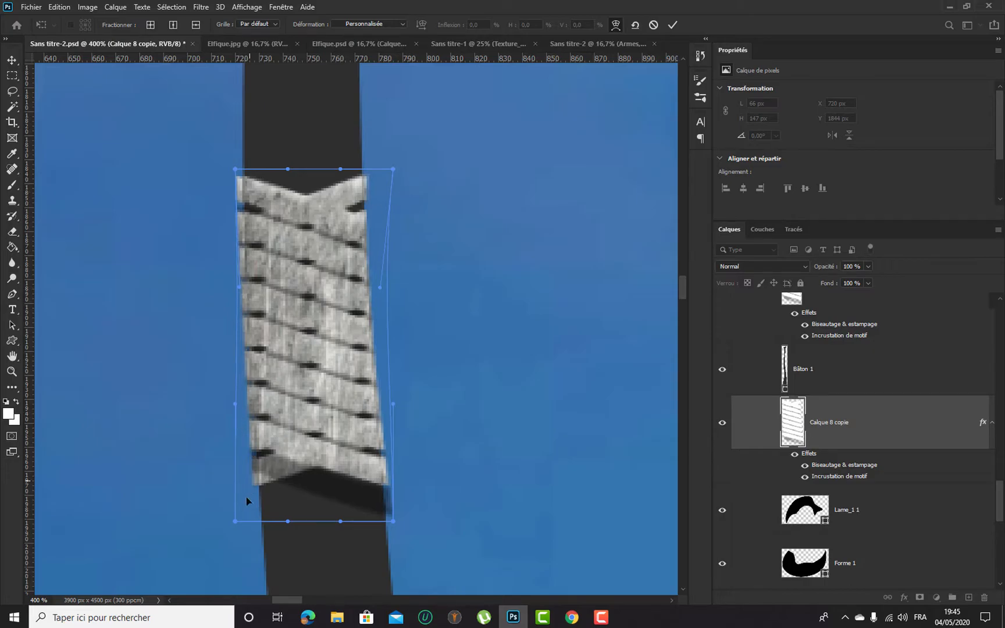
pyautogui.moveTo(229, 523); pyautogui.dragTo(230, 525)
pyautogui.moveTo(392, 522); pyautogui.dragTo(389, 521)
pyautogui.moveTo(393, 405); pyautogui.dragTo(398, 406)
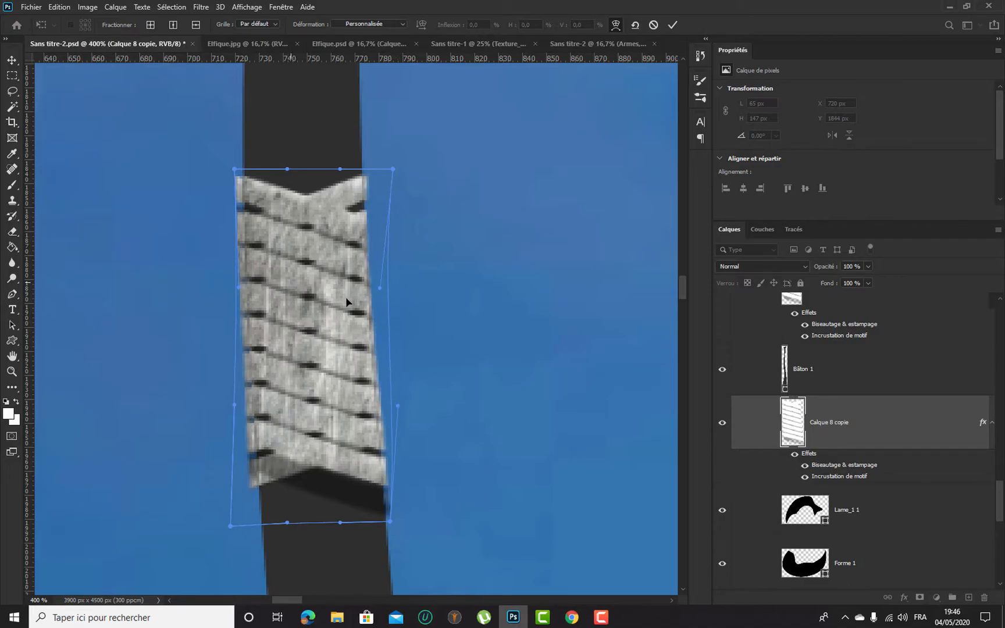
pyautogui.press('Return')
# Hide the selection extras and examine the wrapping's fit around the stick at close and wide zoom
pyautogui.scroll(-5, 478, 313)
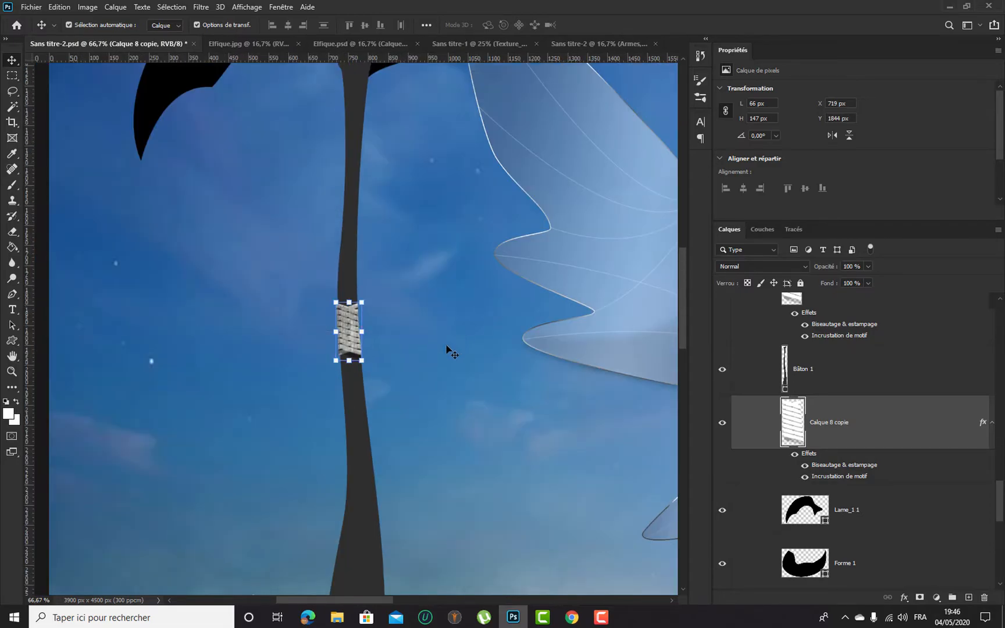
pyautogui.hotkey('ctrl', 'h')
pyautogui.moveTo(447, 379); pyautogui.dragTo(433, 338)
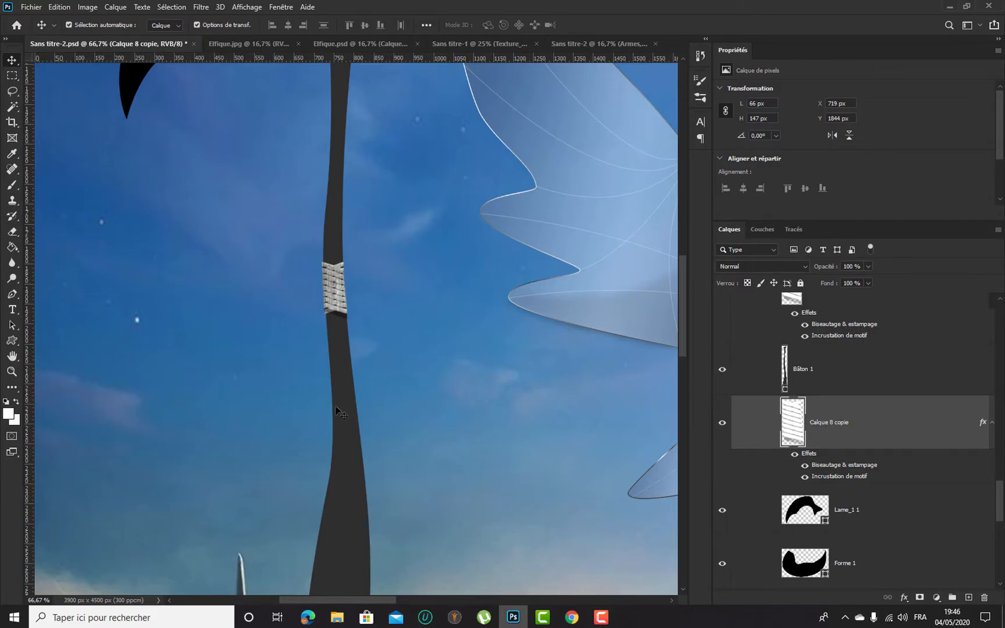
pyautogui.hotkey('ctrl', '+')
pyautogui.hotkey('ctrl', '+')
pyautogui.hotkey('ctrl', '+')
pyautogui.hotkey('ctrl', '+')
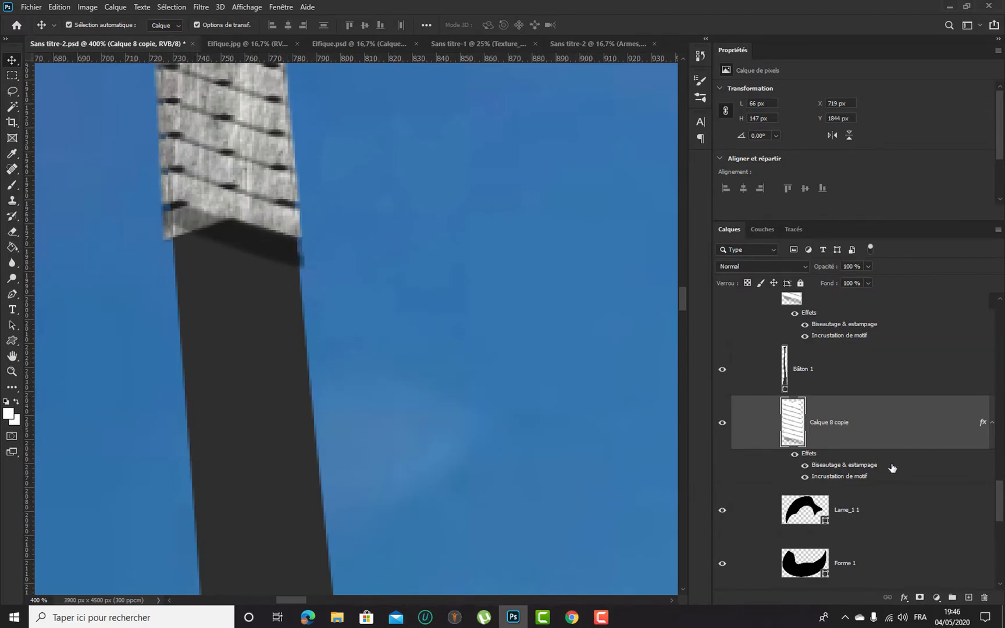
pyautogui.hotkey('ctrl', '-')
pyautogui.hotkey('ctrl', '-')
pyautogui.hotkey('ctrl', '-')
pyautogui.hotkey('ctrl', '-')
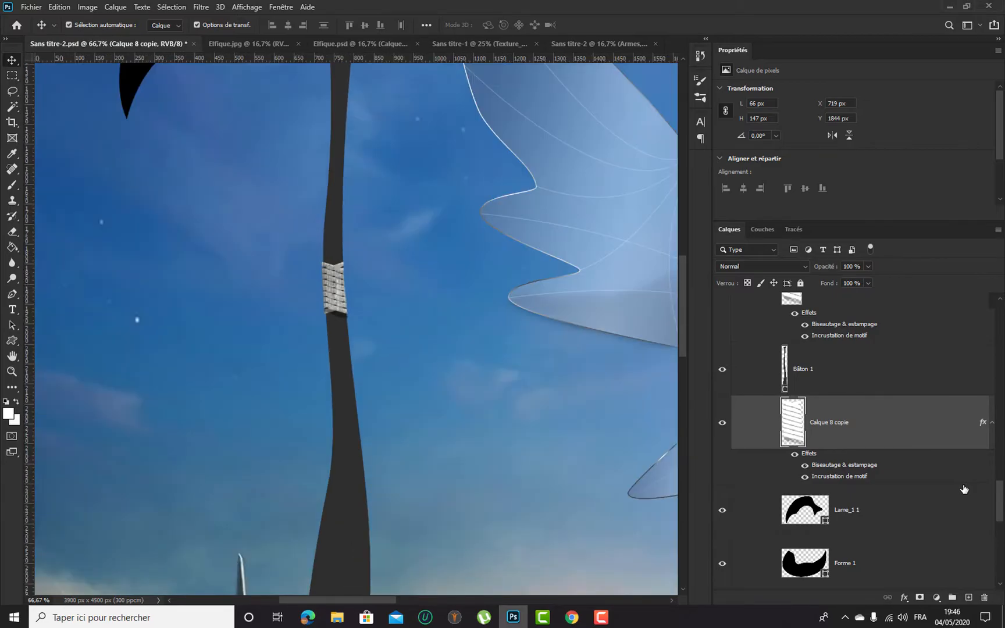
# Make Calque 5, the figure's torso and arms, visible
pyautogui.scroll(2, 867, 383)
pyautogui.scroll(4, 829, 408)
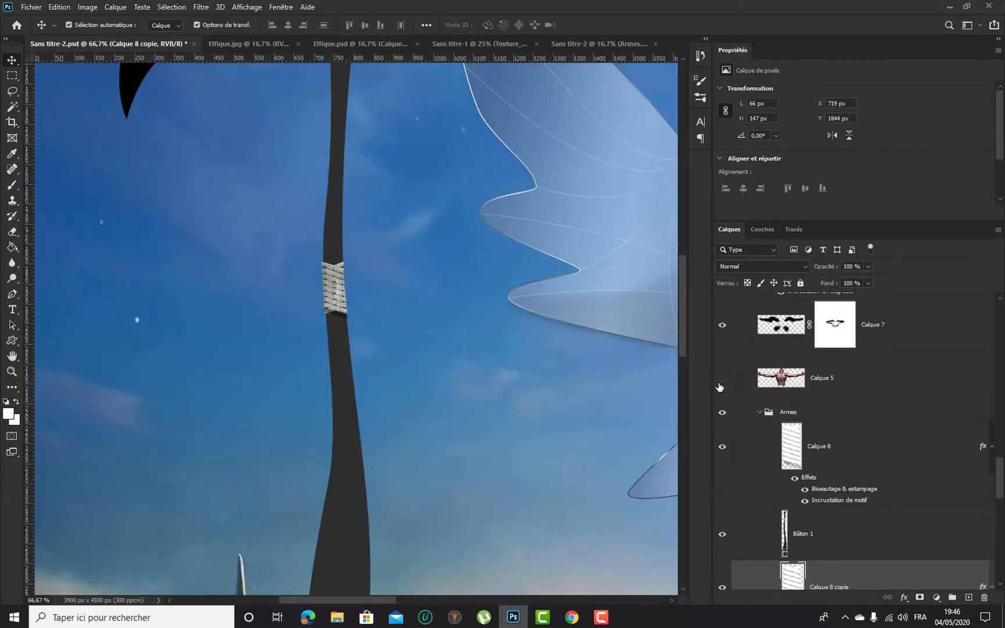
pyautogui.click(722, 378)
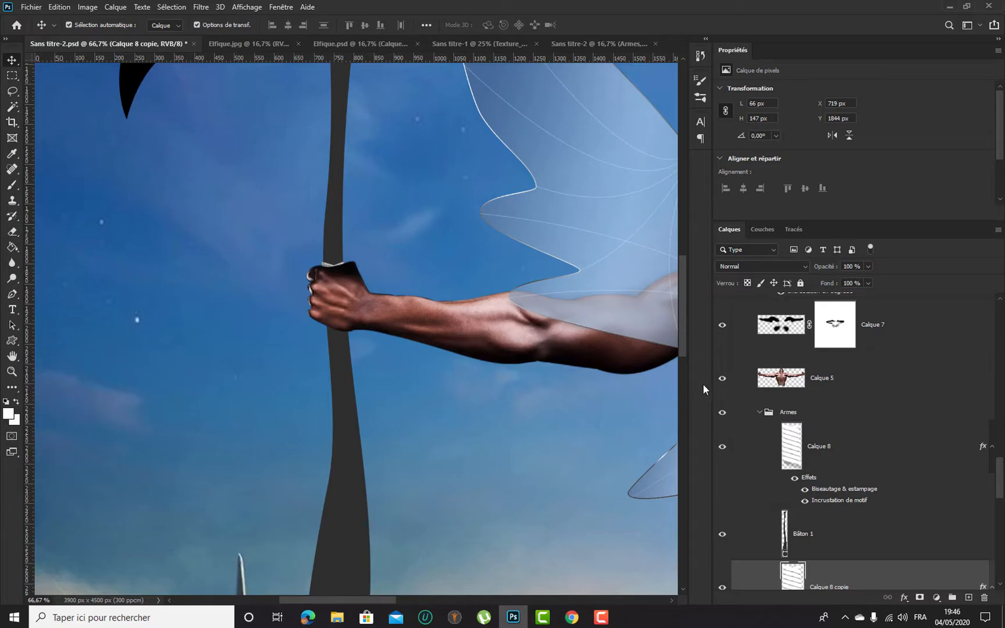
# Enlarge the whole Armes group proportionally to about 117.5 %, keeping the stick in the figure's fist
pyautogui.click(822, 417)
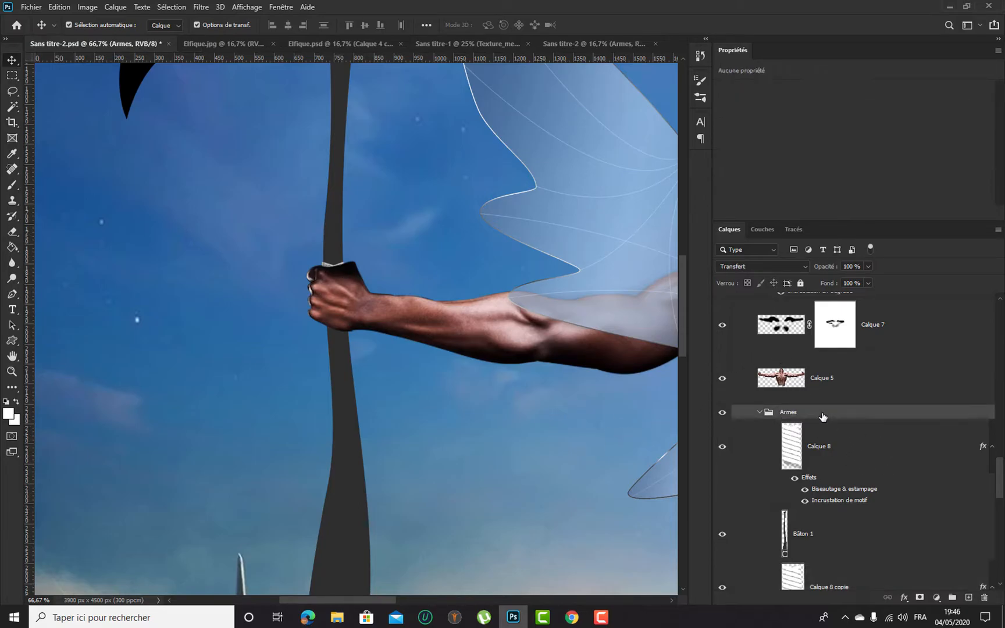
pyautogui.hotkey('ctrl', '-')
pyautogui.hotkey('ctrl', '-')
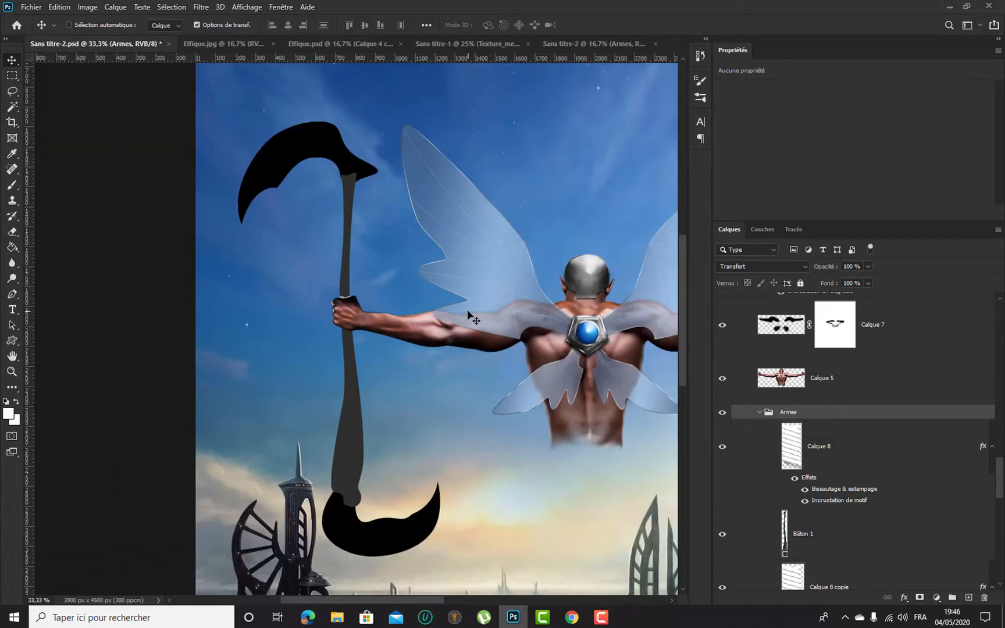
pyautogui.hotkey('ctrl', 't')
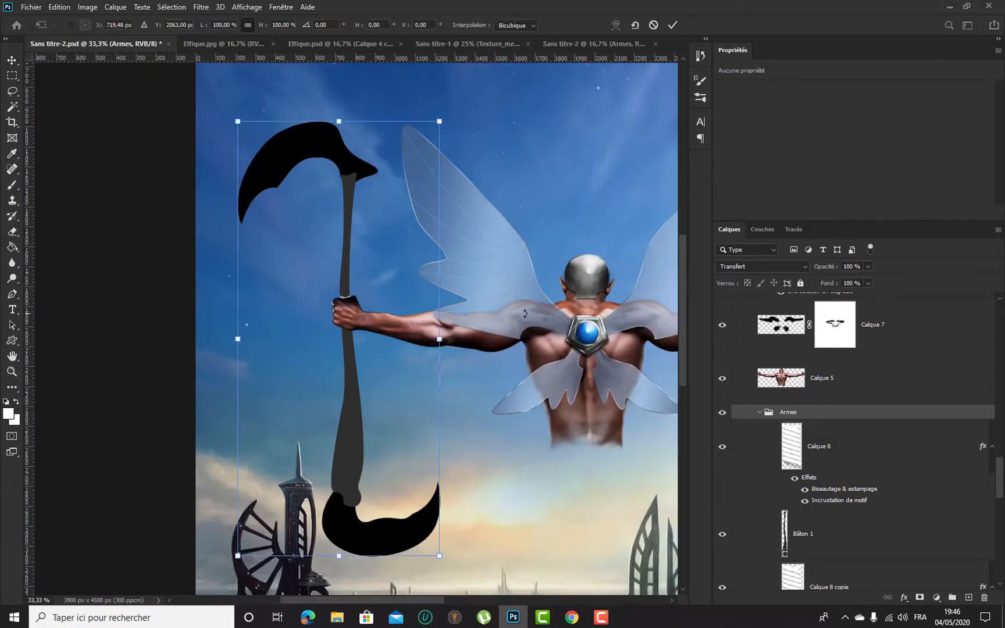
pyautogui.moveTo(341, 120); pyautogui.dragTo(341, 115)
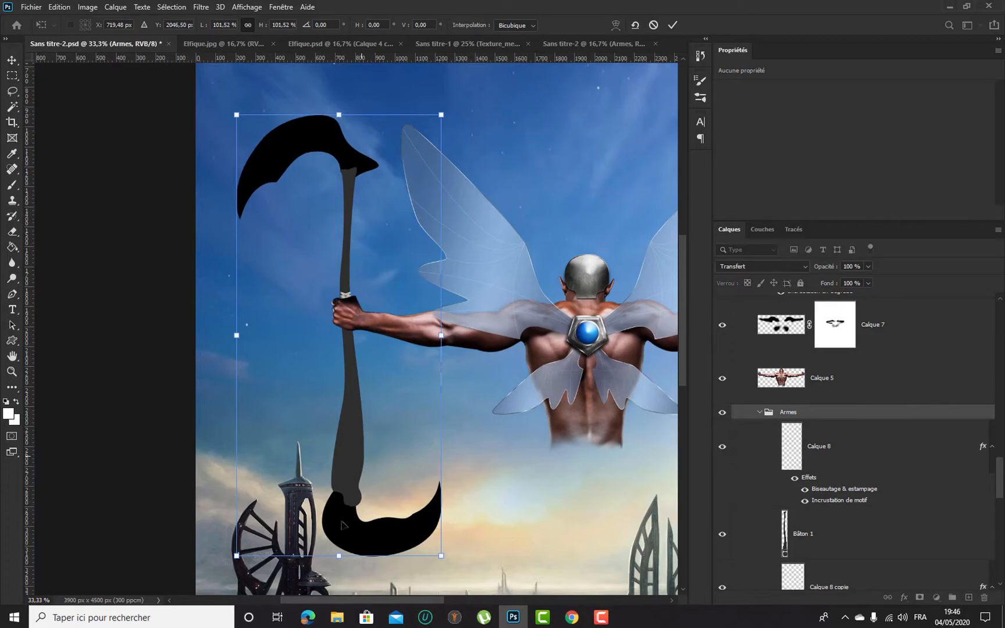
pyautogui.moveTo(337, 557); pyautogui.dragTo(338, 565)
pyautogui.moveTo(338, 115); pyautogui.dragTo(339, 110)
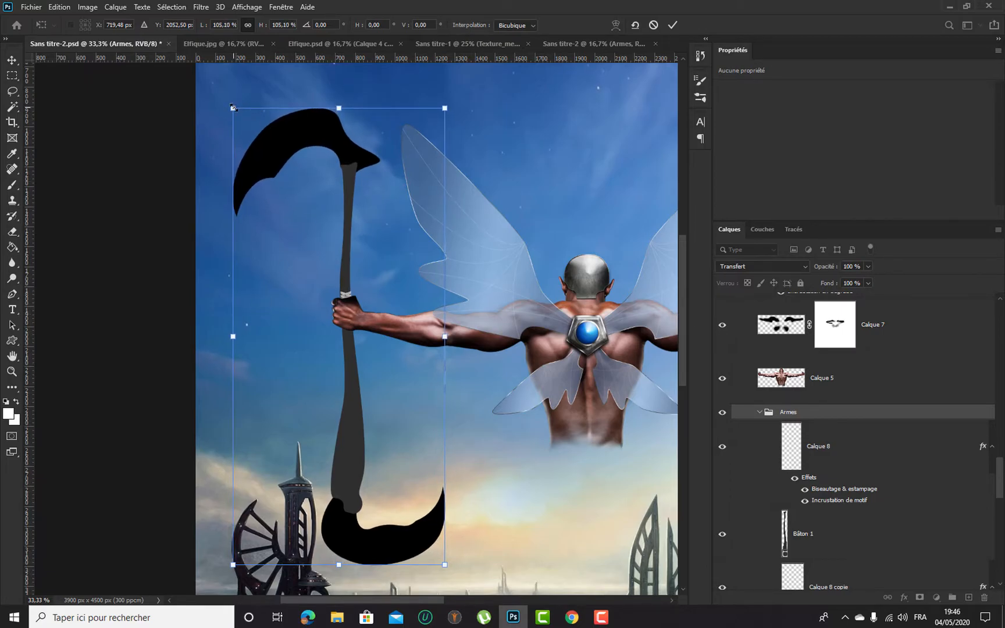
pyautogui.moveTo(230, 104); pyautogui.dragTo(226, 94)
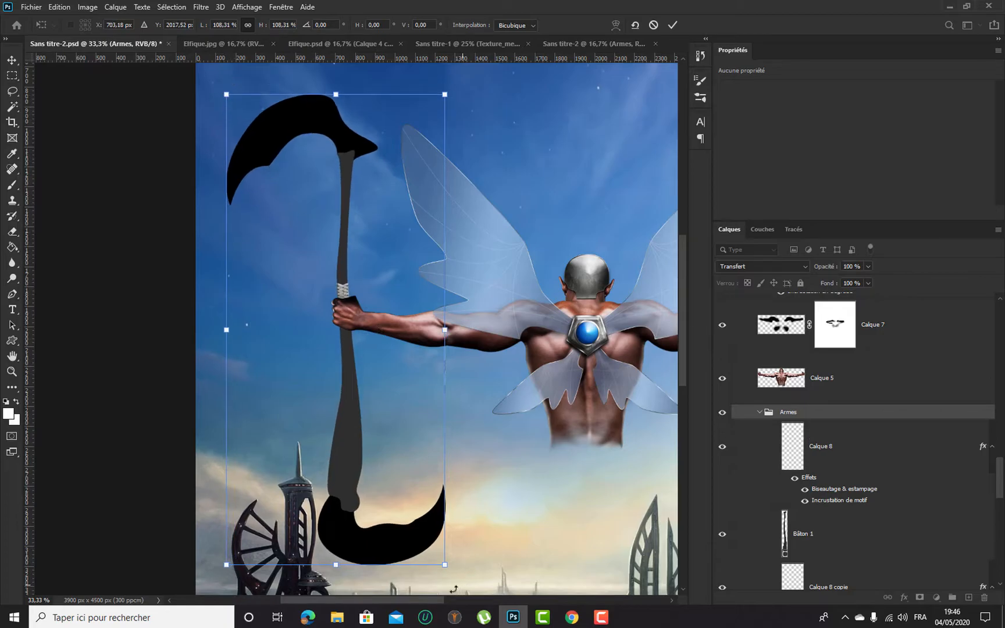
pyautogui.moveTo(445, 569); pyautogui.dragTo(449, 575)
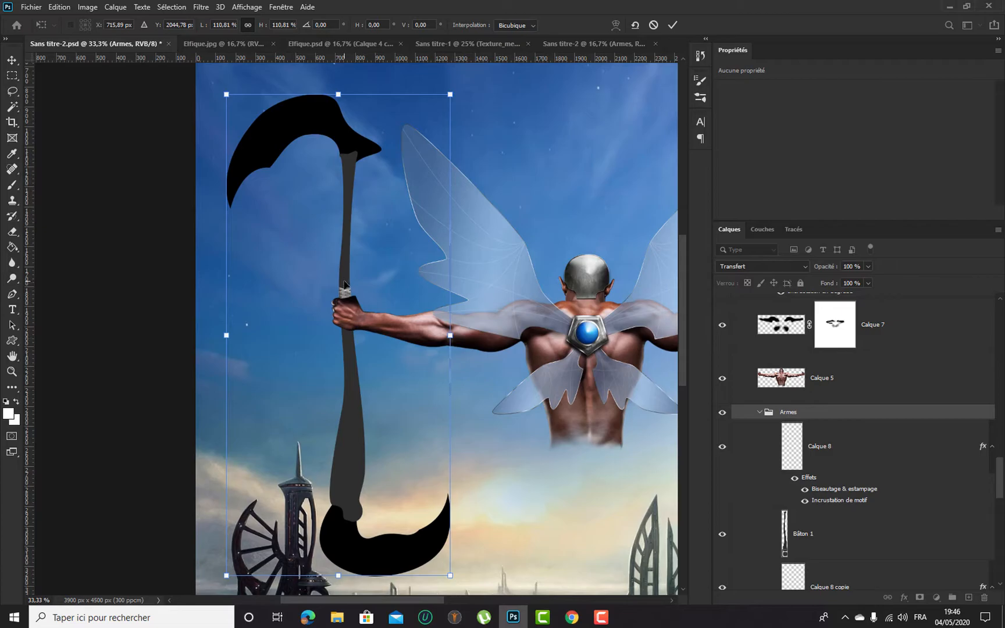
pyautogui.moveTo(344, 288); pyautogui.dragTo(343, 288)
pyautogui.hotkey('ctrl', '-')
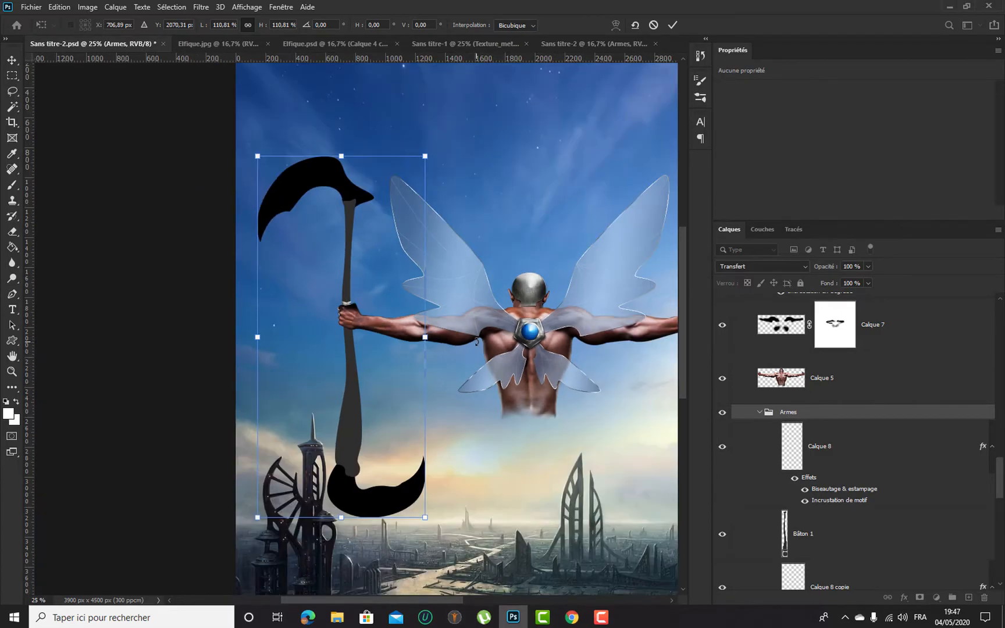
pyautogui.moveTo(426, 518); pyautogui.dragTo(436, 540)
pyautogui.moveTo(360, 409); pyautogui.dragTo(358, 399)
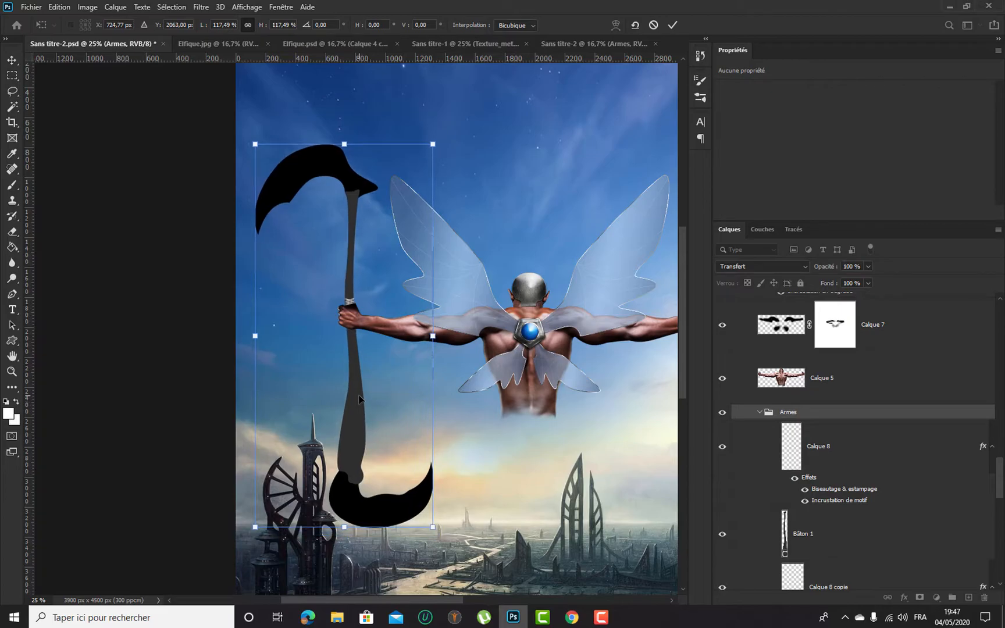
# Fine-tune the Armes group's position so the wrapping shows just above the fist, and apply the transform
pyautogui.scroll(4, 359, 399)
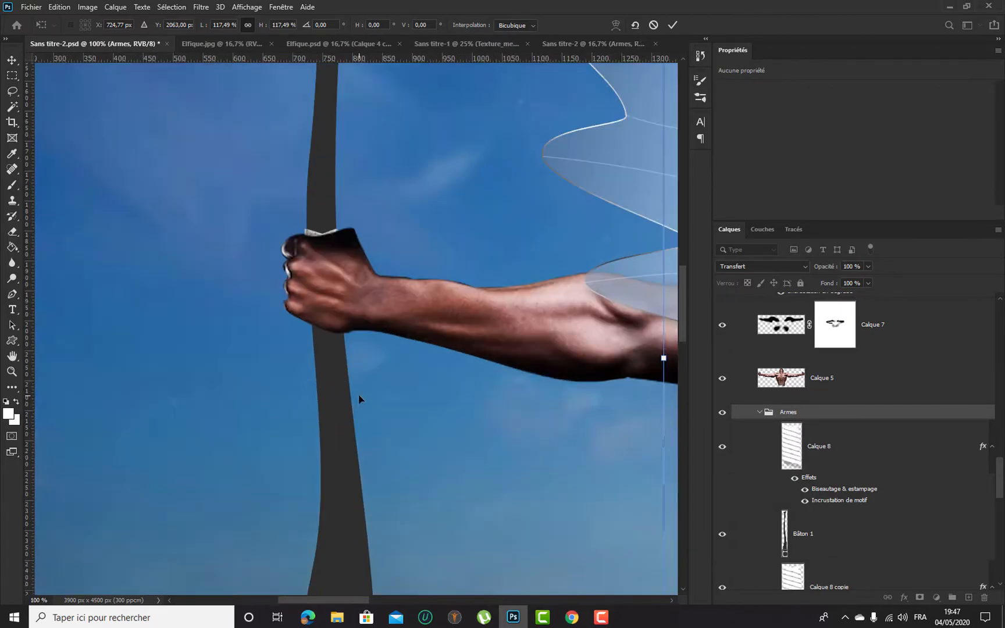
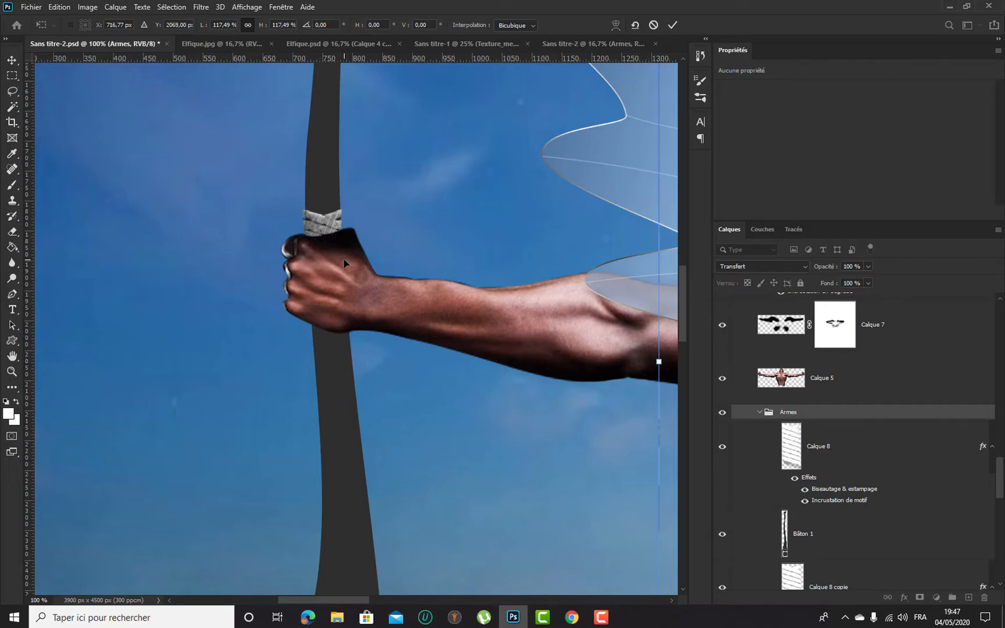
pyautogui.press('Down')
pyautogui.press('Down')
pyautogui.press('Down')
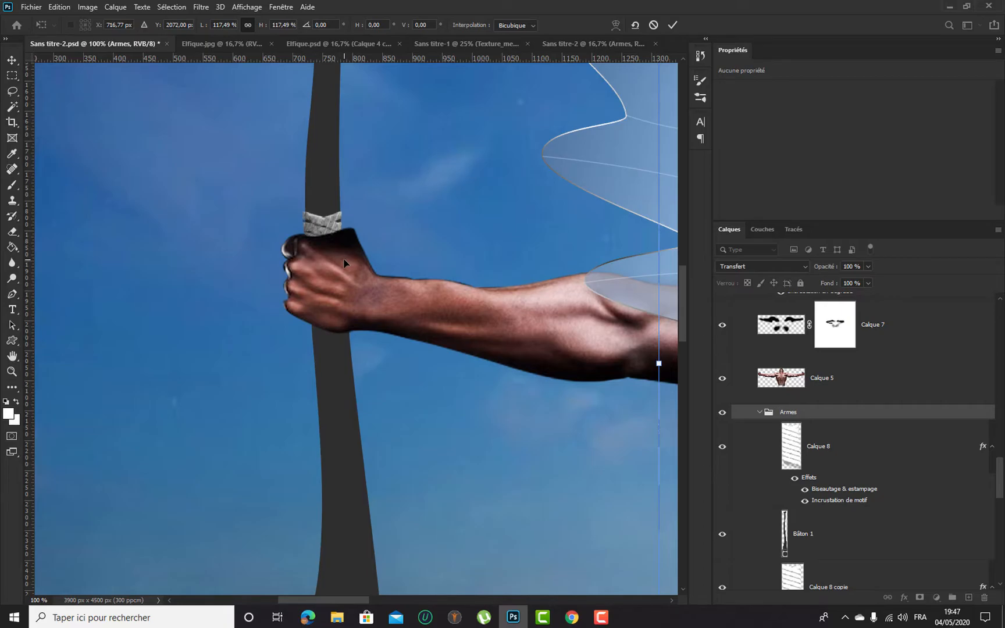
pyautogui.press('Down')
pyautogui.press('Down')
pyautogui.press('Down')
pyautogui.press('Return')
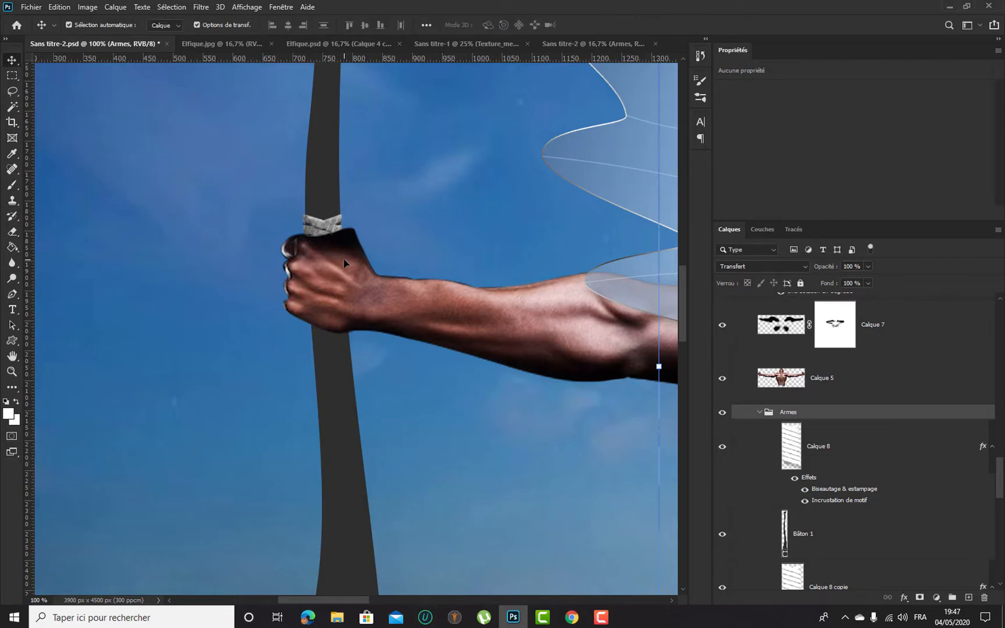
# Examine the enlarged weapon's proportions against the winged figure and its position in the hand
pyautogui.hotkey('ctrl', '-')
pyautogui.hotkey('ctrl', '-')
pyautogui.hotkey('ctrl', '-')
pyautogui.hotkey('ctrl', '-')
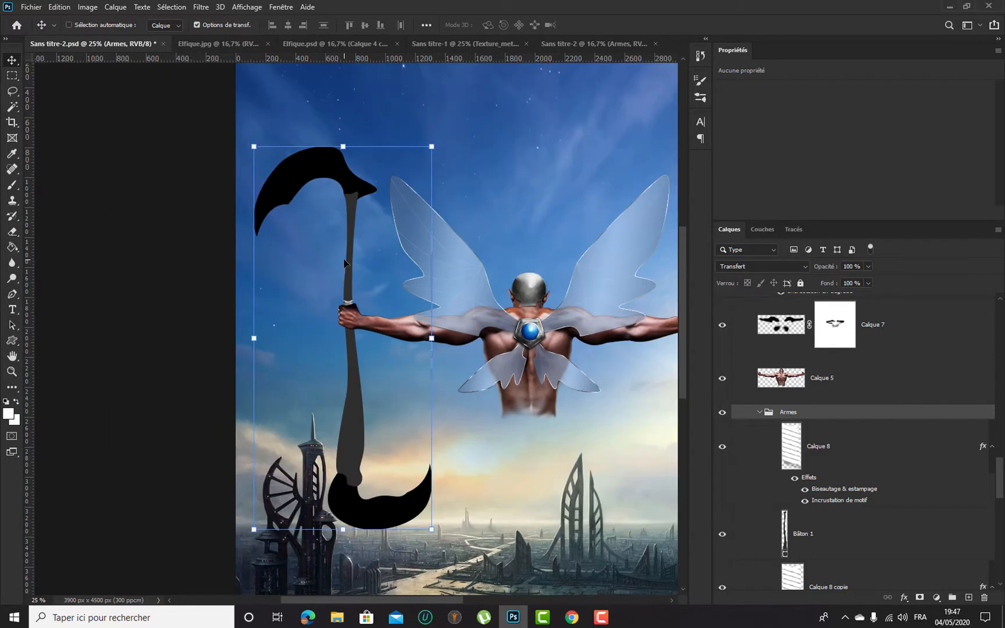
pyautogui.hotkey('ctrl', '-')
pyautogui.hotkey('ctrl', '+')
pyautogui.hotkey('ctrl', '+')
pyautogui.hotkey('ctrl', '+')
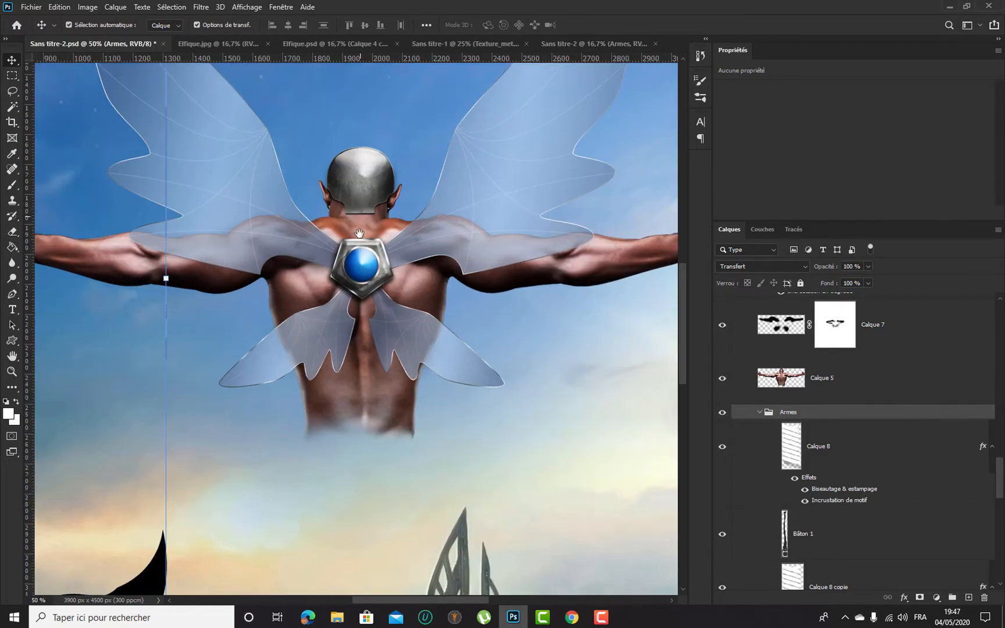
pyautogui.moveTo(359, 233); pyautogui.dragTo(620, 343)
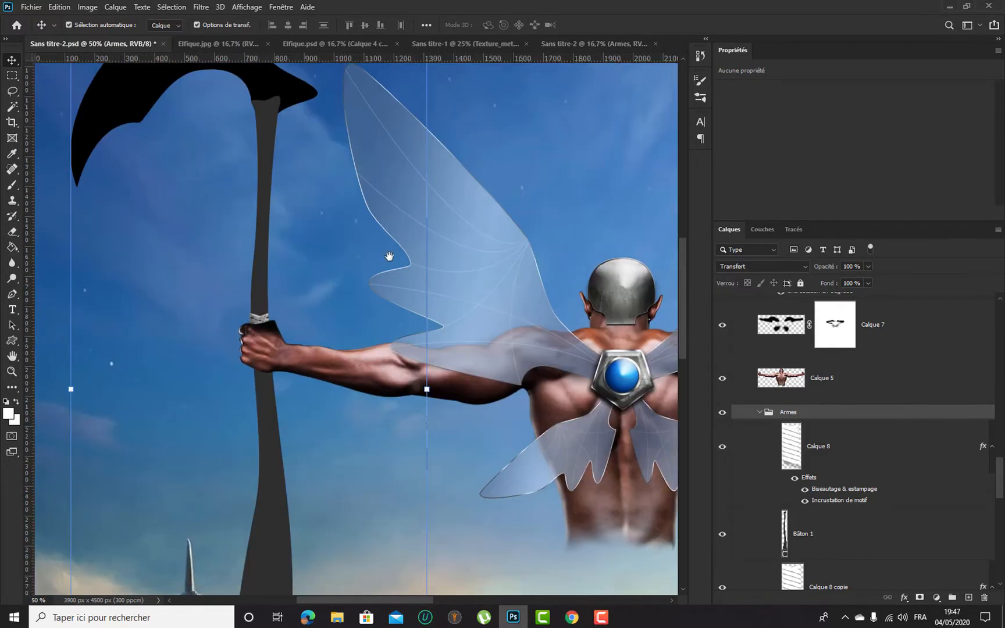
pyautogui.moveTo(324, 205); pyautogui.dragTo(401, 350)
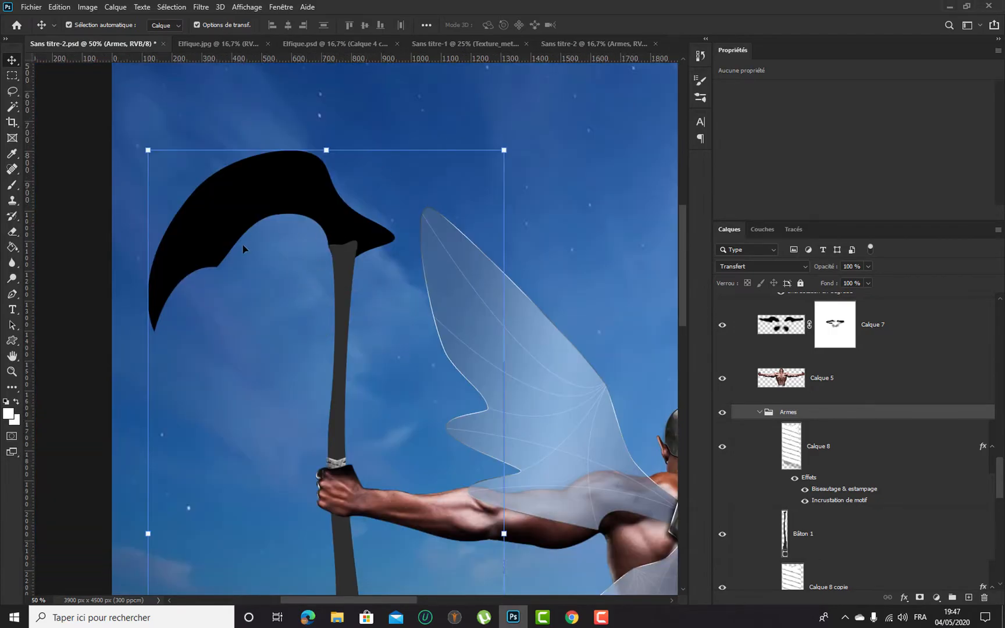
# Apply a reversed blue Incrustation en dégradé to Bâton 1, with Réfléchi style, 43 % opacity, 167° angle and 100 % scale
pyautogui.click(269, 199)
pyautogui.scroll(-3, 931, 411)
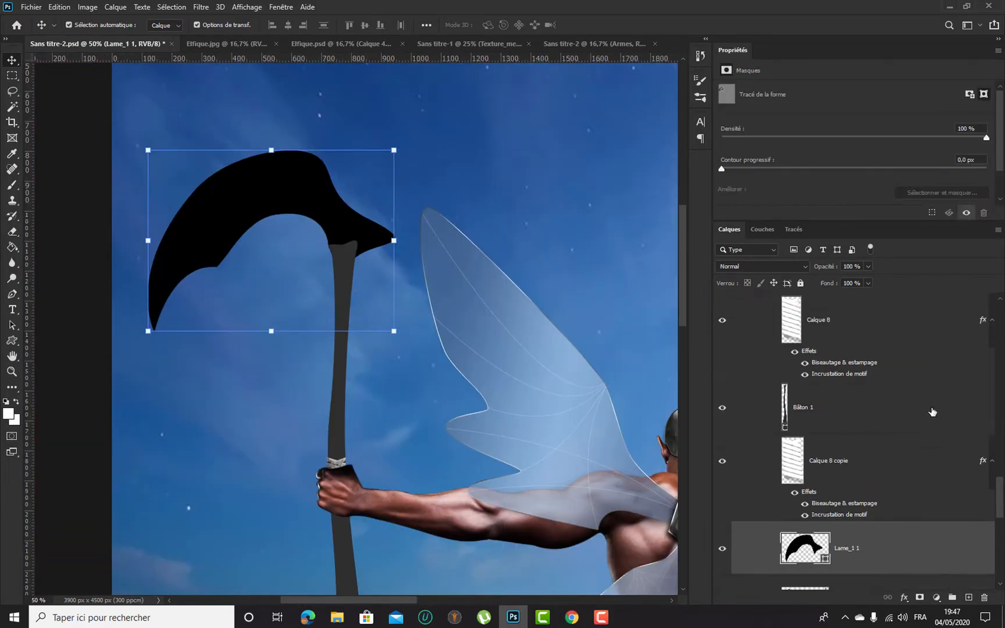
pyautogui.scroll(-3, 932, 412)
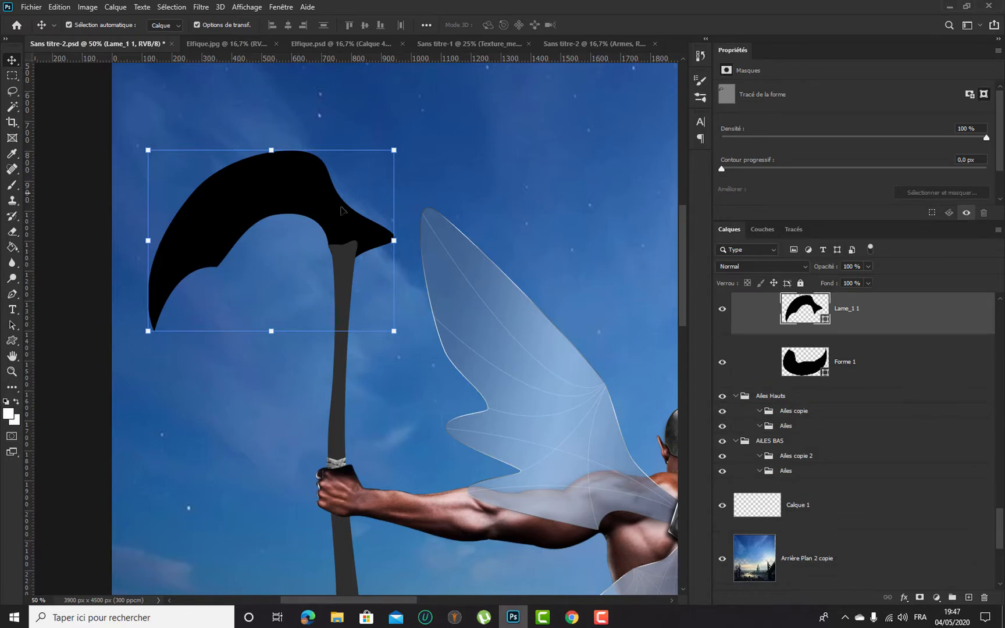
pyautogui.click(342, 272)
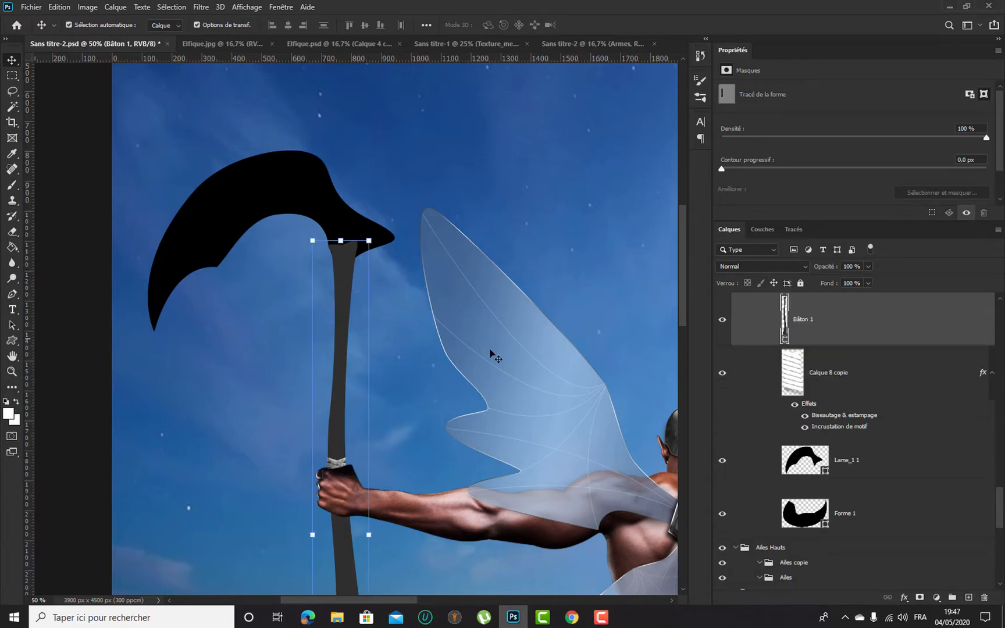
pyautogui.doubleClick(915, 318)
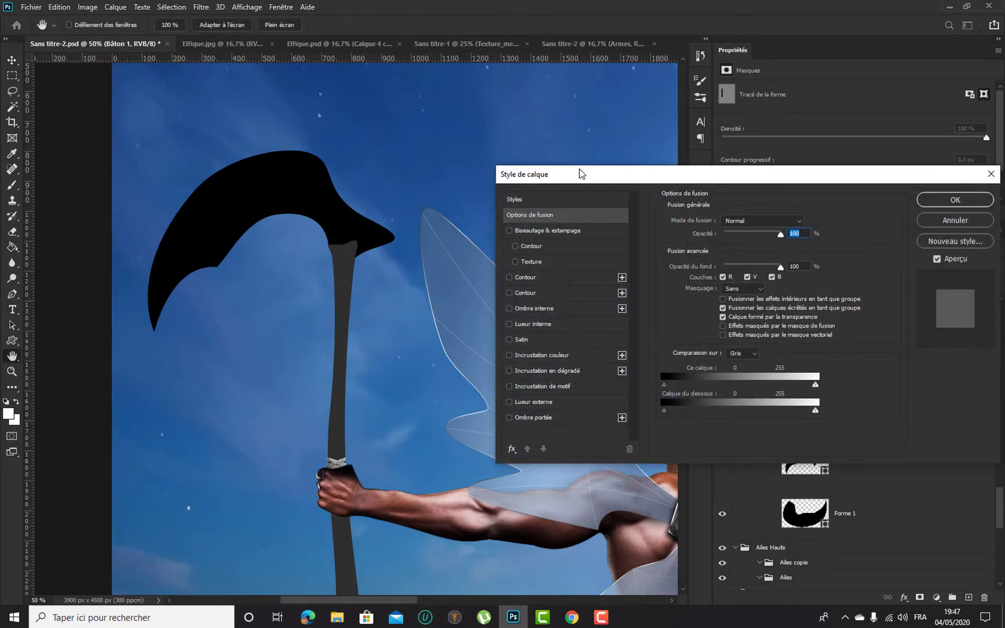
pyautogui.moveTo(580, 170); pyautogui.dragTo(508, 81)
pyautogui.click(510, 284)
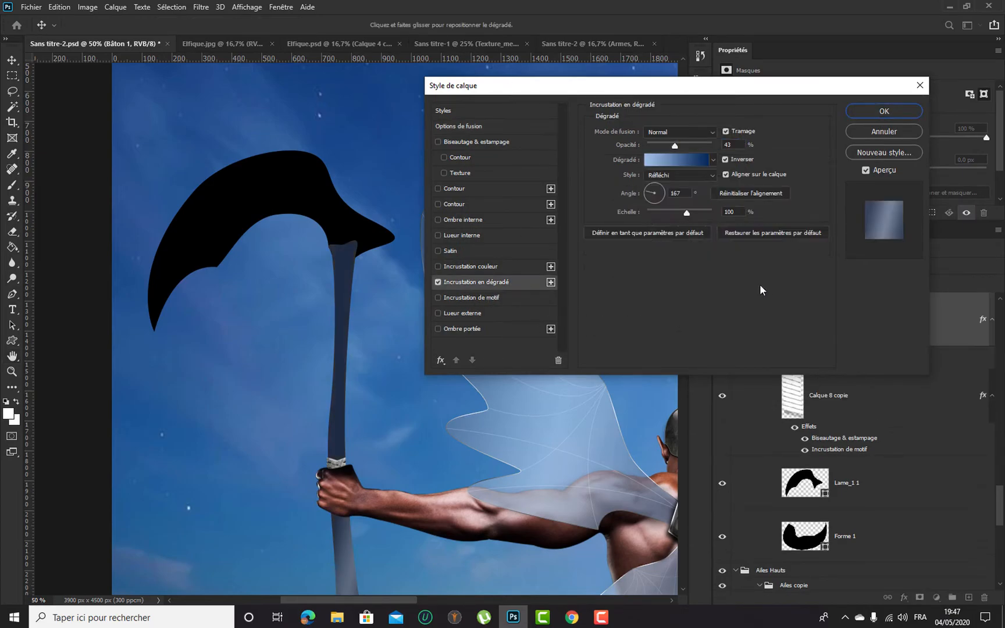
pyautogui.hotkey('ctrl', '-')
pyautogui.hotkey('ctrl', '-')
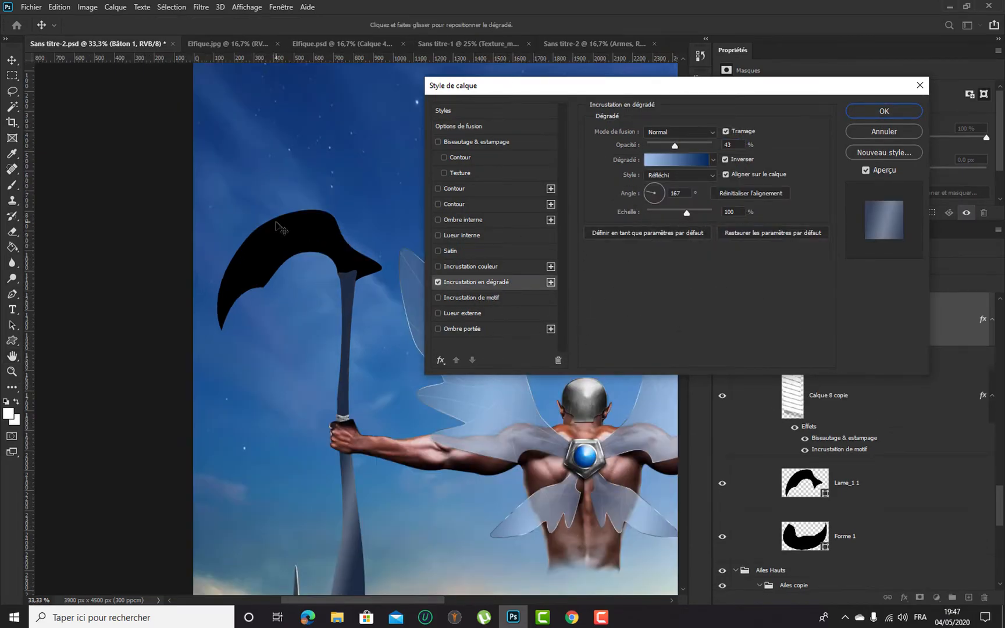
pyautogui.click(883, 110)
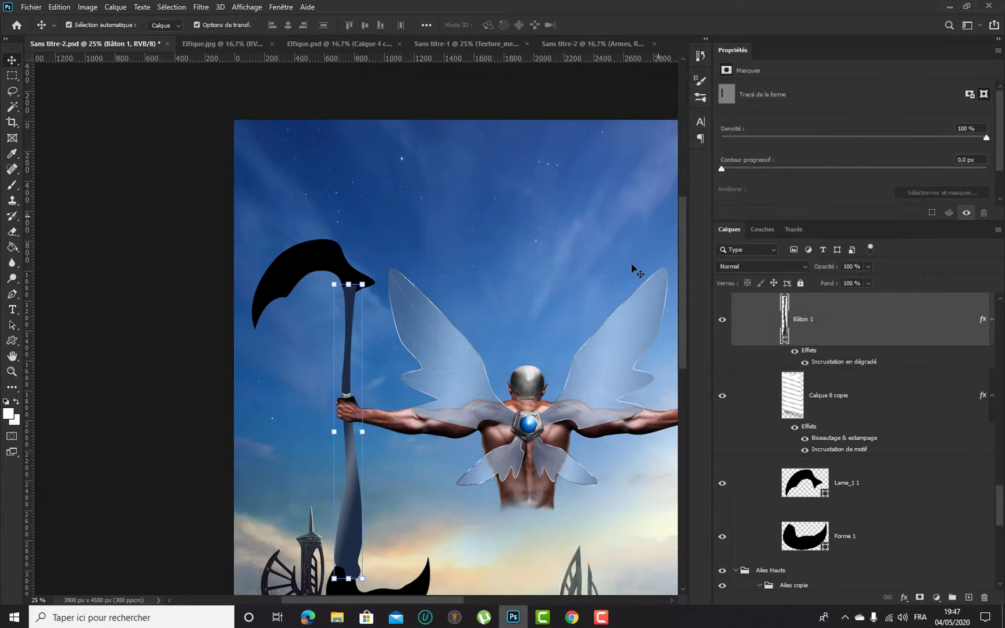
# Keep the Réfléchi style on Bâton 1's Incrustation en dégradé and change its angle to slightly above 0°
pyautogui.doubleClick(831, 363)
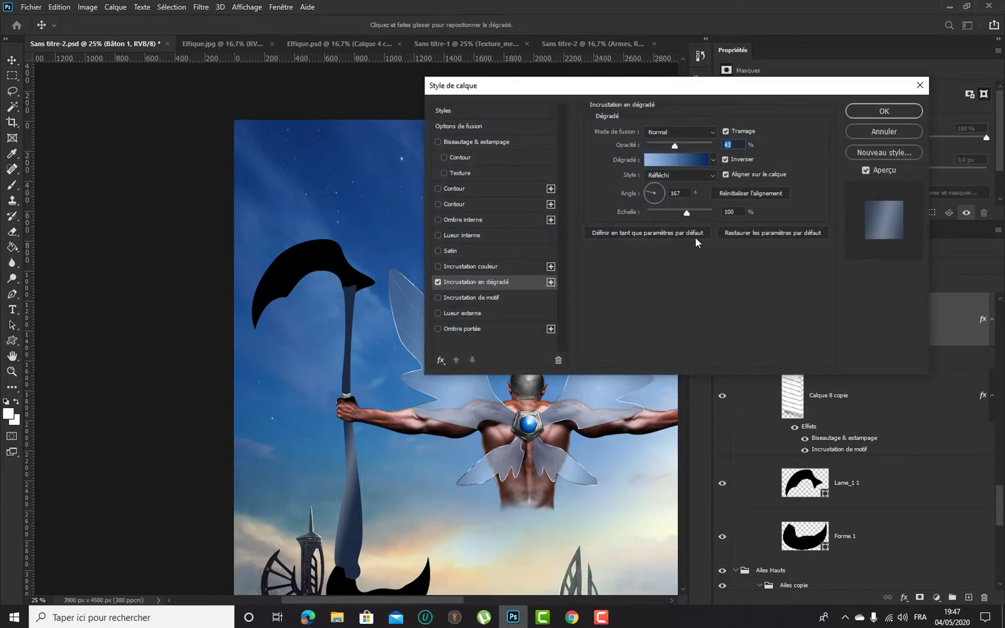
pyautogui.click(680, 173)
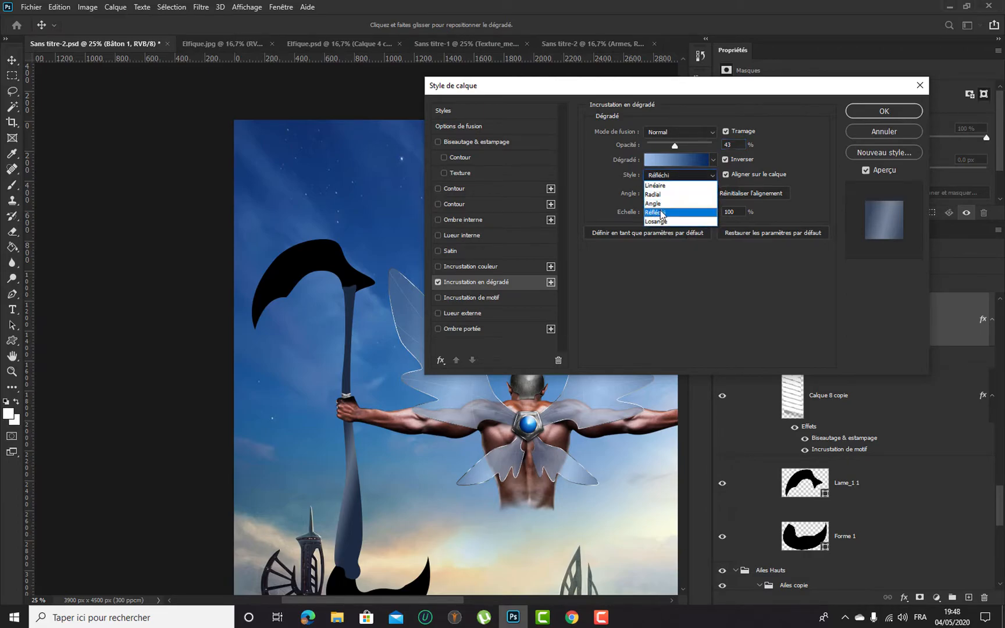
pyautogui.click(672, 212)
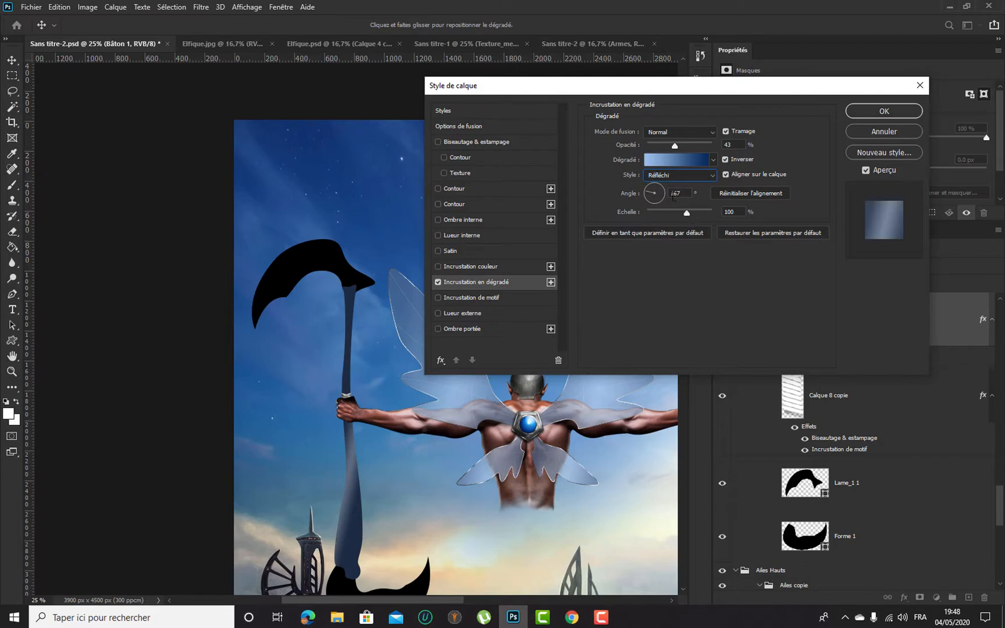
pyautogui.moveTo(683, 193); pyautogui.dragTo(645, 192)
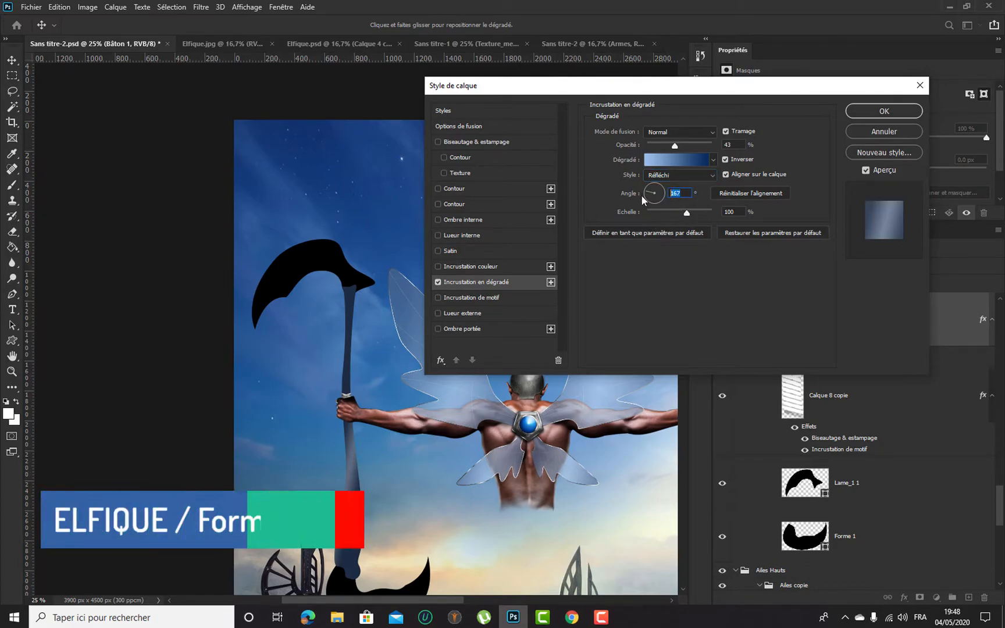
pyautogui.write('0')
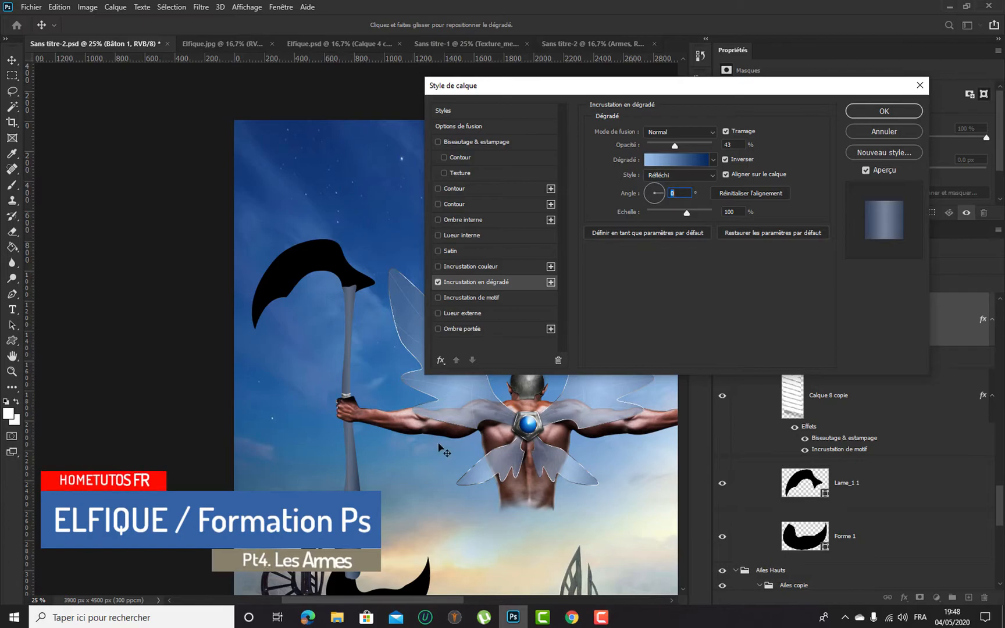
pyautogui.click(663, 195)
pyautogui.press('Up')
pyautogui.press('Up')
pyautogui.press('Up')
pyautogui.press('Up')
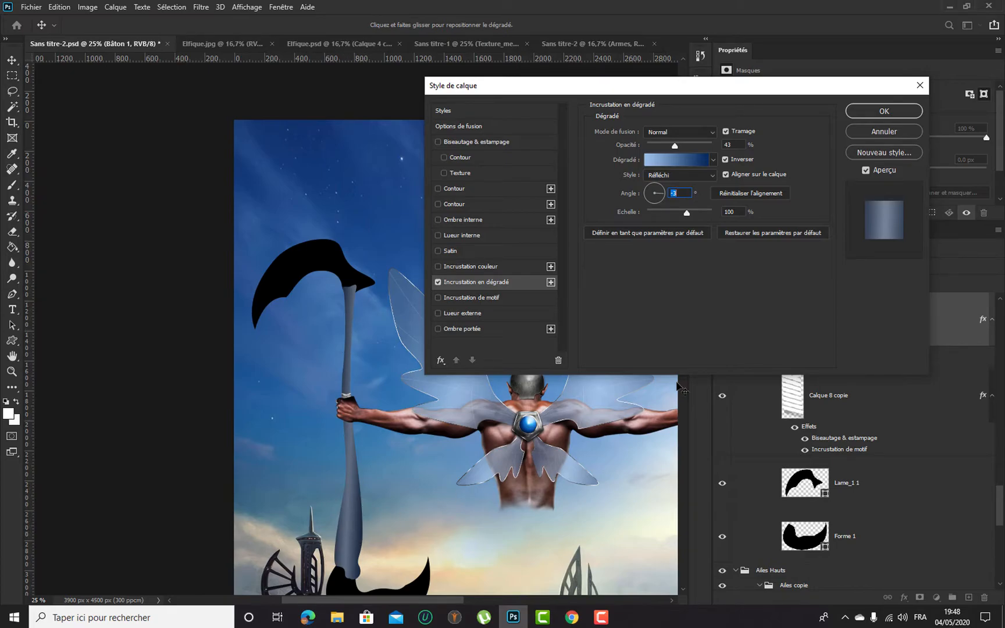
# Recolour the light blue stop at 100 % of Bâton 1's gradient to the warm brown 9d6749
pyautogui.click(686, 160)
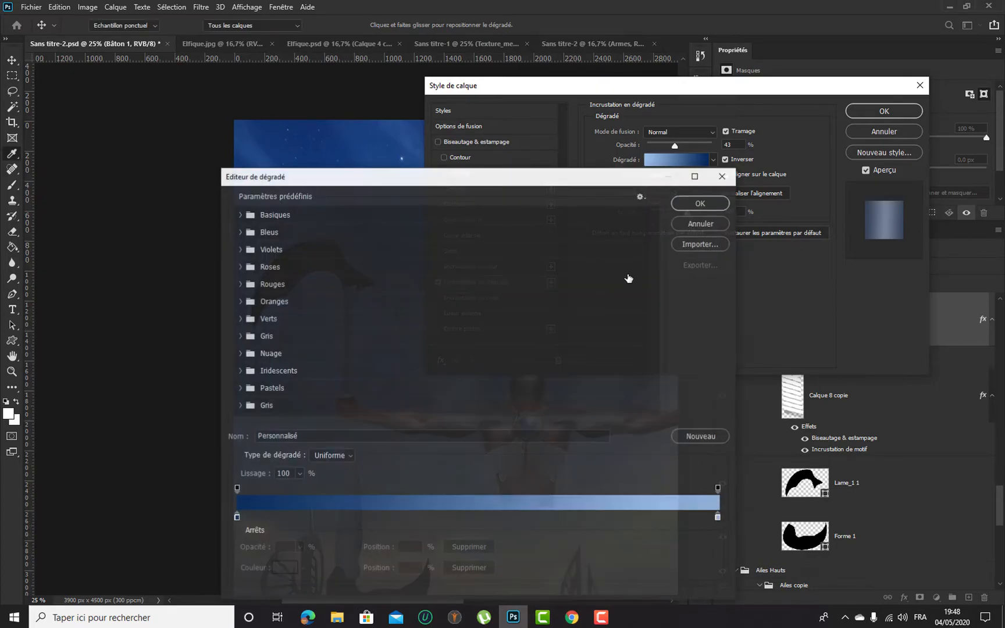
pyautogui.moveTo(514, 176); pyautogui.dragTo(867, 37)
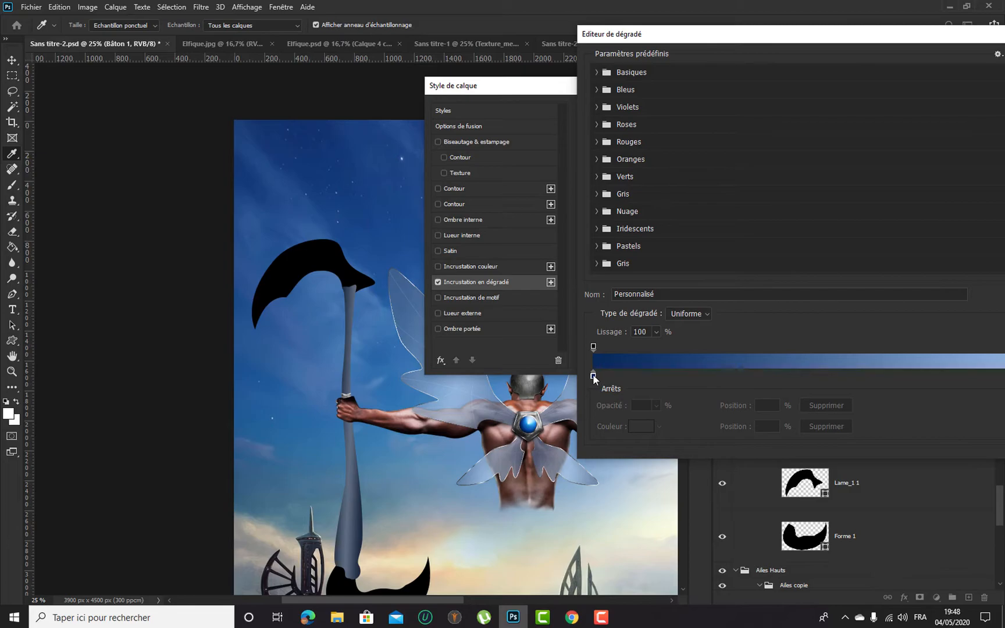
pyautogui.moveTo(755, 36); pyautogui.dragTo(649, 43)
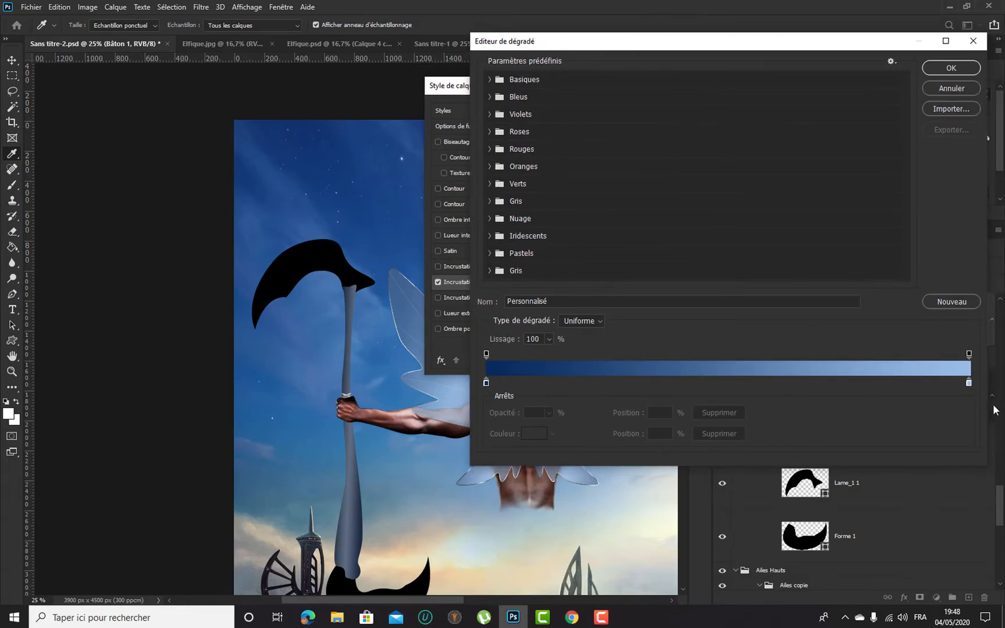
pyautogui.click(968, 383)
pyautogui.click(534, 433)
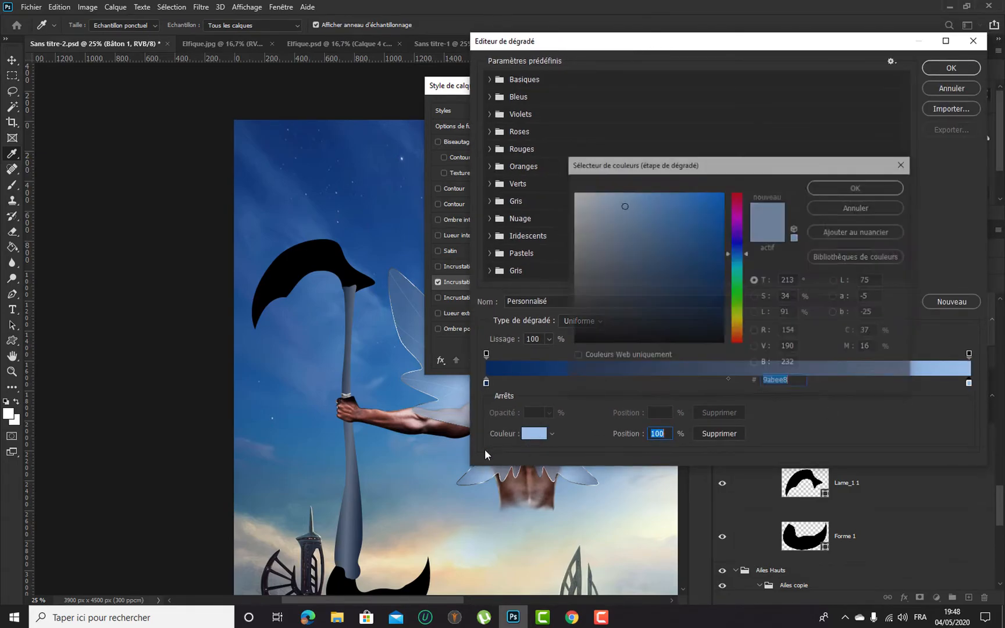
pyautogui.click(736, 326)
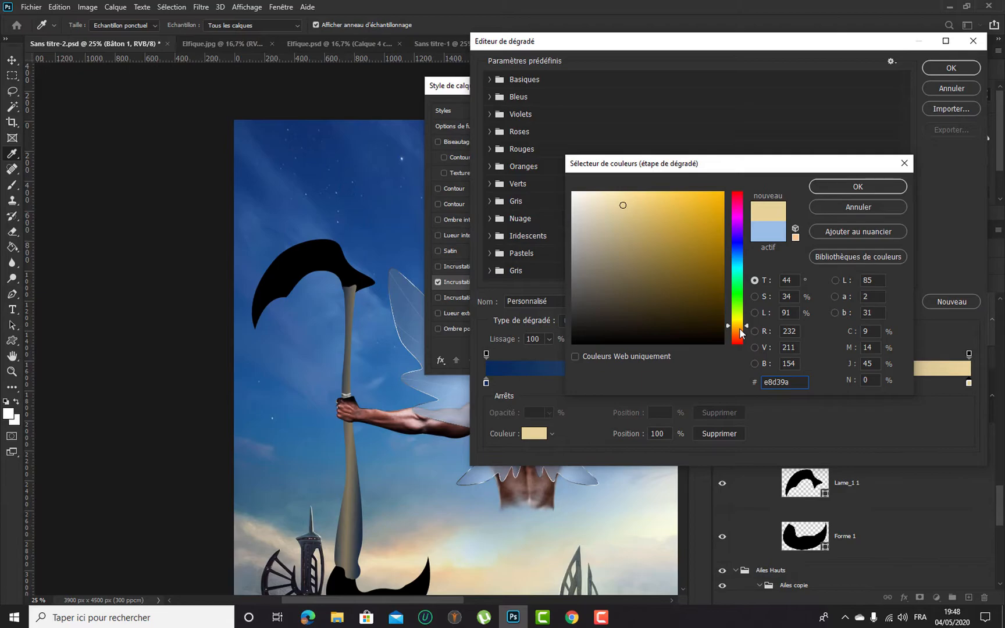
pyautogui.click(736, 335)
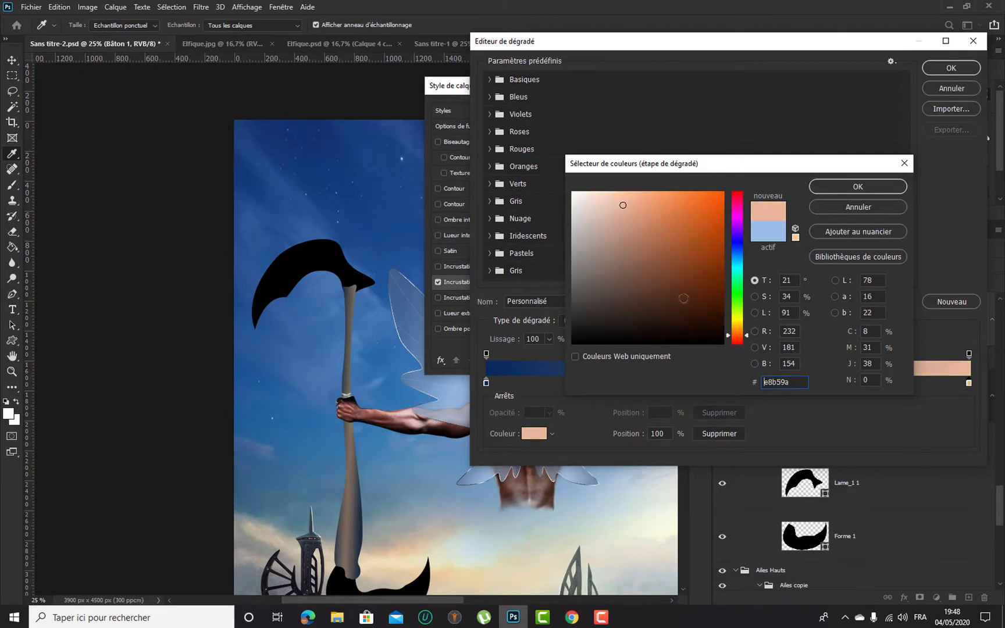
pyautogui.moveTo(693, 303); pyautogui.dragTo(624, 242)
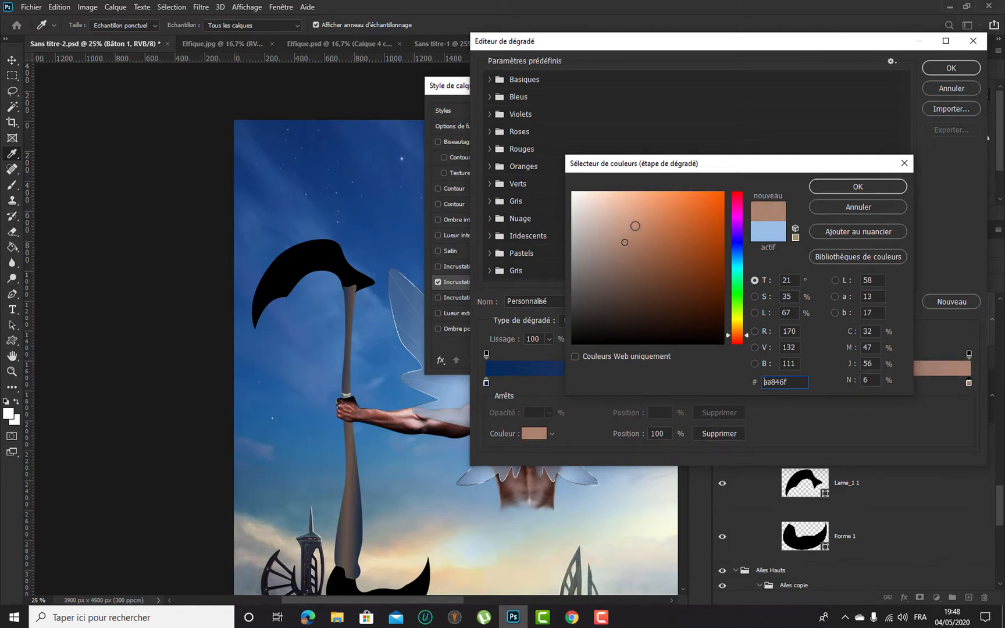
pyautogui.moveTo(645, 227); pyautogui.dragTo(643, 237)
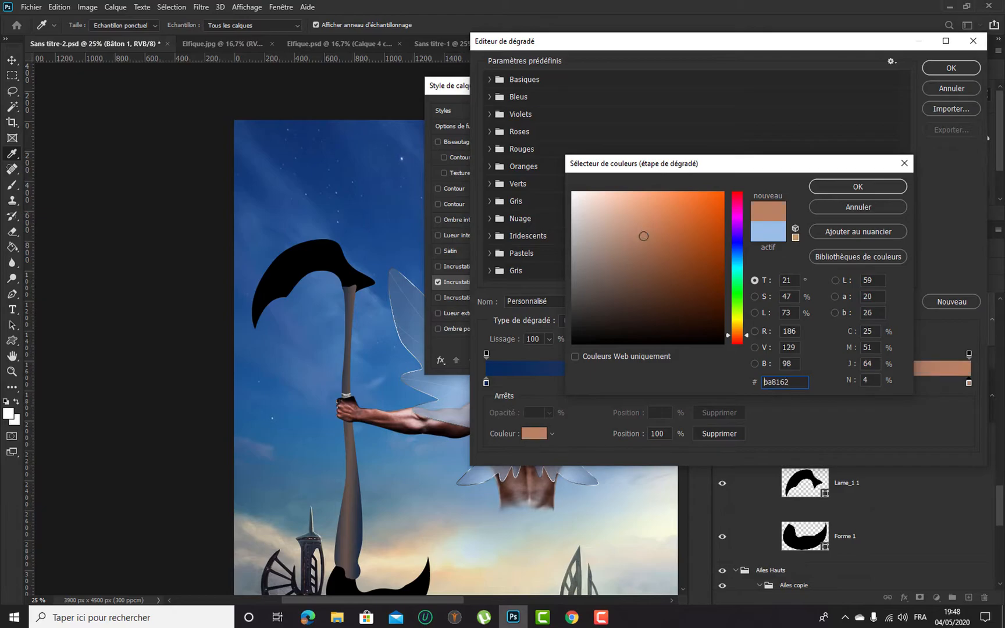
pyautogui.click(630, 286)
pyautogui.click(655, 279)
pyautogui.click(652, 250)
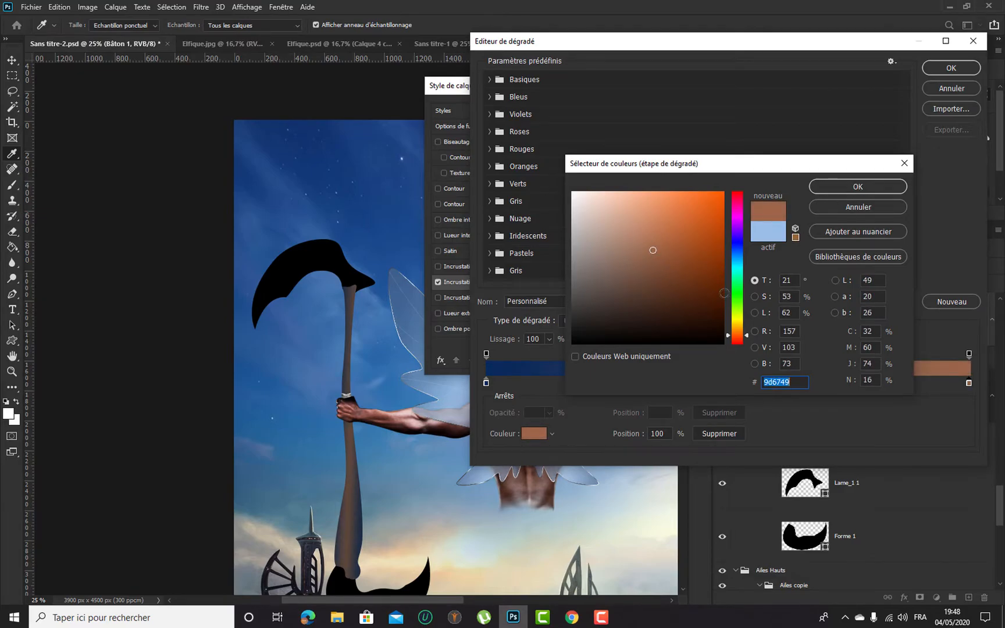
pyautogui.click(858, 186)
# Recolour the dark blue stop at 0 % of Bâton 1's gradient to the dark brown 34261b
pyautogui.click(487, 383)
pyautogui.click(529, 434)
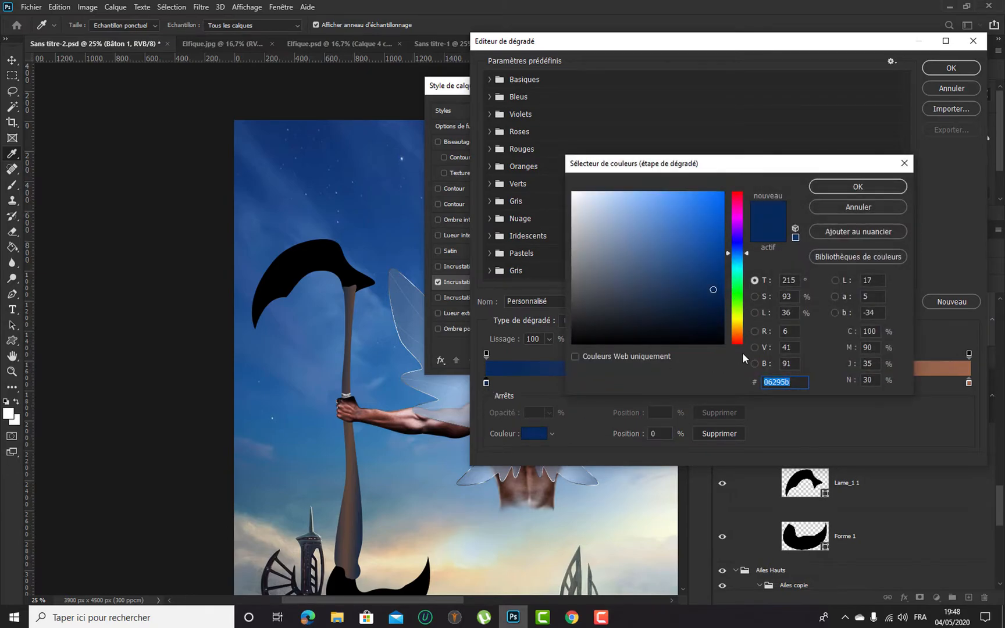
pyautogui.click(737, 333)
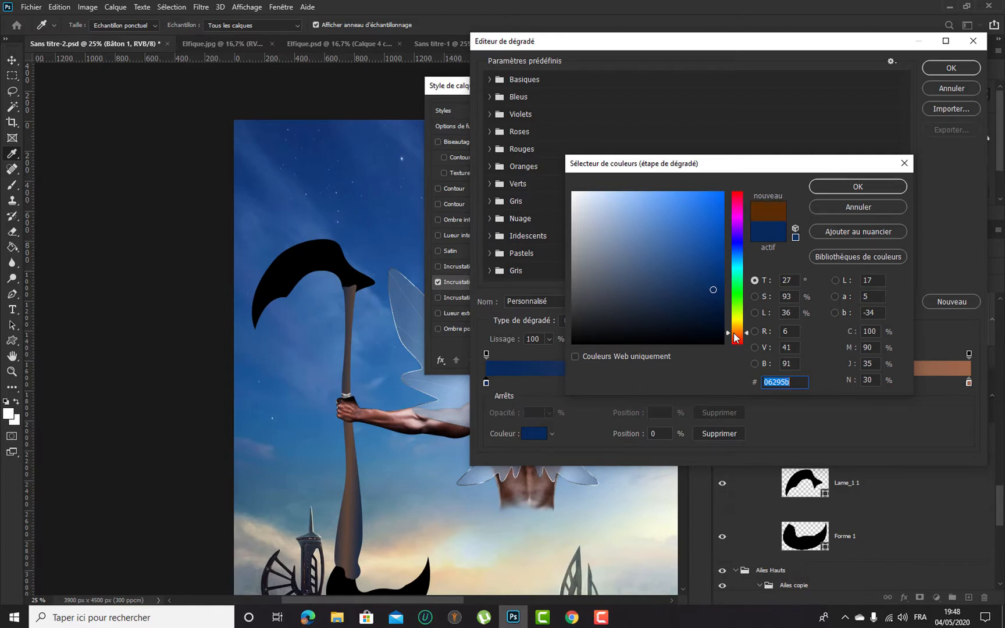
pyautogui.click(676, 309)
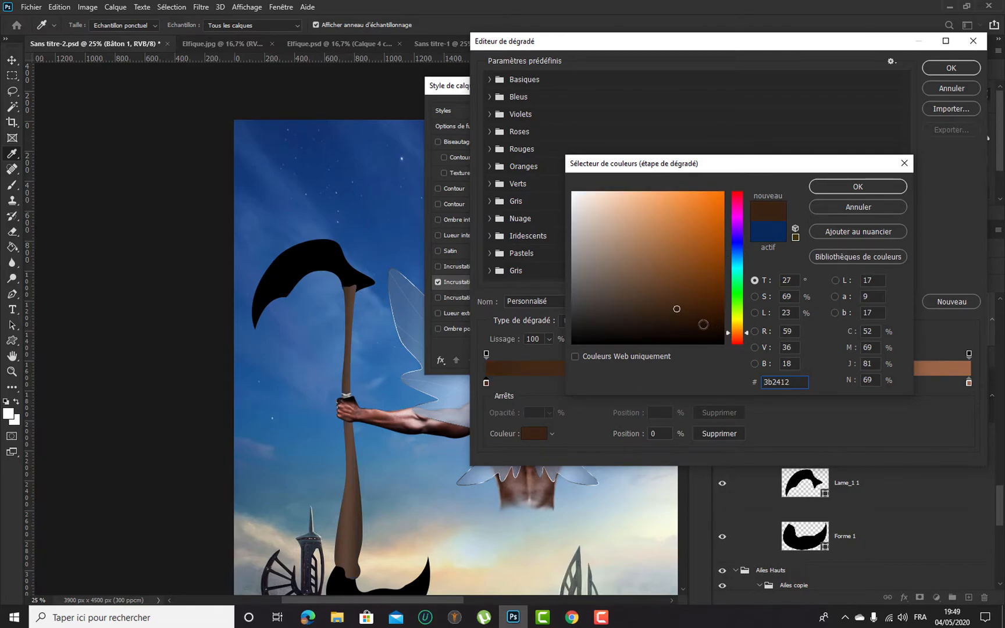
pyautogui.click(650, 307)
pyautogui.moveTo(632, 293)
pyautogui.mouseDown()
pyautogui.moveTo(636, 324)
pyautogui.moveTo(614, 330)
pyautogui.mouseUp()
pyautogui.click(826, 187)
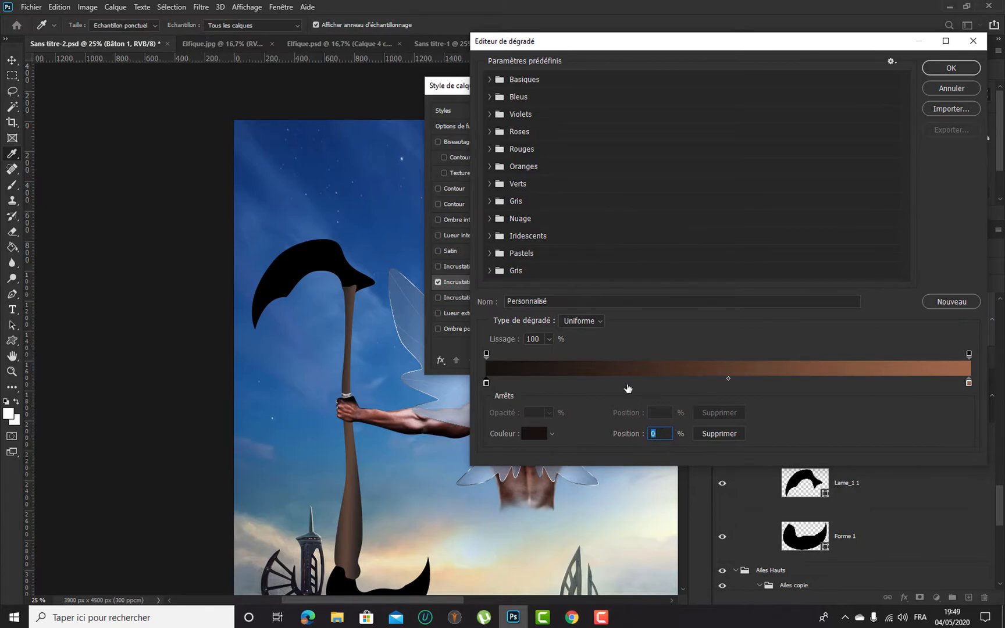
pyautogui.click(538, 434)
pyautogui.moveTo(642, 313); pyautogui.dragTo(644, 312)
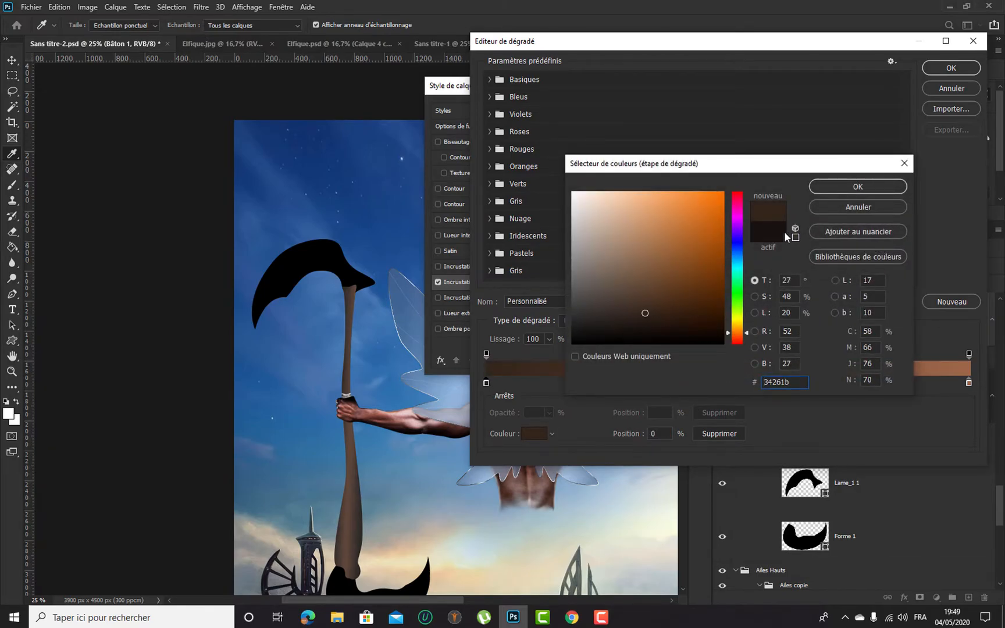
pyautogui.click(832, 187)
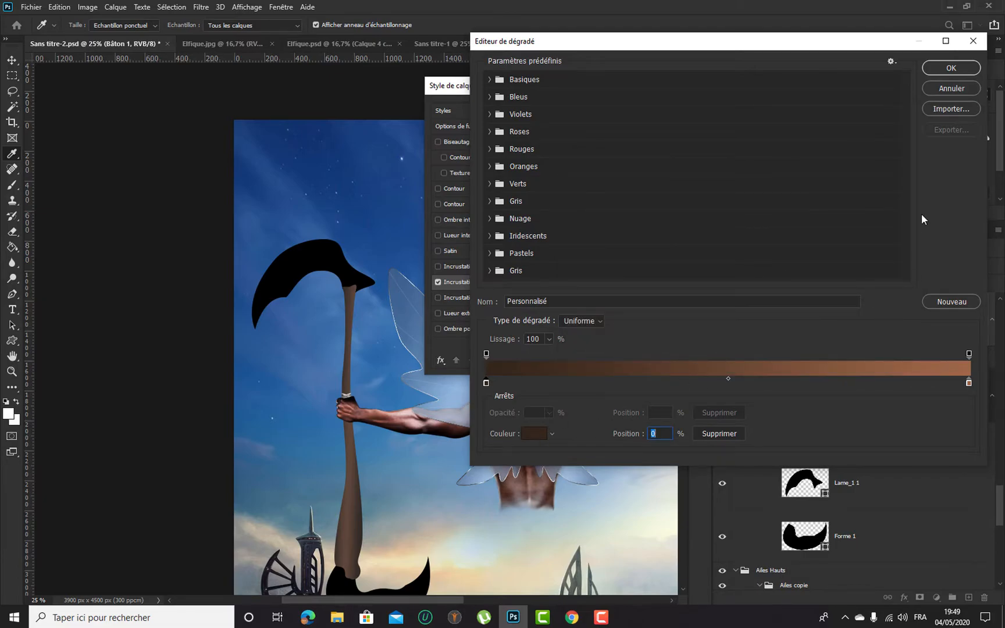
# Accept the staff's brown gradient and add a Pattern Overlay with its scale set to 245%
pyautogui.click(951, 68)
pyautogui.moveTo(509, 97); pyautogui.dragTo(514, 77)
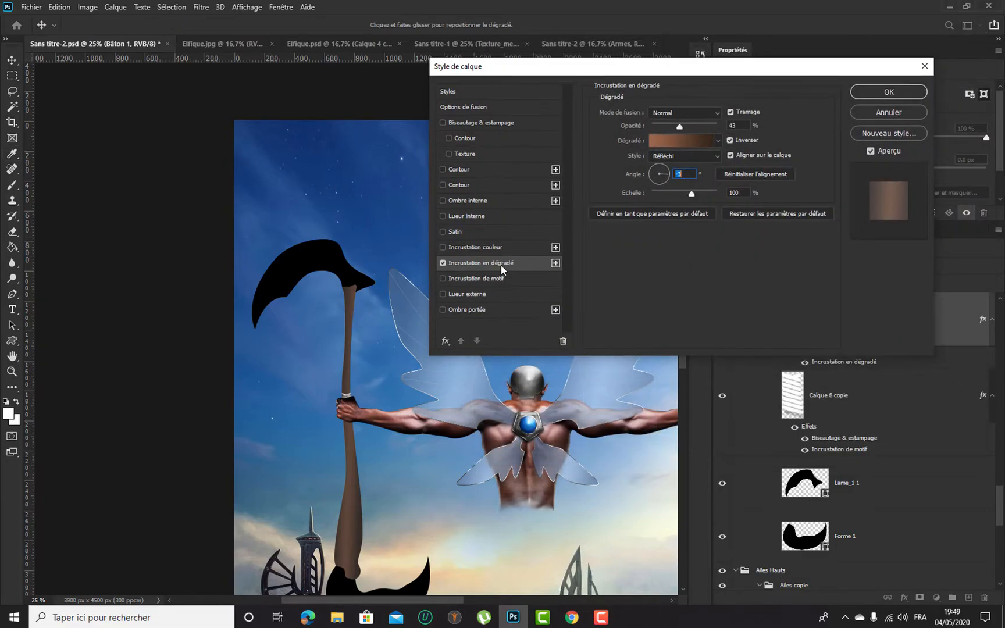
pyautogui.click(523, 280)
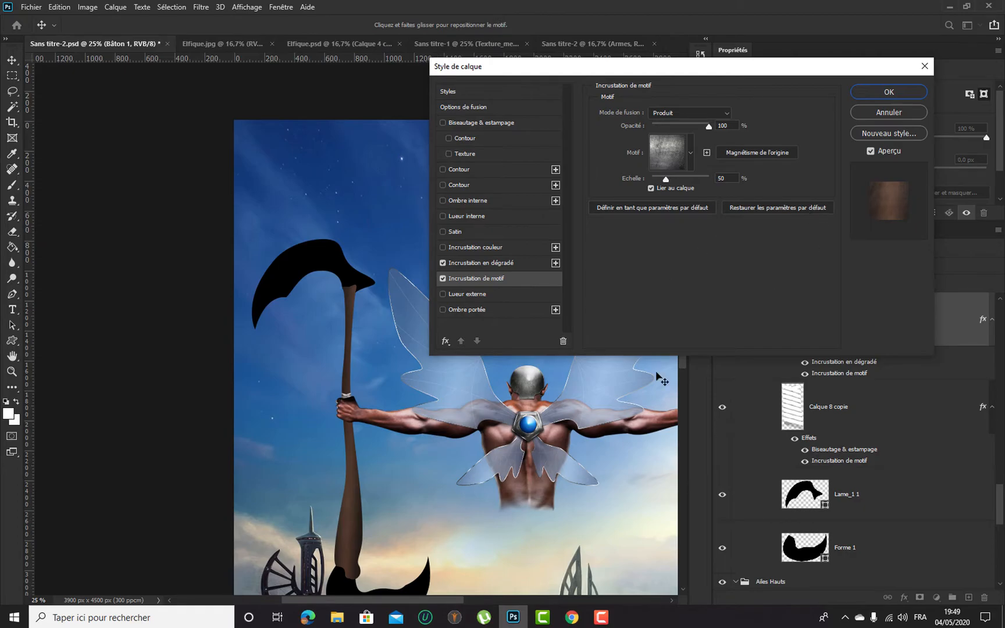
pyautogui.scroll(1, 307, 497)
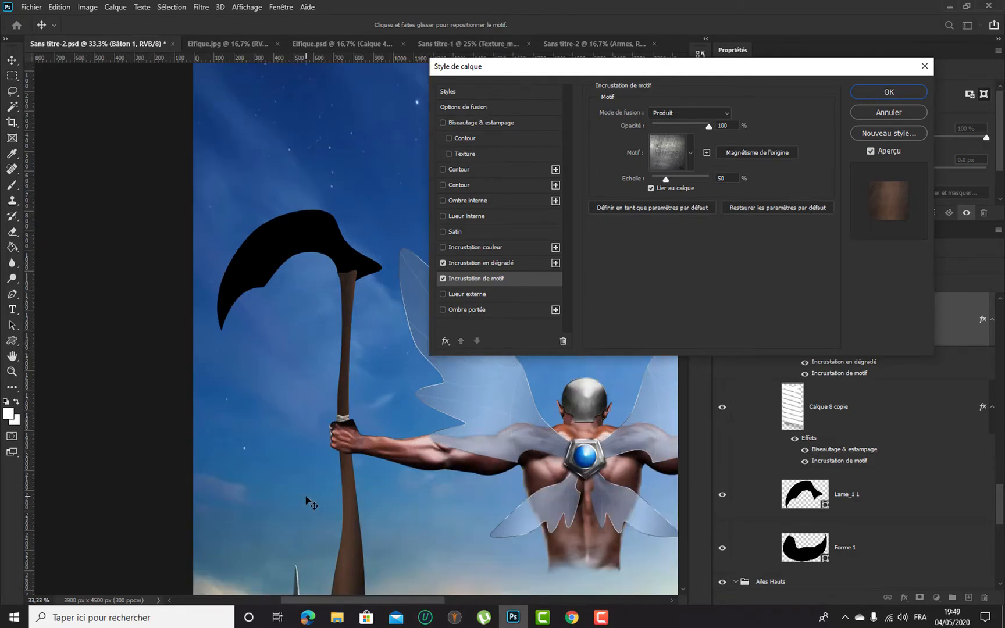
pyautogui.scroll(-3, 371, 407)
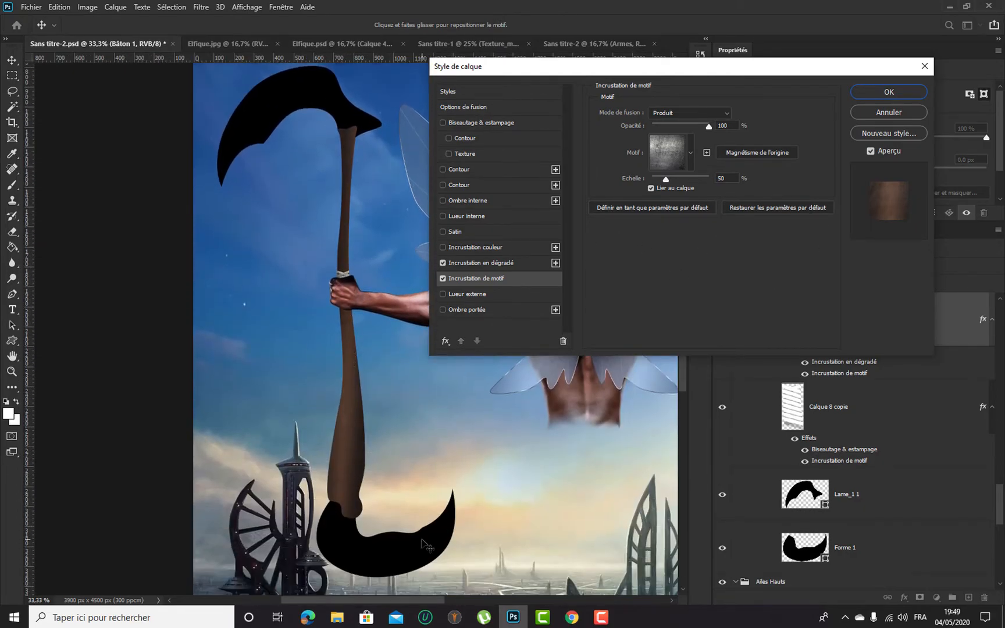
pyautogui.scroll(1, 427, 543)
pyautogui.scroll(-1, 392, 500)
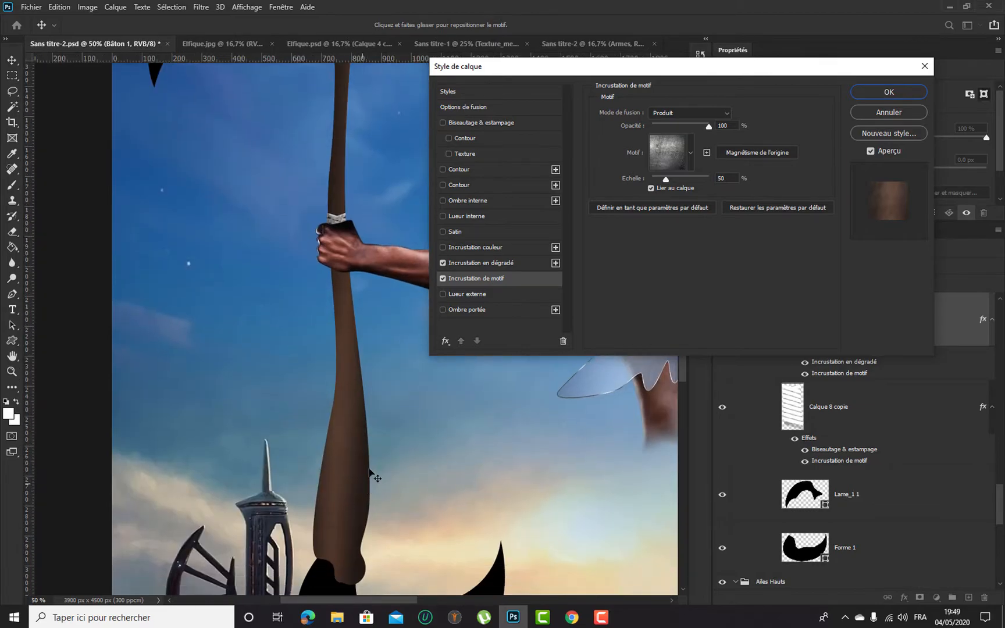
pyautogui.moveTo(667, 182); pyautogui.dragTo(686, 185)
pyautogui.hotkey('ctrl', '-')
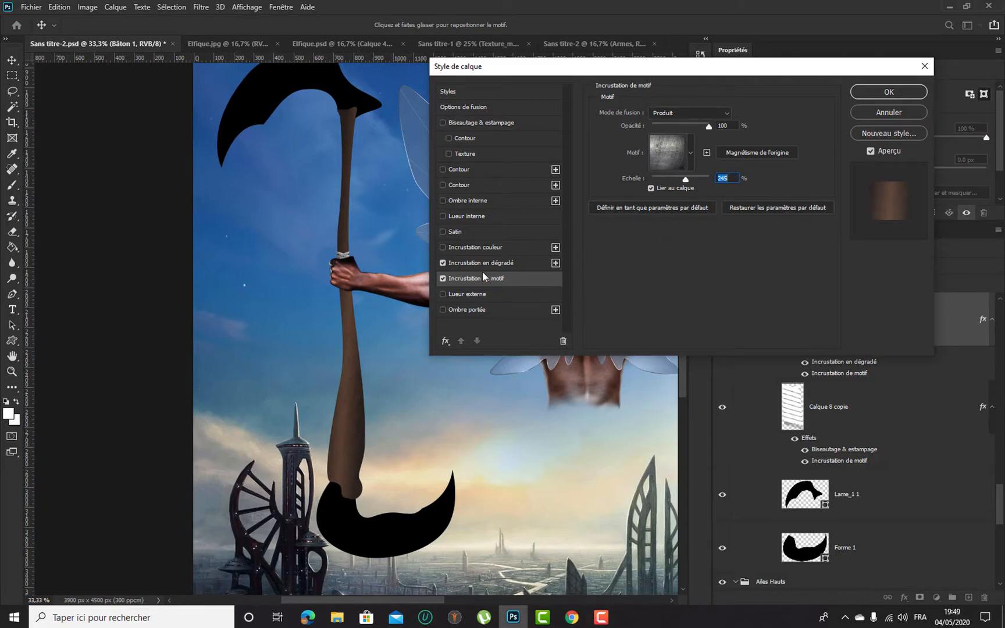
# Try a Bevel & Emboss texture on the staff with a scale of 245% and a texture depth of +43
pyautogui.click(494, 152)
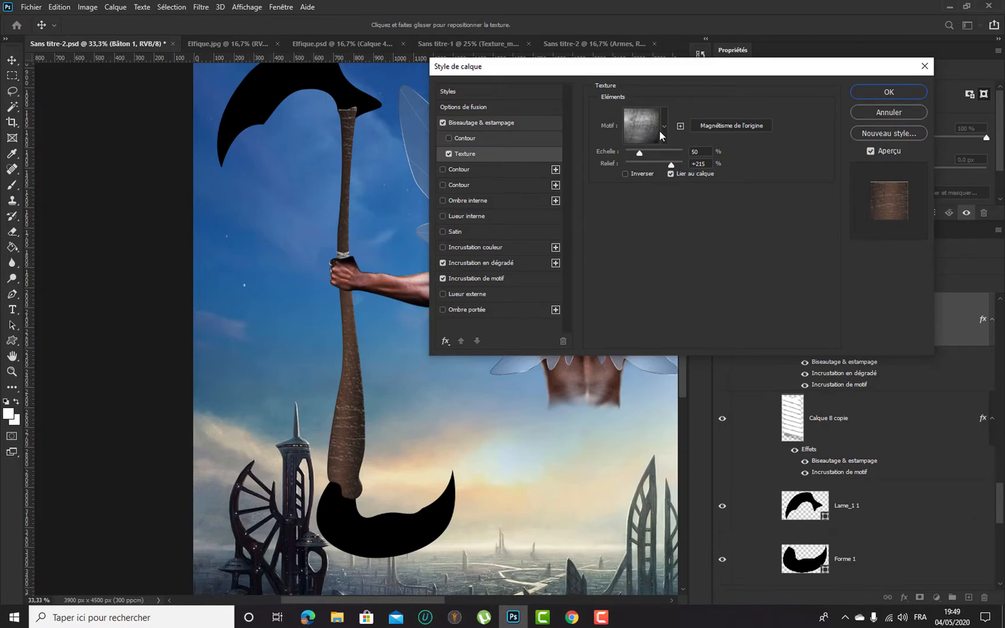
pyautogui.click(515, 281)
pyautogui.doubleClick(731, 178)
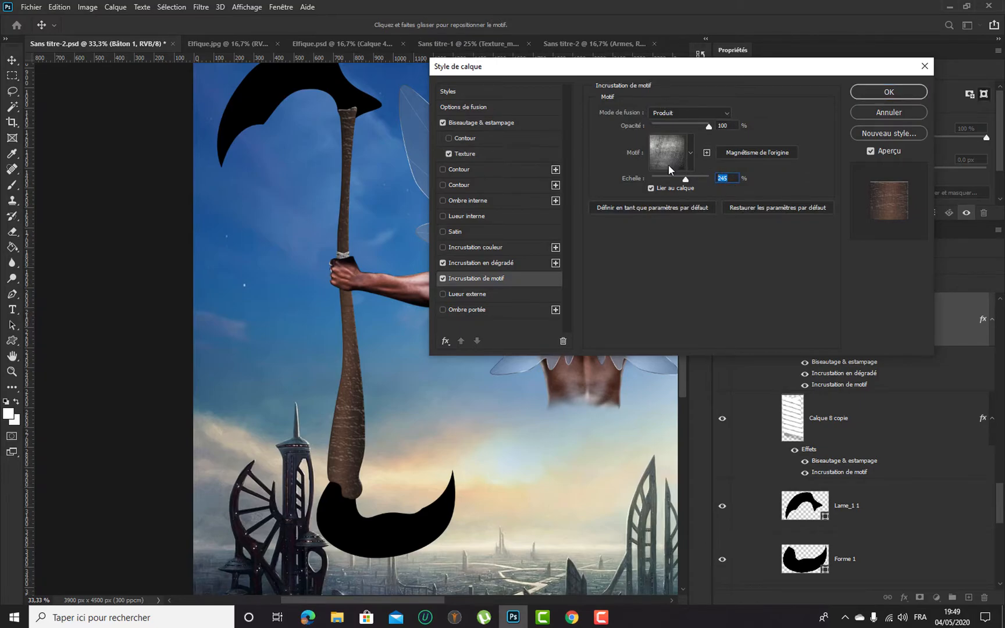
pyautogui.click(493, 155)
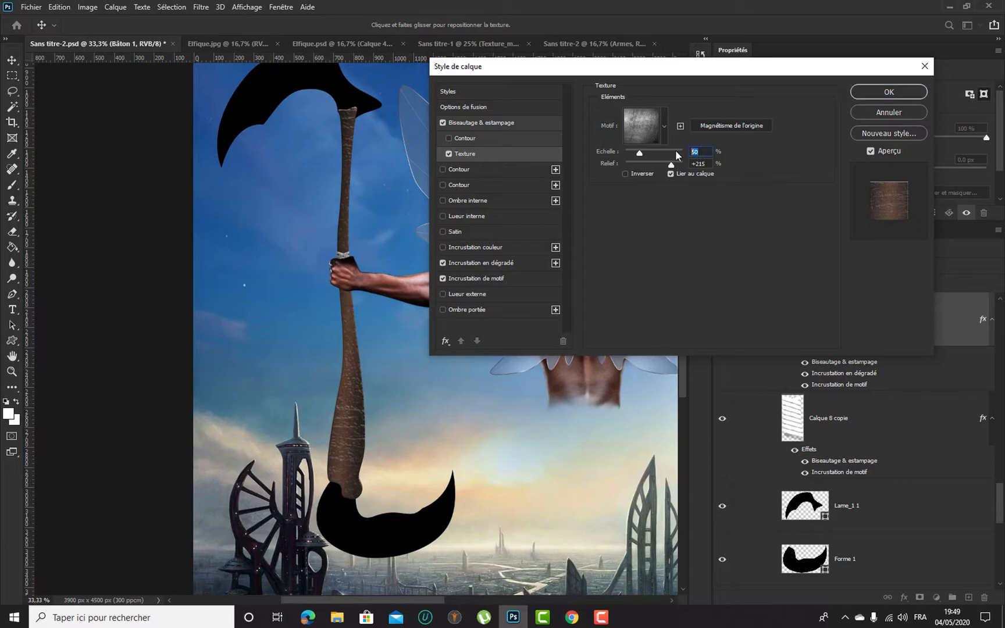
pyautogui.write('245')
pyautogui.moveTo(672, 164)
pyautogui.mouseDown()
pyautogui.moveTo(636, 168)
pyautogui.moveTo(664, 170)
pyautogui.mouseUp()
pyautogui.click(534, 121)
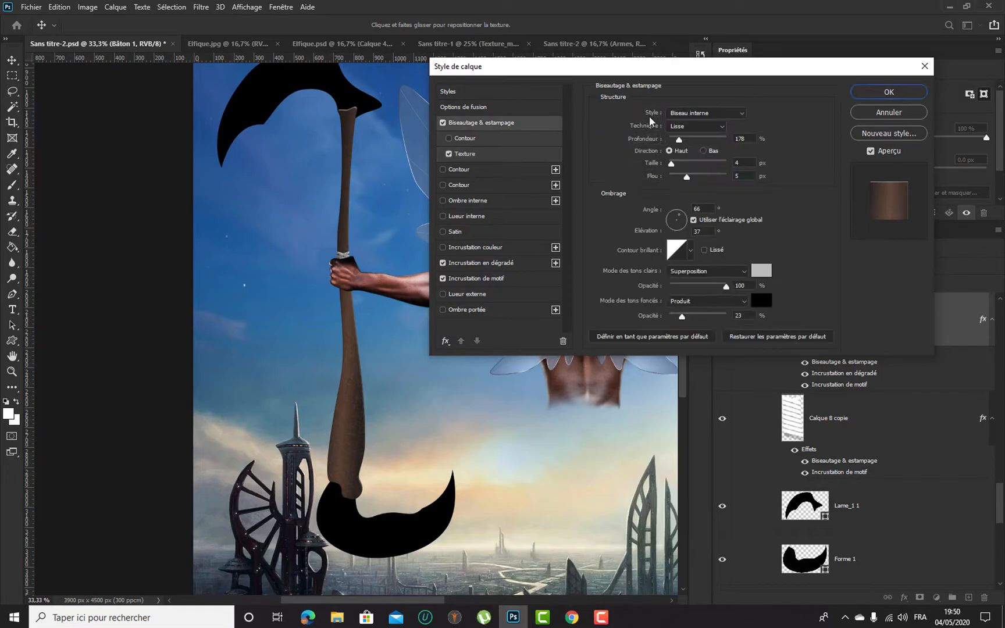
pyautogui.click(443, 123)
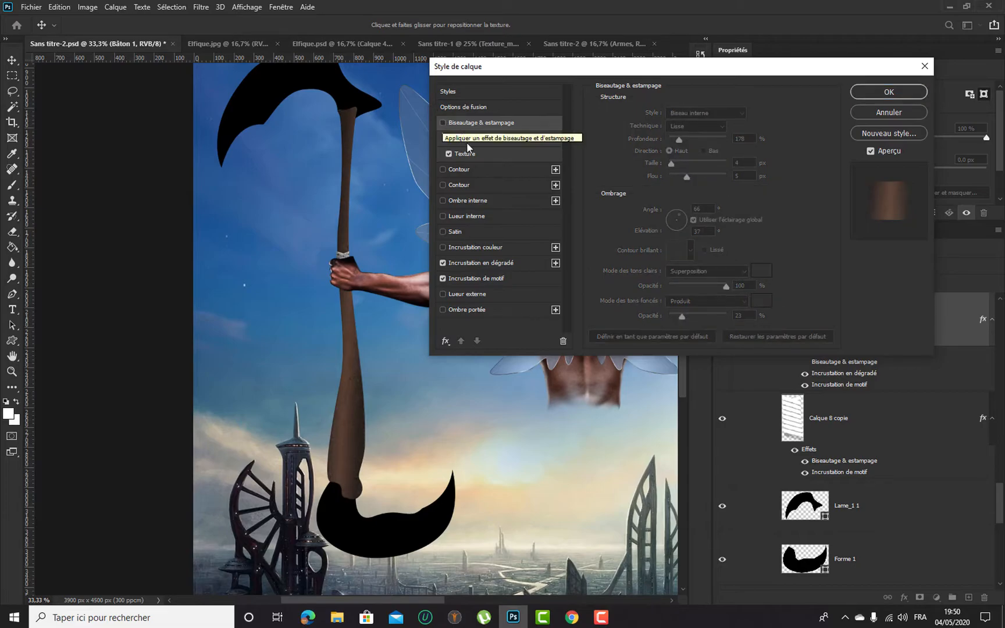
pyautogui.click(506, 154)
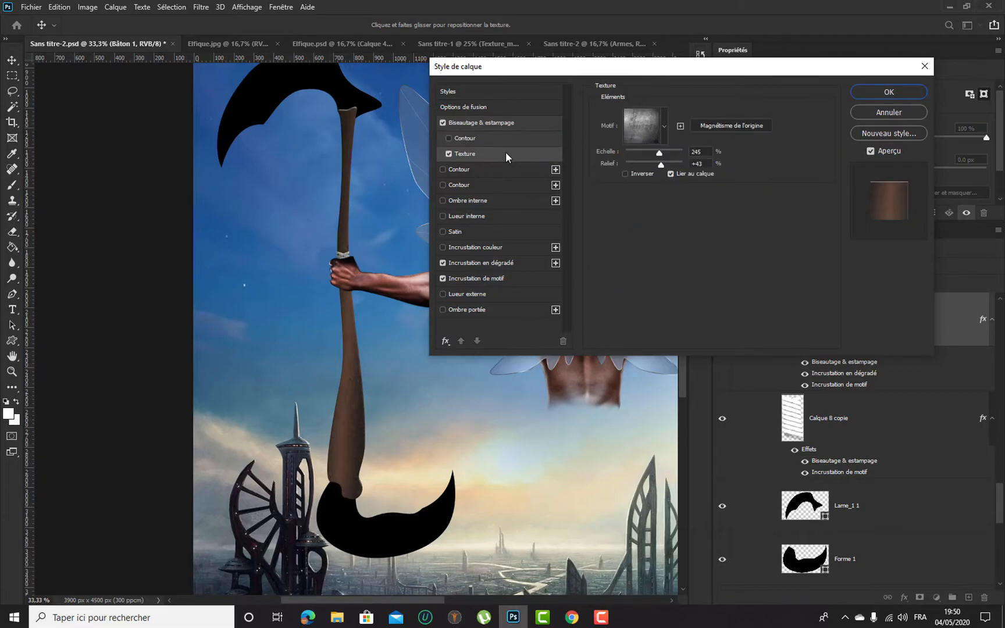
# Try a bevel depth of 469% and a size of 13 px on the staff
pyautogui.click(534, 123)
pyautogui.click(679, 140)
pyautogui.moveTo(694, 143); pyautogui.dragTo(675, 171)
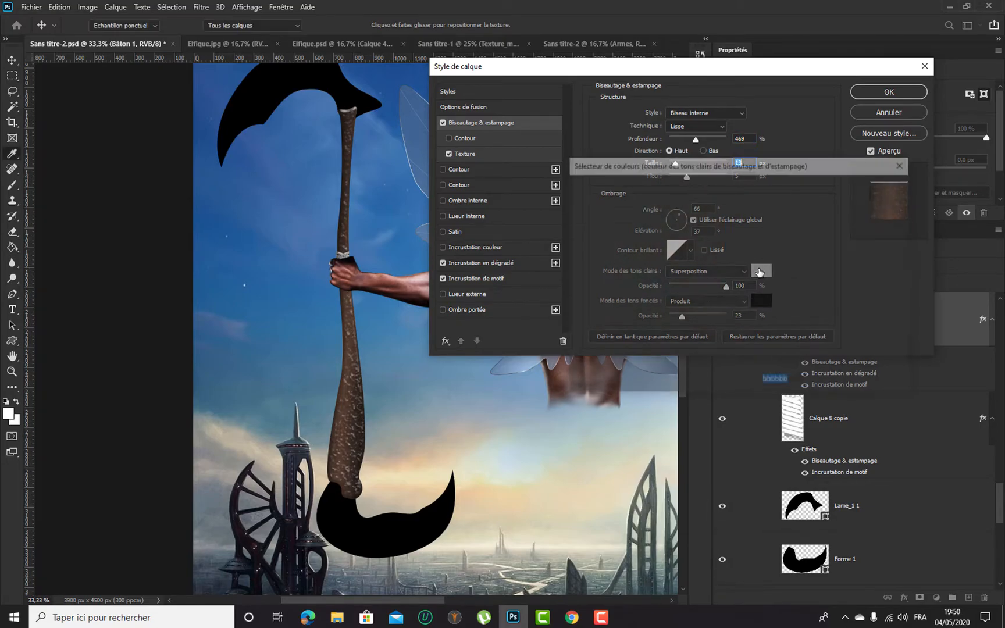
# Try a dark brown highlight colour for the staff's bevel, discard it, and turn off Bevel & Emboss
pyautogui.moveTo(577, 197); pyautogui.dragTo(583, 266)
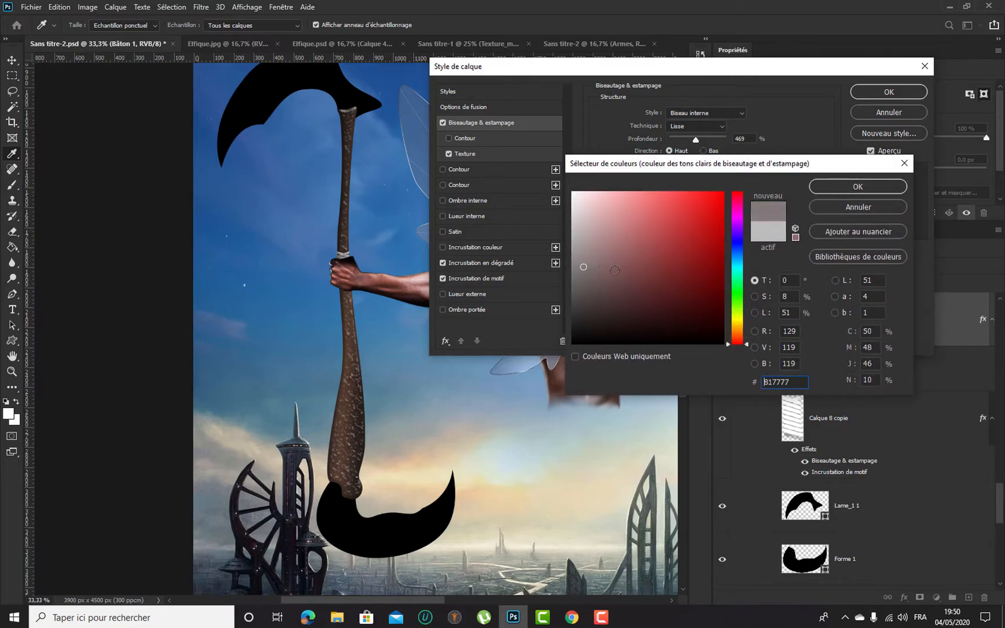
pyautogui.click(735, 333)
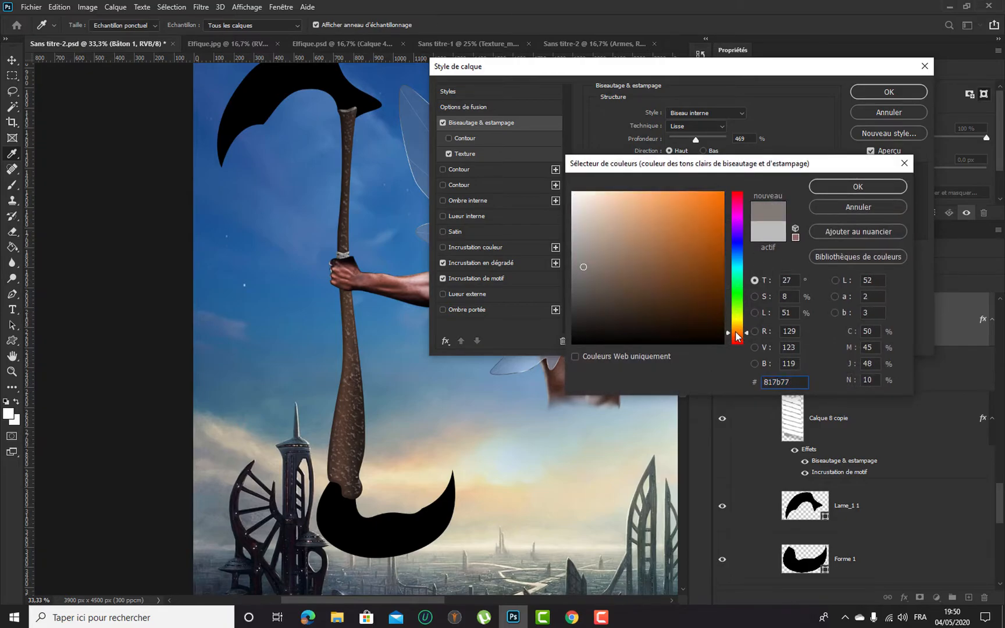
pyautogui.click(673, 302)
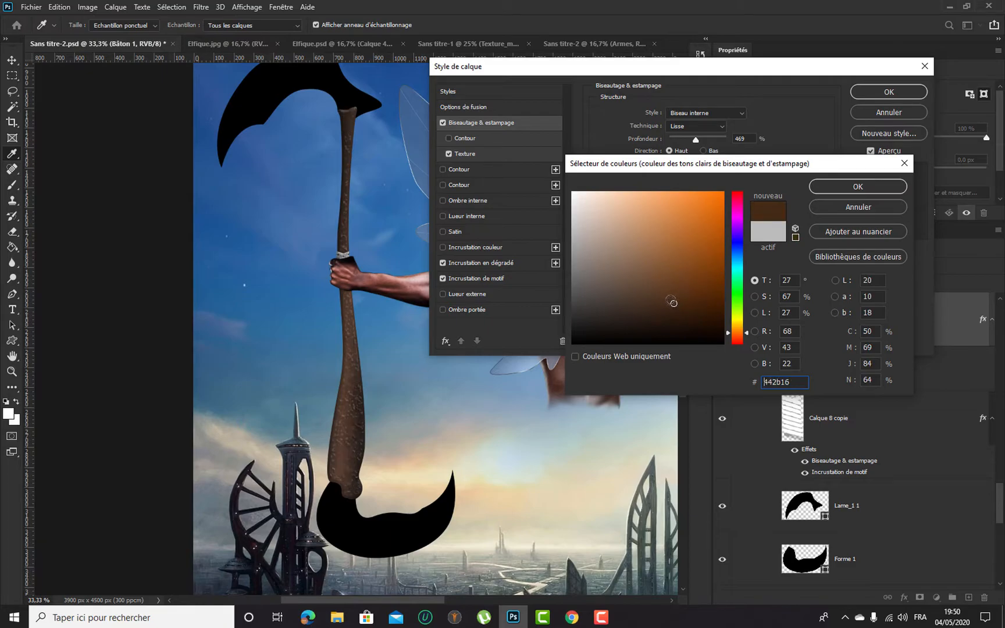
pyautogui.click(670, 299)
pyautogui.click(825, 211)
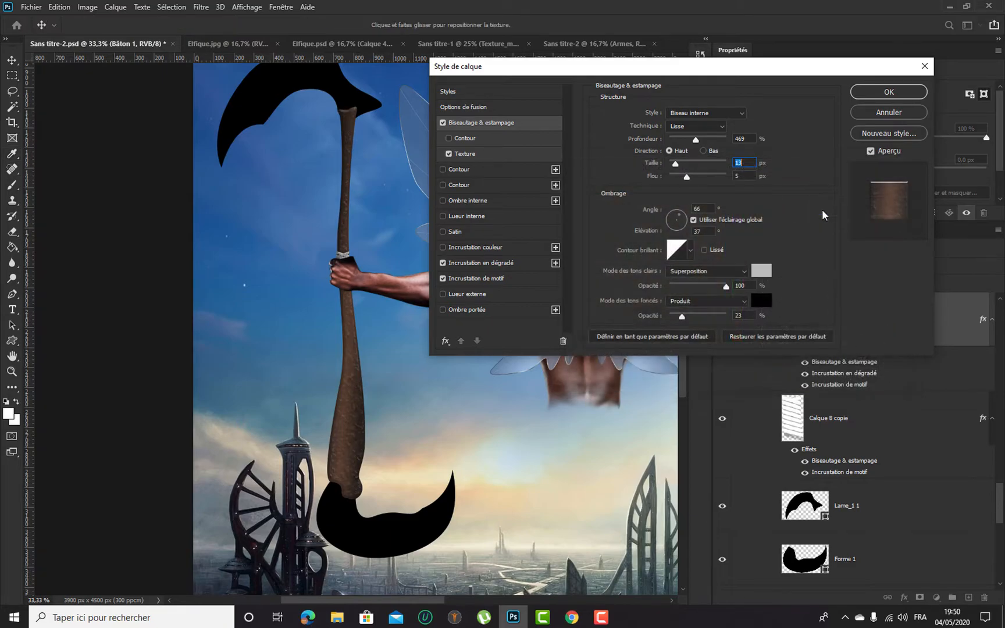
pyautogui.click(442, 123)
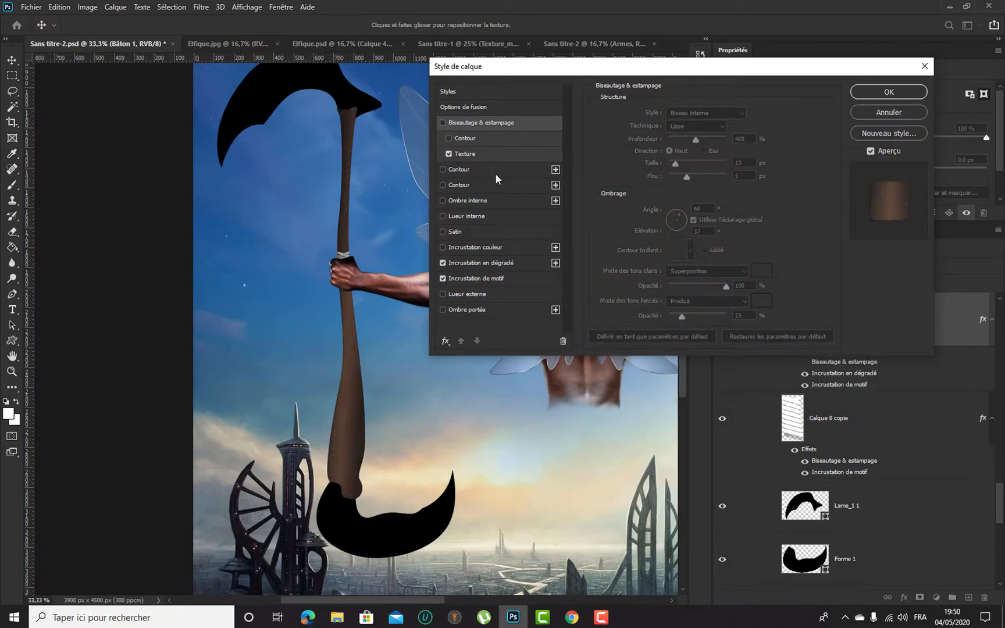
# Set the staff's Gradient Overlay scale to 60% and shift the gradient sideways across the staff
pyautogui.hotkey('ctrl', '-')
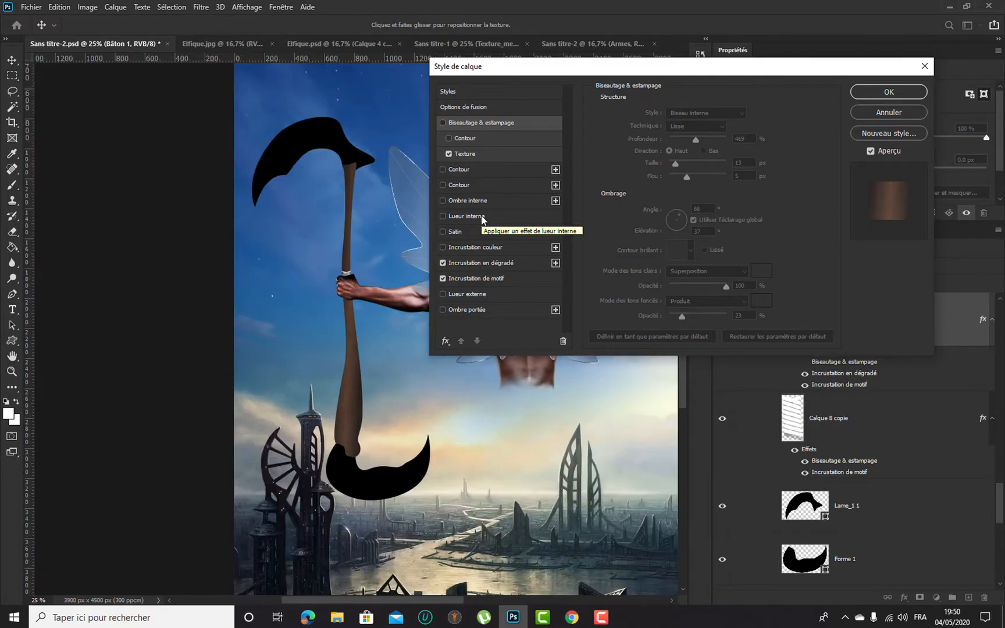
pyautogui.hotkey('ctrl', '+')
pyautogui.hotkey('ctrl', '+')
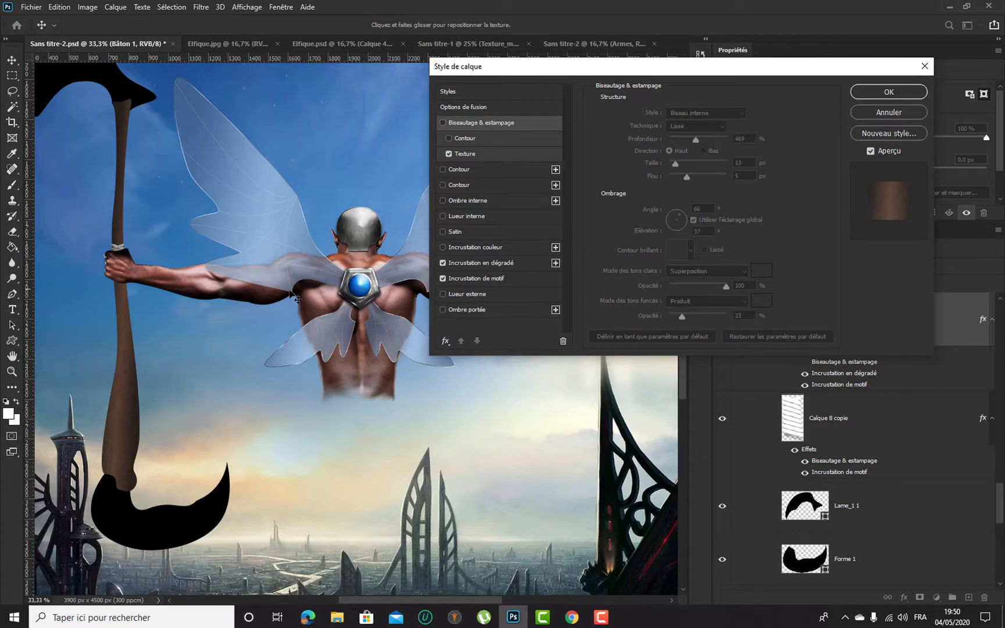
pyautogui.click(512, 263)
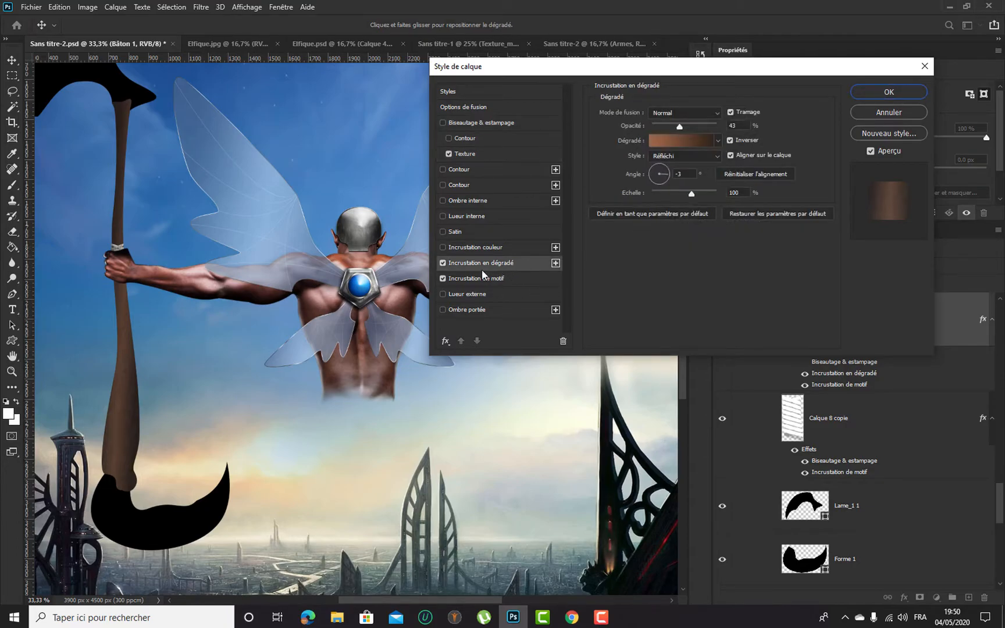
pyautogui.moveTo(691, 194); pyautogui.dragTo(671, 197)
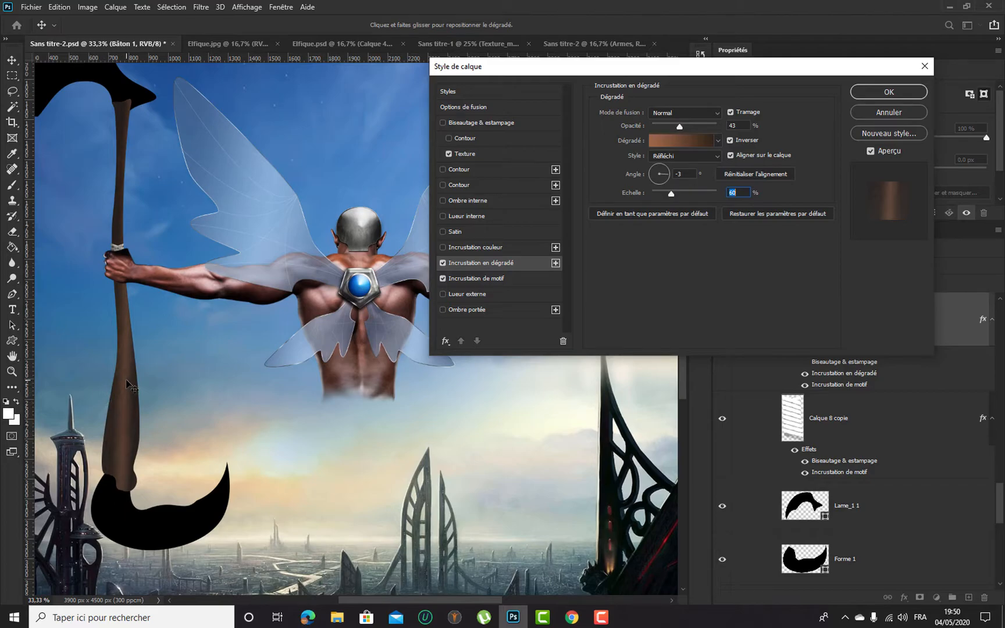
pyautogui.moveTo(127, 384); pyautogui.dragTo(230, 377)
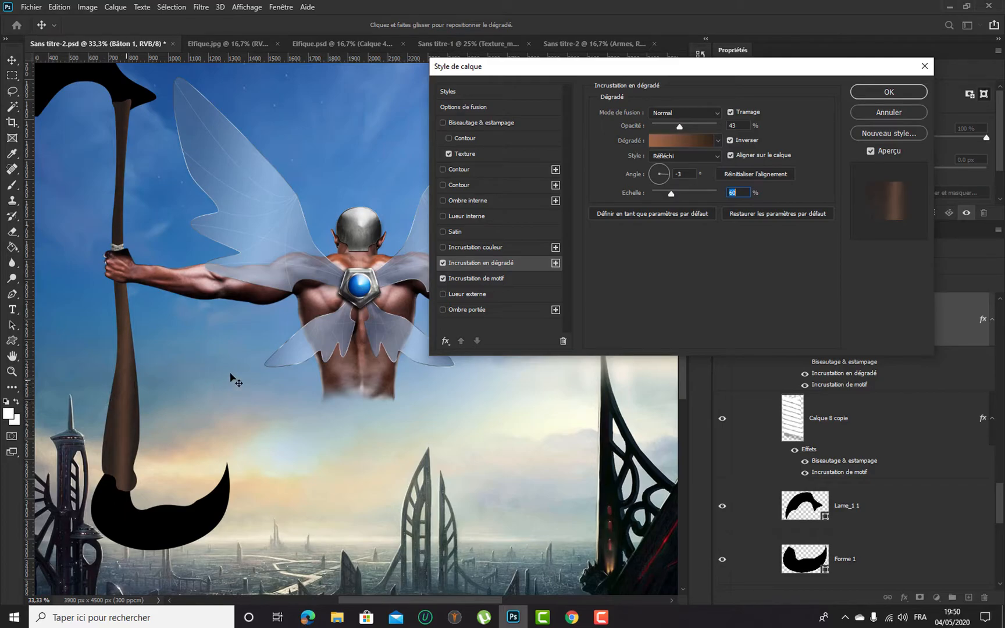
pyautogui.hotkey('ctrl', '-')
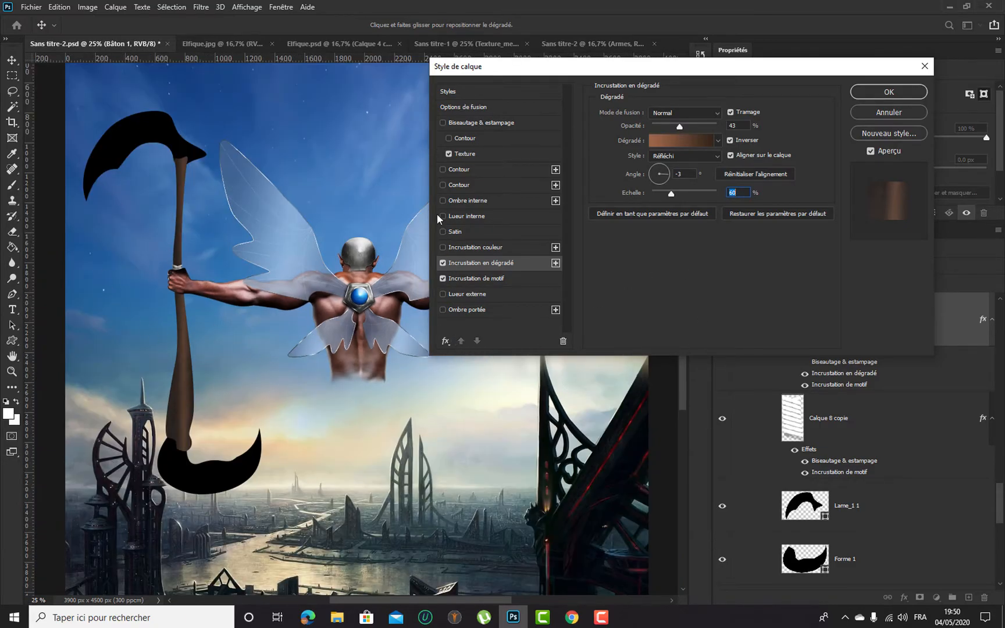
# Add an inside Stroke to the staff with a solid colour fill and a size of 2 px
pyautogui.click(477, 184)
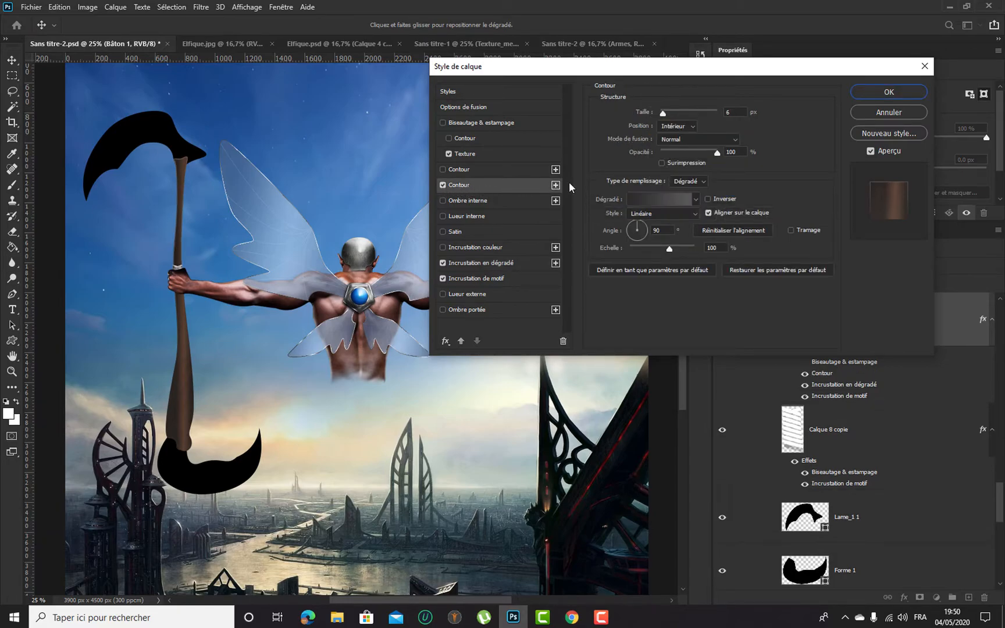
pyautogui.click(670, 199)
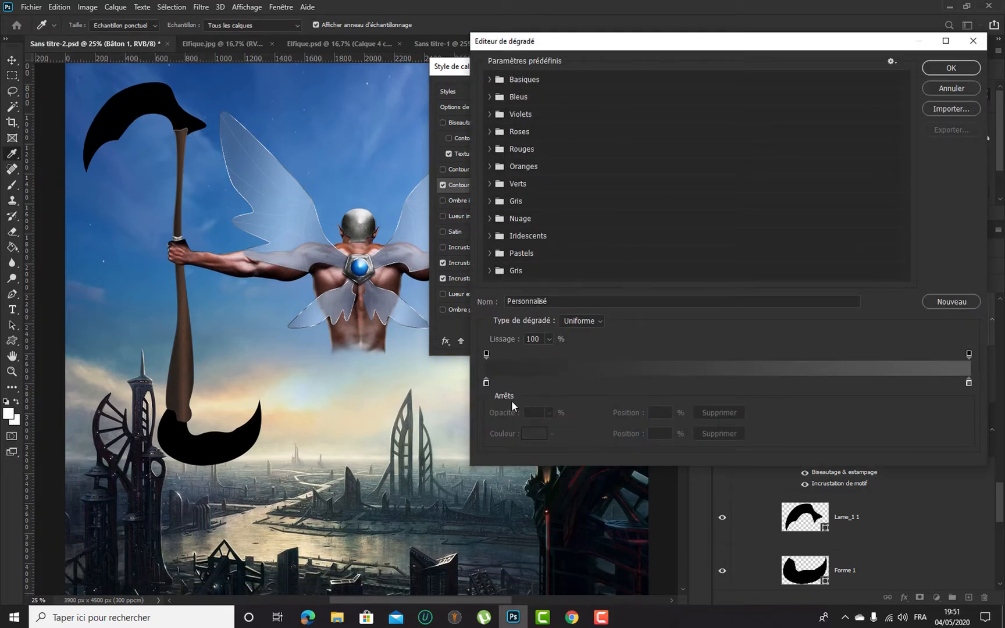
pyautogui.click(944, 86)
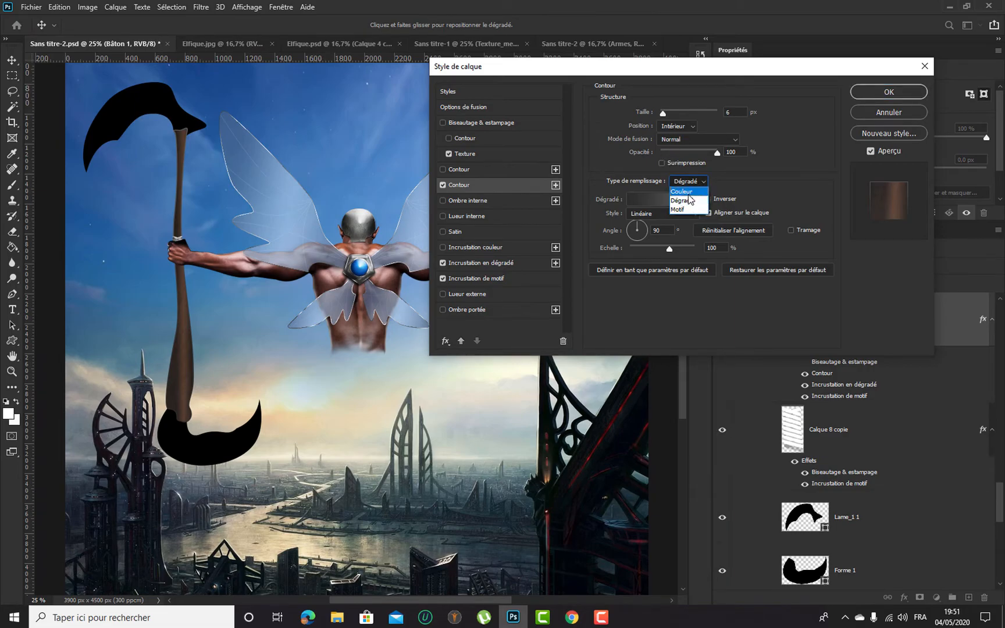
pyautogui.click(687, 192)
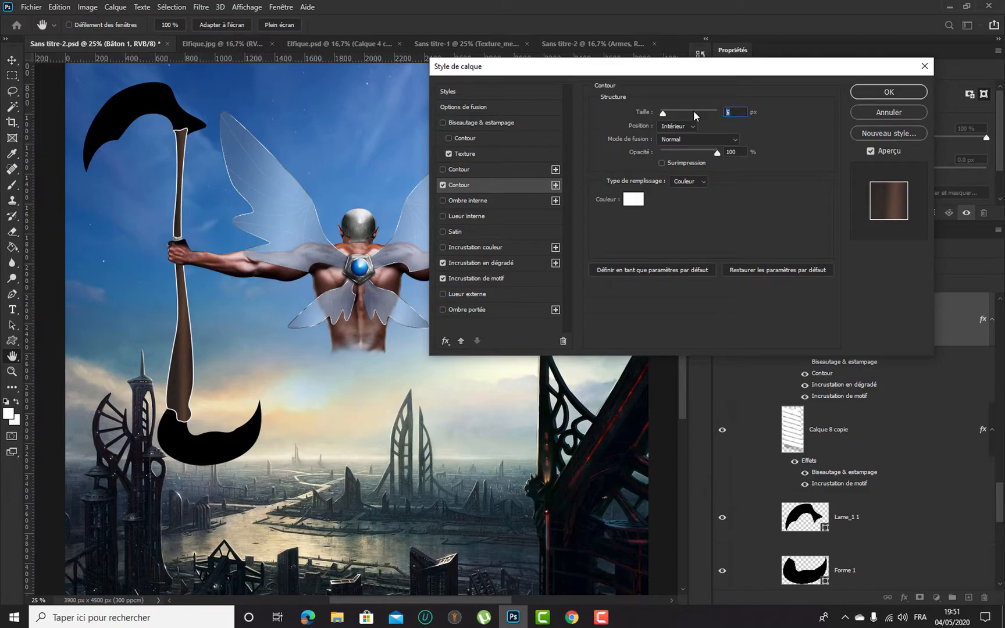
pyautogui.write('1')
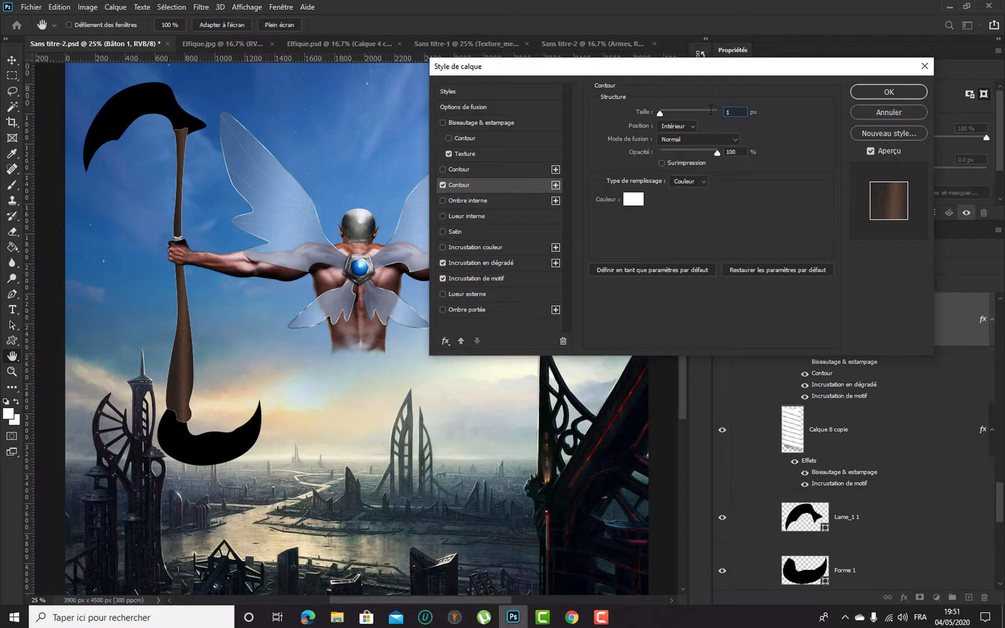
pyautogui.write('2')
# Set the staff's stroke colour to light brown #af8f75 and apply the layer style
pyautogui.click(637, 208)
pyautogui.click(187, 336)
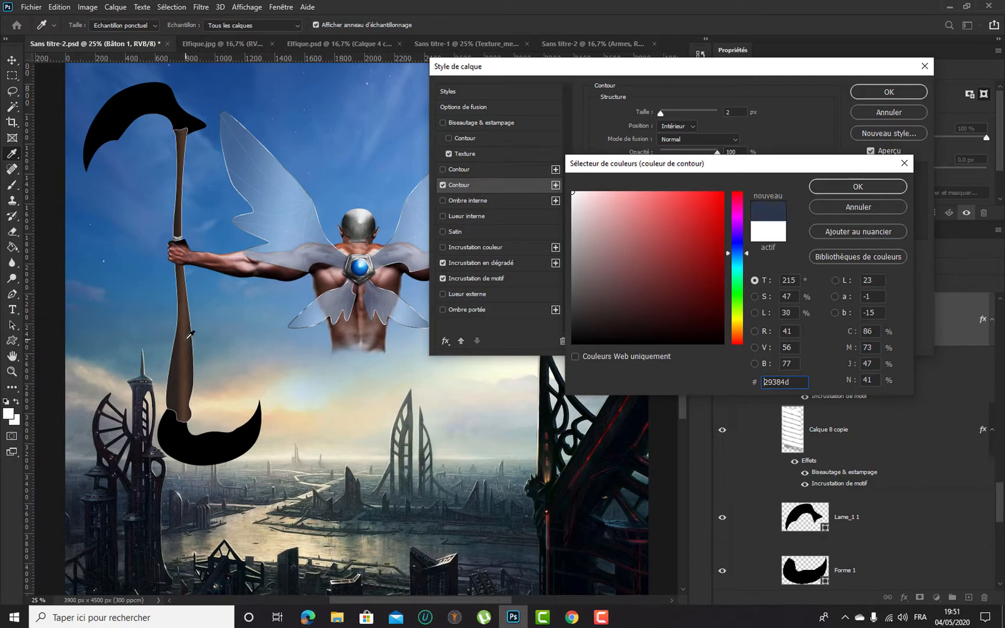
pyautogui.click(737, 329)
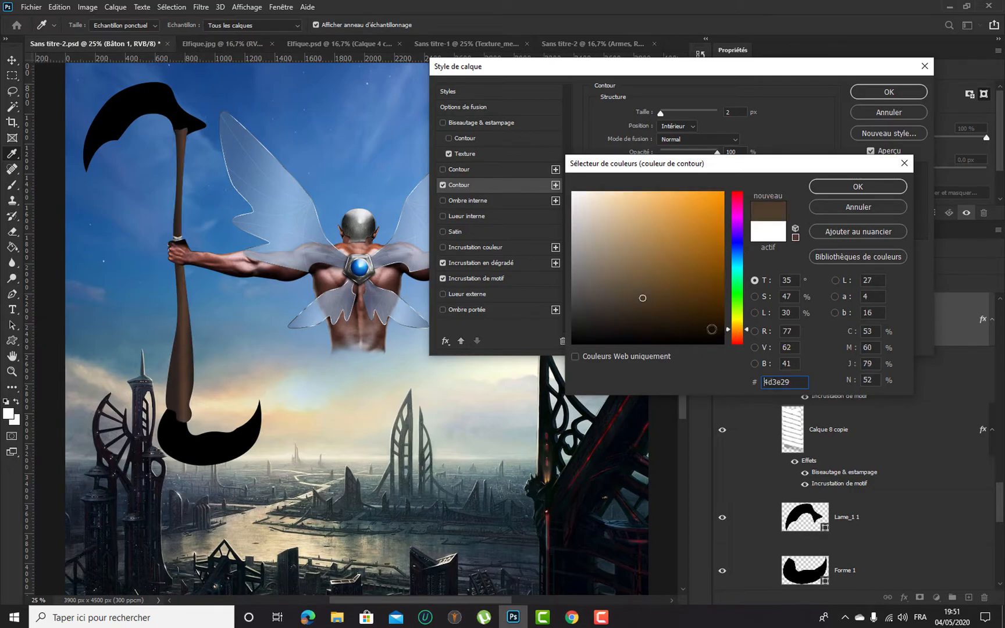
pyautogui.click(658, 312)
pyautogui.moveTo(735, 336)
pyautogui.mouseDown()
pyautogui.moveTo(735, 327)
pyautogui.moveTo(740, 335)
pyautogui.mouseUp()
pyautogui.click(631, 233)
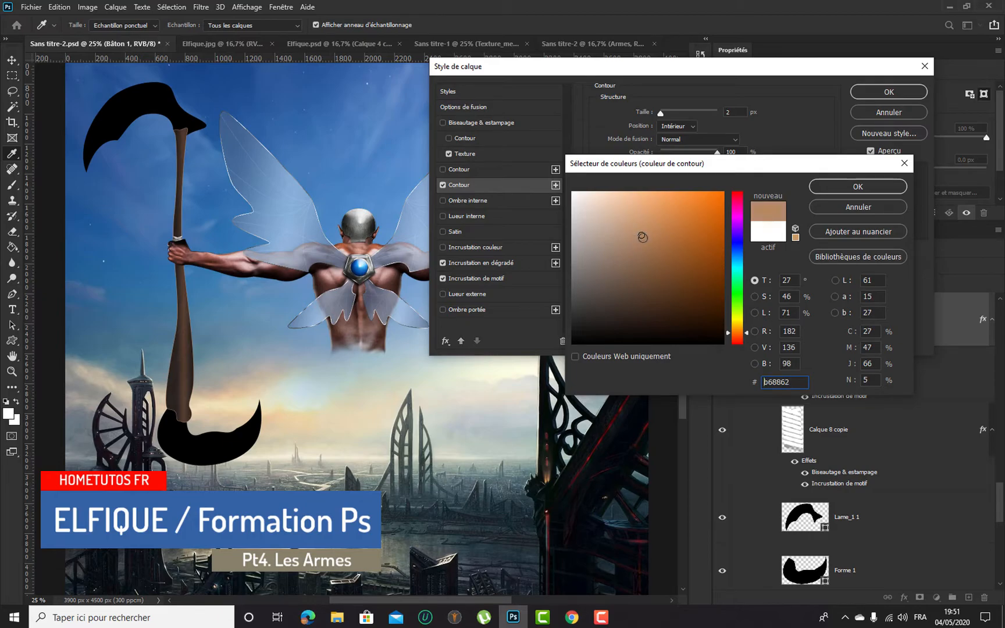
pyautogui.click(630, 249)
pyautogui.click(621, 238)
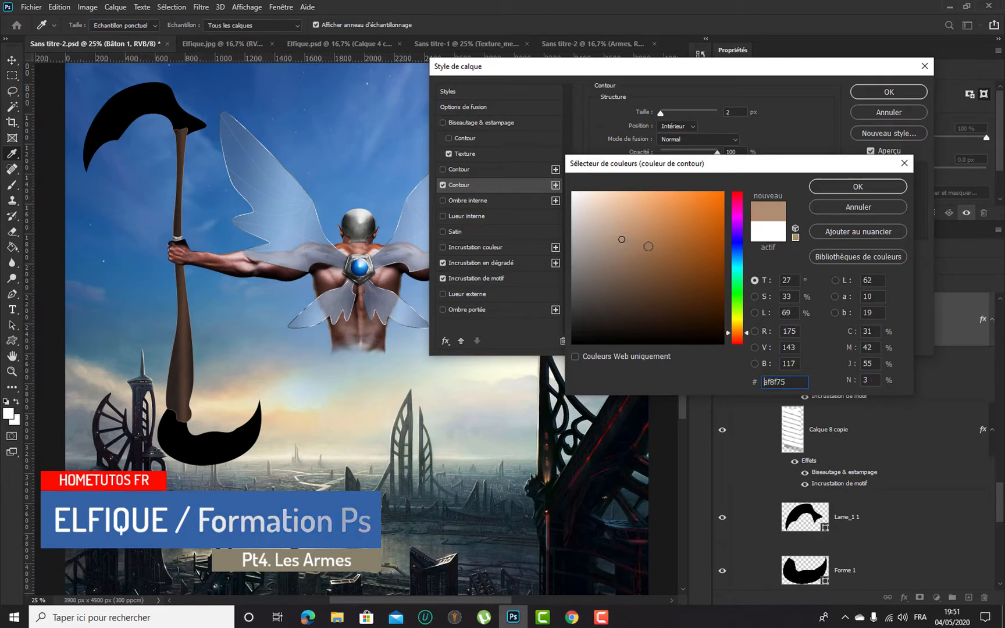
pyautogui.click(829, 187)
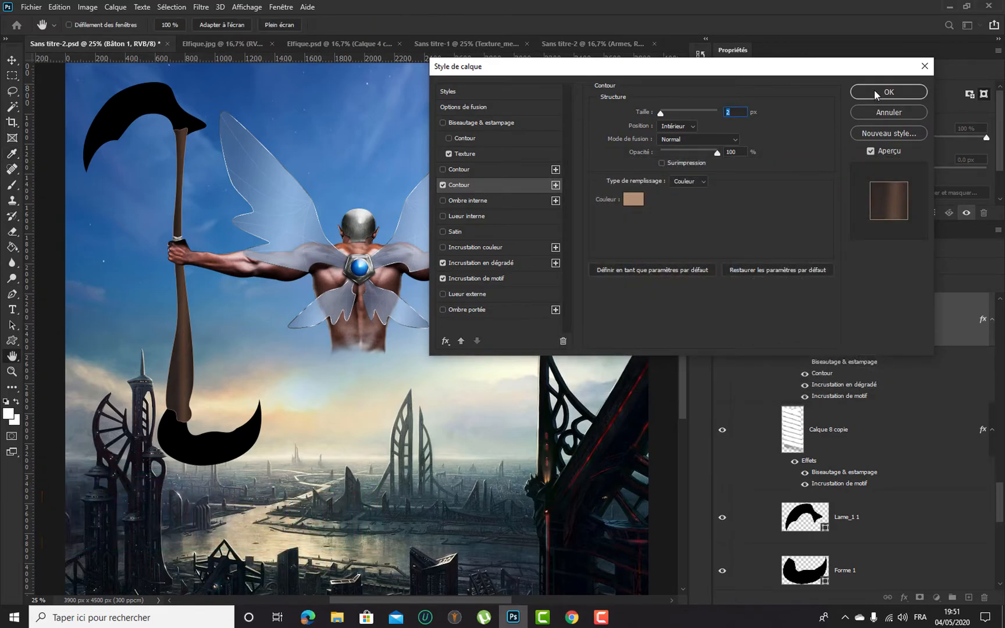
pyautogui.click(874, 90)
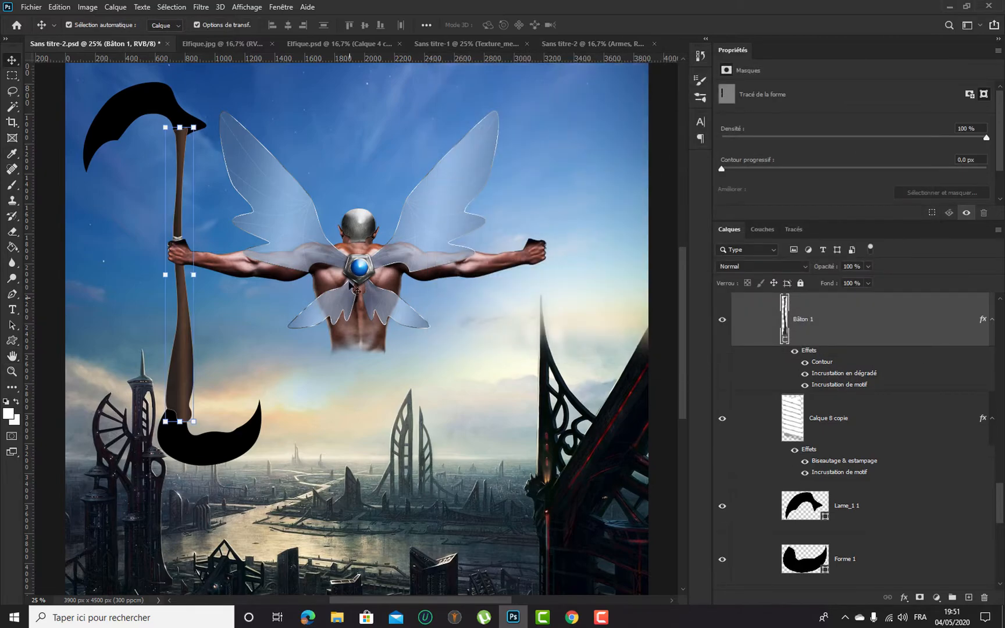
pyautogui.hotkey('ctrl', '+')
pyautogui.moveTo(287, 258); pyautogui.dragTo(507, 236)
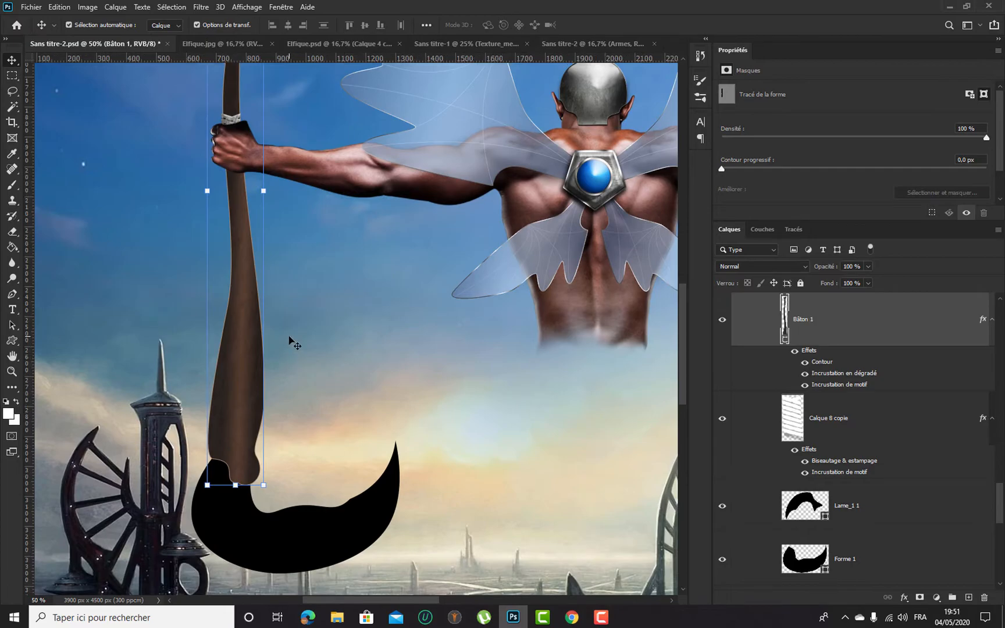
pyautogui.hotkey('ctrl', '+')
pyautogui.hotkey('ctrl', '-')
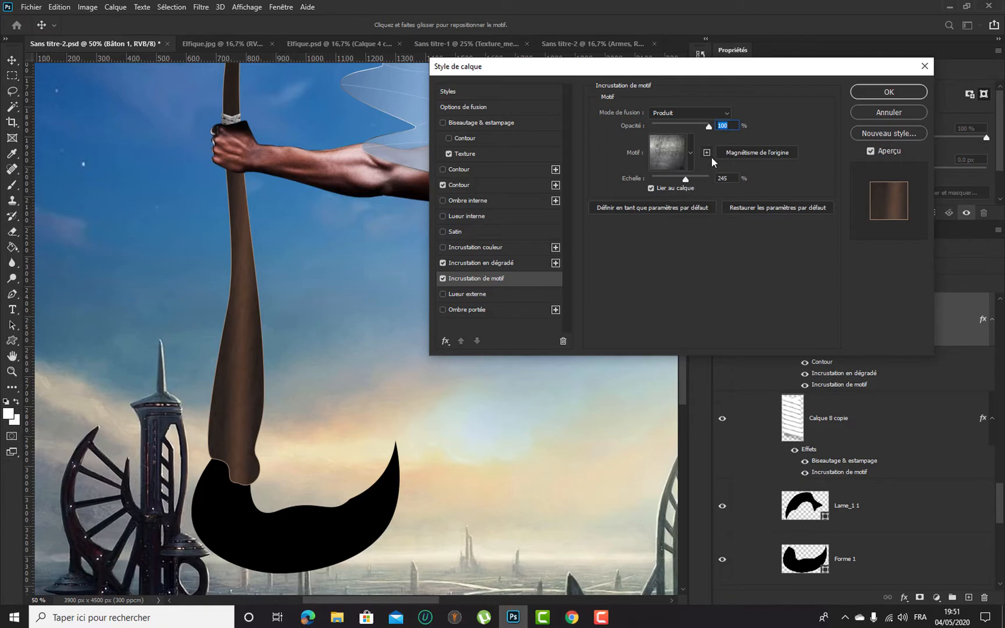
pyautogui.moveTo(708, 127); pyautogui.dragTo(753, 128)
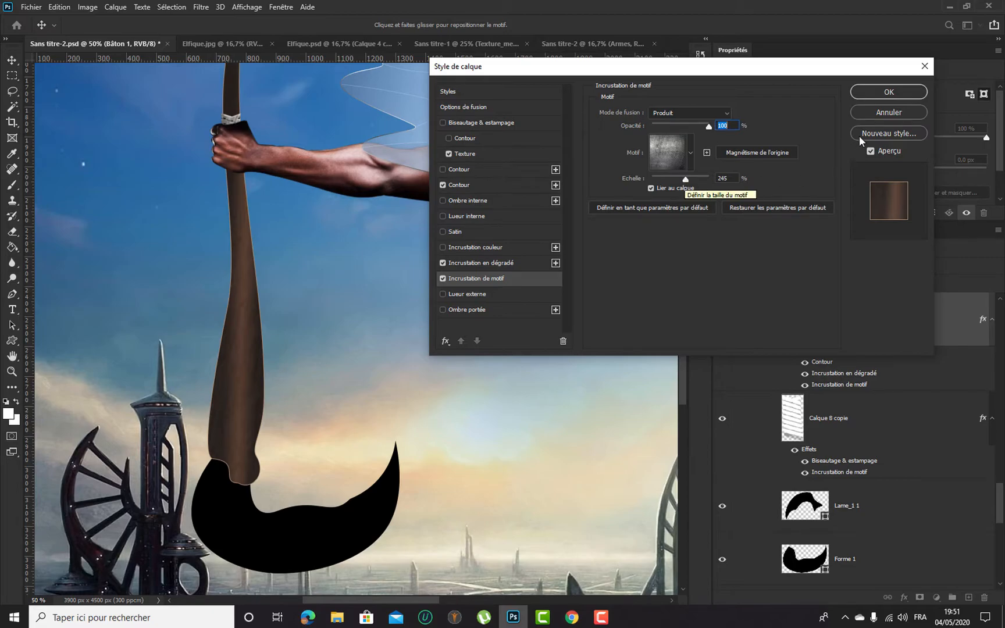
pyautogui.click(876, 118)
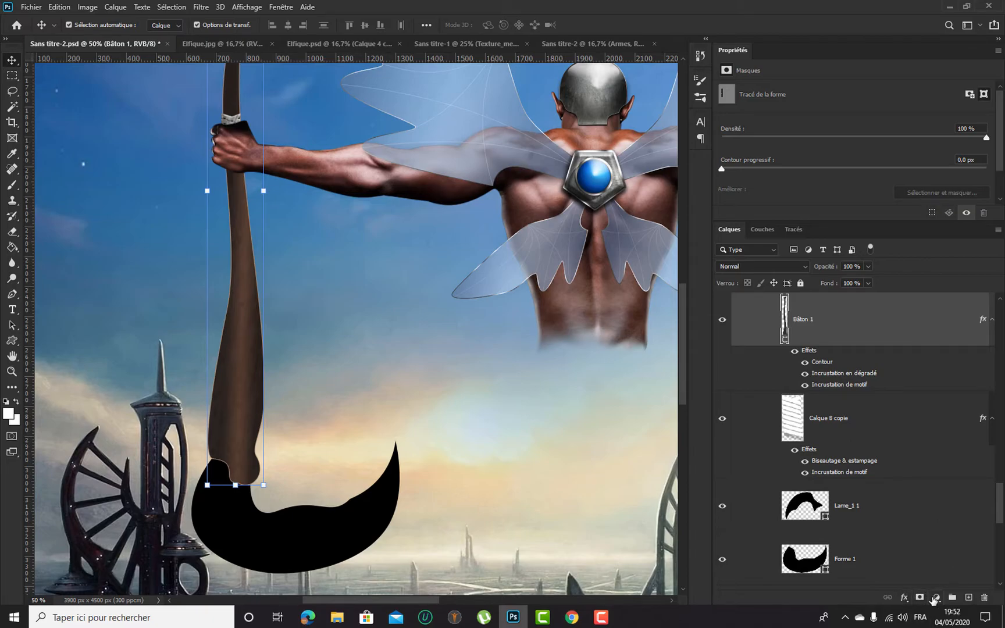
# Add a Curves adjustment layer above the staff layer and clip it to the staff
pyautogui.click(935, 599)
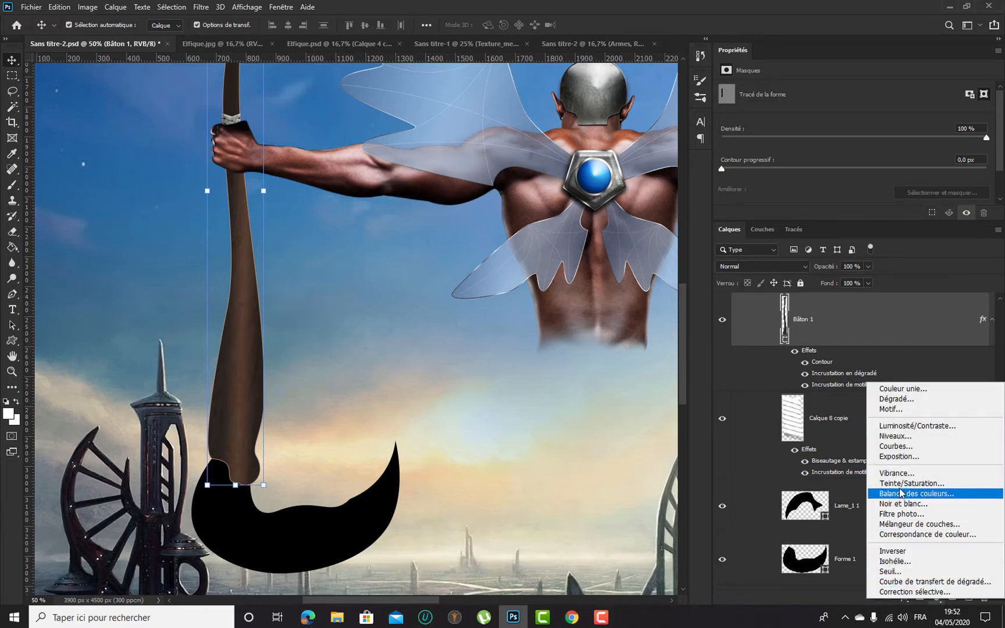
pyautogui.click(911, 446)
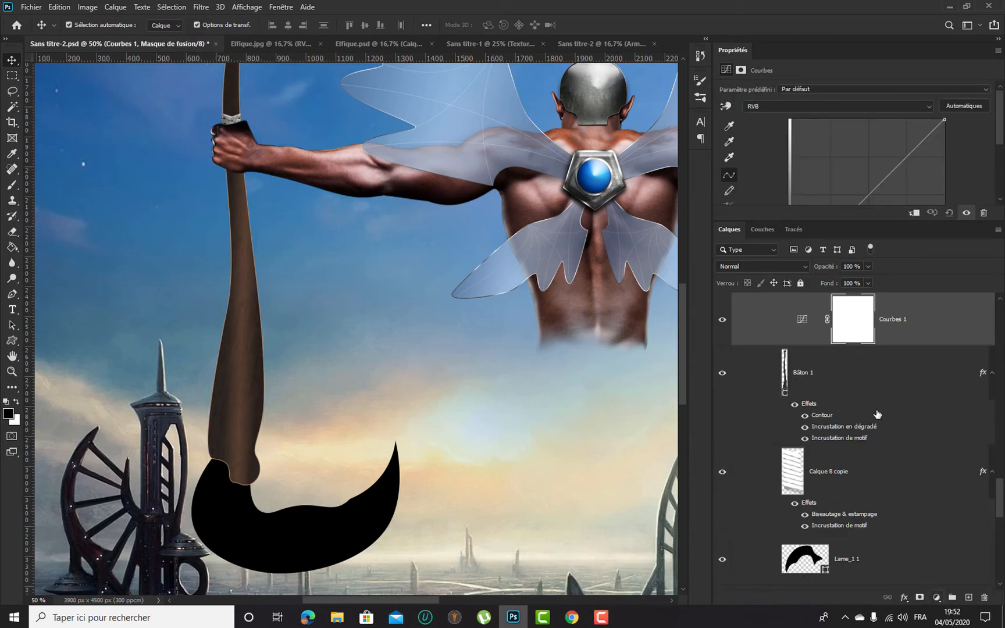
pyautogui.rightClick(912, 325)
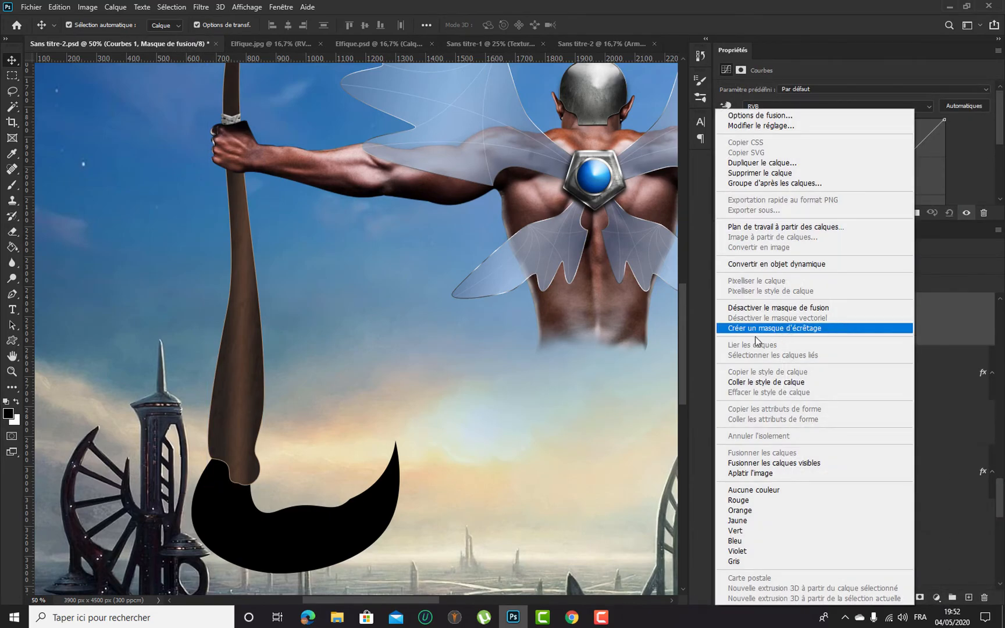
pyautogui.click(802, 330)
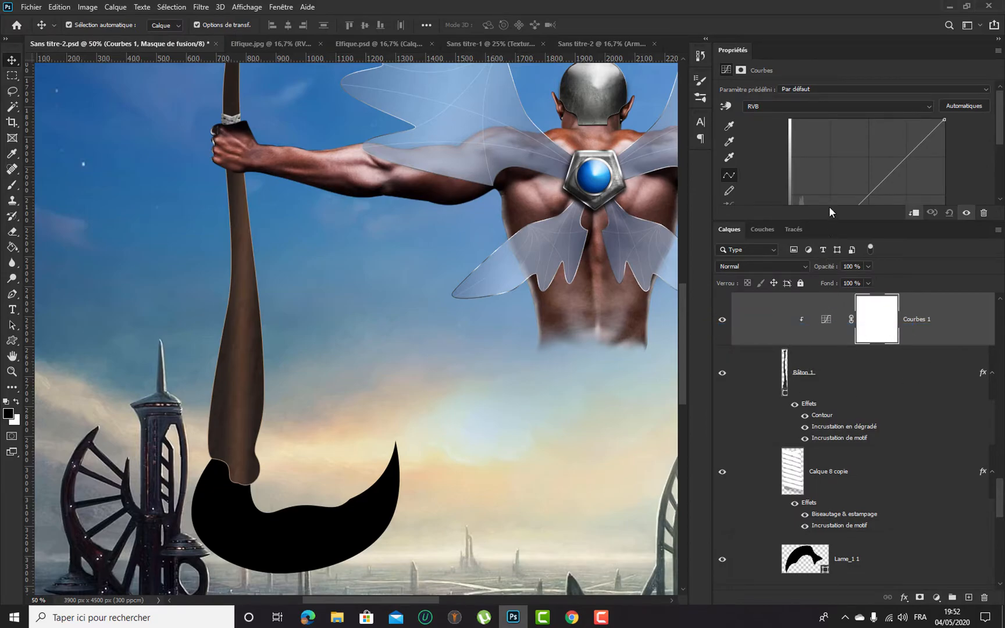
# Shape the Curves adjustment into an S-curve that lifts the highlights and darkens the shadows, with input 44 mapped to output 35
pyautogui.moveTo(830, 220); pyautogui.dragTo(829, 316)
pyautogui.moveTo(831, 233); pyautogui.dragTo(833, 241)
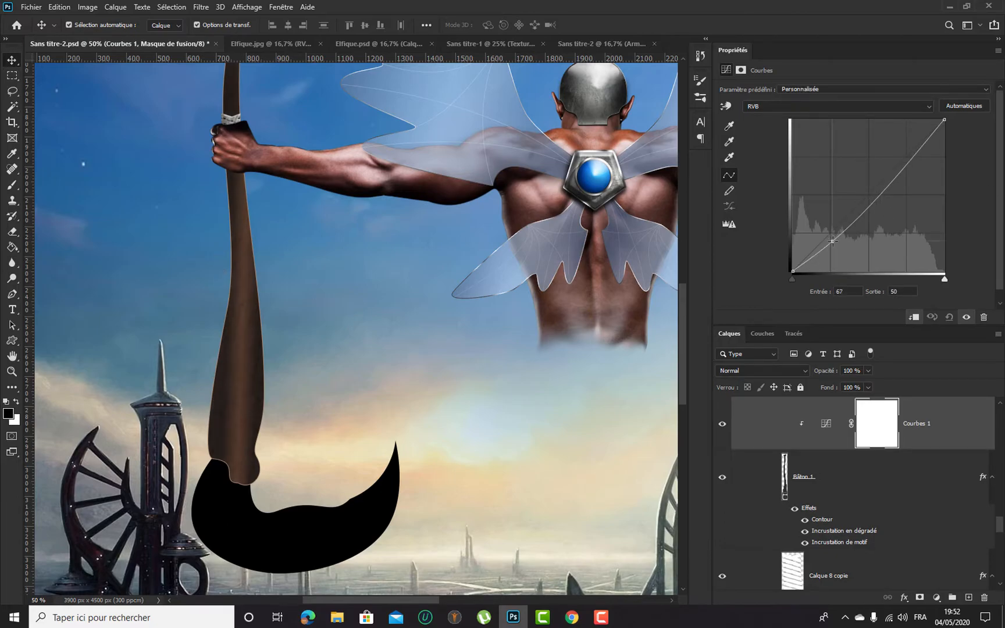
pyautogui.click(901, 161)
pyautogui.moveTo(836, 234); pyautogui.dragTo(854, 196)
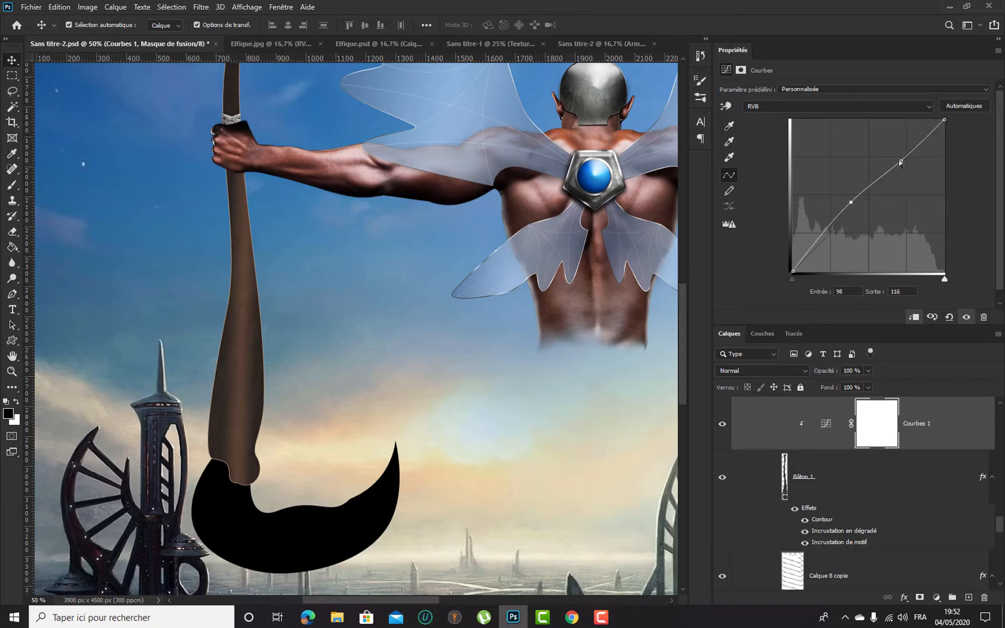
pyautogui.moveTo(901, 159); pyautogui.dragTo(894, 152)
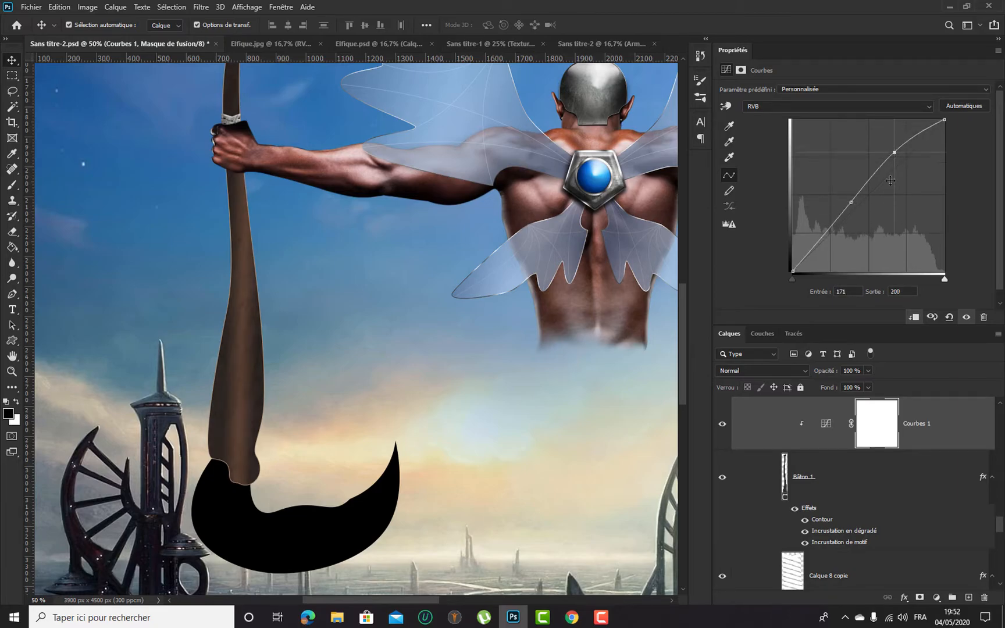
pyautogui.moveTo(850, 201); pyautogui.dragTo(890, 143)
pyautogui.moveTo(828, 229); pyautogui.dragTo(819, 250)
pyautogui.hotkey('ctrl', '-')
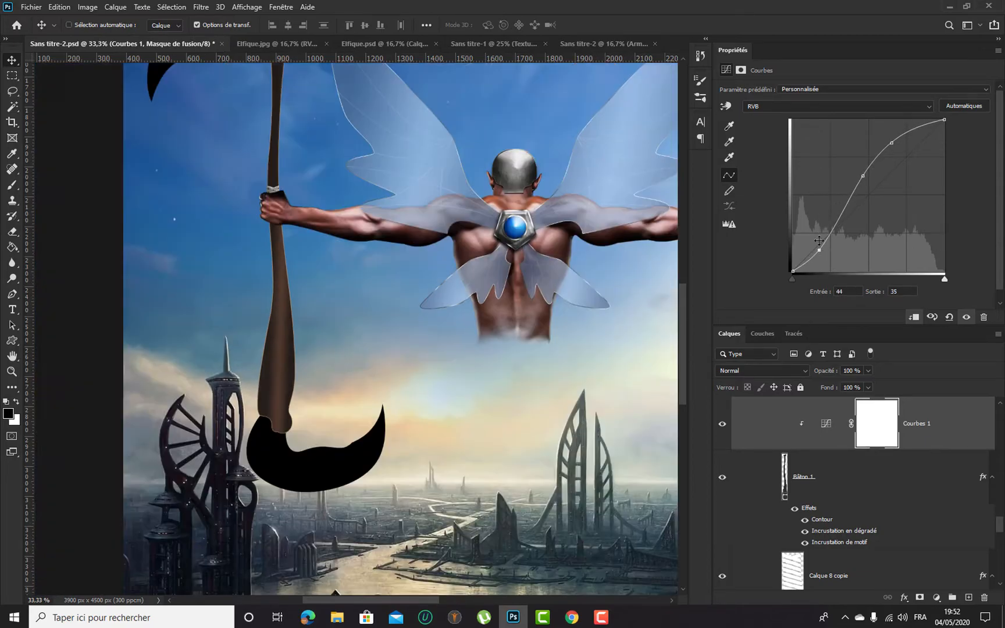
# Compare the staff with and without the Curves adjustment, and delete the adjustment layer
pyautogui.moveTo(376, 217); pyautogui.dragTo(356, 334)
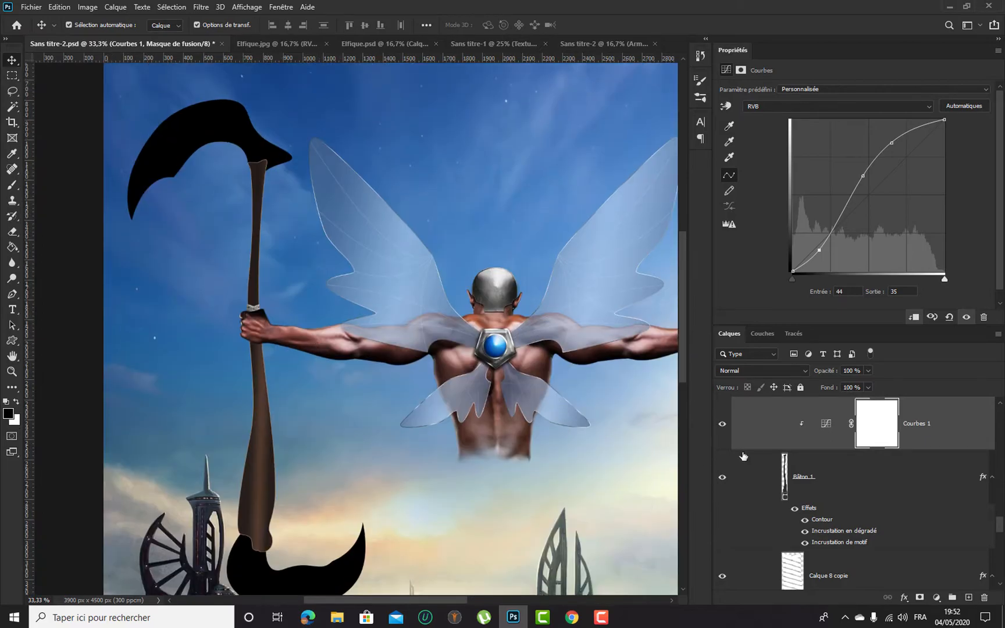
pyautogui.click(721, 428)
pyautogui.click(721, 429)
pyautogui.moveTo(940, 419); pyautogui.dragTo(983, 597)
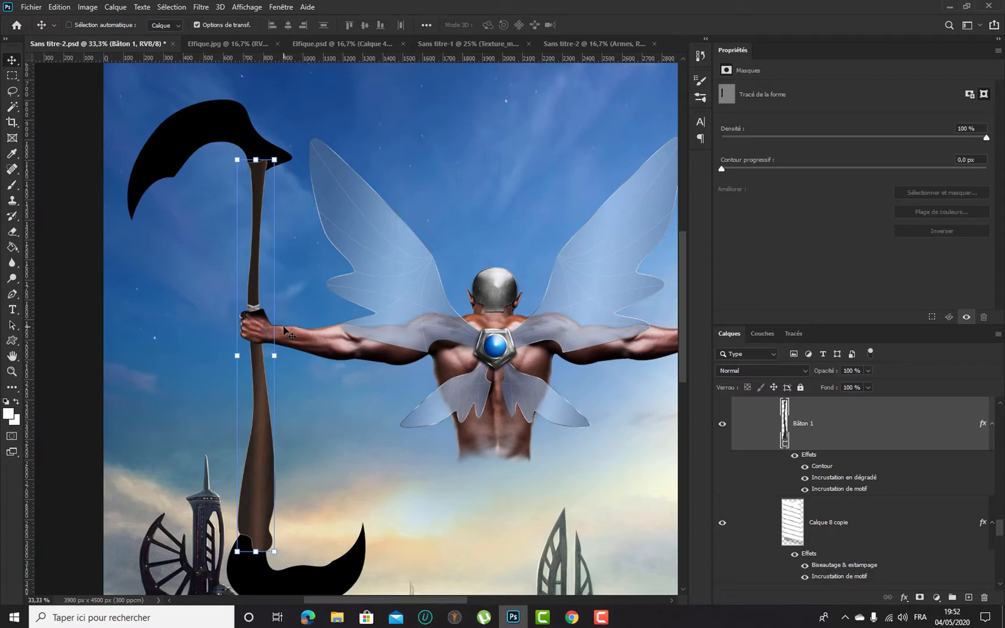
# Try Bevel & Emboss and a Color Overlay on the scythe's upper blade layer, and discard the layer style
pyautogui.hotkey('ctrl', '-')
pyautogui.moveTo(408, 290); pyautogui.dragTo(442, 251)
pyautogui.hscroll(3, 406, 247)
pyautogui.click(195, 165)
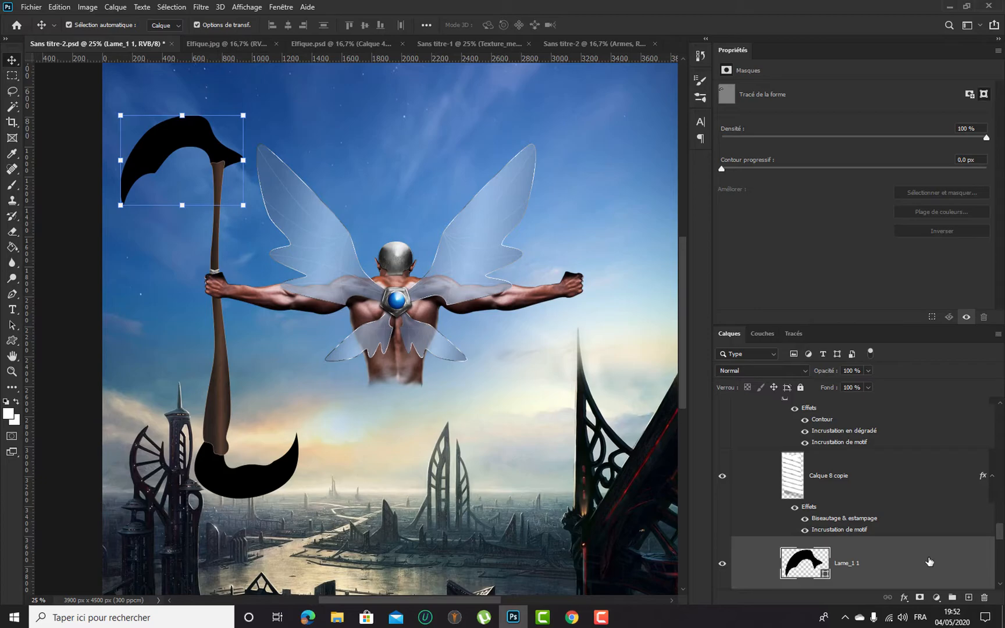
pyautogui.doubleClick(958, 581)
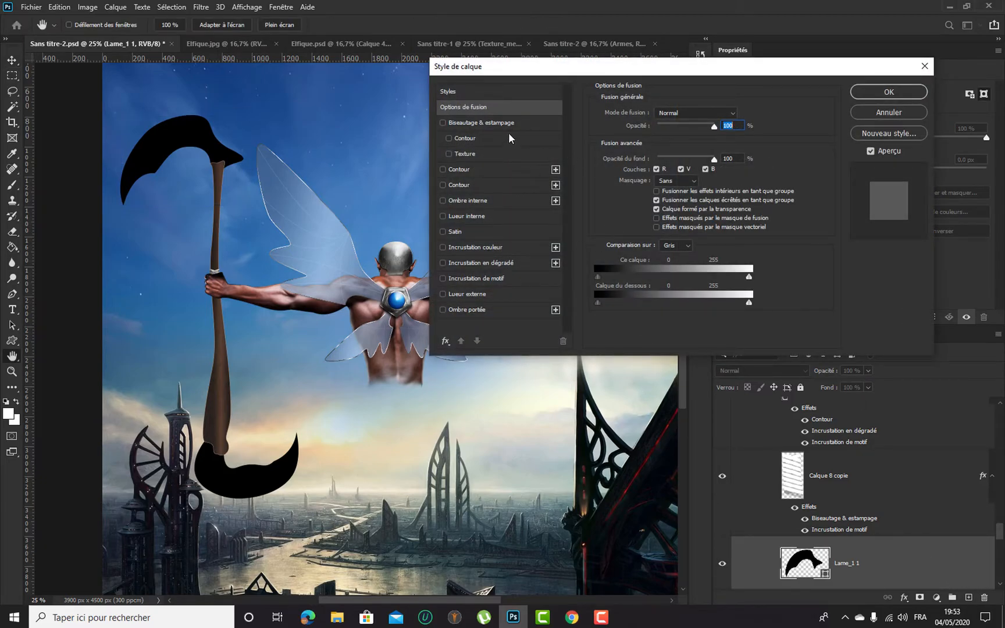
pyautogui.click(534, 124)
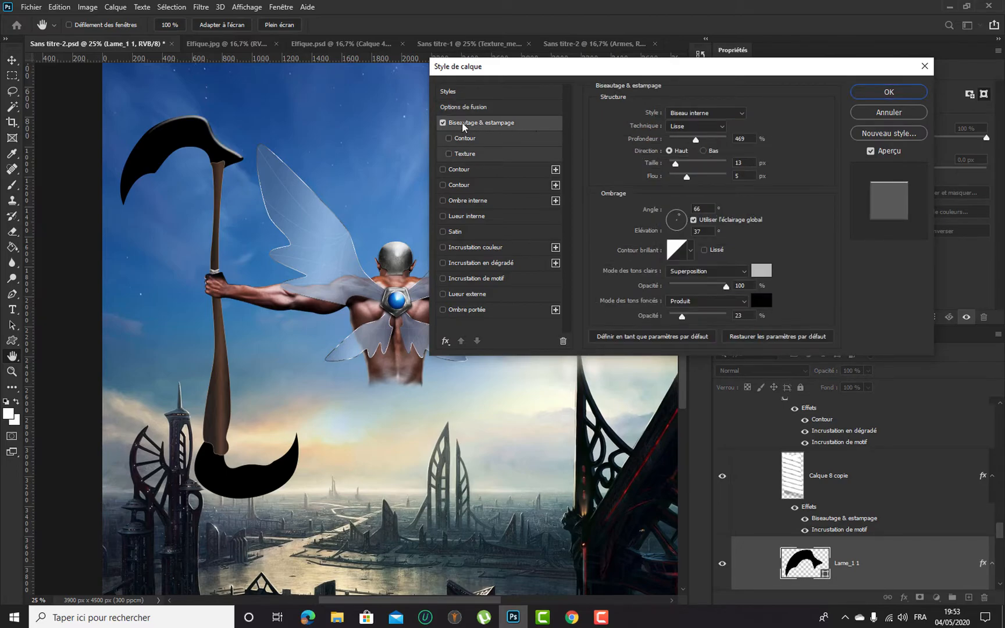
pyautogui.click(442, 123)
pyautogui.click(516, 245)
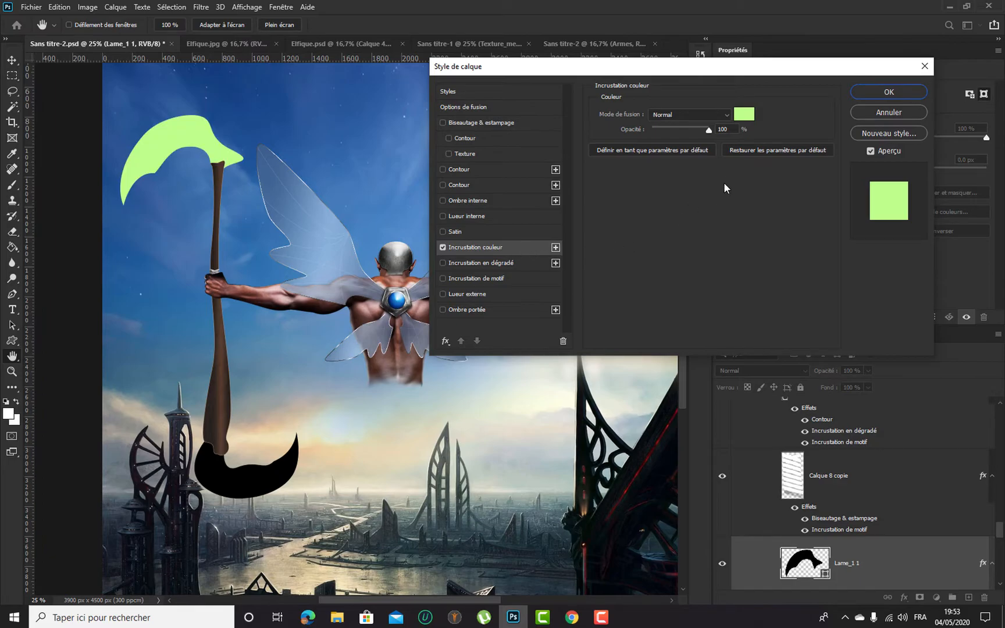
pyautogui.click(866, 117)
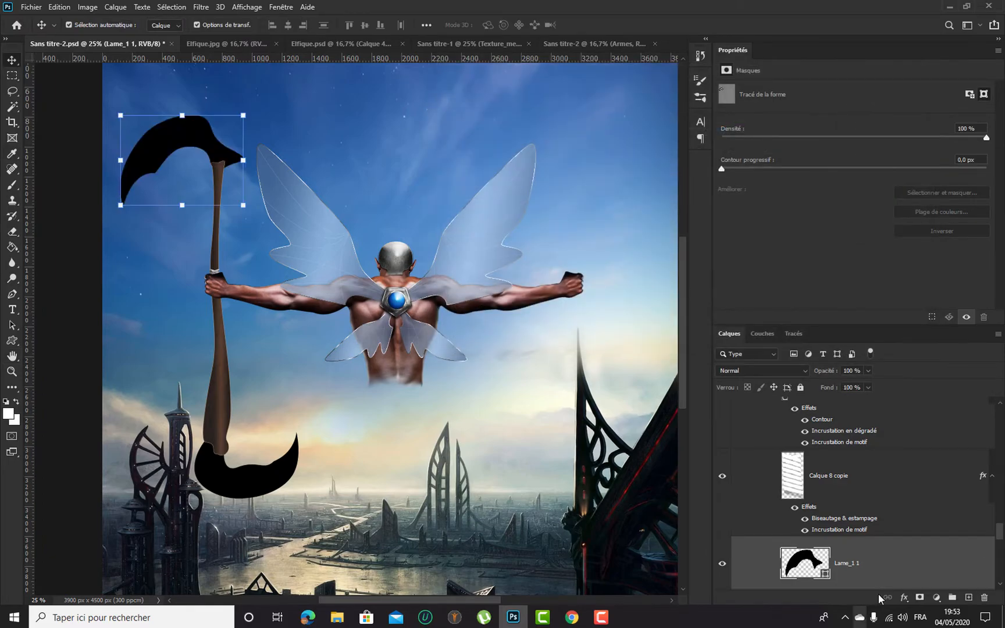
# Change the upper blade shape's fill colour from black to white
pyautogui.click(12, 341)
pyautogui.click(142, 25)
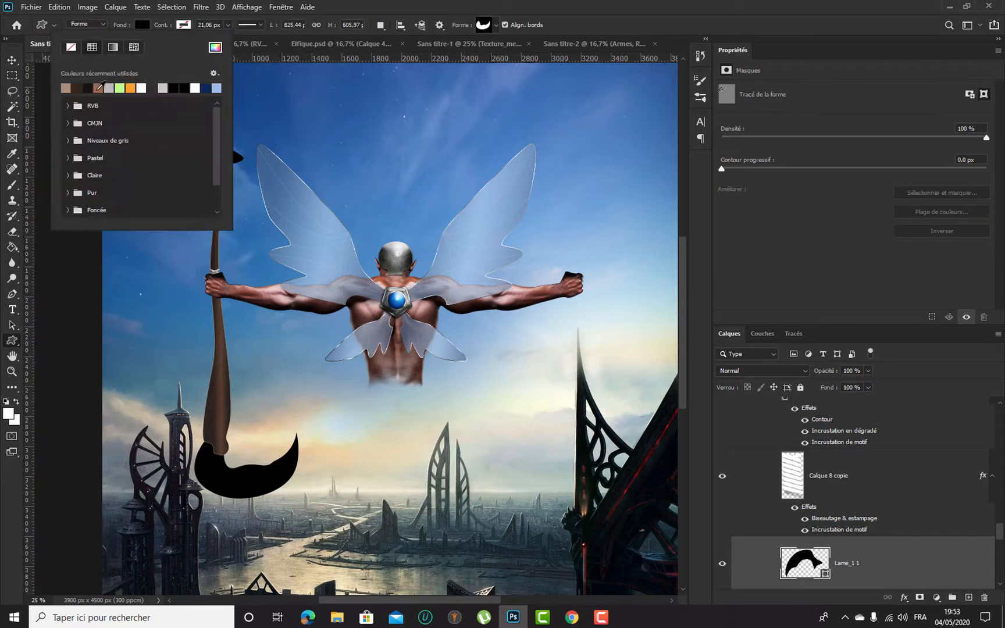
pyautogui.click(141, 88)
pyautogui.press('Return')
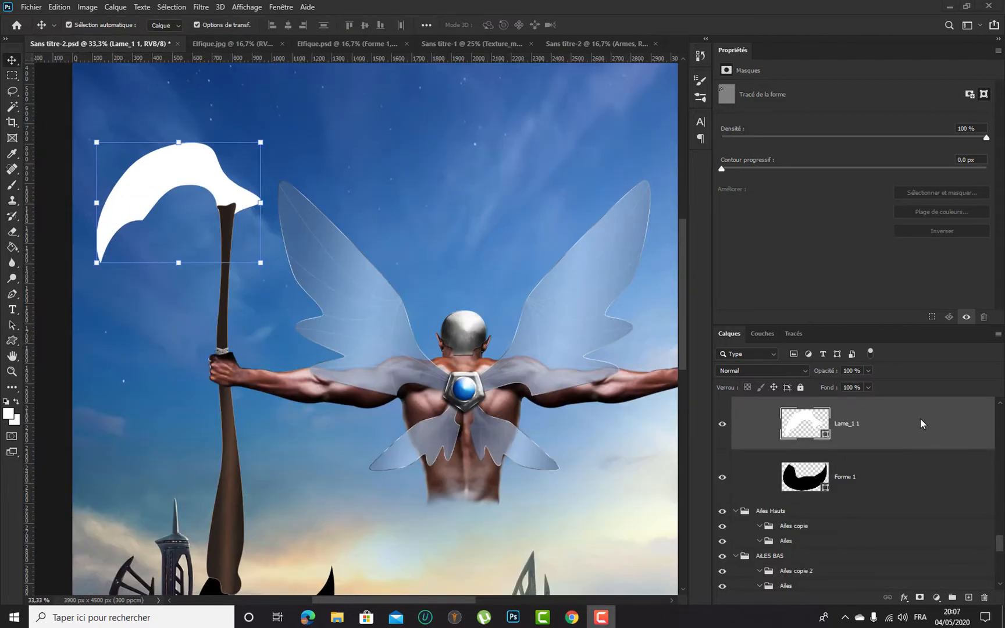
# Add an inner bevel to the upper blade using the Chisel Hard technique, depth 1000% and size 18 px
pyautogui.click(920, 419)
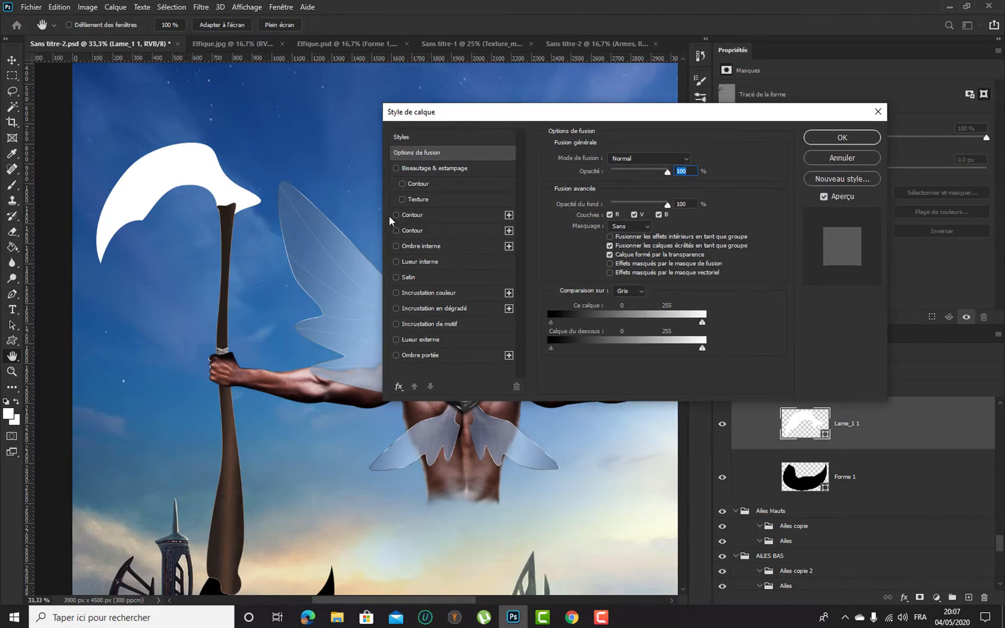
pyautogui.click(396, 168)
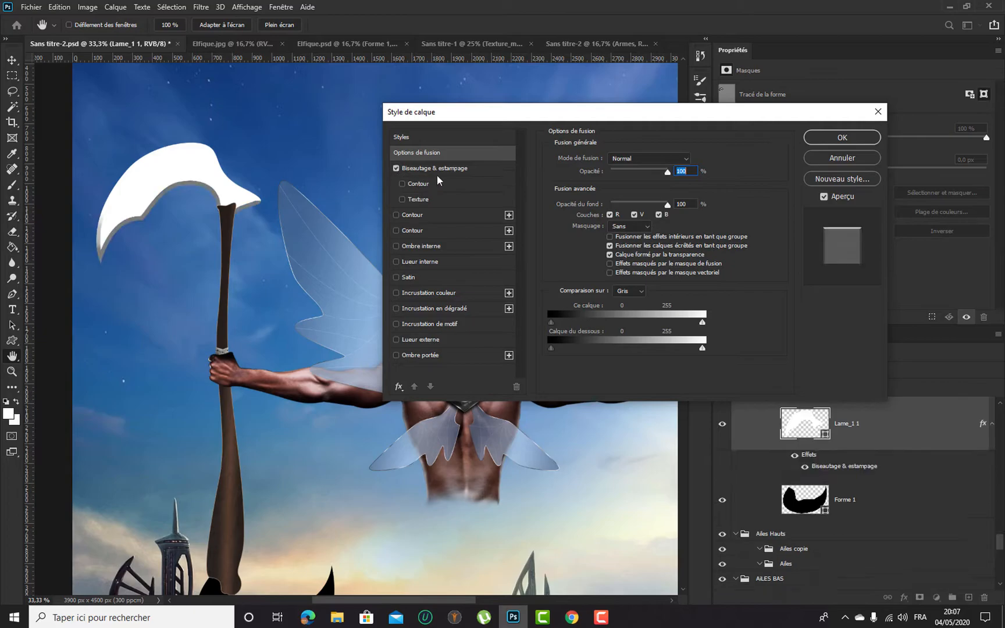
pyautogui.click(498, 168)
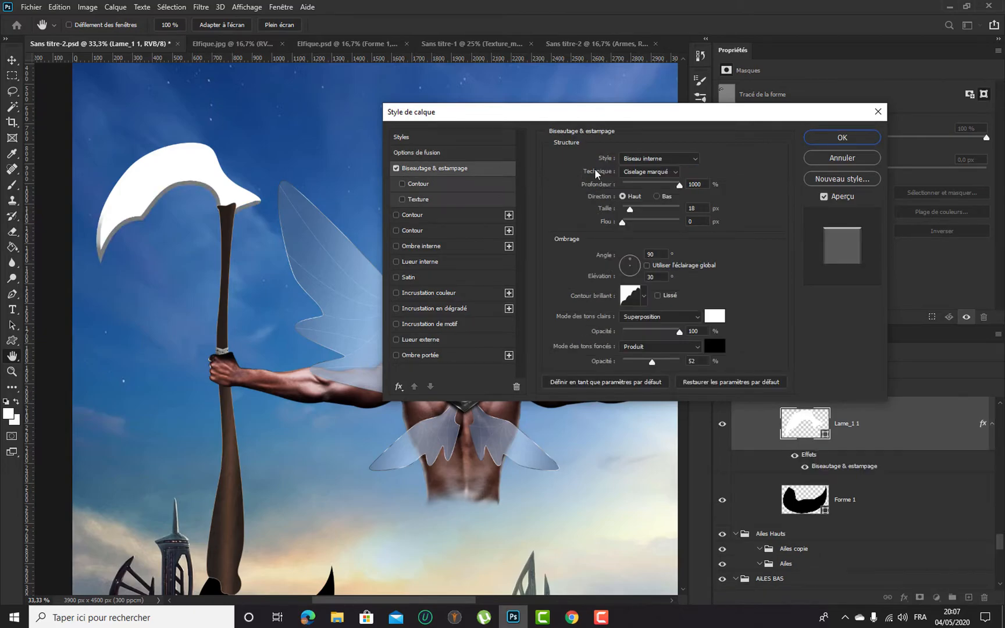
pyautogui.click(667, 173)
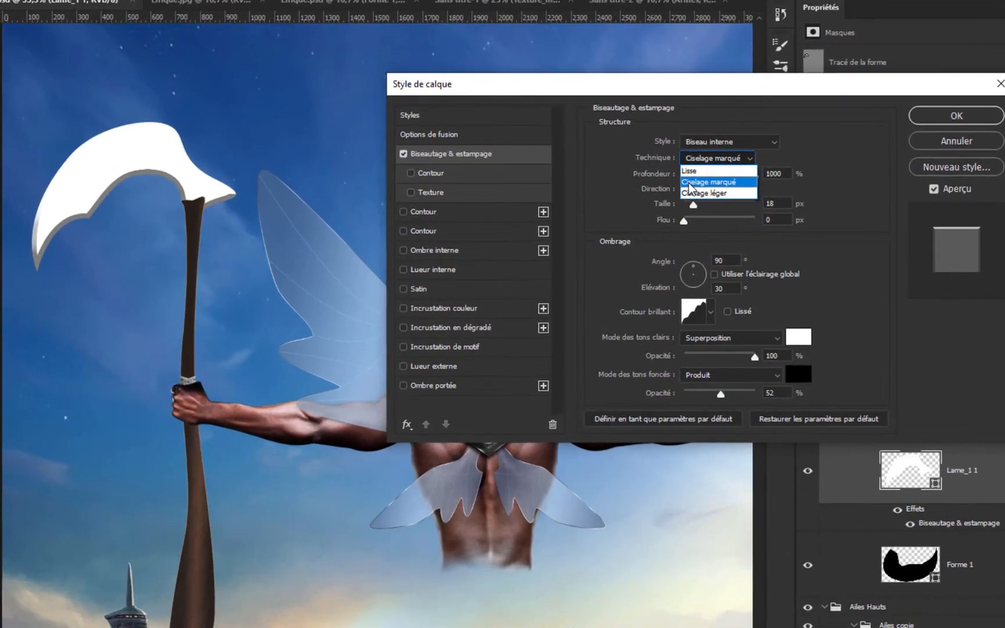
pyautogui.click(726, 182)
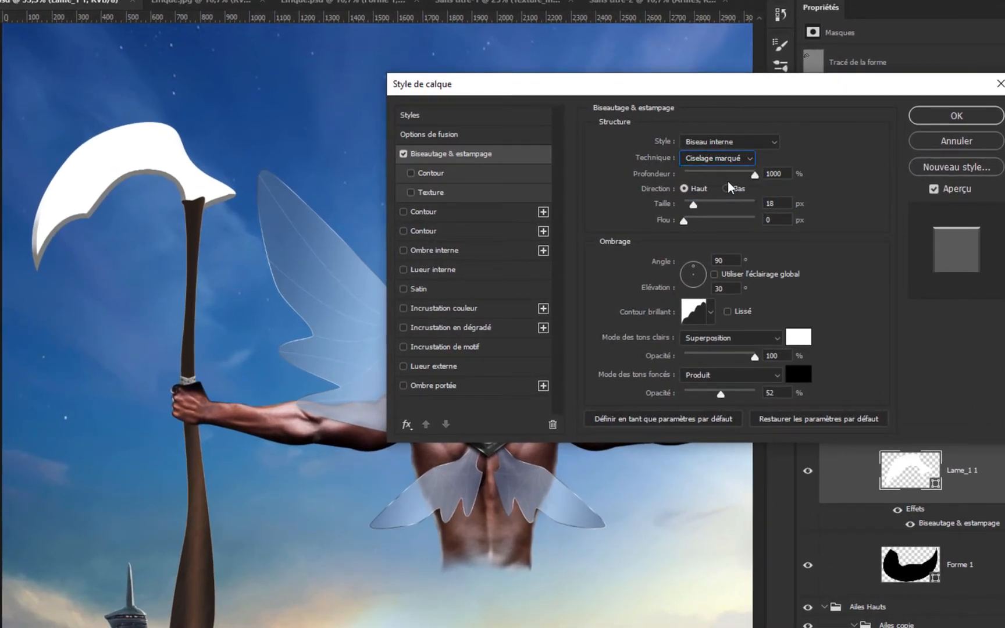
pyautogui.click(700, 143)
pyautogui.click(721, 141)
pyautogui.click(754, 175)
pyautogui.click(780, 203)
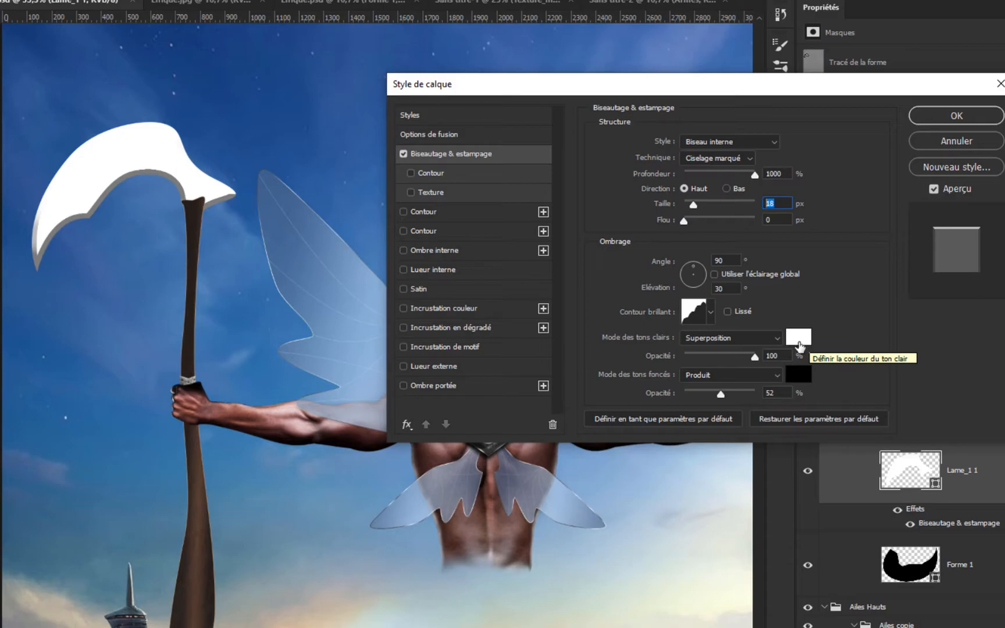
# Use a white #ffffff highlight and the stepped gloss contour for the blade's bevel, and set its shading angle to 61°
pyautogui.click(798, 337)
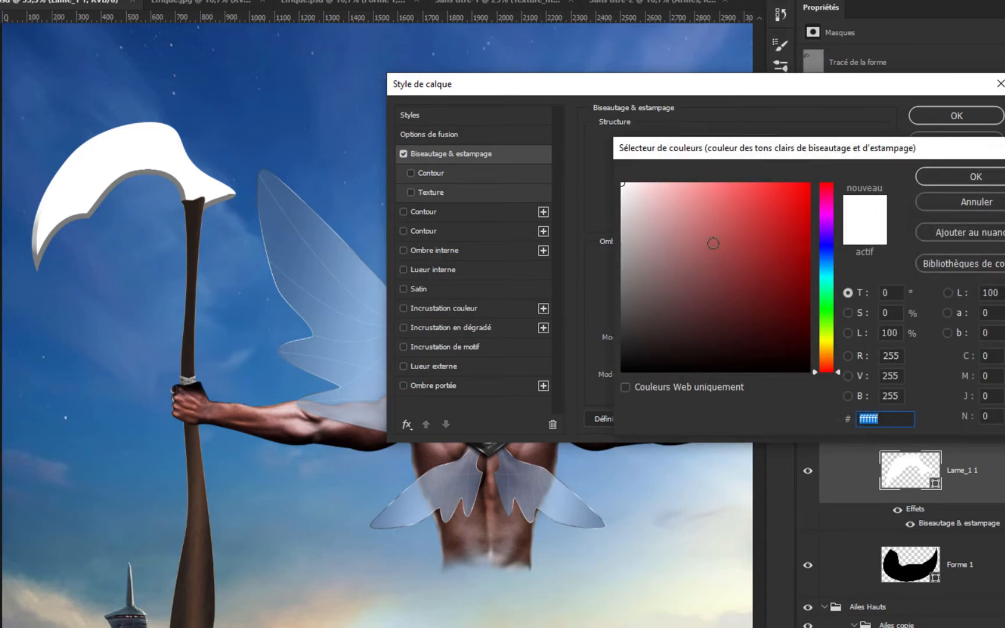
pyautogui.click(920, 176)
pyautogui.click(710, 312)
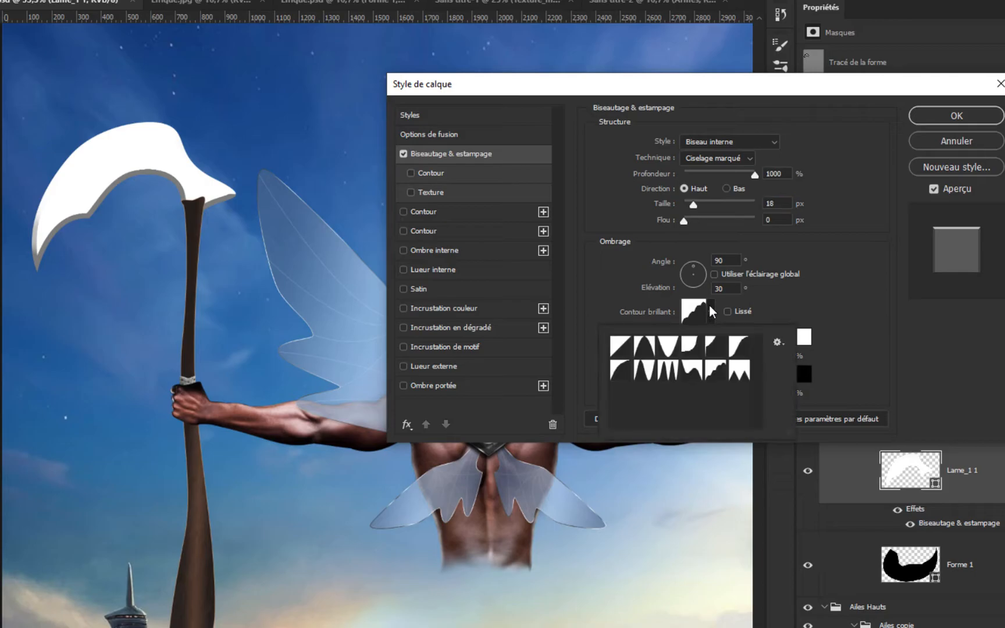
pyautogui.click(715, 369)
pyautogui.click(811, 295)
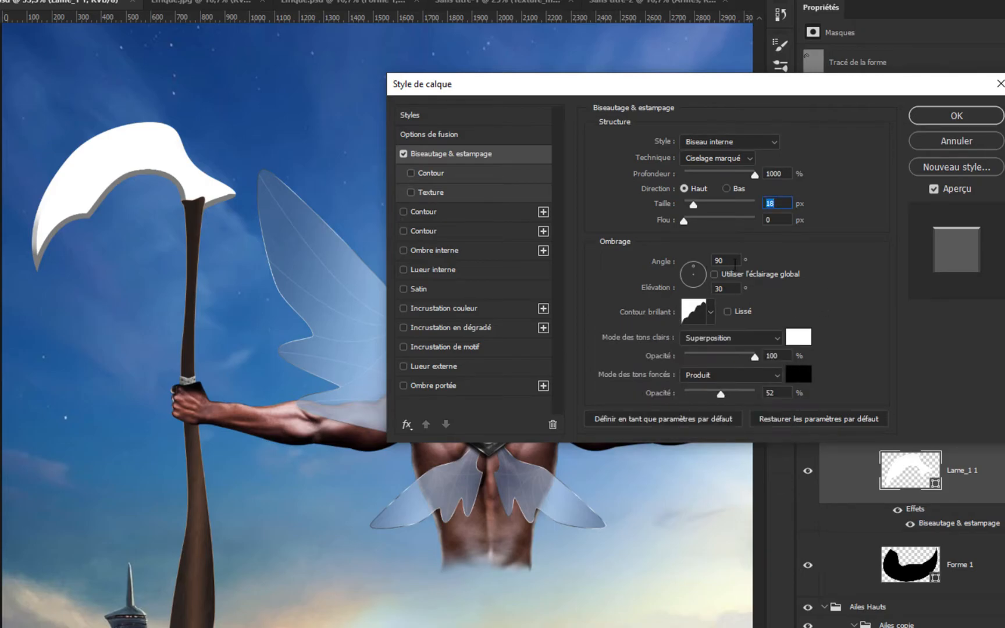
pyautogui.click(731, 261)
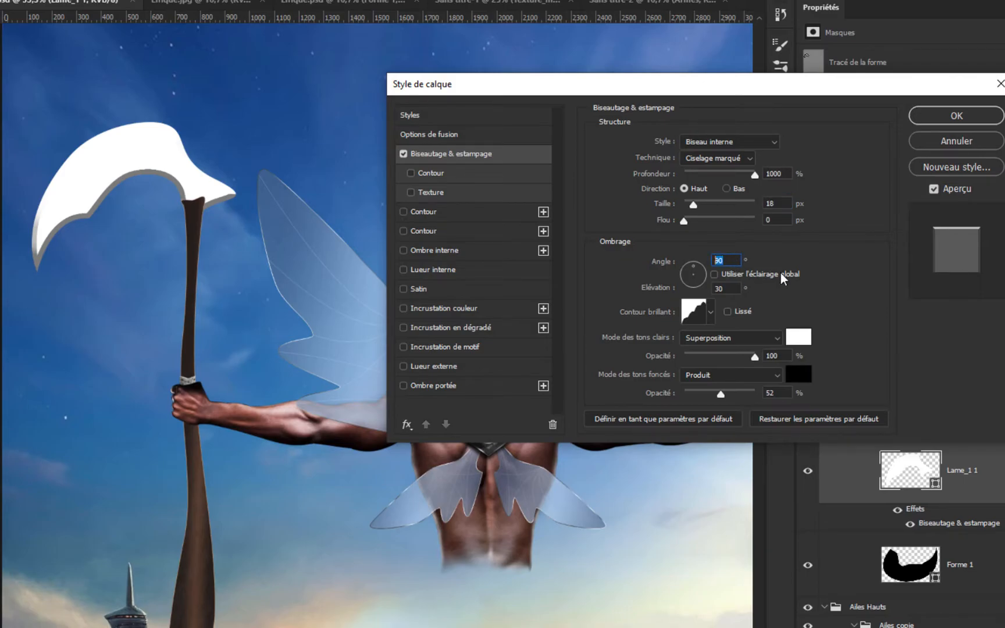
pyautogui.write('61')
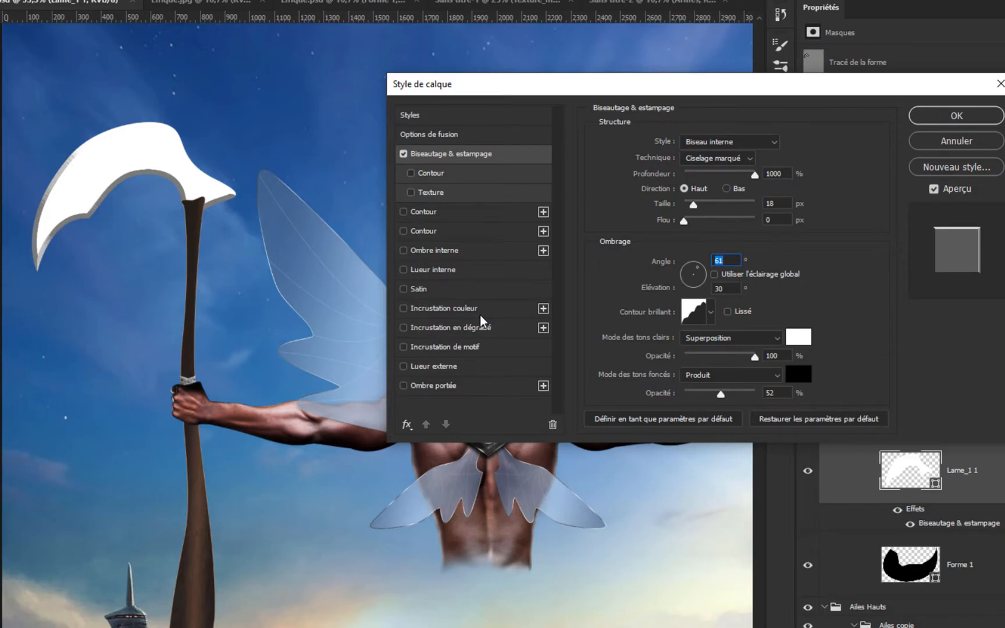
# Add a Gradient Overlay to the upper blade and set the second colour stop of its gradient to white
pyautogui.click(506, 329)
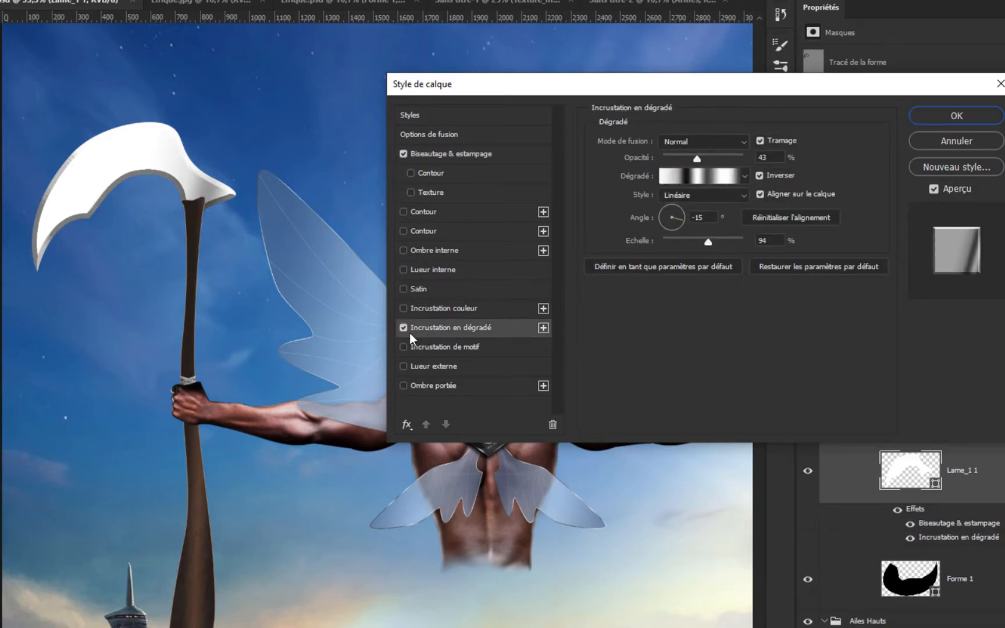
pyautogui.click(696, 182)
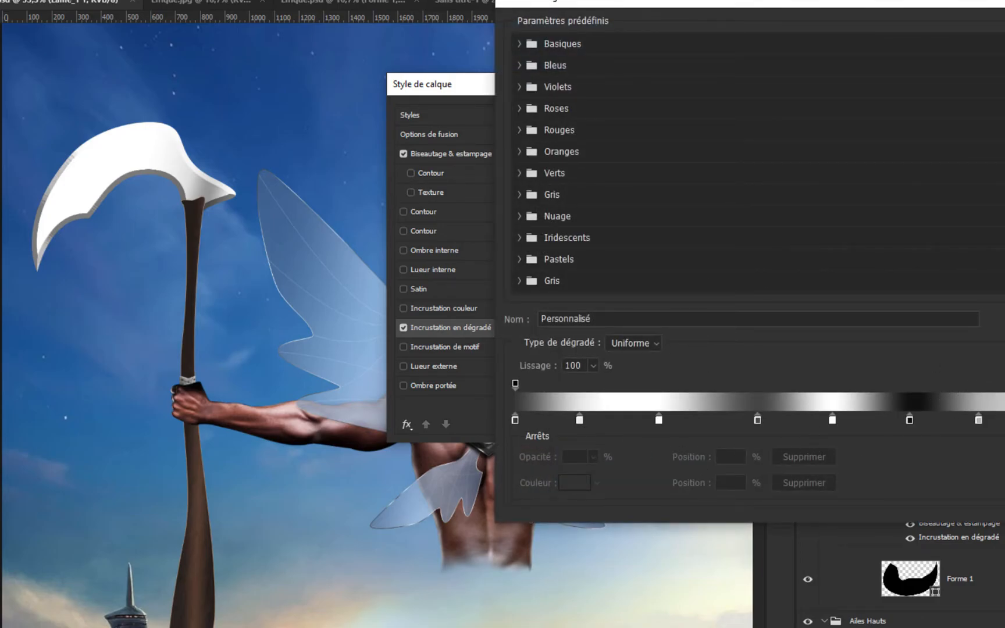
pyautogui.click(514, 419)
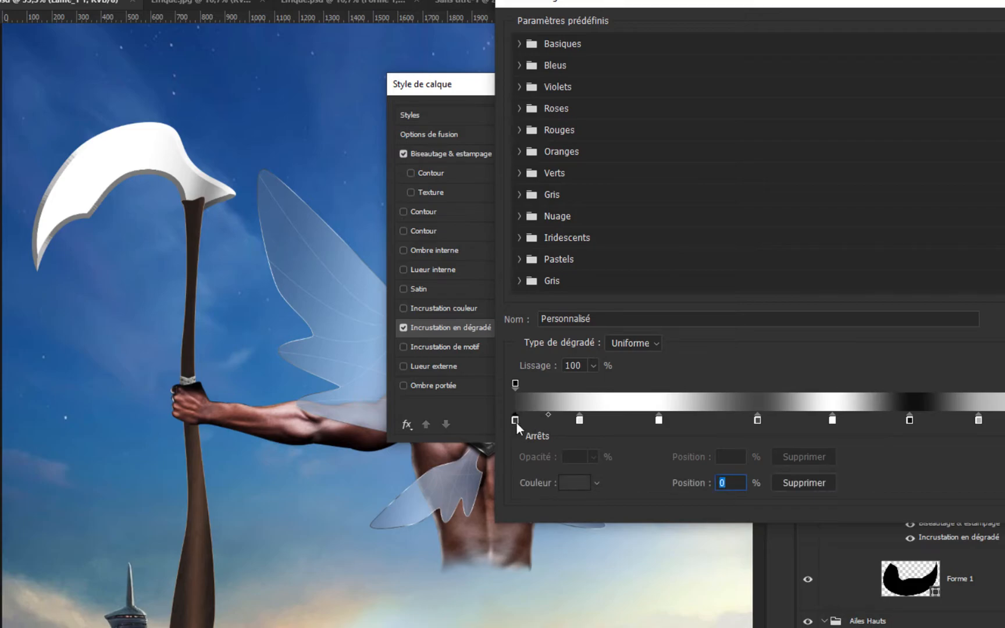
pyautogui.moveTo(578, 420)
pyautogui.mouseDown()
pyautogui.moveTo(588, 420)
pyautogui.moveTo(580, 421)
pyautogui.mouseUp()
pyautogui.click(574, 482)
pyautogui.moveTo(636, 216); pyautogui.dragTo(622, 184)
pyautogui.click(942, 177)
# Move the gradient's third colour stop to 27% and set its colour to #494949
pyautogui.moveTo(659, 416); pyautogui.dragTo(674, 421)
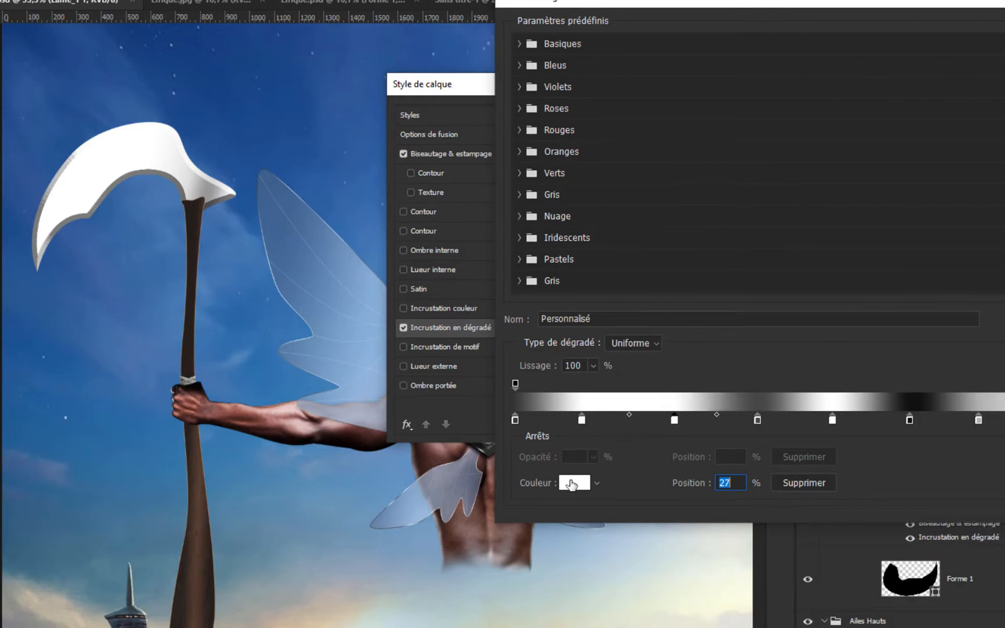
pyautogui.click(571, 484)
pyautogui.write('494949')
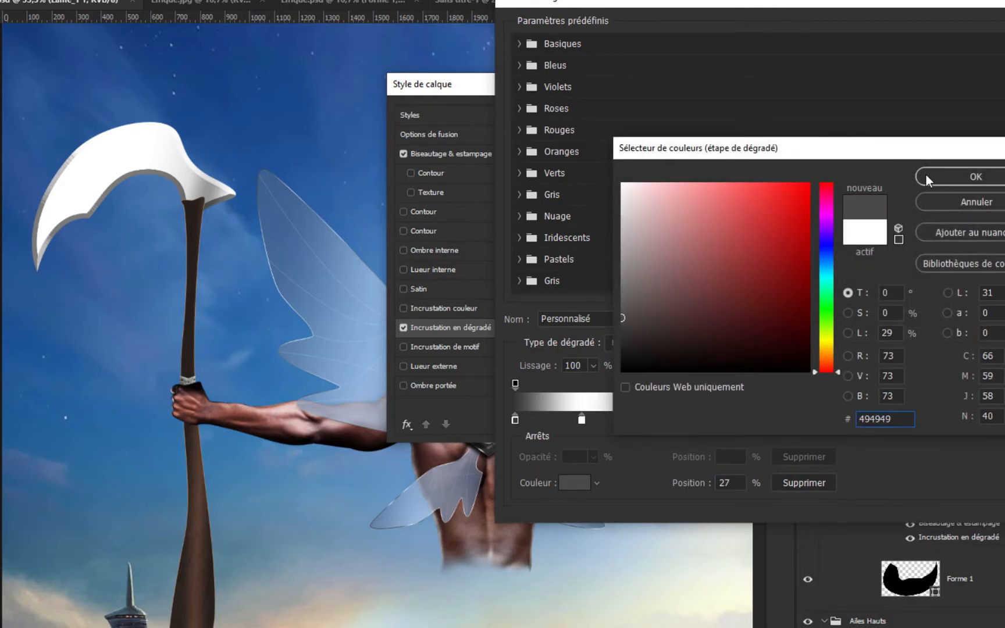
pyautogui.click(926, 173)
# Insert a new gradient colour stop at 34% and colour it #272727
pyautogui.click(691, 421)
pyautogui.moveTo(693, 421); pyautogui.dragTo(717, 420)
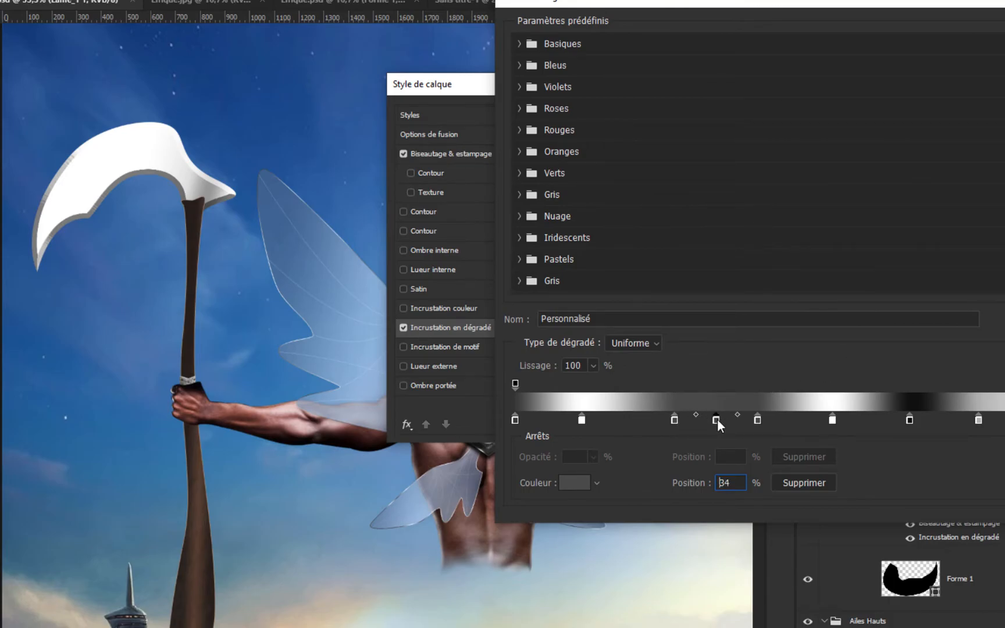
pyautogui.click(567, 486)
pyautogui.write('272727')
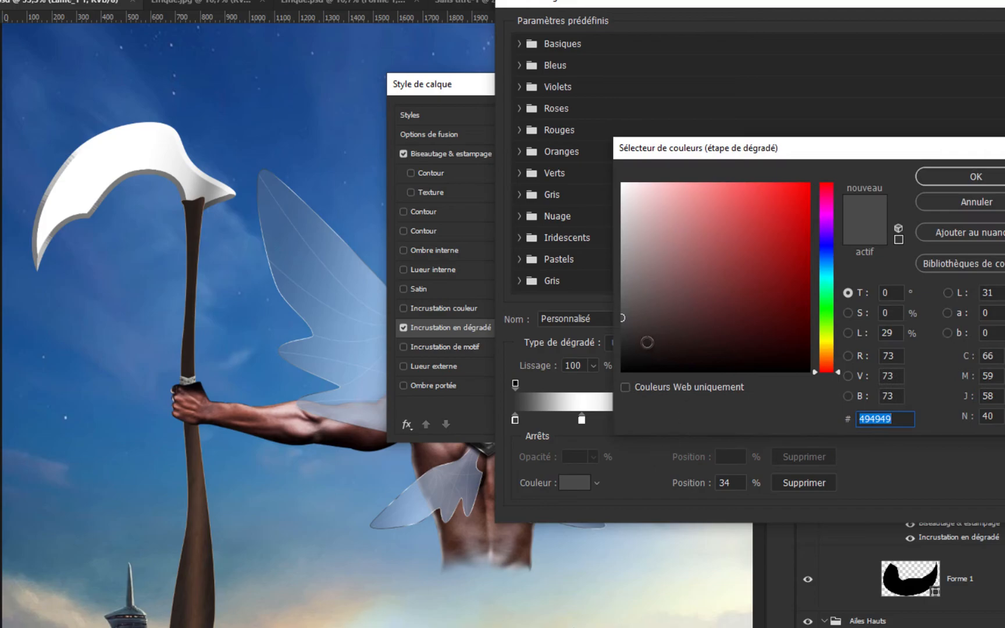
pyautogui.click(916, 177)
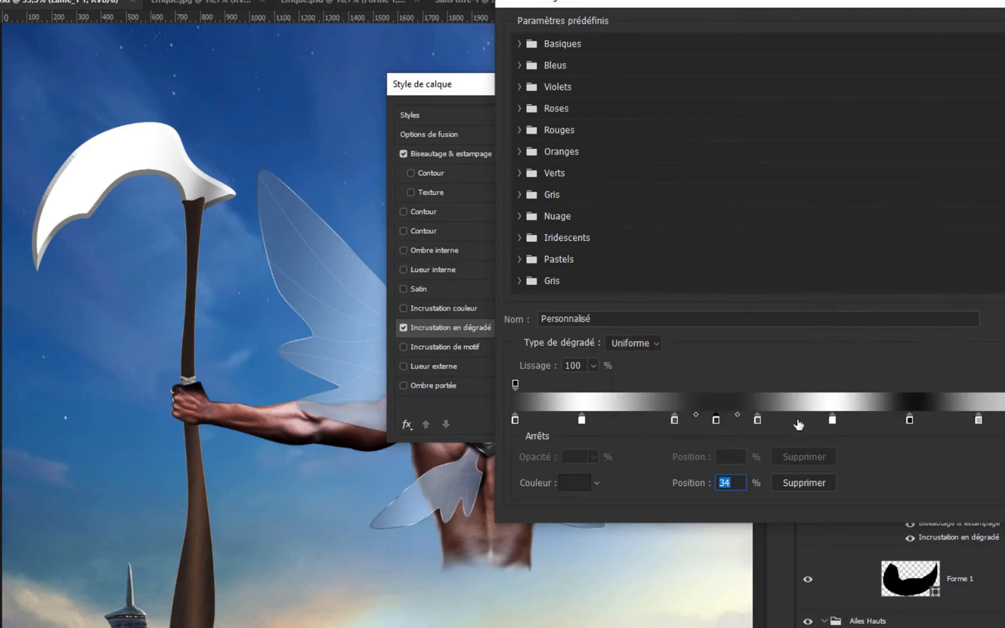
# Move the next white stop to 50%, shift the black stop after it closer and recolour that stop mid grey
pyautogui.click(827, 420)
pyautogui.moveTo(817, 419); pyautogui.dragTo(818, 419)
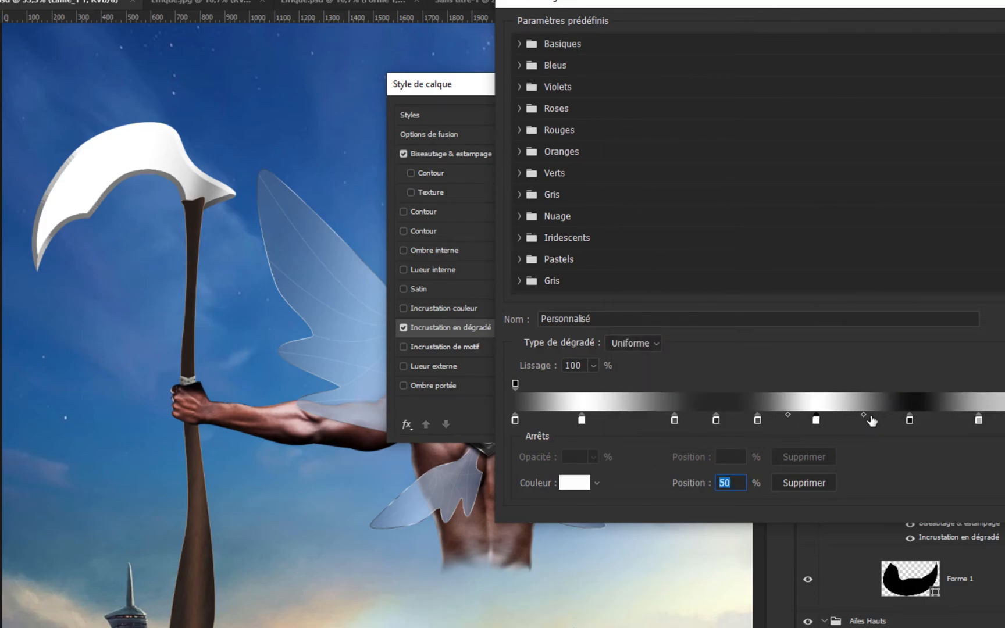
pyautogui.click(907, 419)
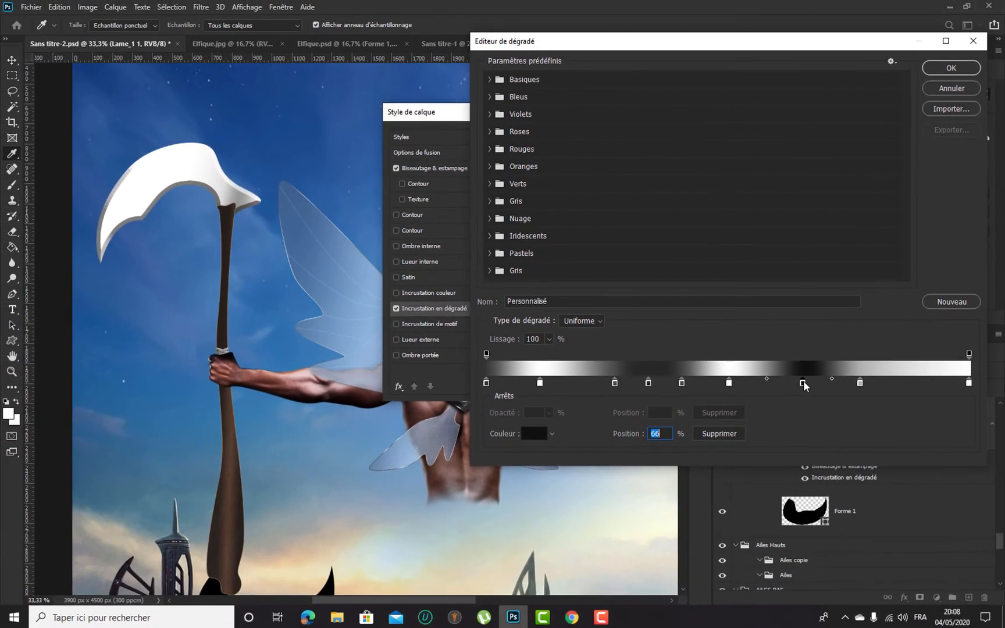
pyautogui.moveTo(908, 418); pyautogui.dragTo(882, 419)
pyautogui.click(534, 436)
pyautogui.moveTo(577, 296); pyautogui.dragTo(572, 280)
pyautogui.click(858, 186)
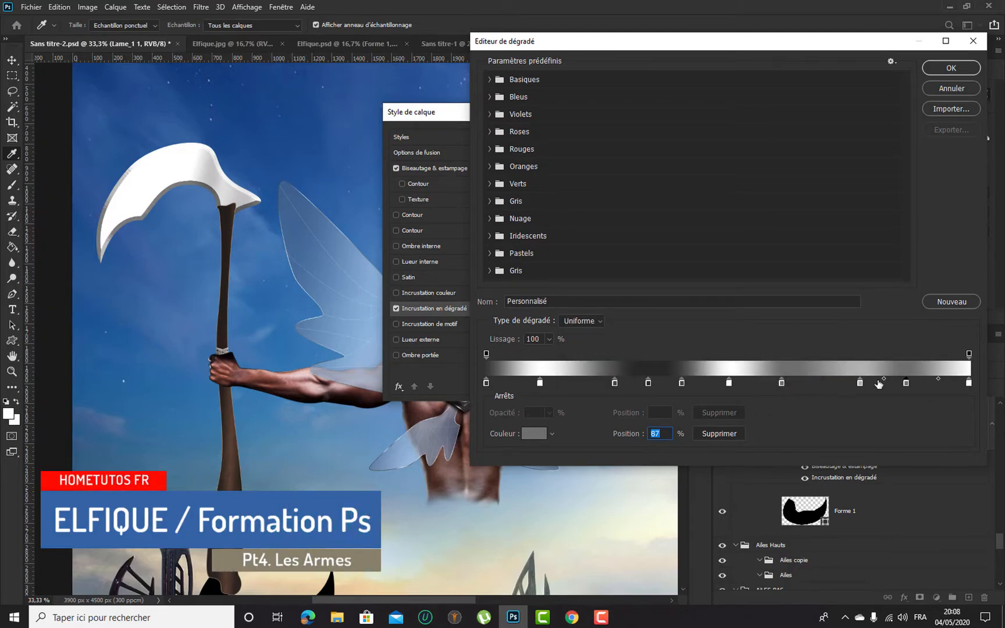
# Spread out the last two grey stops and accept the gradient with a white end stop at 100%
pyautogui.click(858, 383)
pyautogui.moveTo(854, 383); pyautogui.dragTo(922, 381)
pyautogui.click(970, 382)
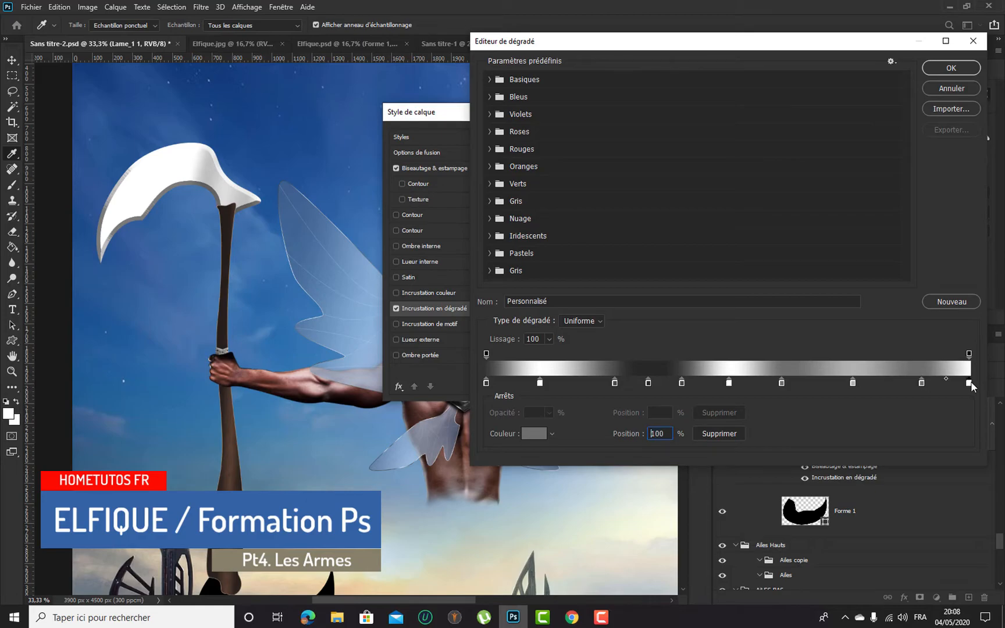
pyautogui.click(533, 433)
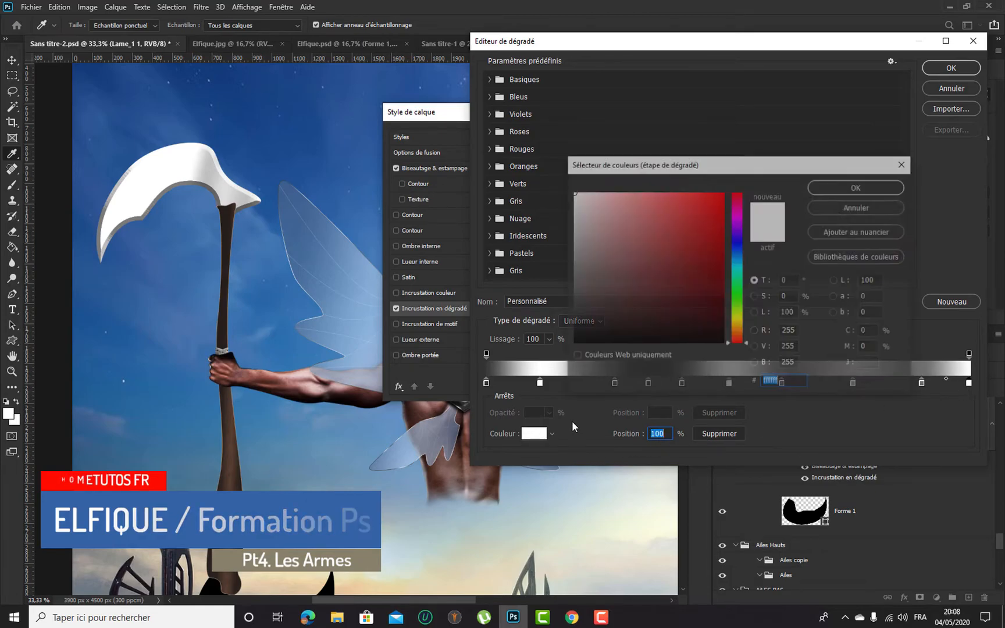
pyautogui.click(857, 186)
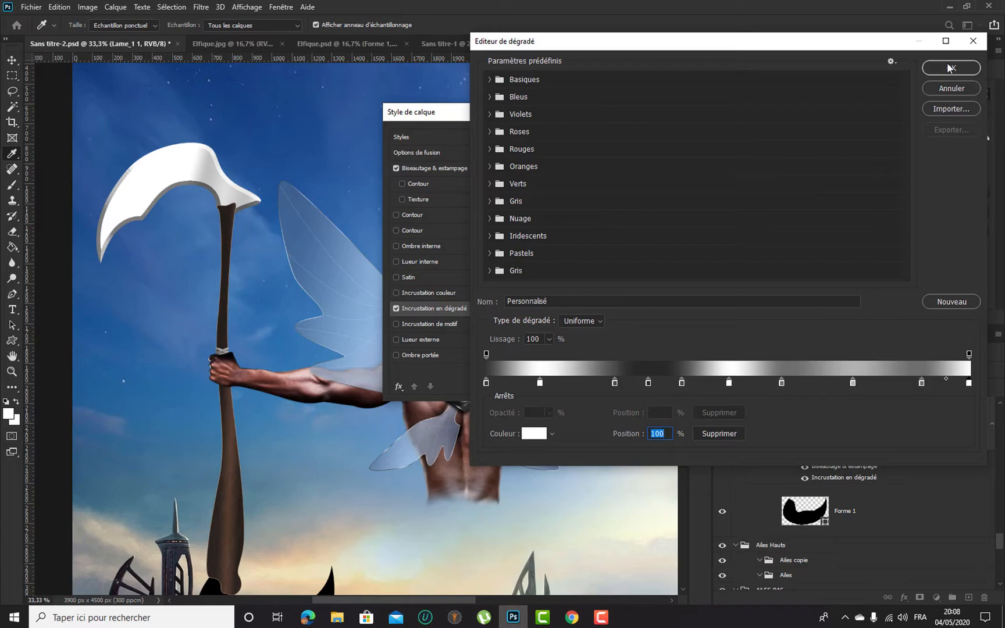
pyautogui.click(949, 68)
# Try a different angle and a larger scale for the gradient overlay, and restore them to -15° and 94%
pyautogui.click(616, 218)
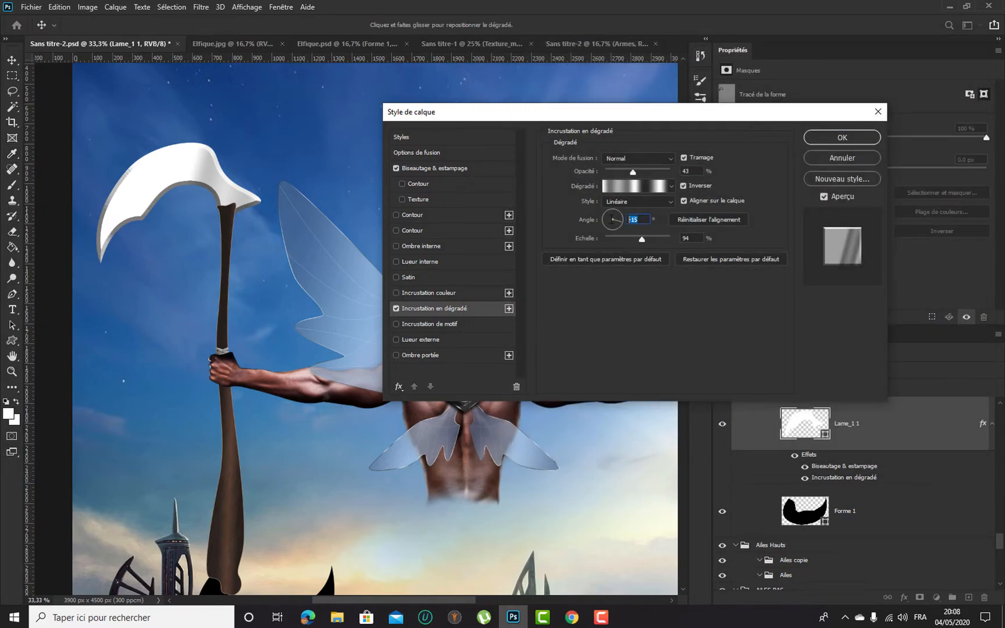
pyautogui.moveTo(620, 224); pyautogui.dragTo(618, 212)
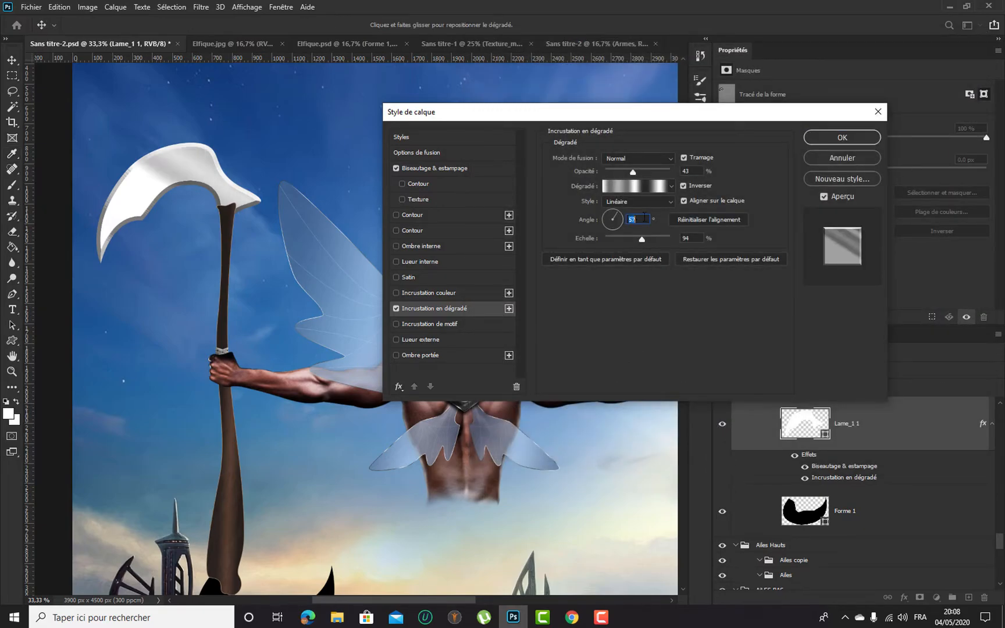
pyautogui.write('-15')
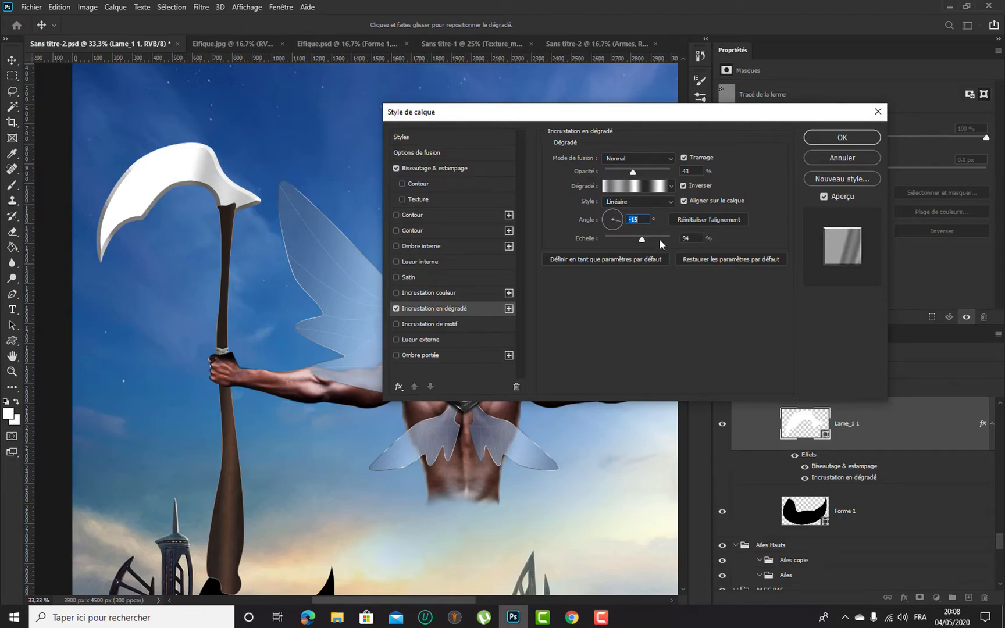
pyautogui.moveTo(635, 242); pyautogui.dragTo(657, 244)
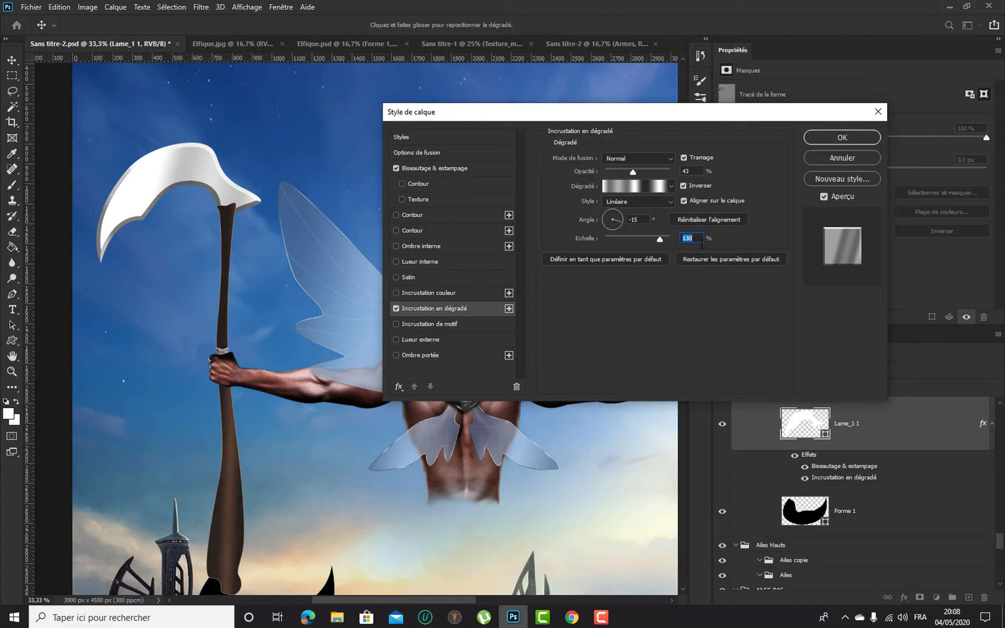
pyautogui.write('4')
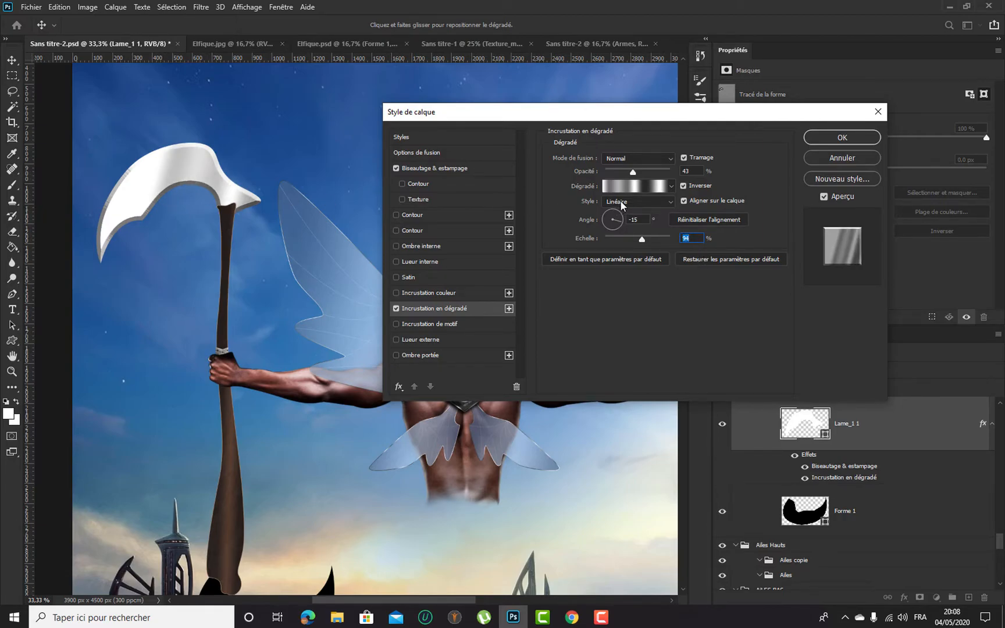
# Reposition the gradient on the blade and add a Pattern Overlay using the second Métale pattern in Multiply (Produit) mode
pyautogui.moveTo(164, 175); pyautogui.dragTo(161, 179)
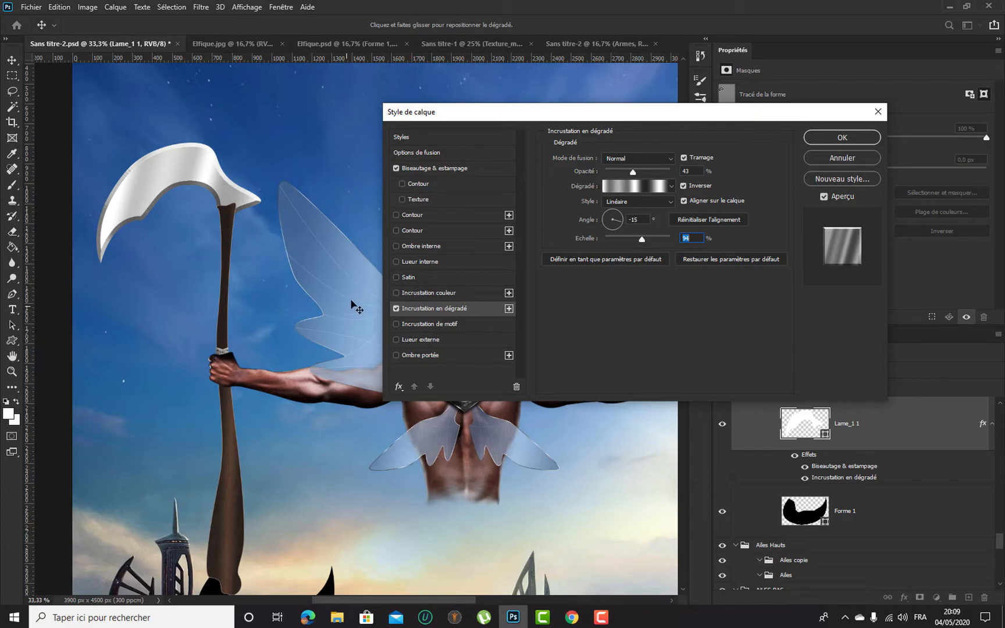
pyautogui.click(474, 323)
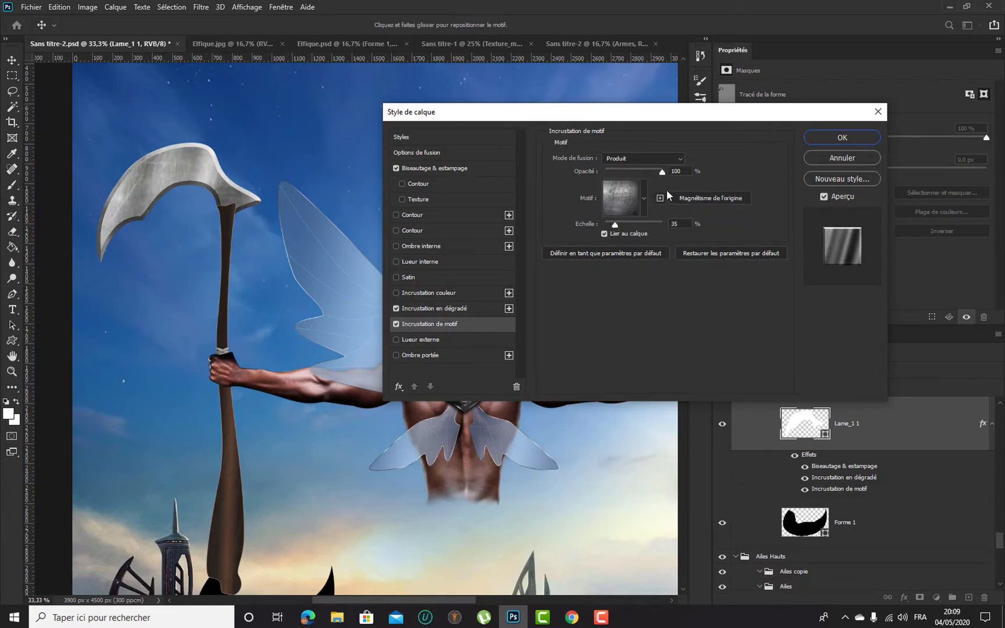
pyautogui.click(644, 198)
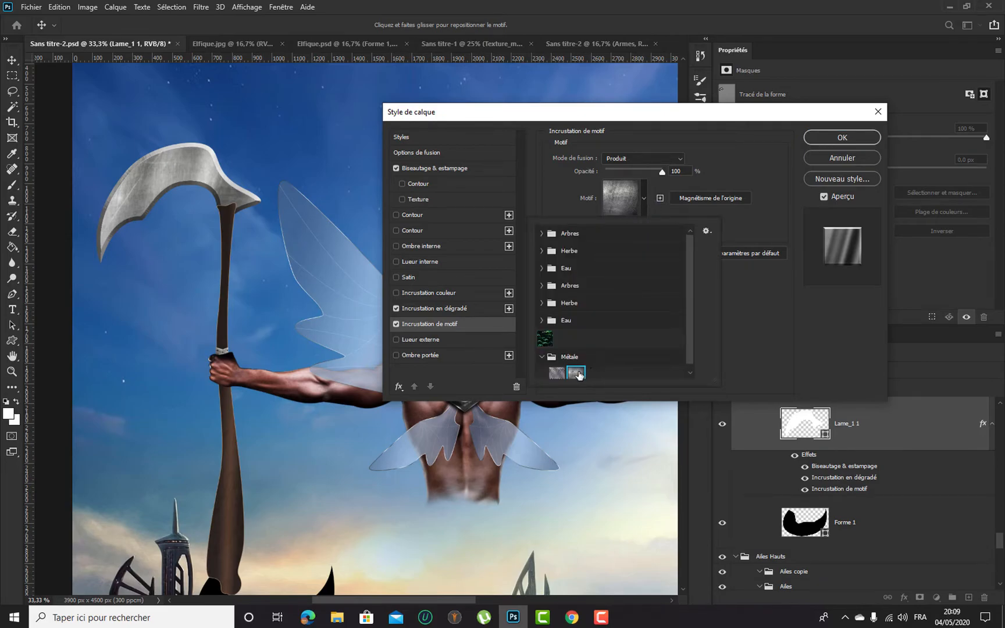
pyautogui.click(759, 260)
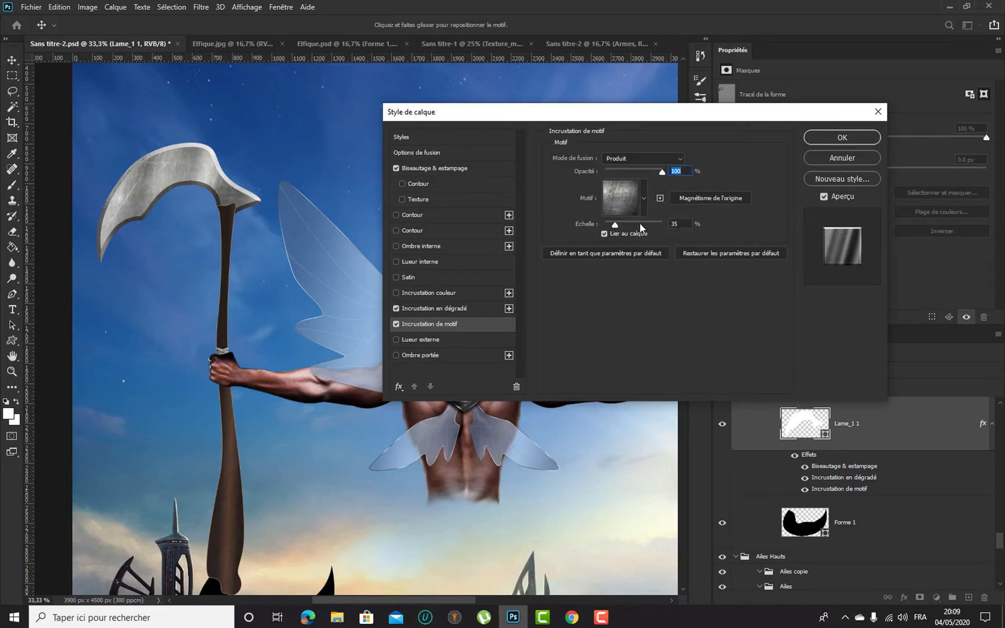
pyautogui.click(686, 224)
# Duplicate the blade's Gradient Overlay and set the upper copy's blend mode to Multiply (Produit)
pyautogui.click(485, 309)
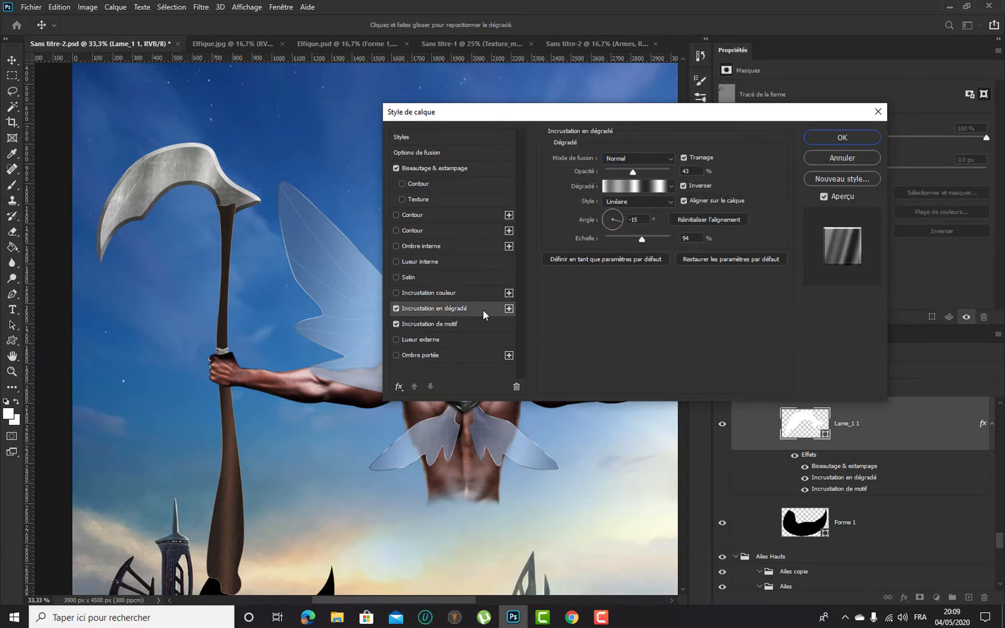
pyautogui.click(510, 308)
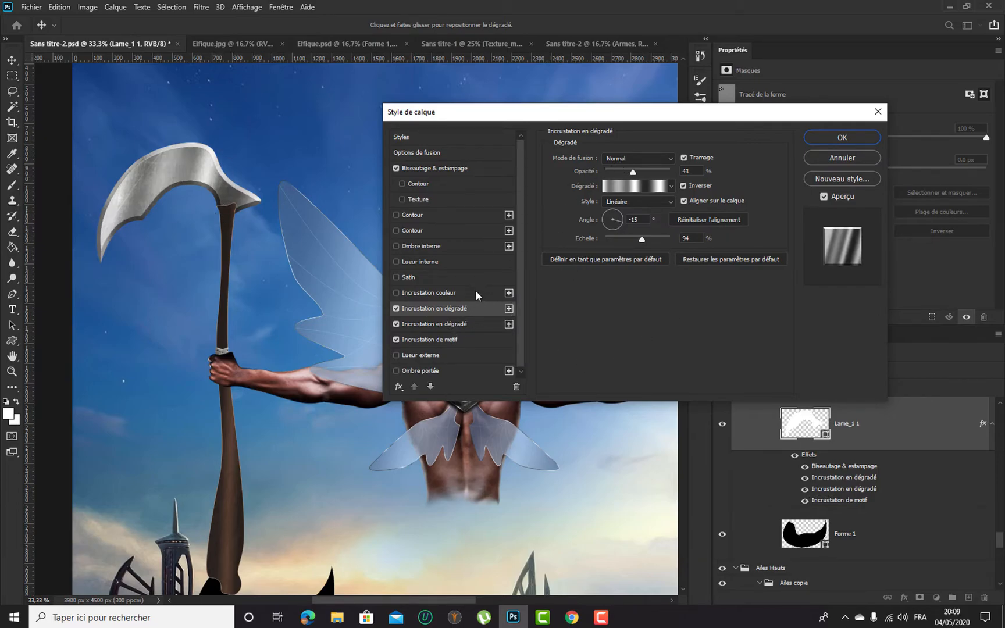
pyautogui.click(477, 323)
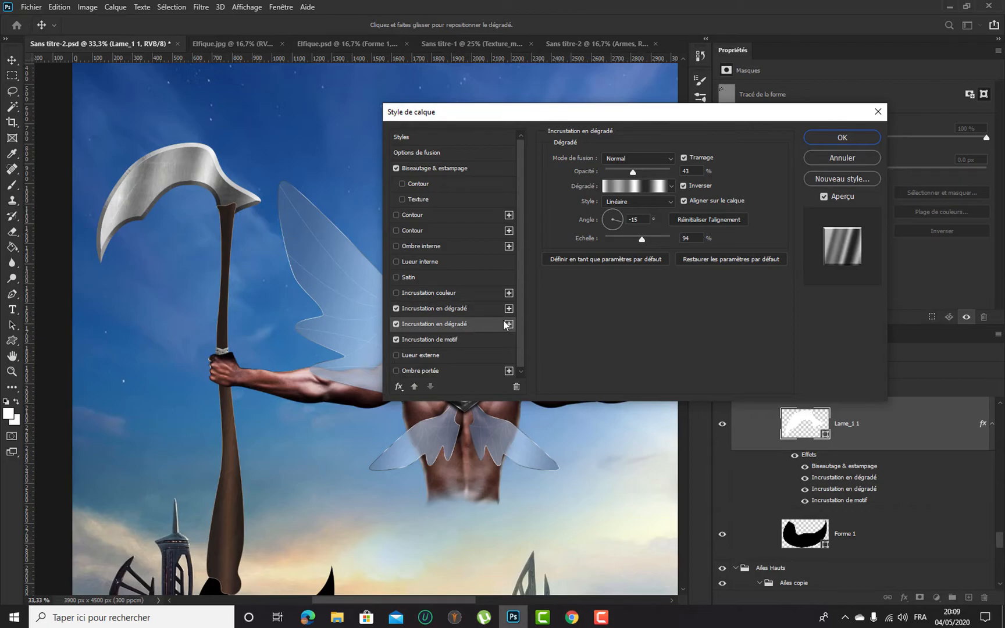
pyautogui.click(487, 308)
pyautogui.click(639, 158)
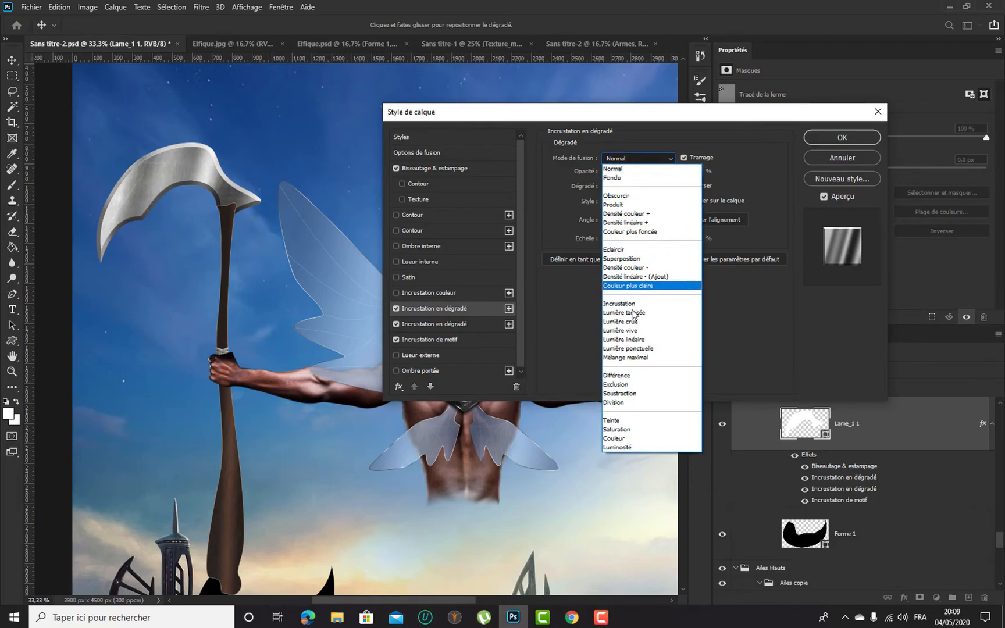
pyautogui.click(631, 207)
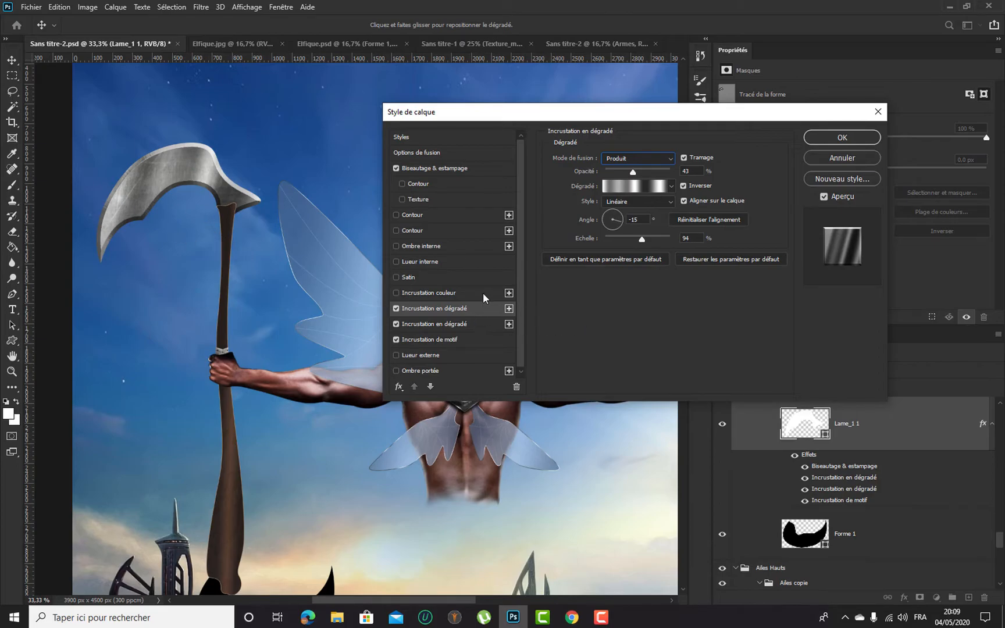
# Scale the second Gradient Overlay to 61%, duplicate it and reposition the gradient on the blade
pyautogui.click(478, 323)
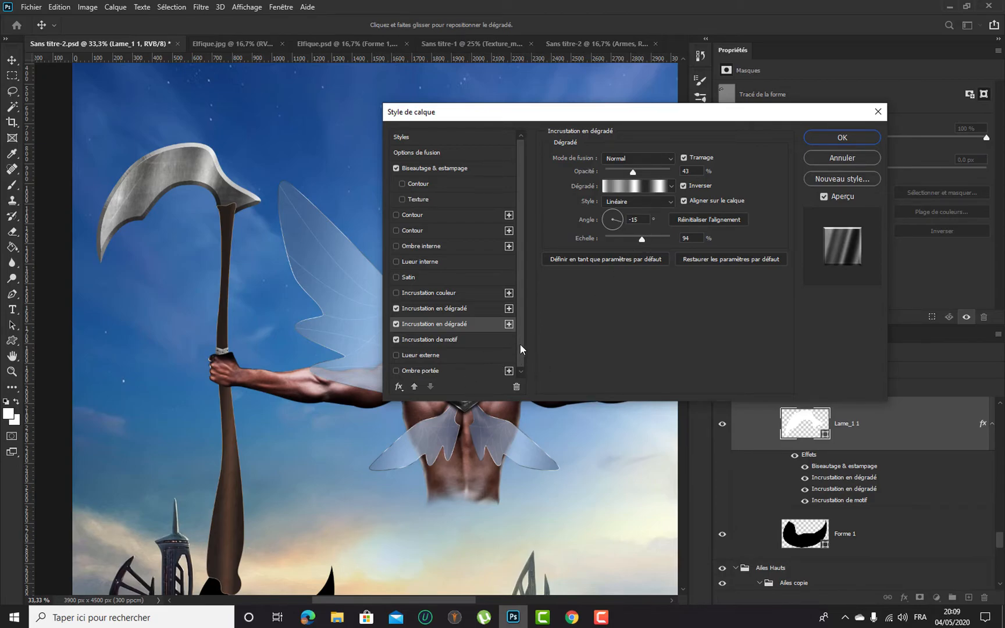
pyautogui.moveTo(633, 238); pyautogui.dragTo(625, 239)
pyautogui.click(509, 325)
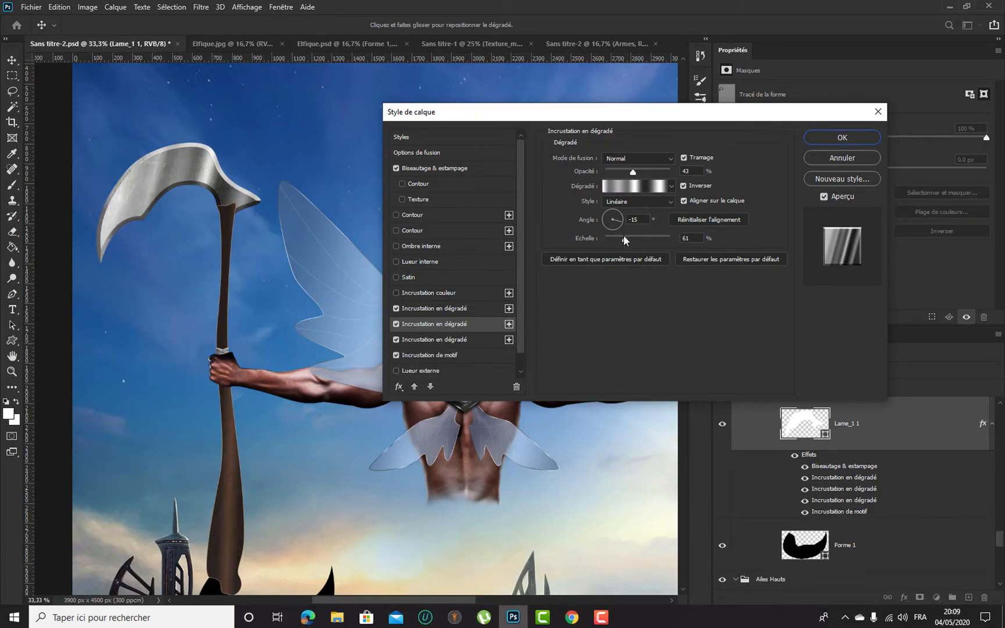
pyautogui.moveTo(168, 174); pyautogui.dragTo(143, 189)
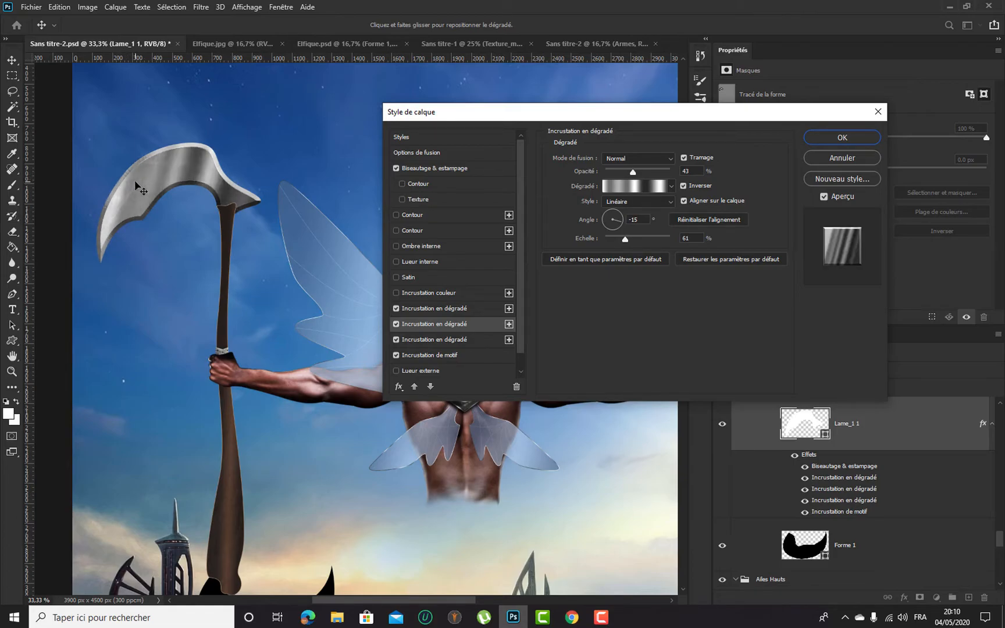
# Reposition the third Gradient Overlay on the blade and reduce its scale to 54%
pyautogui.click(483, 340)
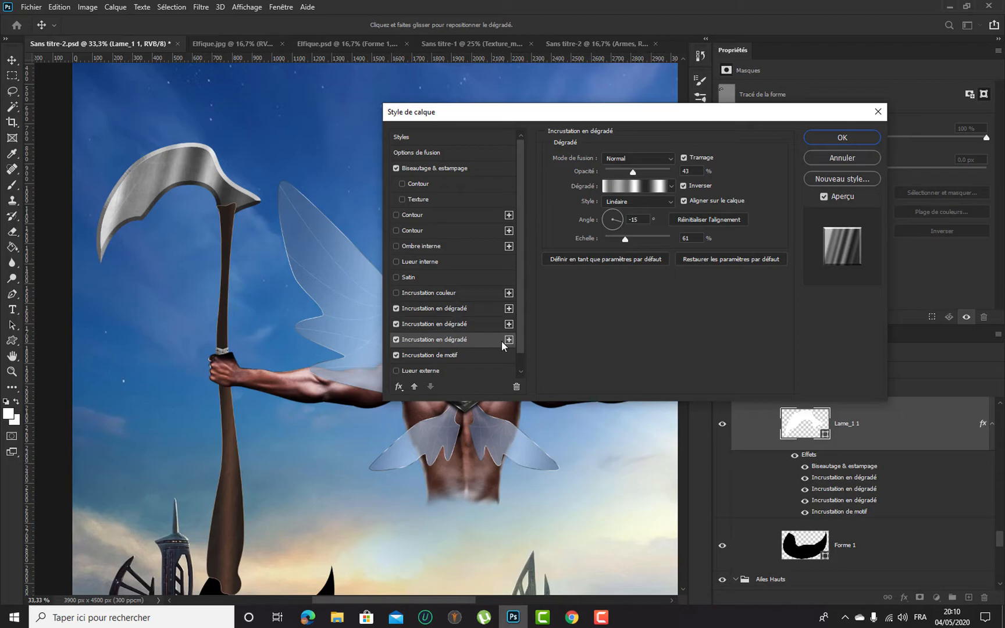
pyautogui.moveTo(193, 189); pyautogui.dragTo(184, 183)
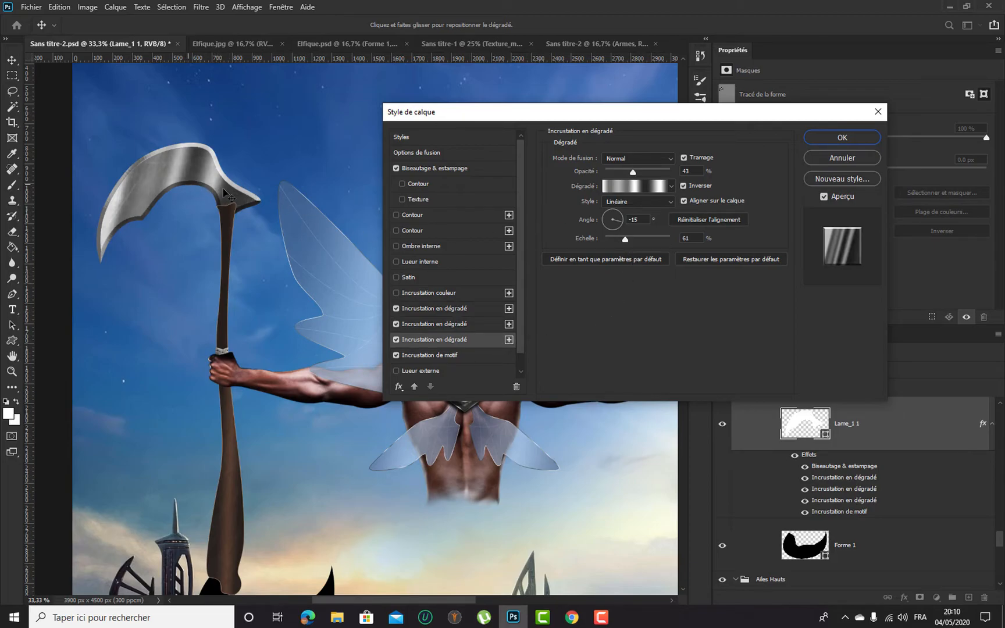
pyautogui.moveTo(625, 240)
pyautogui.mouseDown()
pyautogui.moveTo(608, 243)
pyautogui.moveTo(631, 243)
pyautogui.moveTo(621, 246)
pyautogui.mouseUp()
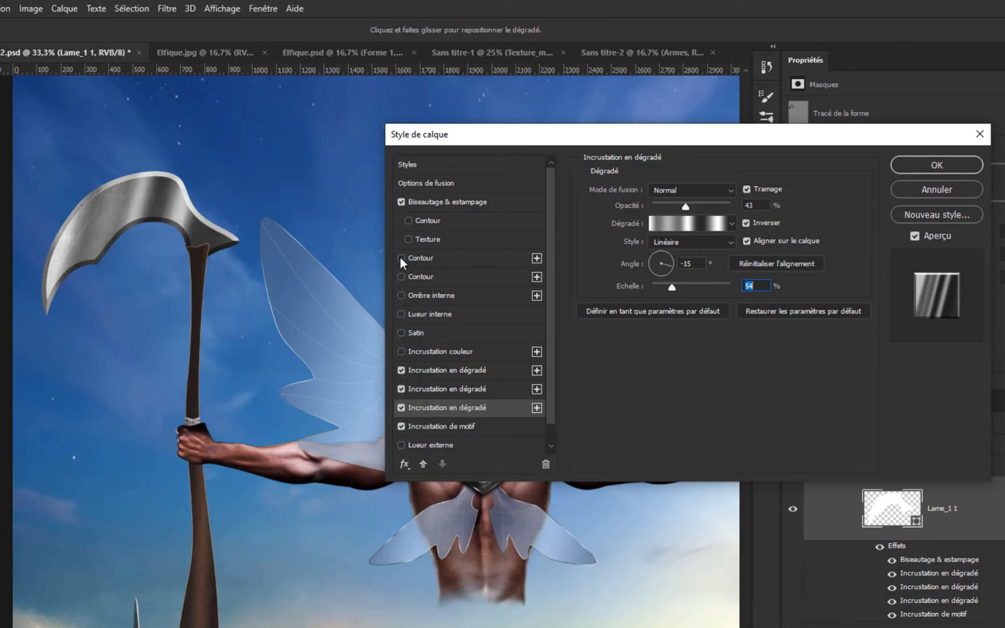
# Add a gradient Stroke (Contour) to the blade, 5 px in size, with 125% gradient scale and Inside (Intérieur) position
pyautogui.click(443, 262)
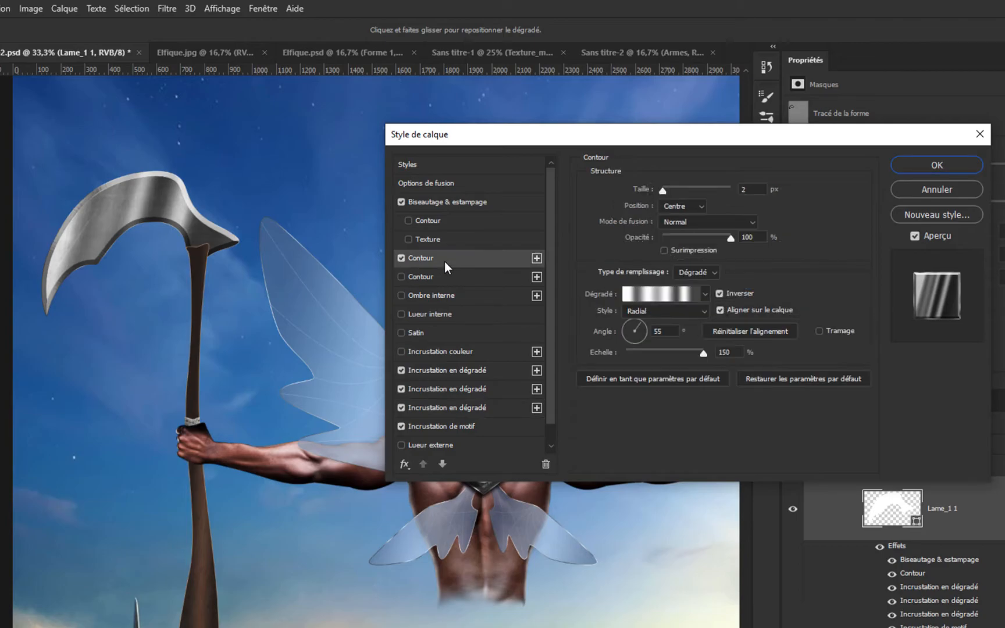
pyautogui.click(663, 189)
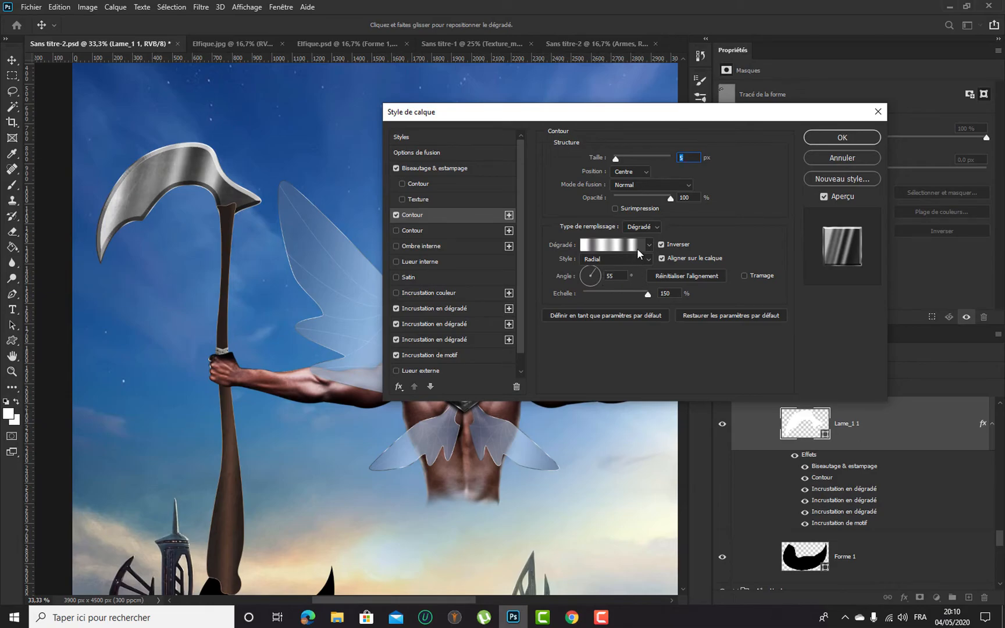
pyautogui.click(643, 248)
pyautogui.moveTo(638, 296)
pyautogui.mouseDown()
pyautogui.moveTo(598, 297)
pyautogui.moveTo(636, 300)
pyautogui.mouseUp()
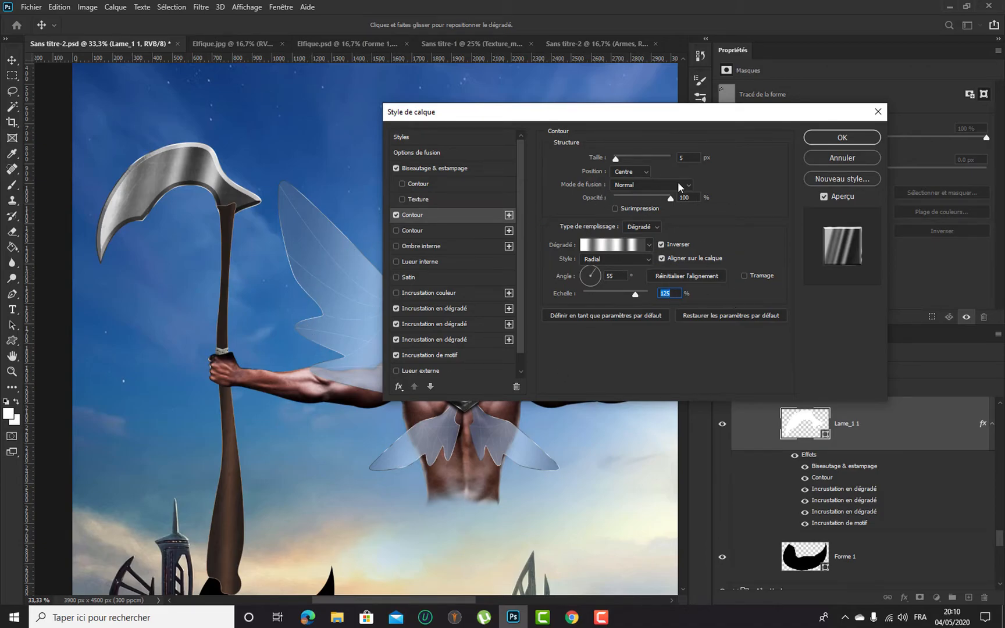
pyautogui.click(637, 172)
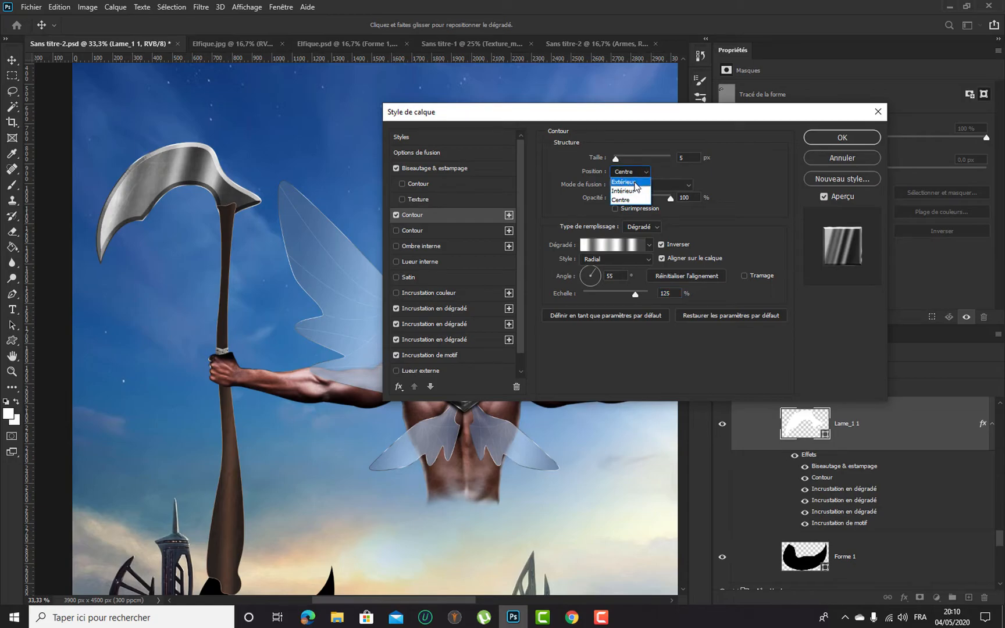
pyautogui.click(636, 184)
pyautogui.click(632, 167)
pyautogui.click(628, 186)
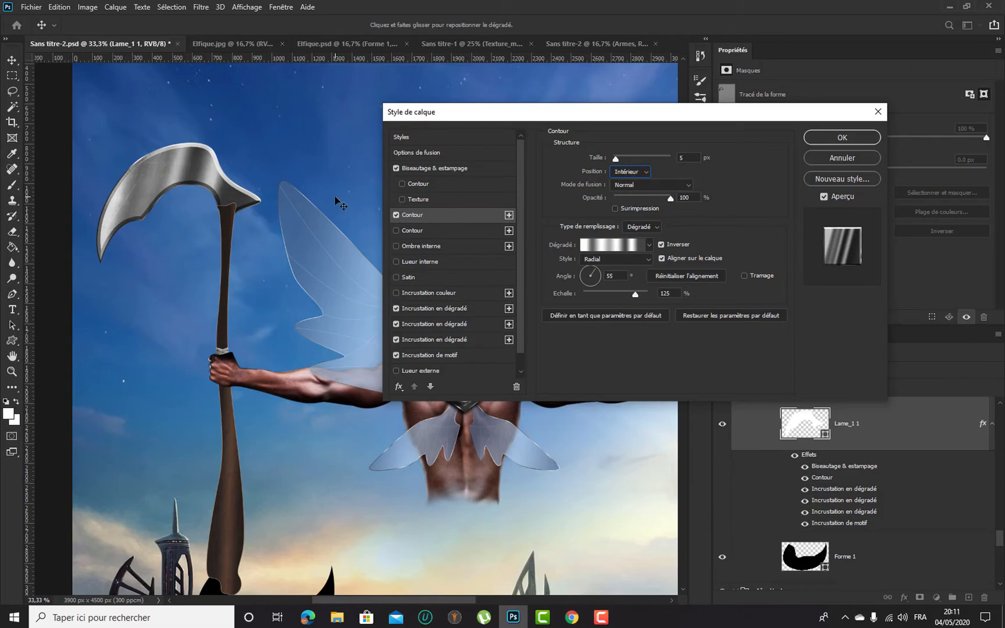
# Set the stroke gradient's angle to -127° and scale to 150%, reposition it on the blade, and set the stroke size to 7 px
pyautogui.hotkey('ctrl', '-')
pyautogui.hotkey('ctrl', '+')
pyautogui.click(586, 281)
pyautogui.moveTo(633, 295)
pyautogui.mouseDown()
pyautogui.moveTo(621, 295)
pyautogui.moveTo(640, 295)
pyautogui.mouseUp()
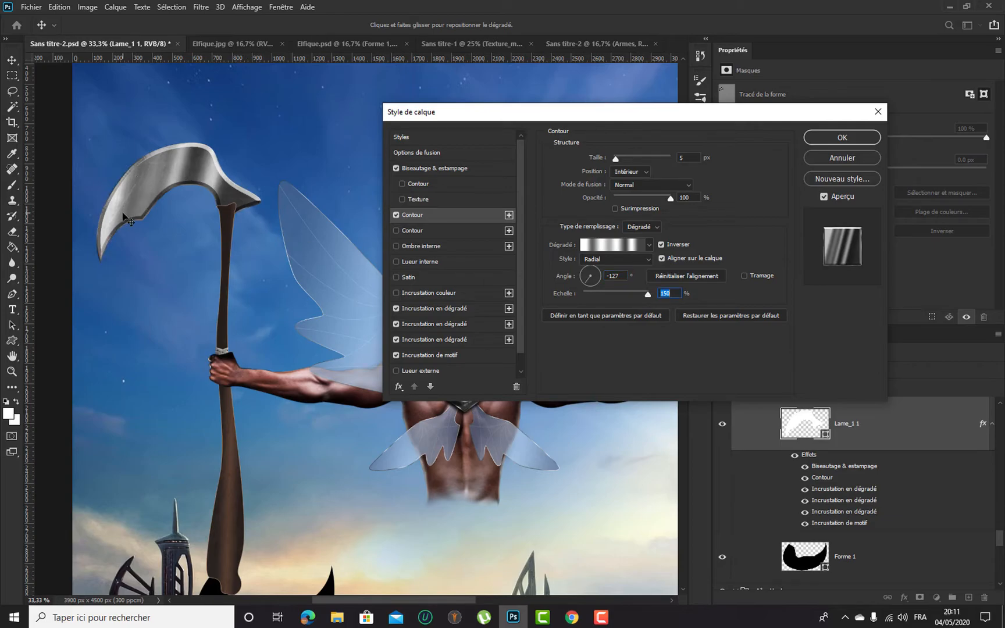
pyautogui.moveTo(122, 213); pyautogui.dragTo(131, 185)
pyautogui.click(685, 155)
pyautogui.press('Up')
pyautogui.press('Up')
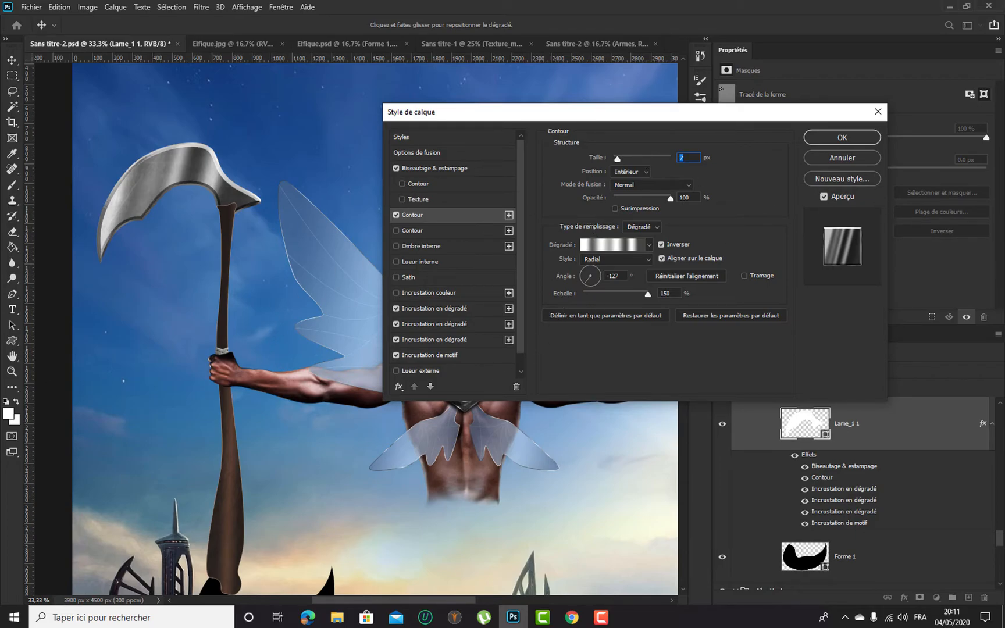
pyautogui.press('F9')
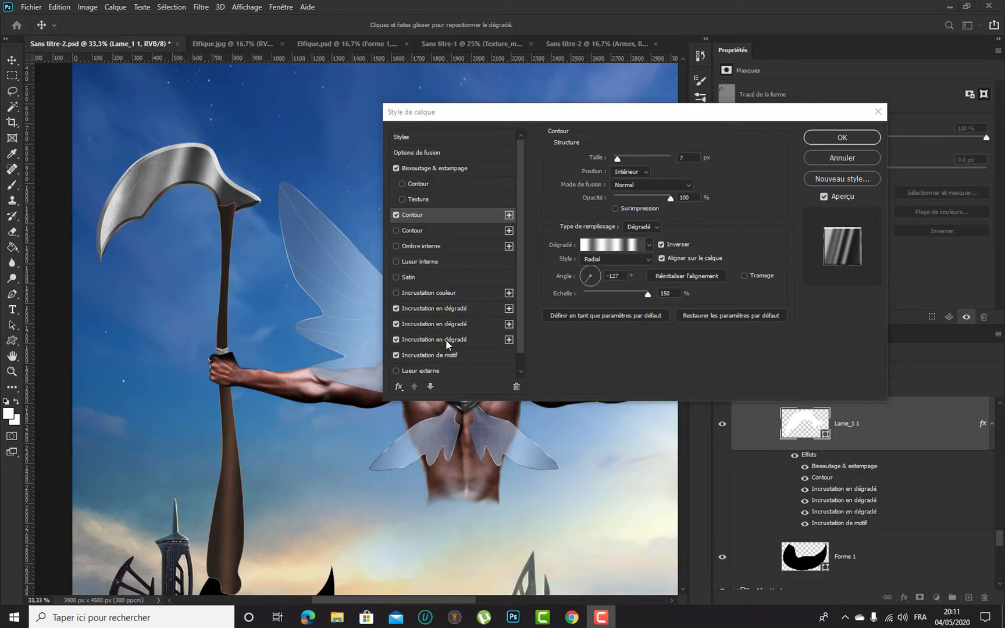
# Try Normal blend mode on the blade's Pattern Overlay and restore it to Multiply (Produit)
pyautogui.click(481, 354)
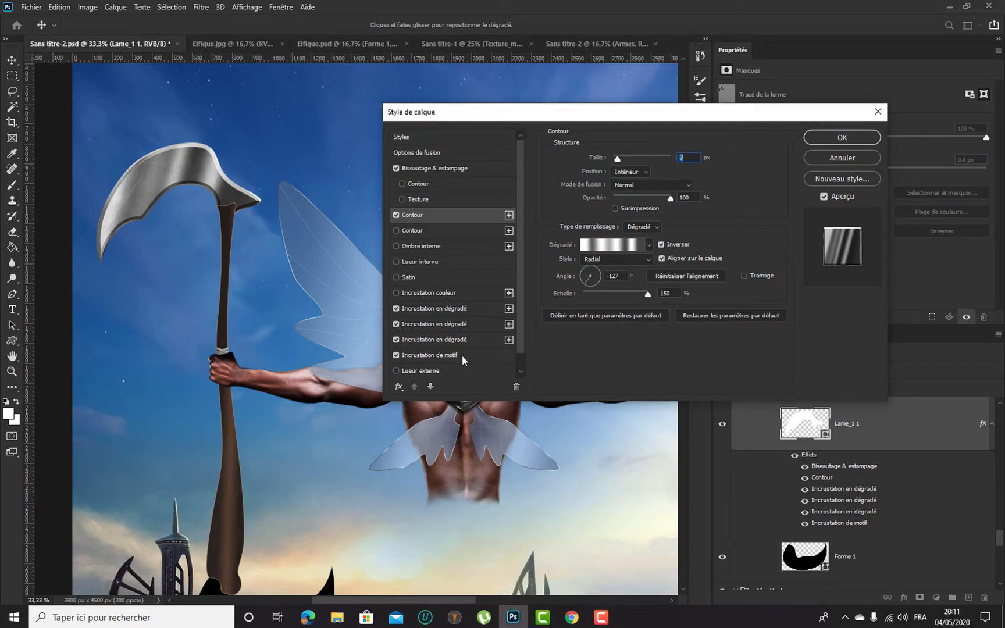
pyautogui.click(442, 355)
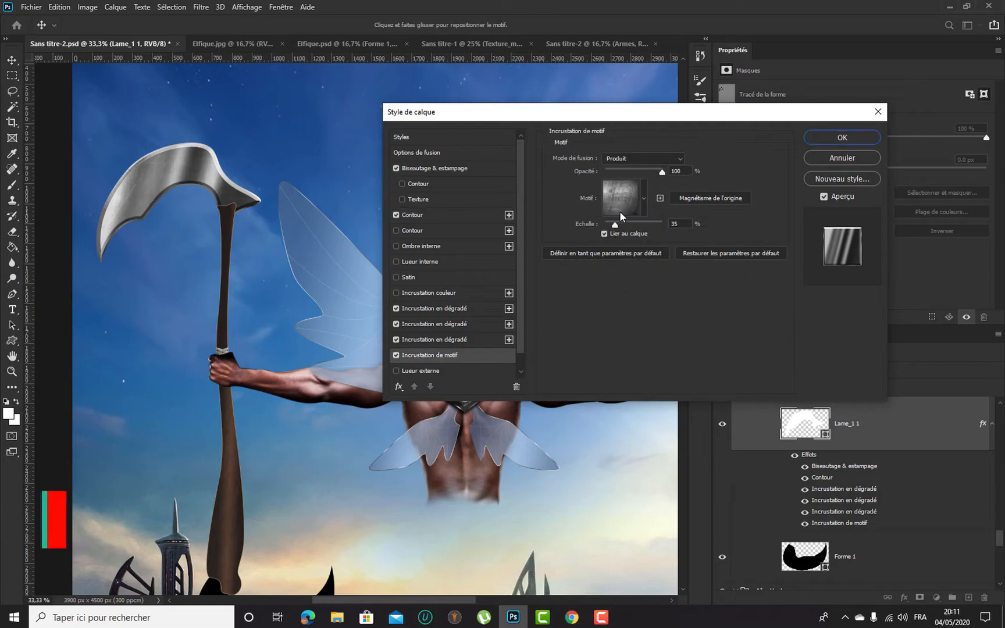
pyautogui.click(627, 157)
pyautogui.click(628, 167)
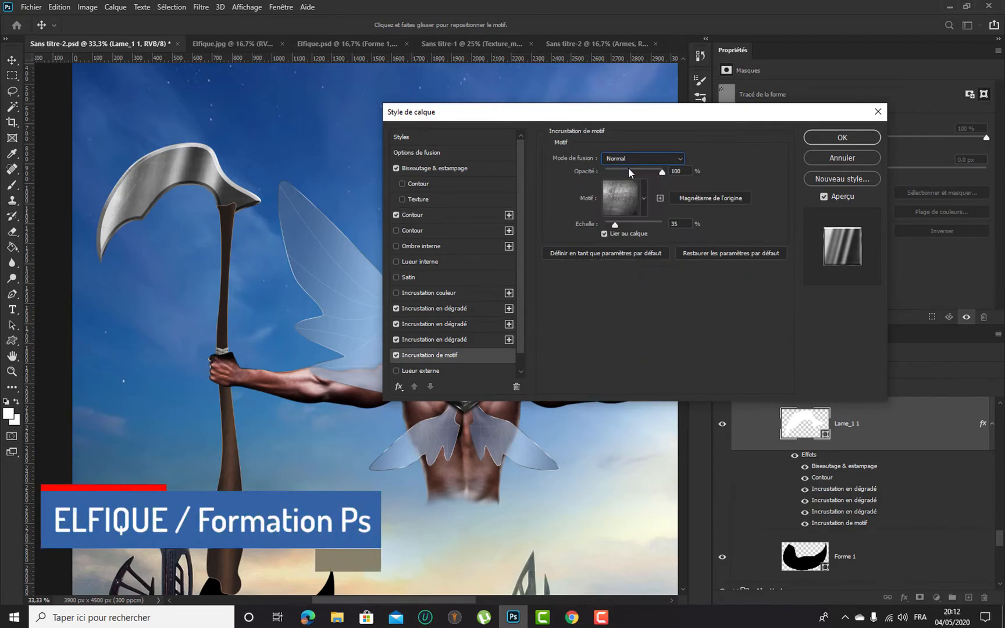
pyautogui.click(628, 159)
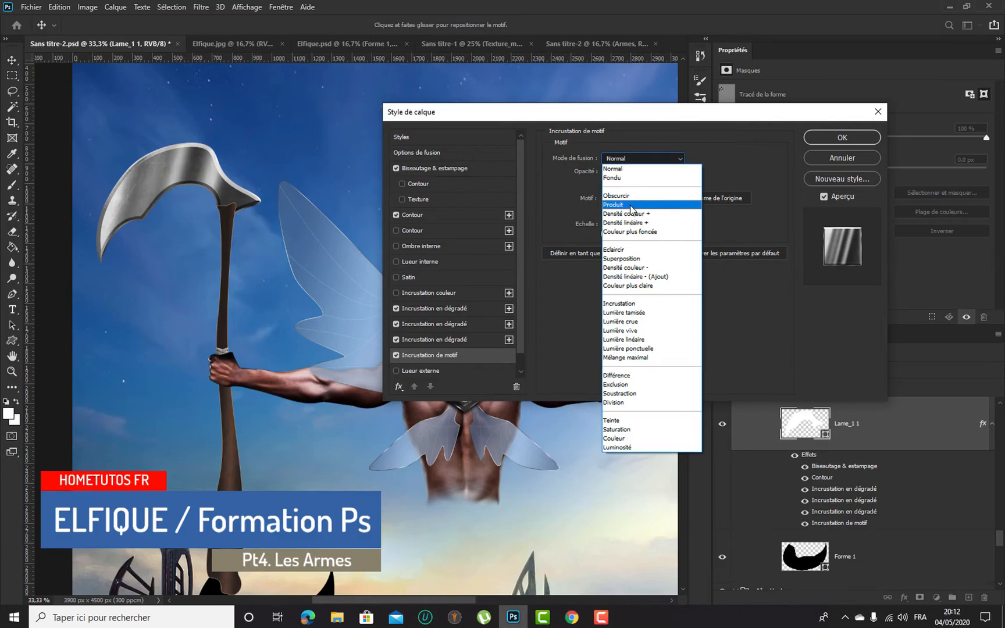
pyautogui.click(630, 204)
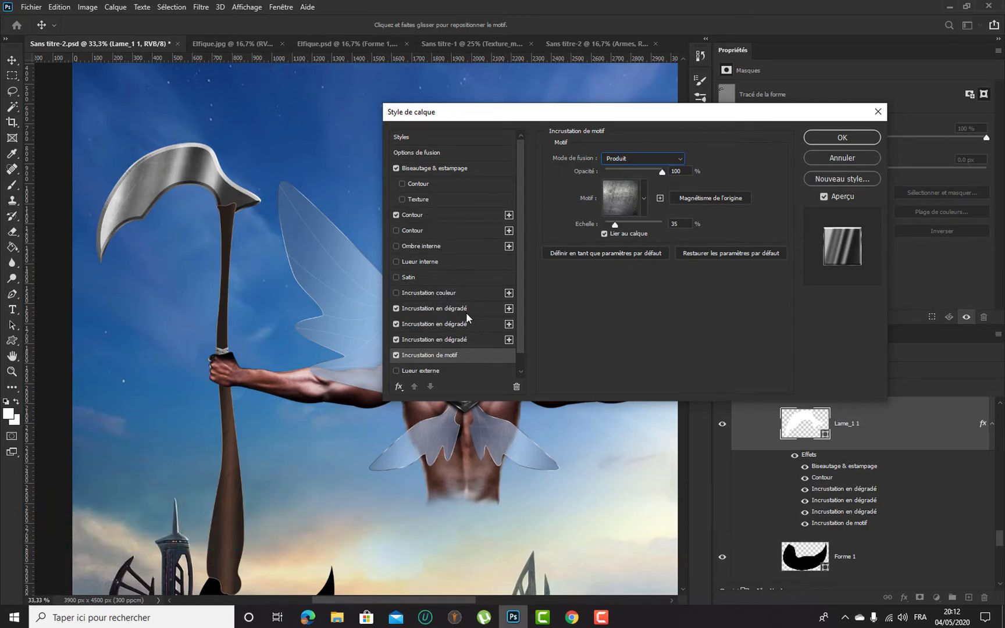
# Try a bevel Texture on the blade with +10% depth (Relief) and disable it again
pyautogui.scroll(-1, 467, 314)
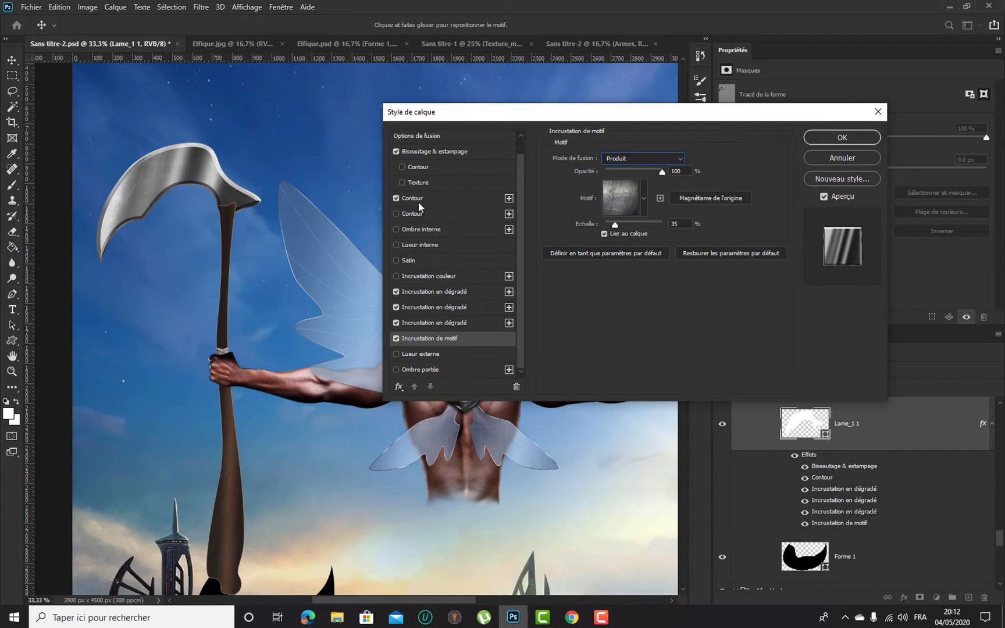
pyautogui.click(450, 181)
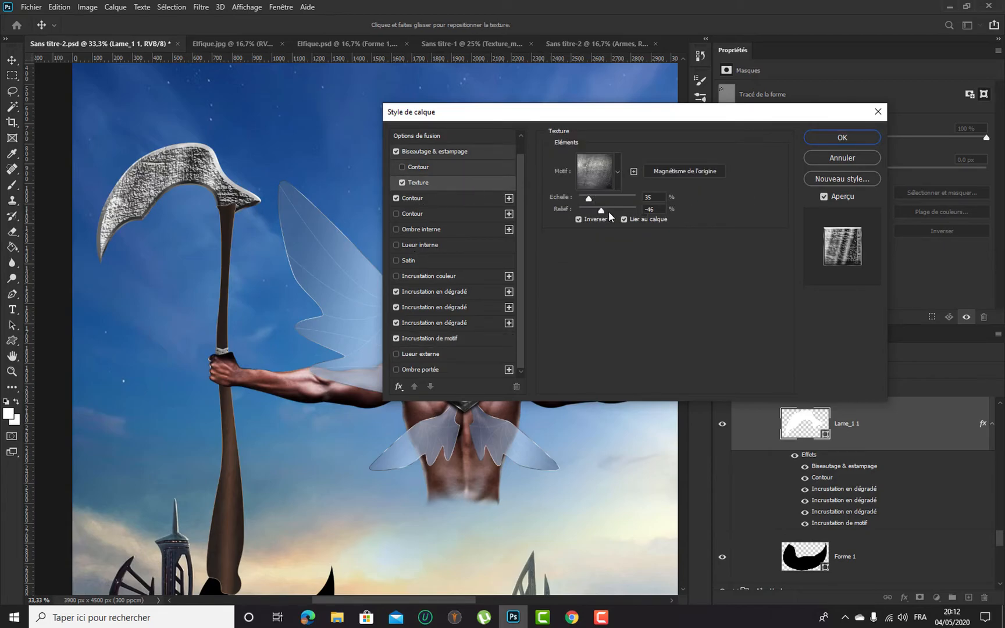
pyautogui.moveTo(601, 210); pyautogui.dragTo(610, 208)
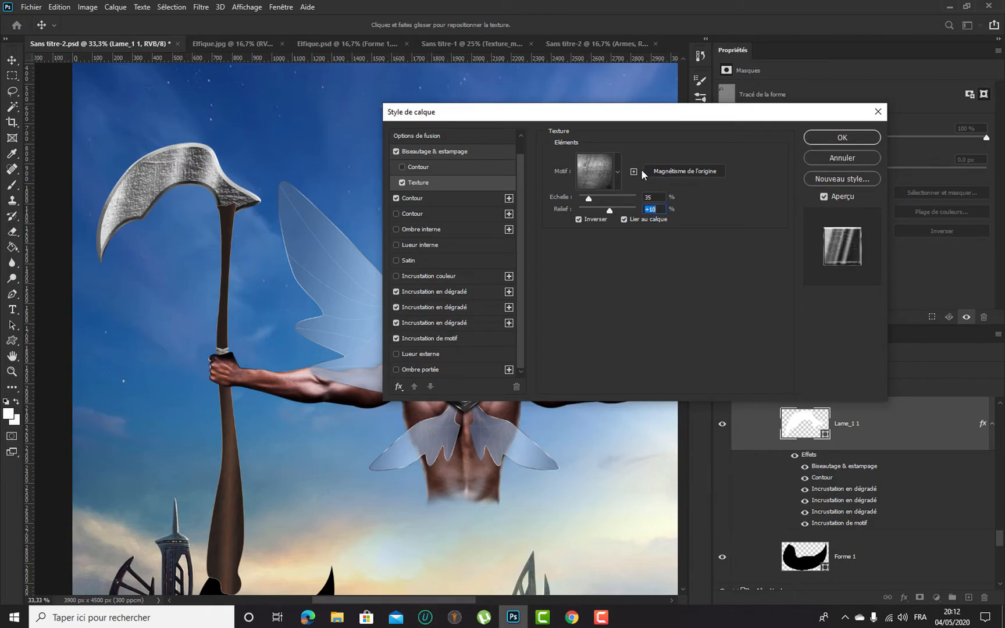
pyautogui.click(401, 182)
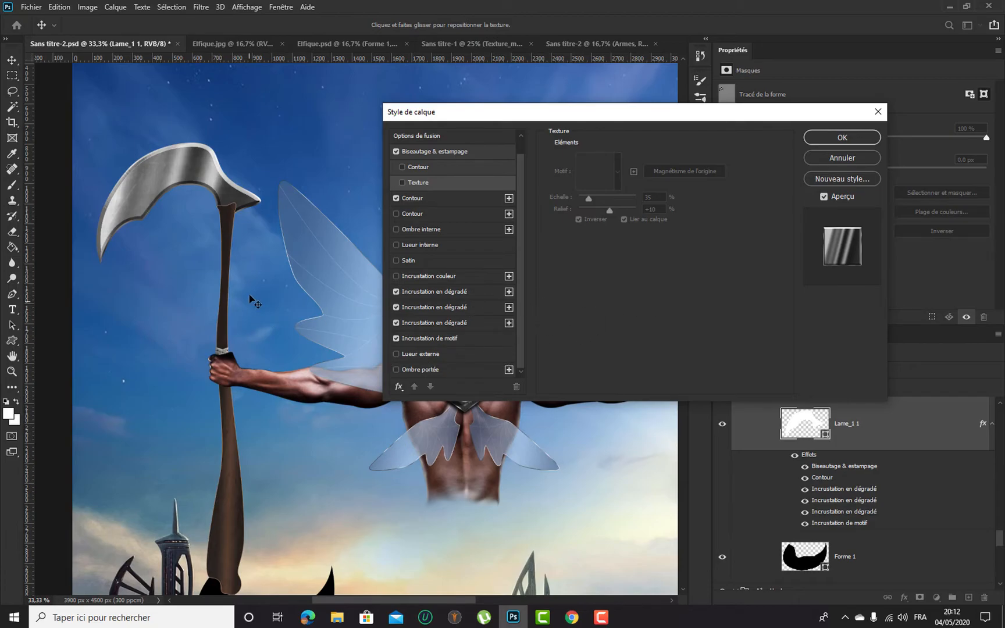
# Apply the blade's layer style and hide its Pattern Overlay effect
pyautogui.click(473, 337)
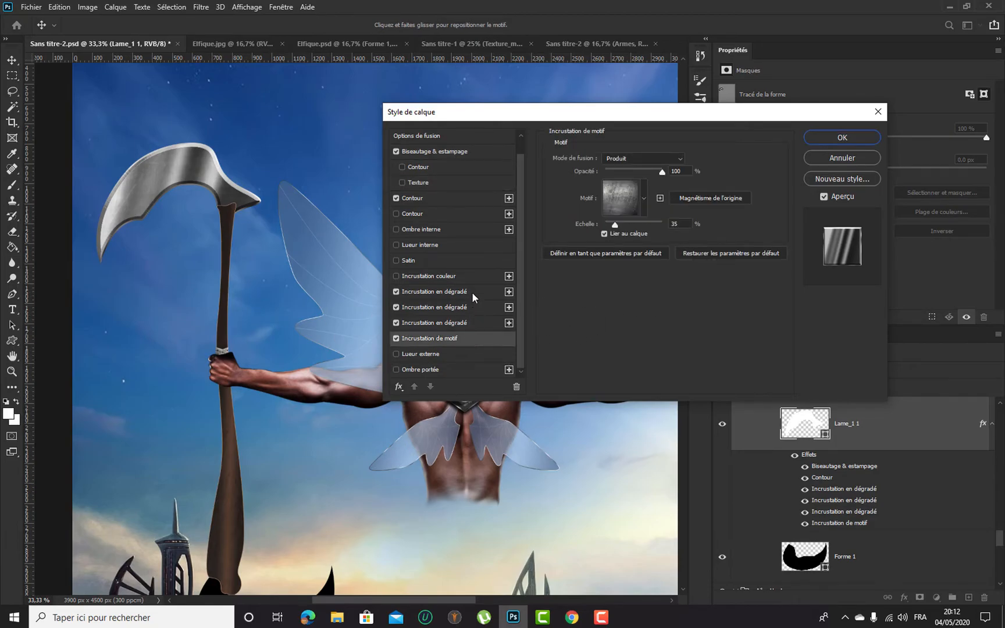
pyautogui.click(396, 292)
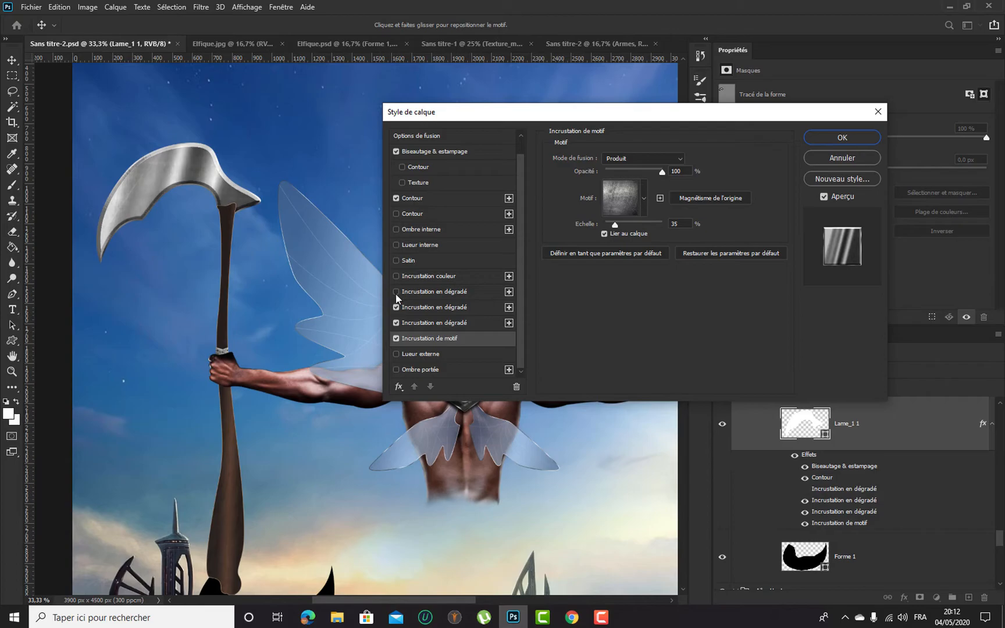
pyautogui.click(396, 292)
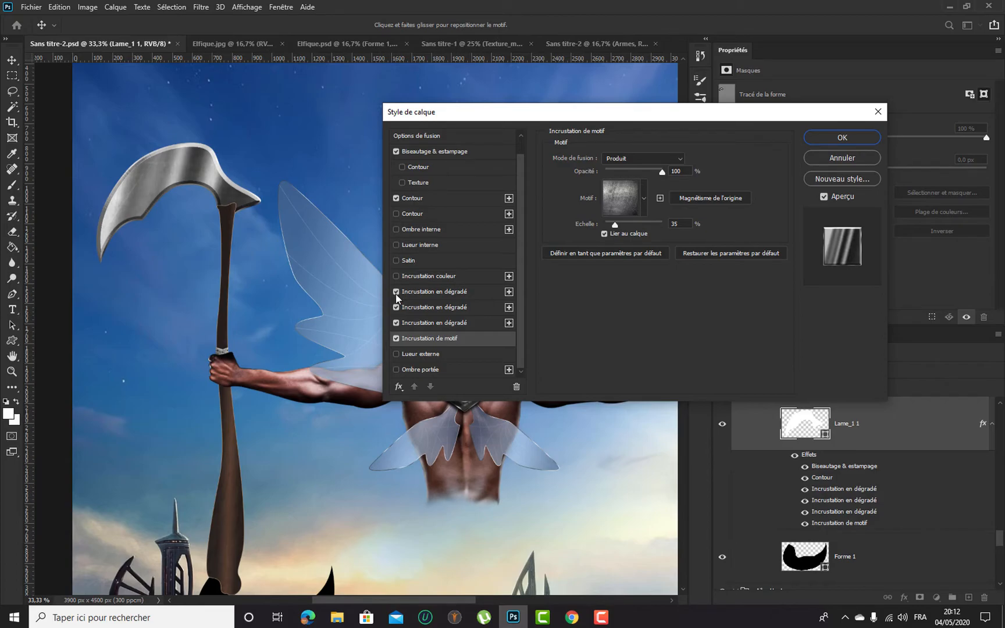
pyautogui.click(837, 137)
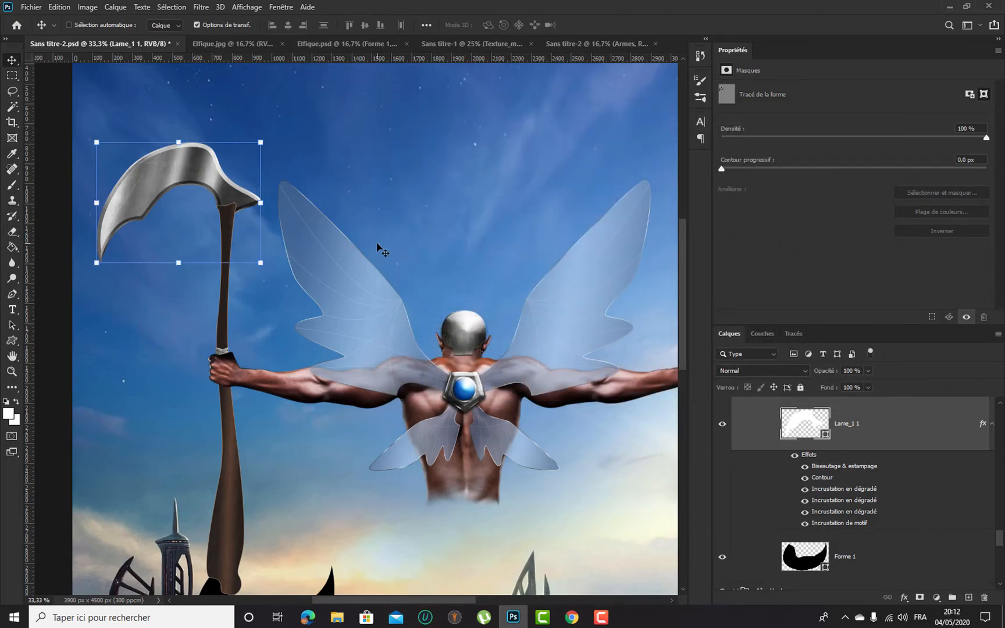
pyautogui.hotkey('ctrl', '-')
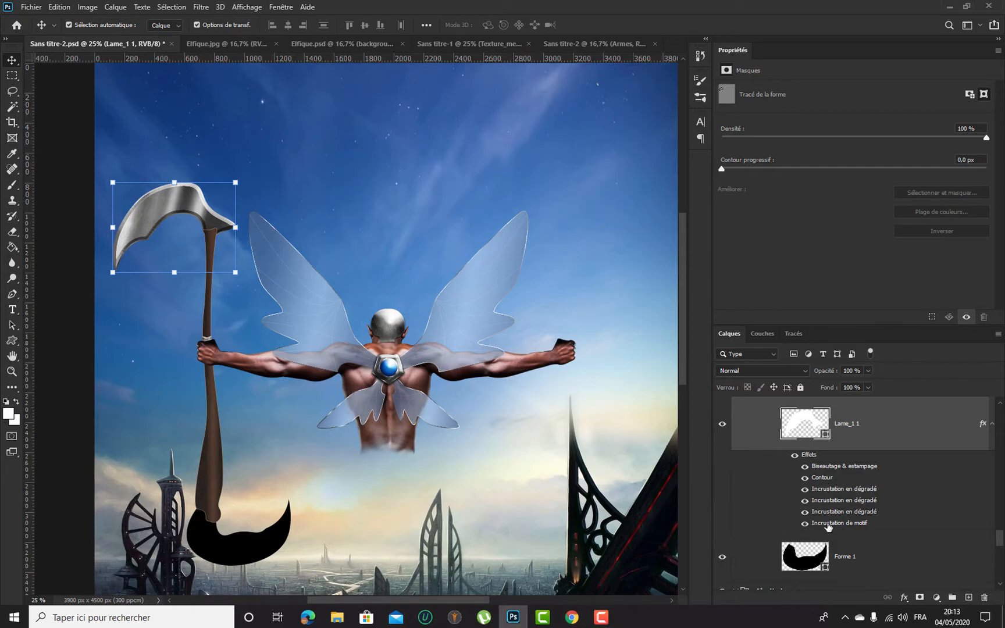
pyautogui.click(805, 523)
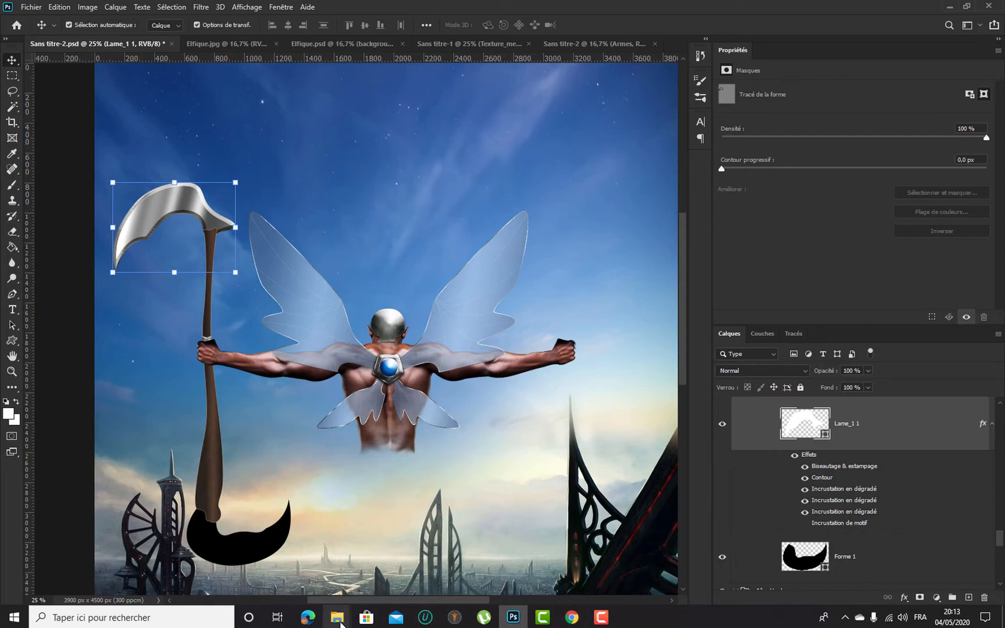
# Open the Texture_metal.jpg image and bring it into the Sans titre-2.psd composite as a new layer
pyautogui.moveTo(343, 614)
pyautogui.click(362, 573)
pyautogui.moveTo(812, 322); pyautogui.dragTo(906, 429)
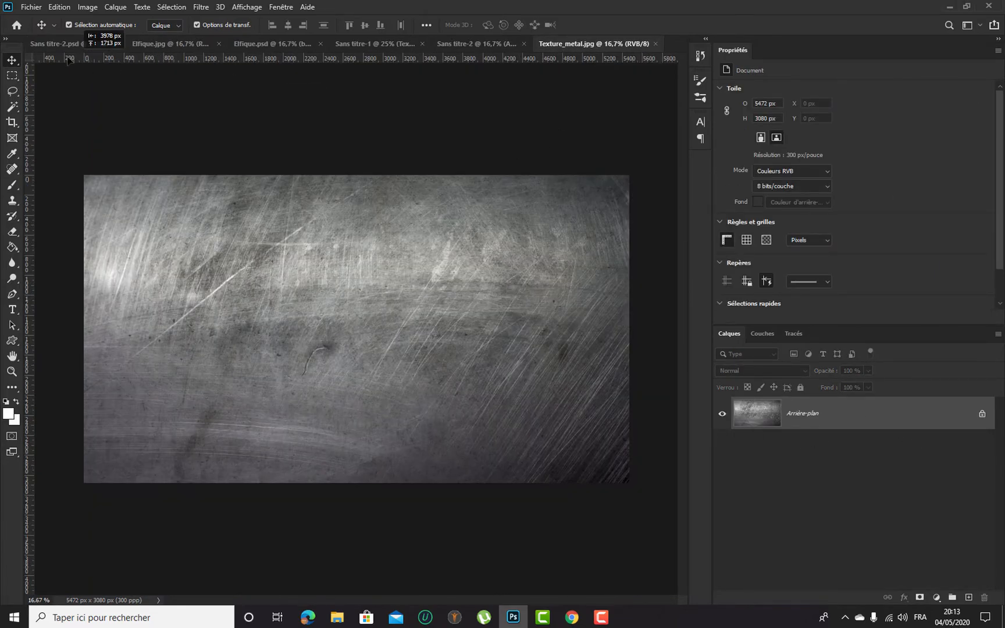
pyautogui.moveTo(51, 47); pyautogui.dragTo(314, 248)
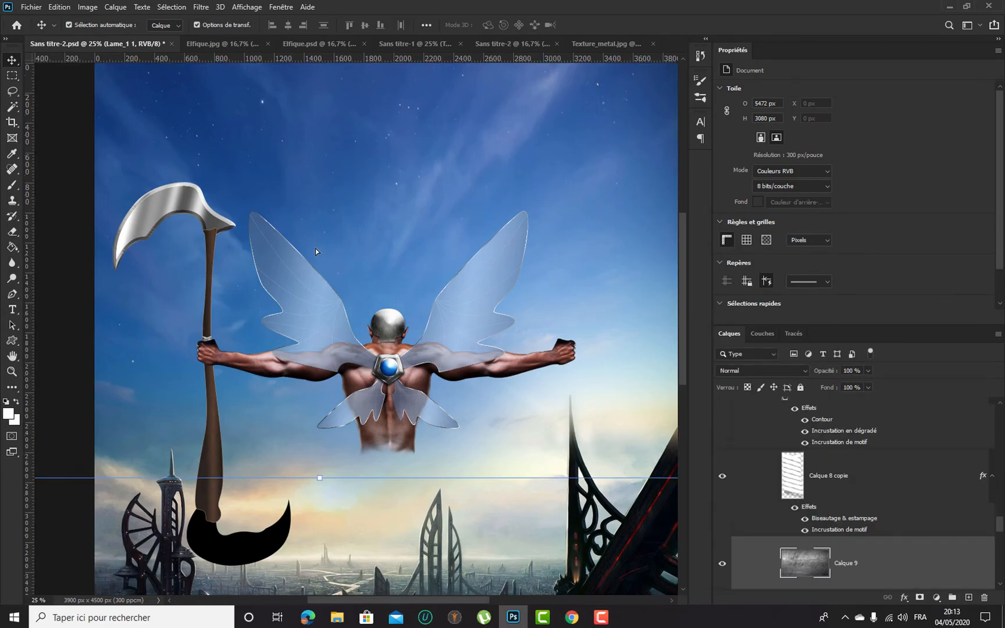
# Scale the metal texture layer down to 30.78% and place it over the upper blade
pyautogui.moveTo(320, 479); pyautogui.dragTo(319, 158)
pyautogui.moveTo(389, 115); pyautogui.dragTo(307, 255)
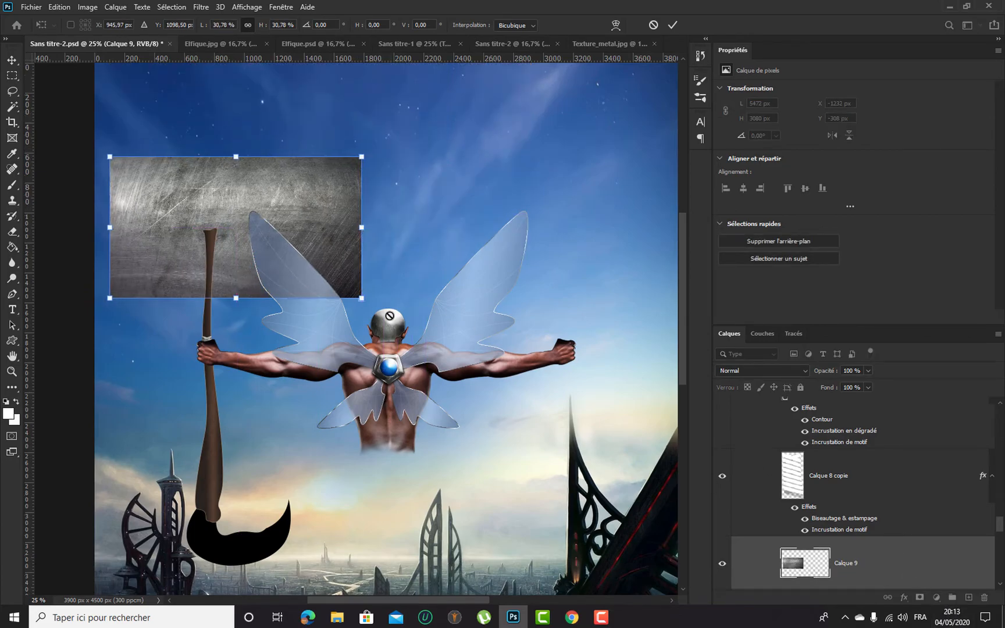
pyautogui.press('Return')
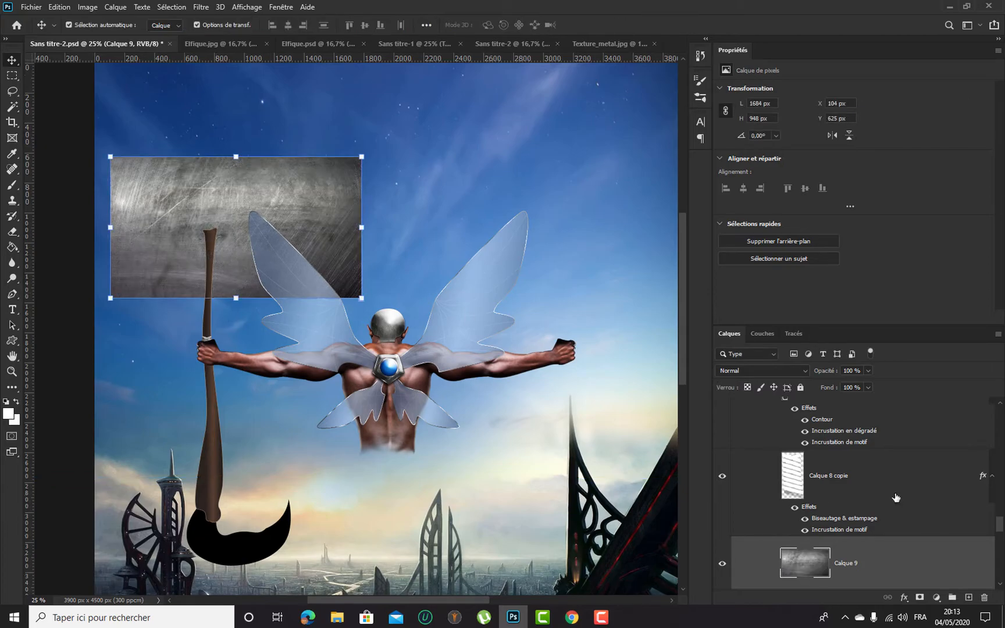
# Clip the metal texture layer to the Lame_1 1 blade layer with a clipping mask
pyautogui.scroll(-3, 895, 488)
pyautogui.moveTo(904, 430); pyautogui.dragTo(864, 465)
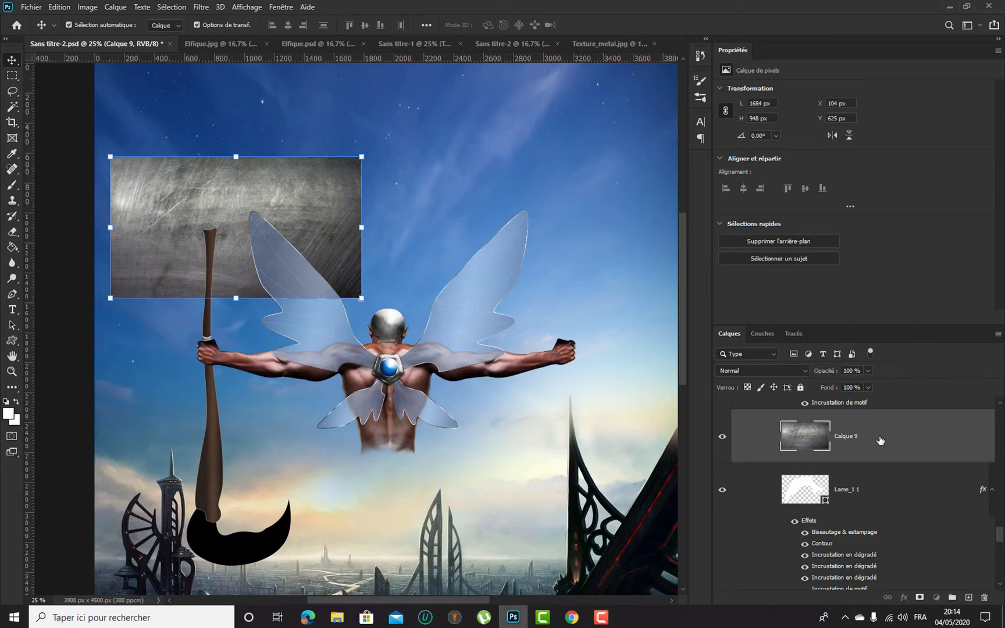
pyautogui.rightClick(936, 432)
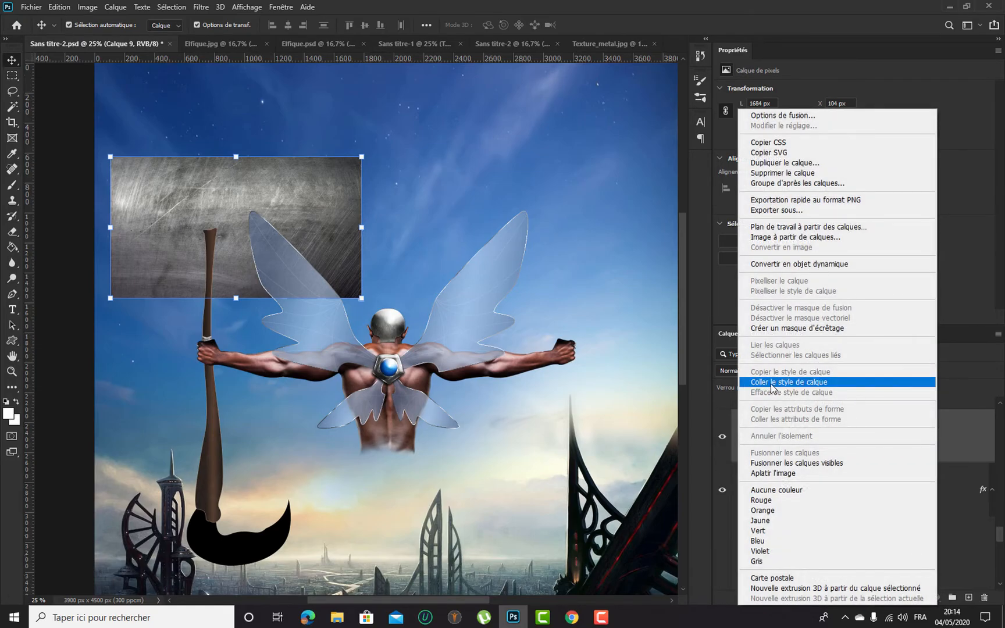
pyautogui.click(779, 329)
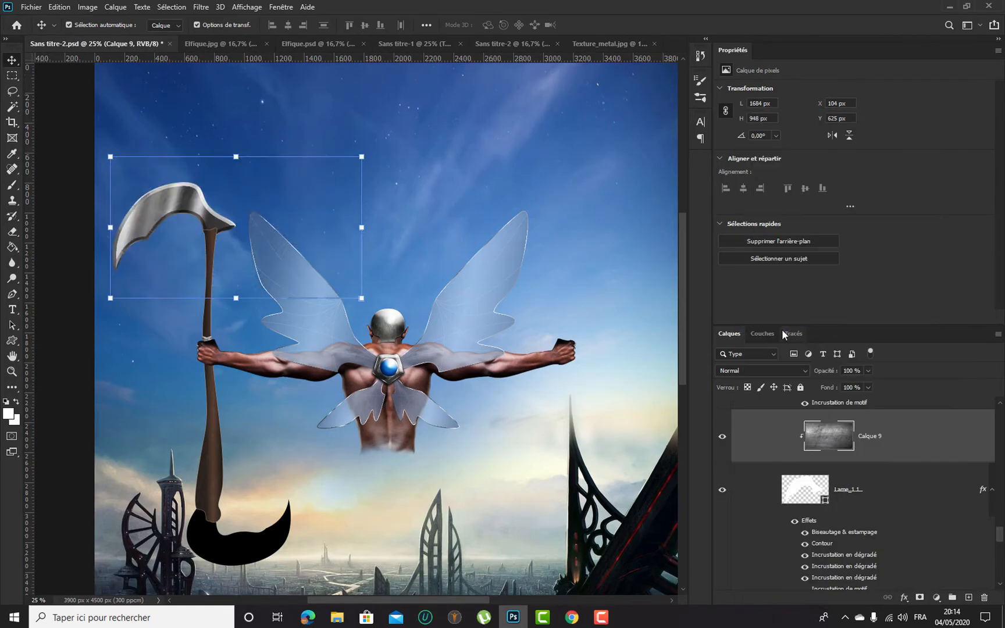
# Scale the metal texture to 67.24%, rotate it to about -31°, and move it over the upper blade
pyautogui.scroll(2, 239, 224)
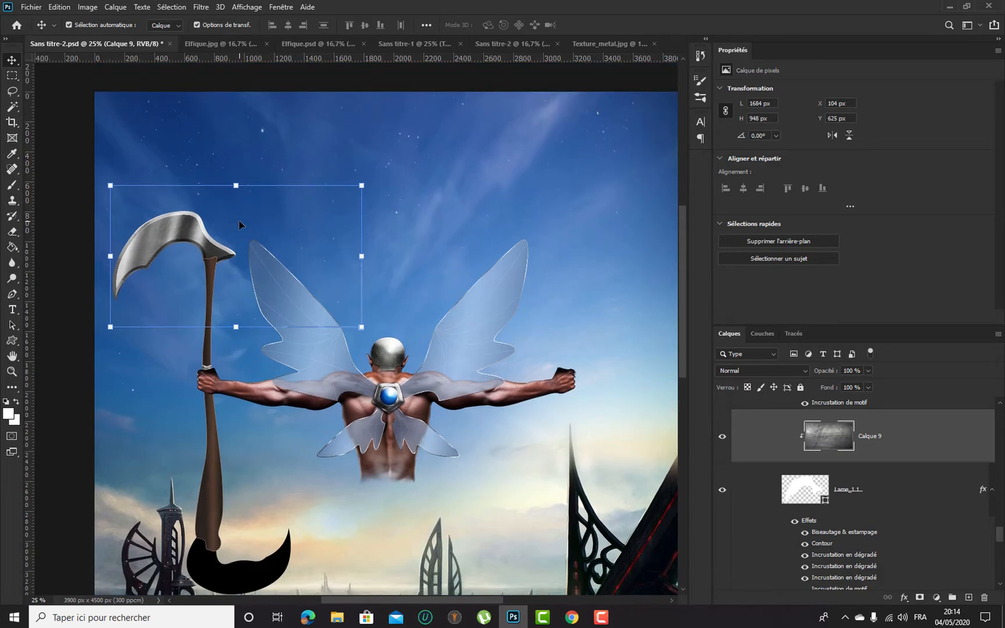
pyautogui.hotkey('ctrl', '+')
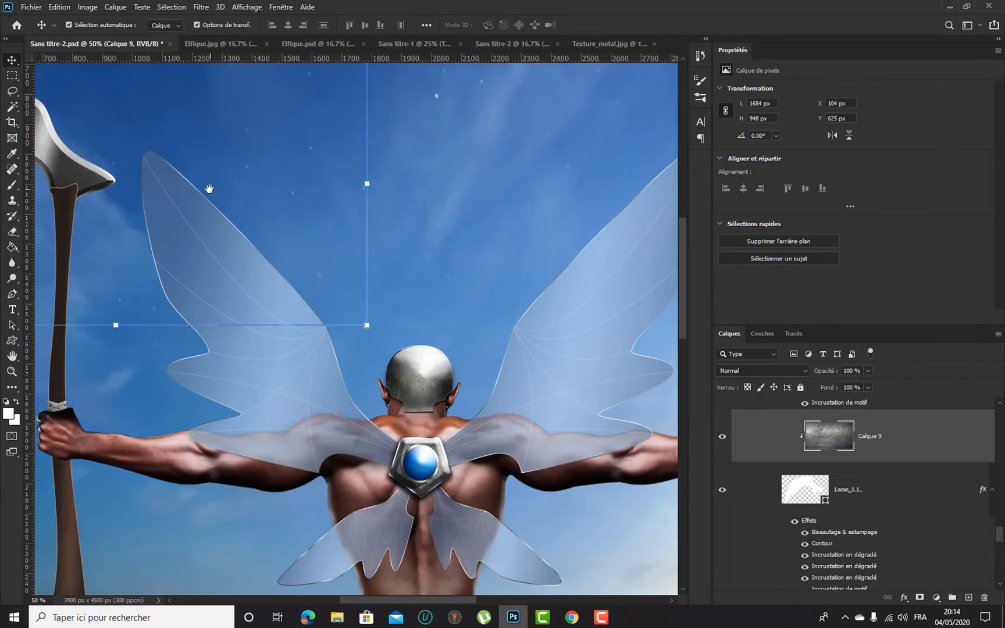
pyautogui.moveTo(208, 188); pyautogui.dragTo(330, 259)
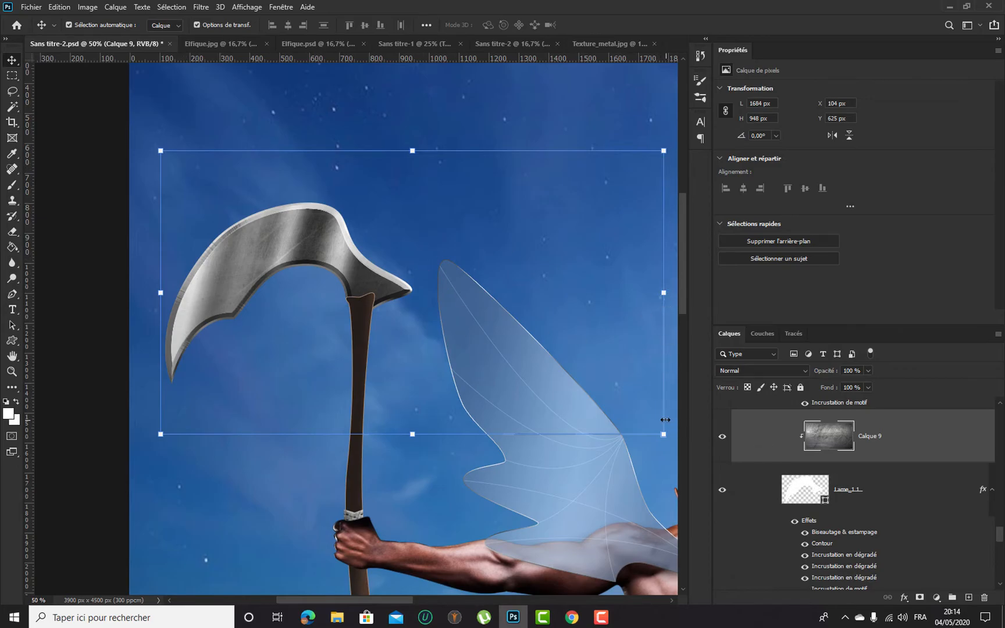
pyautogui.moveTo(663, 434); pyautogui.dragTo(466, 391)
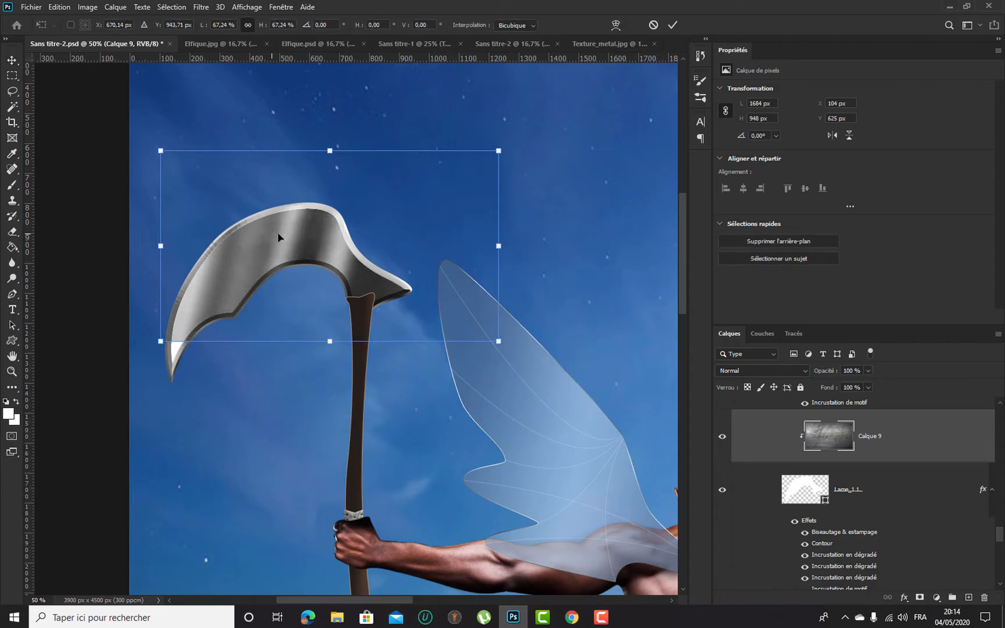
pyautogui.moveTo(301, 252); pyautogui.dragTo(308, 309)
pyautogui.moveTo(491, 190); pyautogui.dragTo(387, 128)
pyautogui.moveTo(305, 238); pyautogui.dragTo(292, 231)
pyautogui.moveTo(292, 227); pyautogui.dragTo(292, 227)
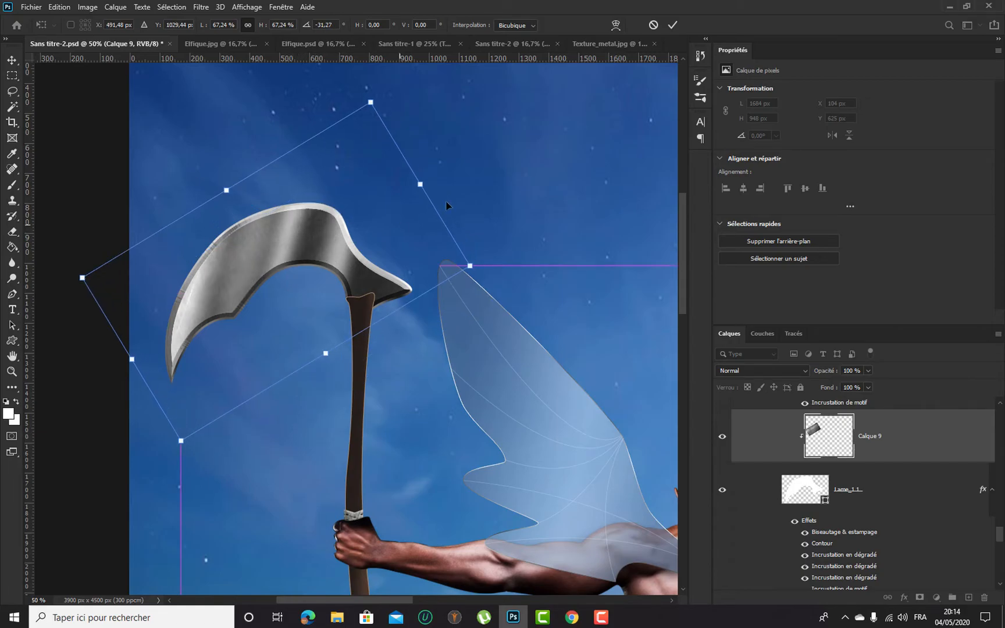
# Rotate the metal texture to -47.61° and resize it to 58.14% width and 72.41% height, covering the whole upper blade
pyautogui.moveTo(462, 158); pyautogui.dragTo(403, 141)
pyautogui.moveTo(350, 334); pyautogui.dragTo(374, 356)
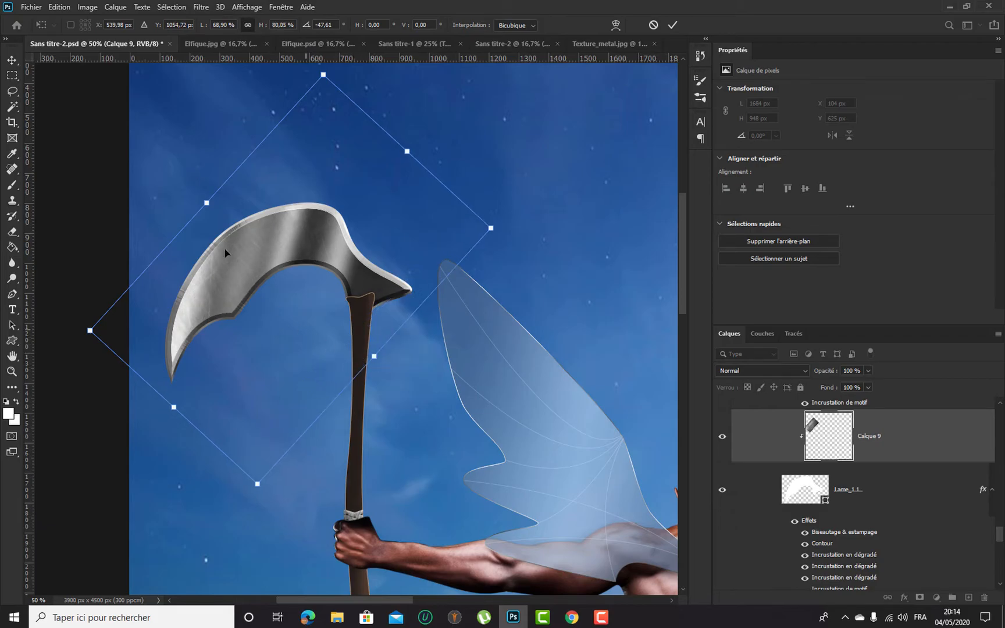
pyautogui.moveTo(206, 195); pyautogui.dragTo(202, 191)
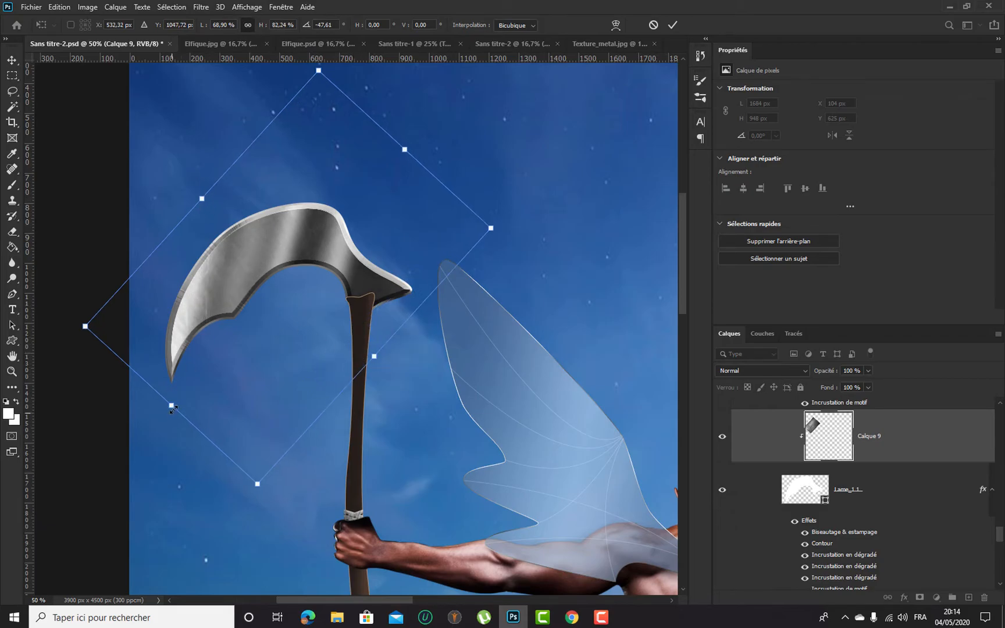
pyautogui.moveTo(171, 410); pyautogui.dragTo(168, 415)
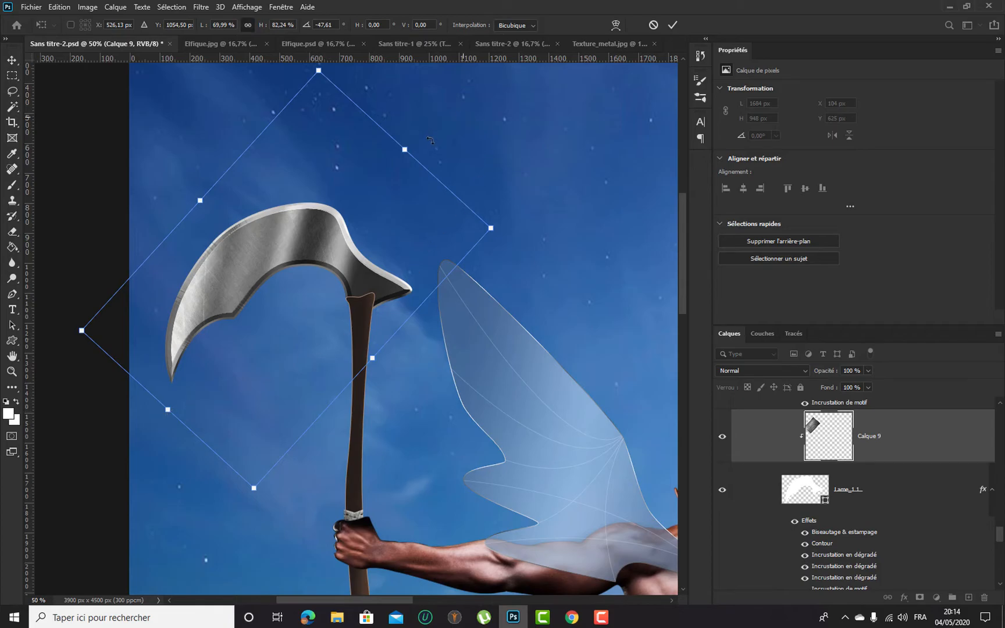
pyautogui.moveTo(361, 193)
pyautogui.mouseDown()
pyautogui.moveTo(346, 215)
pyautogui.moveTo(366, 206)
pyautogui.mouseUp()
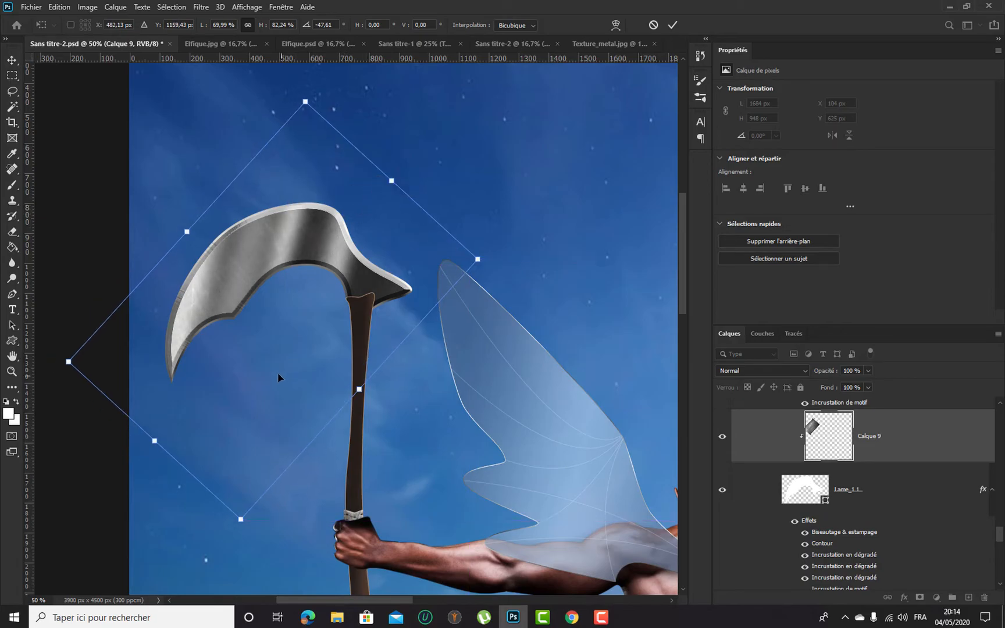
pyautogui.moveTo(240, 516); pyautogui.dragTo(241, 456)
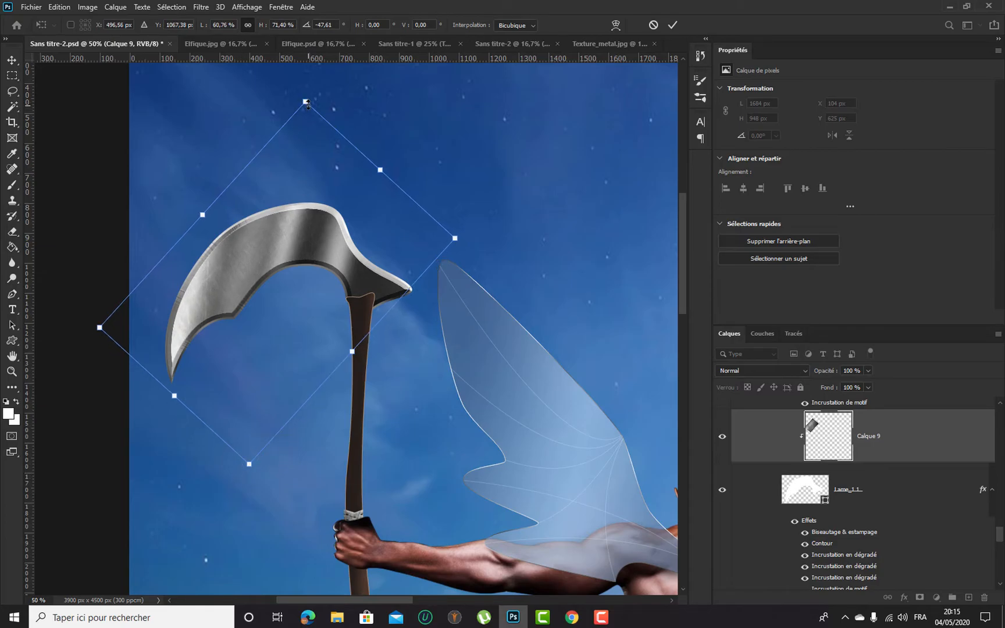
pyautogui.moveTo(308, 110); pyautogui.dragTo(304, 119)
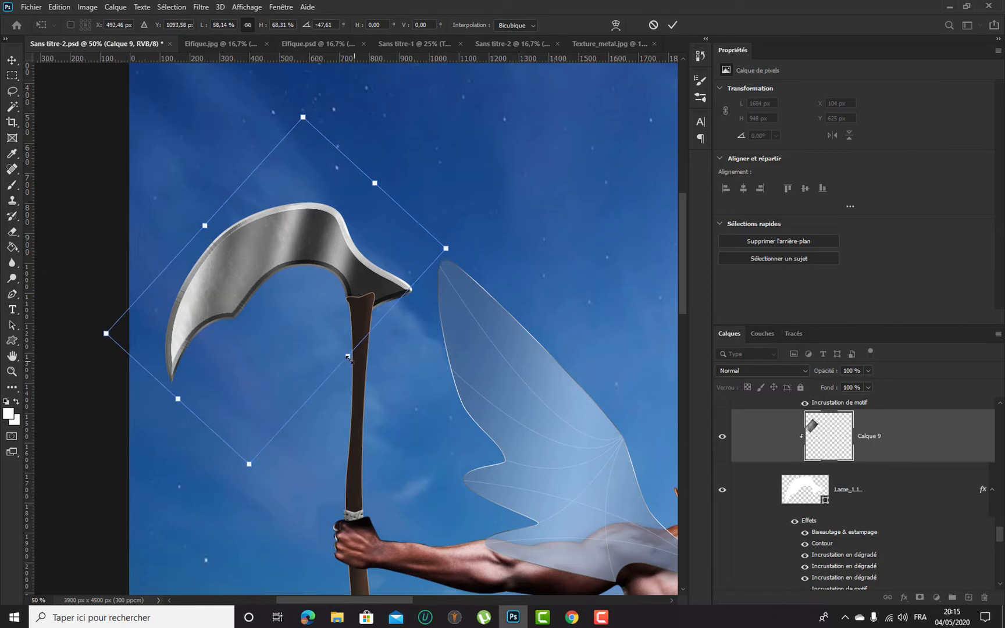
pyautogui.moveTo(352, 367); pyautogui.dragTo(360, 374)
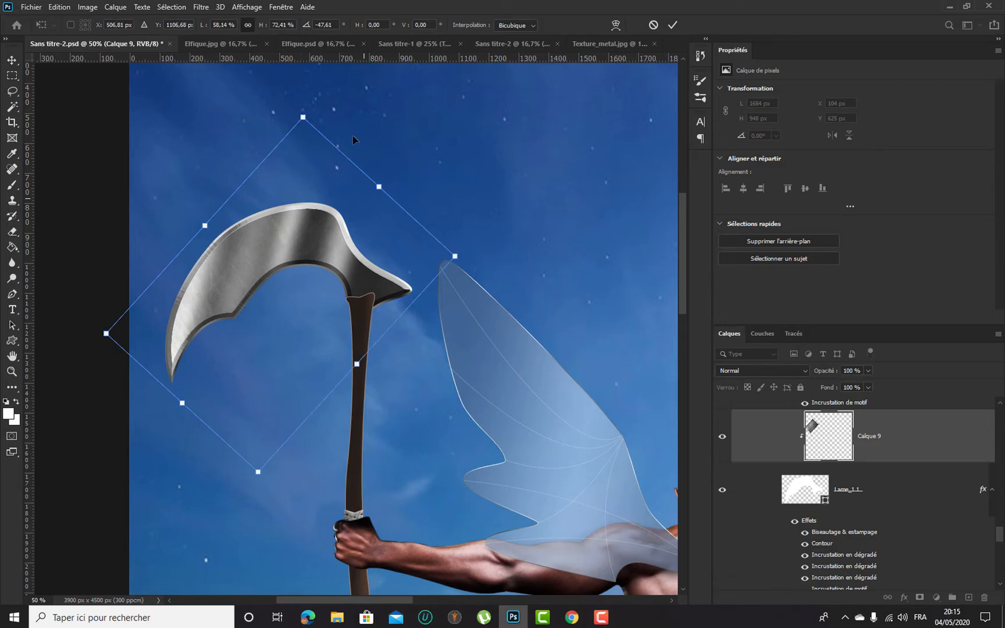
pyautogui.press('Return')
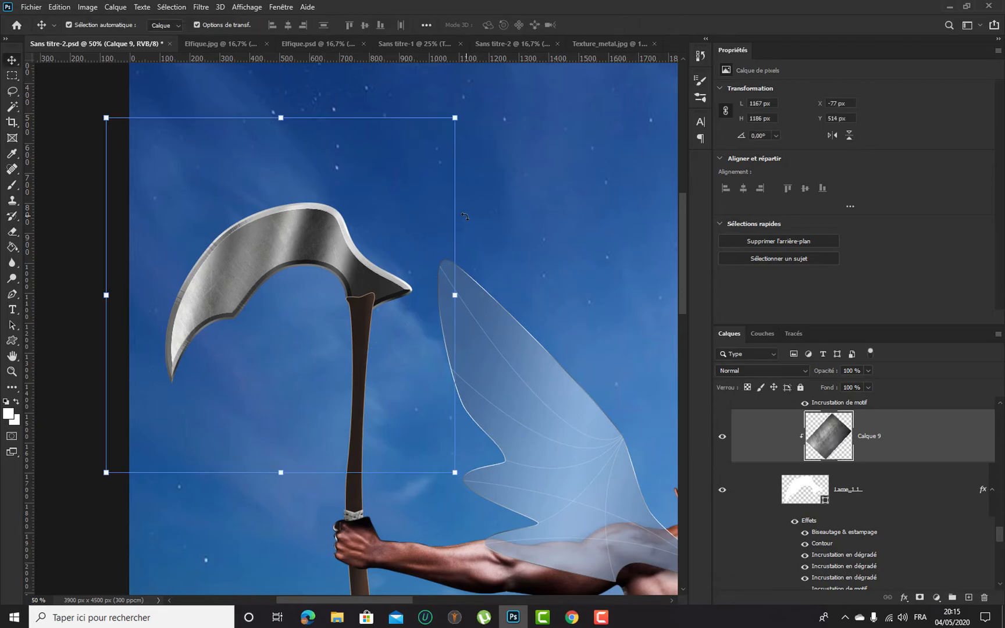
# Compare the upper blade's Pattern Overlay with the clipped metal texture by toggling their visibility
pyautogui.hotkey('ctrl', '-')
pyautogui.hotkey('ctrl', '-')
pyautogui.hotkey('ctrl', '+')
pyautogui.hotkey('ctrl', '+')
pyautogui.scroll(-1, 785, 472)
pyautogui.click(723, 422)
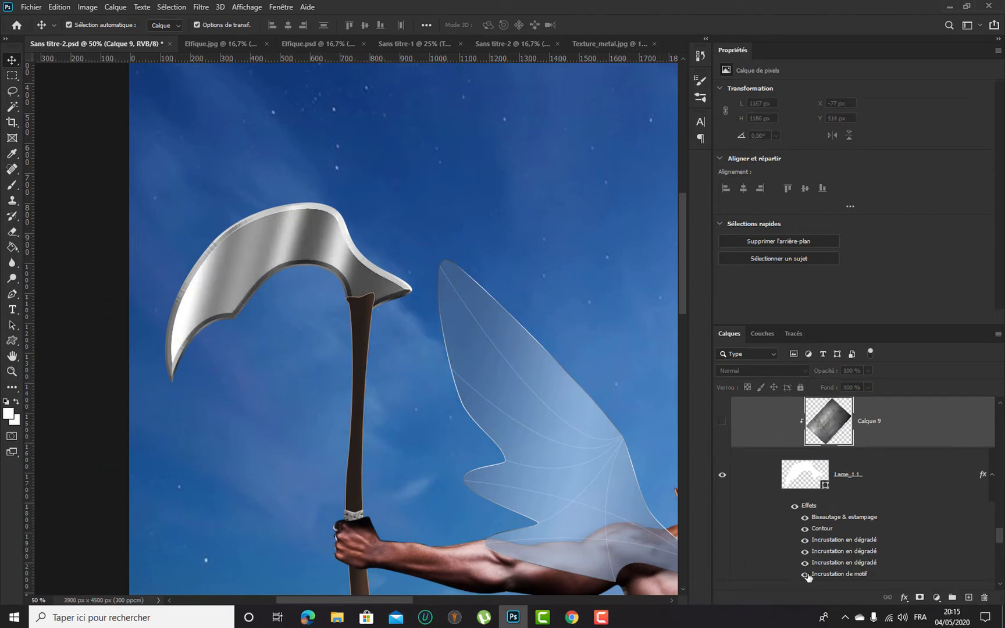
pyautogui.click(805, 574)
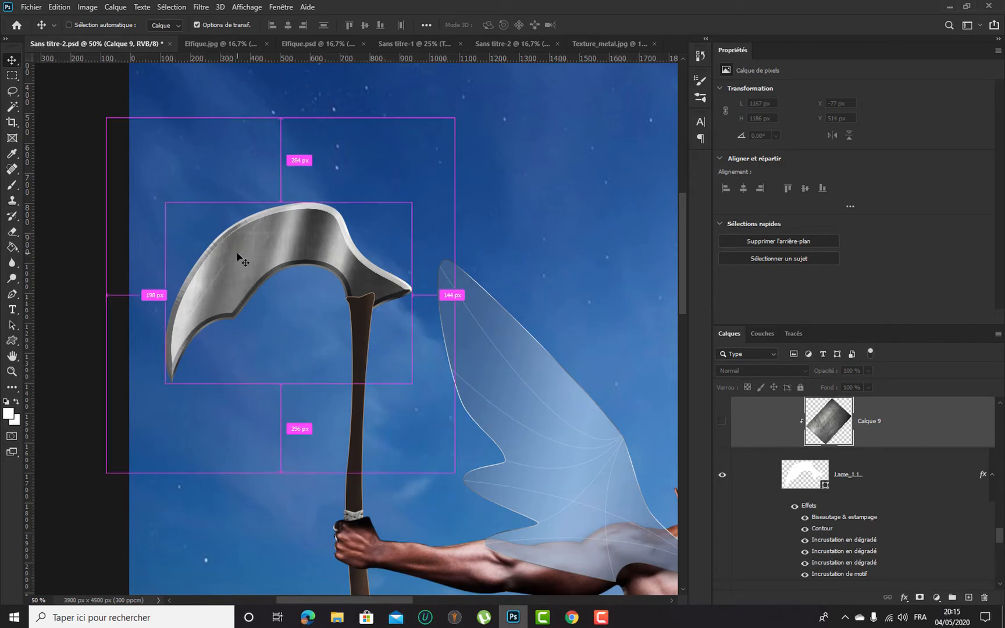
pyautogui.hotkey('ctrl', '+')
pyautogui.hotkey('ctrl', '+')
pyautogui.moveTo(289, 180); pyautogui.dragTo(405, 259)
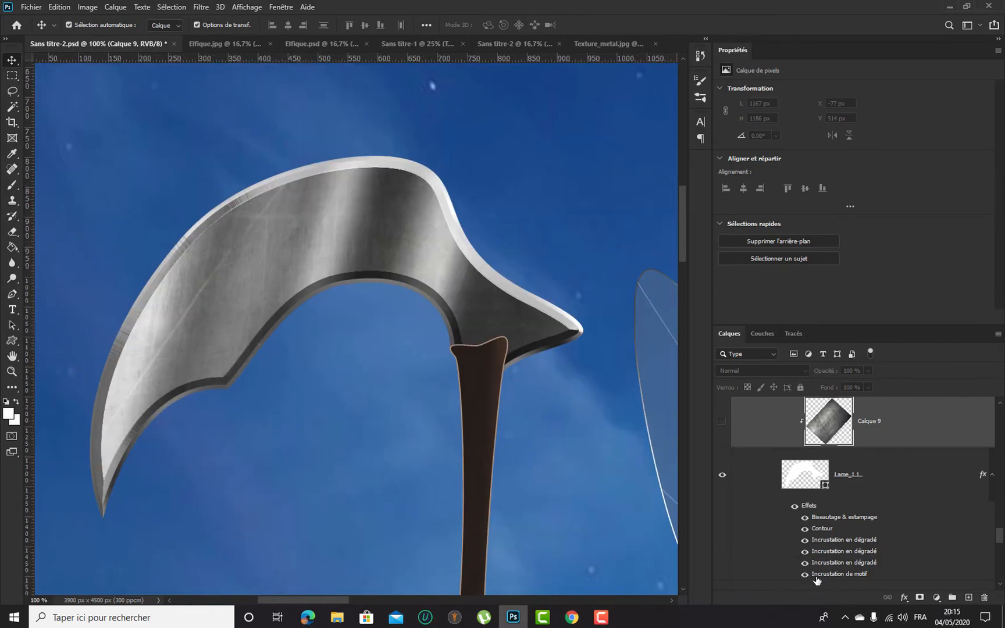
pyautogui.click(722, 423)
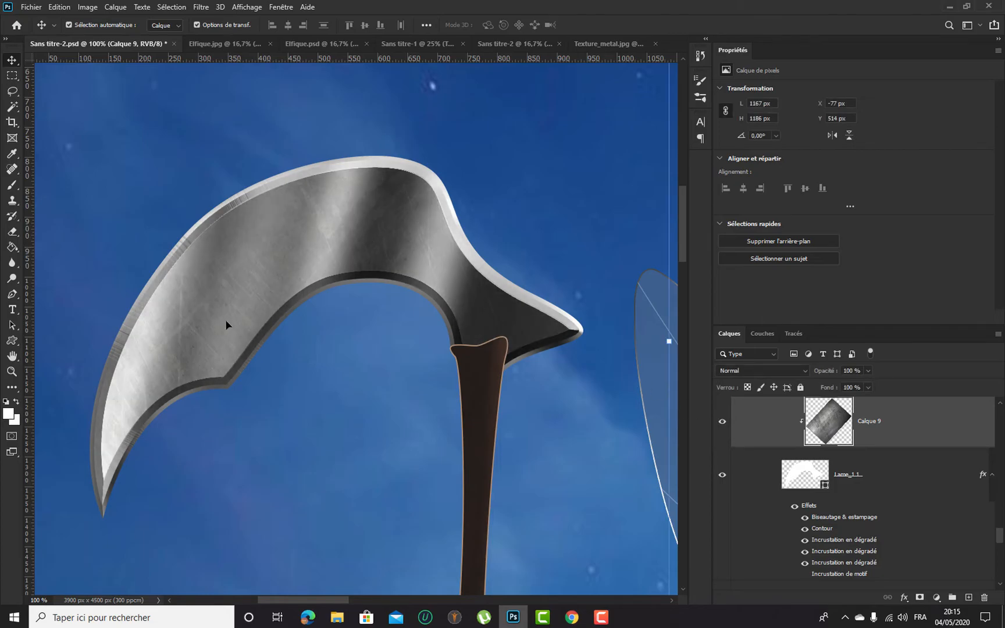
# Add a Curves adjustment above the metal texture layer and clip it to the upper blade with a clipping mask
pyautogui.scroll(-1, 495, 344)
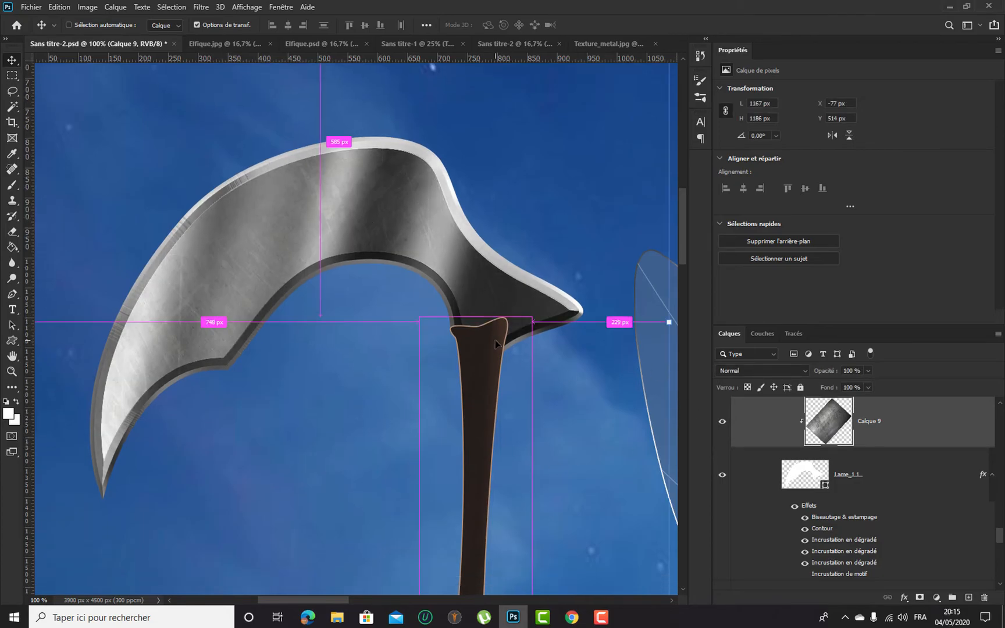
pyautogui.hotkey('ctrl', '-')
pyautogui.hotkey('ctrl', '-')
pyautogui.hotkey('ctrl', '-')
pyautogui.hotkey('ctrl', '-')
pyautogui.hotkey('ctrl', '-')
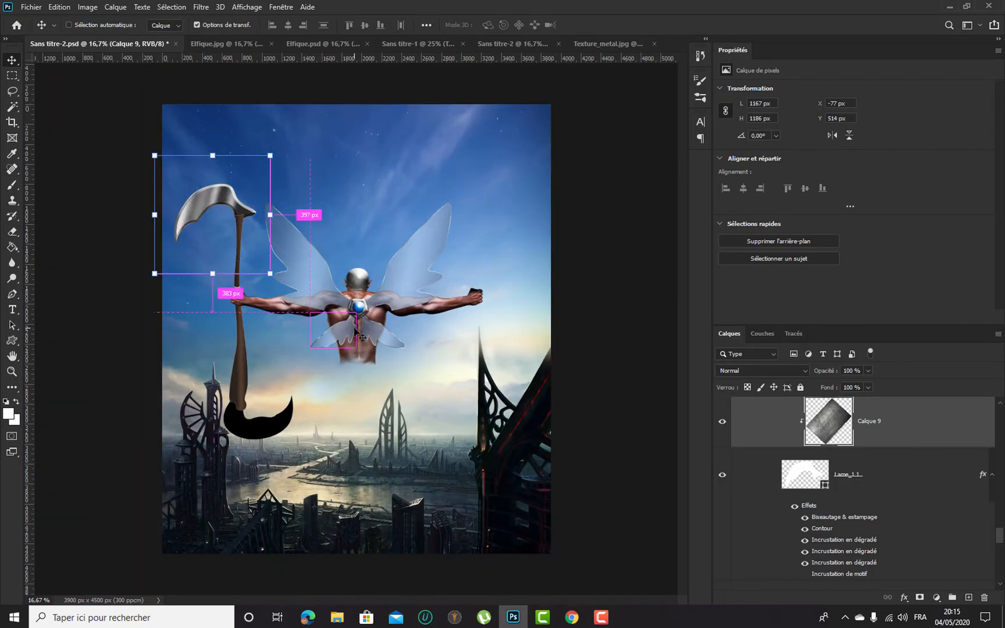
pyautogui.hotkey('ctrl', '+')
pyautogui.moveTo(272, 259); pyautogui.dragTo(343, 340)
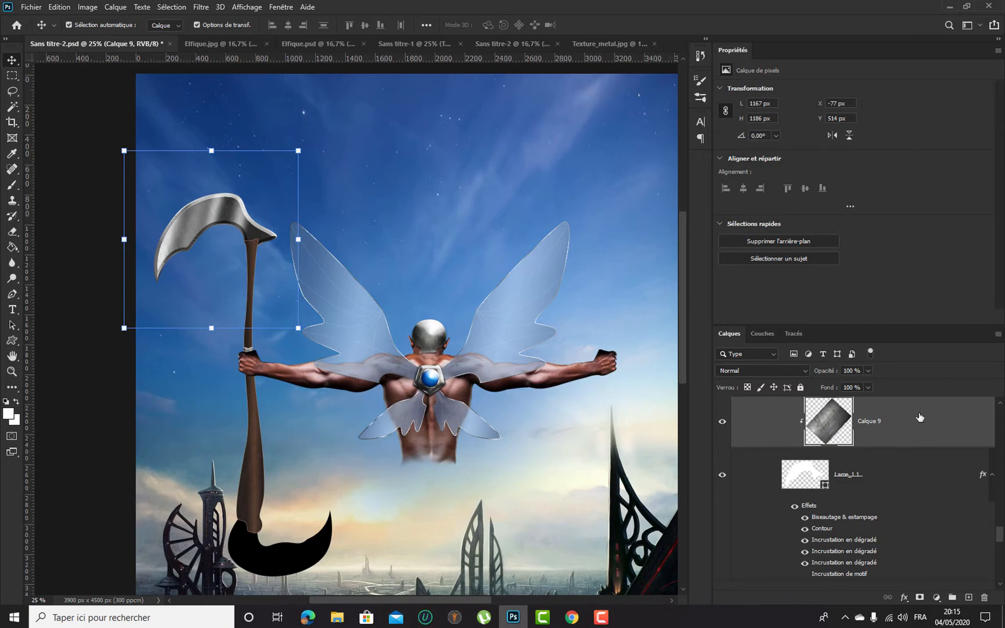
pyautogui.scroll(1, 918, 417)
pyautogui.scroll(1, 953, 458)
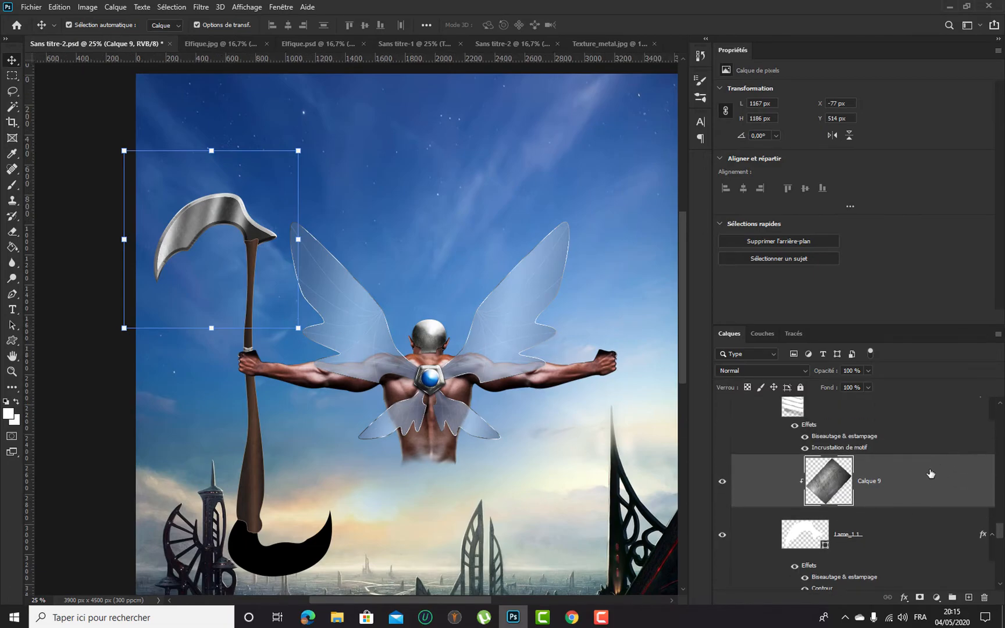
pyautogui.click(936, 599)
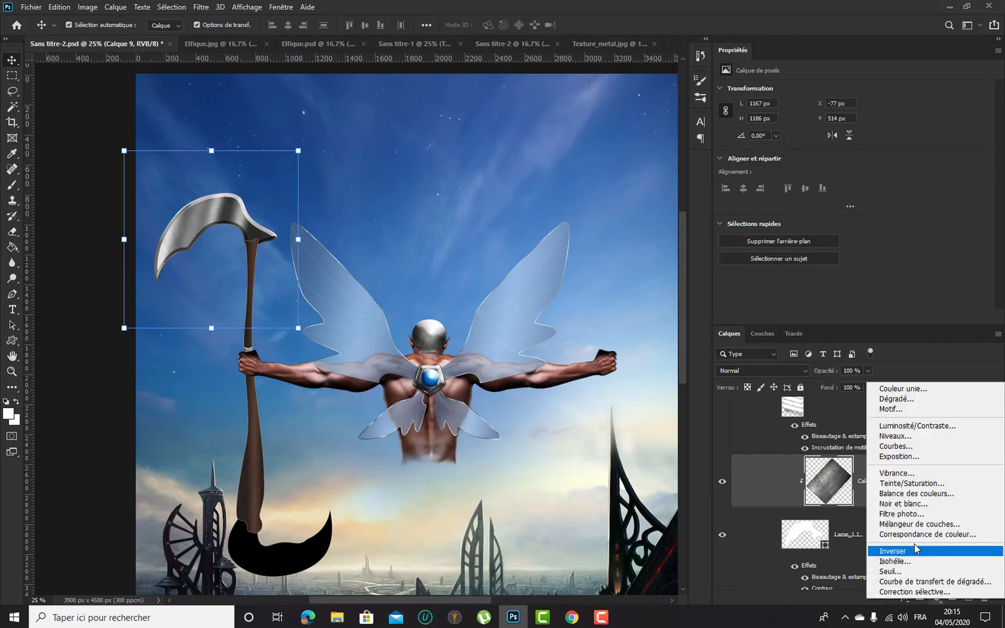
pyautogui.click(907, 445)
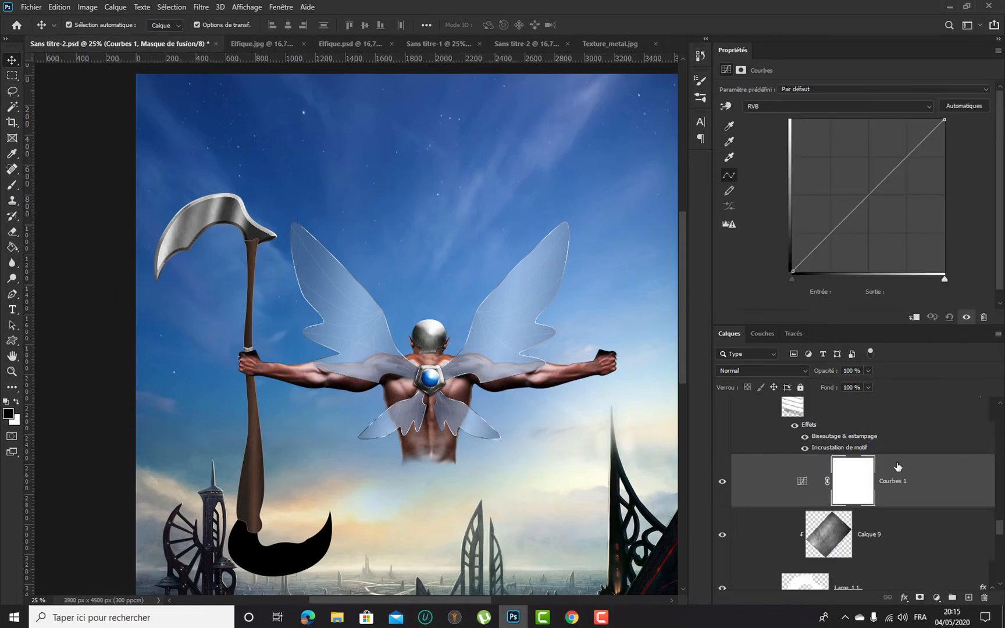
pyautogui.rightClick(938, 488)
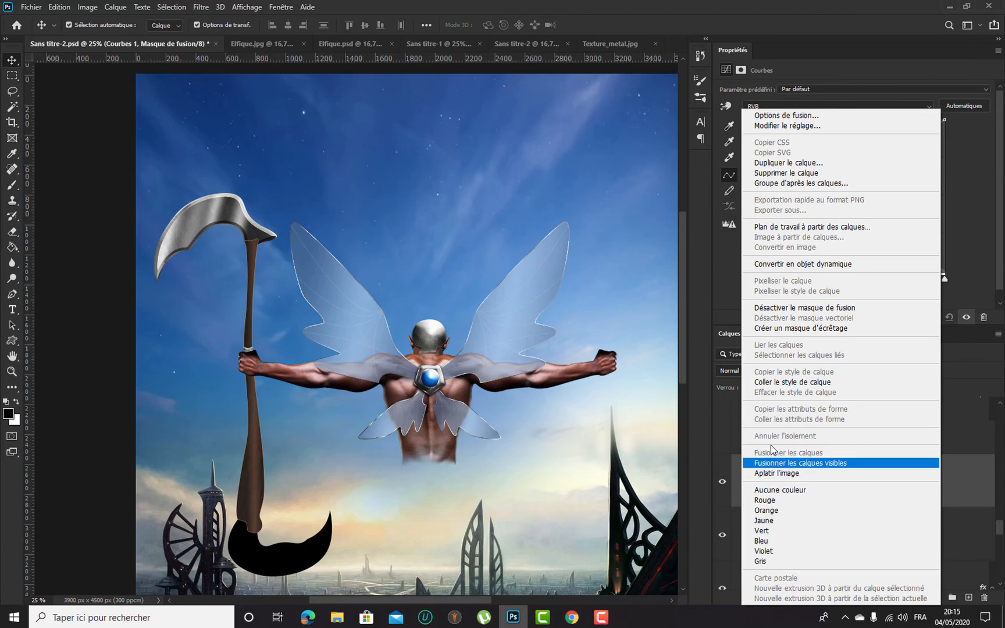
pyautogui.click(790, 329)
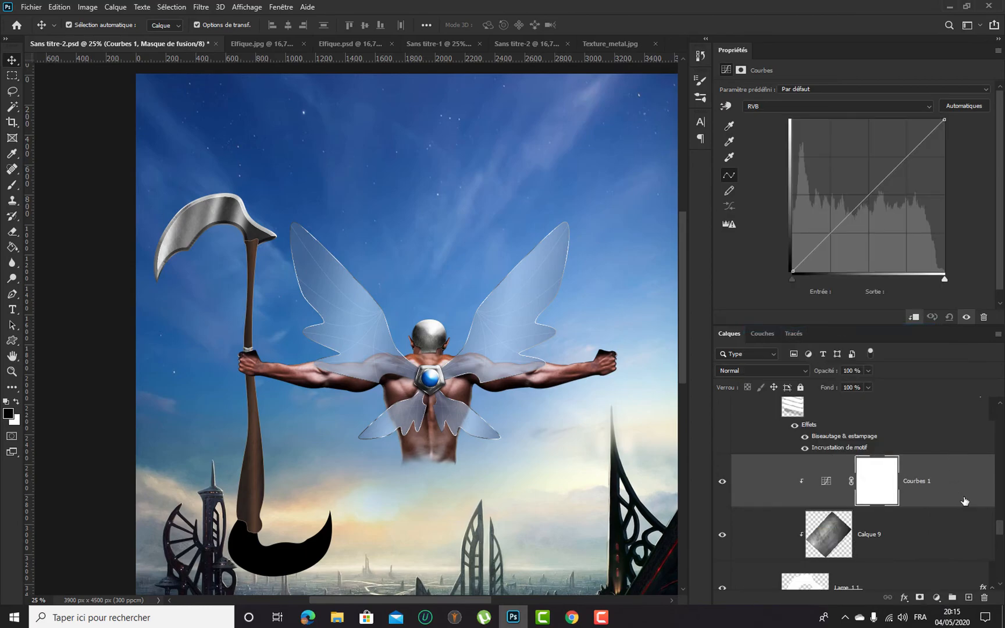
# Shape the RGB curve into an S for more blade contrast, with points at 52 to 34, 112 to 124 and about 175 to 220
pyautogui.moveTo(832, 229); pyautogui.dragTo(829, 243)
pyautogui.moveTo(901, 156); pyautogui.dragTo(896, 140)
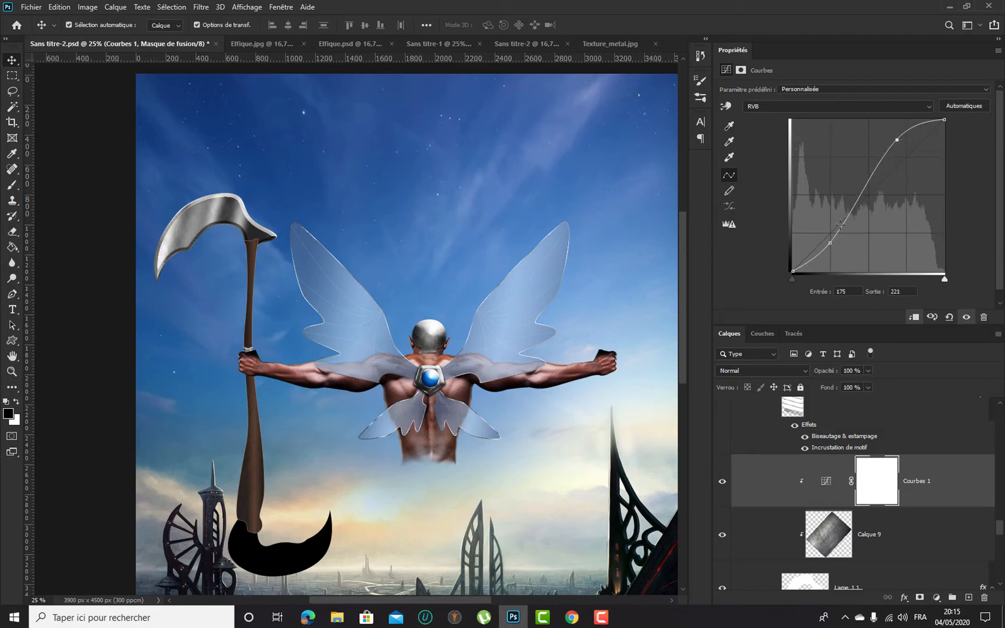
pyautogui.moveTo(831, 241); pyautogui.dragTo(825, 243)
pyautogui.moveTo(853, 197); pyautogui.dragTo(853, 188)
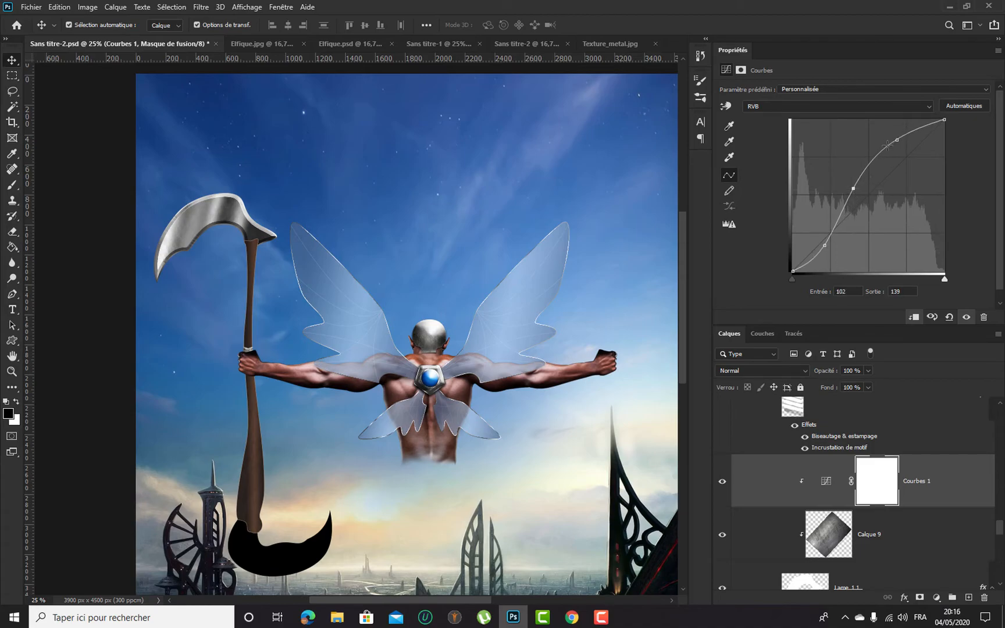
pyautogui.click(896, 139)
pyautogui.moveTo(856, 196)
pyautogui.mouseDown()
pyautogui.moveTo(862, 208)
pyautogui.moveTo(859, 197)
pyautogui.mouseUp()
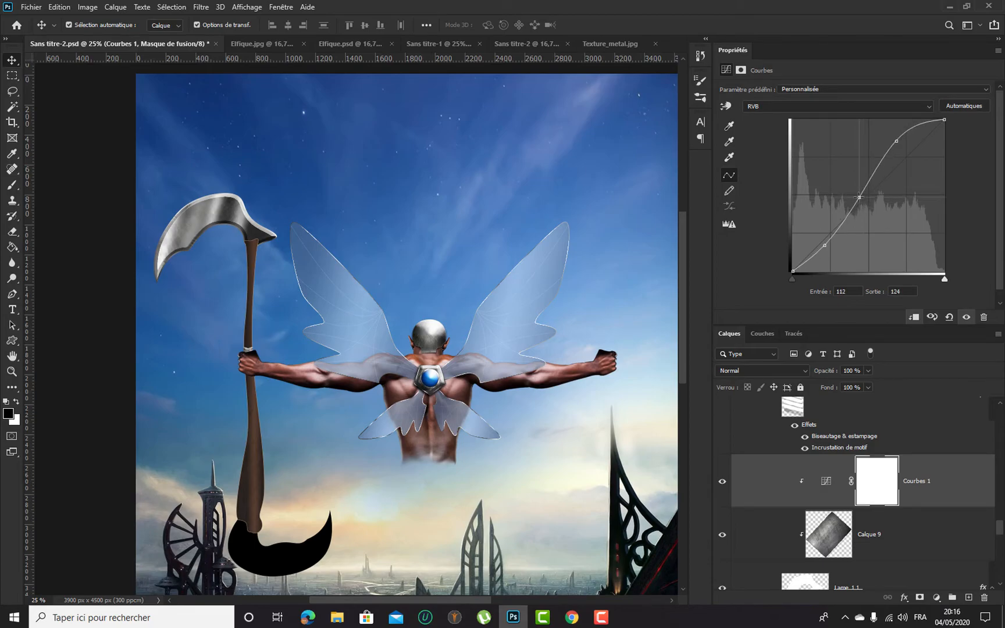
pyautogui.moveTo(826, 245); pyautogui.dragTo(829, 254)
pyautogui.moveTo(824, 257); pyautogui.dragTo(824, 251)
# Try to reposition the first two Gradient Overlay effects on the upper blade
pyautogui.scroll(-3, 917, 507)
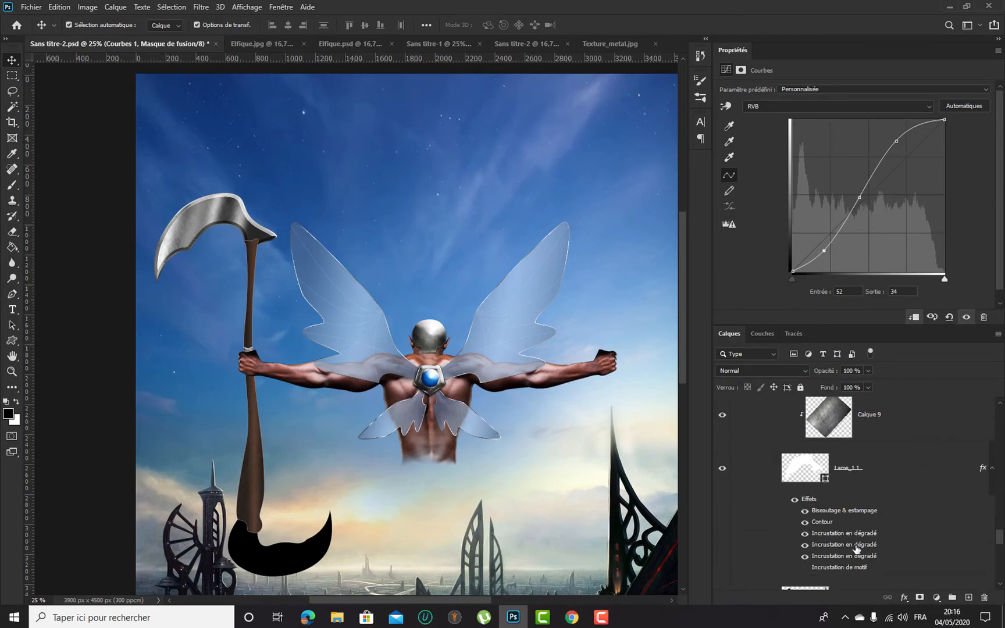
pyautogui.click(865, 545)
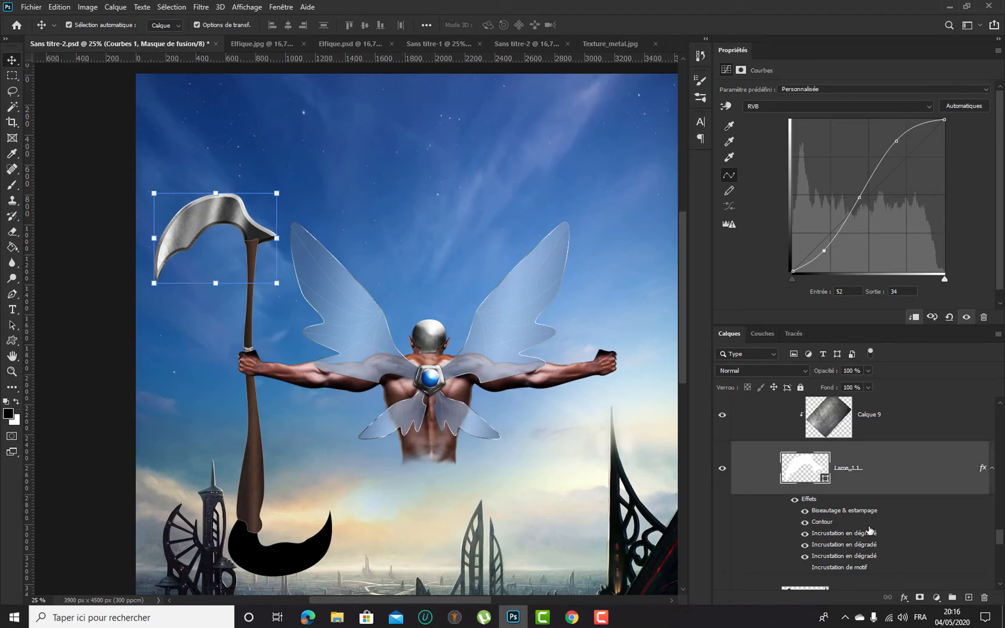
pyautogui.doubleClick(843, 544)
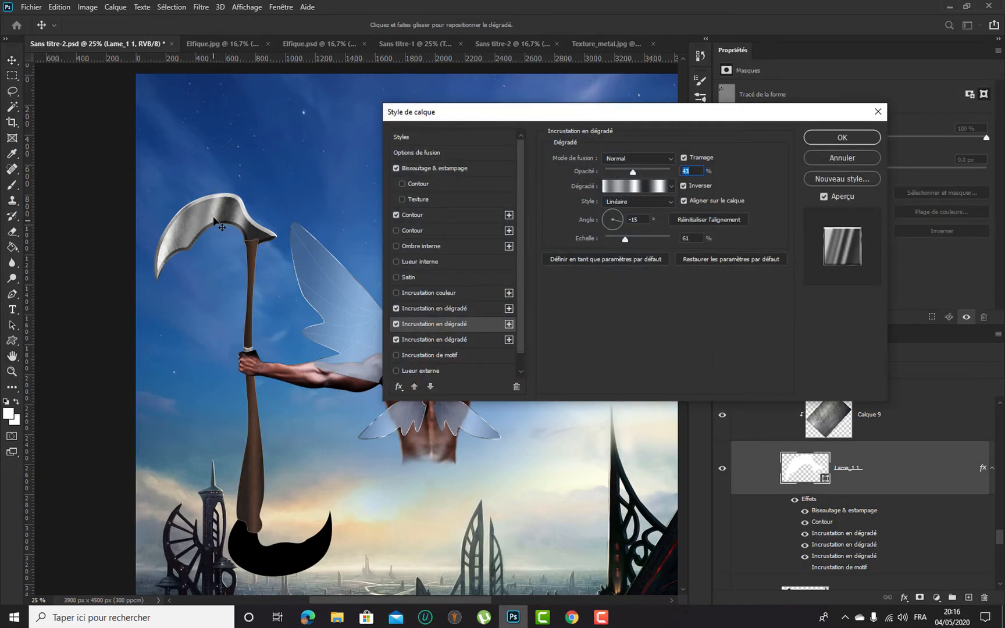
pyautogui.moveTo(206, 216)
pyautogui.mouseDown()
pyautogui.moveTo(191, 216)
pyautogui.moveTo(244, 219)
pyautogui.moveTo(180, 219)
pyautogui.moveTo(268, 241)
pyautogui.mouseUp()
pyautogui.click(462, 307)
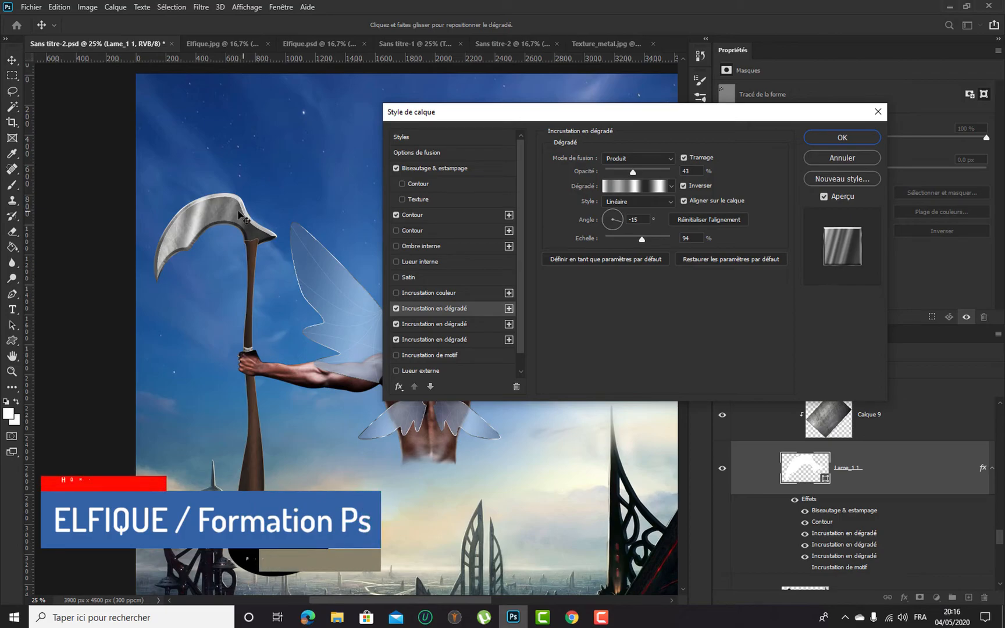
pyautogui.moveTo(239, 212); pyautogui.dragTo(210, 221)
pyautogui.click(829, 156)
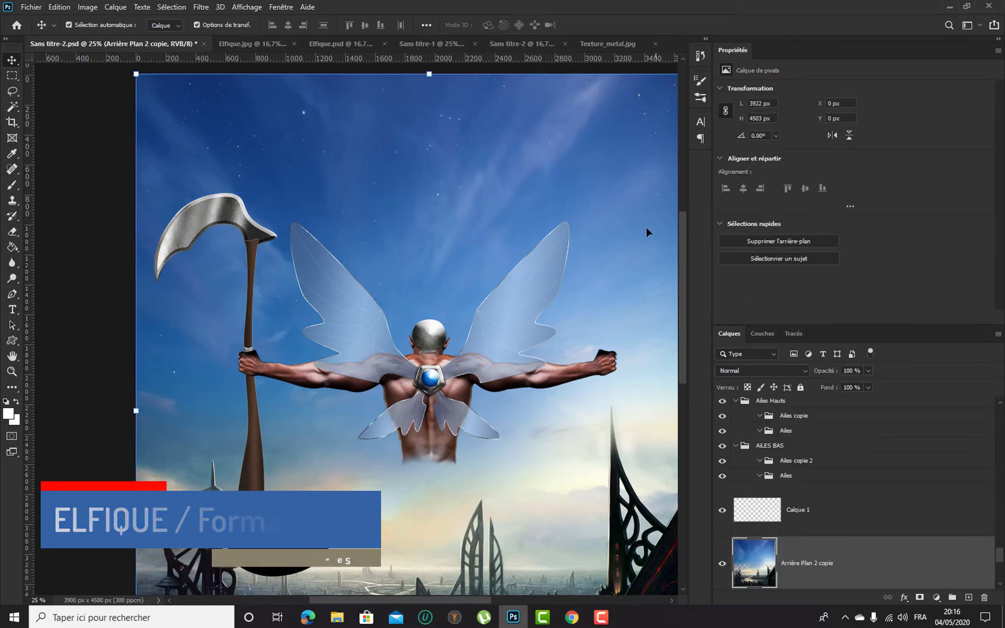
pyautogui.scroll(-5, 437, 240)
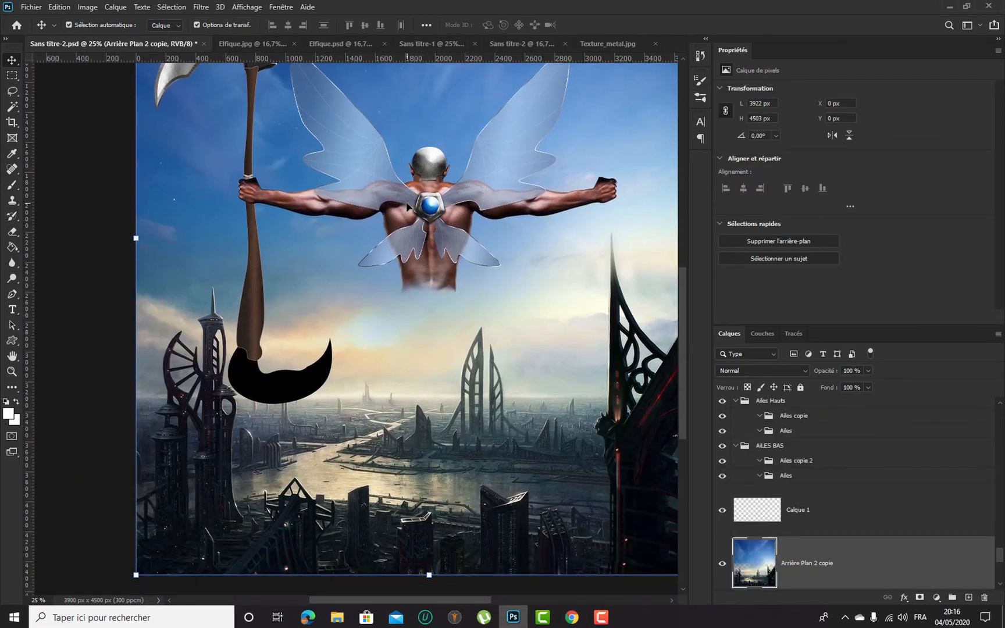
pyautogui.scroll(3, 409, 207)
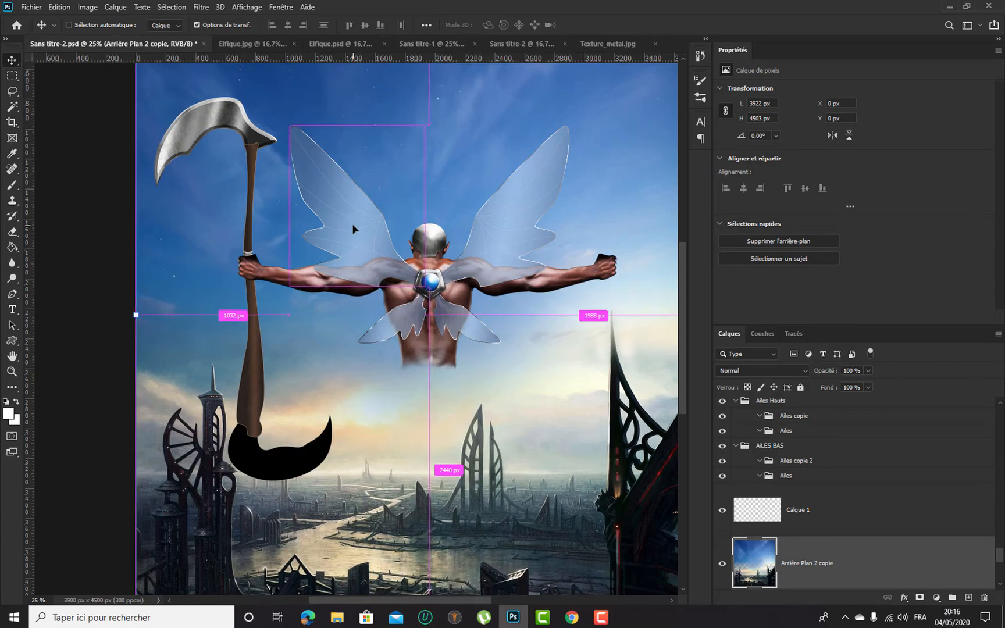
pyautogui.scroll(2, 351, 223)
pyautogui.moveTo(351, 111); pyautogui.dragTo(405, 303)
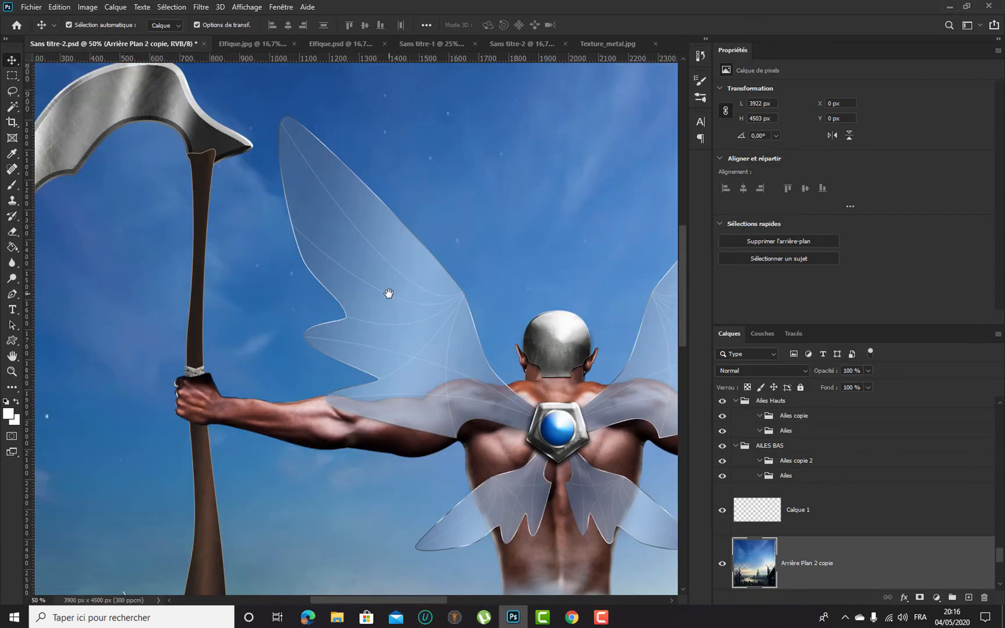
pyautogui.scroll(-3, 846, 490)
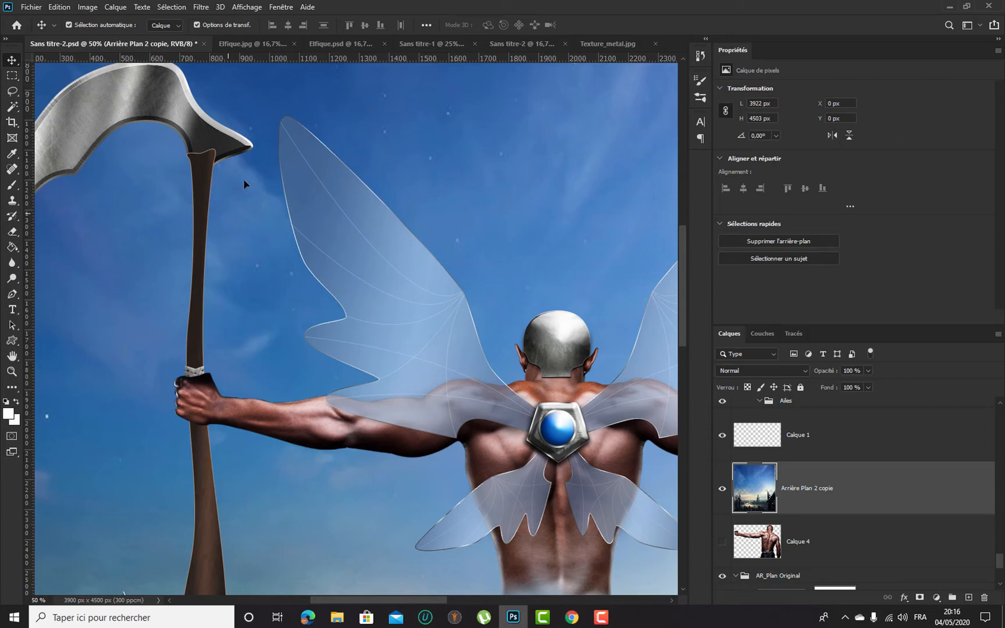
pyautogui.hotkey('ctrl', '-')
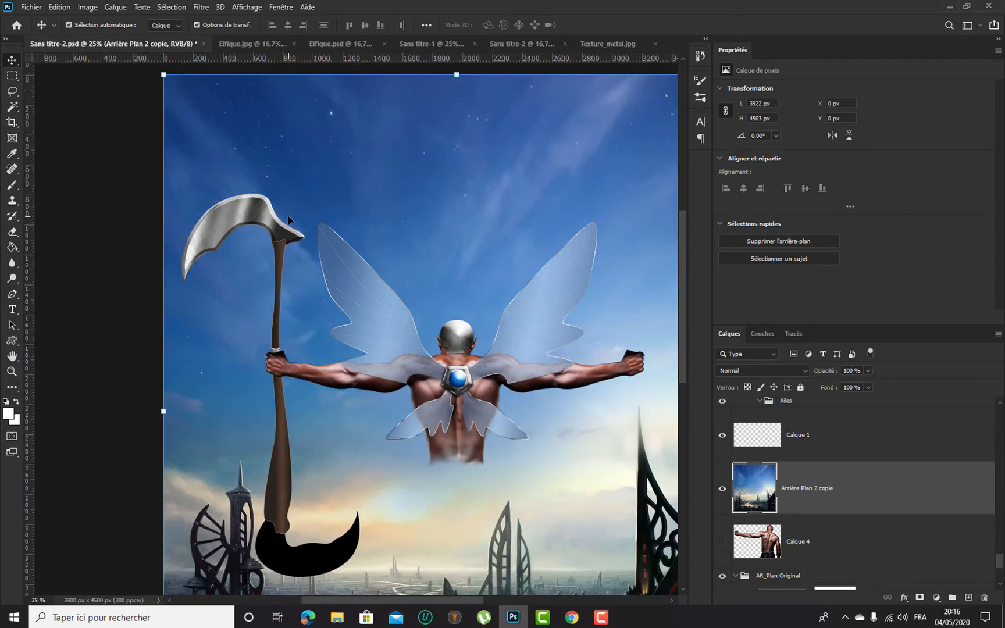
pyautogui.moveTo(334, 345); pyautogui.dragTo(313, 243)
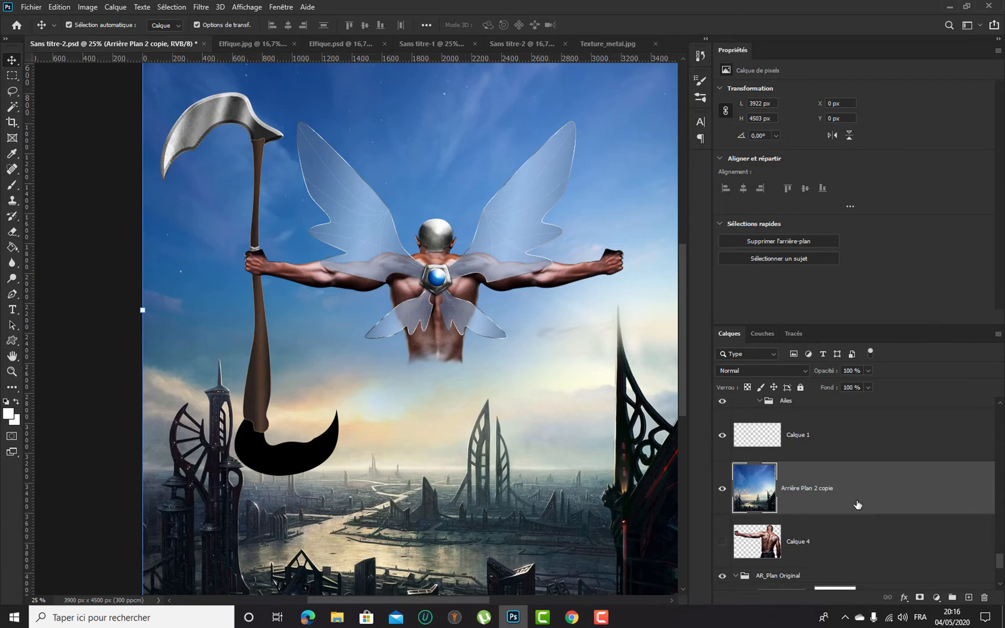
pyautogui.scroll(-4, 857, 504)
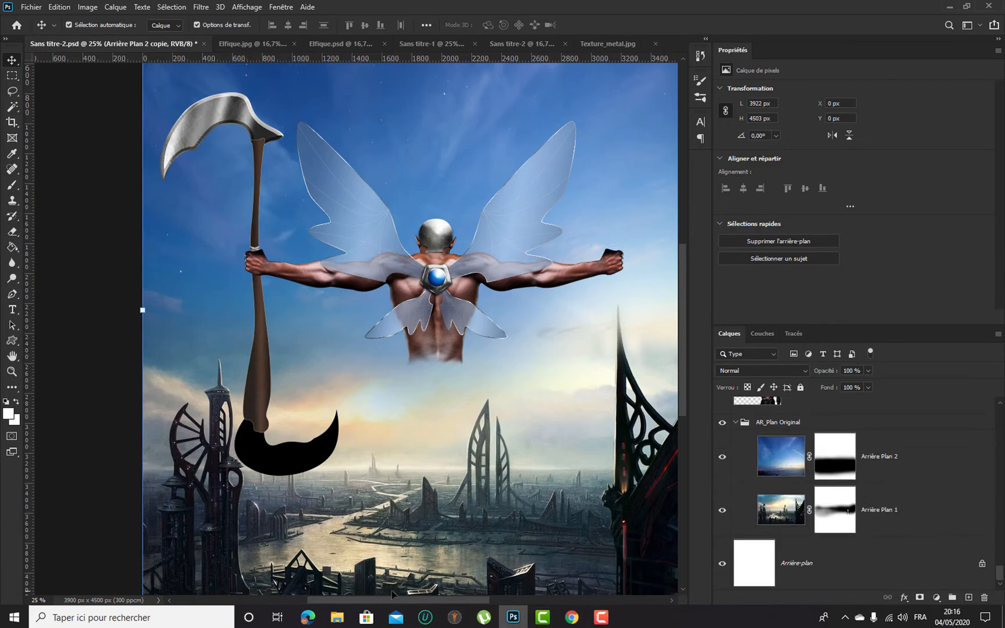
# Place the Free Speaker Grill Vector-02-01 image file into the composite
pyautogui.moveTo(337, 616)
pyautogui.click(343, 564)
pyautogui.moveTo(610, 333); pyautogui.dragTo(318, 372)
pyautogui.moveTo(309, 410); pyautogui.dragTo(313, 415)
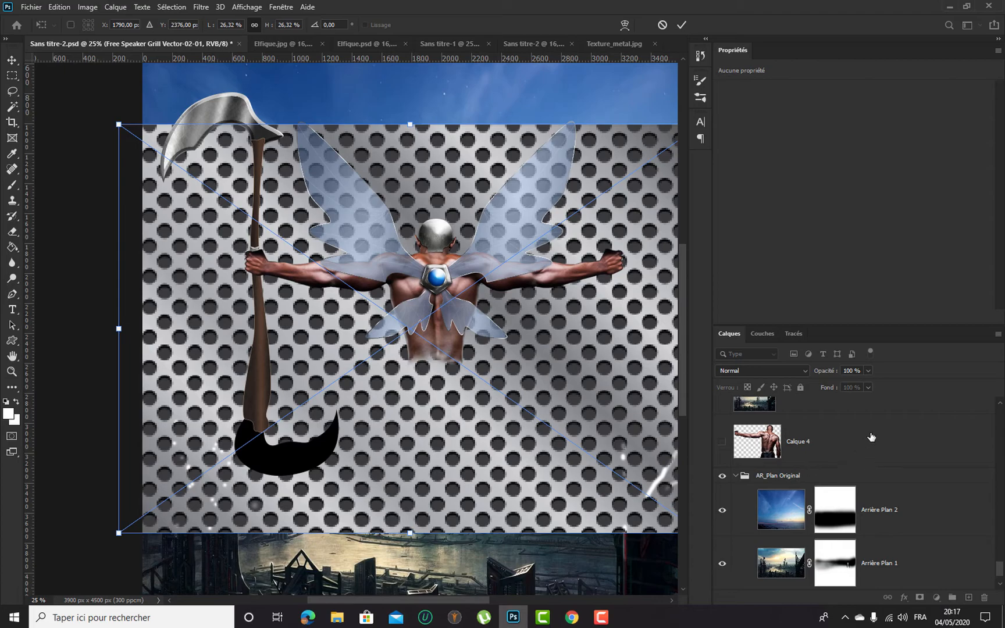
# Move the Free Speaker Grill Vector-02-01 layer up the stack to just above the Bâton 1 staff layer
pyautogui.moveTo(884, 457); pyautogui.dragTo(846, 527)
pyautogui.scroll(-2, 878, 512)
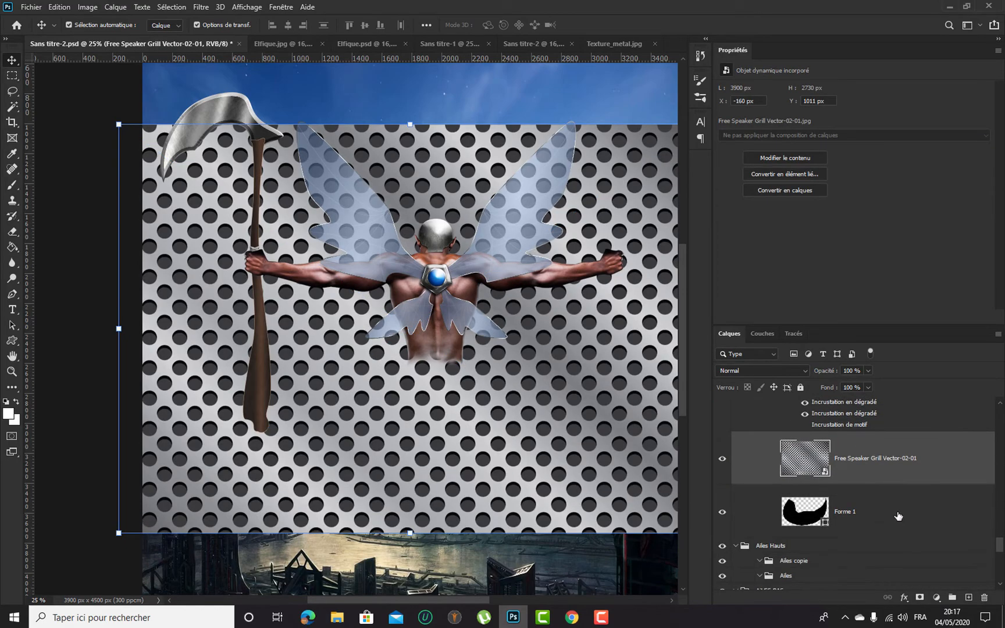
pyautogui.scroll(4, 904, 488)
pyautogui.moveTo(904, 526); pyautogui.dragTo(883, 502)
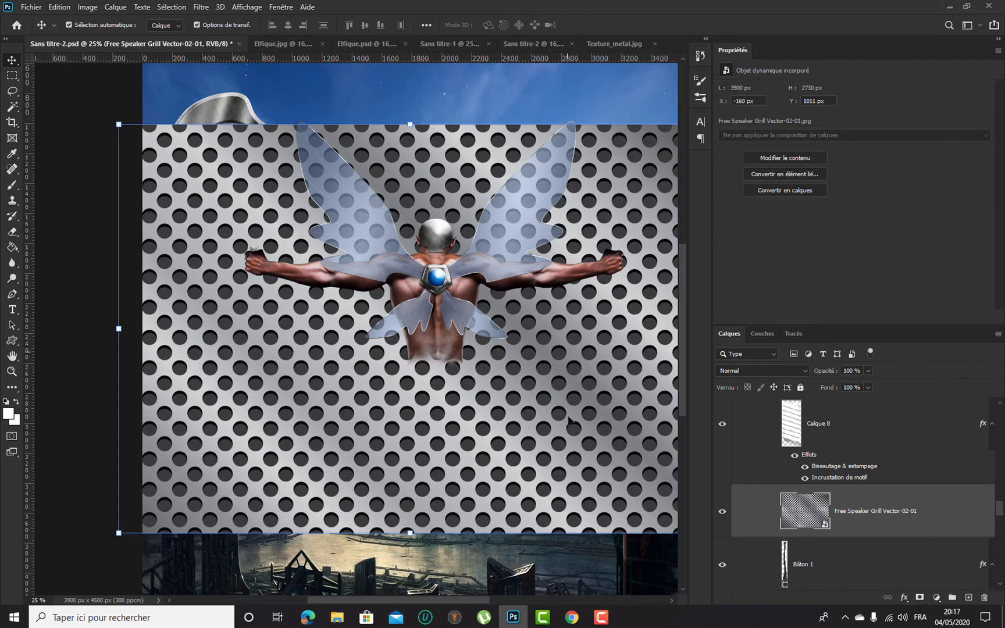
# Scale the speaker grill texture down to about 6.45 % and move it over the upper part of the staff
pyautogui.click(410, 533)
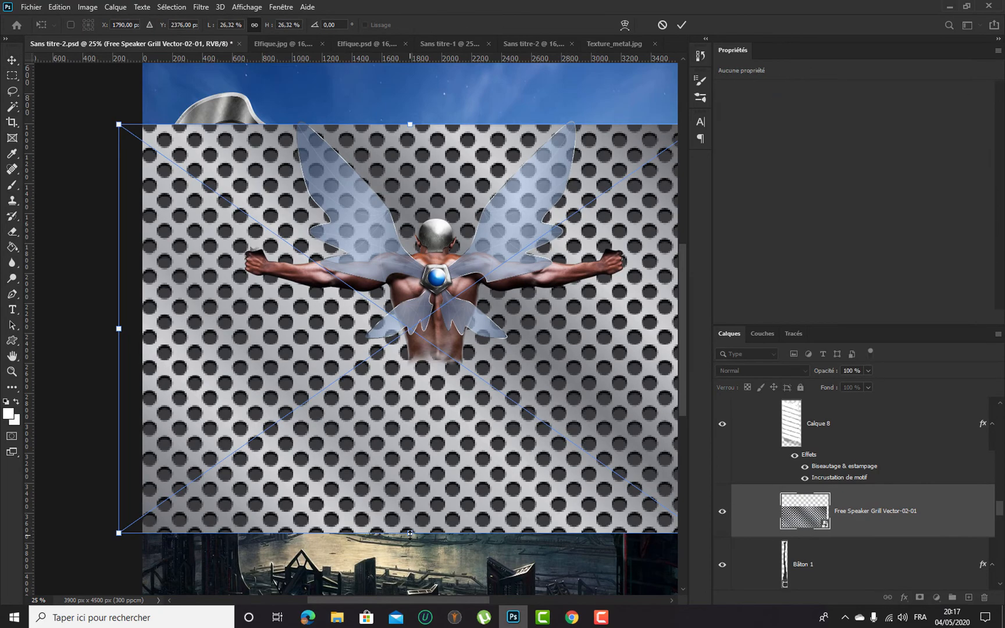
pyautogui.moveTo(404, 517); pyautogui.dragTo(355, 278)
pyautogui.moveTo(400, 180); pyautogui.dragTo(314, 212)
pyautogui.scroll(3, 314, 213)
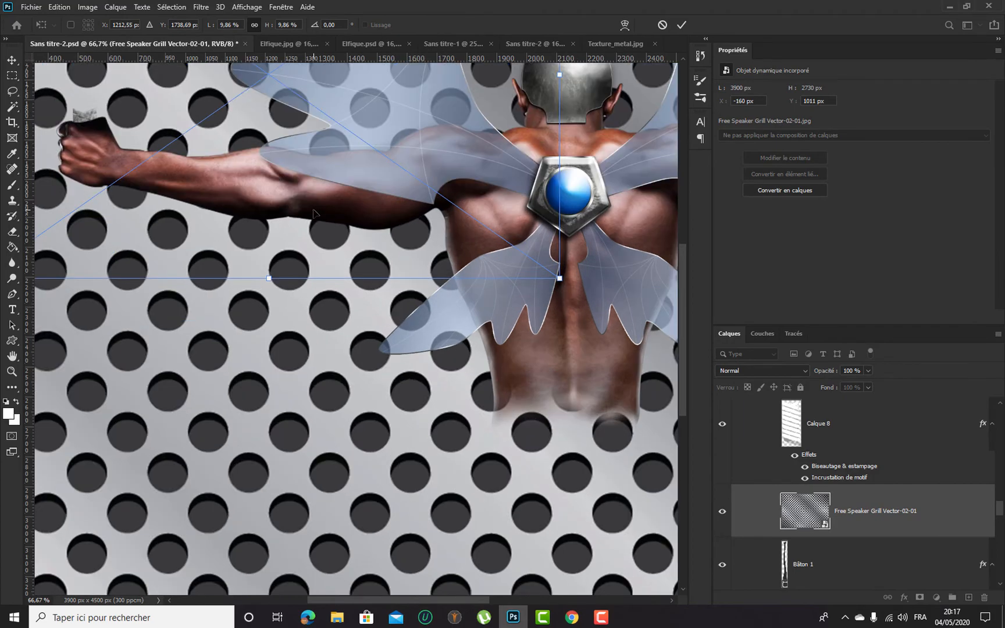
pyautogui.moveTo(188, 100); pyautogui.dragTo(336, 353)
pyautogui.moveTo(125, 327); pyautogui.dragTo(327, 318)
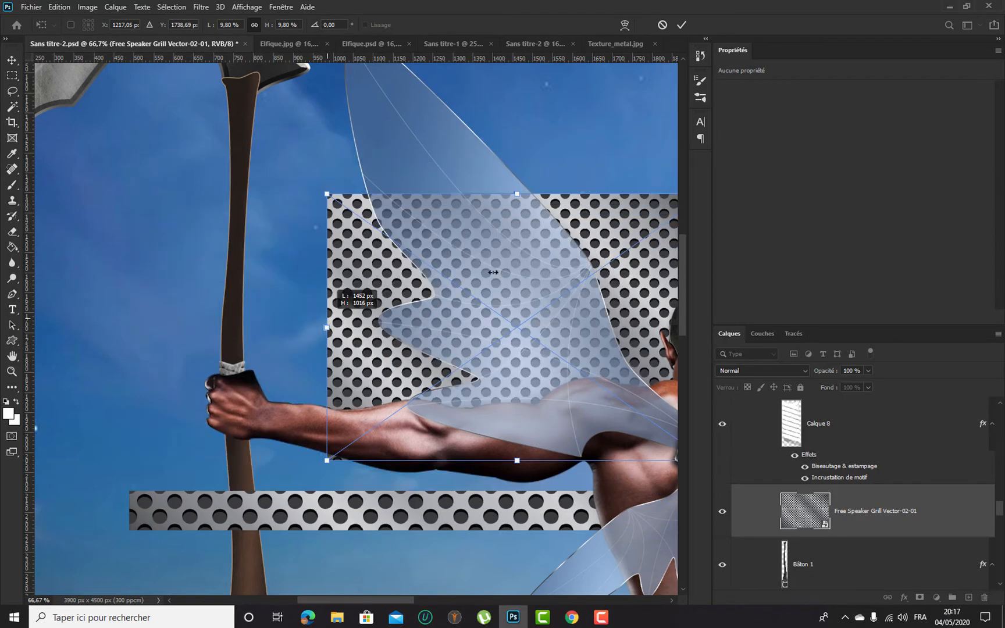
pyautogui.moveTo(538, 271); pyautogui.dragTo(334, 273)
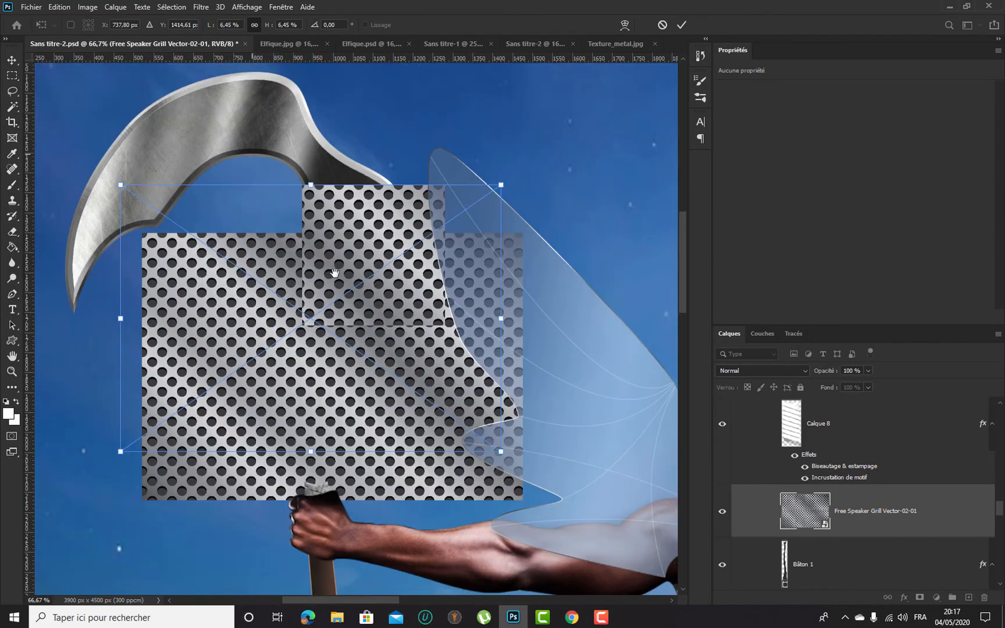
# Shrink the grill texture to about 2.04 %, rotate it -90° and place it over the staff's top end below the blade
pyautogui.moveTo(311, 452); pyautogui.dragTo(278, 273)
pyautogui.moveTo(420, 262); pyautogui.dragTo(395, 212)
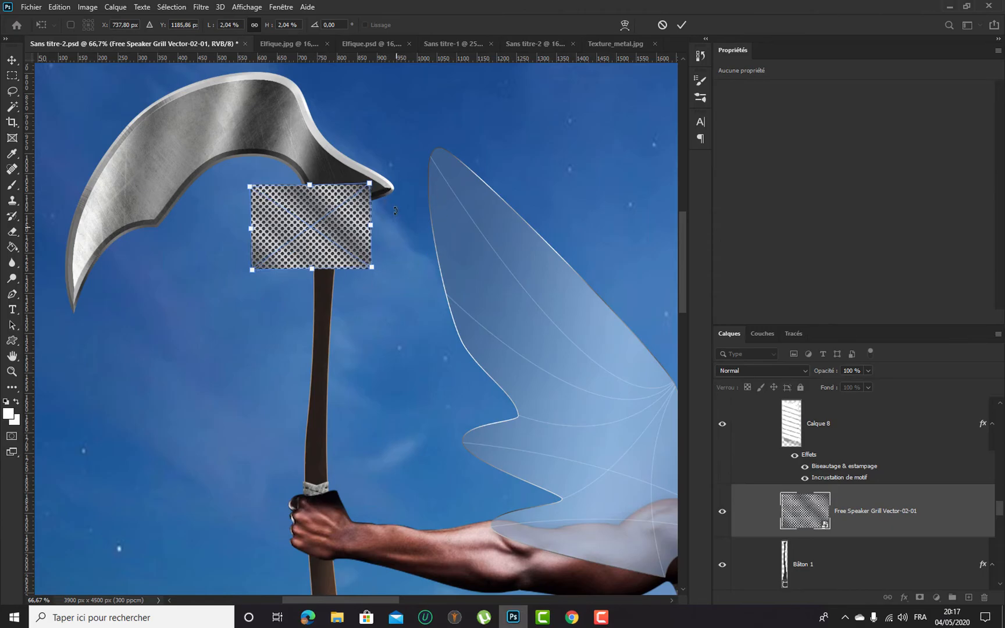
pyautogui.moveTo(323, 161); pyautogui.dragTo(336, 152)
pyautogui.moveTo(327, 206); pyautogui.dragTo(346, 233)
pyautogui.press('Return')
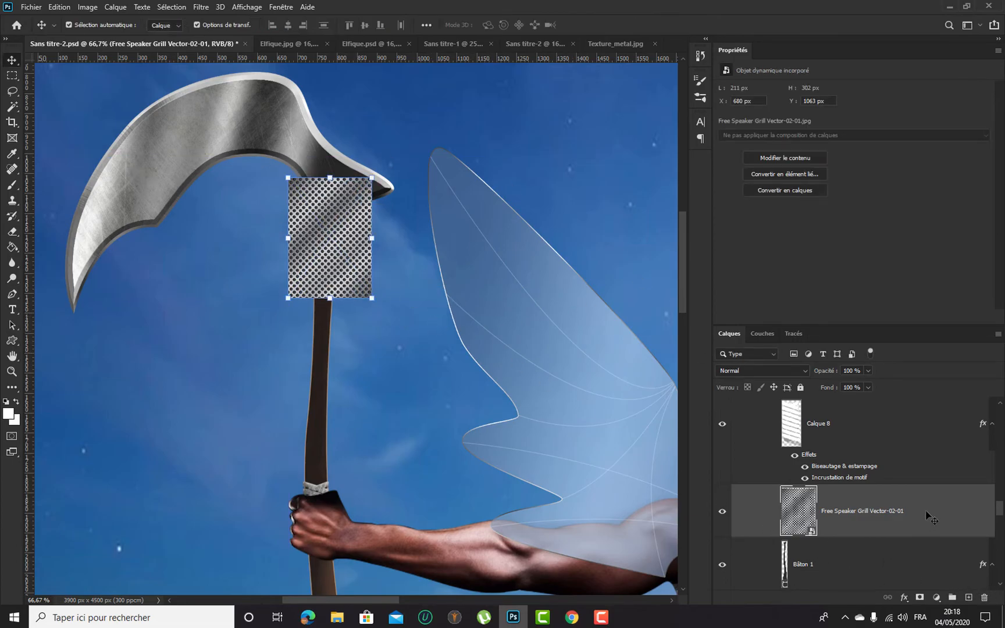
# Clip the grill texture to the Bâton 1 staff layer with a clipping mask and scale it to about 1.84 %
pyautogui.rightClick(934, 516)
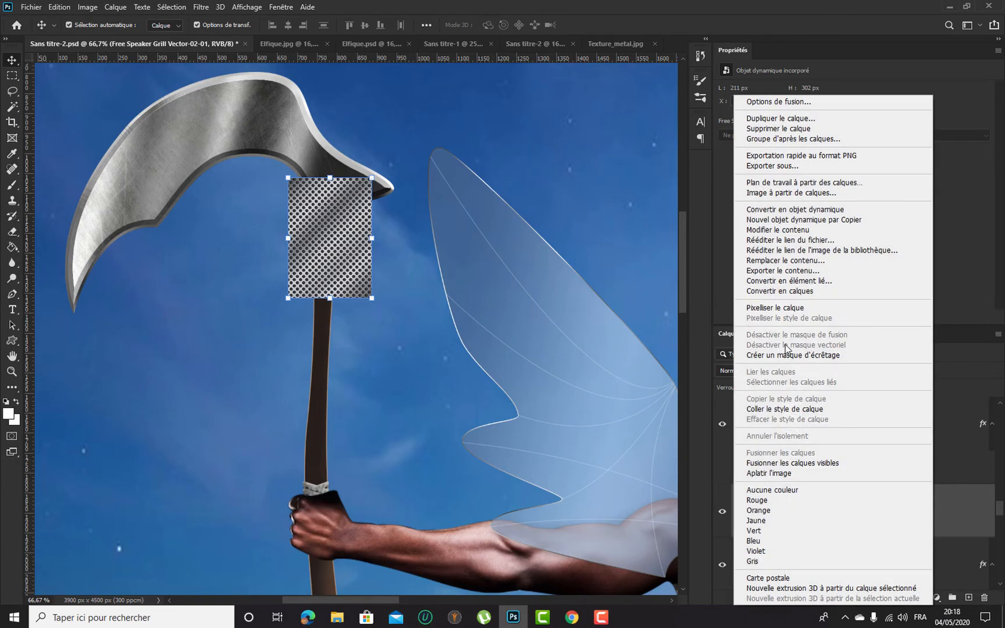
pyautogui.click(831, 356)
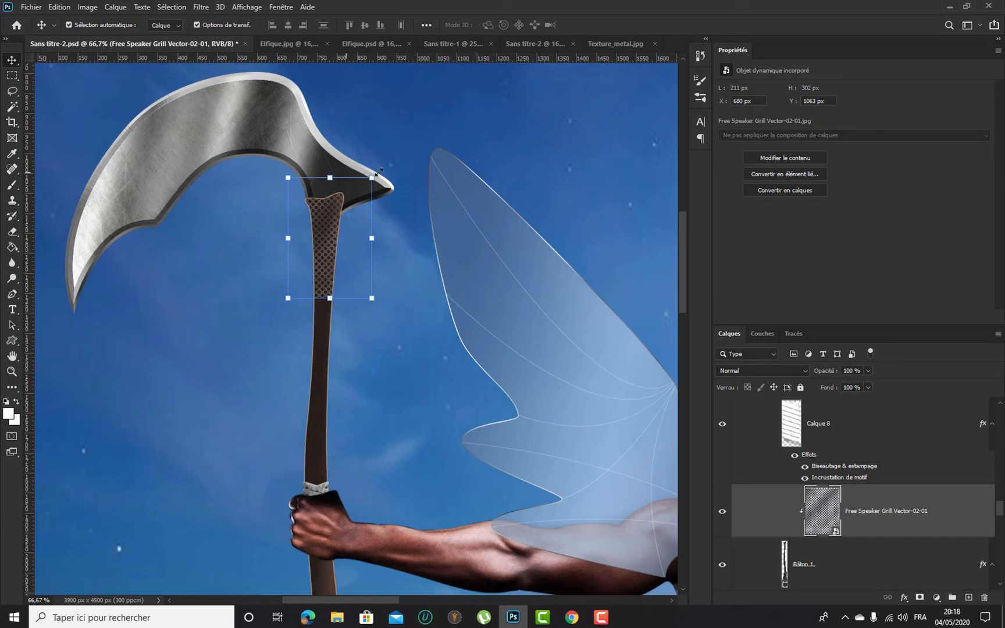
pyautogui.moveTo(372, 177); pyautogui.dragTo(361, 185)
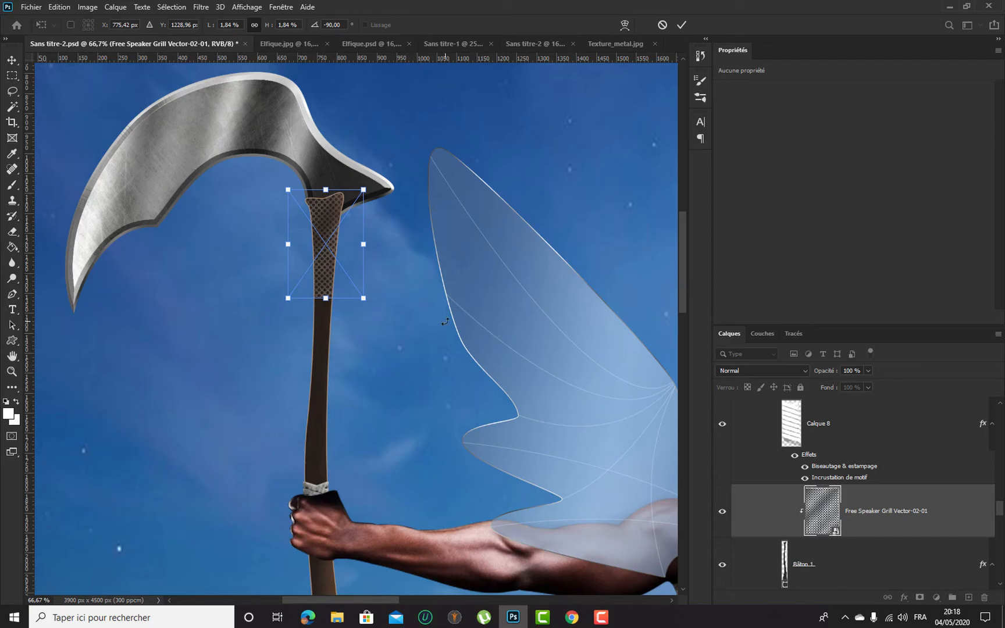
pyautogui.press('Return')
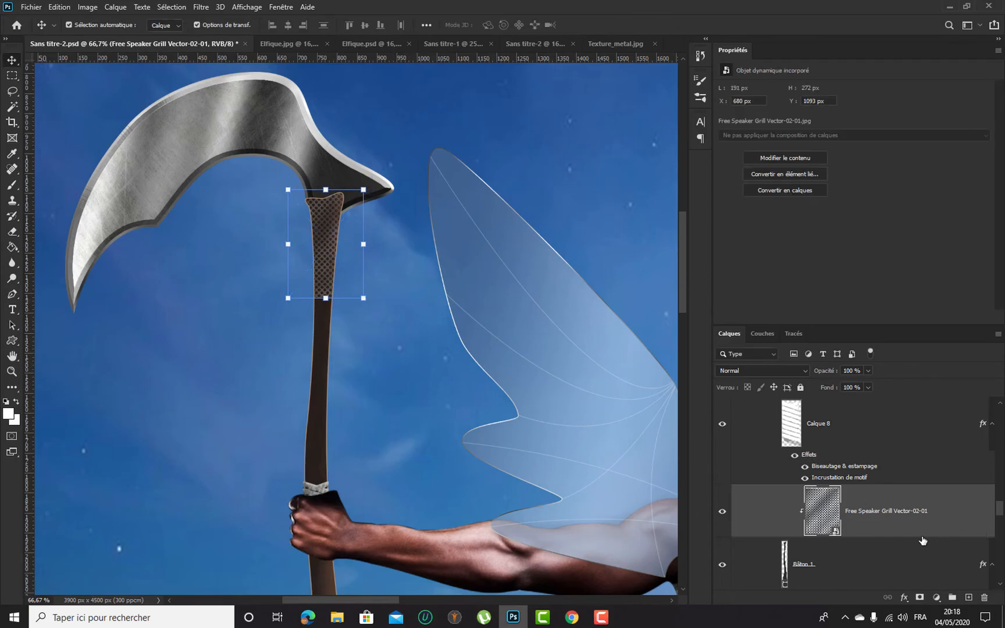
# Add a Curves adjustment above the grill texture layer and clip it to the staff with a clipping mask
pyautogui.click(936, 597)
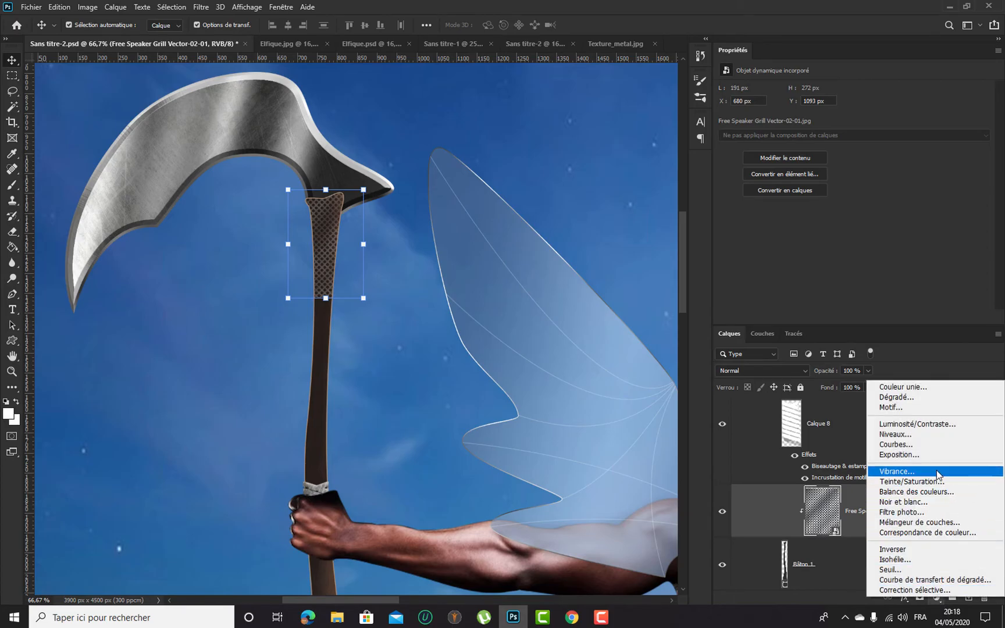
pyautogui.click(908, 444)
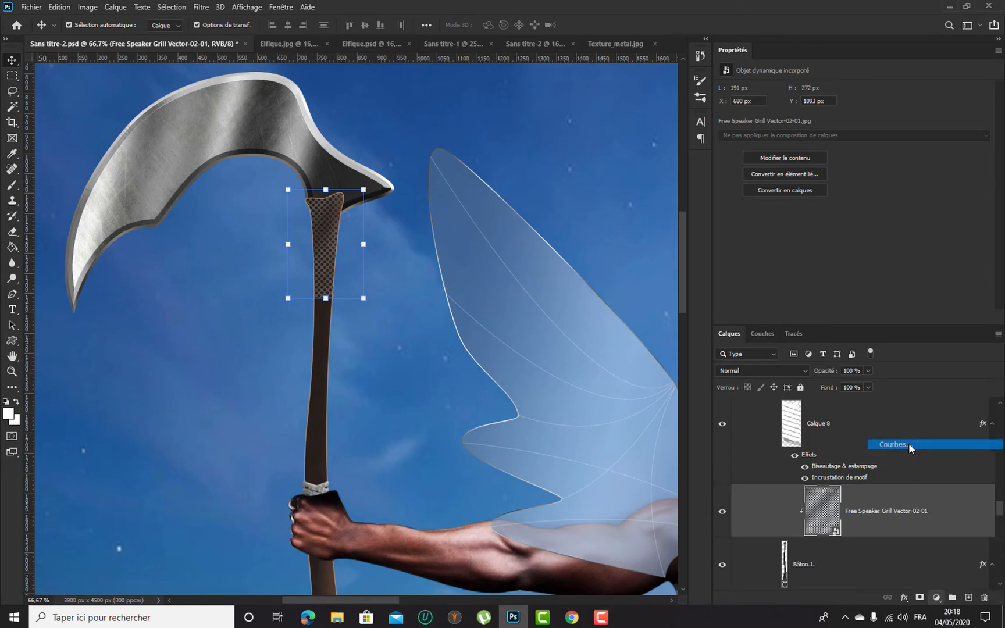
pyautogui.rightClick(949, 504)
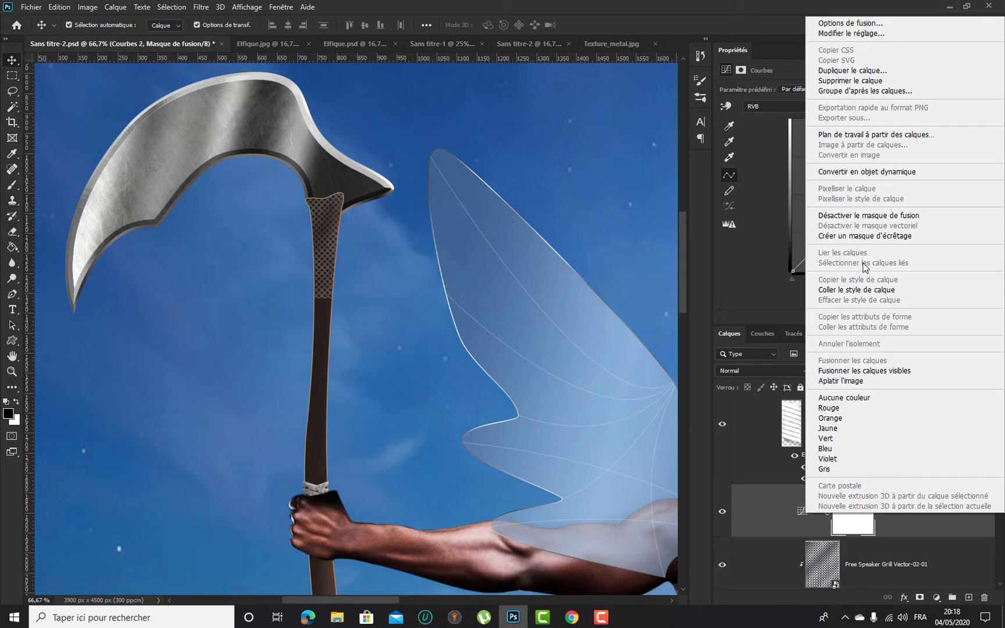
pyautogui.click(835, 236)
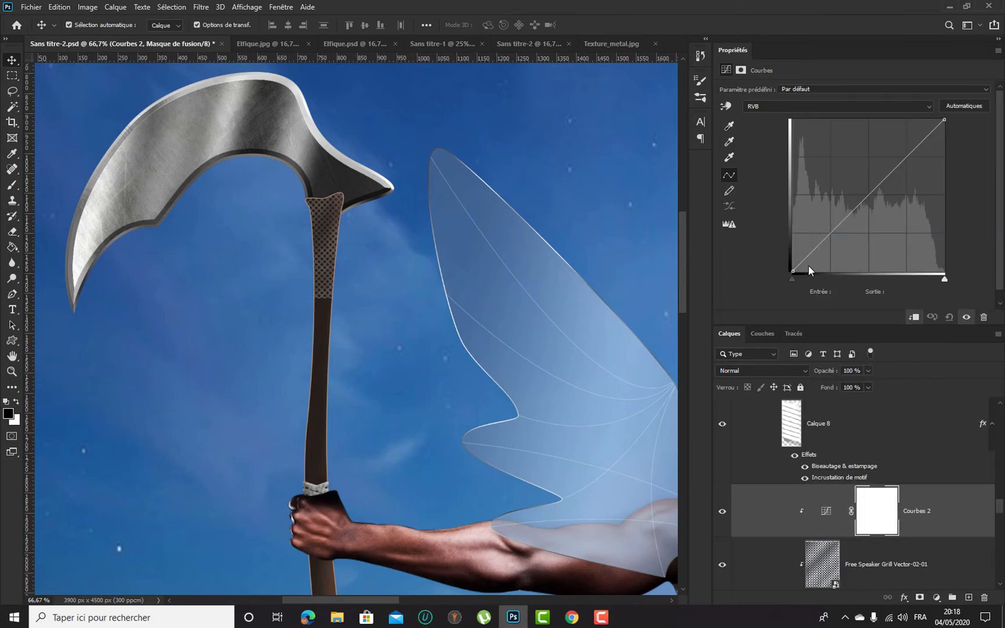
# Shape the grill's RGB curve into an S for more contrast, with points at 56 to 31 and 181 to 191
pyautogui.moveTo(821, 239); pyautogui.dragTo(826, 245)
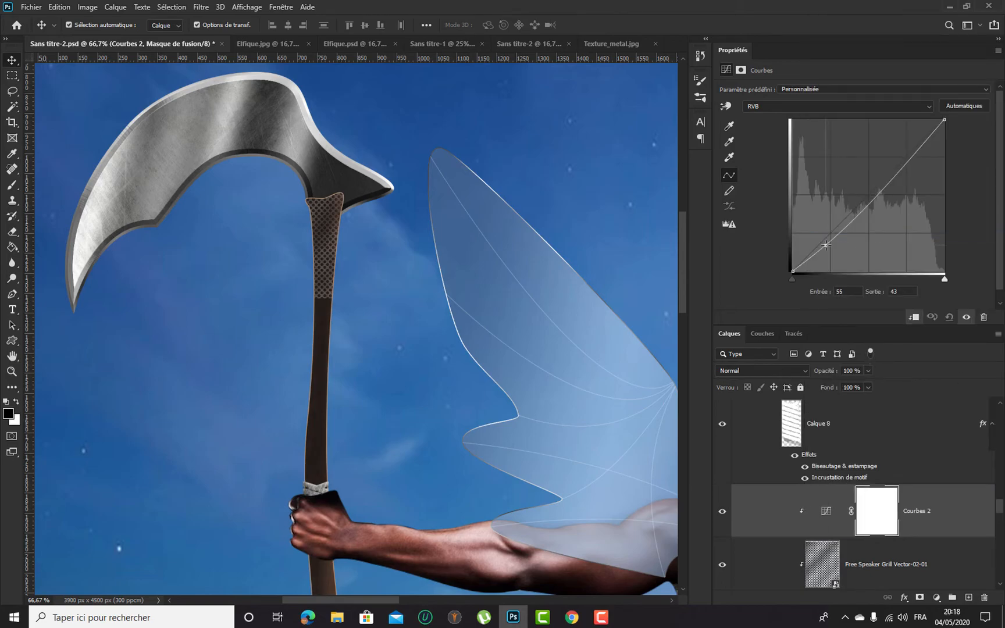
pyautogui.moveTo(900, 165); pyautogui.dragTo(900, 151)
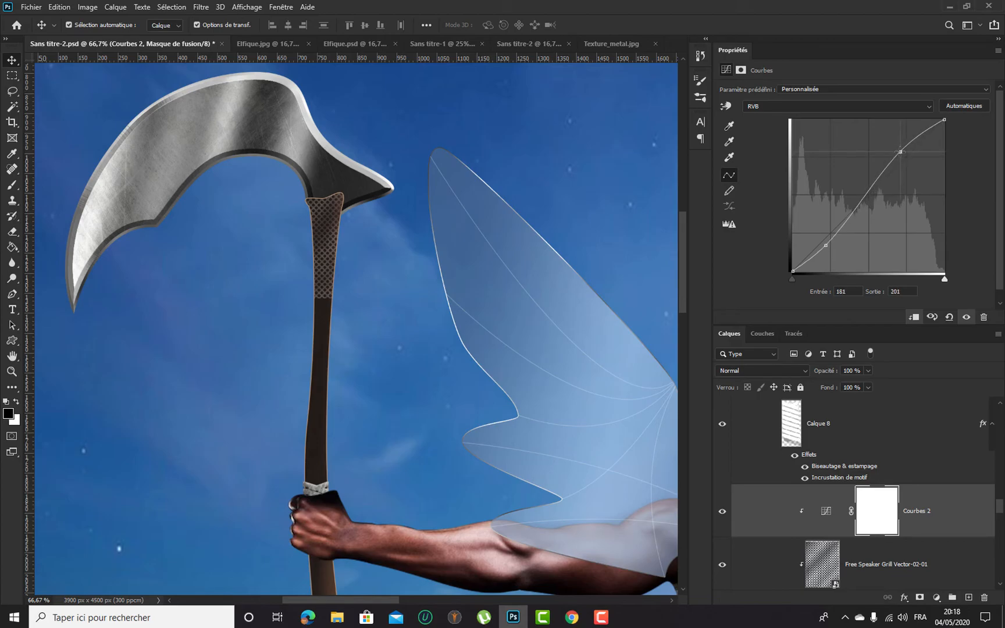
pyautogui.moveTo(826, 245); pyautogui.dragTo(825, 251)
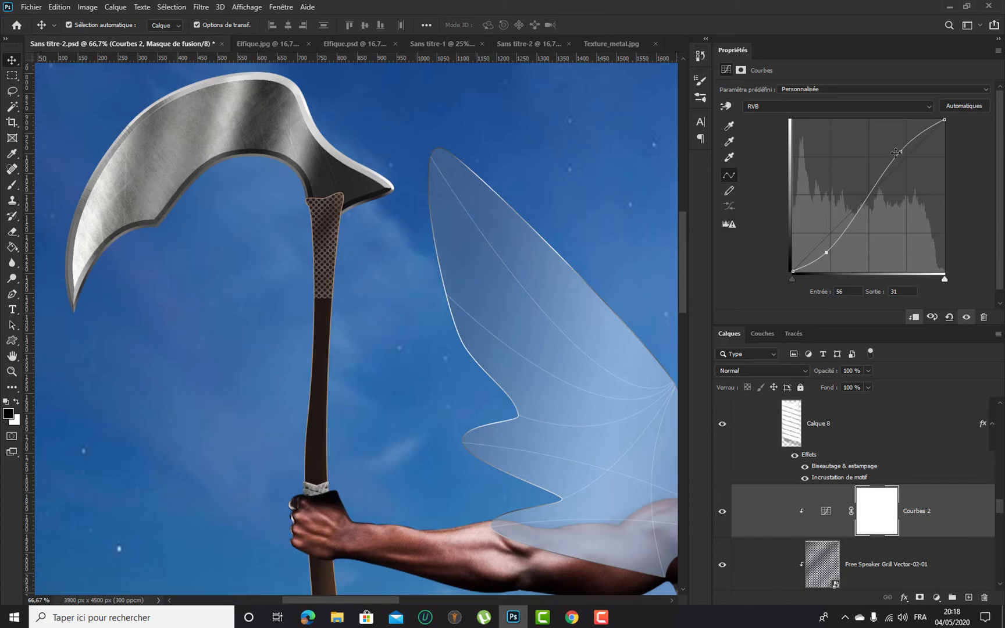
pyautogui.moveTo(900, 152); pyautogui.dragTo(900, 159)
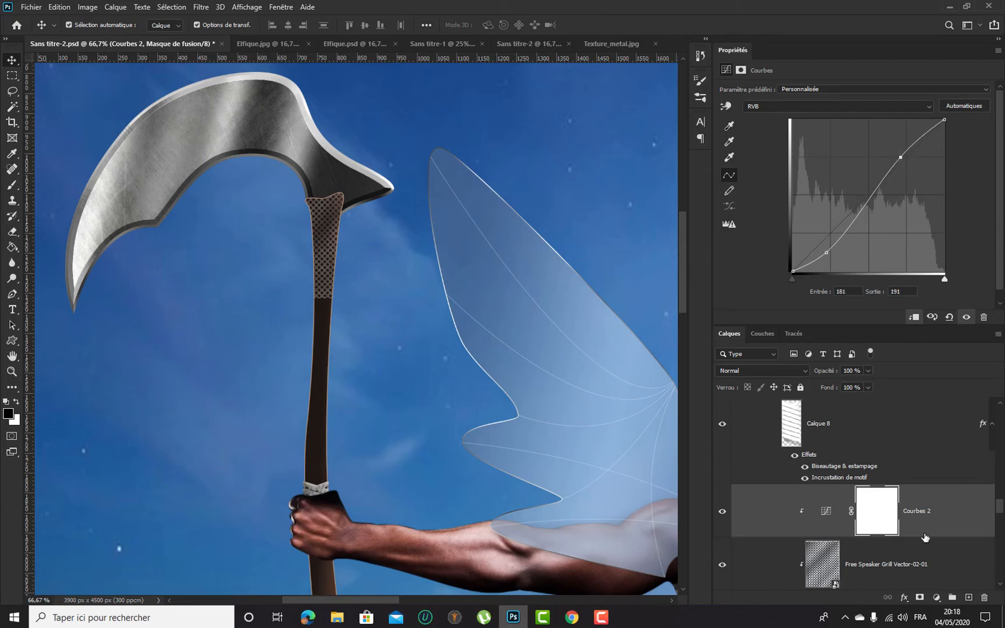
# Add a Gradient Overlay to the grill texture layer with the Reflected (Réfléchi) style and an angle of -3°
pyautogui.click(944, 563)
pyautogui.scroll(-2, 937, 506)
pyautogui.scroll(-1, 937, 499)
pyautogui.press('space')
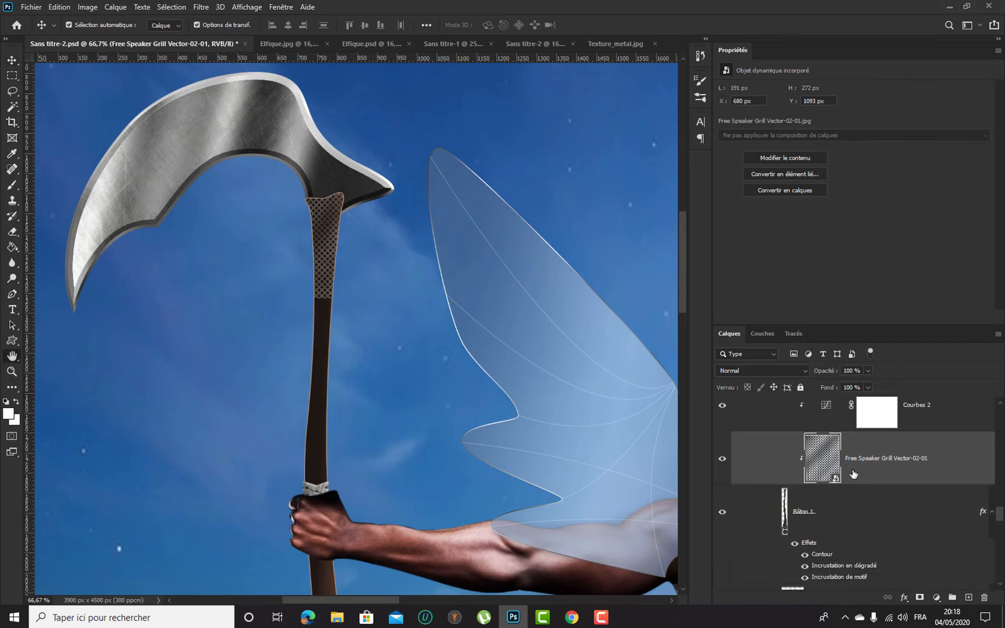
pyautogui.doubleClick(854, 473)
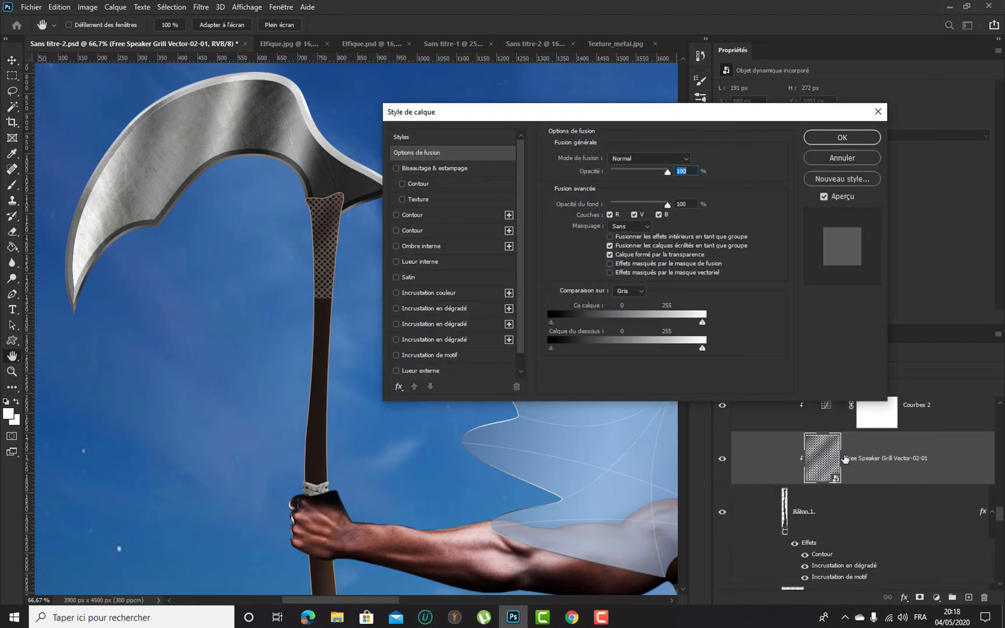
pyautogui.click(482, 309)
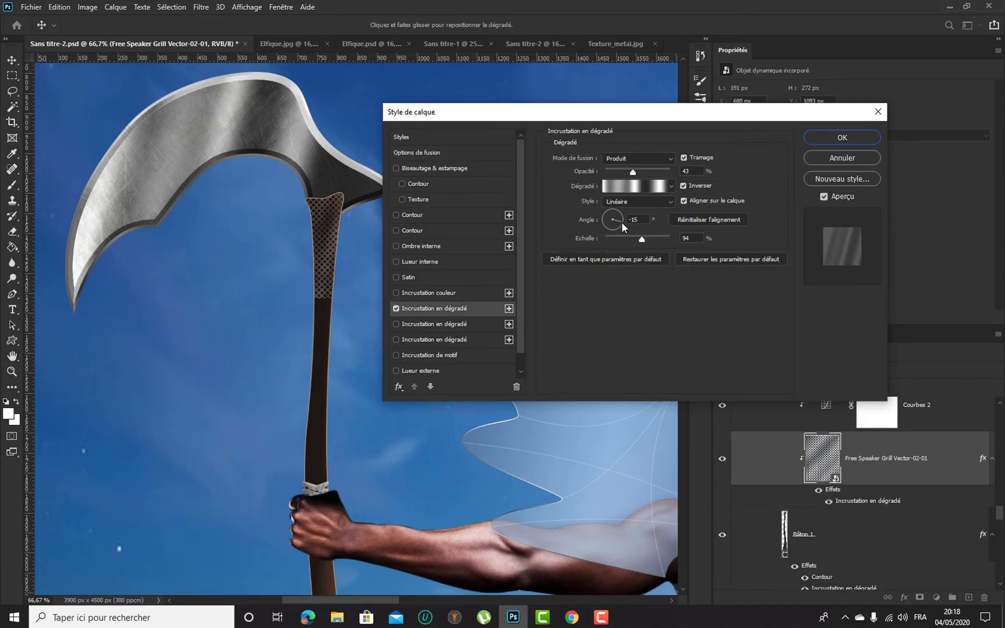
pyautogui.moveTo(619, 225); pyautogui.dragTo(623, 225)
pyautogui.click(623, 202)
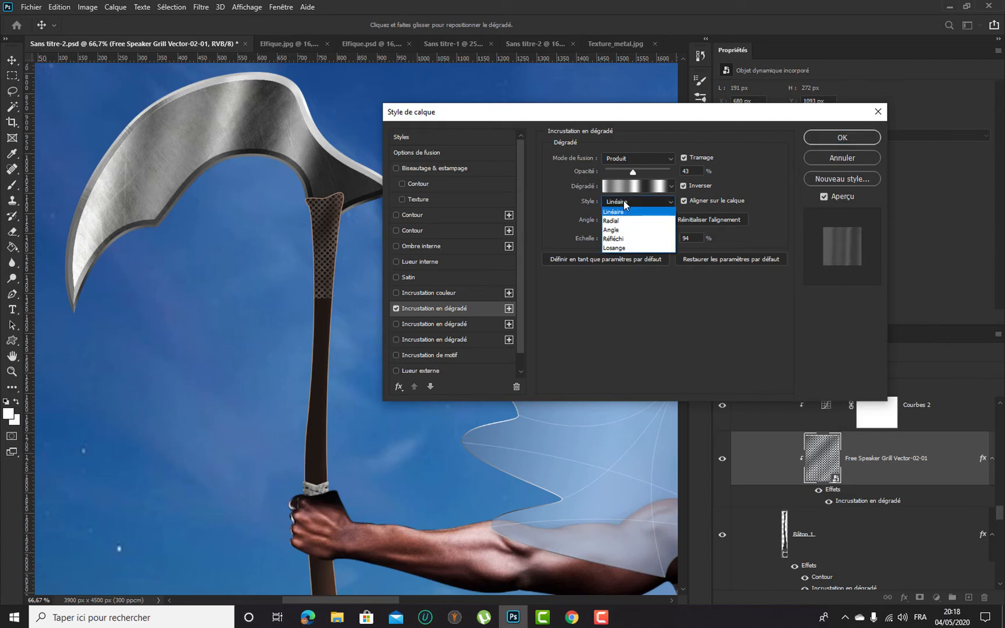
pyautogui.click(619, 239)
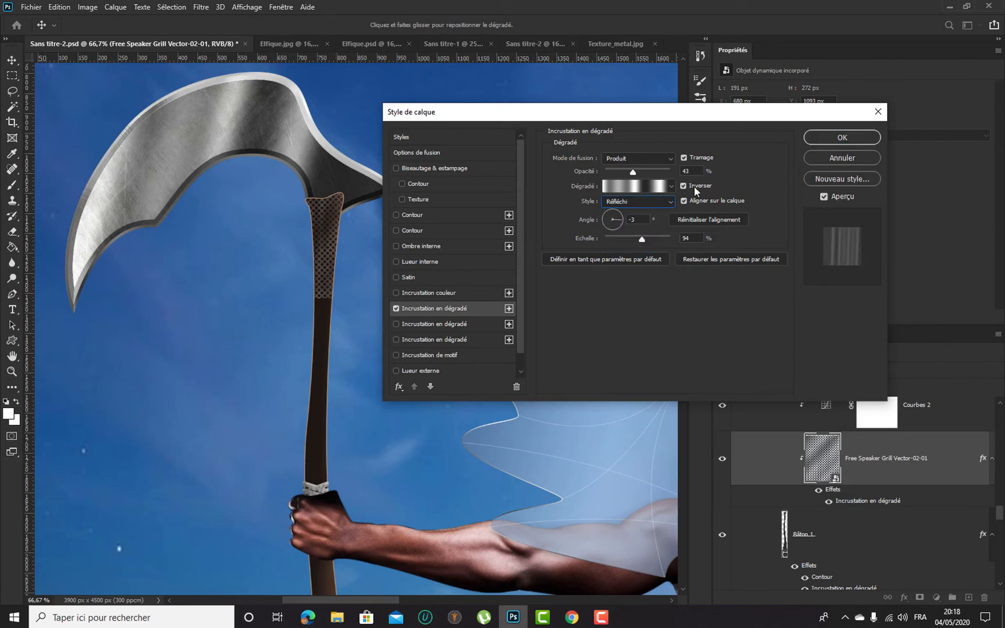
# Replace the overlay's gradient with the first preset of the lower Gris group and set its starting colour stop to 000000
pyautogui.click(636, 186)
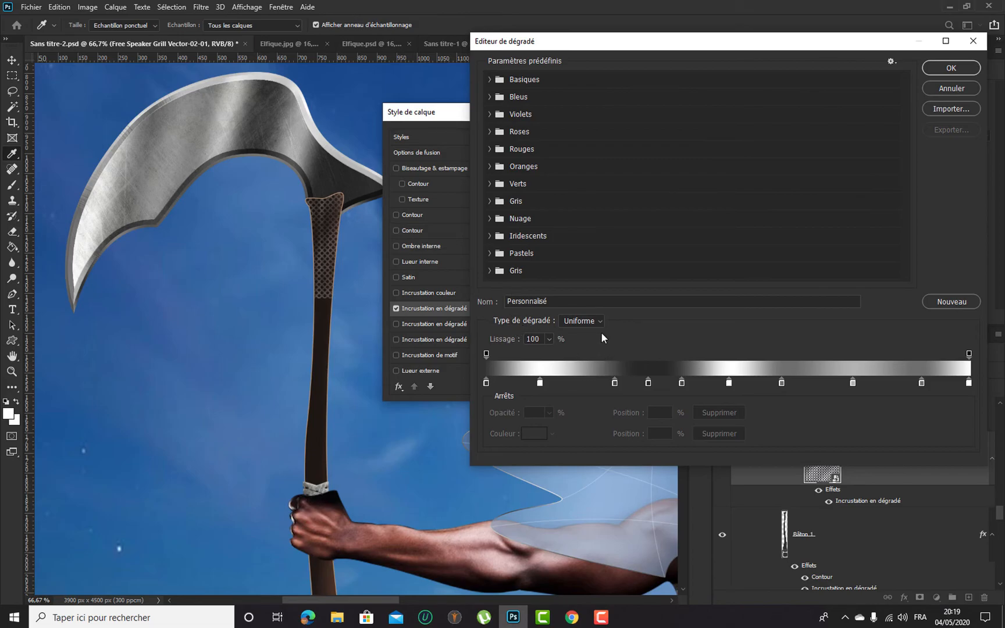
pyautogui.click(489, 270)
pyautogui.click(516, 276)
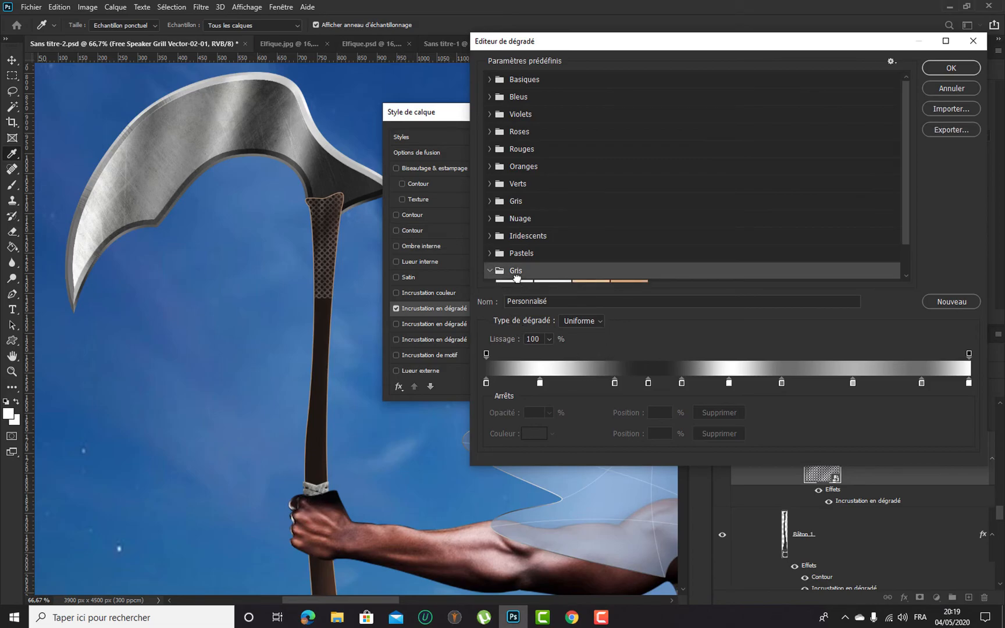
pyautogui.scroll(-1, 560, 247)
pyautogui.click(514, 266)
pyautogui.doubleClick(486, 382)
pyautogui.write('000000')
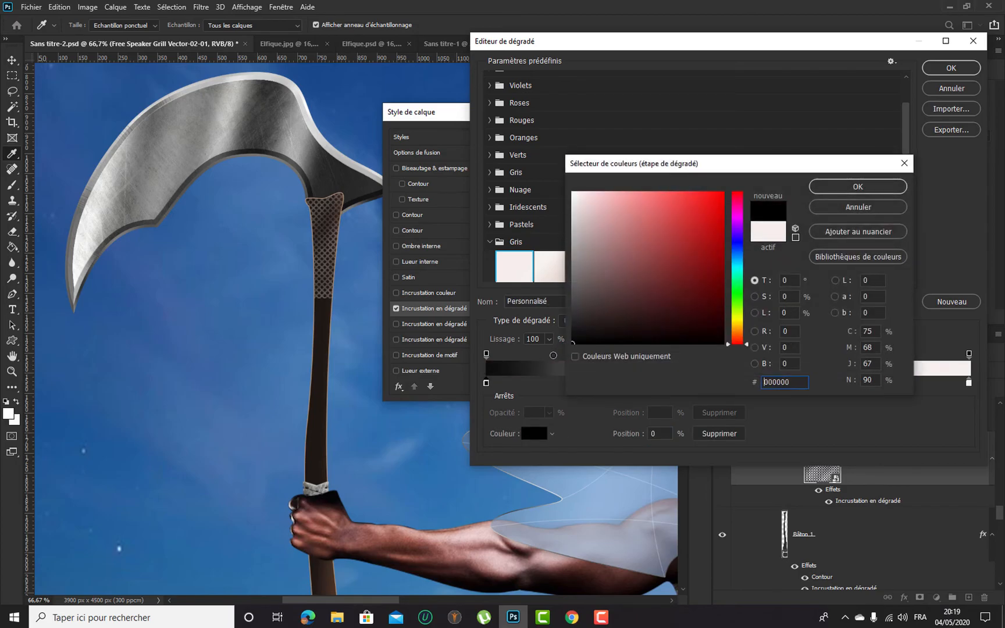
pyautogui.click(858, 186)
pyautogui.click(968, 385)
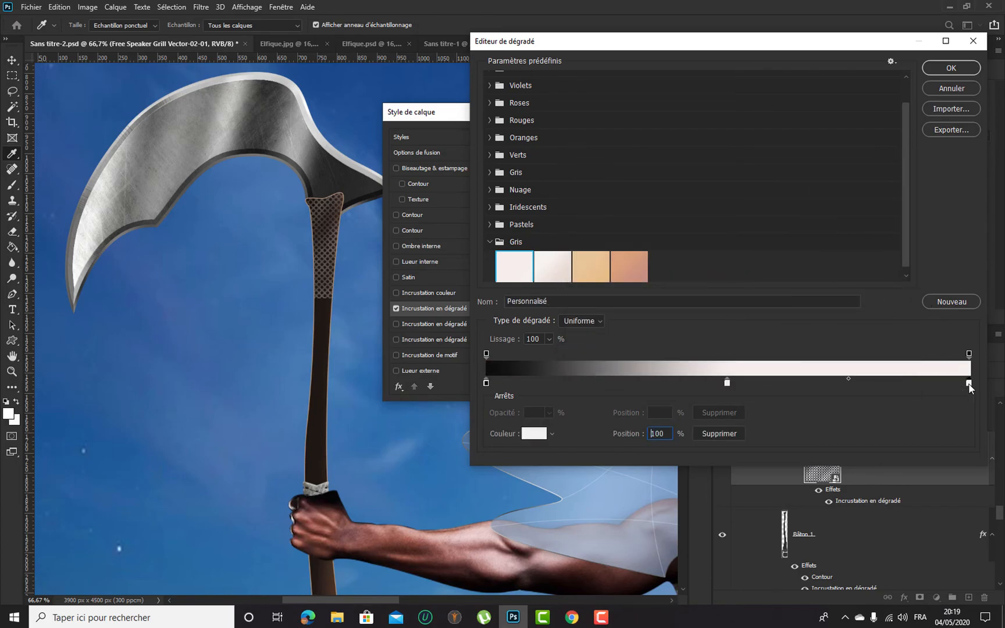
pyautogui.click(943, 73)
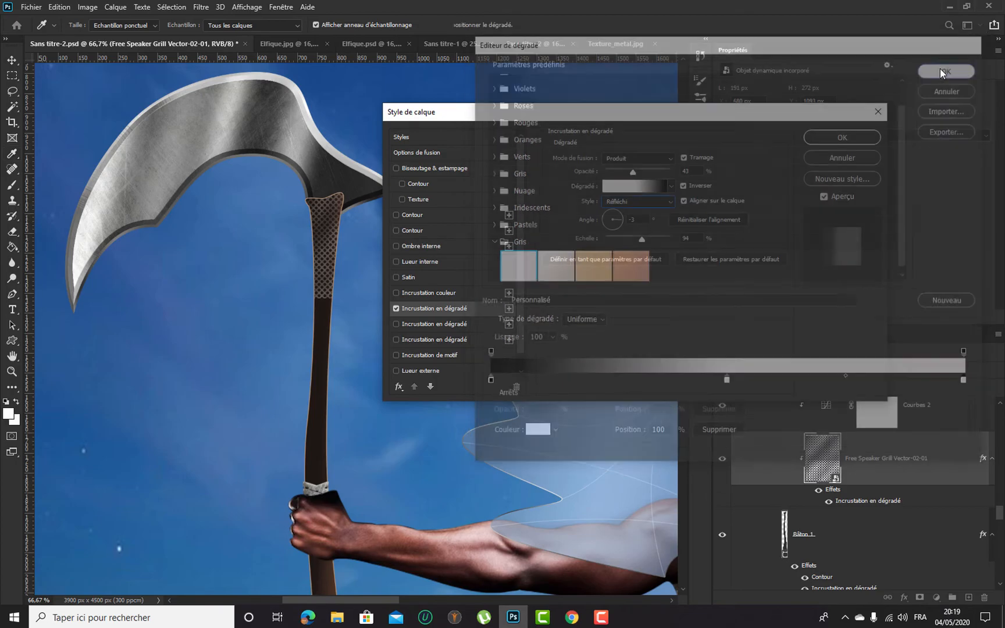
# Set the grill's Gradient Overlay scale to 39 %, reposition the gradient across the upper staff with Inverser on, and apply the style
pyautogui.moveTo(641, 241); pyautogui.dragTo(619, 240)
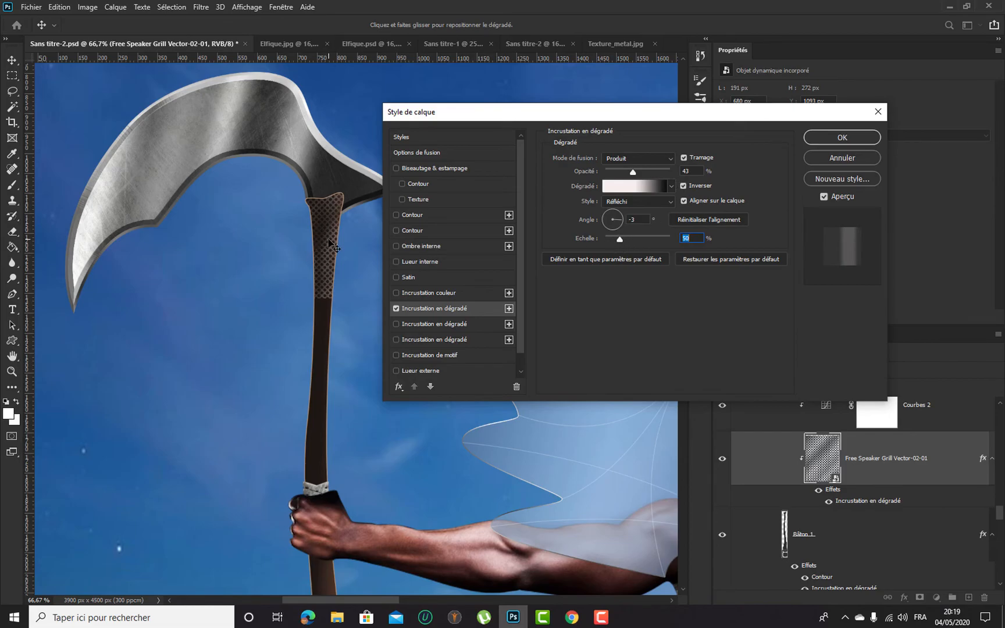
pyautogui.click(683, 186)
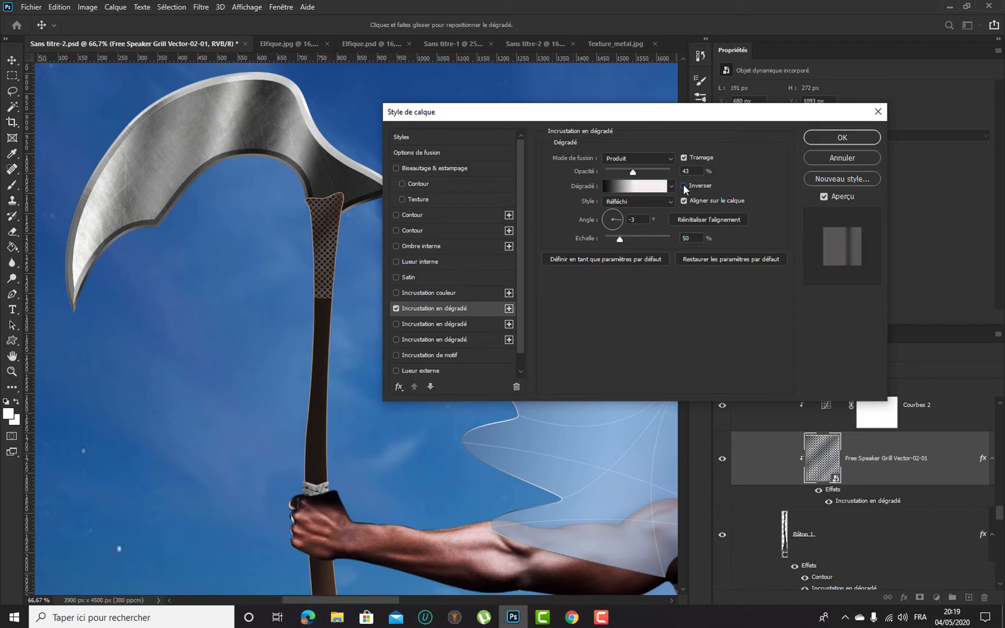
pyautogui.click(684, 185)
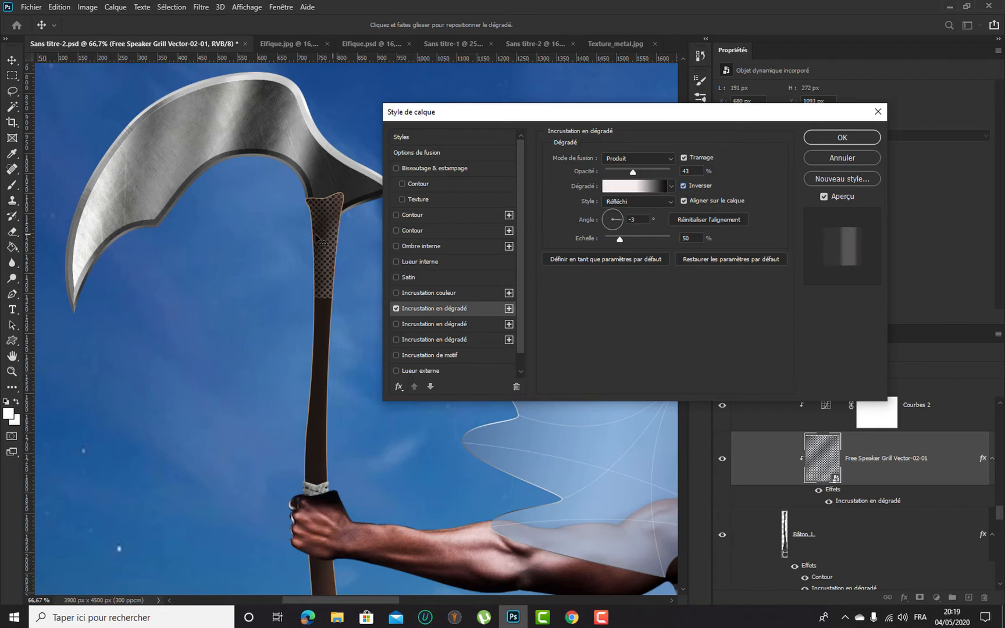
pyautogui.moveTo(315, 238); pyautogui.dragTo(335, 238)
pyautogui.moveTo(334, 255); pyautogui.dragTo(348, 254)
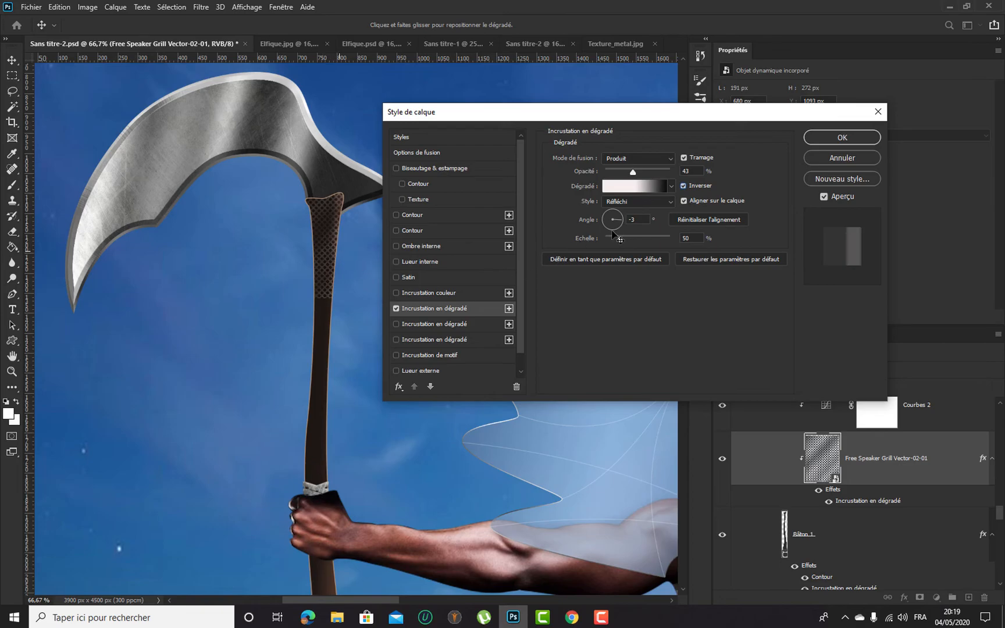
pyautogui.moveTo(617, 237); pyautogui.dragTo(615, 239)
pyautogui.moveTo(321, 241)
pyautogui.mouseDown()
pyautogui.moveTo(340, 251)
pyautogui.moveTo(324, 247)
pyautogui.mouseUp()
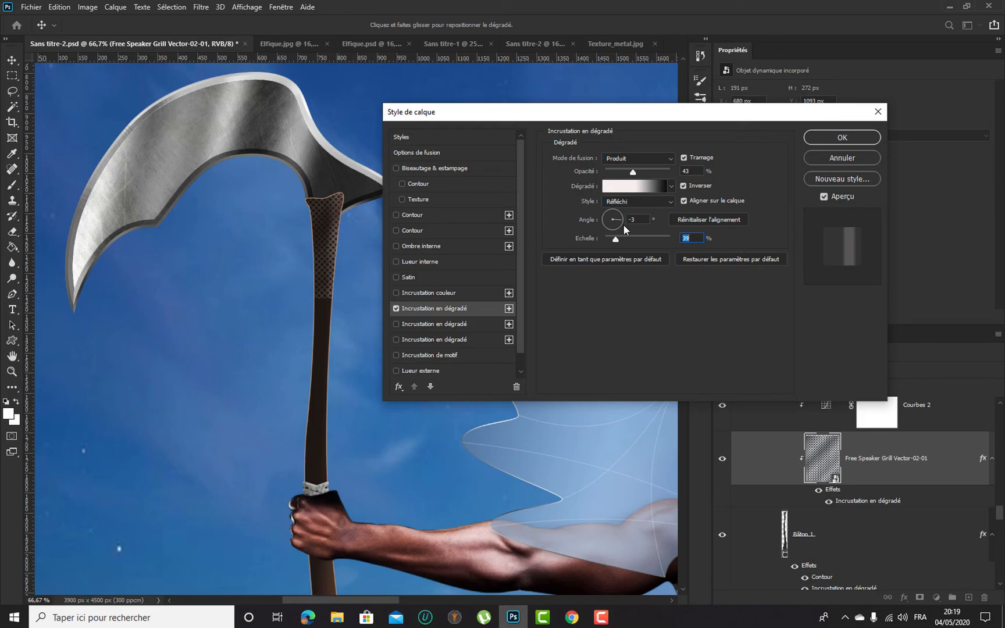
pyautogui.click(823, 134)
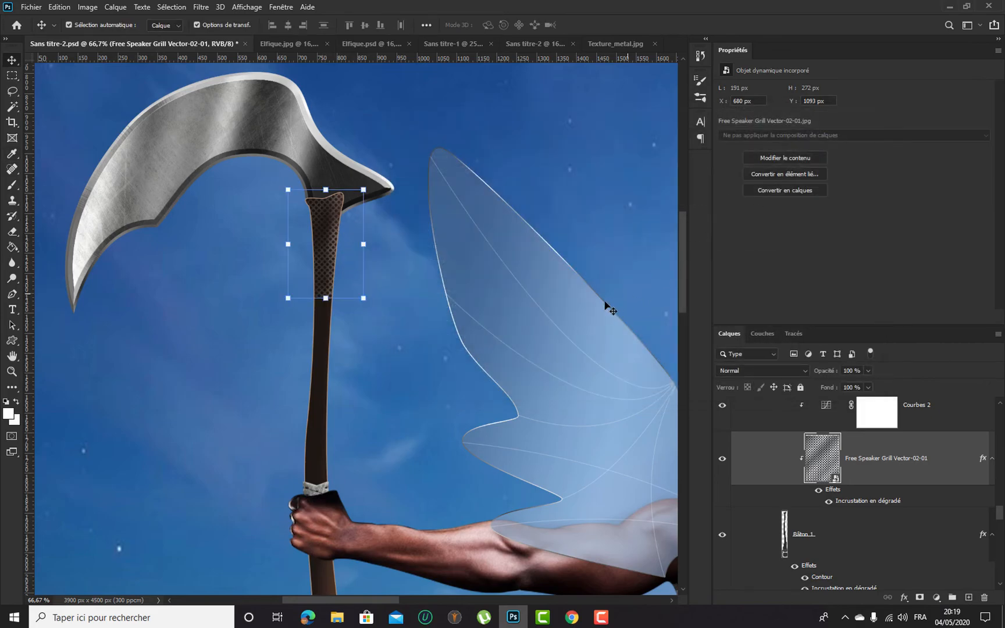
# Examine the textured staff and the whole scythe within the wider composition
pyautogui.hotkey('ctrl', '-')
pyautogui.hotkey('ctrl', '-')
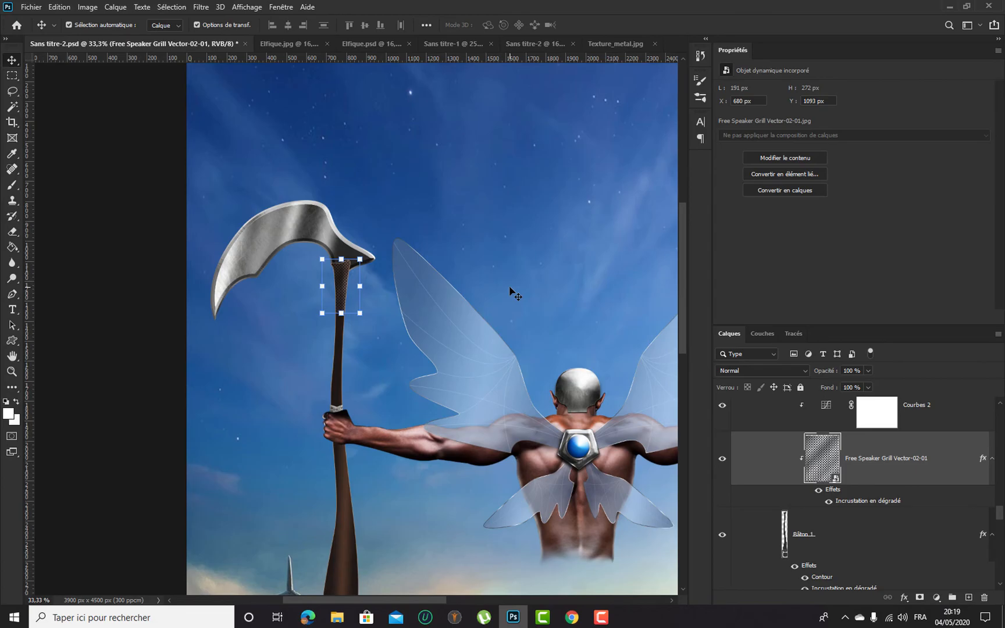
pyautogui.click(127, 205)
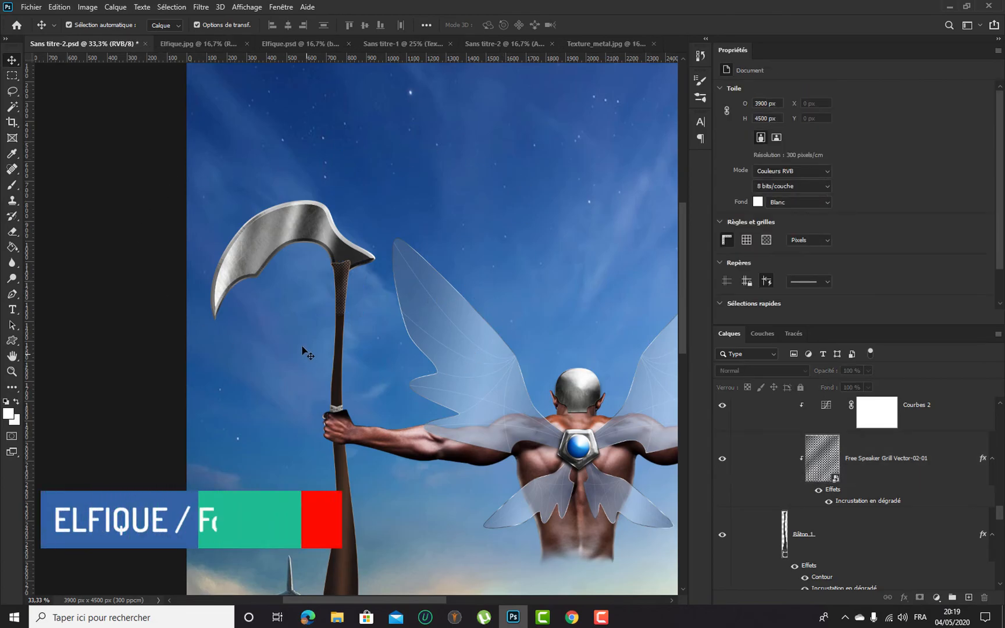
pyautogui.scroll(-3, 349, 279)
pyautogui.scroll(-2, 401, 208)
pyautogui.scroll(1, 476, 185)
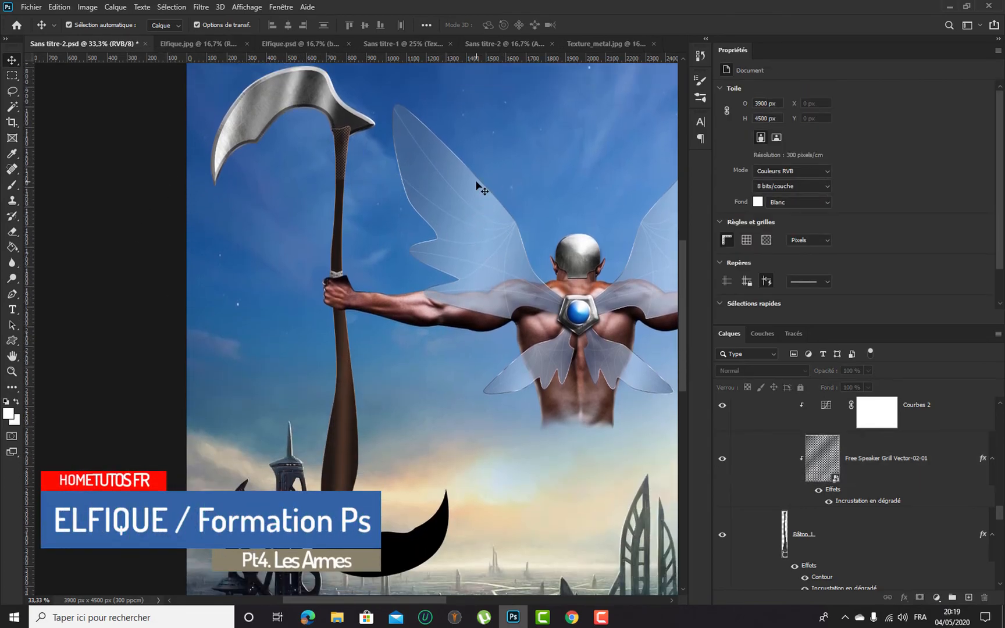
pyautogui.hotkey('ctrl', '-')
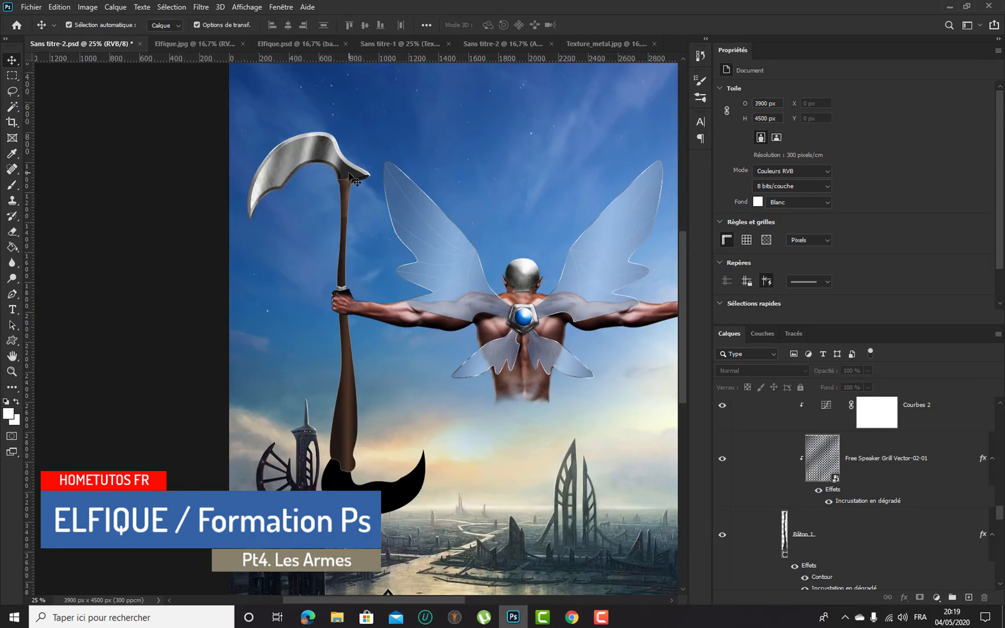
# Duplicate the speaker grill texture layer together with its clipped Courbes 2 adjustment
pyautogui.click(933, 475)
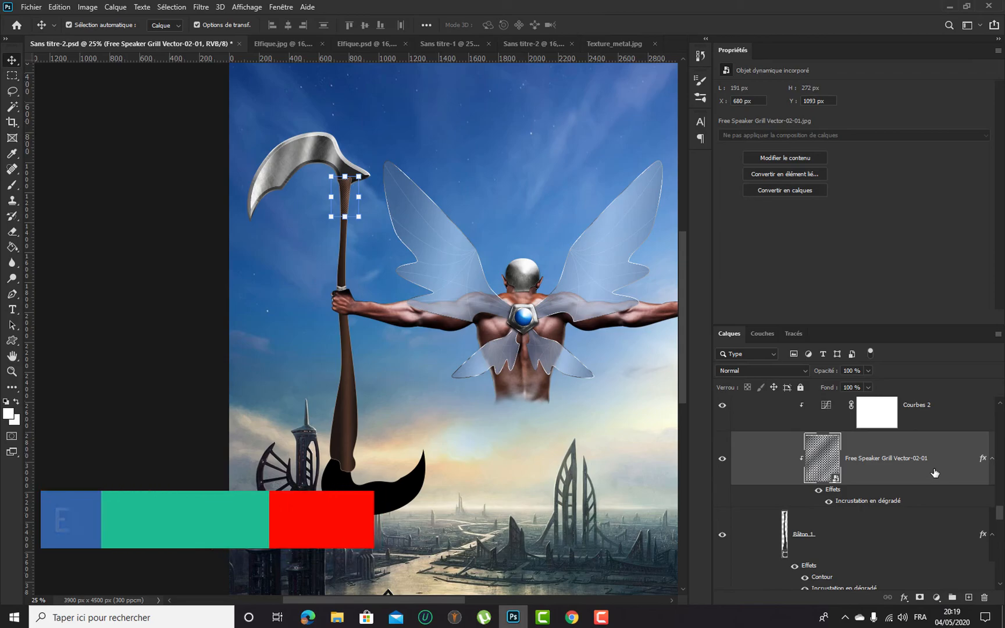
pyautogui.scroll(2, 934, 473)
pyautogui.scroll(-4, 934, 473)
pyautogui.scroll(4, 934, 472)
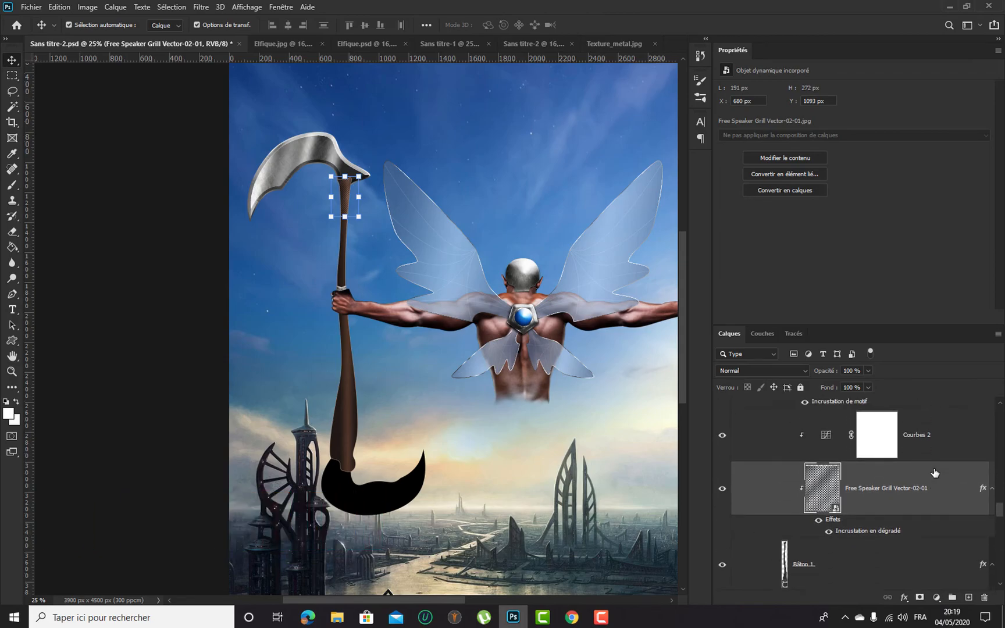
pyautogui.scroll(-4, 934, 472)
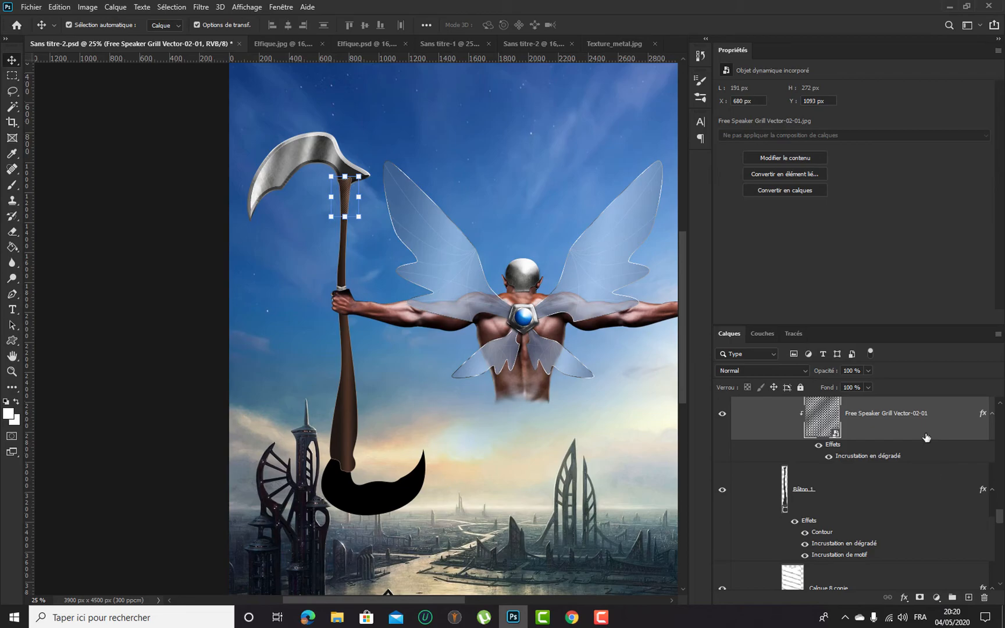
pyautogui.scroll(3, 930, 442)
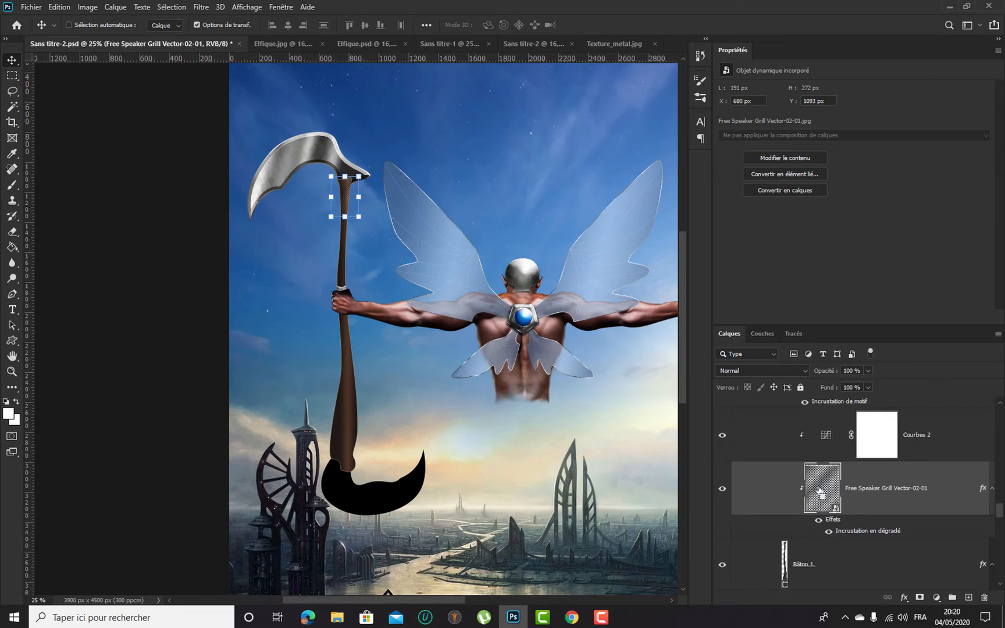
pyautogui.keyDown('shift'); pyautogui.click(951, 453); pyautogui.keyUp('shift')
pyautogui.hotkey('ctrl', 'j')
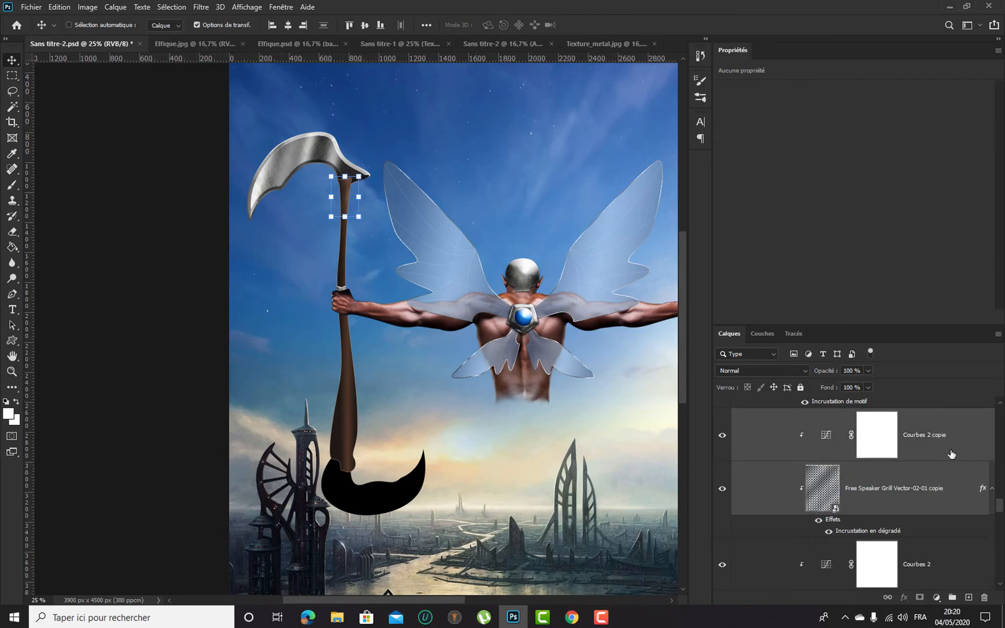
# Move the copied grill texture to the lower end of the staff and scale it to about 2.65 %
pyautogui.click(923, 488)
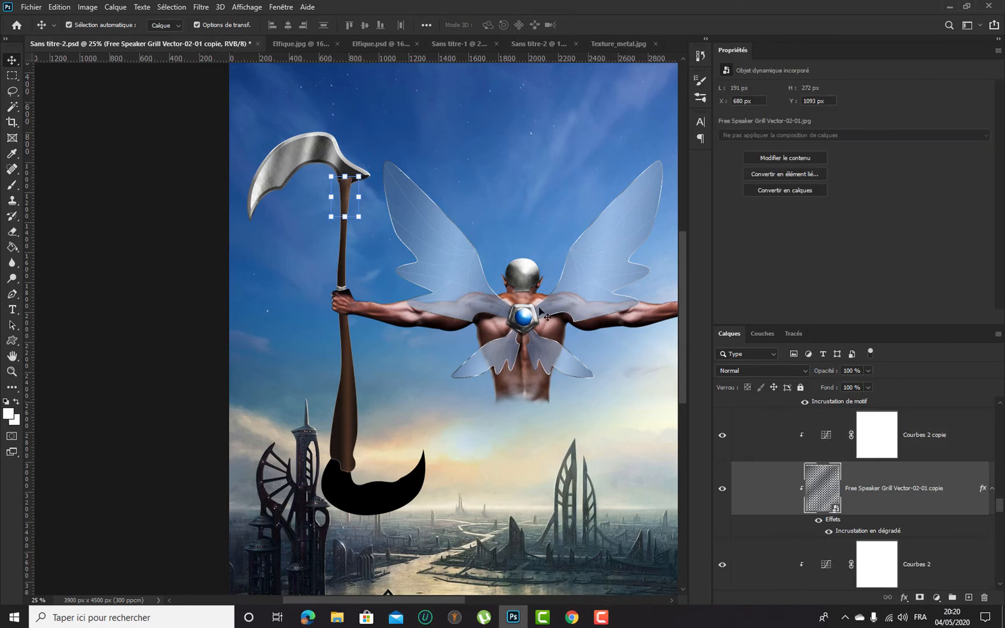
pyautogui.moveTo(345, 193); pyautogui.dragTo(362, 411)
pyautogui.hotkey('ctrl', 'z')
pyautogui.press('Return')
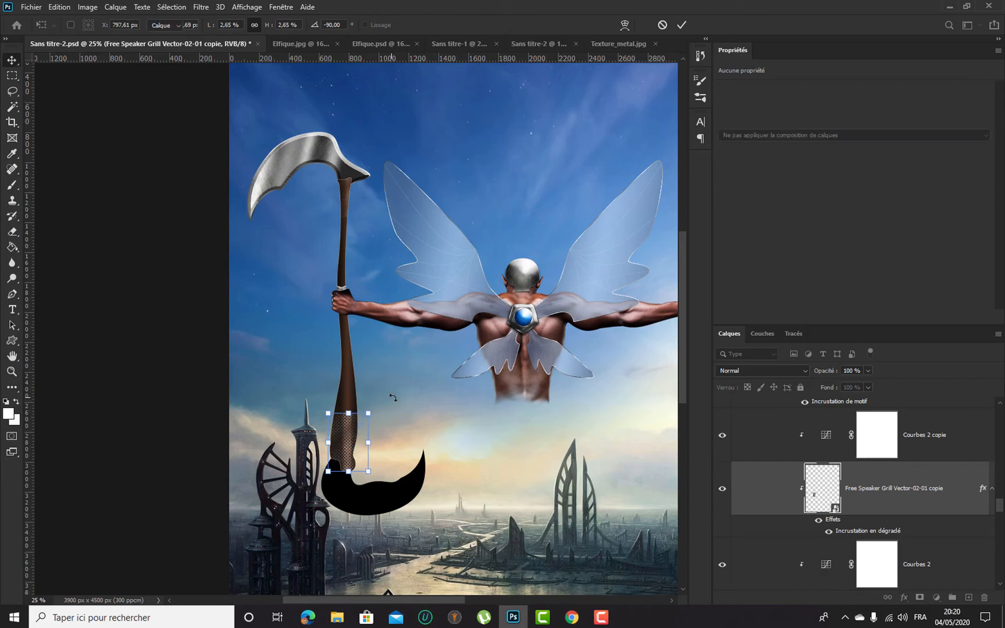
# Set the copied grill's Gradient Overlay to 61 % opacity and 56 % scale, and reposition the gradient on the lower staff
pyautogui.hotkey('ctrl', '+')
pyautogui.hotkey('ctrl', '+')
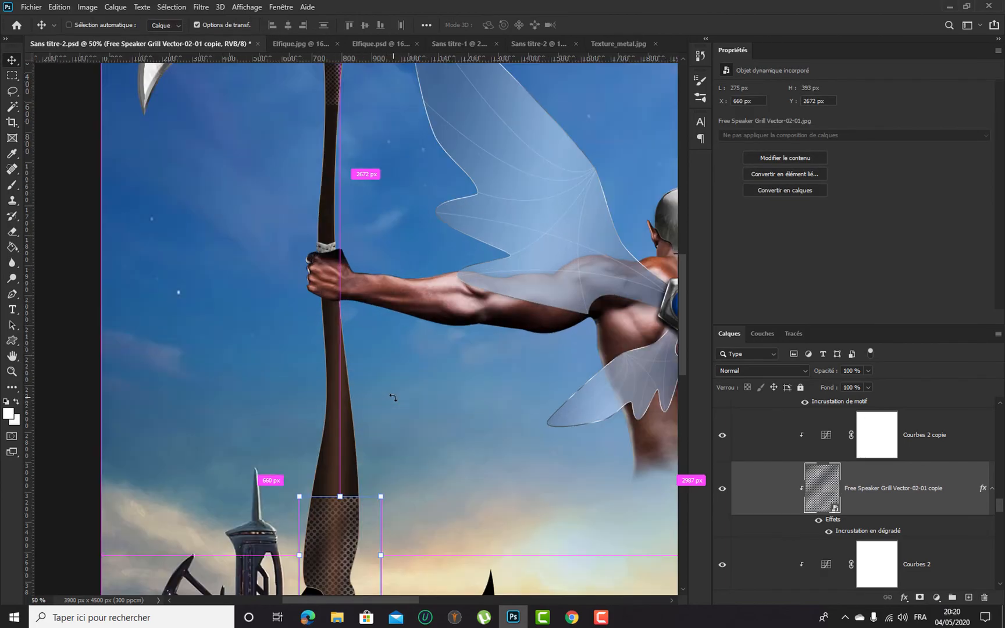
pyautogui.moveTo(397, 395); pyautogui.dragTo(378, 262)
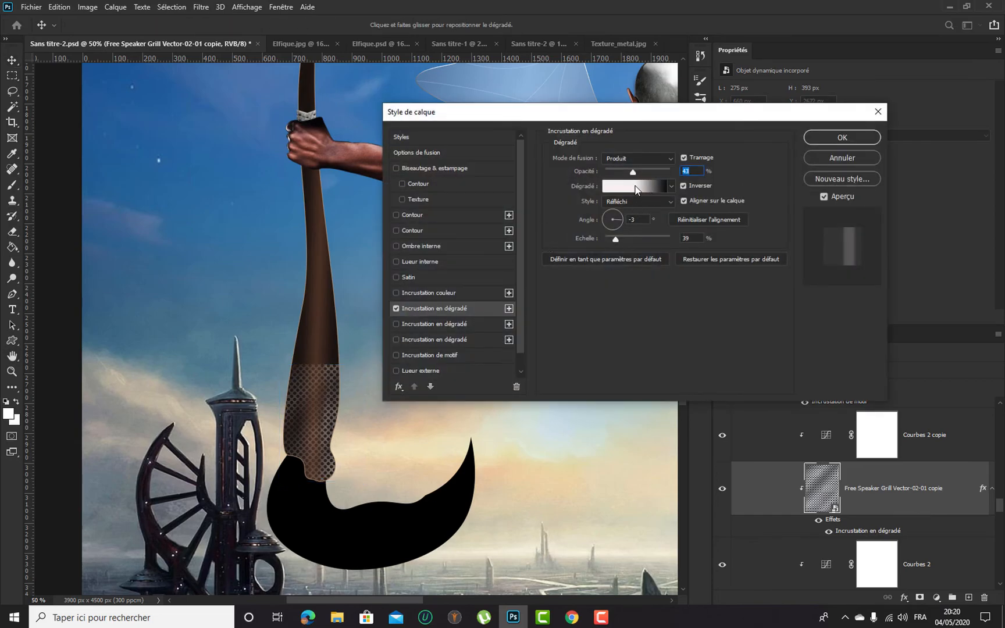
pyautogui.moveTo(634, 175); pyautogui.dragTo(647, 174)
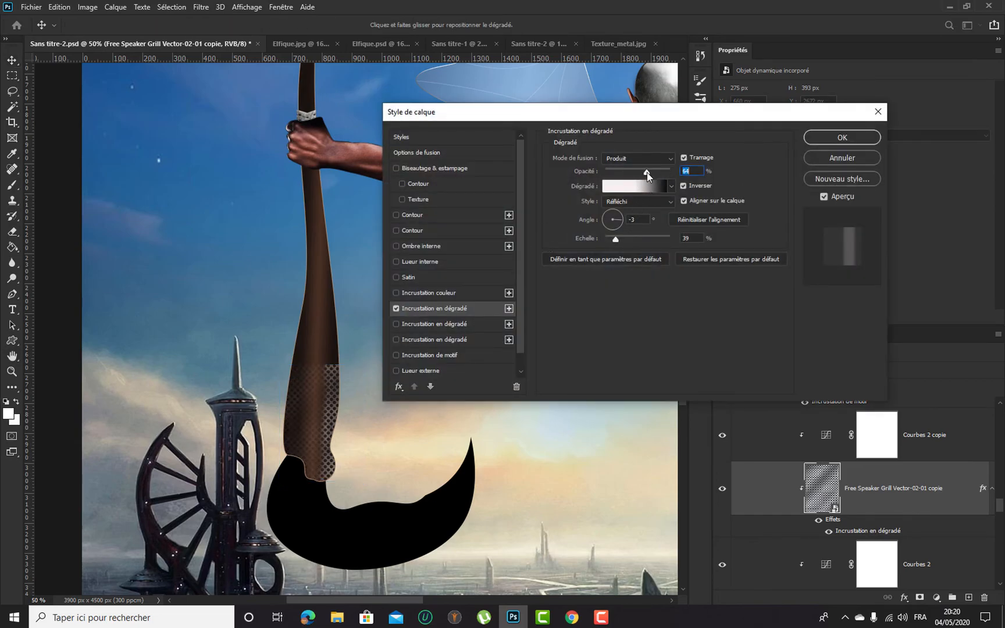
pyautogui.moveTo(619, 236); pyautogui.dragTo(626, 236)
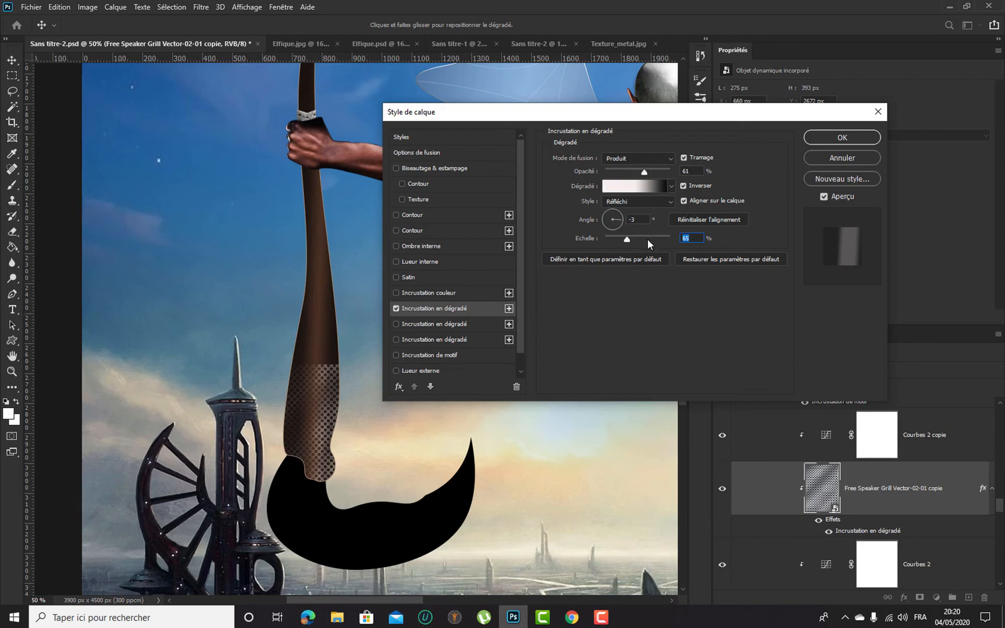
pyautogui.moveTo(349, 419); pyautogui.dragTo(310, 421)
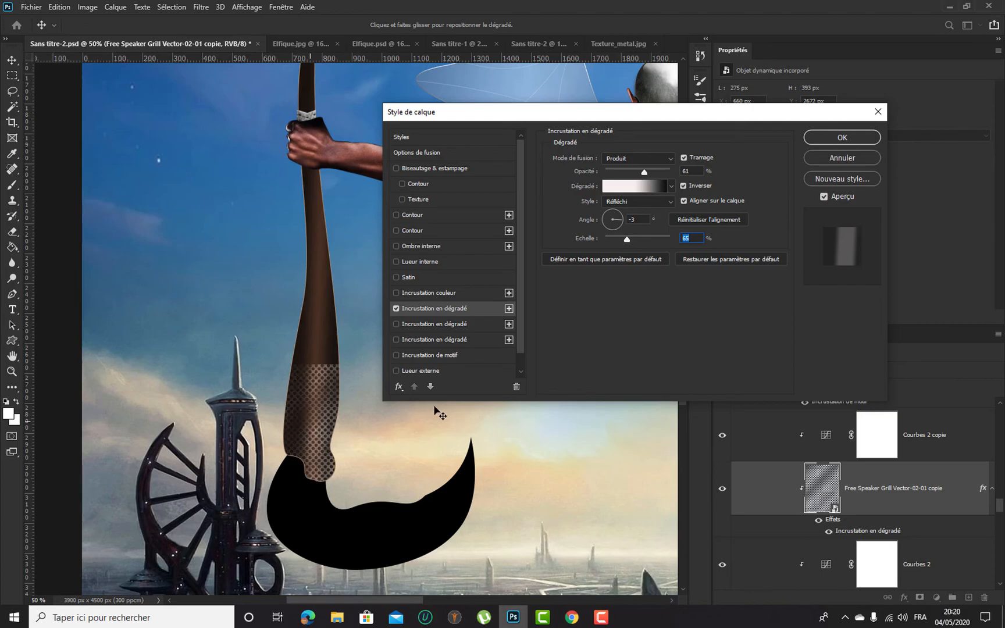
pyautogui.moveTo(626, 237)
pyautogui.mouseDown()
pyautogui.moveTo(635, 239)
pyautogui.moveTo(625, 237)
pyautogui.mouseUp()
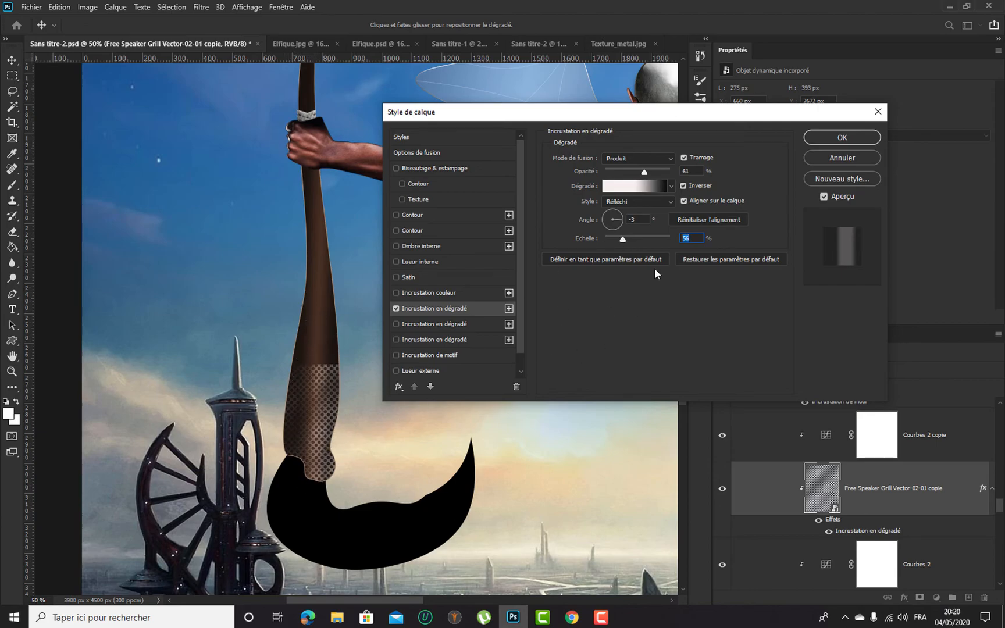
# Change the end colour stop of the copied grill's gradient to 070707 so both ends are dark
pyautogui.click(630, 192)
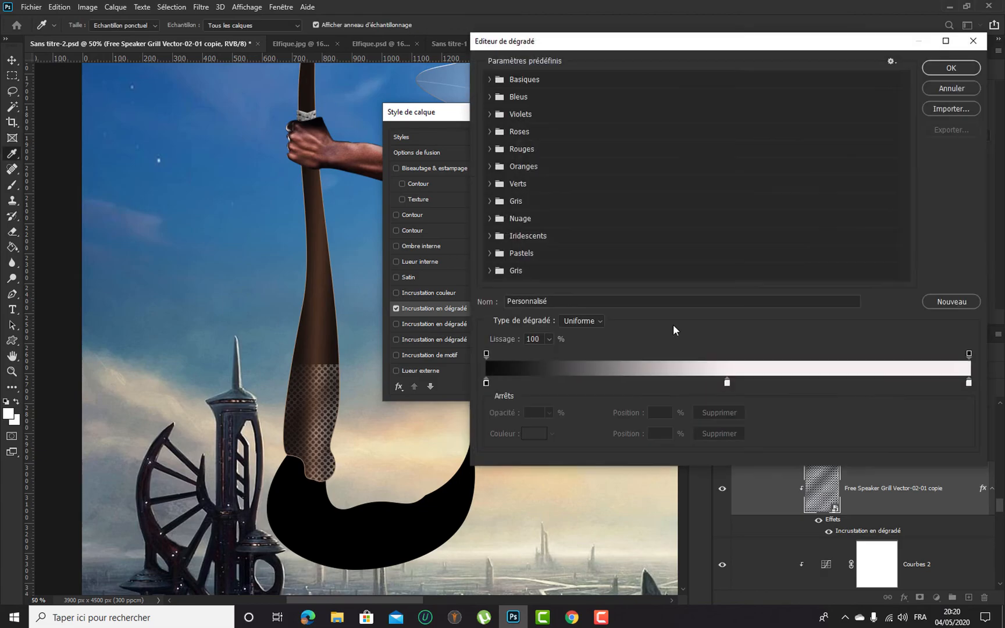
pyautogui.click(968, 384)
pyautogui.click(534, 433)
pyautogui.click(573, 339)
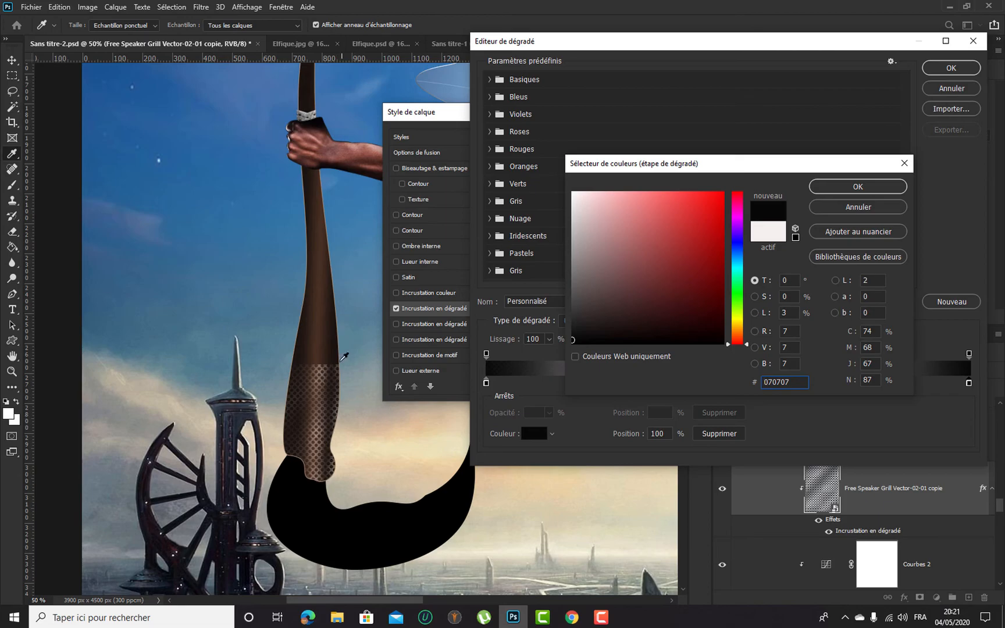
pyautogui.click(817, 186)
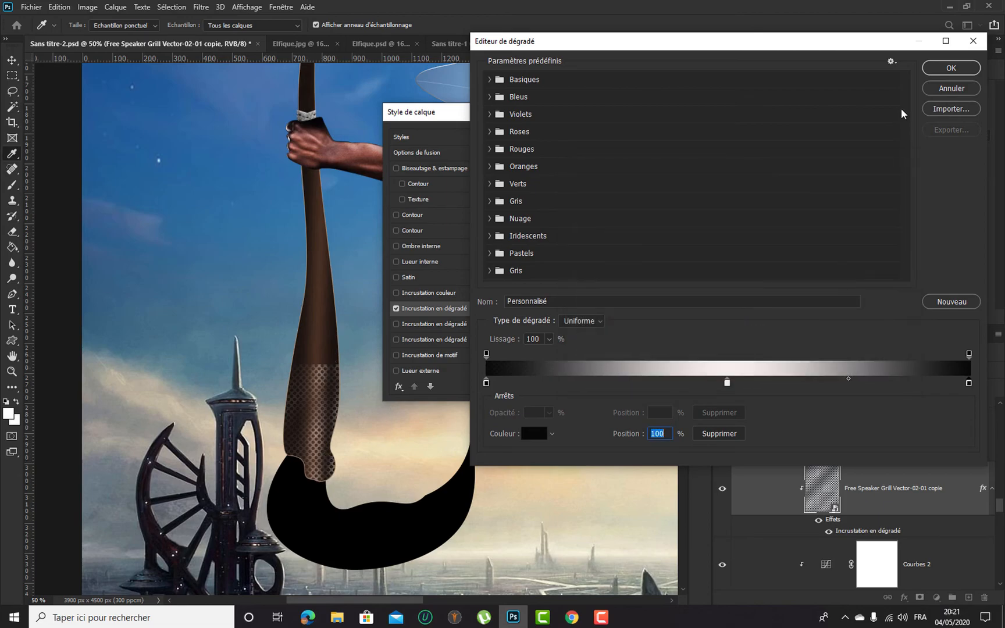
pyautogui.click(940, 72)
# Turn off Reverse for the copied grill's Gradient Overlay, set its scale to 79 %, and apply the layer style
pyautogui.moveTo(330, 407); pyautogui.dragTo(331, 410)
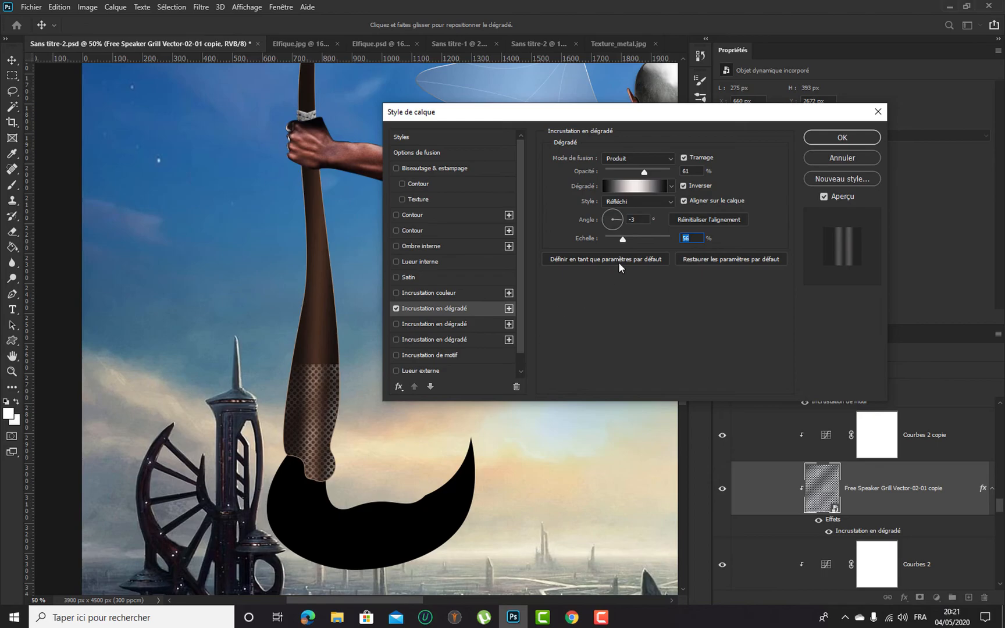
pyautogui.click(636, 238)
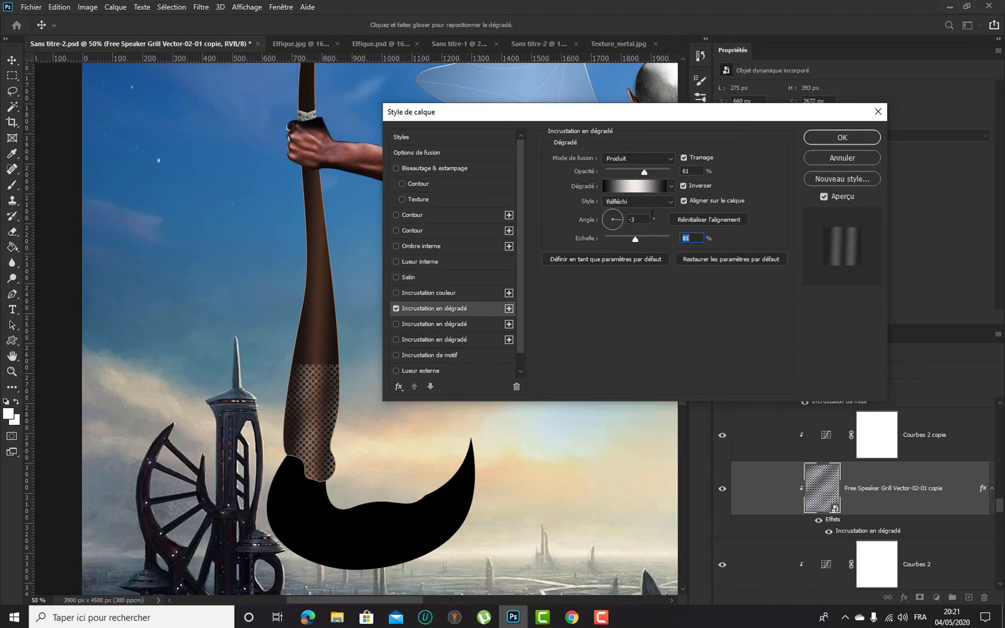
pyautogui.click(683, 186)
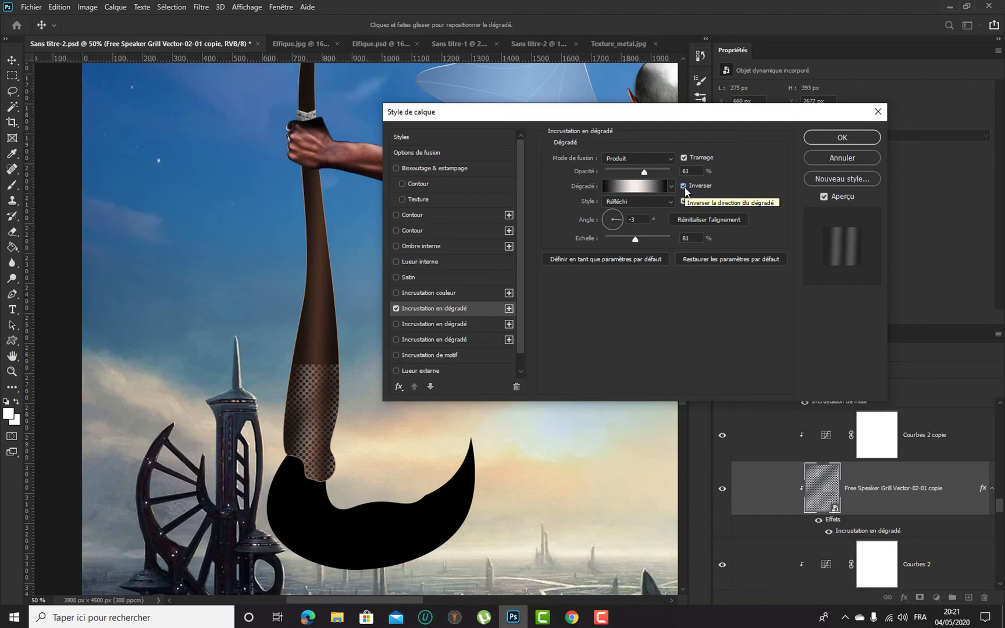
pyautogui.click(683, 186)
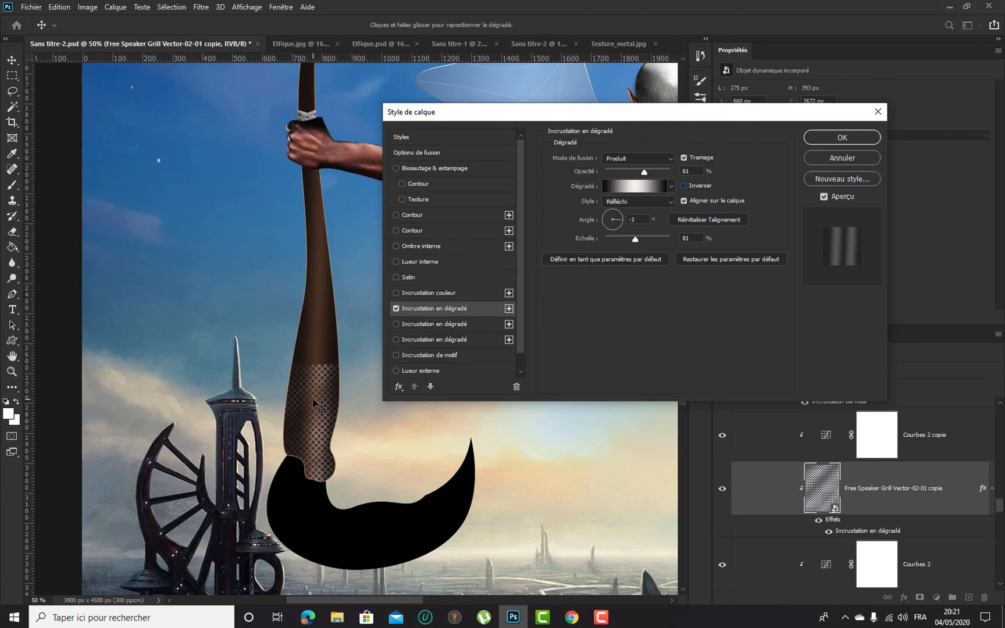
pyautogui.click(640, 237)
pyautogui.moveTo(635, 237); pyautogui.dragTo(633, 237)
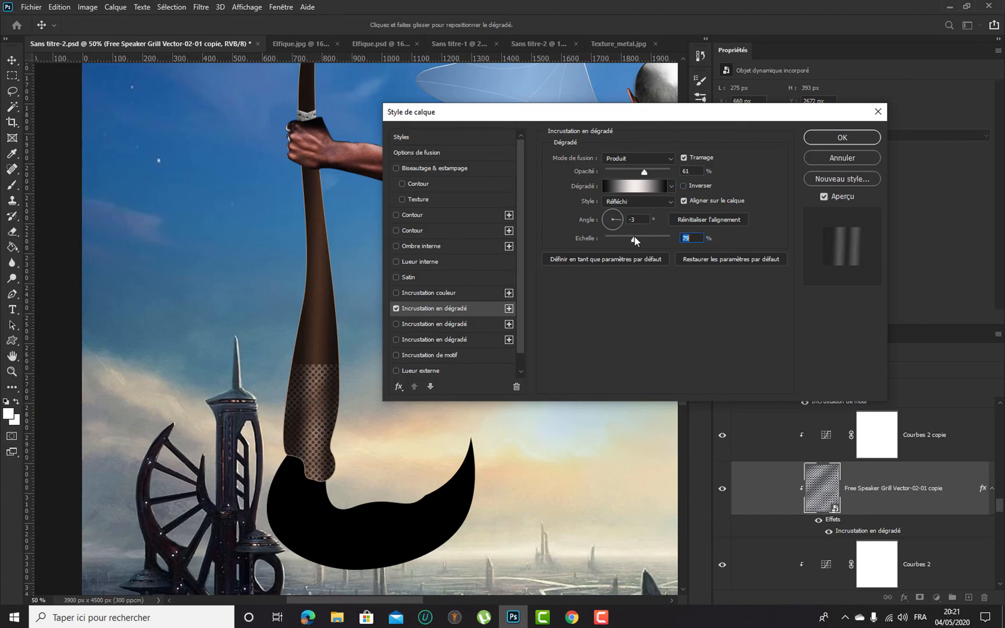
pyautogui.click(821, 142)
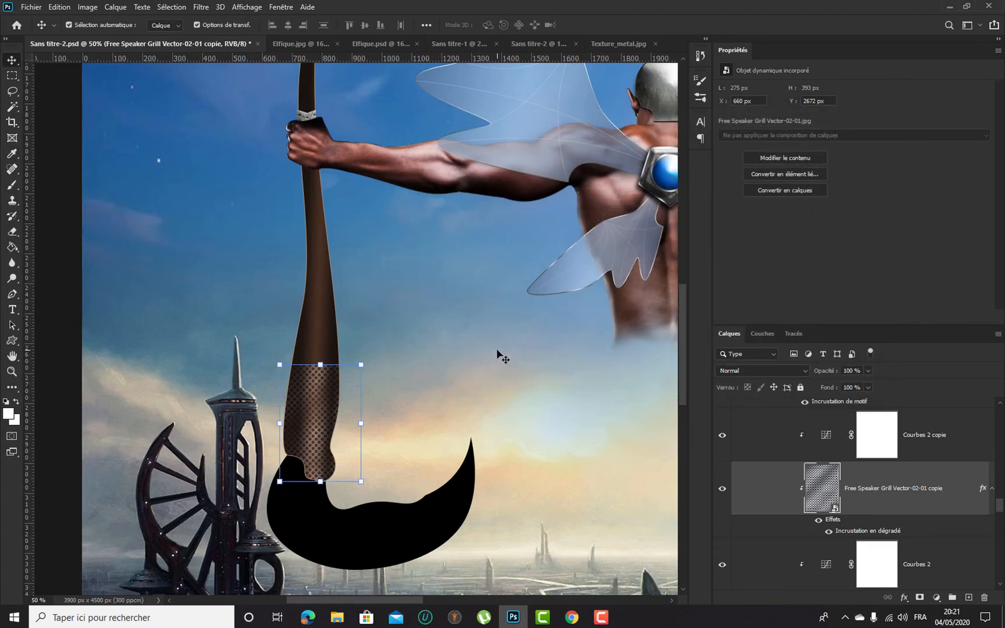
# Copy the layer style of the upper blade shape Lame_1 1 and paste it onto the lower blade shape Forme 1
pyautogui.hotkey('ctrl', '-')
pyautogui.hotkey('ctrl', '-')
pyautogui.hotkey('ctrl', '-')
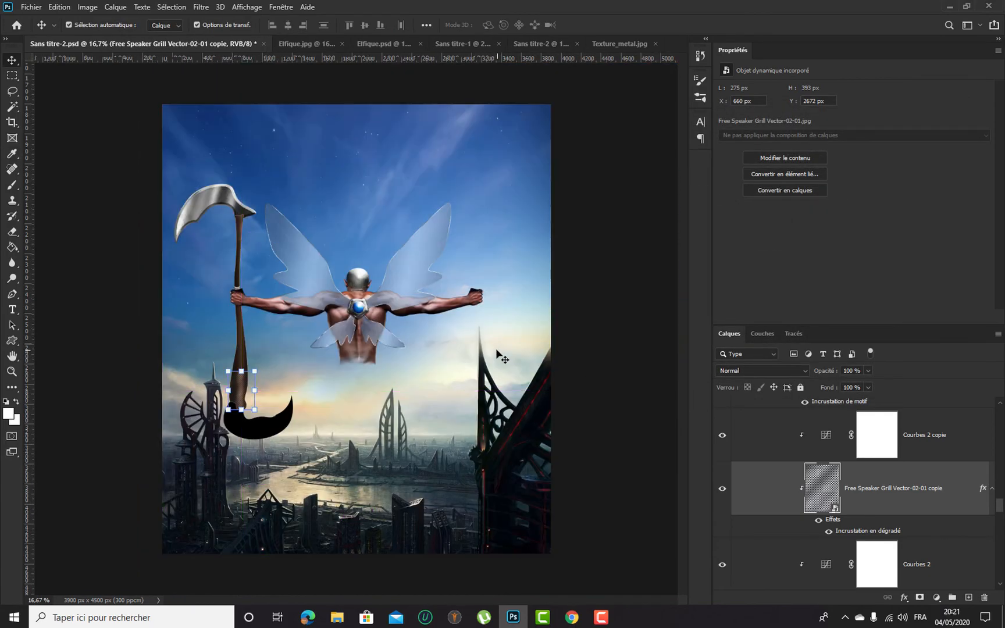
pyautogui.click(43, 318)
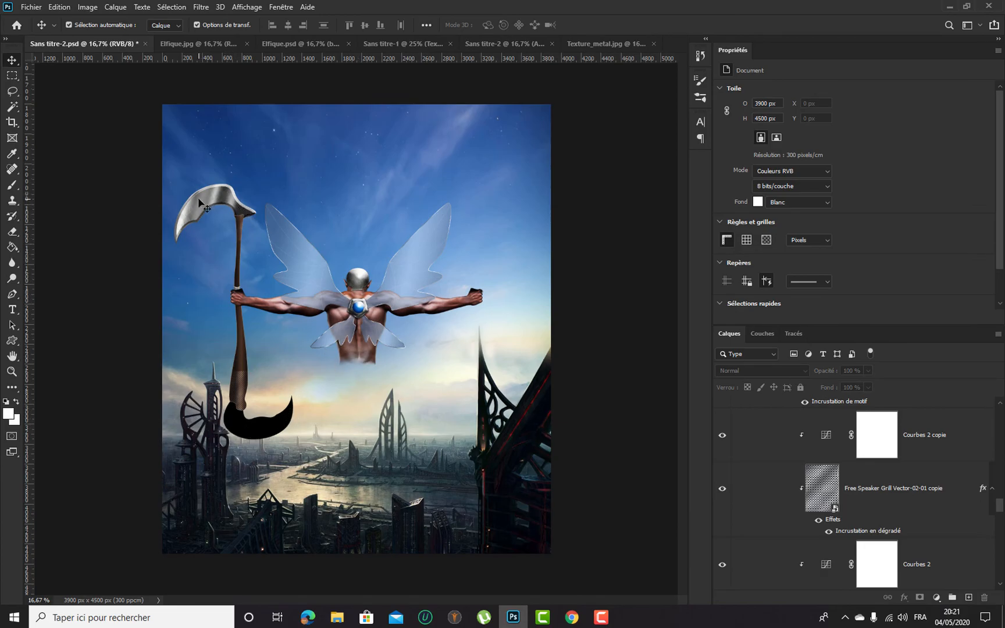
pyautogui.click(236, 237)
pyautogui.scroll(-5, 933, 500)
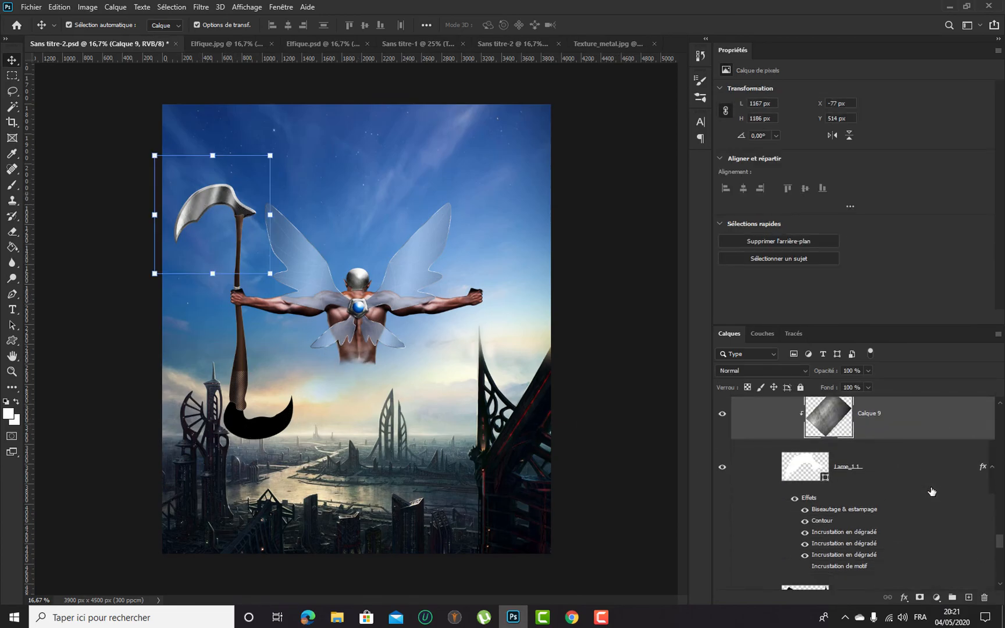
pyautogui.click(894, 429)
pyautogui.rightClick(910, 428)
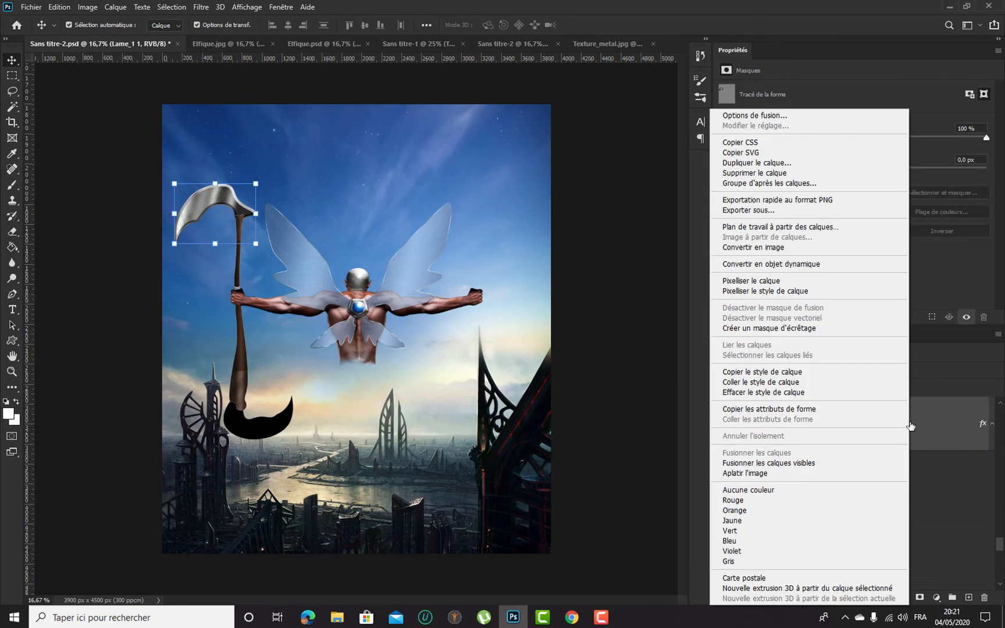
pyautogui.click(762, 371)
pyautogui.click(267, 430)
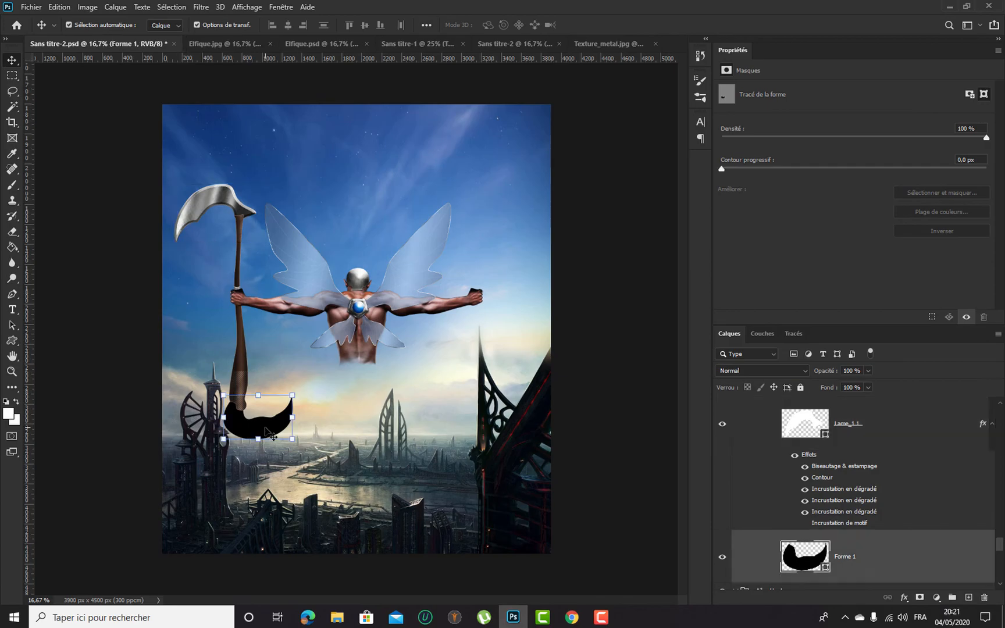
pyautogui.rightClick(929, 547)
pyautogui.click(840, 319)
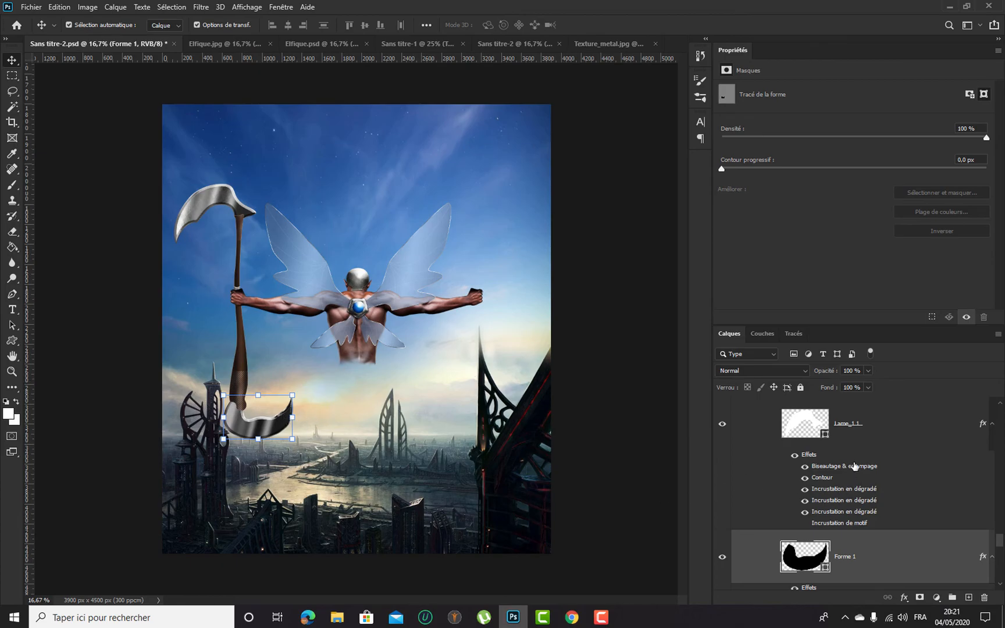
# Duplicate the metal texture layer Calque 9 together with its Courbes 1 adjustment
pyautogui.scroll(3, 853, 465)
pyautogui.click(922, 470)
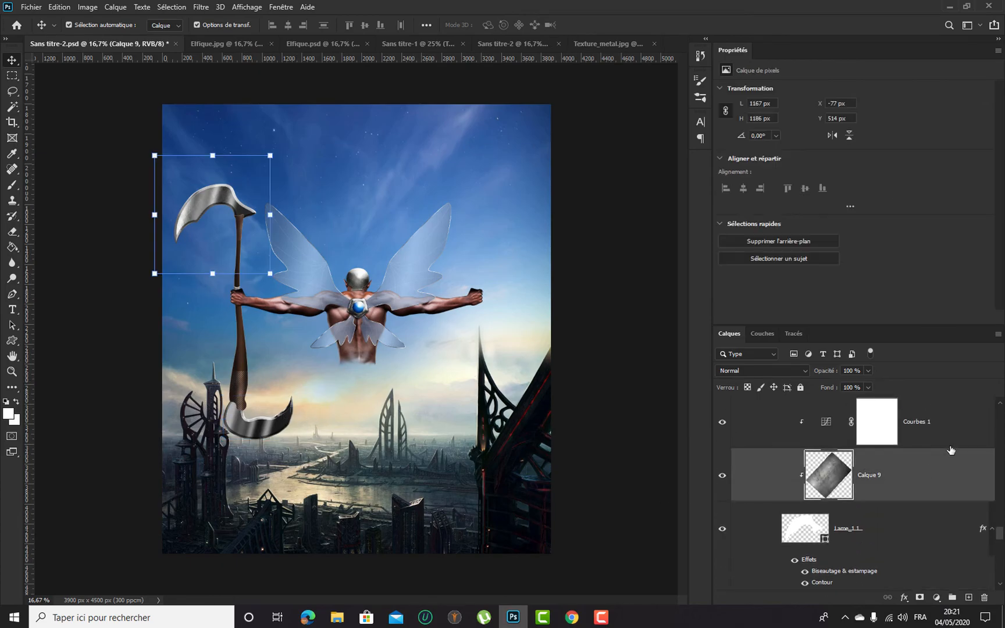
pyautogui.scroll(1, 951, 451)
pyautogui.keyDown('ctrl'); pyautogui.click(965, 461); pyautogui.keyUp('ctrl')
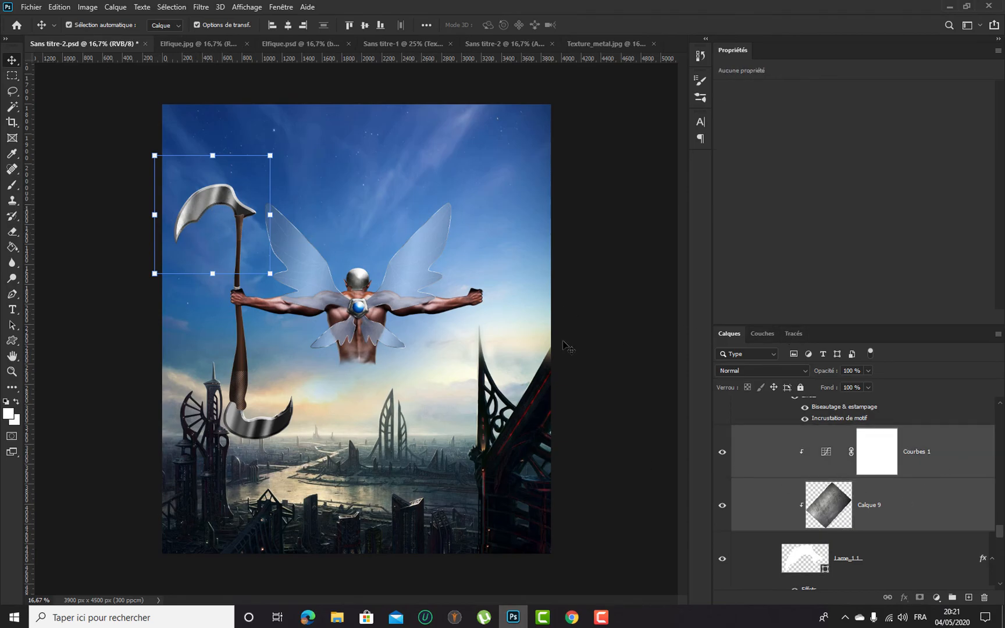
pyautogui.hotkey('ctrl', 'j')
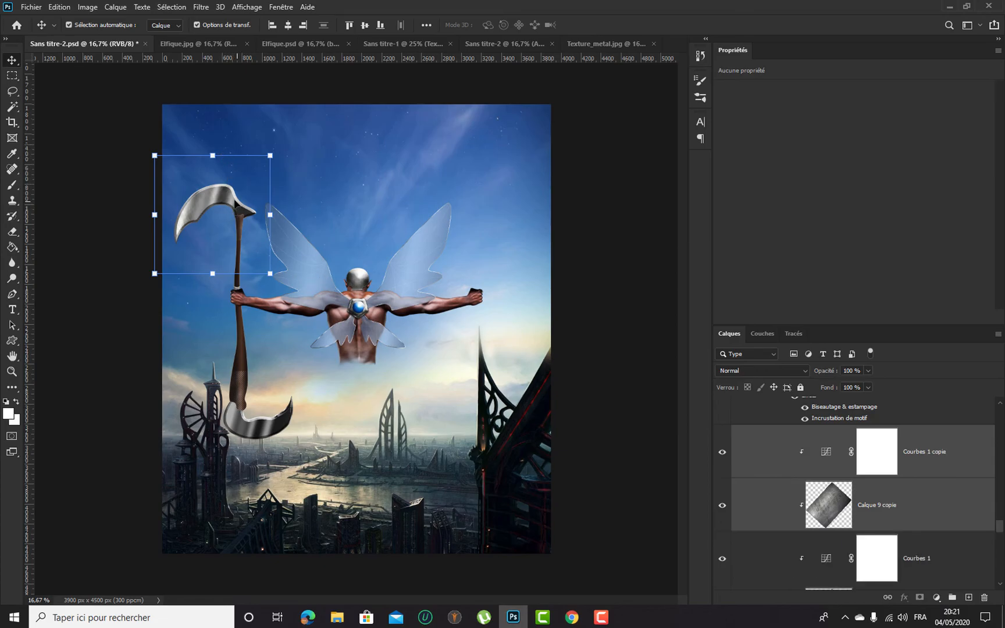
# Move the duplicated metal texture down over the lower blade, centred at about X 946 px, Y 3135 px
pyautogui.hotkey('ctrl', 't')
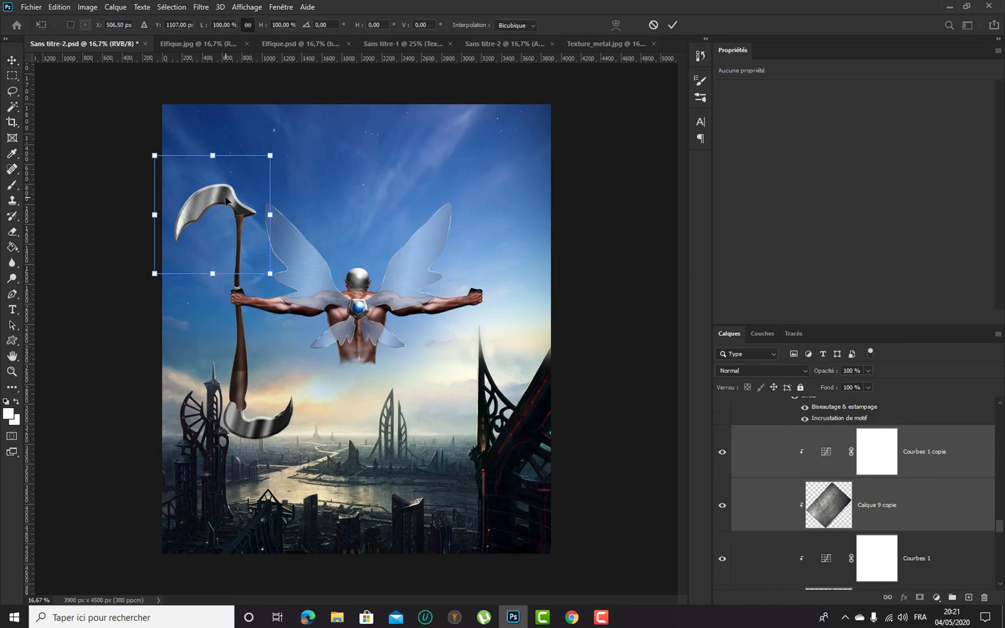
pyautogui.moveTo(228, 213); pyautogui.dragTo(268, 397)
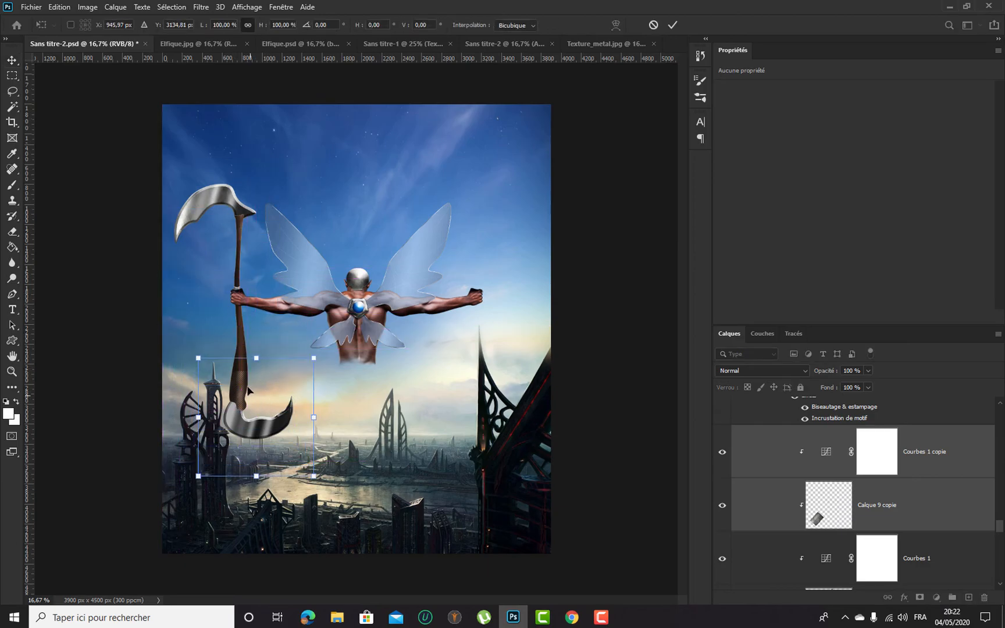
pyautogui.press('Return')
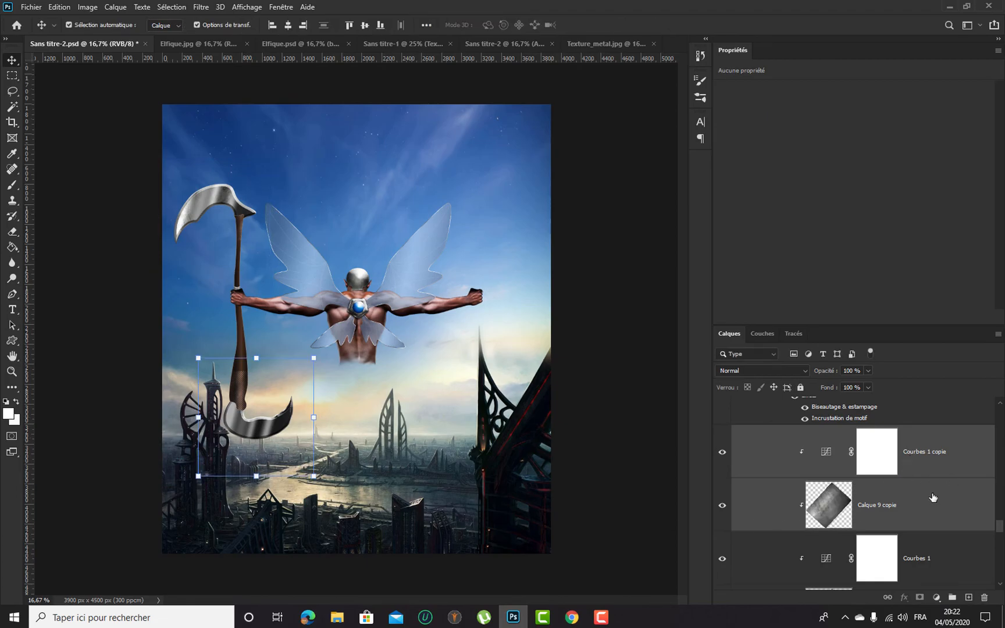
# Place Calque 9 copie and Courbes 1 copie directly above Forme 1 and clip both to it
pyautogui.scroll(-1, 926, 479)
pyautogui.moveTo(947, 487); pyautogui.dragTo(928, 436)
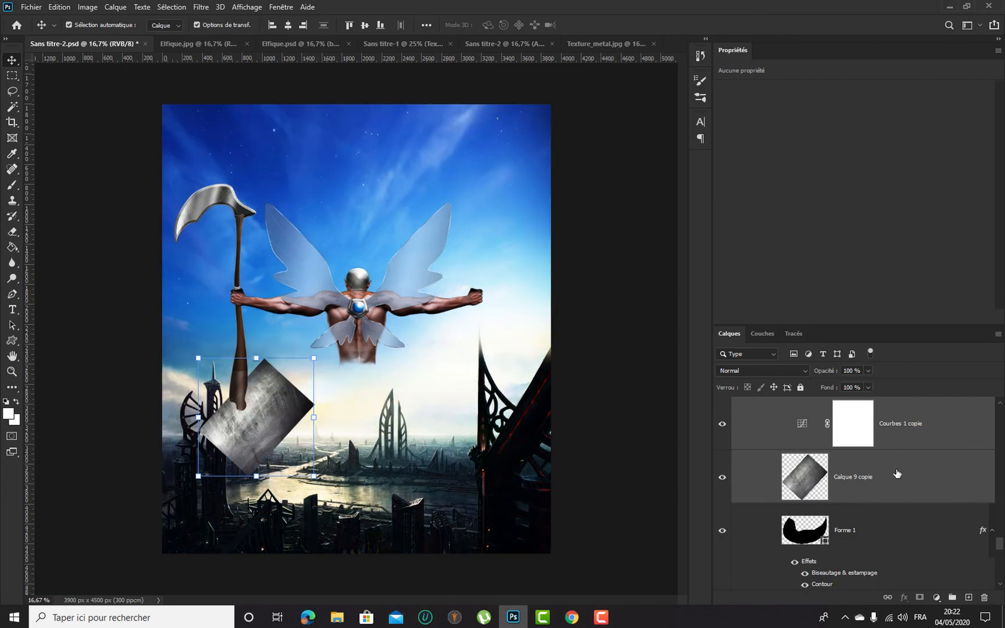
pyautogui.rightClick(950, 472)
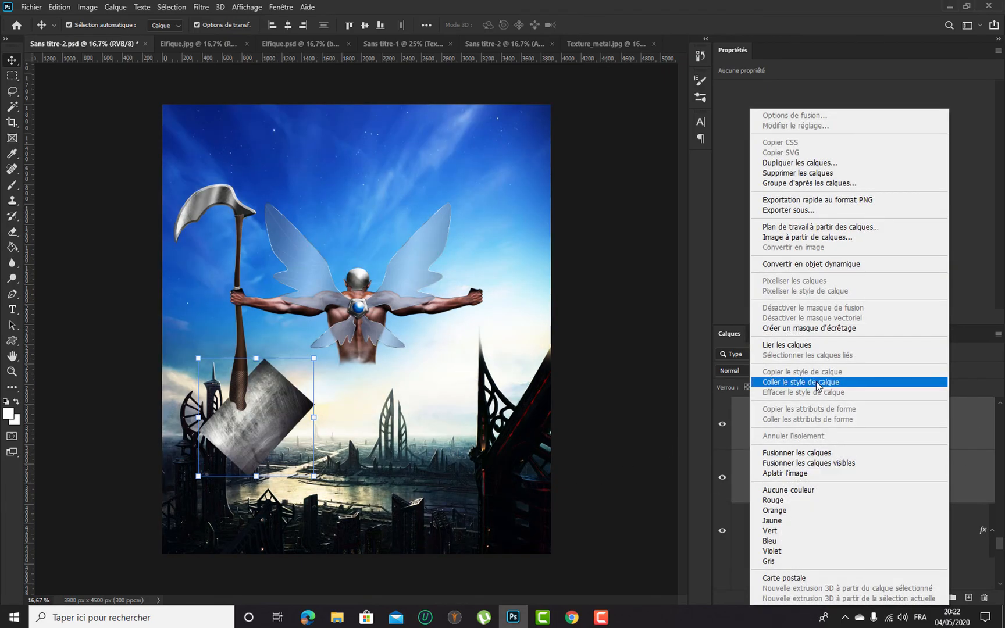
pyautogui.click(811, 329)
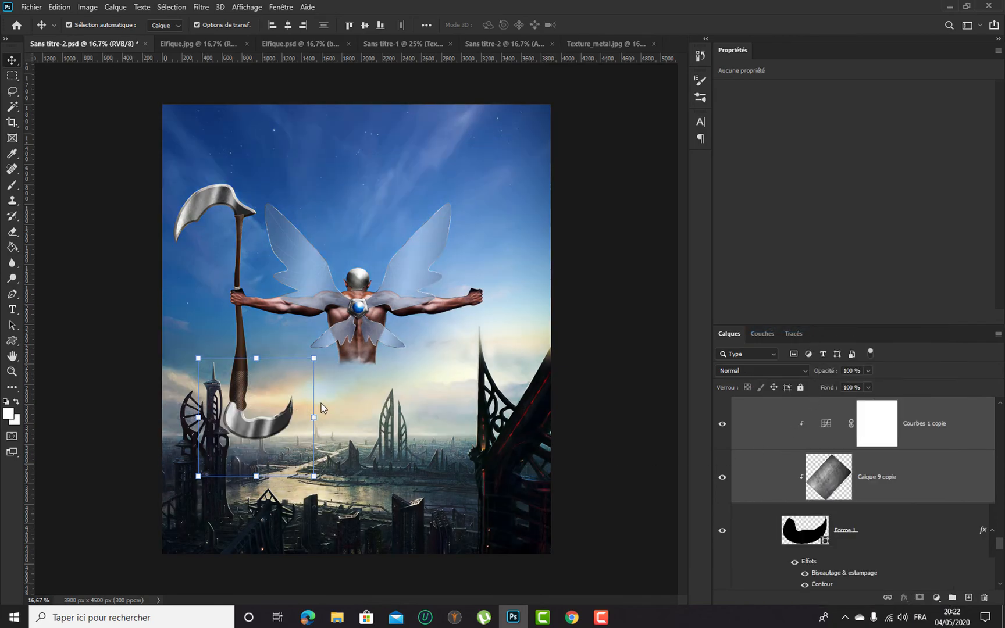
# Examine the metal texture and effects on the lower blade up close and within the whole composition
pyautogui.hotkey('ctrl', '+')
pyautogui.hotkey('ctrl', '+')
pyautogui.moveTo(176, 389); pyautogui.dragTo(333, 266)
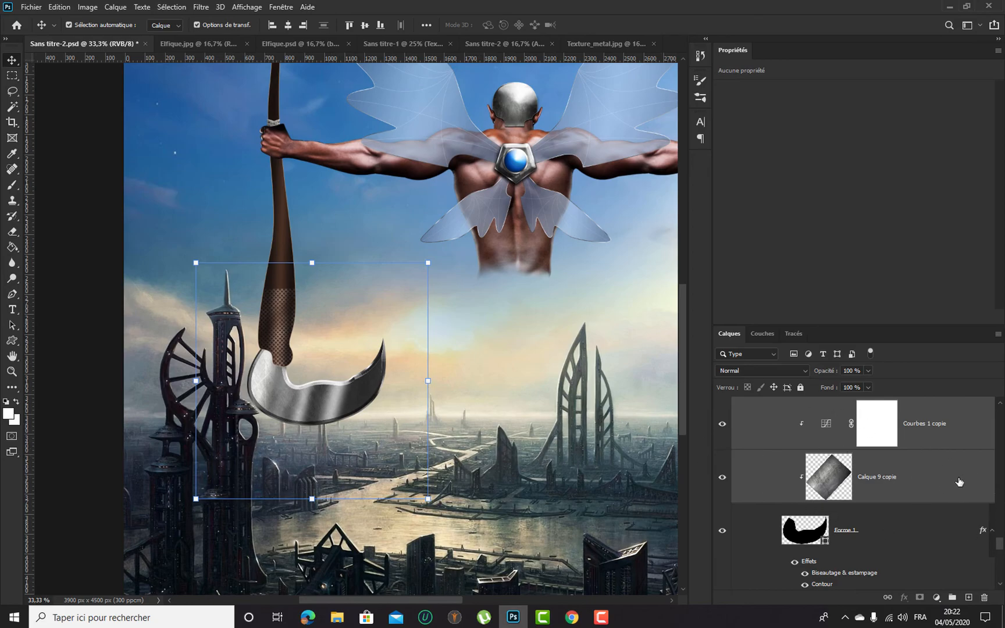
pyautogui.click(938, 483)
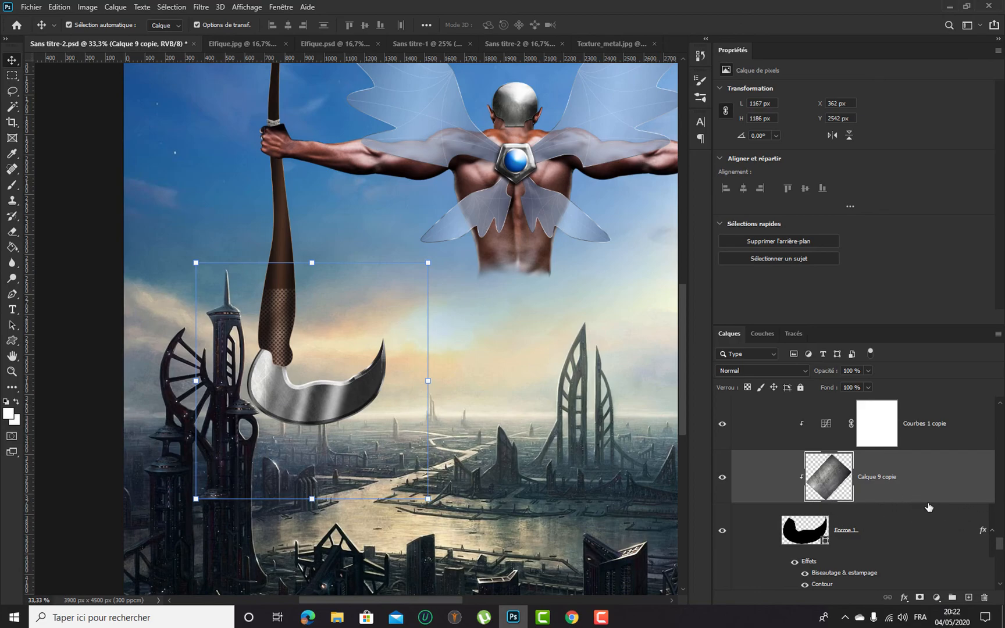
pyautogui.scroll(-3, 928, 507)
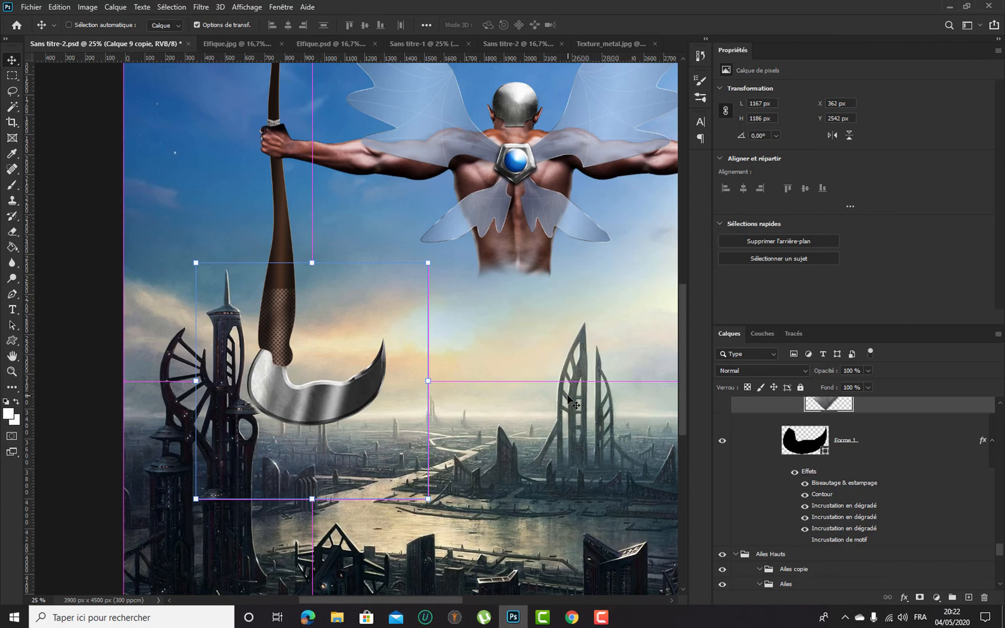
pyautogui.hotkey('ctrl', '-')
pyautogui.hotkey('ctrl', '-')
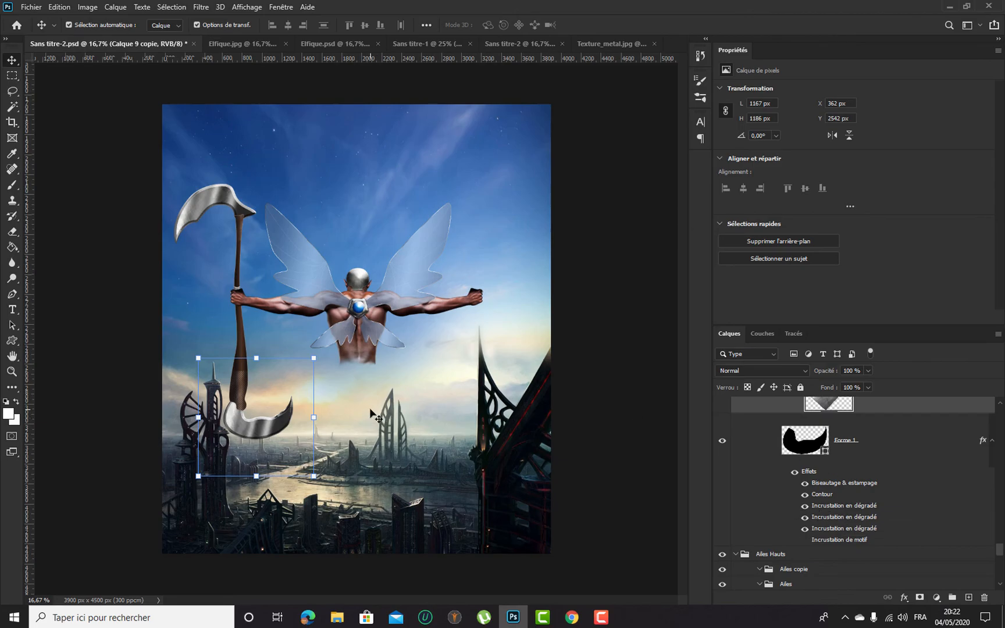
# Collapse the Armes layer group and duplicate the whole group
pyautogui.scroll(2, 837, 448)
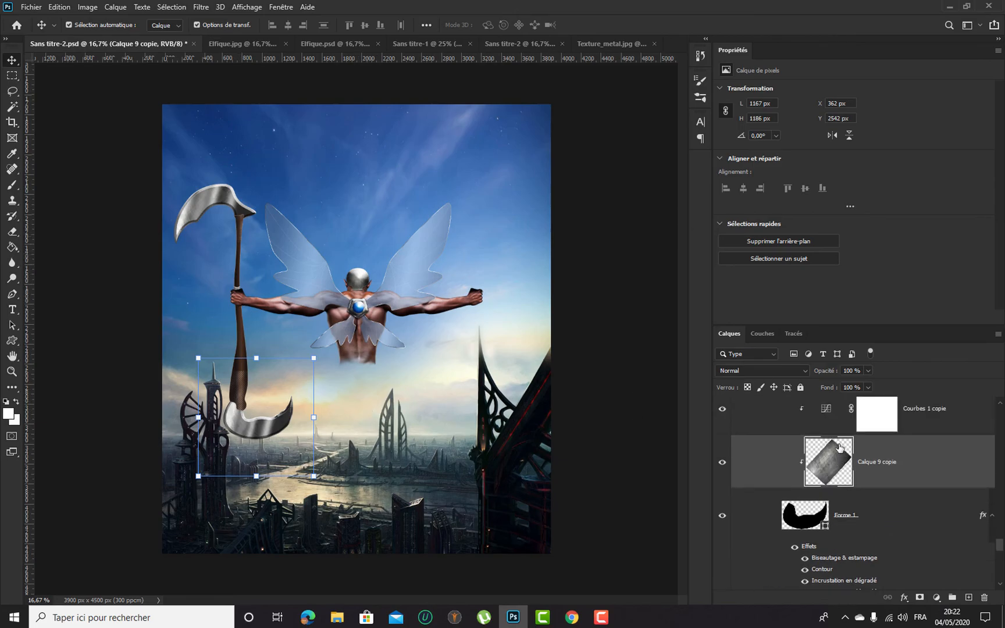
pyautogui.scroll(5, 871, 446)
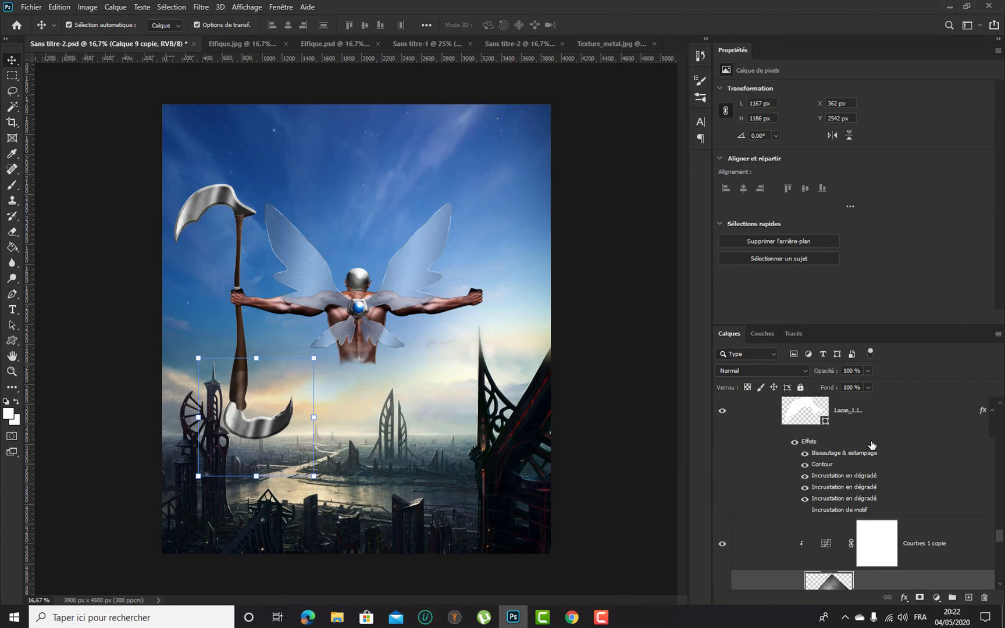
pyautogui.scroll(8, 871, 446)
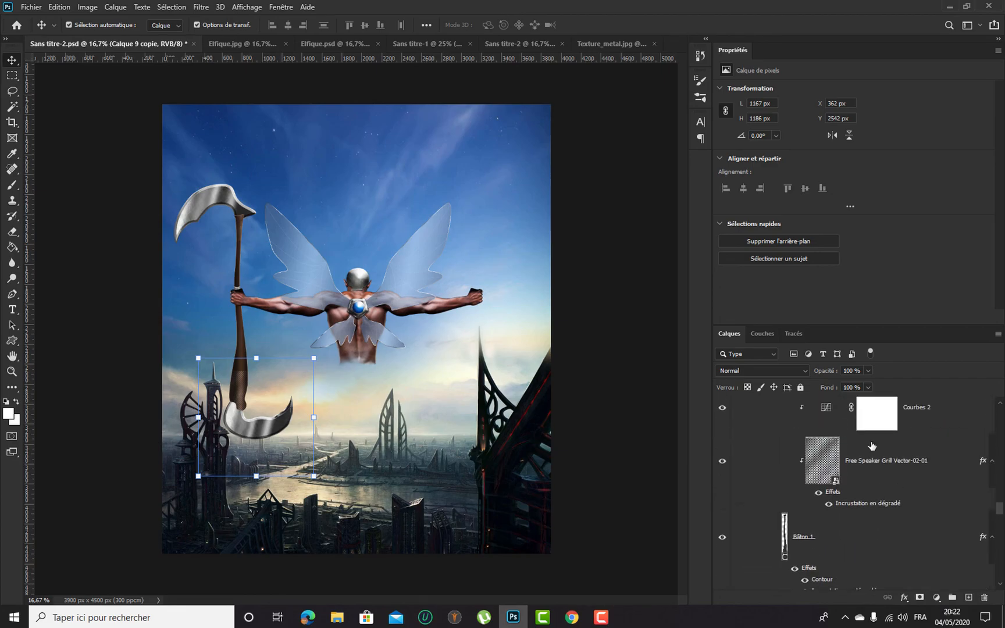
pyautogui.scroll(6, 862, 460)
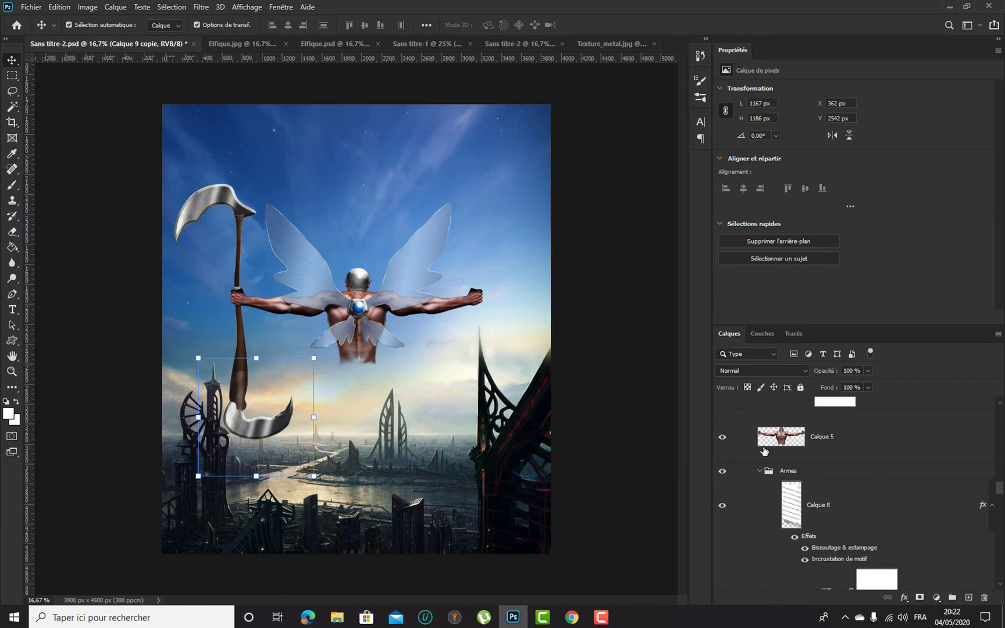
pyautogui.click(759, 473)
pyautogui.click(760, 473)
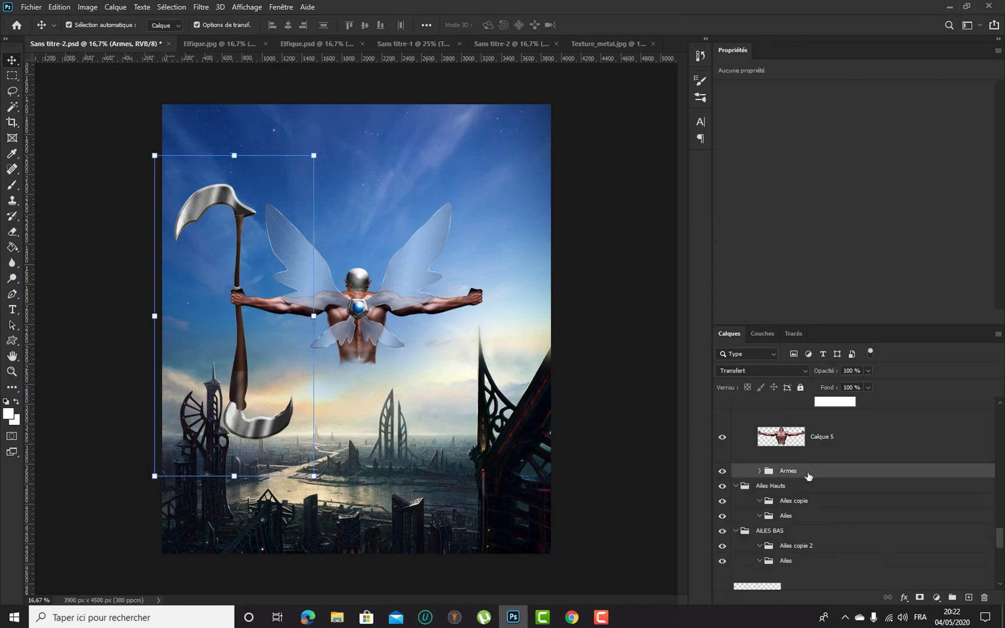
pyautogui.hotkey('ctrl', 'j')
# Flip the Armes copie group horizontally and move the scythe to the character's other hand, centred at about X 3119 px, Y 2121 px
pyautogui.hotkey('ctrl', 't')
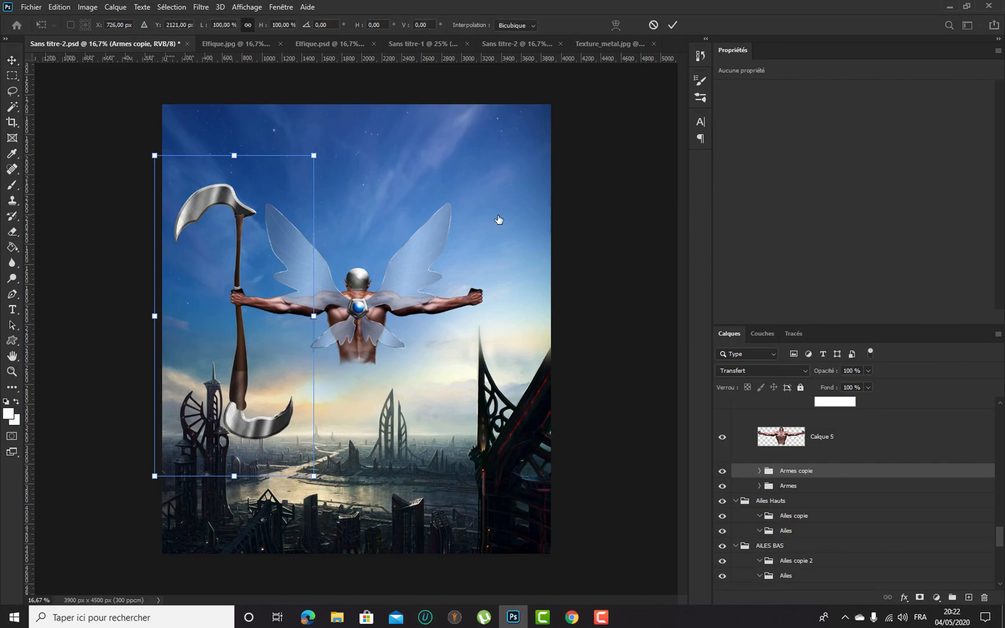
pyautogui.rightClick(220, 261)
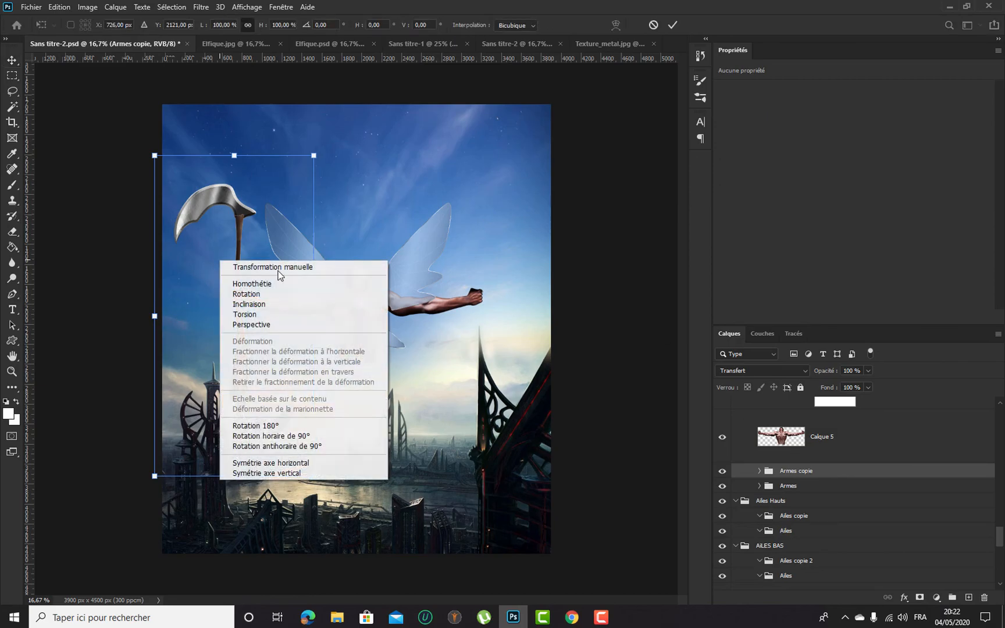
pyautogui.click(261, 468)
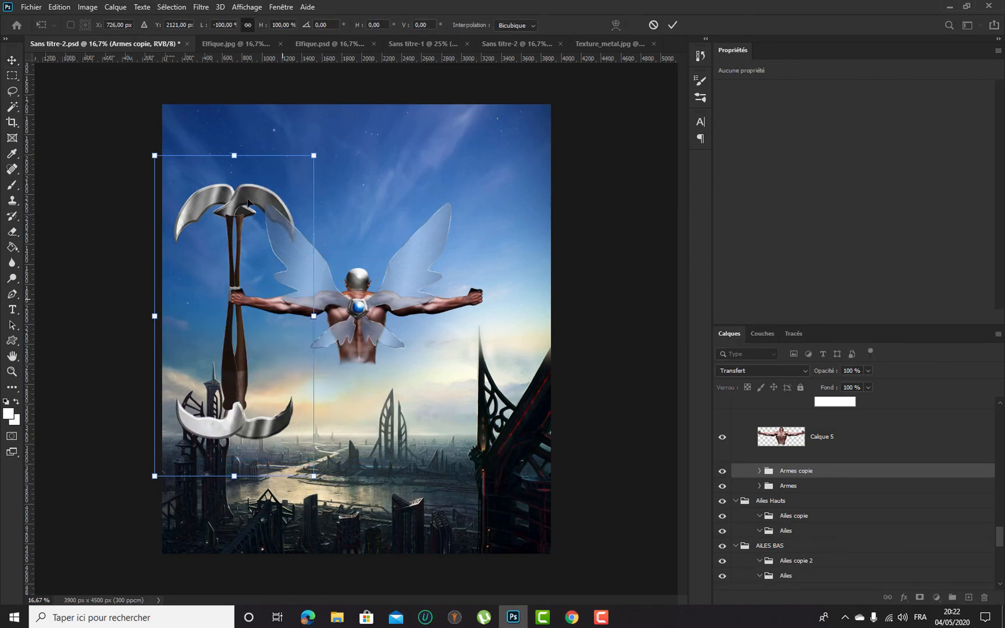
pyautogui.moveTo(249, 202); pyautogui.dragTo(482, 198)
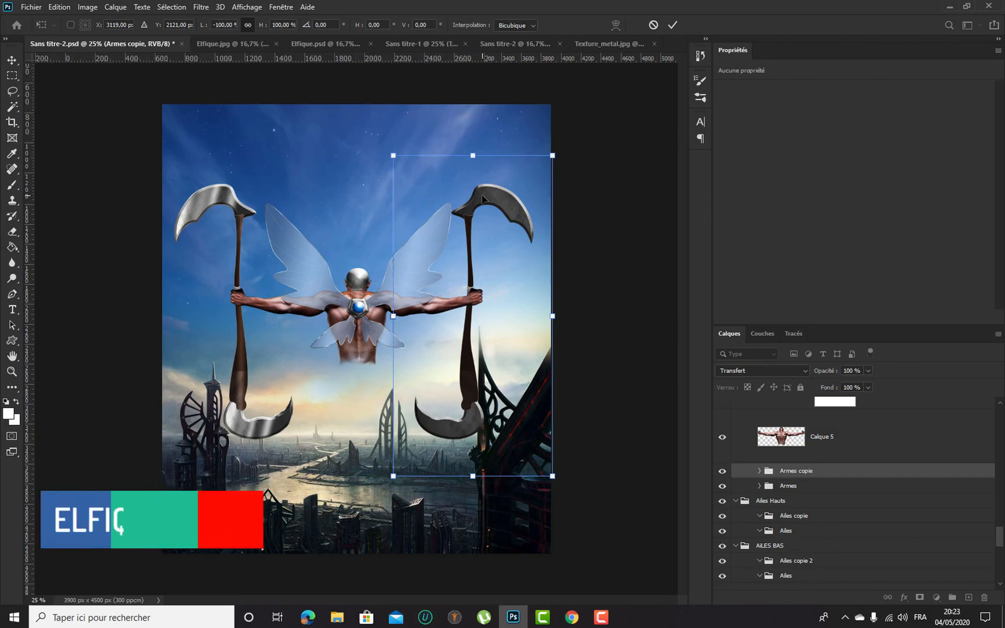
# Shift the mirrored scythe right so its handle sits inside the fist, centred at about X 3177.5 px, and apply the transformation
pyautogui.hotkey('ctrl', '+')
pyautogui.hotkey('ctrl', '+')
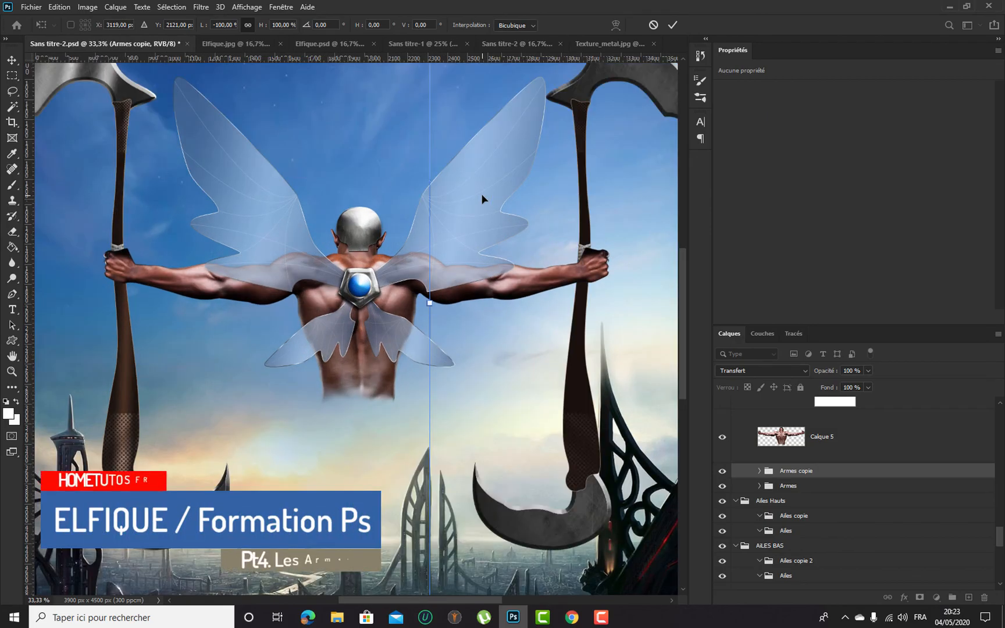
pyautogui.moveTo(606, 225); pyautogui.dragTo(422, 239)
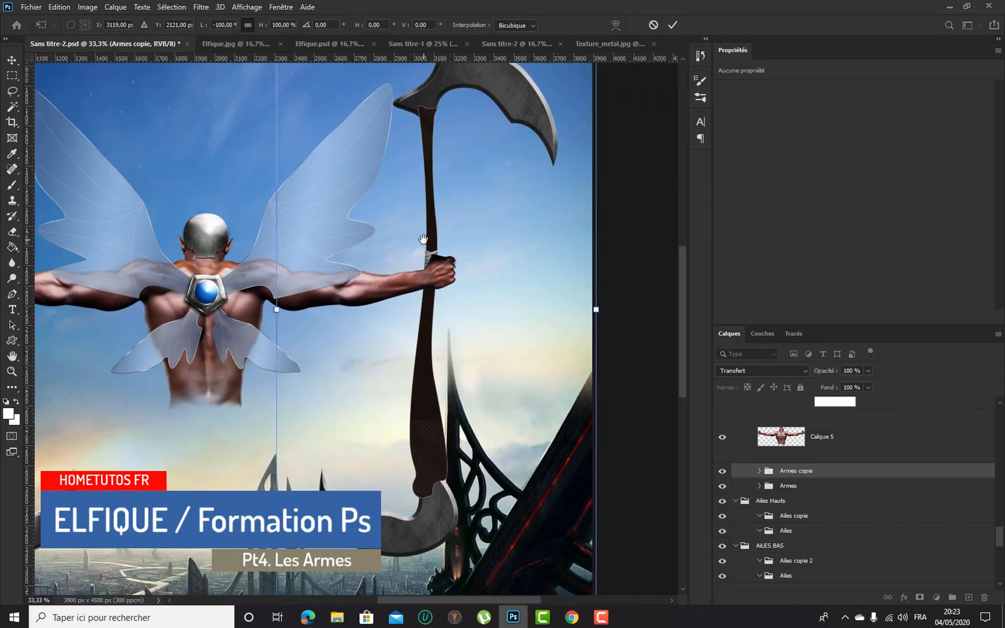
pyautogui.hotkey('ctrl', '+')
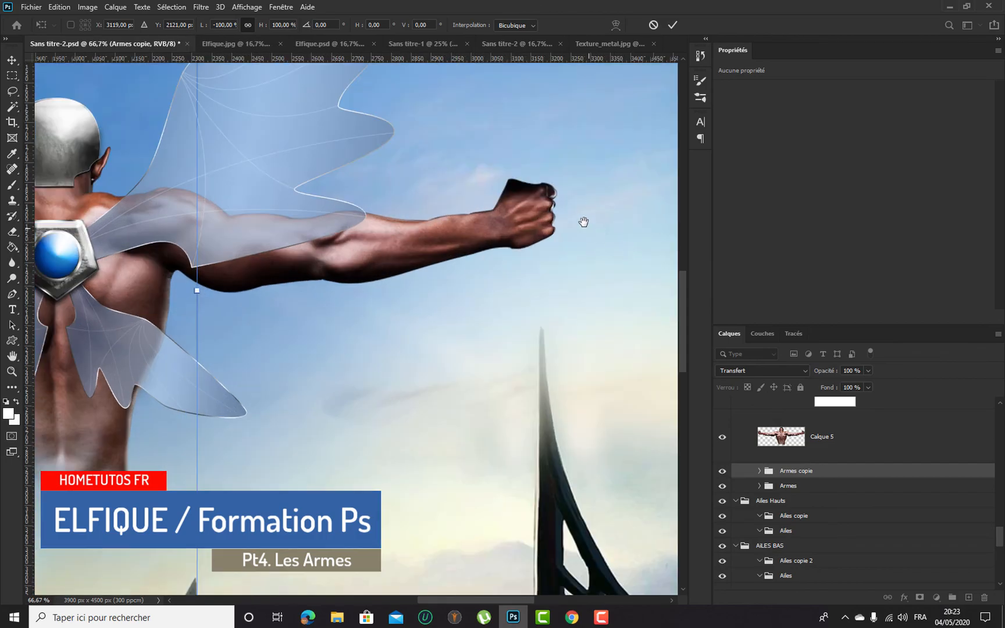
pyautogui.moveTo(539, 201); pyautogui.dragTo(359, 265)
pyautogui.moveTo(347, 218); pyautogui.dragTo(355, 219)
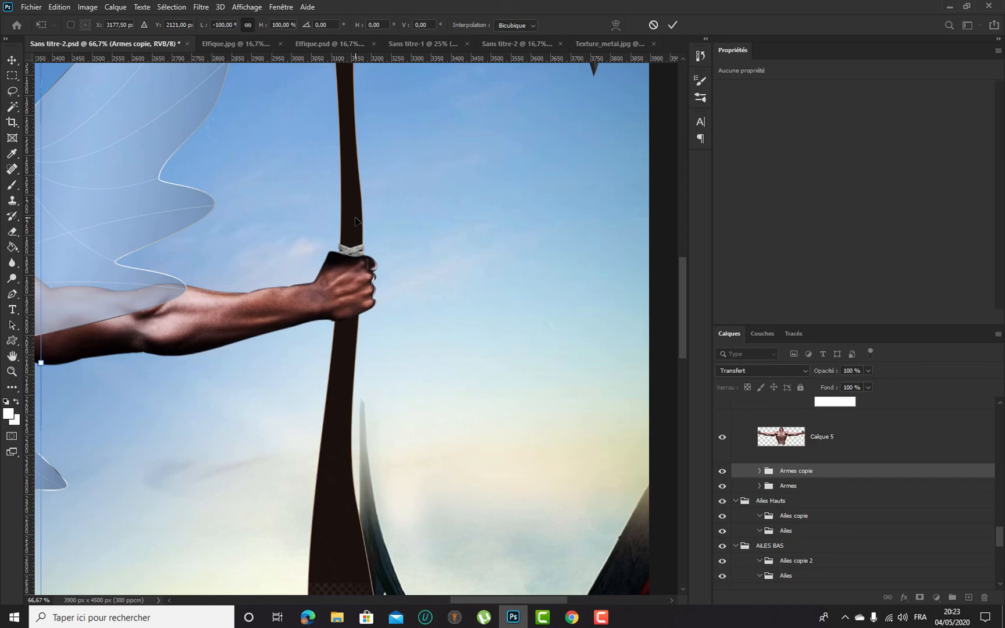
pyautogui.hotkey('ctrl', '-')
pyautogui.hotkey('ctrl', '-')
pyautogui.hotkey('ctrl', '-')
pyautogui.hotkey('ctrl', '-')
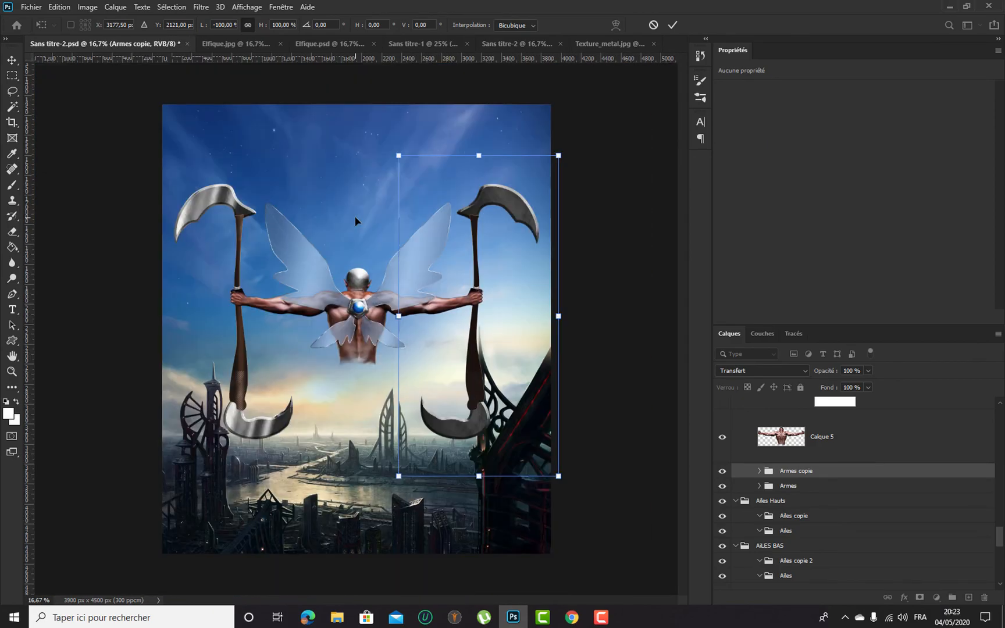
pyautogui.press('Return')
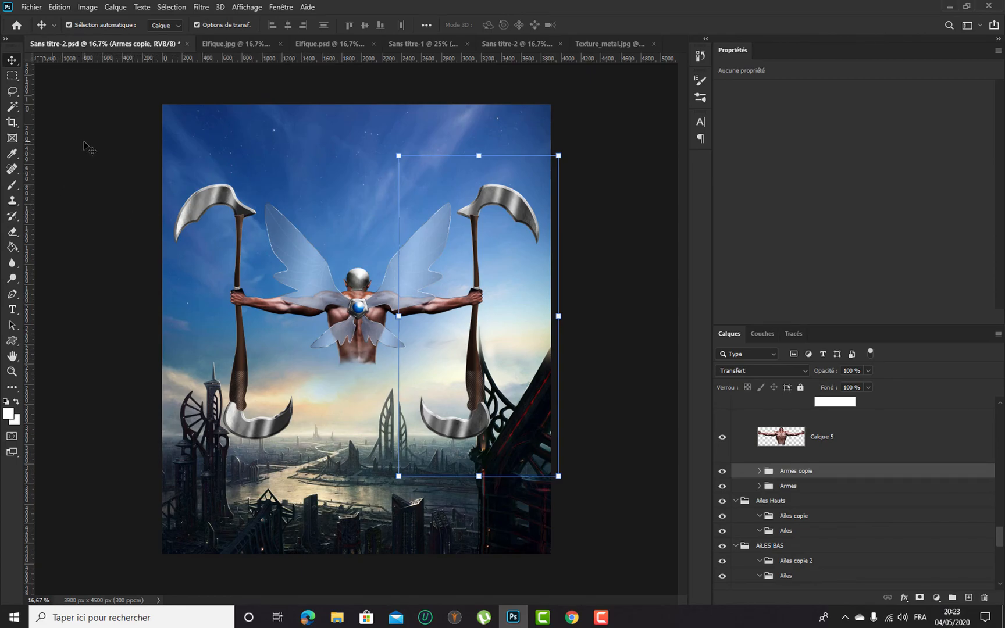
# Set automatic selection to Groupe, scale the Personnage group to about 91.6 % centred at X 1950 px, Y 2166 px, and deselect it
pyautogui.click(159, 26)
pyautogui.click(162, 41)
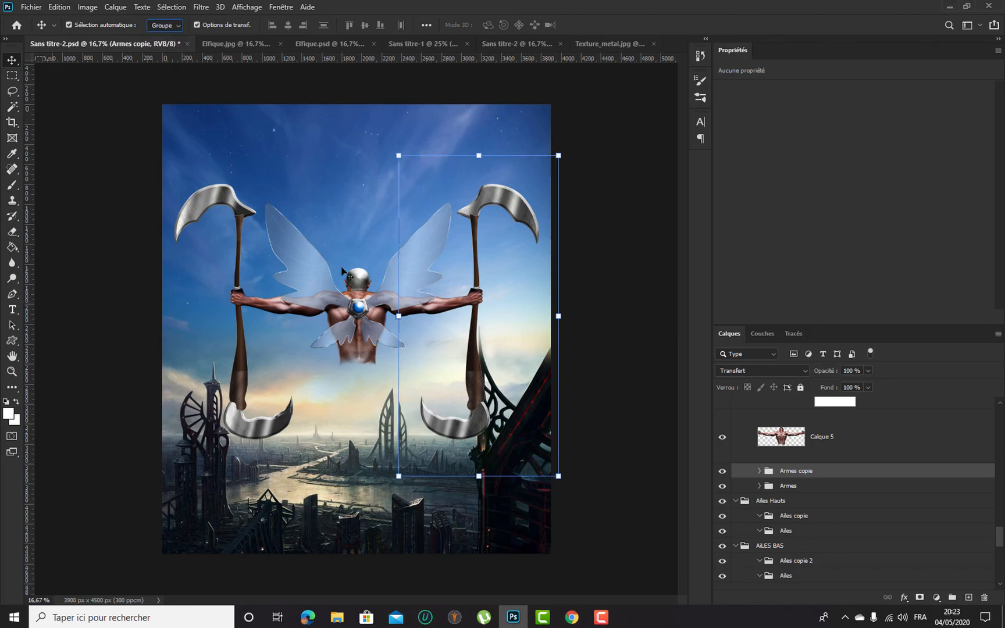
pyautogui.click(318, 267)
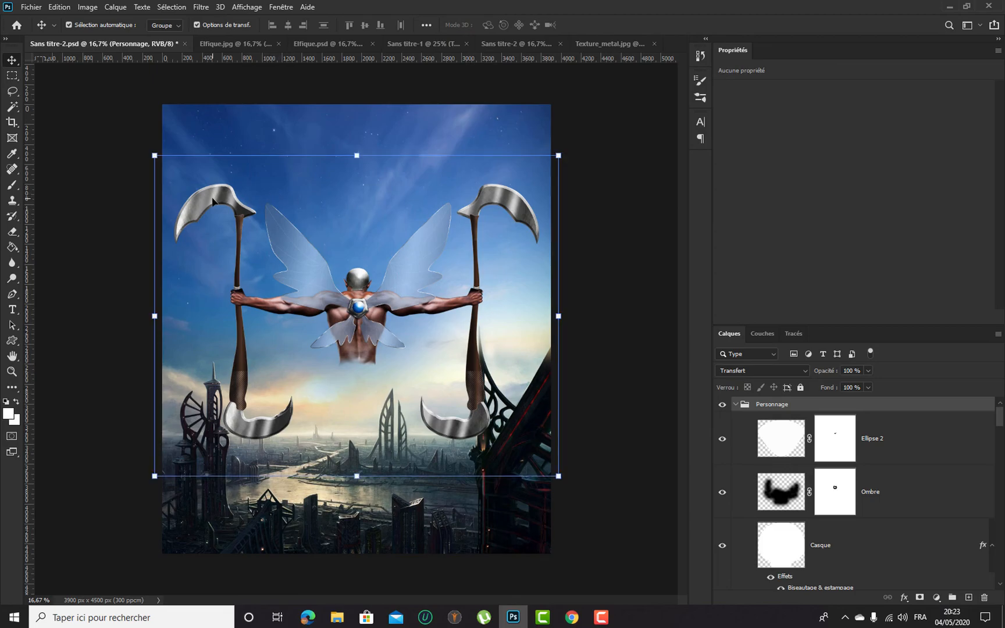
pyautogui.moveTo(275, 234); pyautogui.dragTo(315, 264)
pyautogui.hotkey('ctrl', 'z')
pyautogui.moveTo(360, 478); pyautogui.dragTo(362, 451)
pyautogui.moveTo(359, 292)
pyautogui.mouseDown()
pyautogui.moveTo(356, 327)
pyautogui.moveTo(360, 311)
pyautogui.mouseUp()
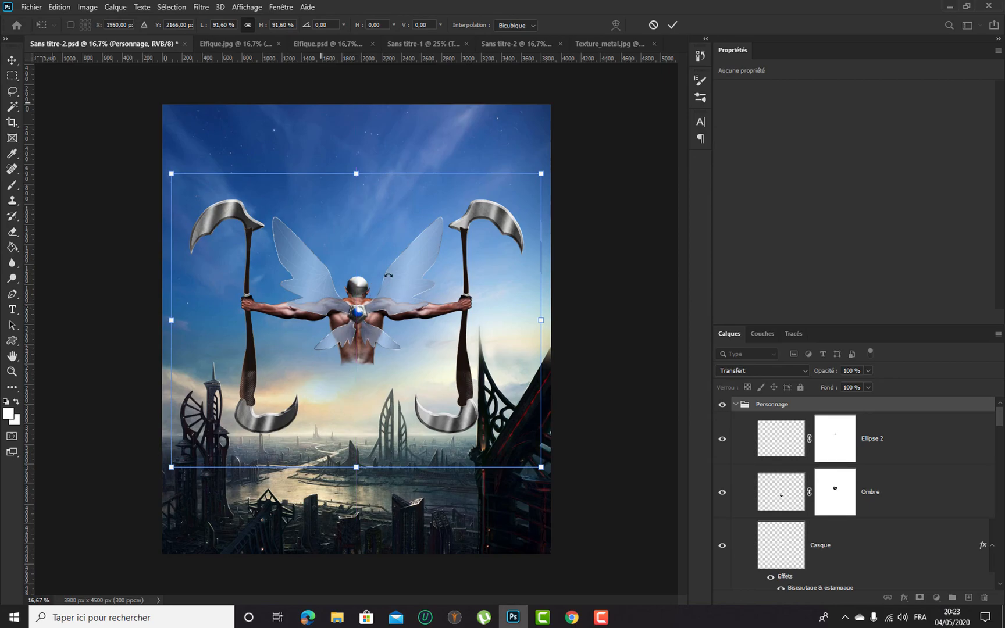
pyautogui.press('Return')
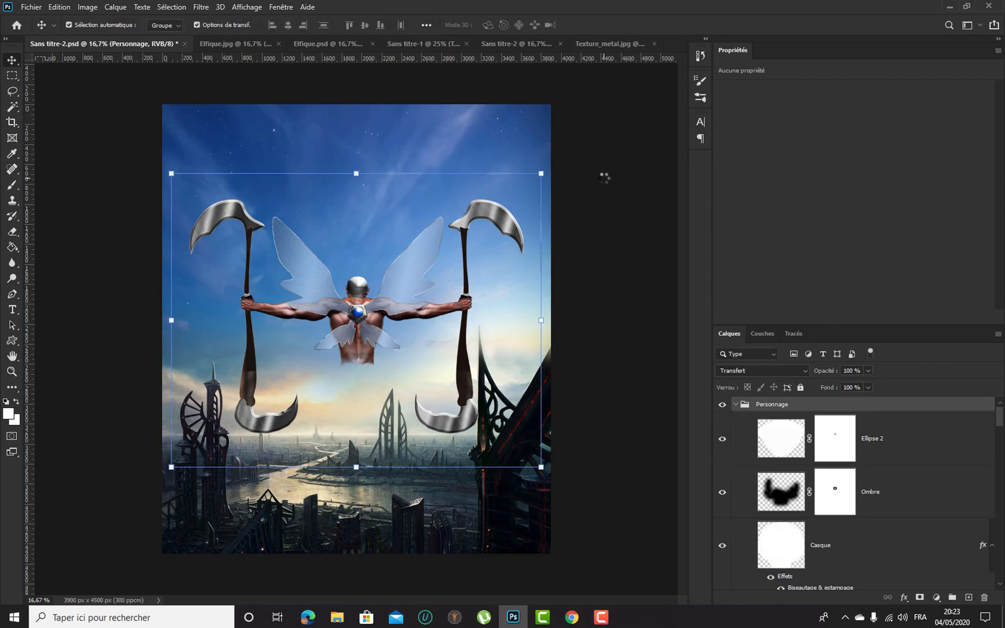
pyautogui.click(608, 173)
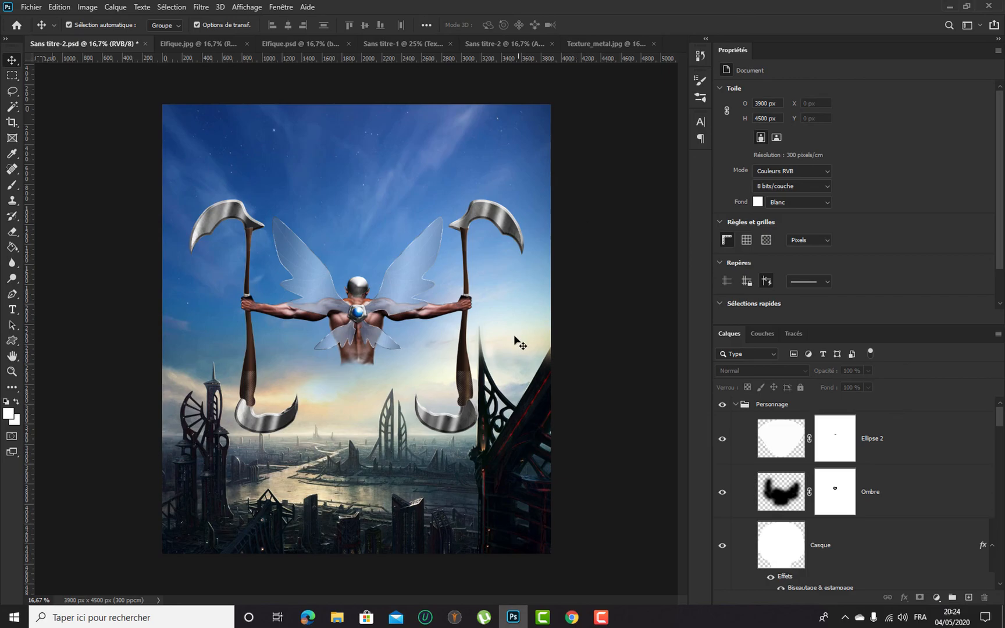
# Examine the scaled scythes up close and set automatic selection back to Calque
pyautogui.click(479, 415)
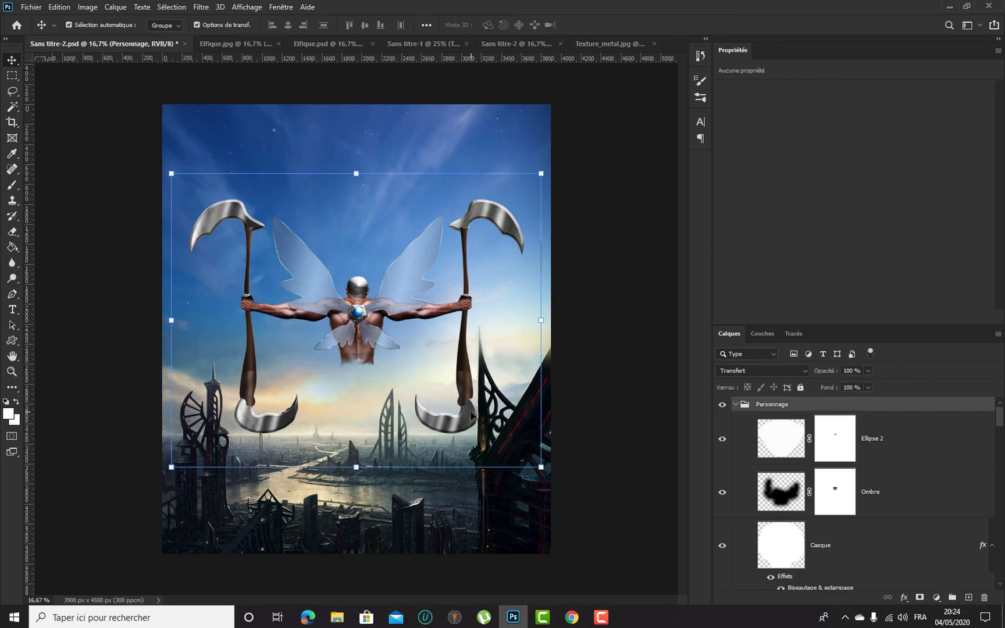
pyautogui.hotkey('ctrl', '+')
pyautogui.hotkey('ctrl', '+')
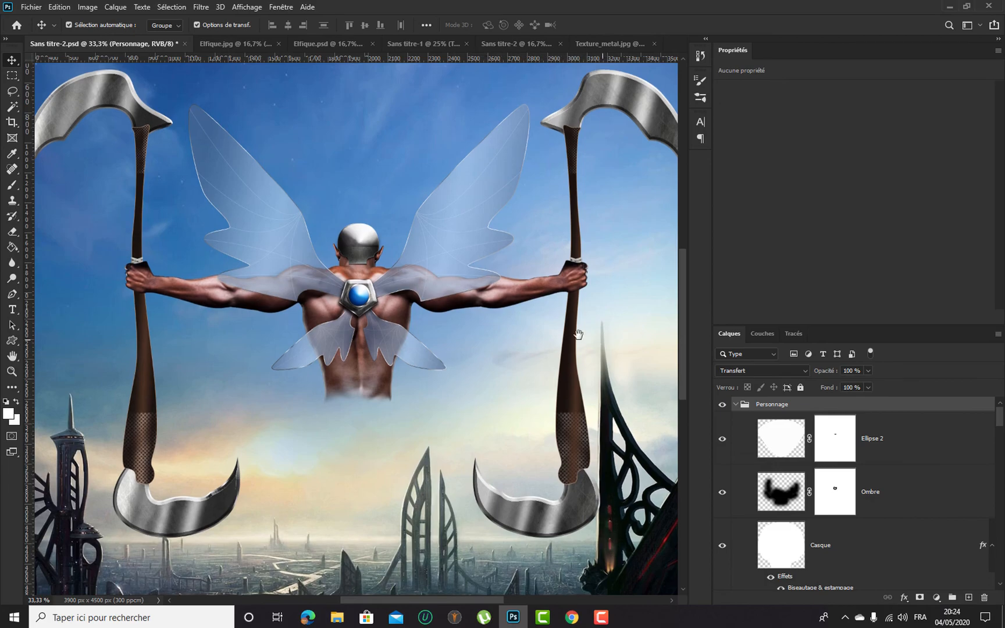
pyautogui.moveTo(578, 335); pyautogui.dragTo(487, 326)
pyautogui.moveTo(450, 368); pyautogui.dragTo(592, 347)
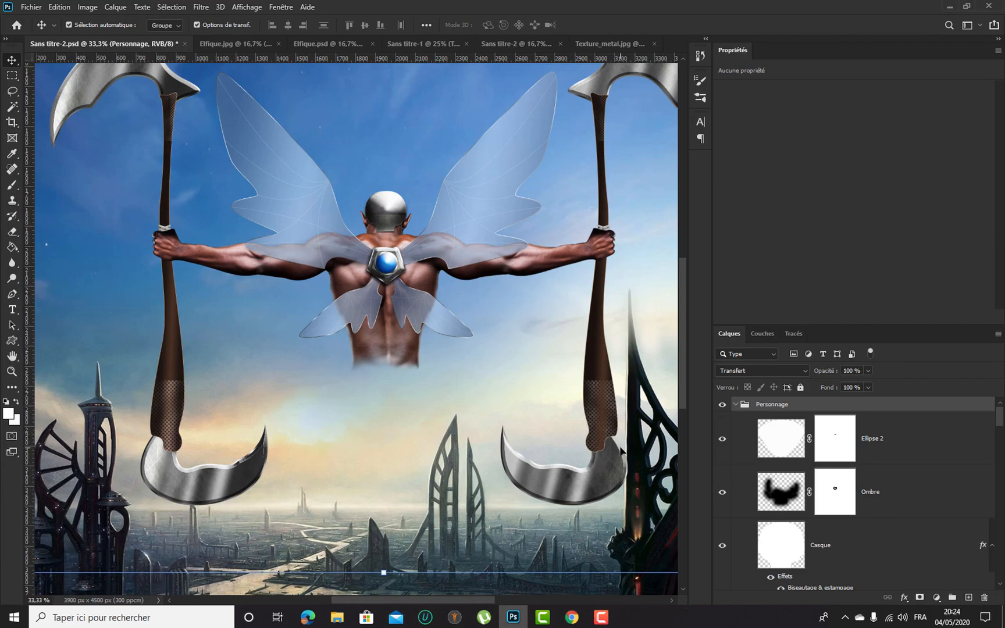
pyautogui.click(161, 25)
pyautogui.click(170, 48)
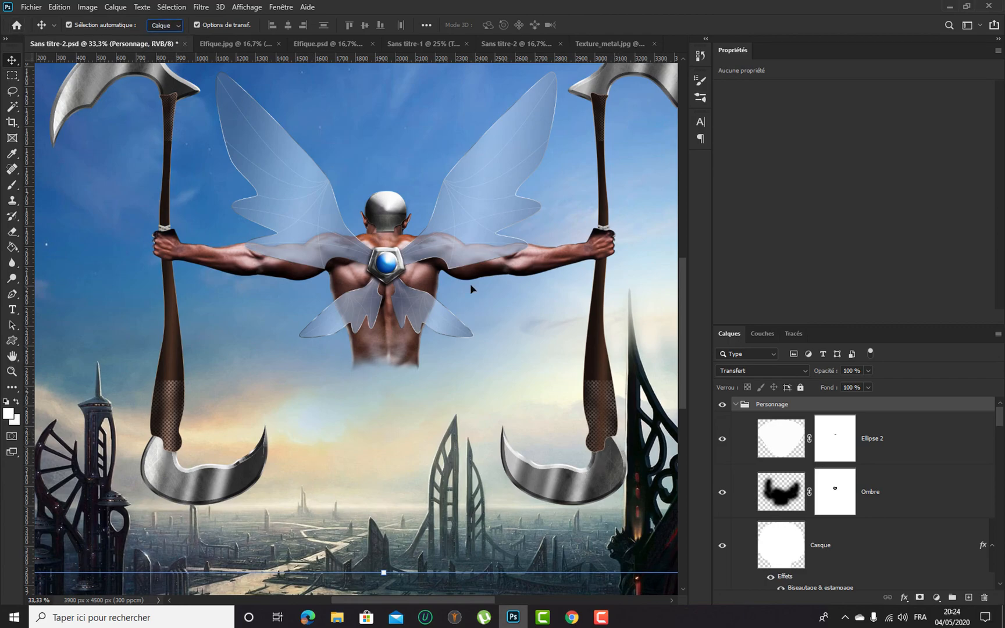
# Select Forme 1, Calque 9 copie and Courbes 1 copie of the mirrored scythe's lower blade and nudge them slightly right against the handle
pyautogui.click(603, 477)
pyautogui.scroll(-5, 875, 467)
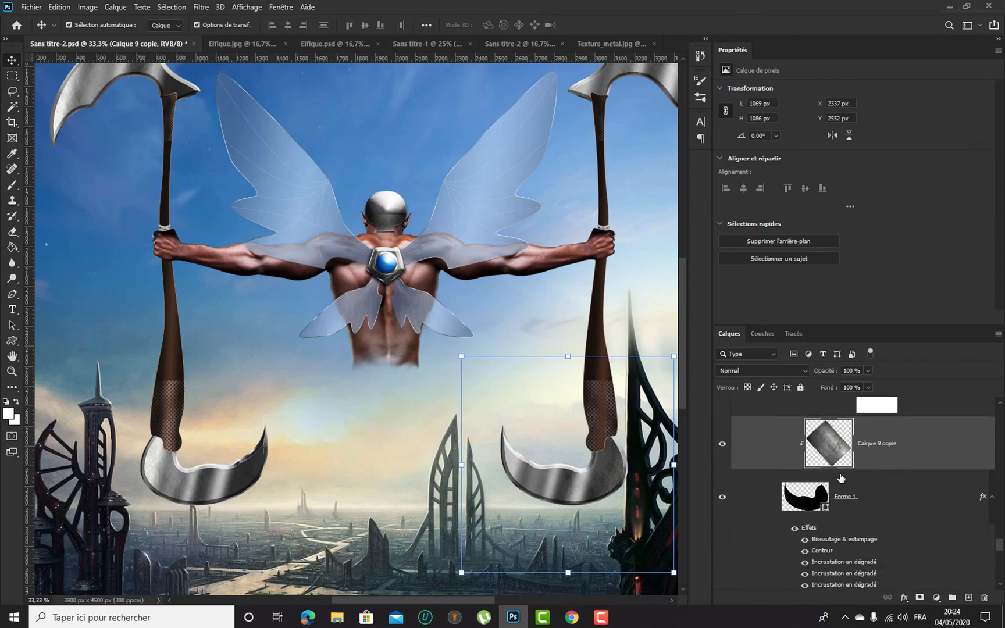
pyautogui.click(895, 441)
pyautogui.scroll(3, 894, 440)
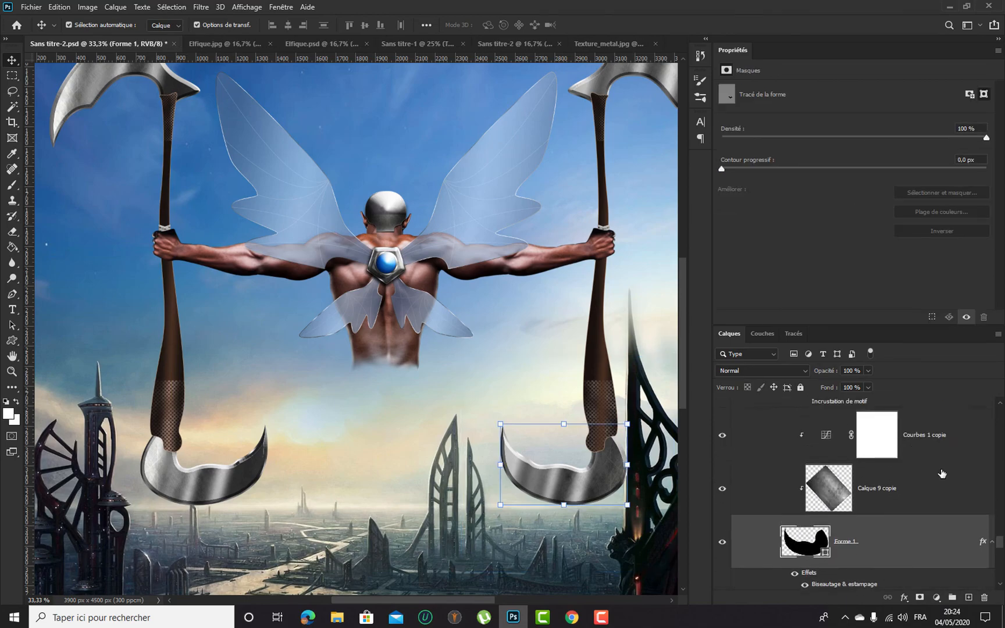
pyautogui.keyDown('shift'); pyautogui.click(933, 520); pyautogui.keyUp('shift')
pyautogui.keyDown('shift'); pyautogui.click(968, 468); pyautogui.keyUp('shift')
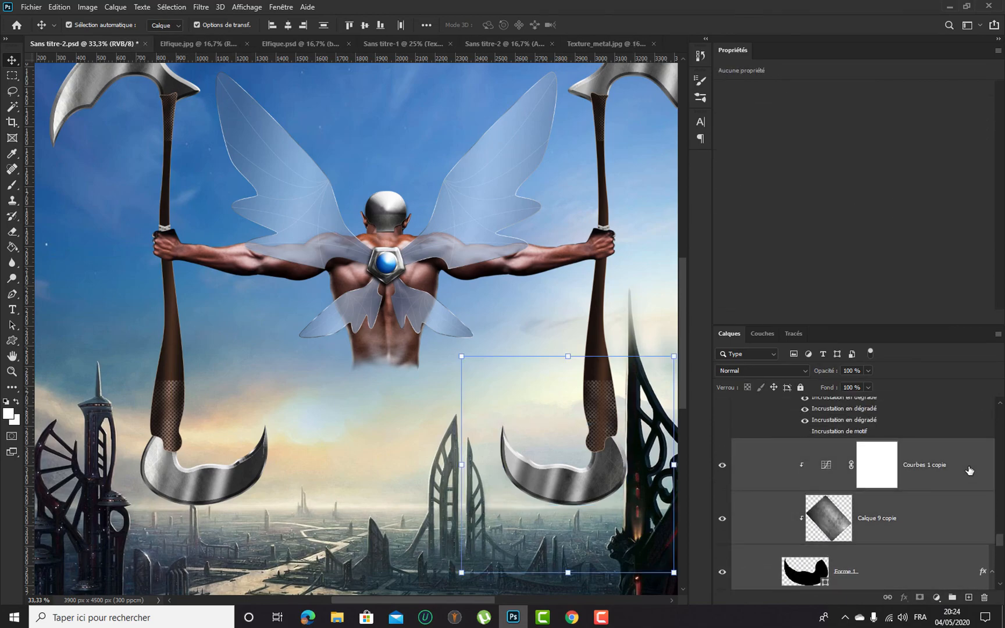
pyautogui.press('Right')
pyautogui.press('Right')
pyautogui.press('Right')
pyautogui.press('Right')
pyautogui.press('Right')
pyautogui.press('Right')
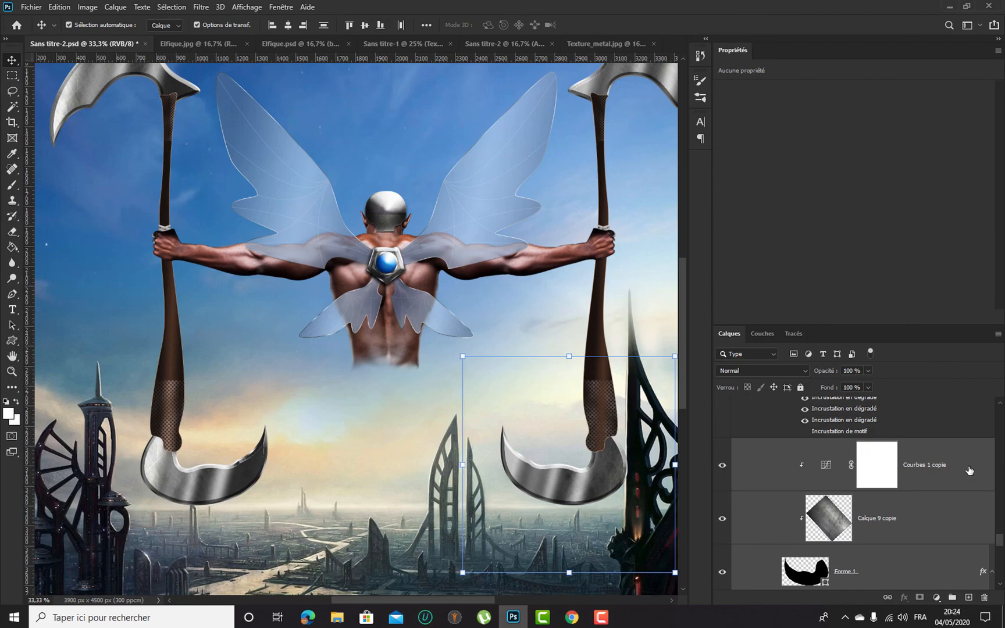
pyautogui.press('Right')
pyautogui.press('Right')
pyautogui.press('Right')
pyautogui.press('Right')
pyautogui.press('Right')
pyautogui.press('Right')
pyautogui.press('Right')
pyautogui.press('Right')
pyautogui.press('Right')
pyautogui.press('Right')
pyautogui.press('Right')
pyautogui.press('Right')
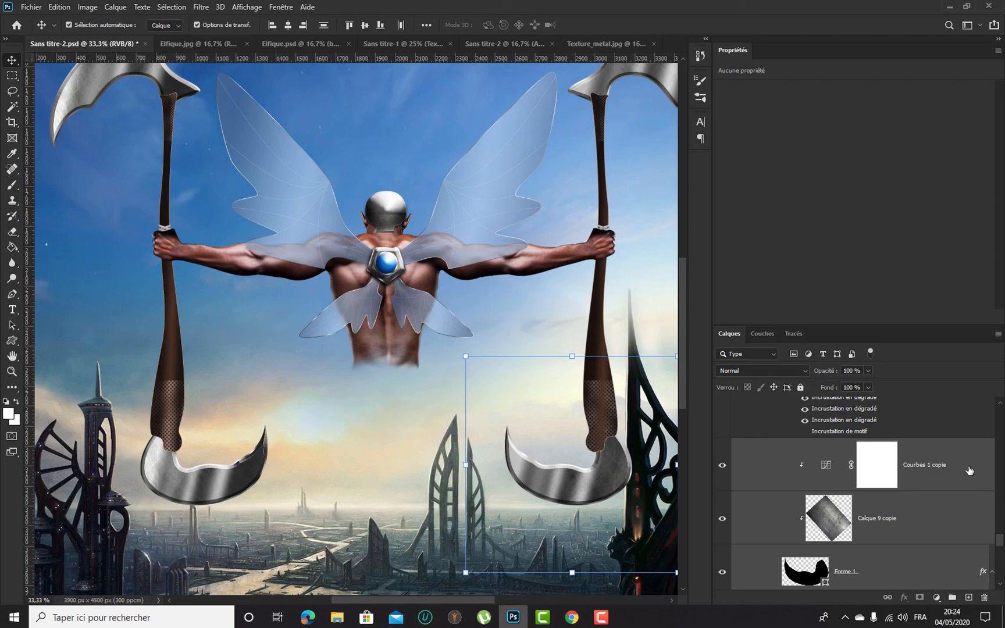
# Review the whole composition and compare it with the finished poster in Elfique.jpg
pyautogui.hotkey('ctrl', '-')
pyautogui.hotkey('ctrl', '-')
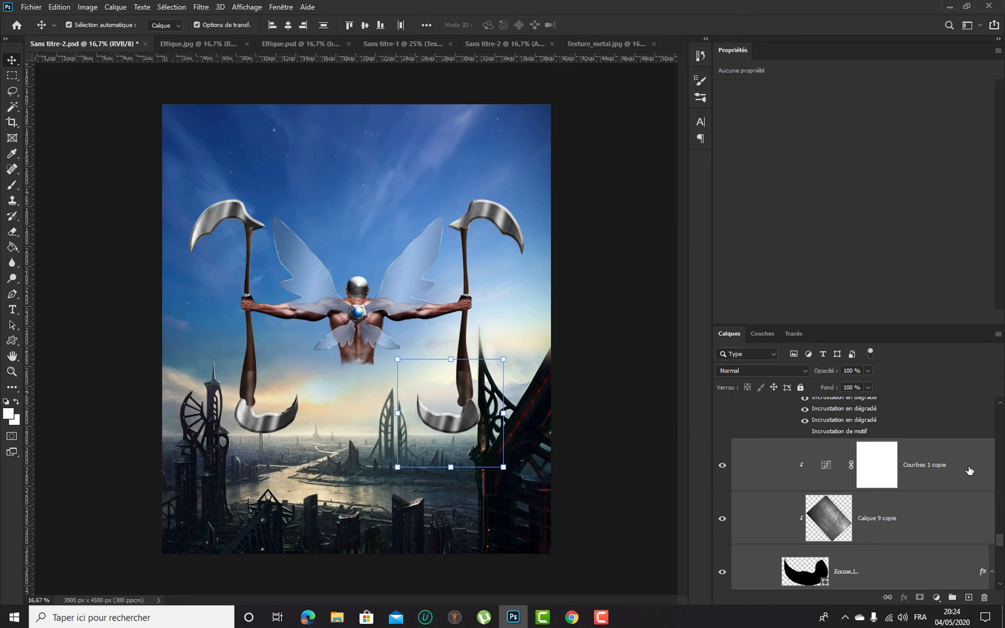
pyautogui.click(199, 44)
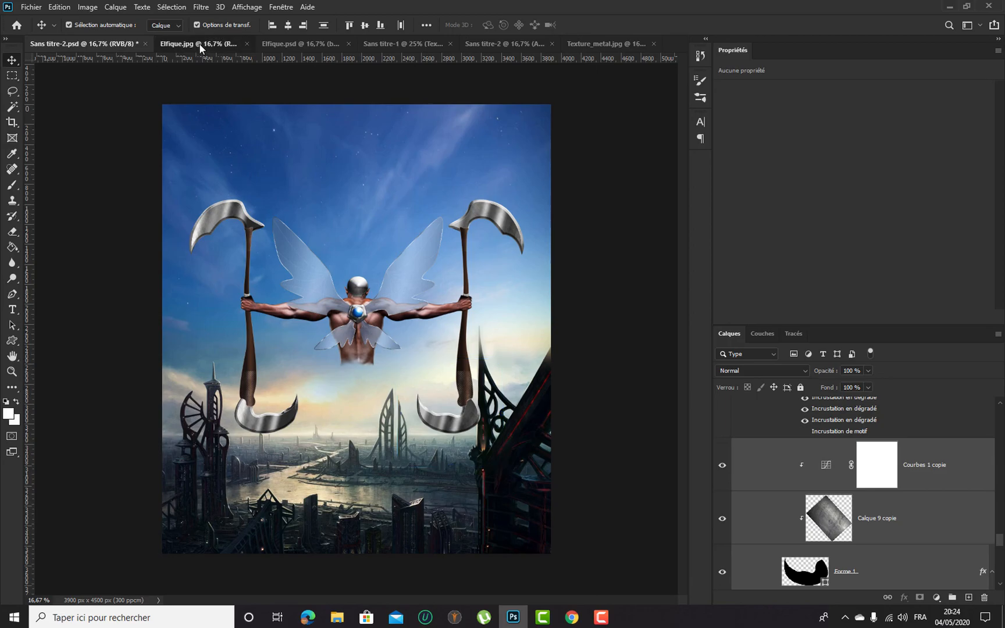
pyautogui.hotkey('ctrl', '-')
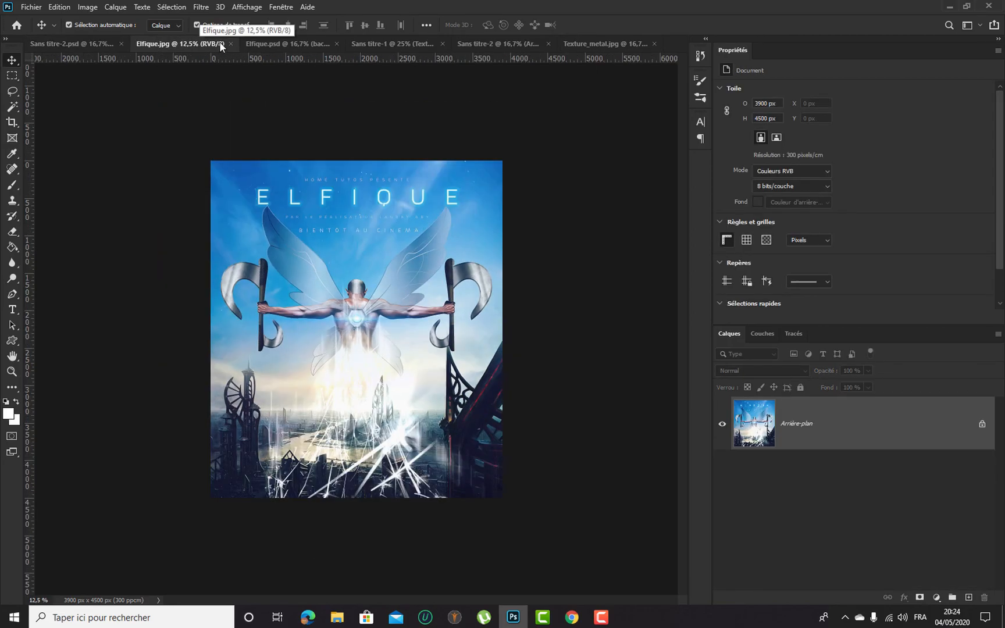